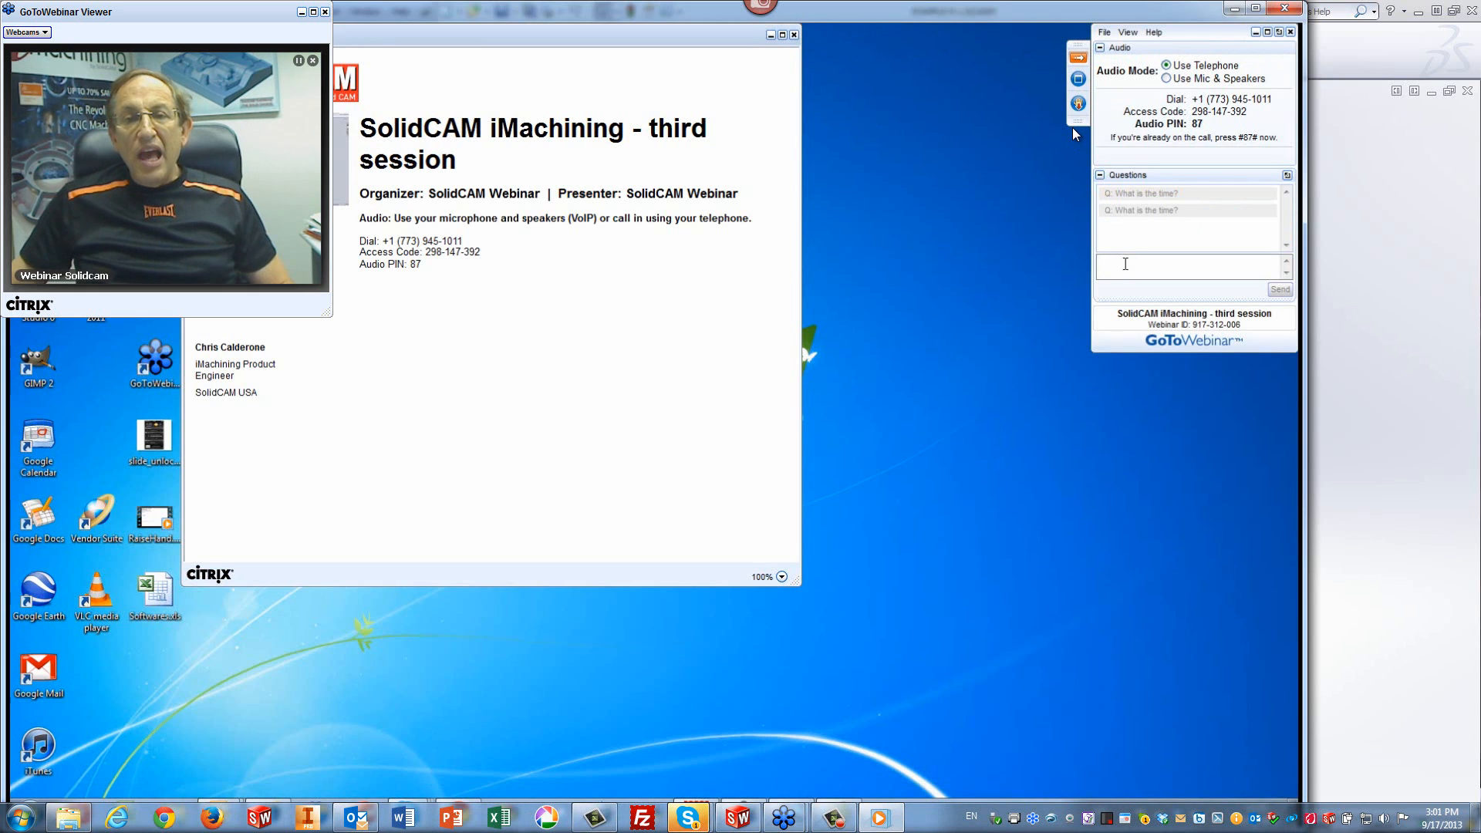
Step: Submit the question "How can I use this feature?" to the webinar organizers
type("How can I")
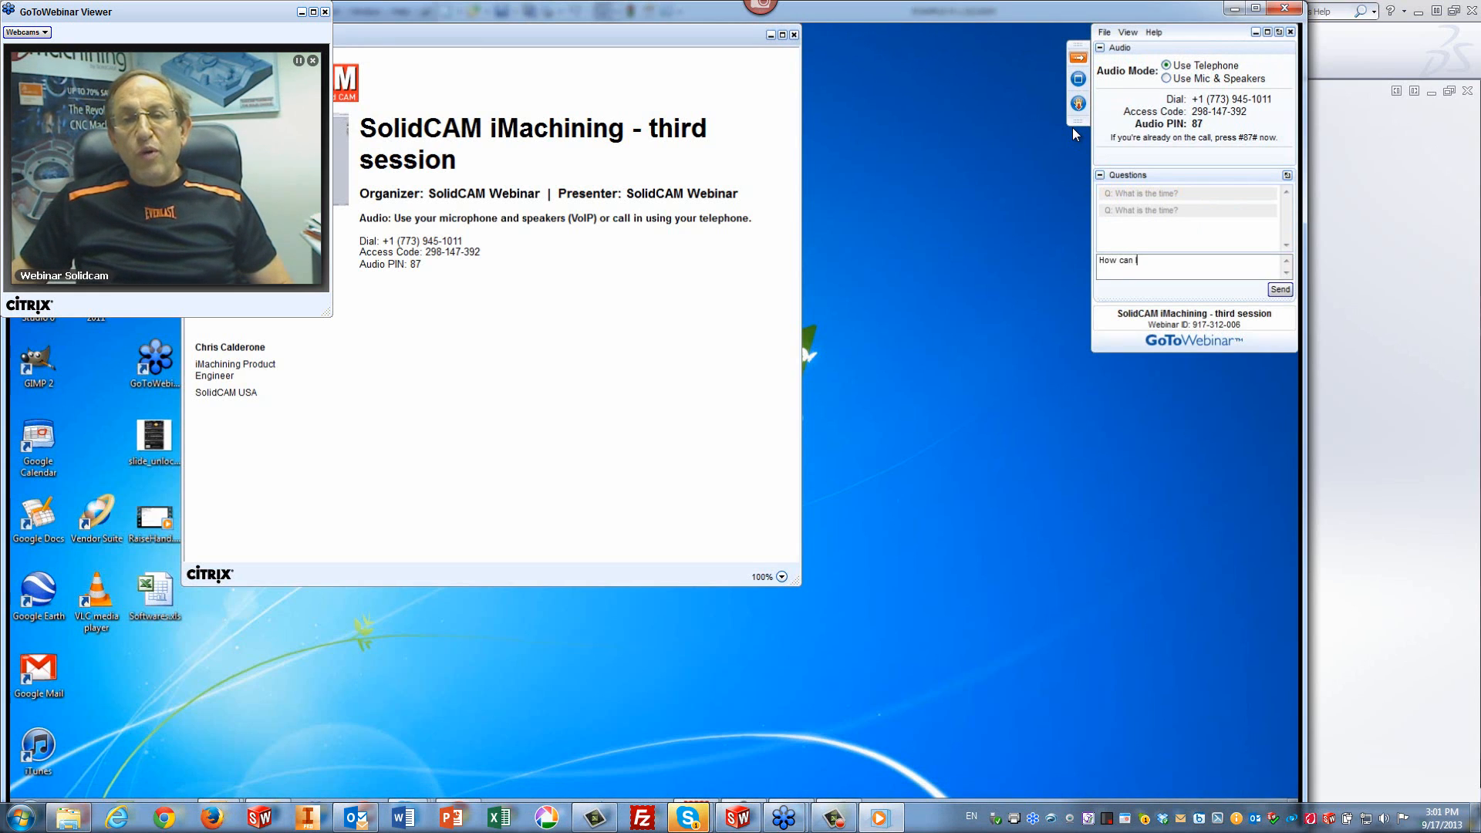
type(" use this f")
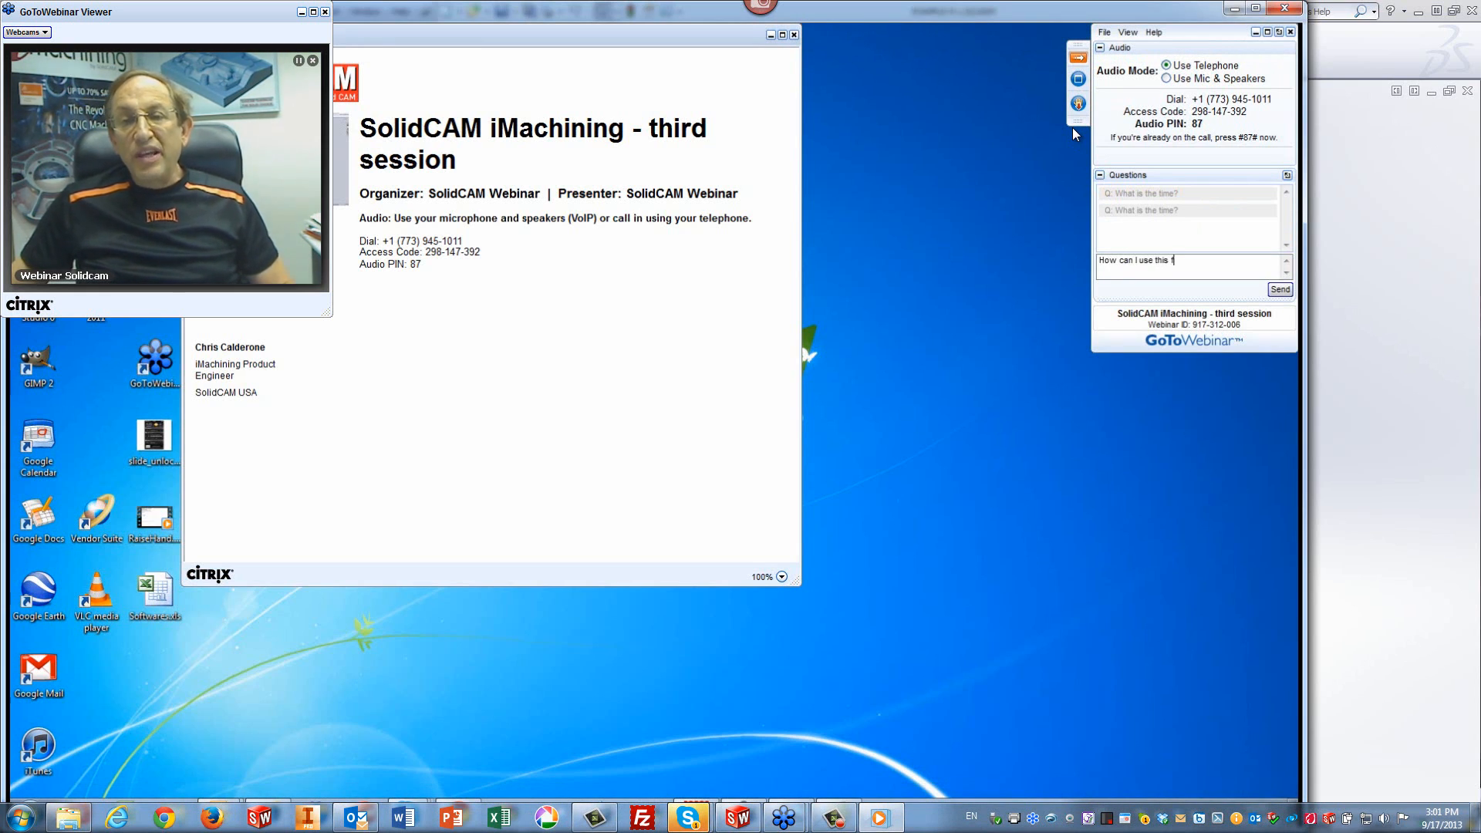
type("eature?")
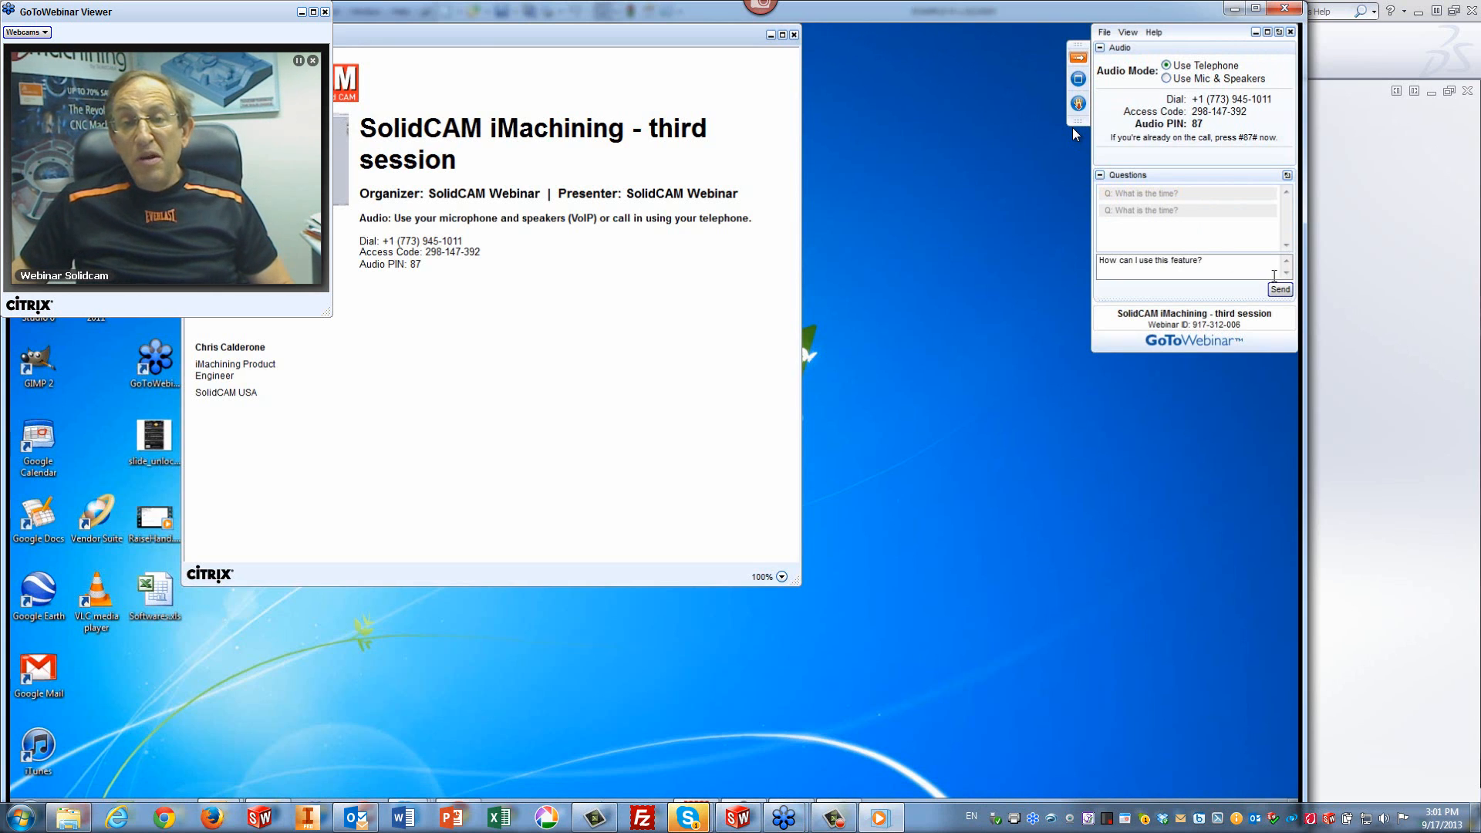
left_click(1281, 290)
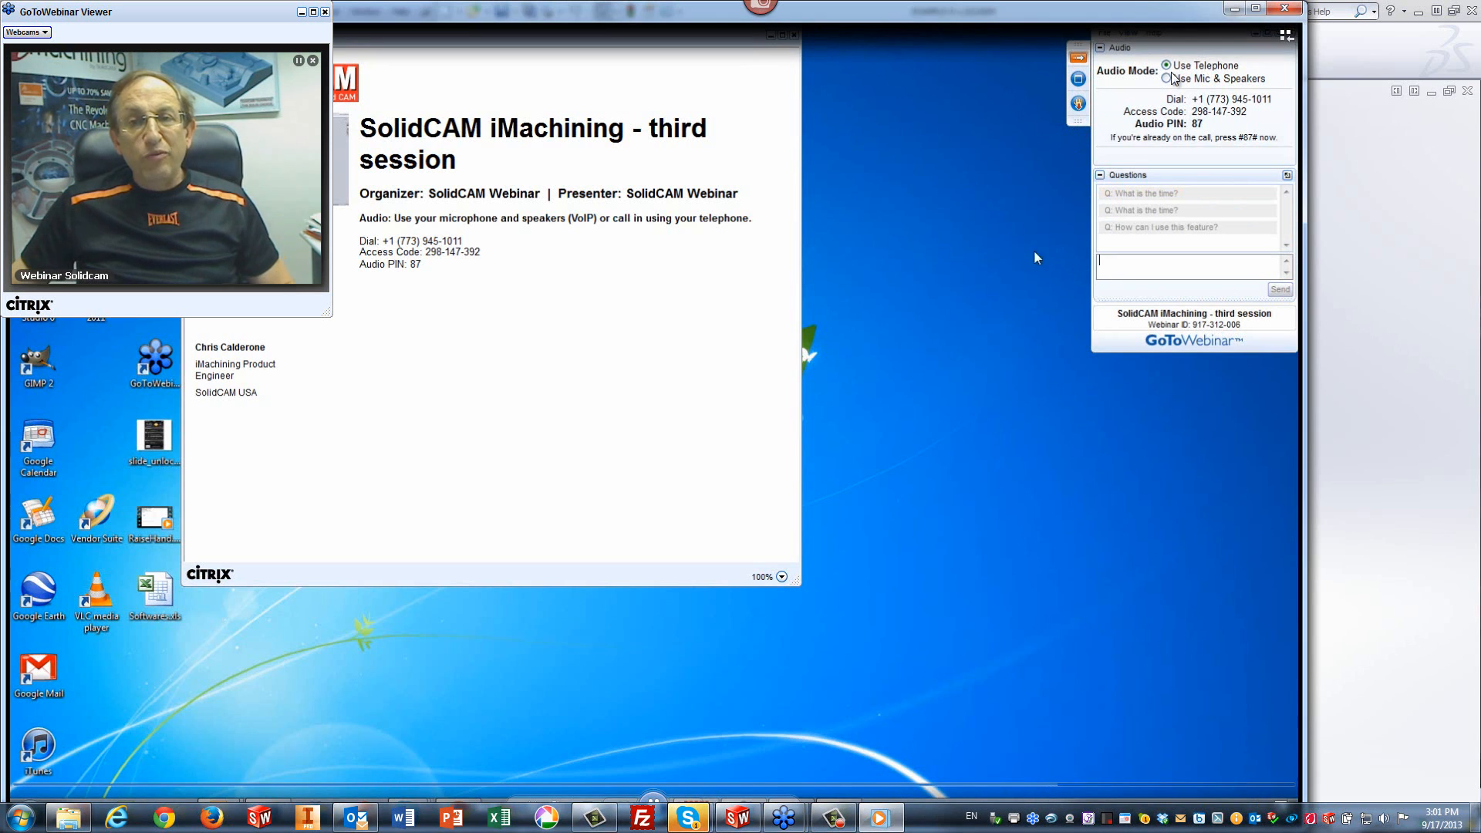
Step: Close the webinar instruction video and dismiss all the Parsing Error messages
left_click(1285, 7)
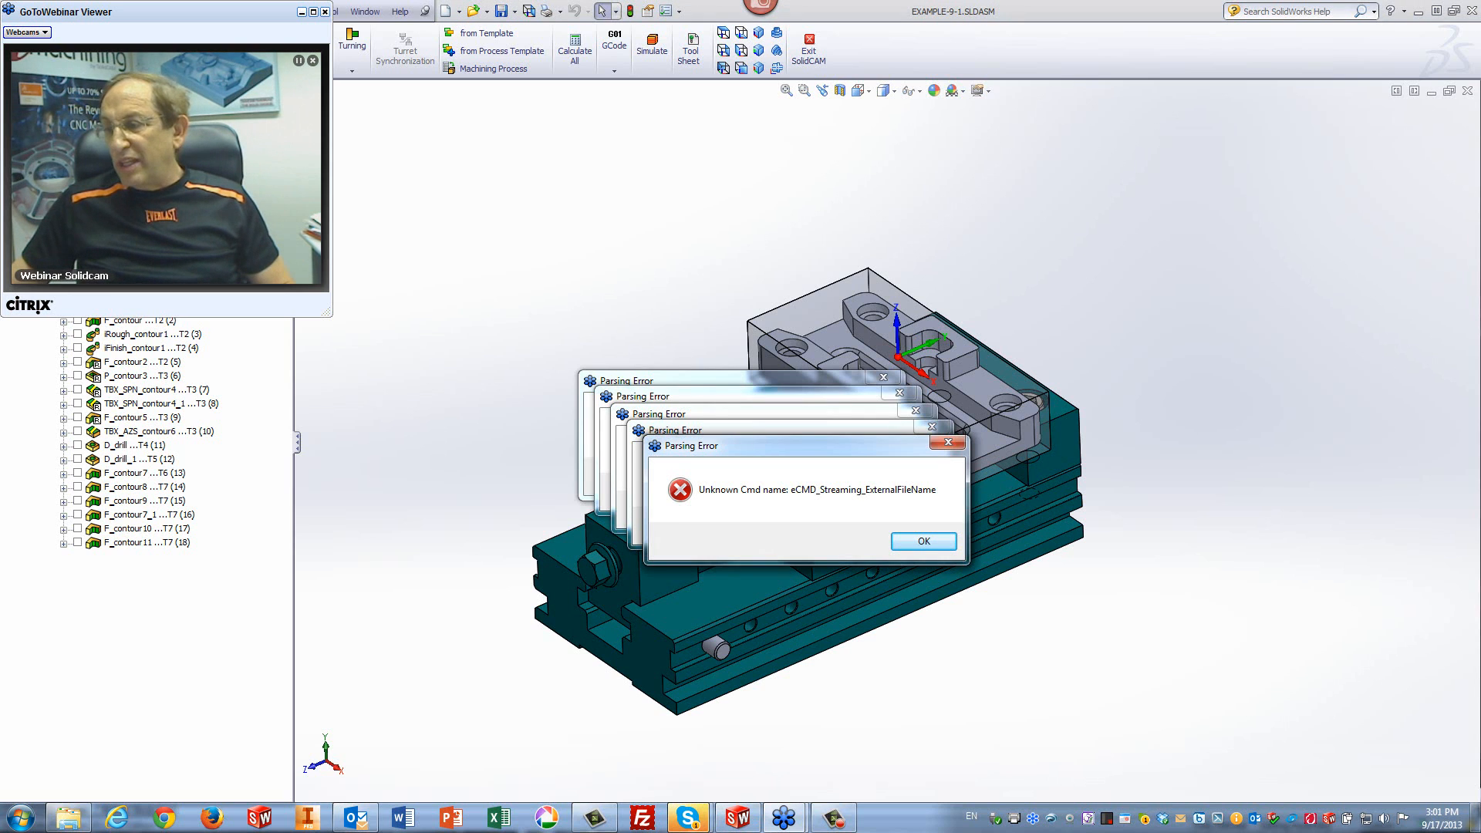
left_click(922, 540)
left_click(920, 538)
left_click(895, 512)
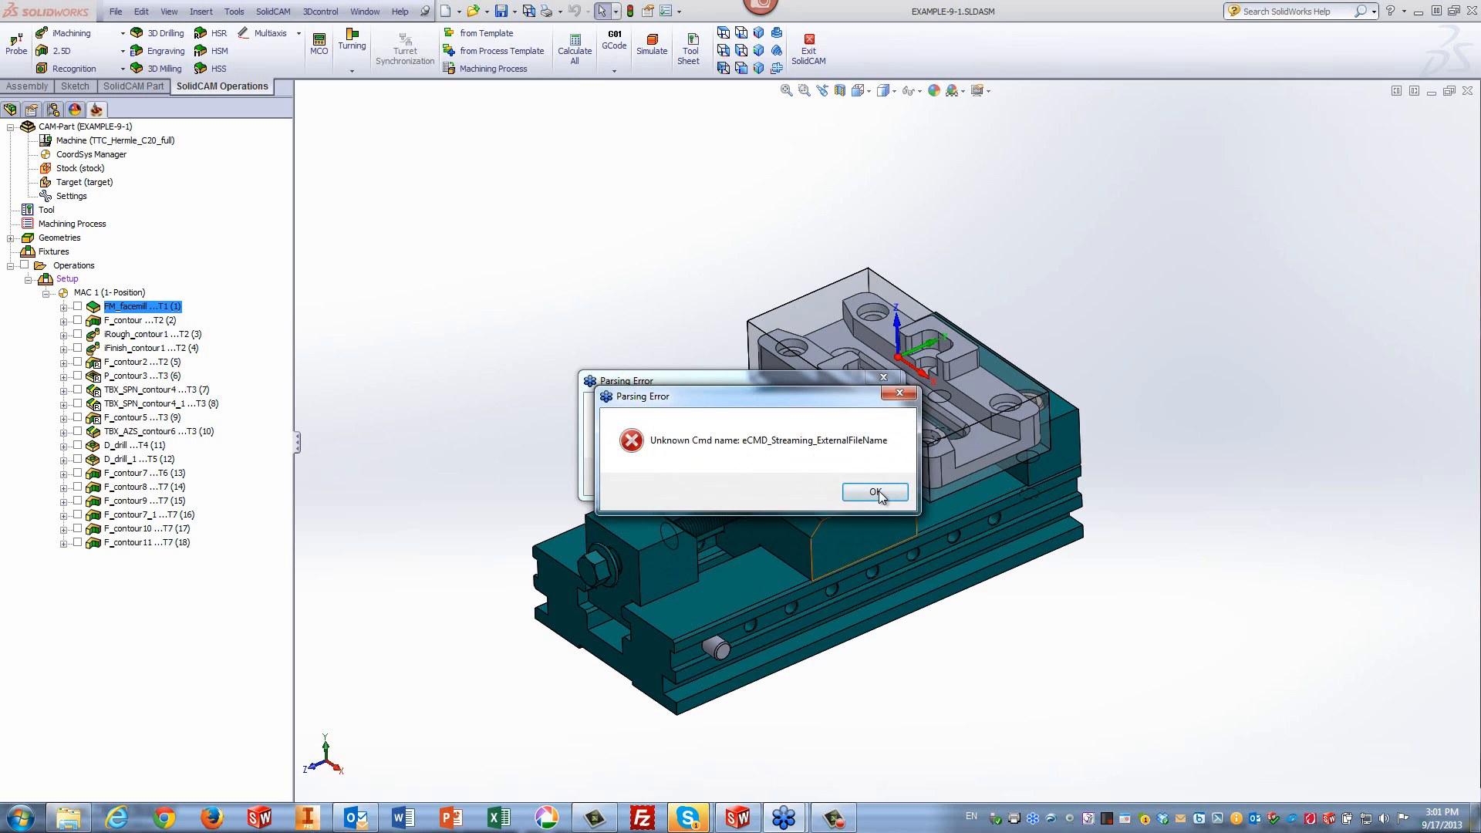
left_click(877, 494)
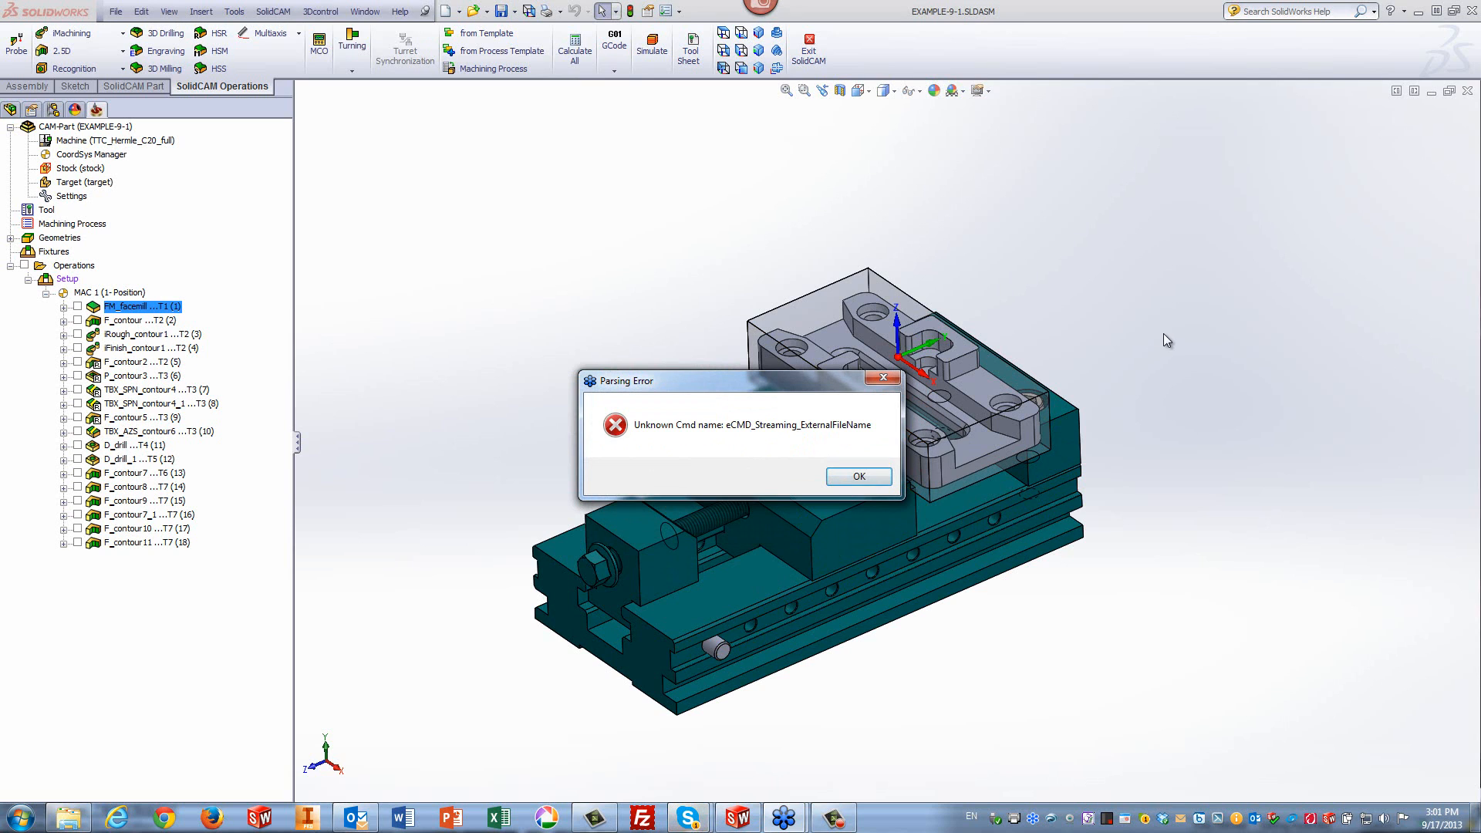
left_click(877, 477)
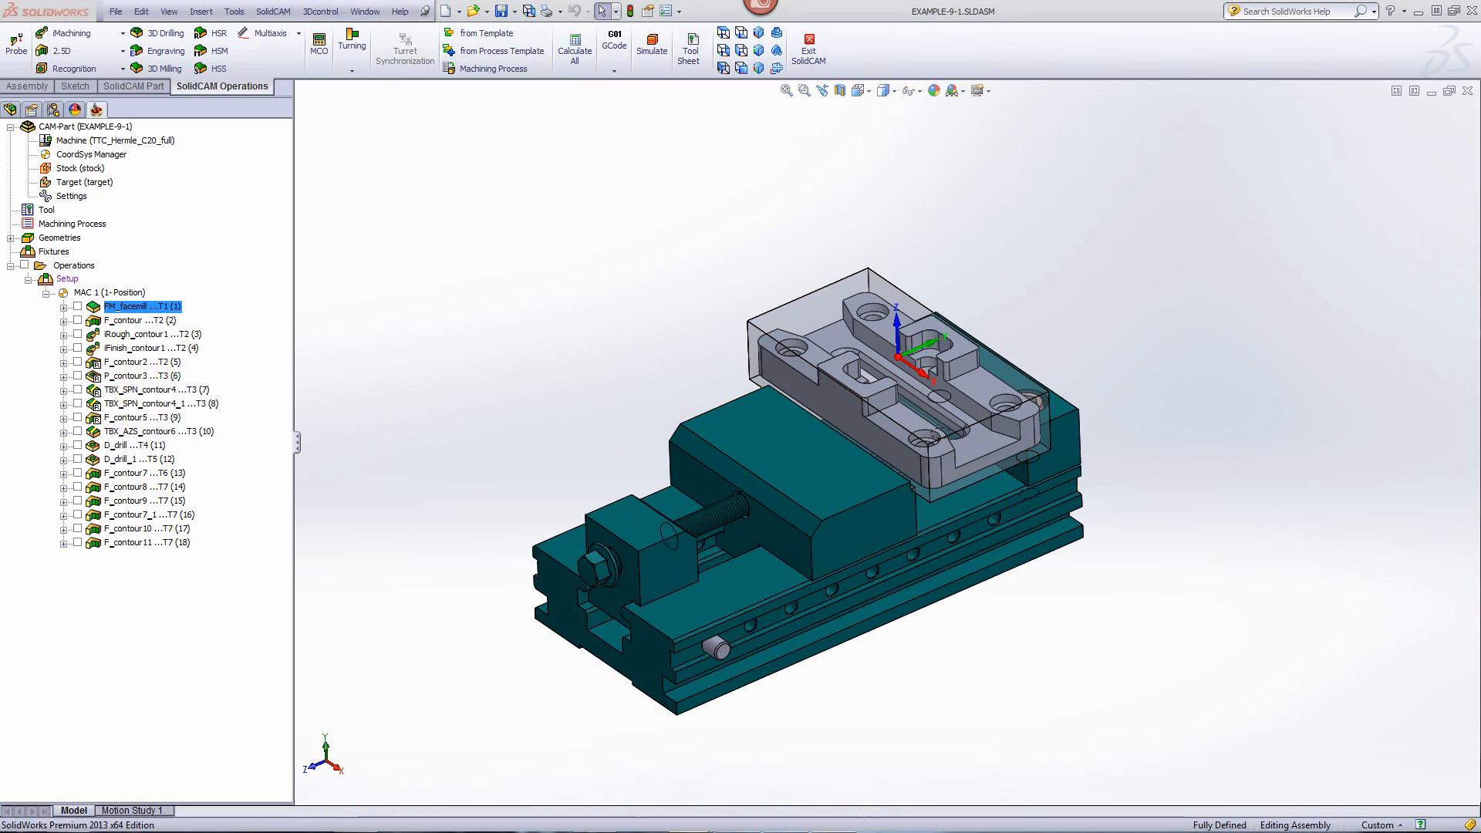
Step: Bring up the open Skype conversation, close it, and close the remaining Skype window
mouse_move(1123, 823)
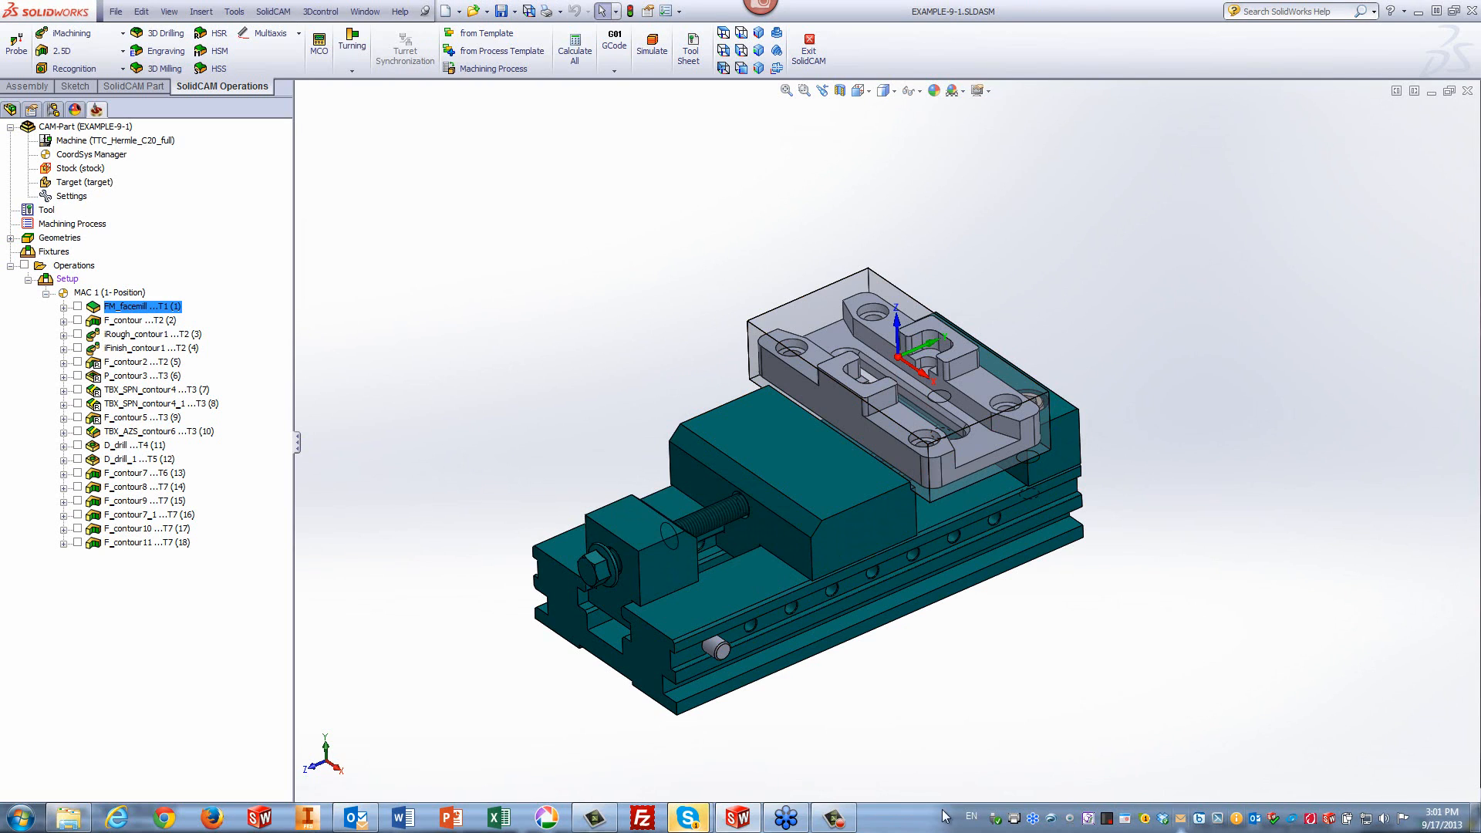
mouse_move(688, 817)
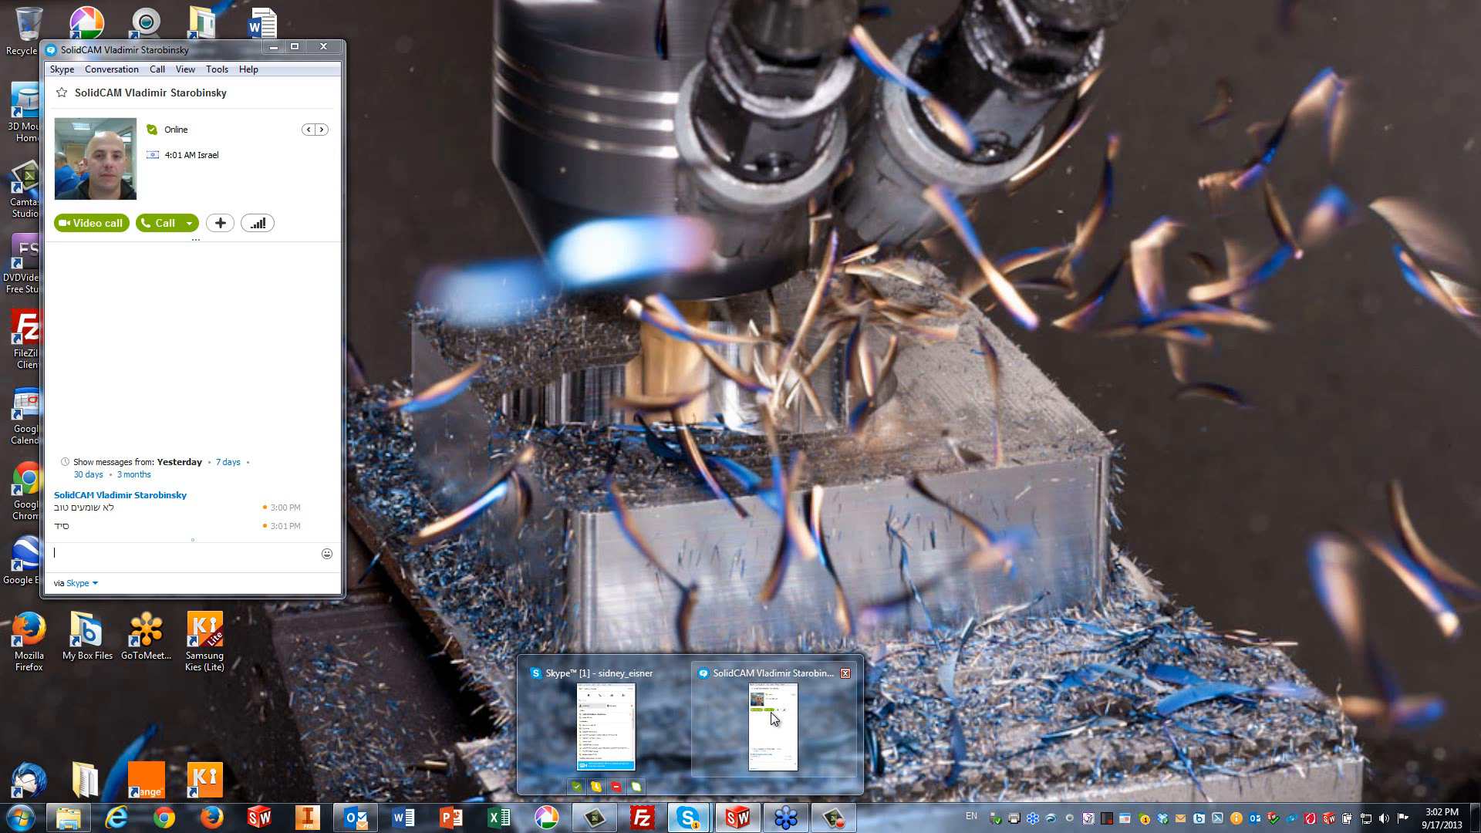
left_click(770, 711)
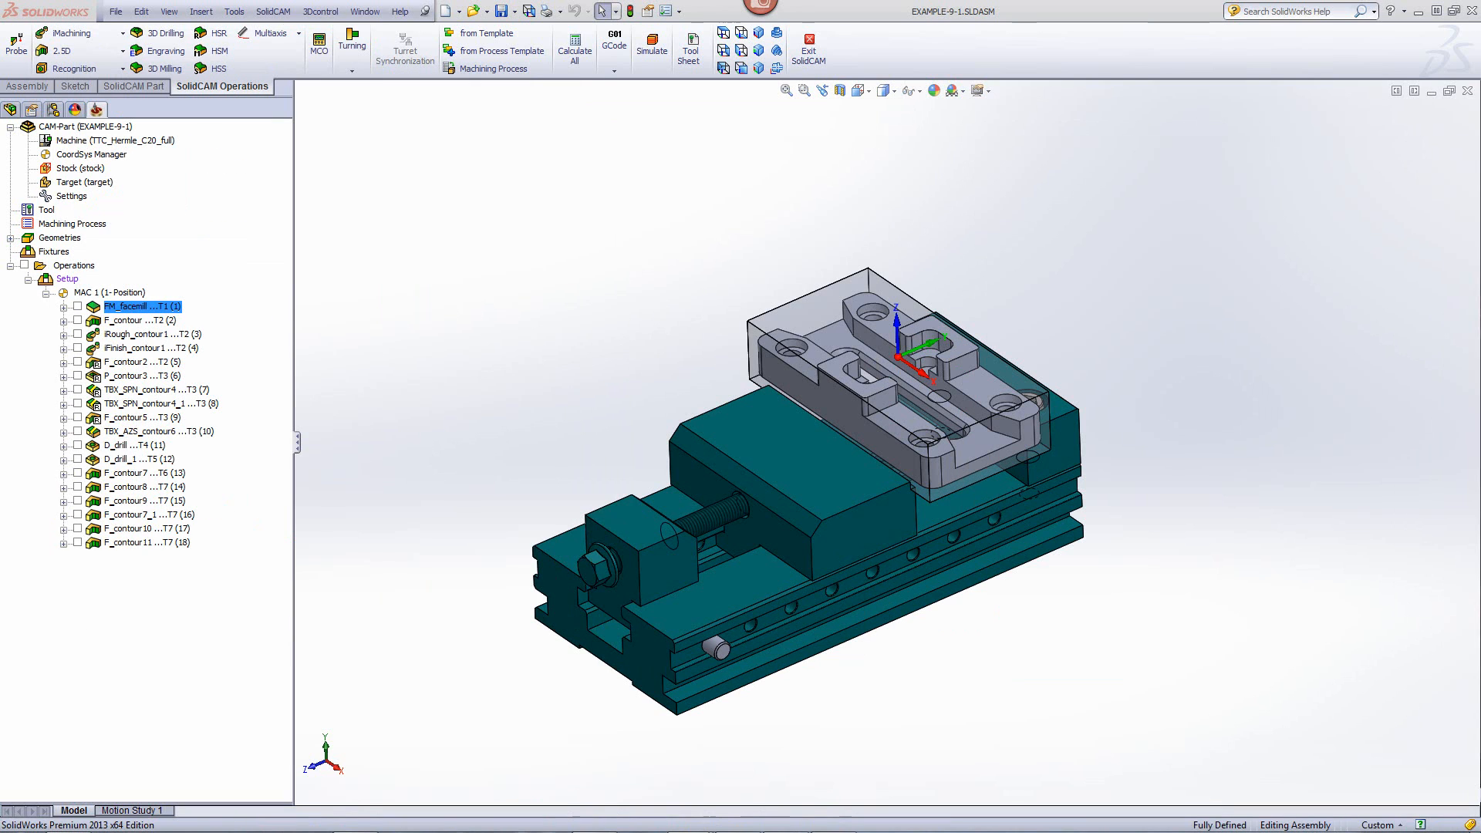
left_click(323, 47)
mouse_move(729, 831)
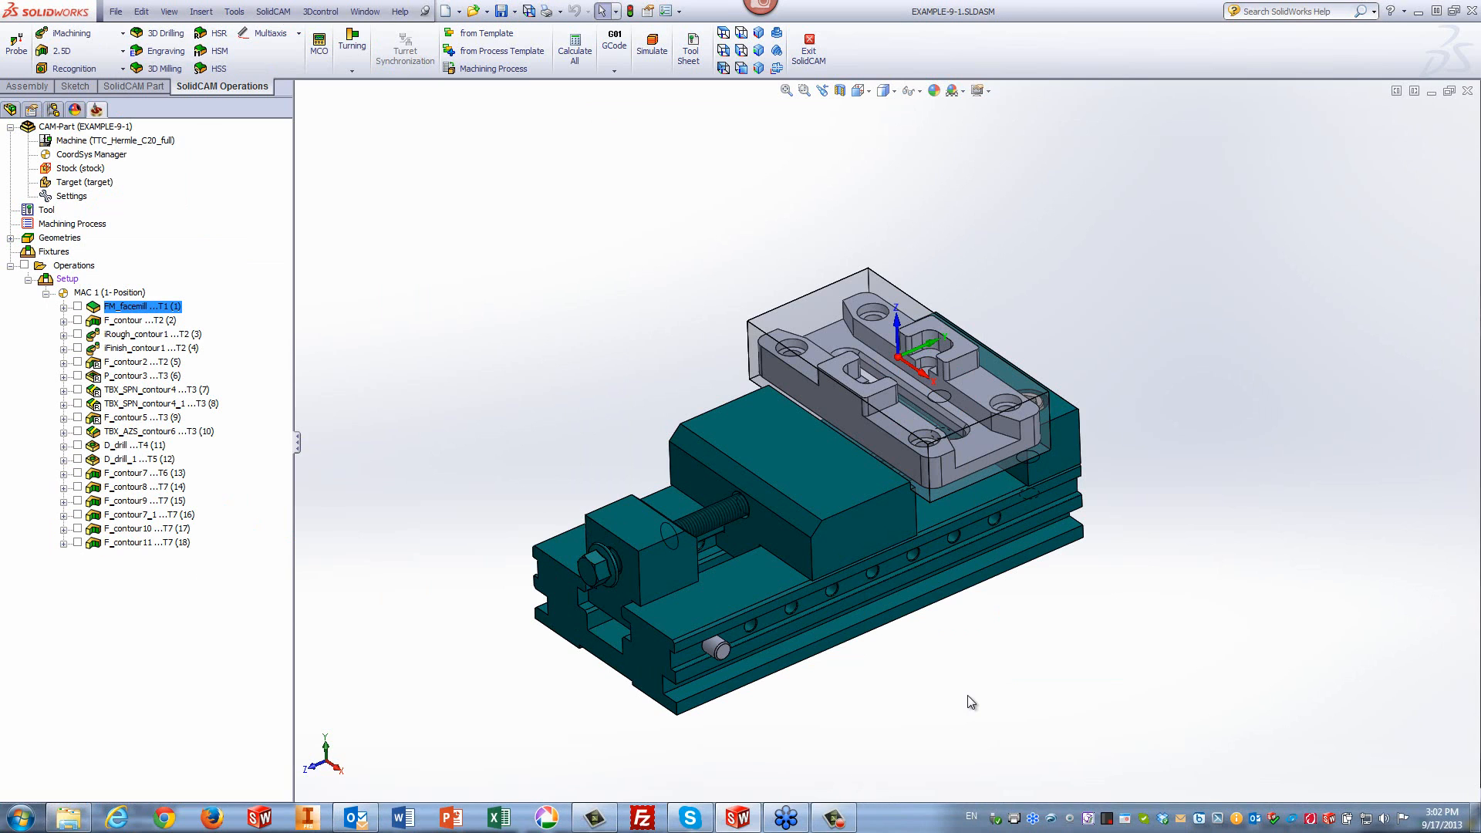
right_click(700, 825)
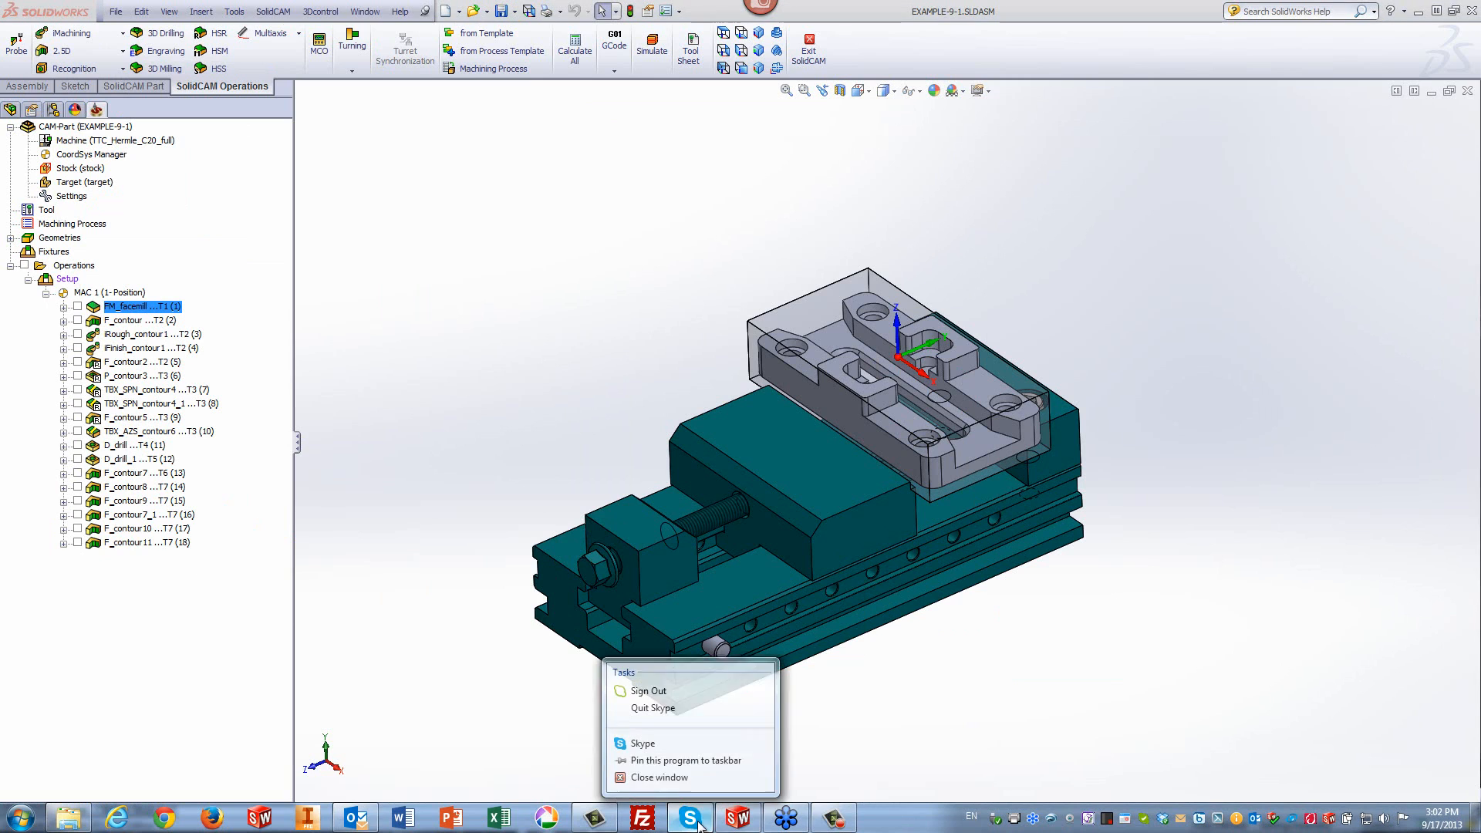
left_click(699, 776)
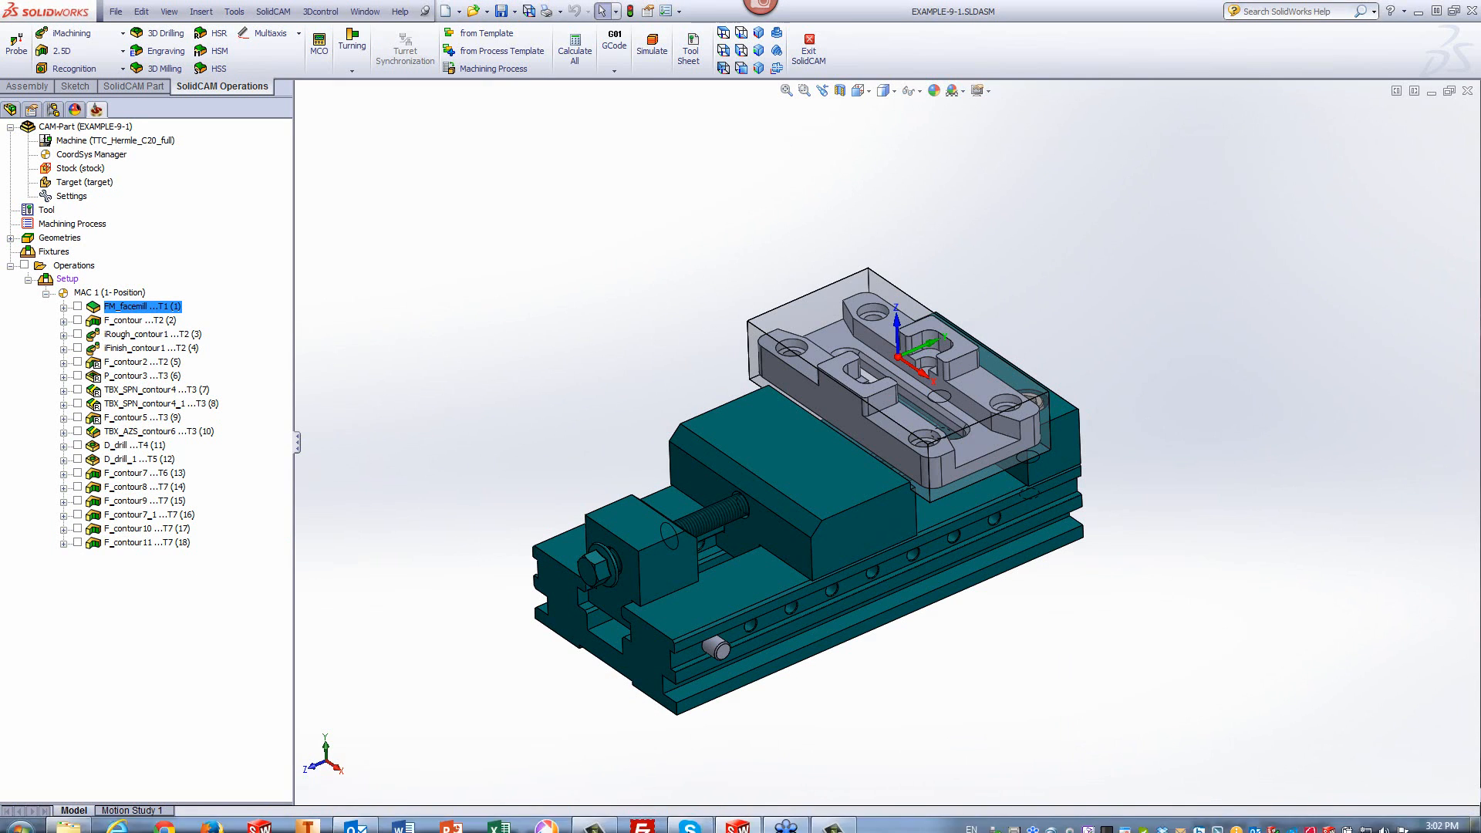
mouse_move(689, 825)
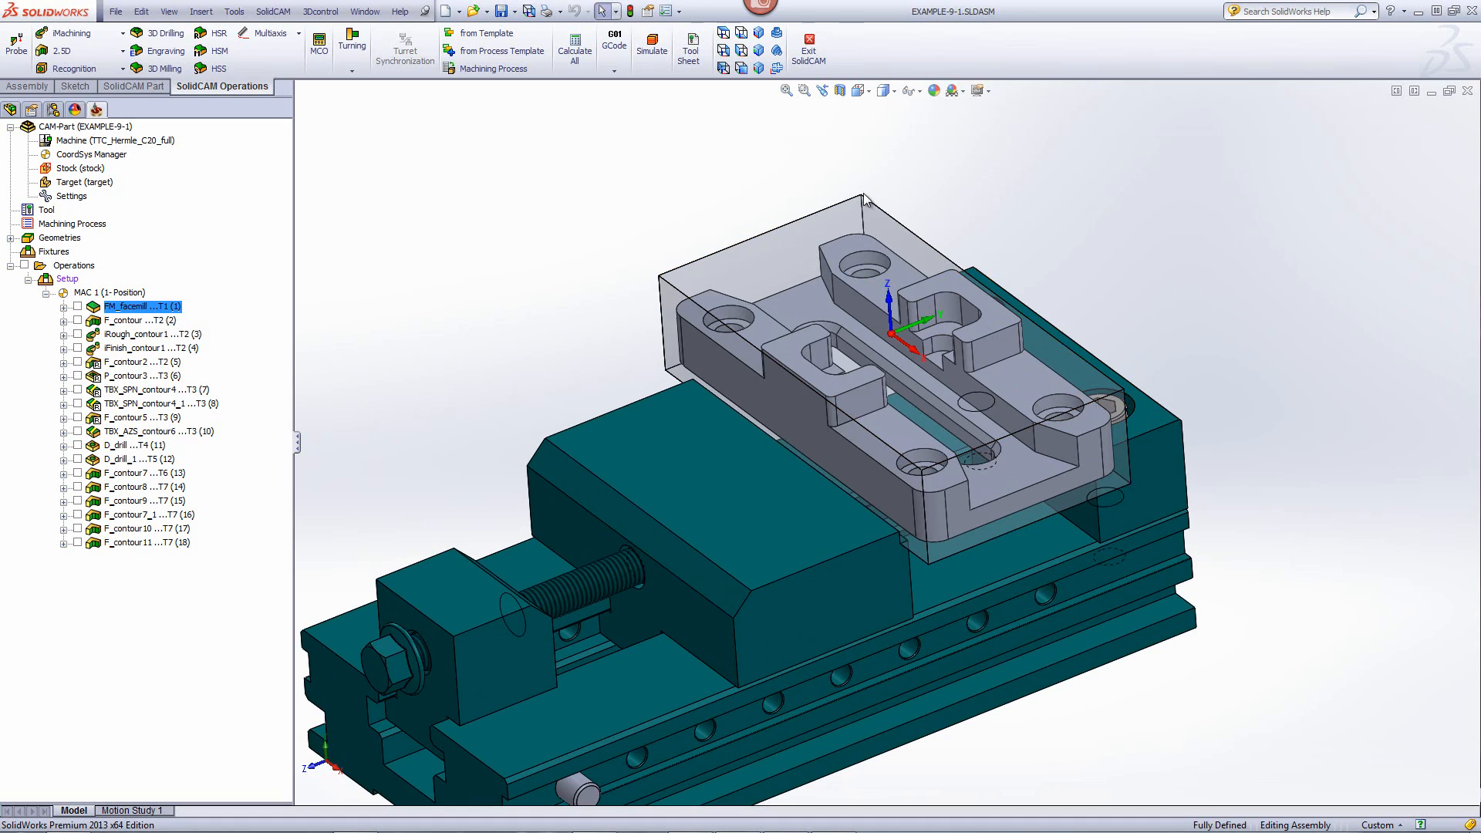
Step: Pick the stock's top edge, then open the FM_facemill operation and display its facemill geometry on the model
left_click(825, 210)
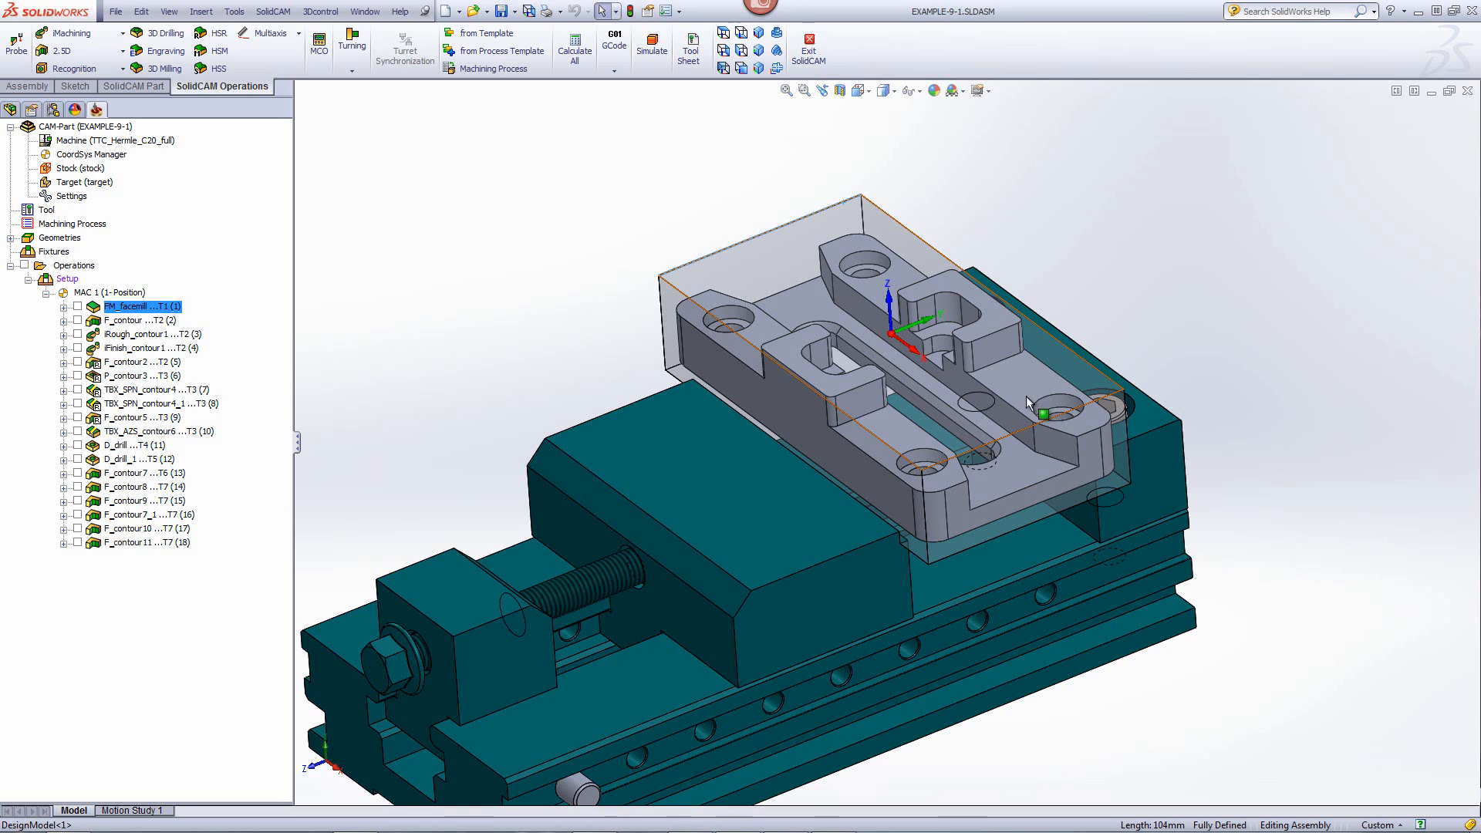
double_click(139, 307)
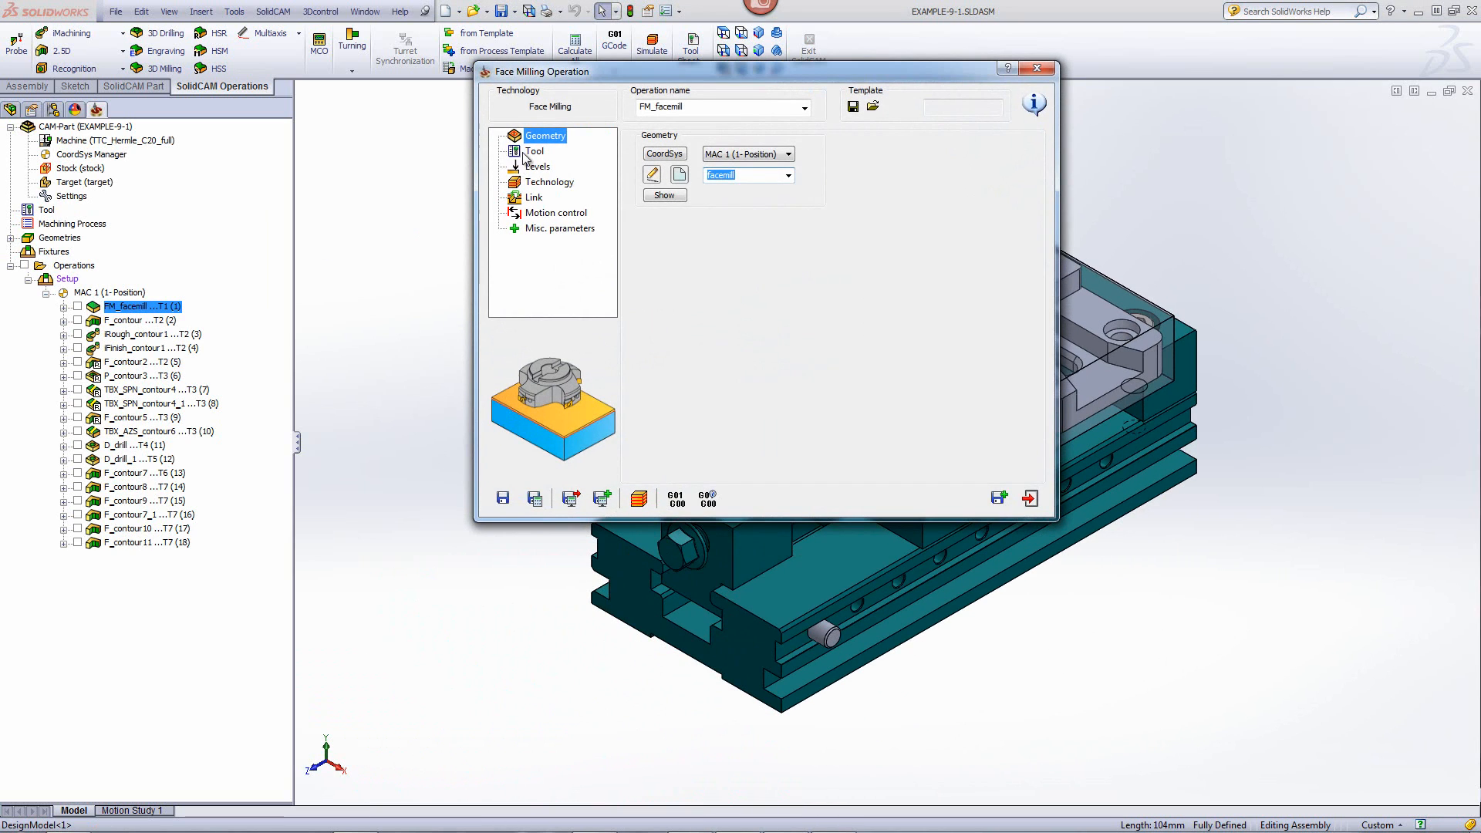
left_click(665, 196)
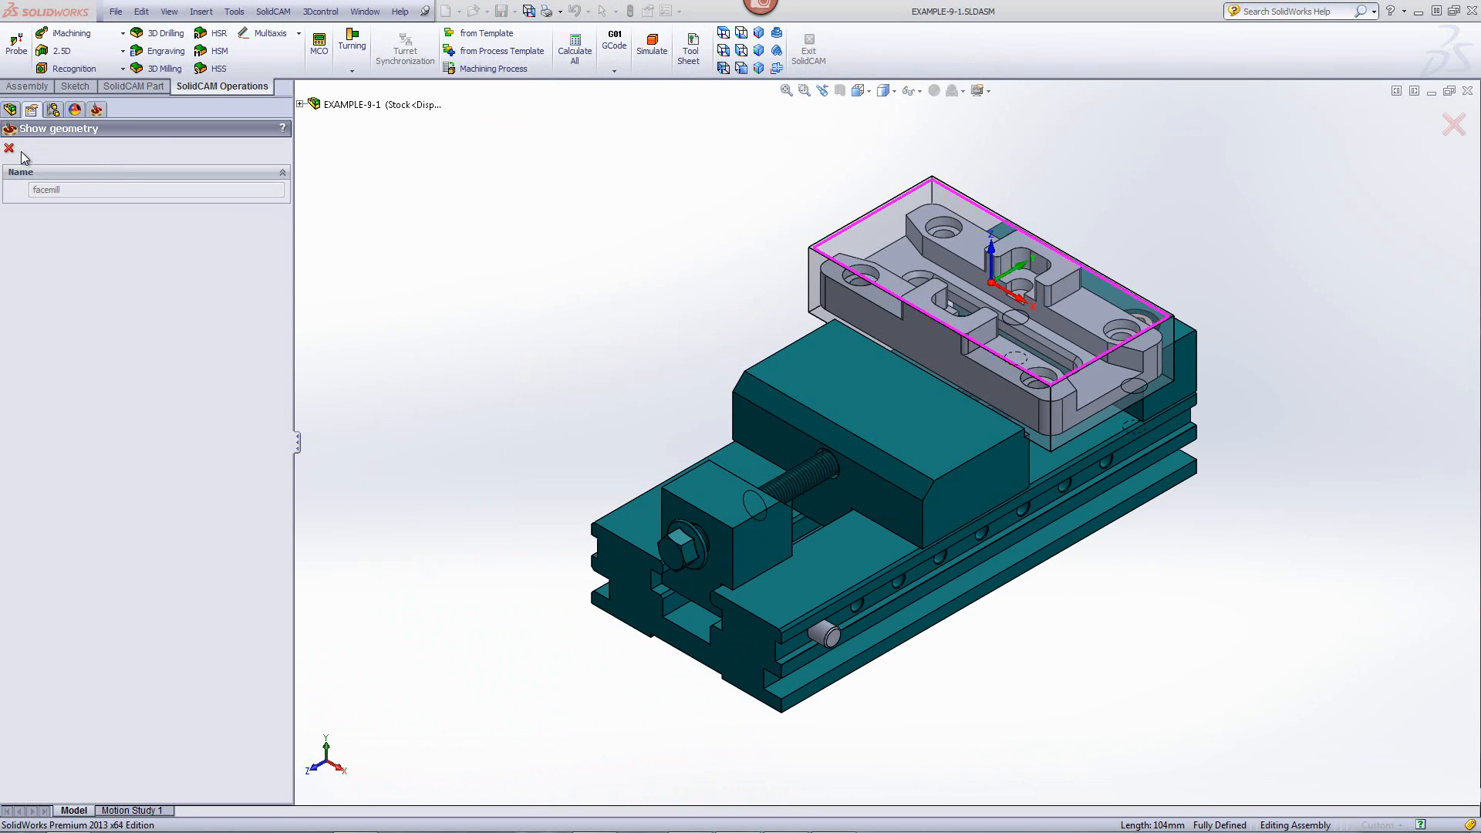
left_click(9, 149)
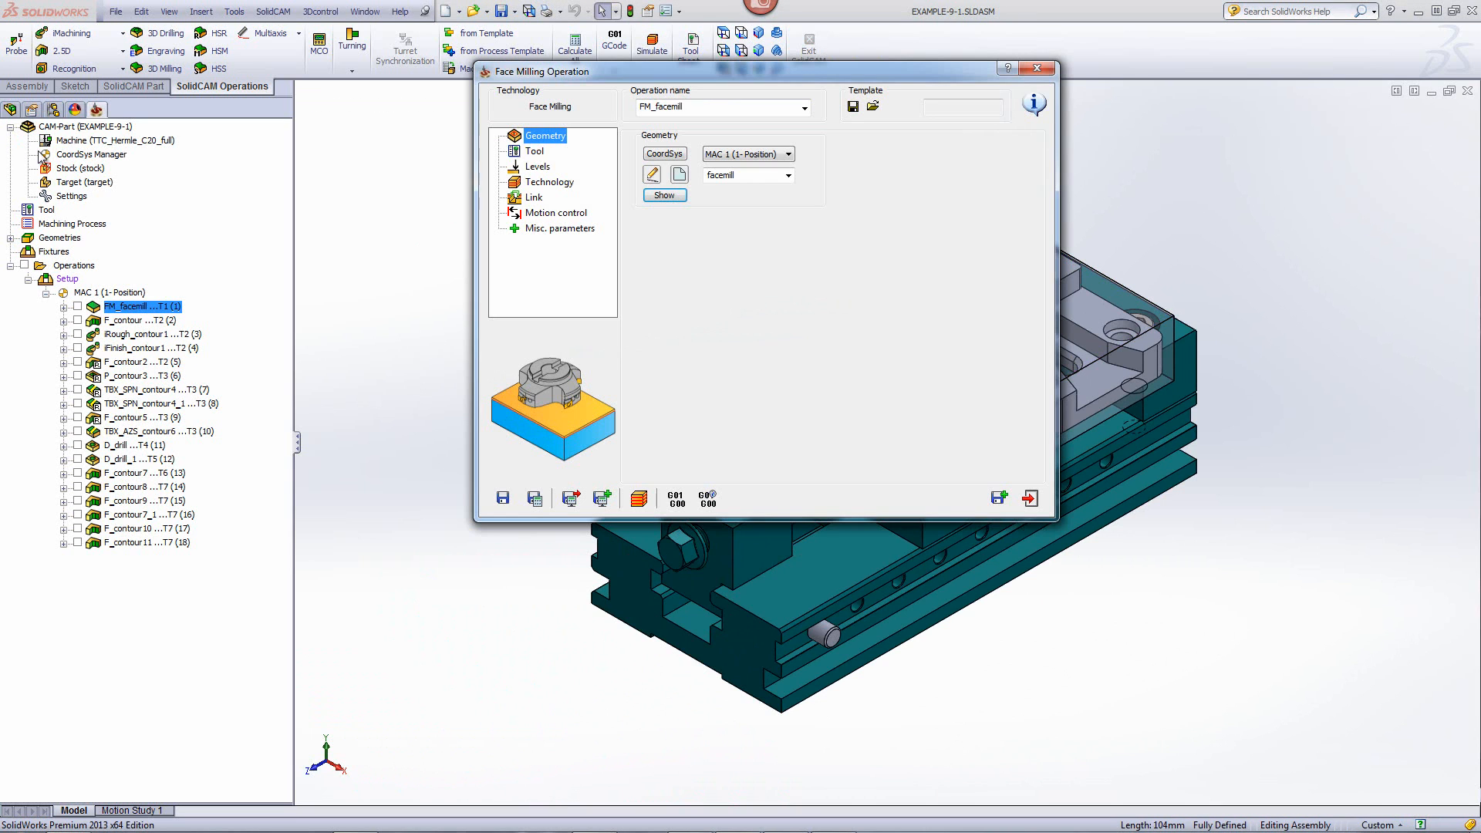
Step: Review the face milling operation's tool, levels and technology settings, then close the operation
left_click(534, 152)
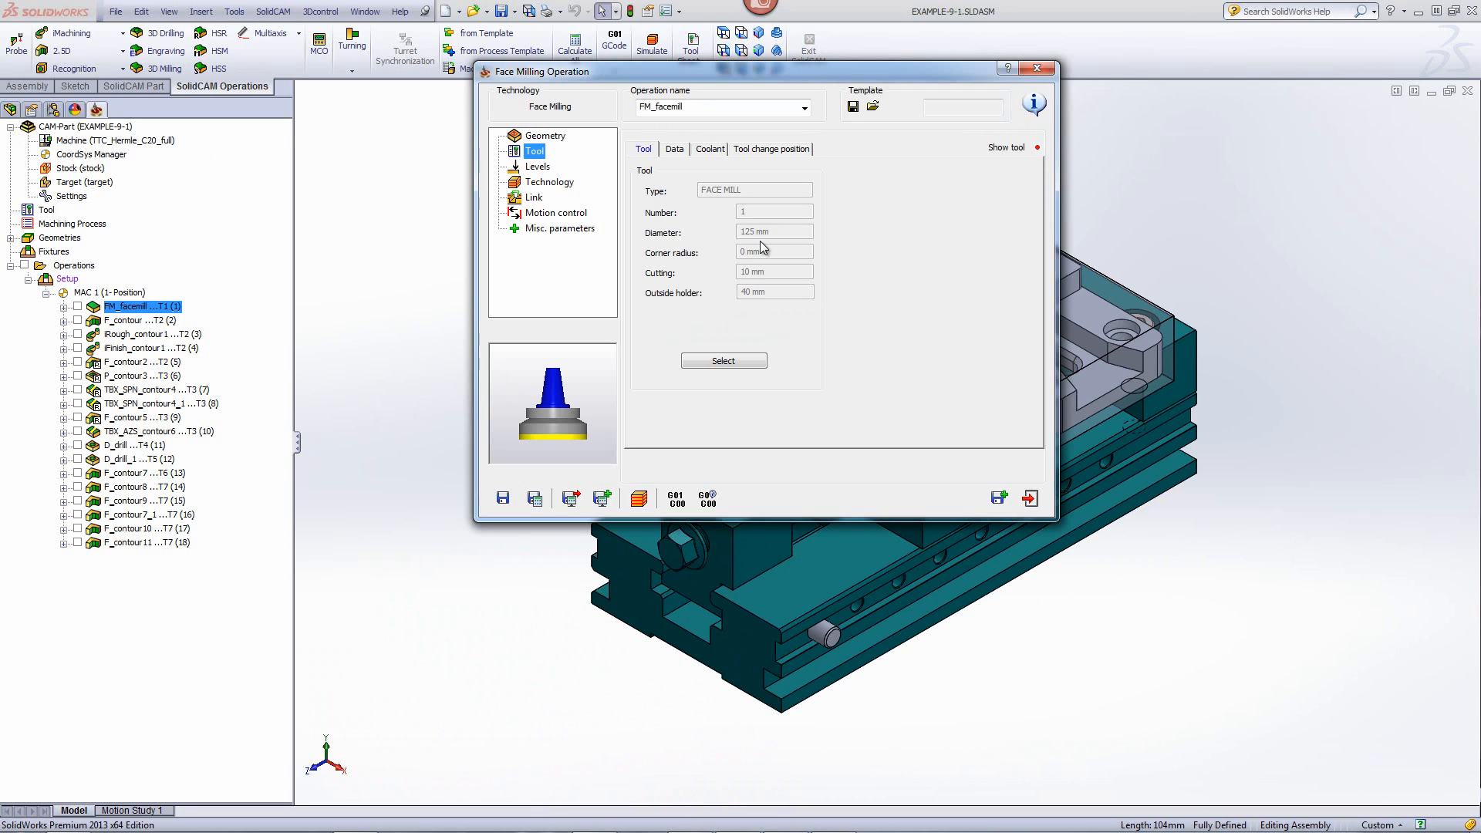
left_click(538, 168)
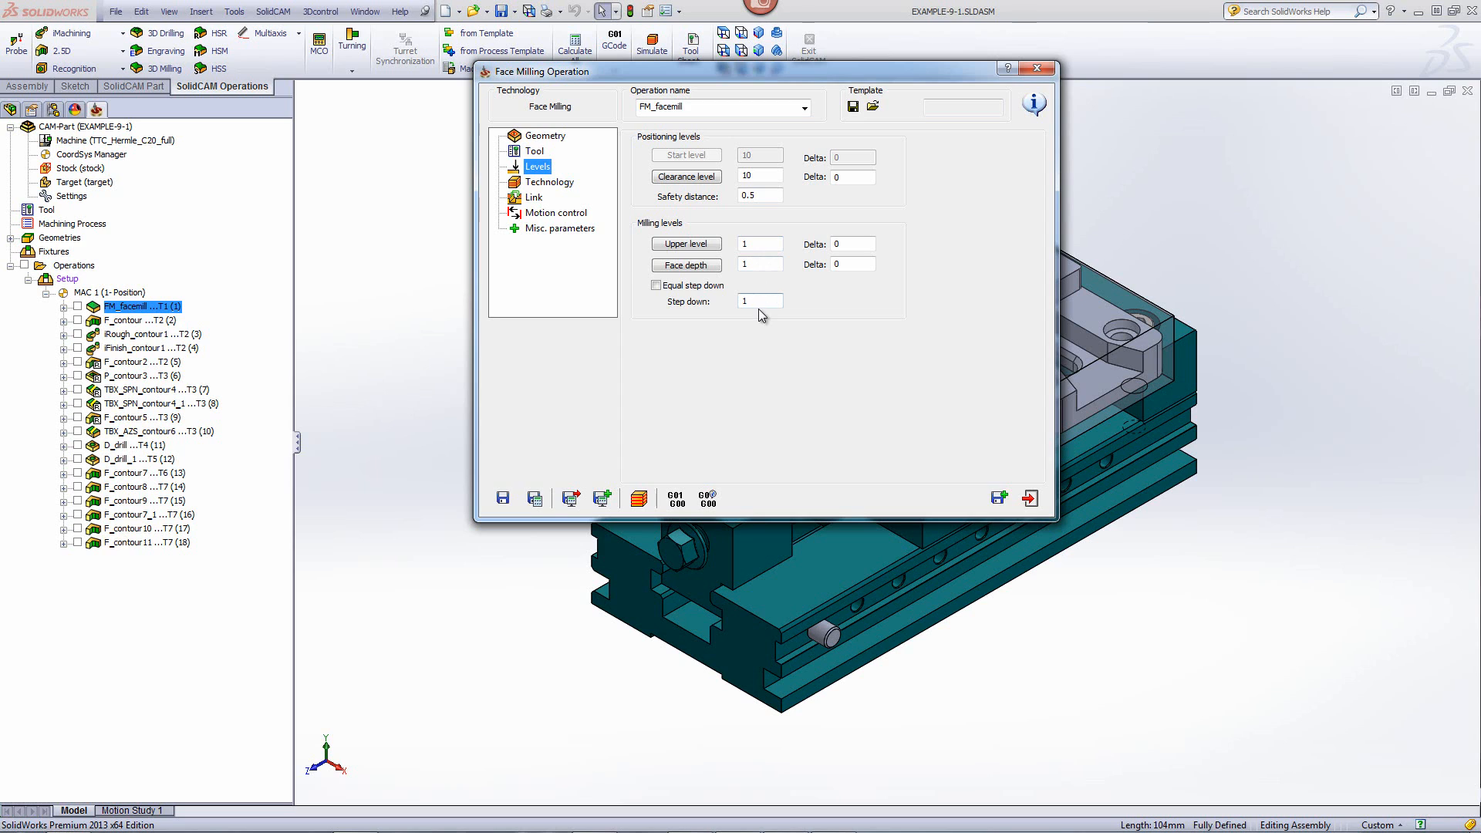
left_click(558, 183)
left_click(547, 168)
left_click(768, 199)
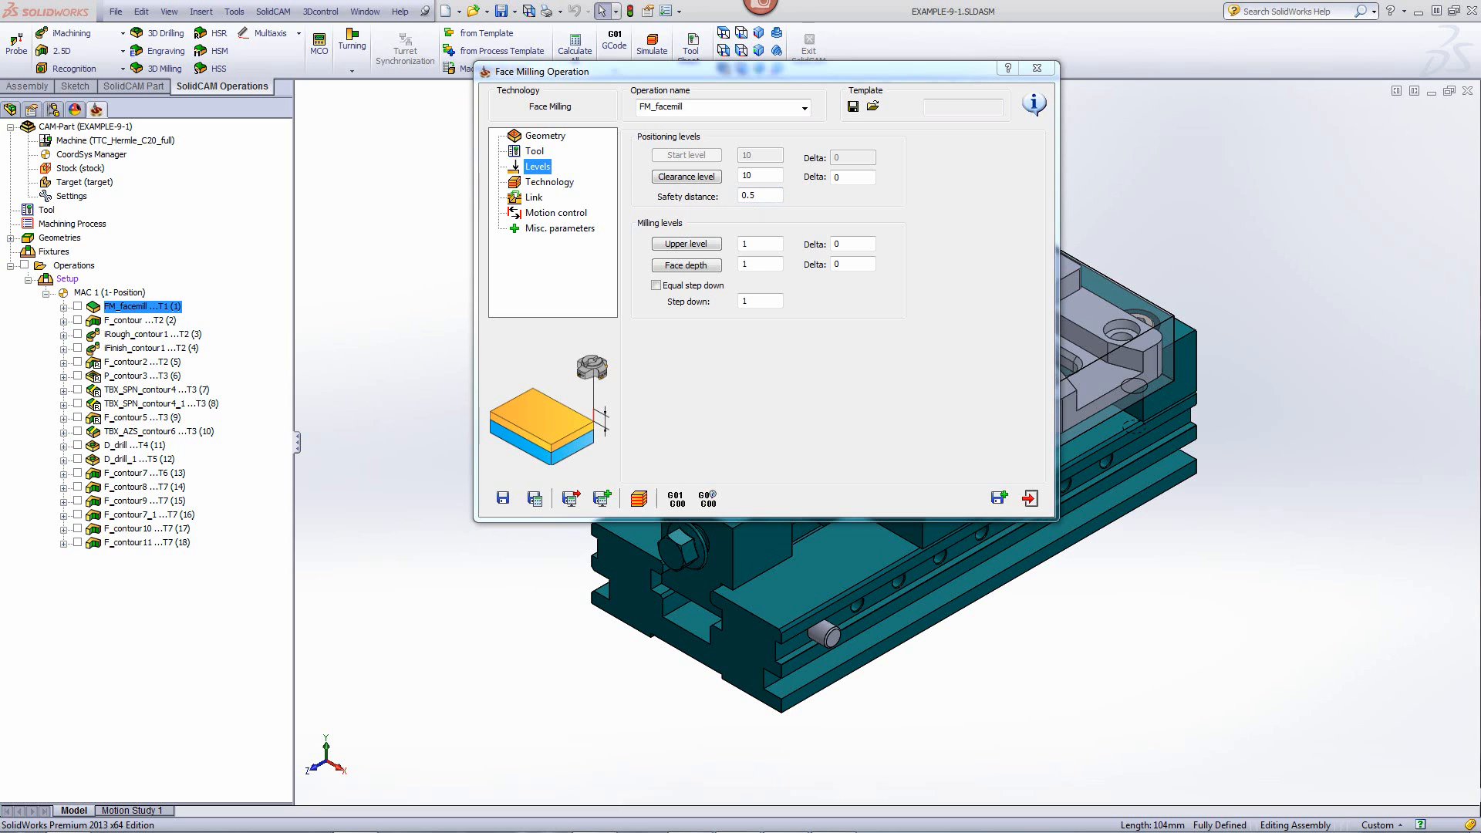
left_click(1040, 67)
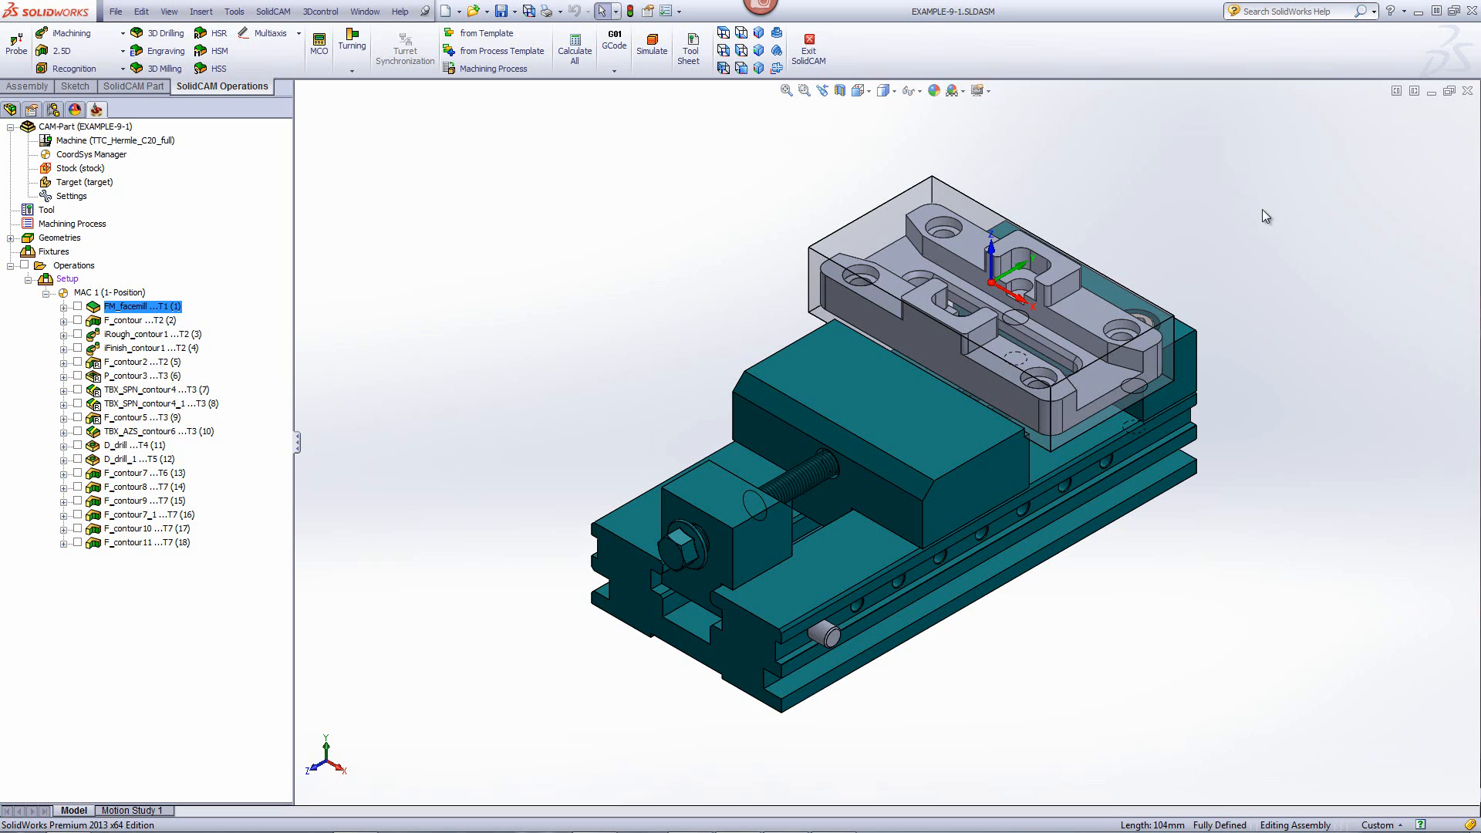
Step: Examine the transparent stock around the part from several angles and check the length of its top end edge
middle_click_drag(1085, 169, 946, 164)
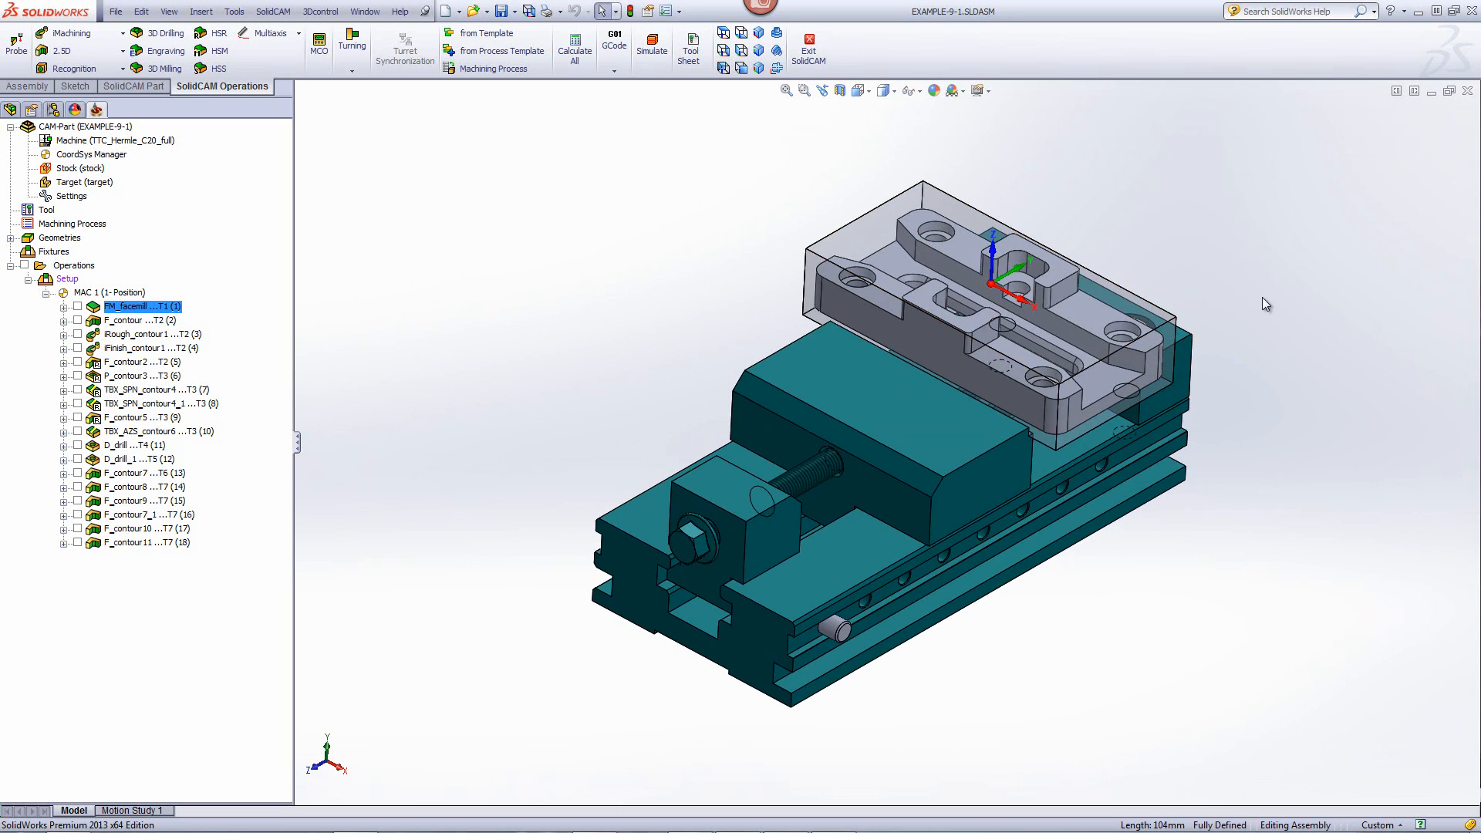
middle_click_drag(1263, 304, 1247, 328)
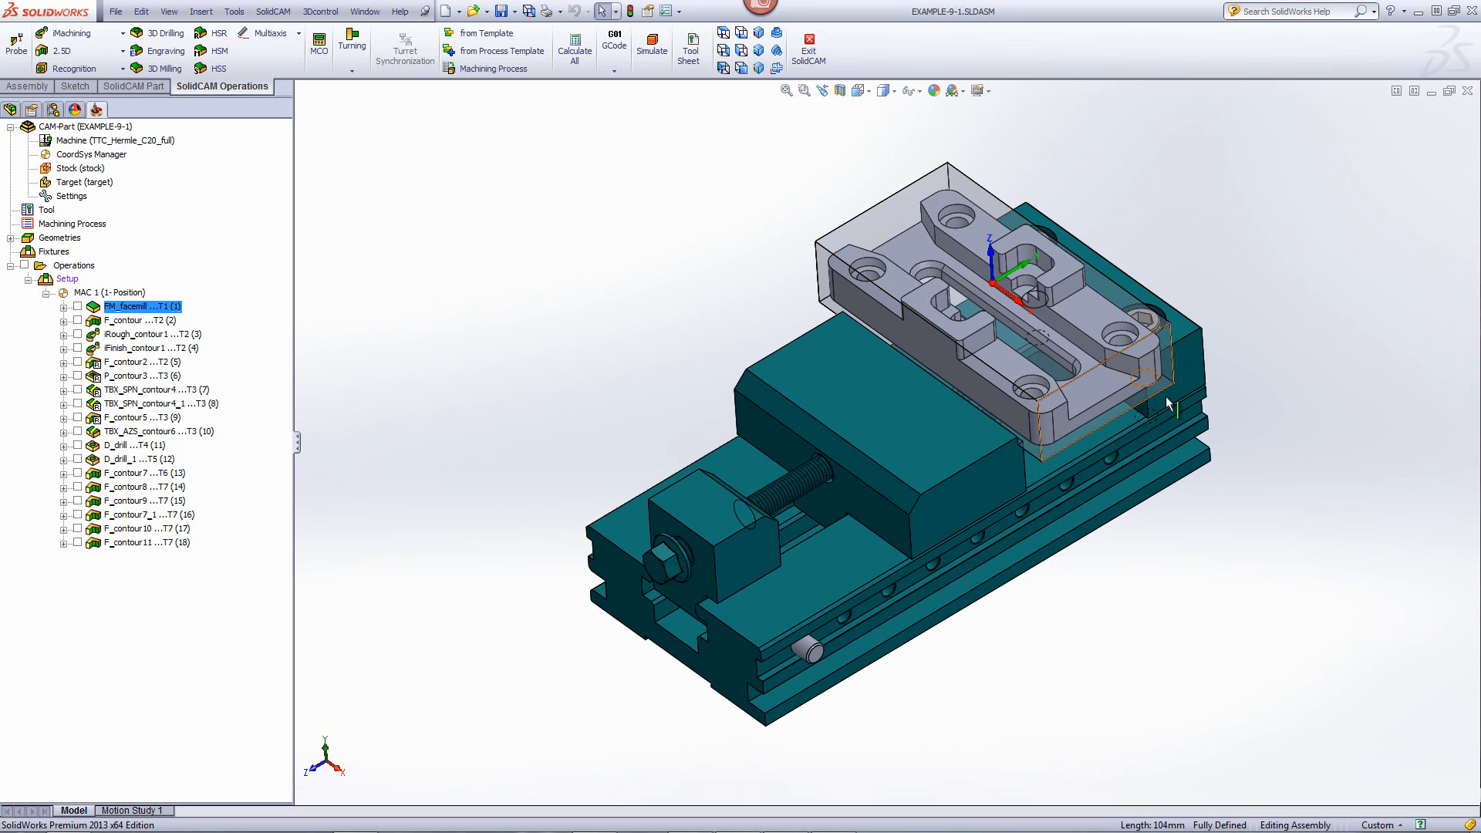
middle_click_drag(1173, 371, 1194, 306)
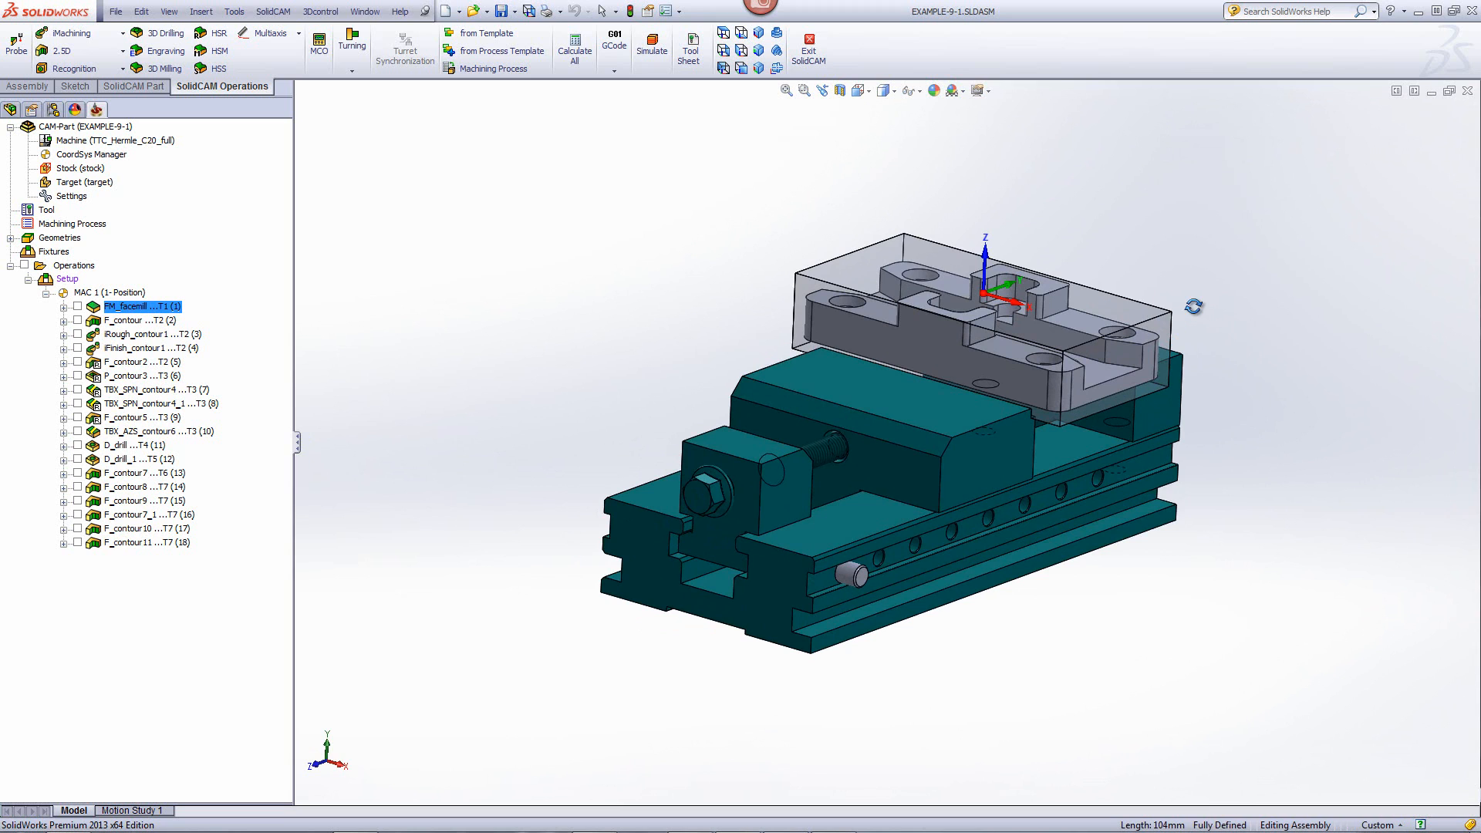
left_click(869, 249)
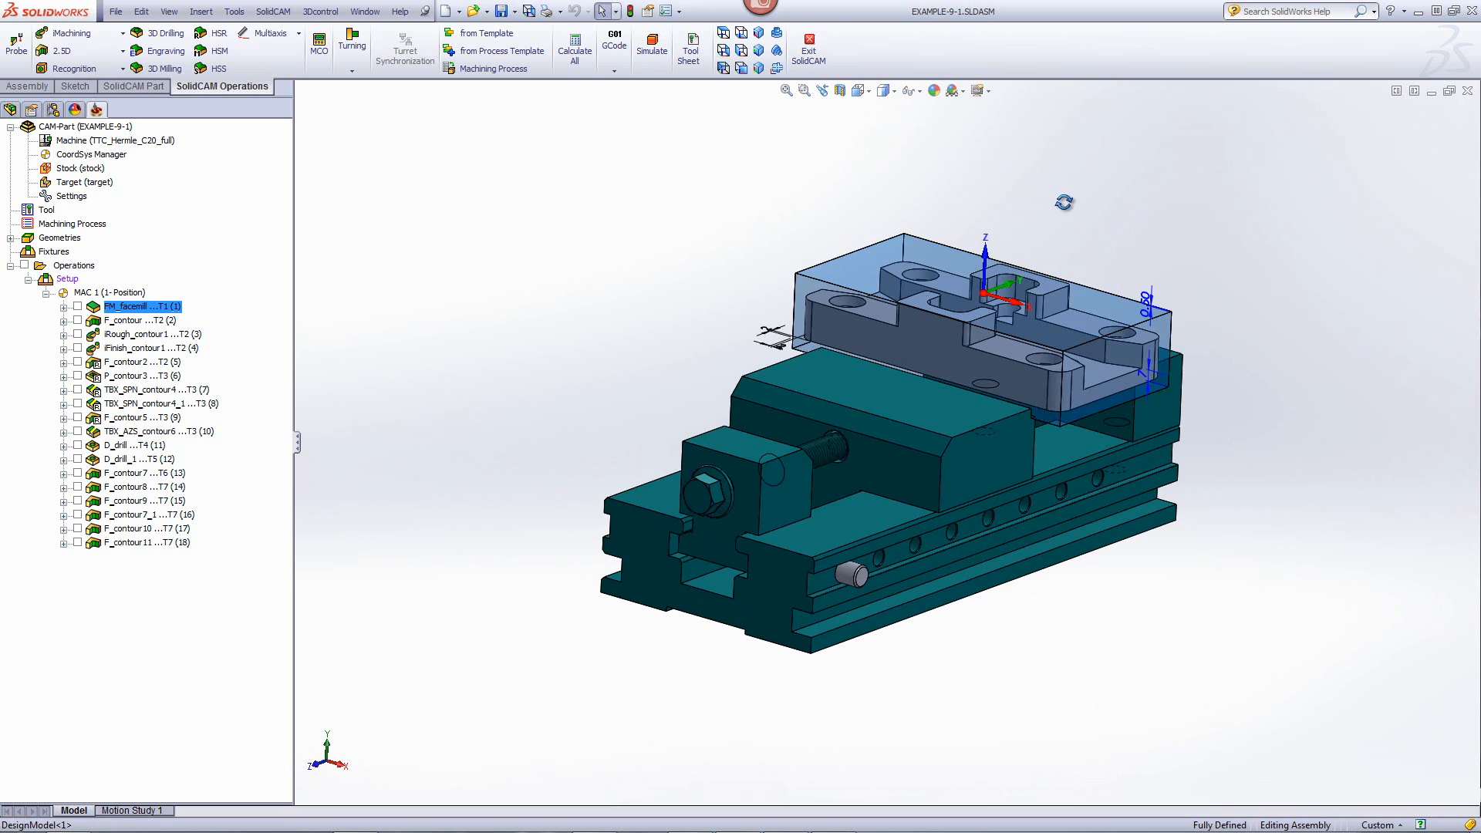
middle_click_drag(1067, 203, 1003, 249)
scroll(800, 191, "down", 1)
scroll(799, 190, "down", 1)
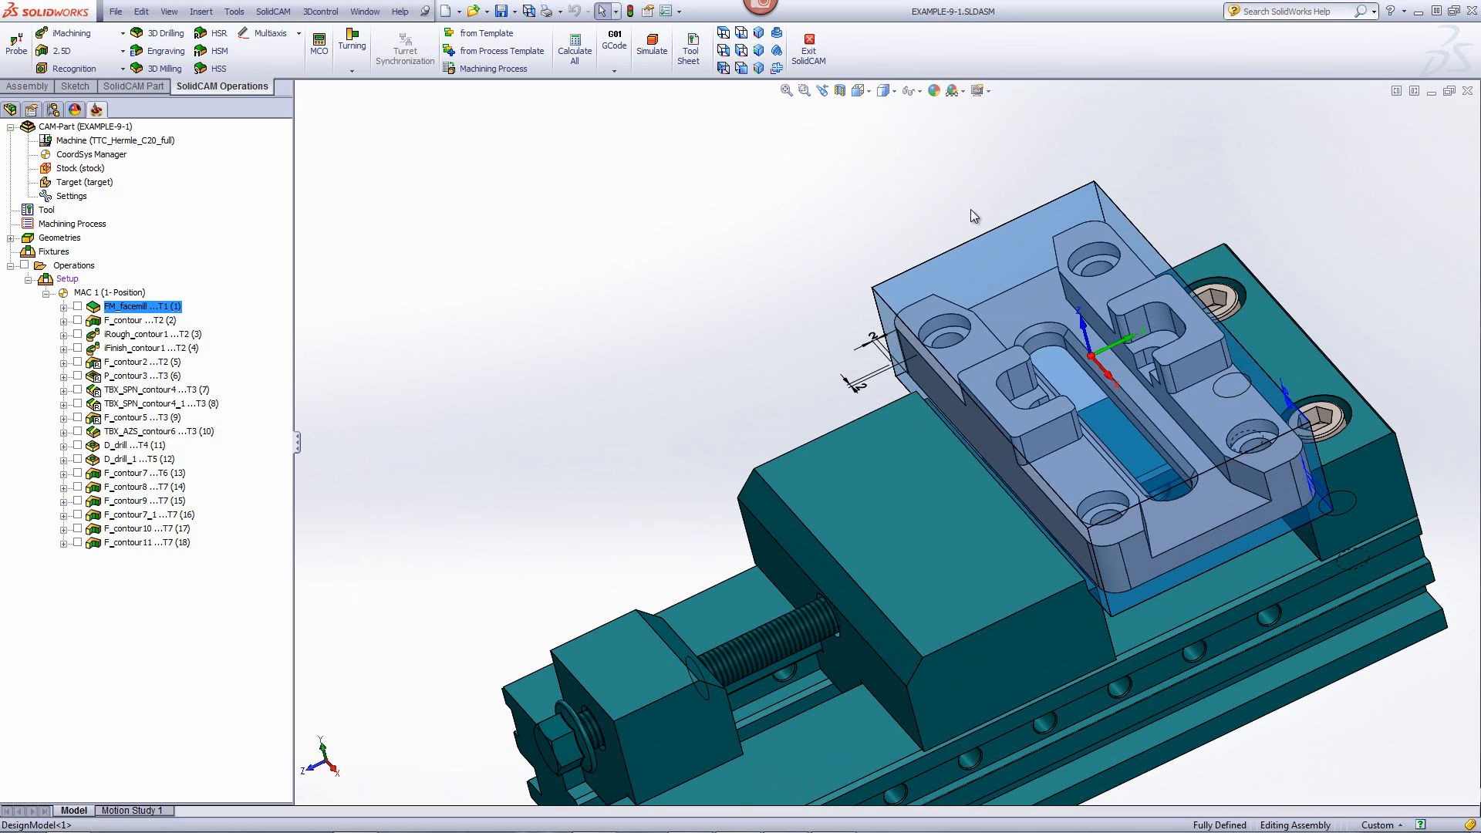
left_click(976, 239)
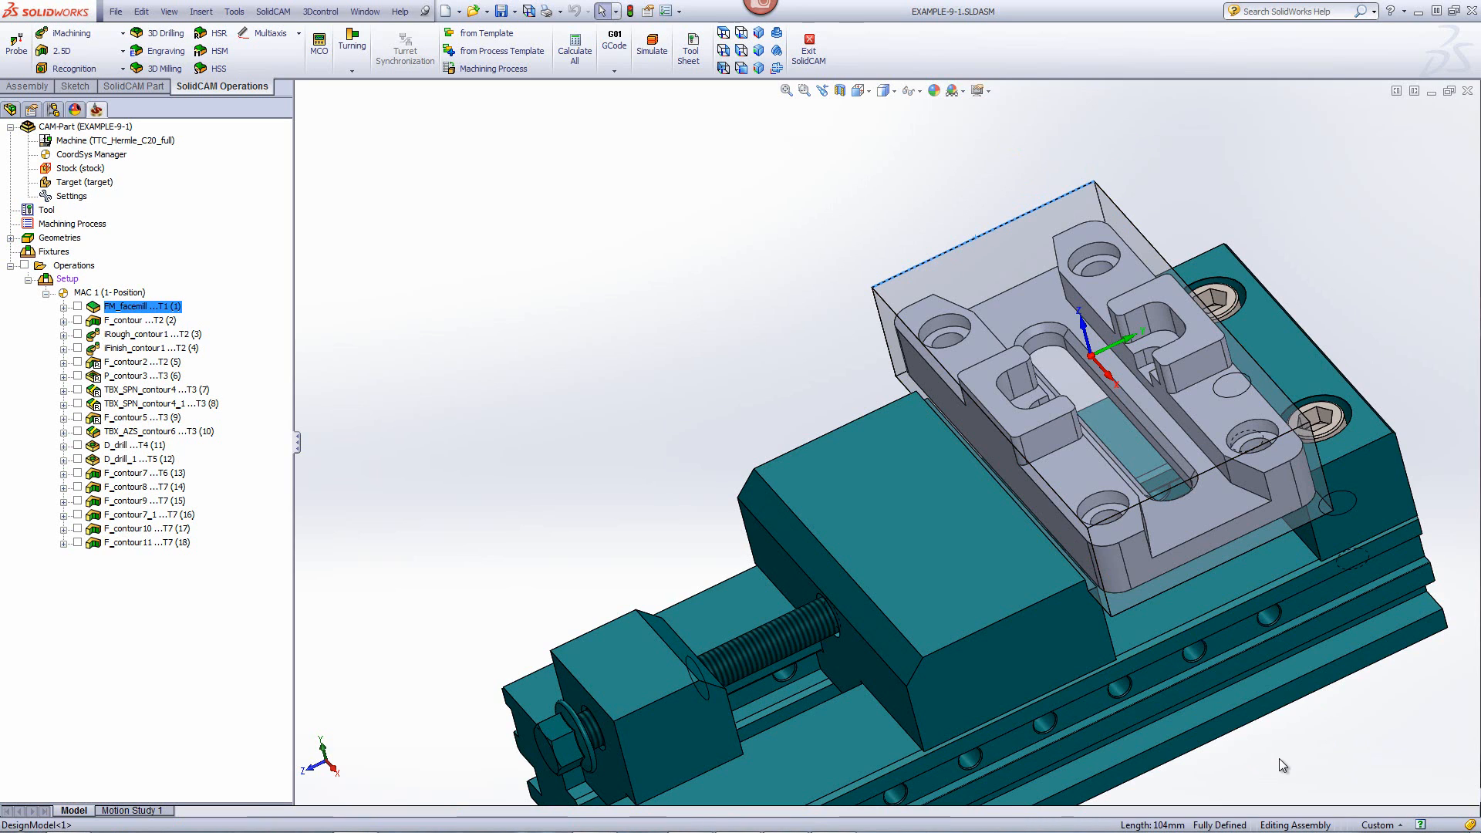
left_click(799, 252)
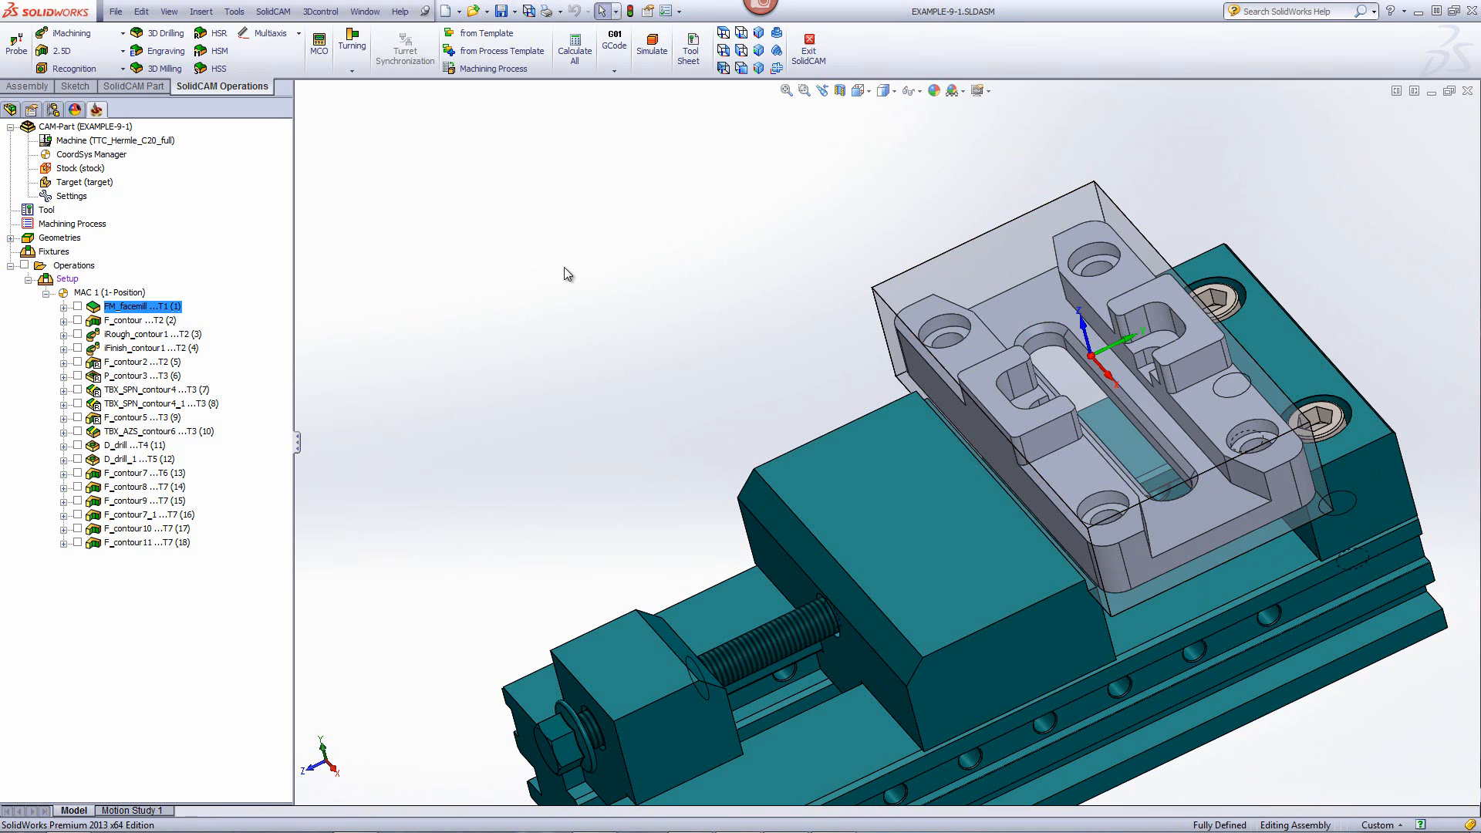
Step: Open the FM_facemill operation and show its facemill geometry on the model, then return to the operation settings
left_click(124, 306)
double_click(123, 306)
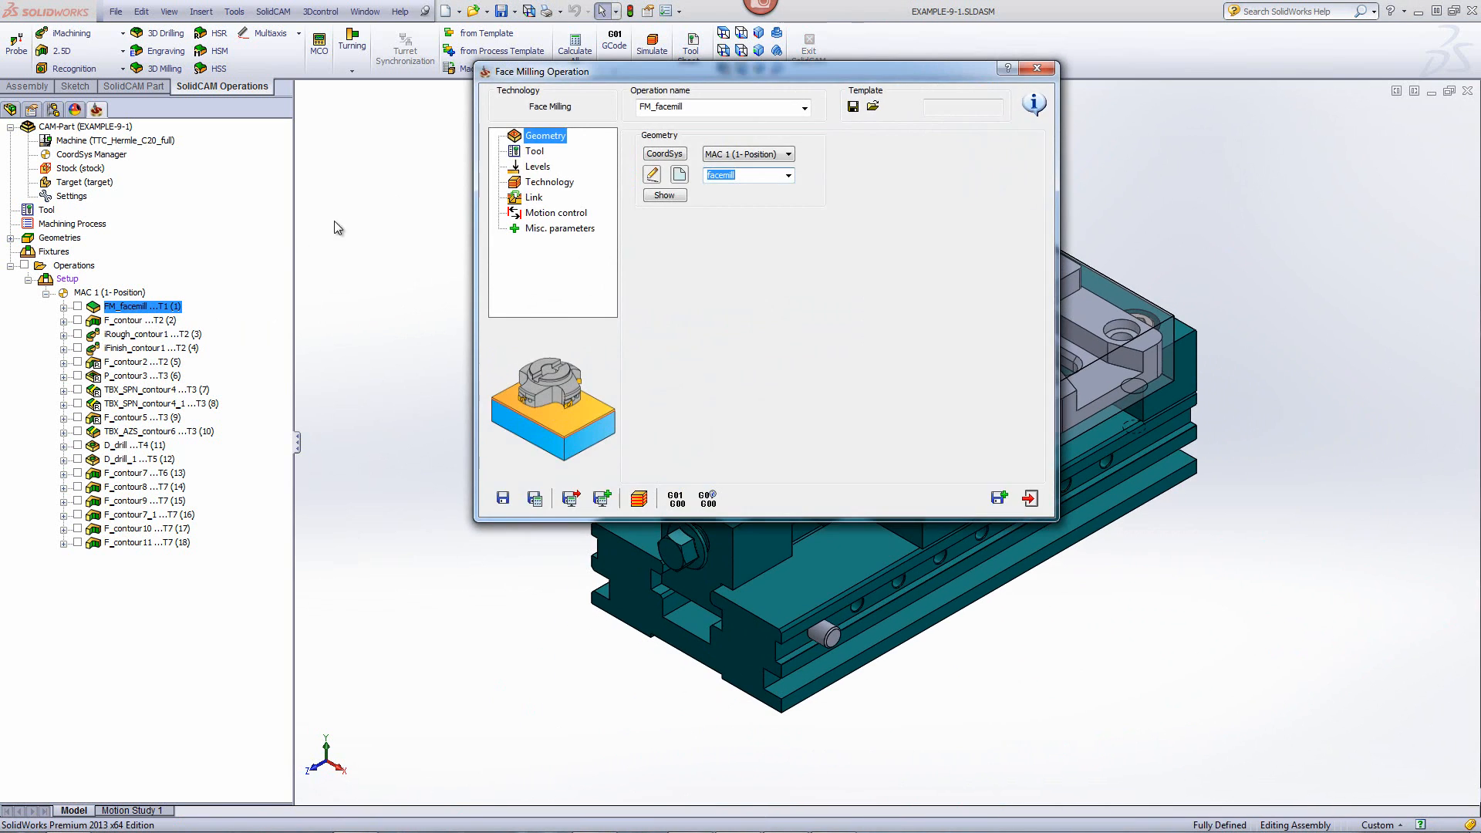
left_click(662, 196)
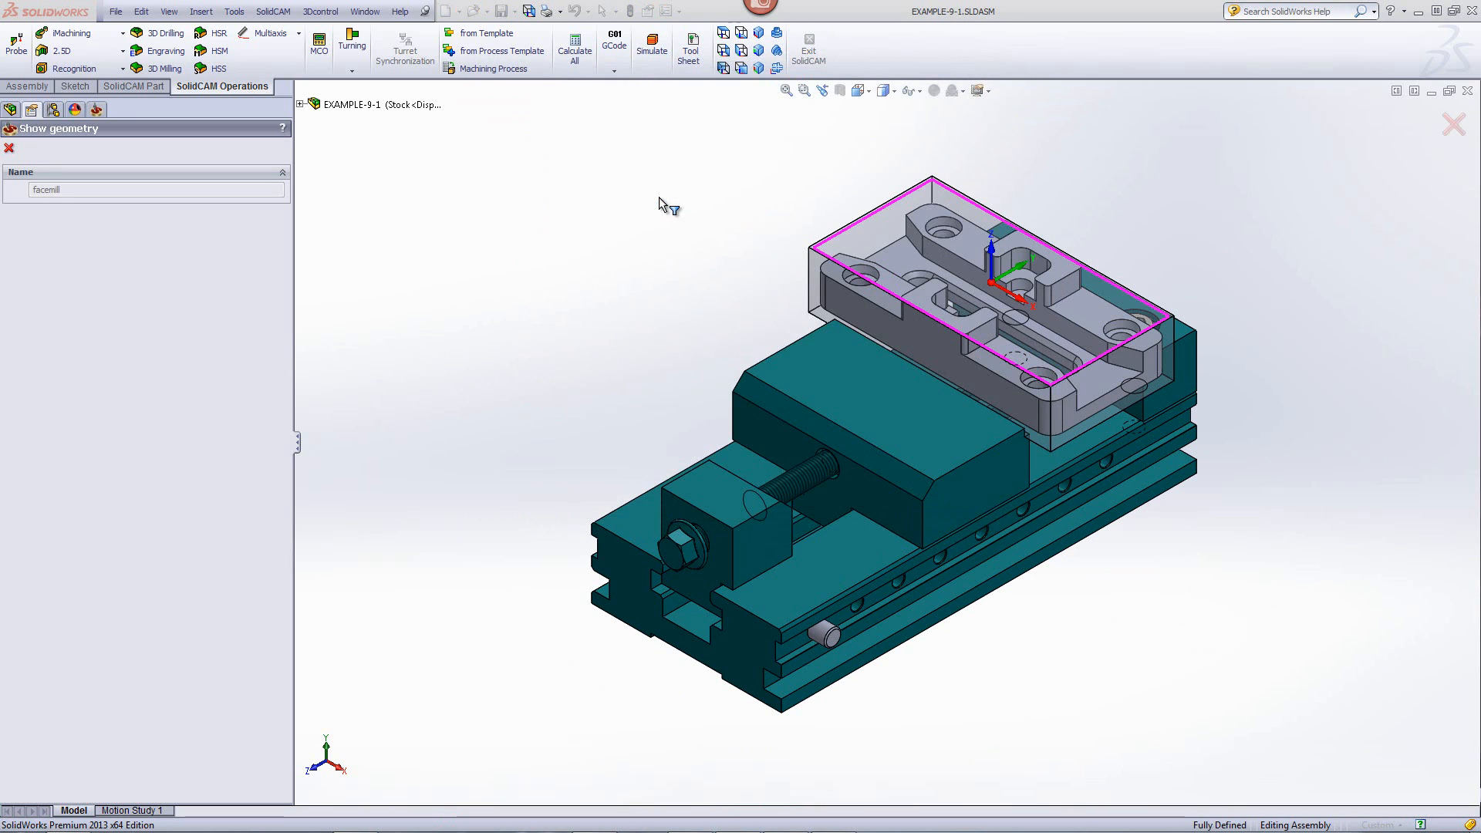
left_click(9, 147)
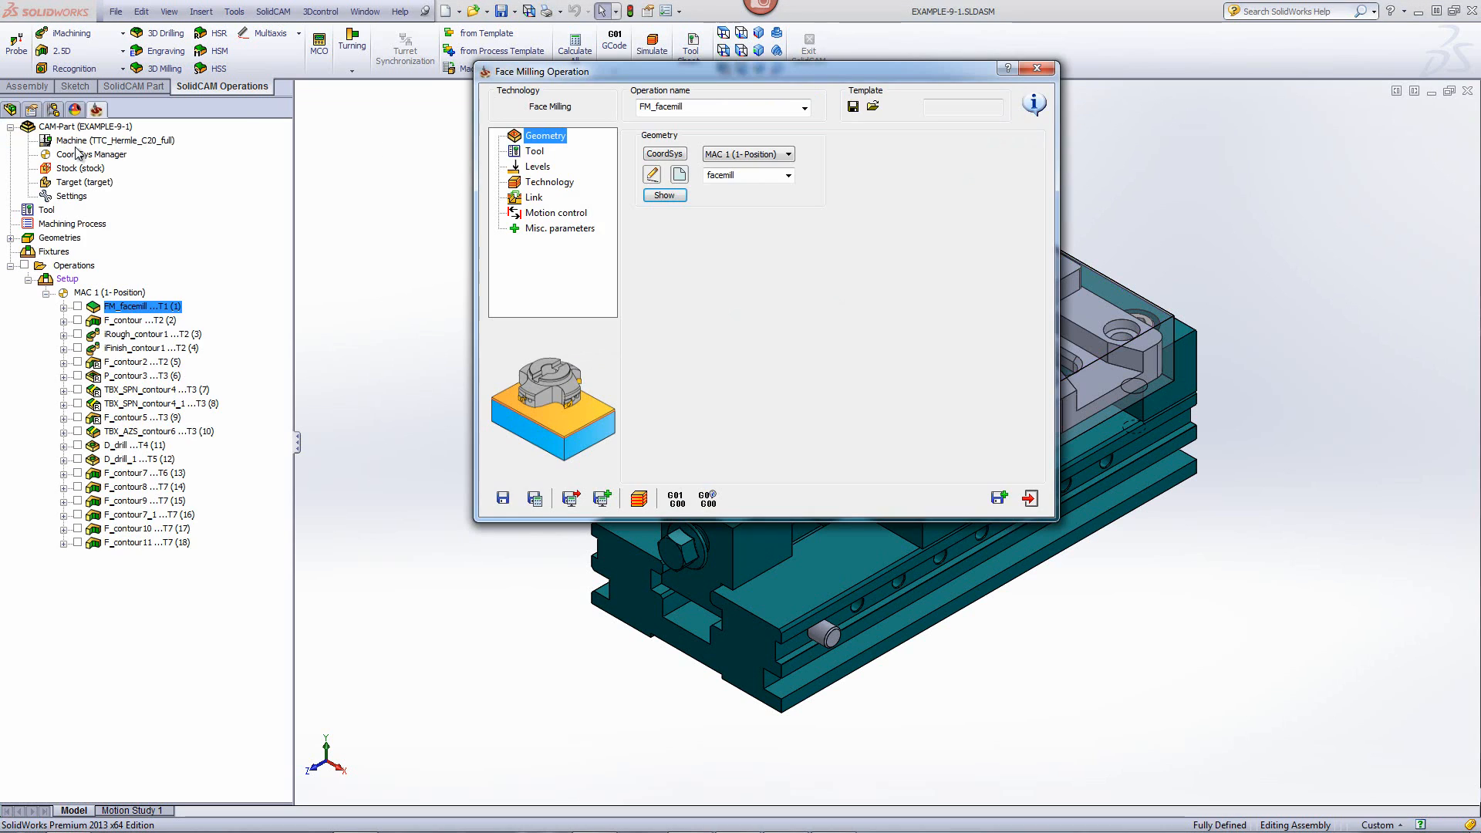
Step: Review the tool, levels and technology settings of the FM_facemill operation
left_click(534, 151)
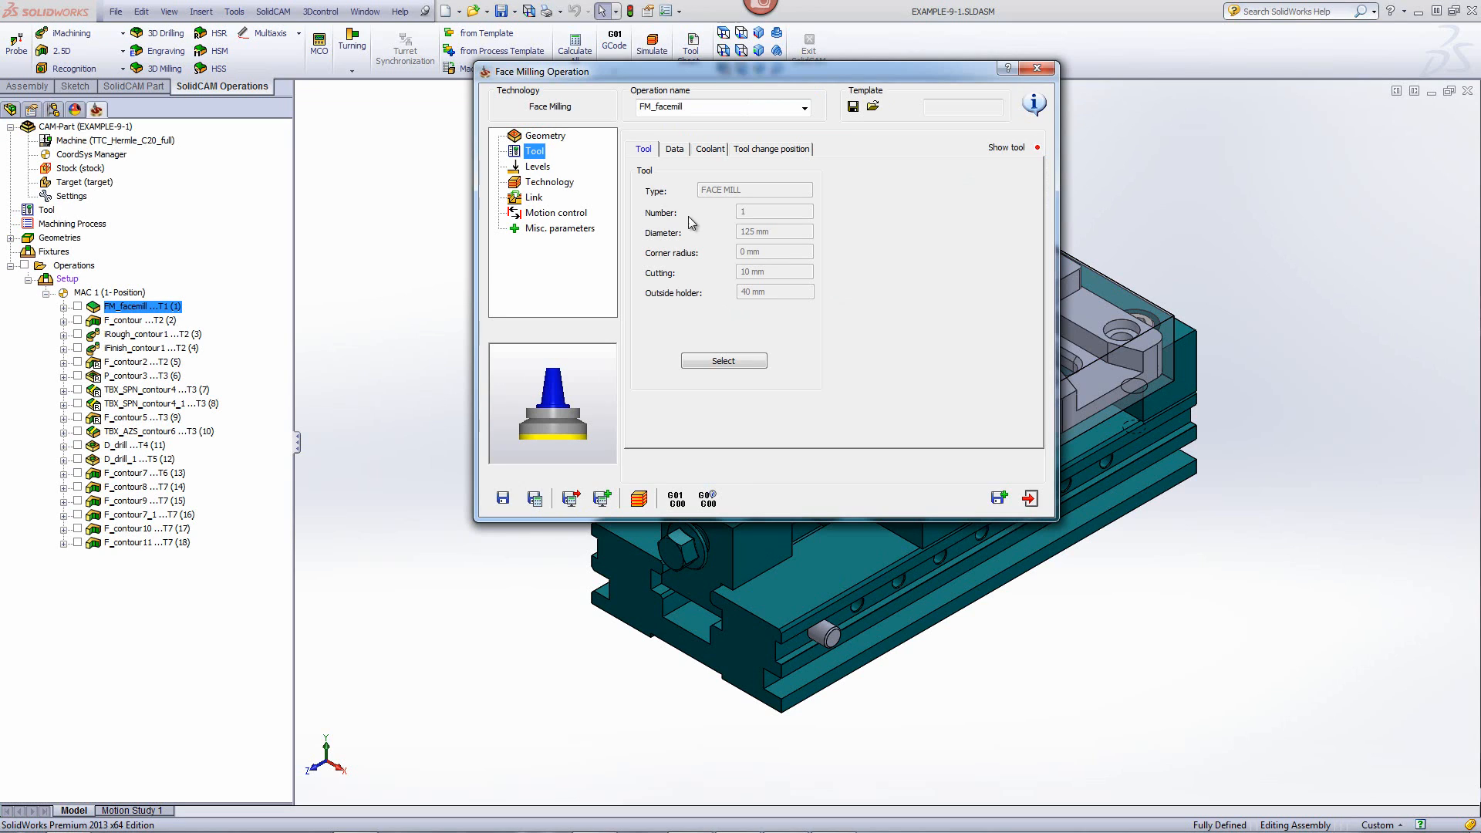
left_click(548, 173)
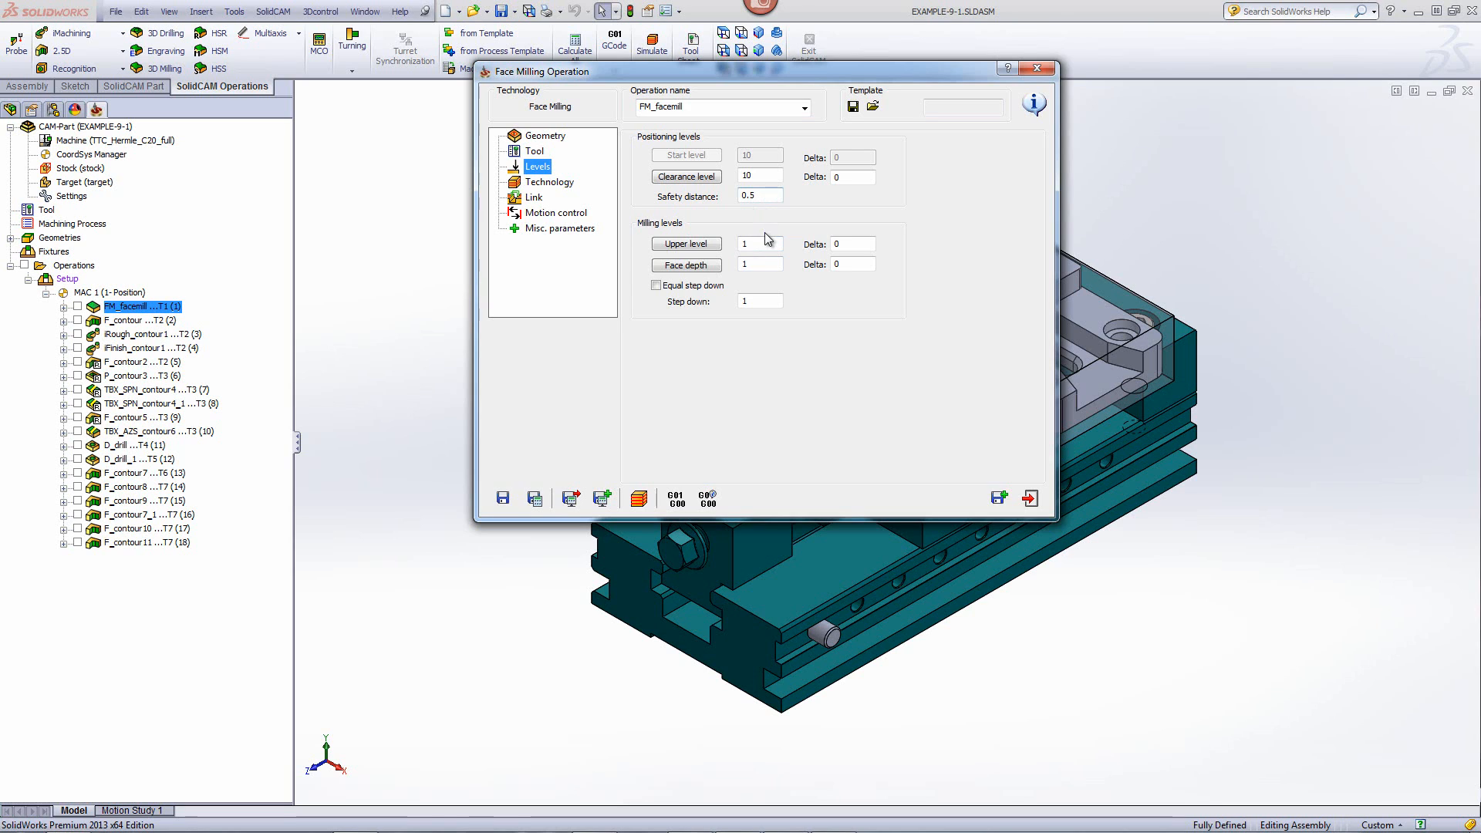
left_click(555, 182)
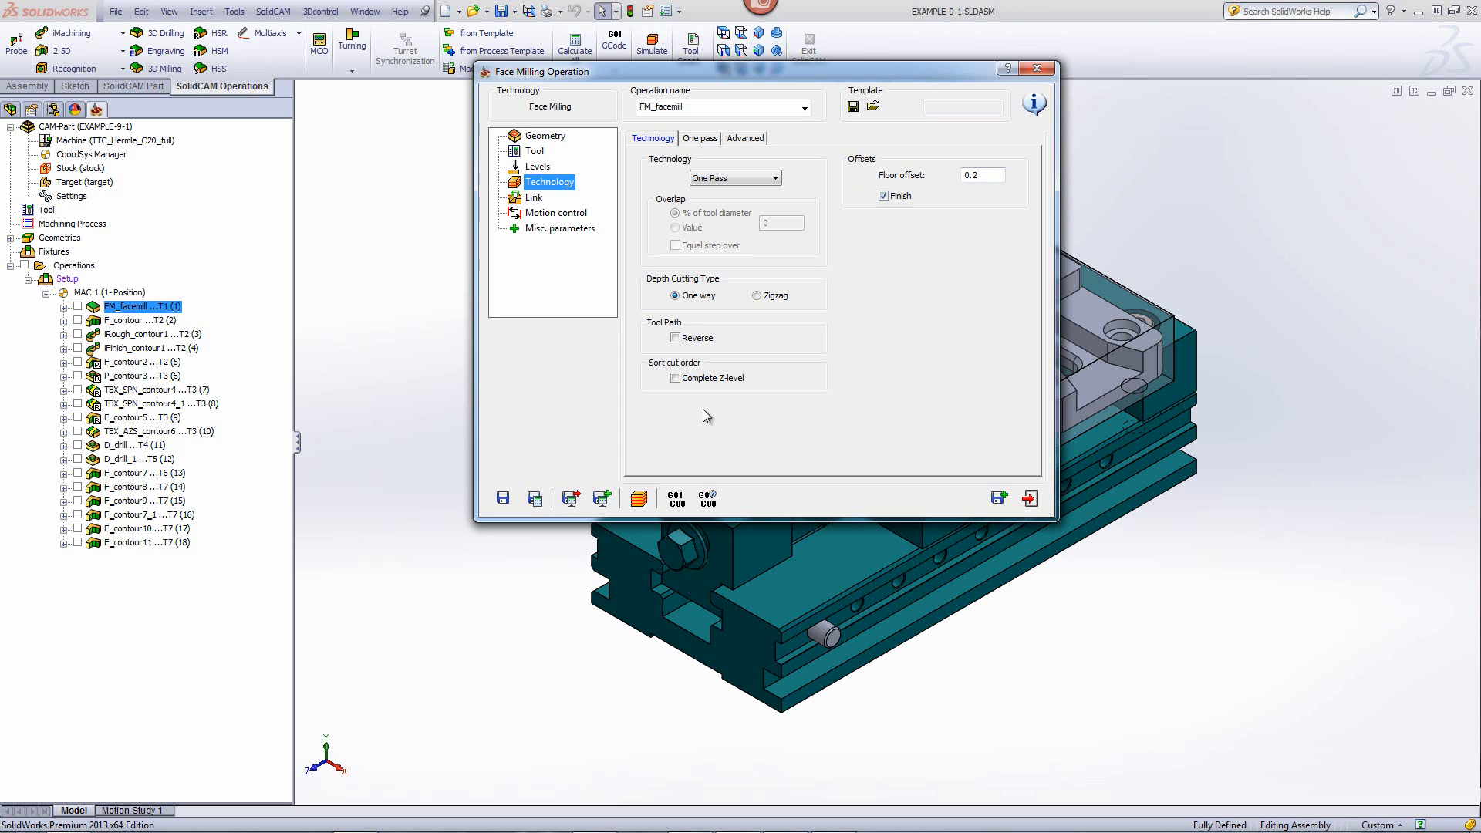
Step: Simulate the face milling operation in SolidVerify one move at a time through all its passes, then exit the simulation
left_click(639, 498)
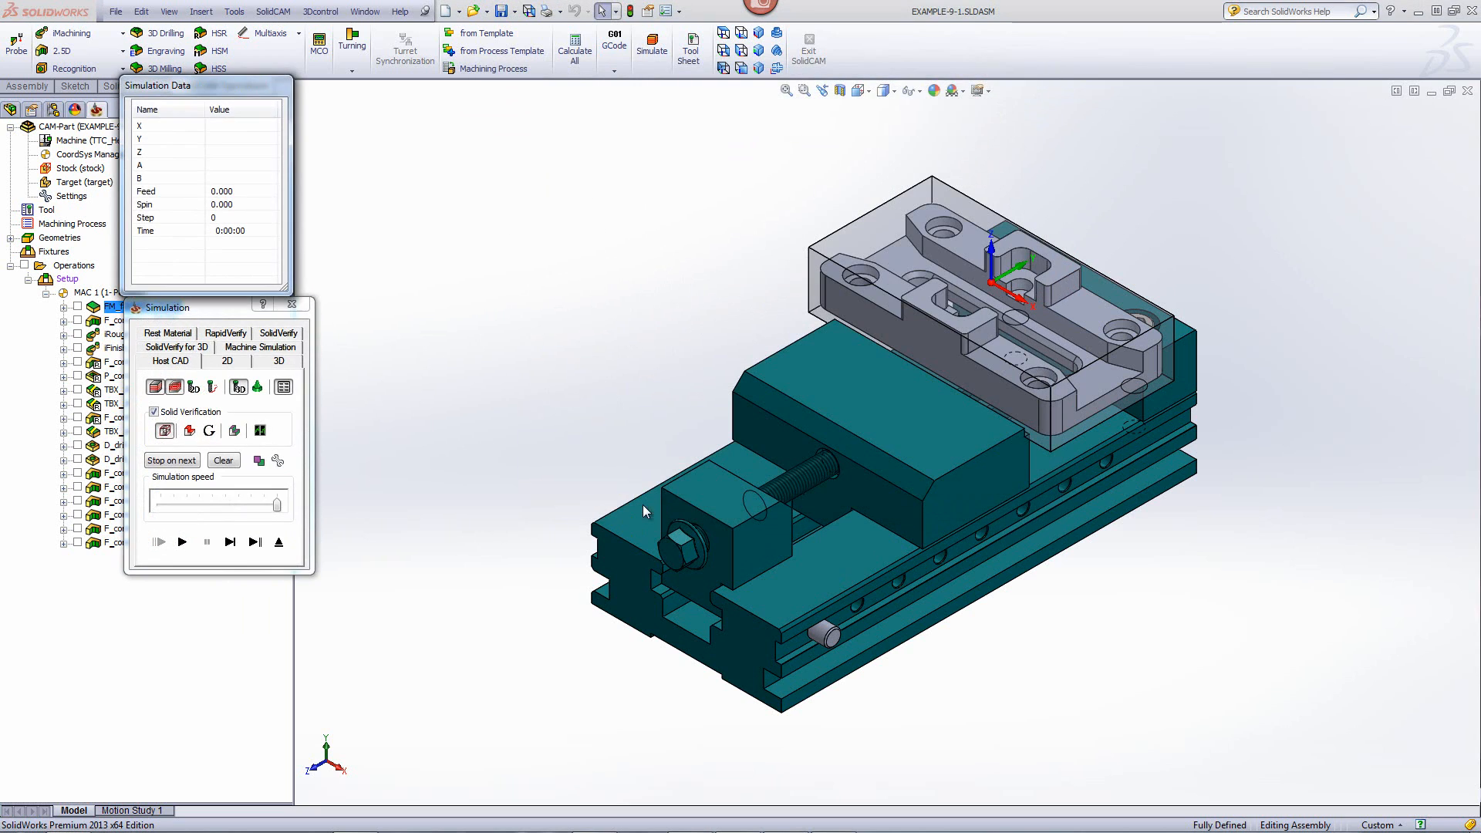
left_click(278, 333)
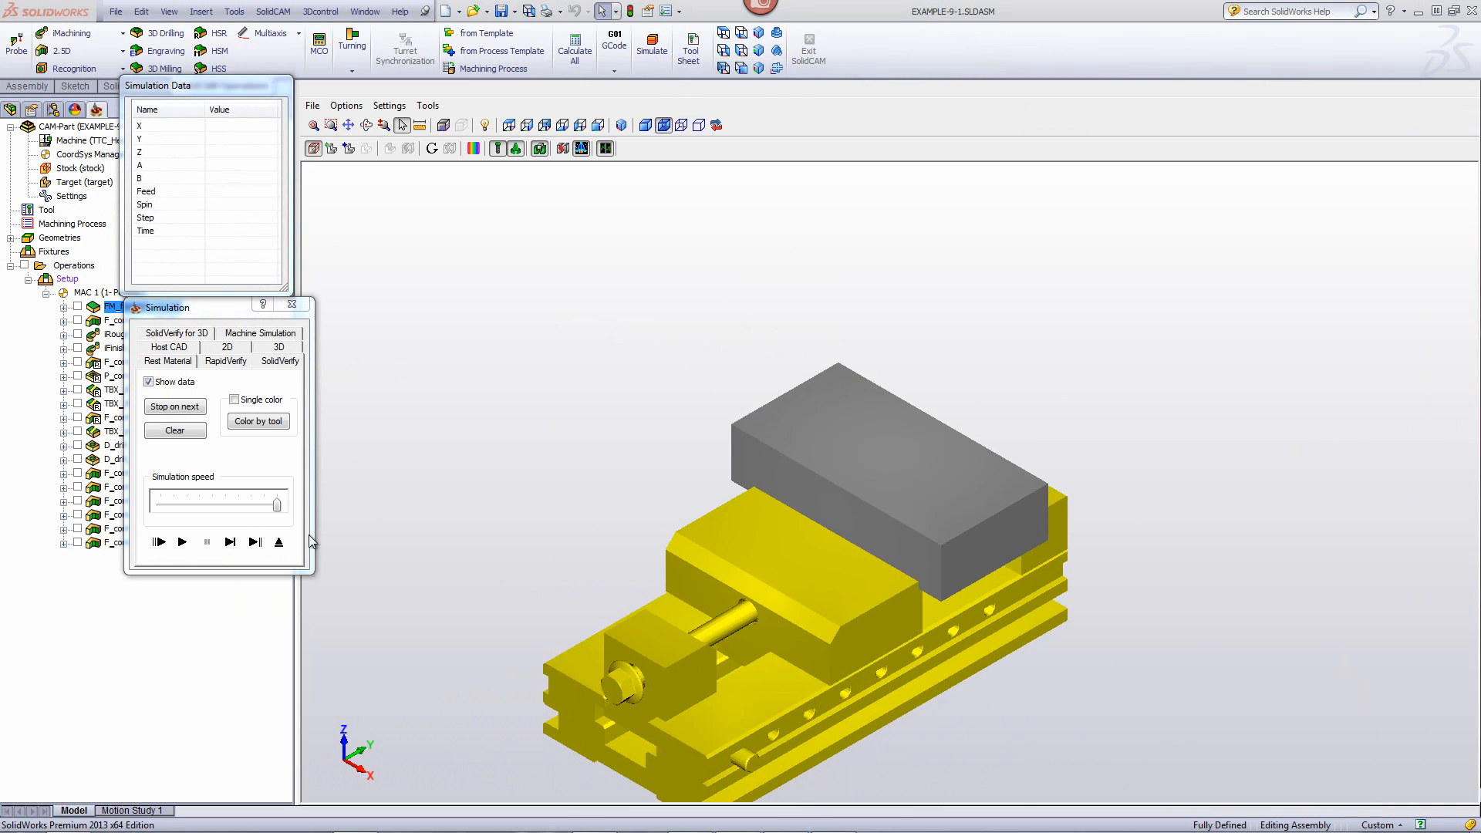
left_click(230, 541)
left_click(230, 541)
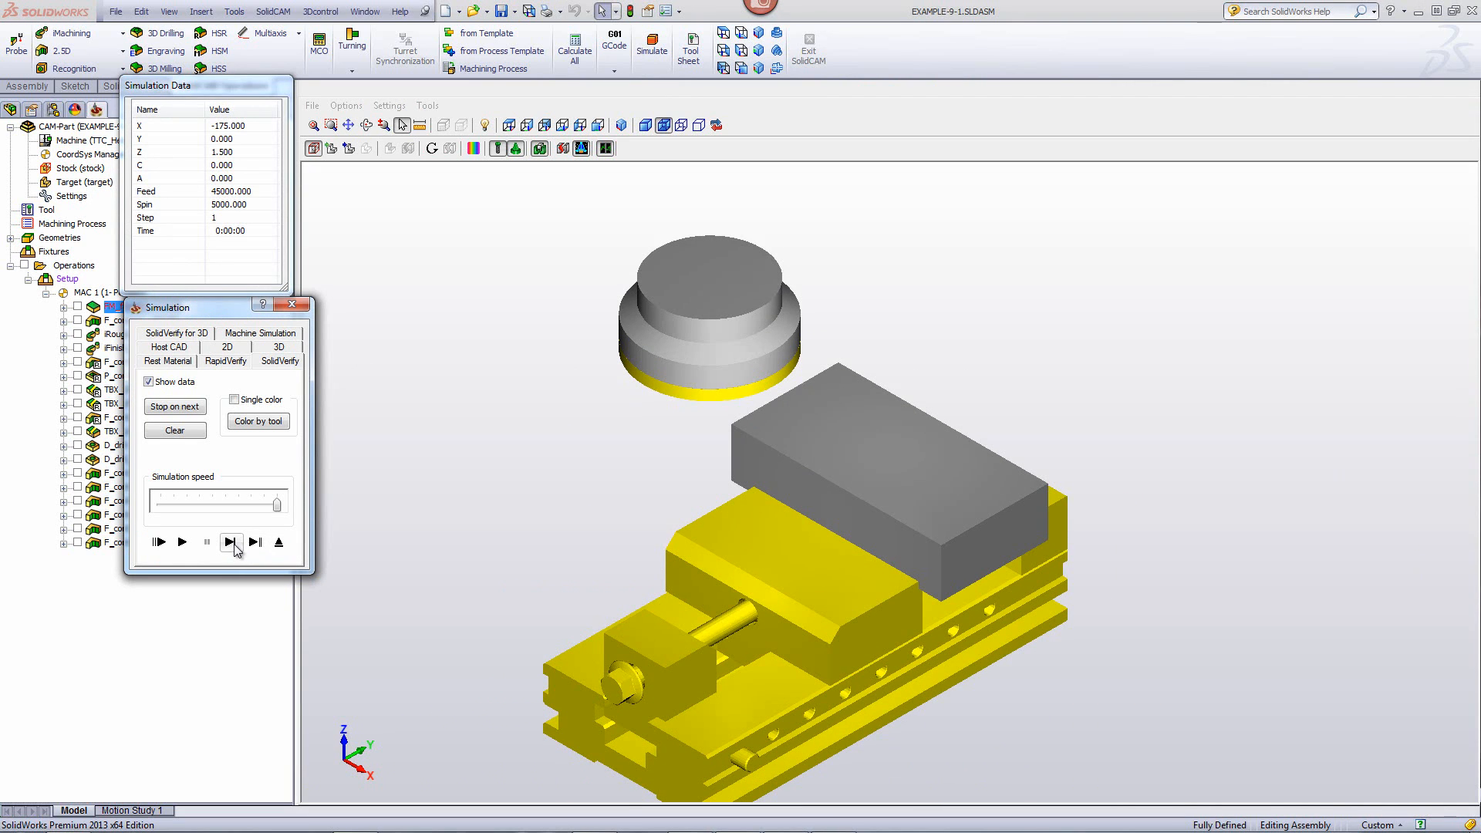
left_click(231, 543)
left_click(231, 542)
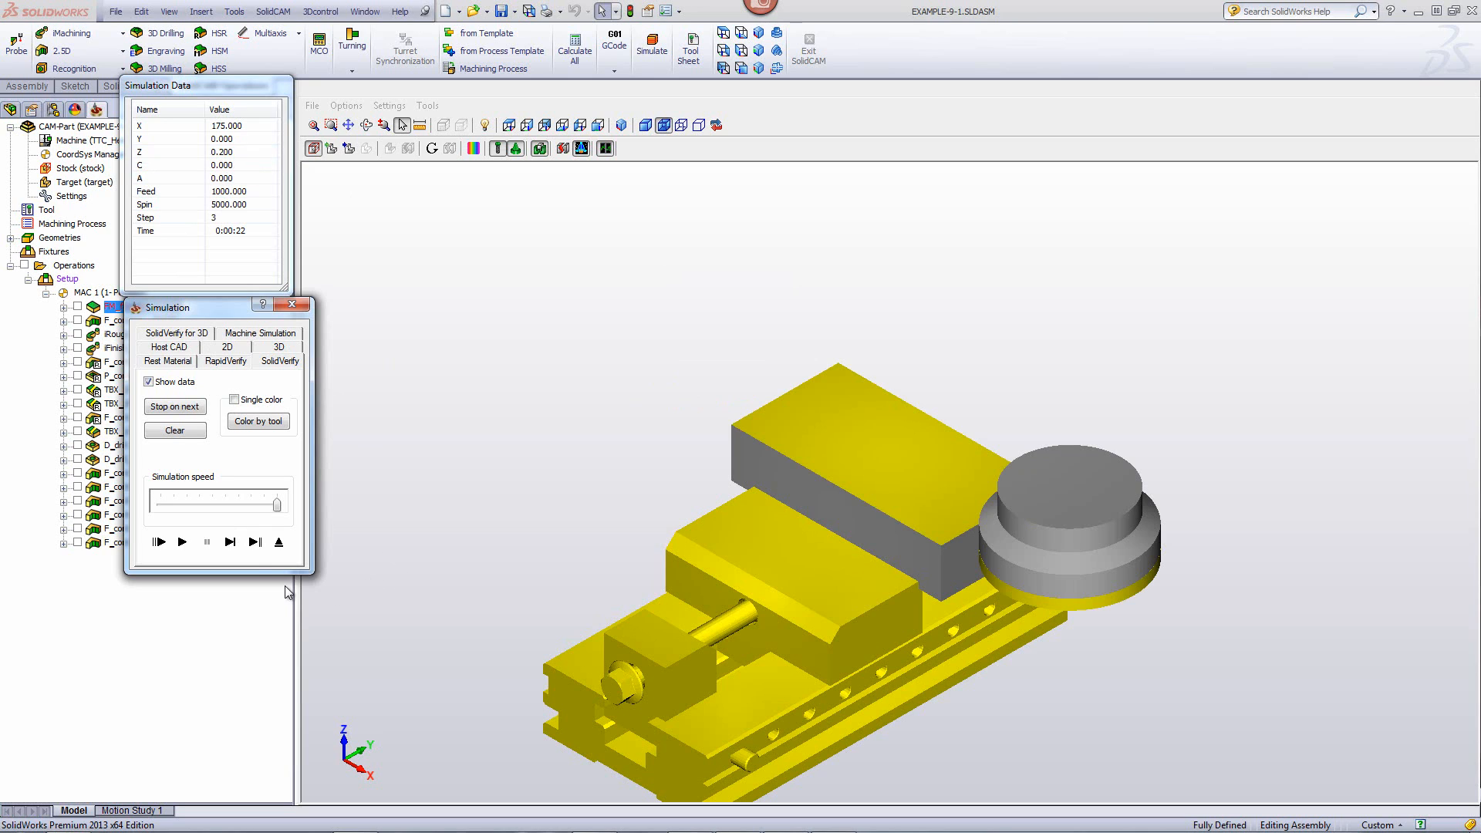
left_click(230, 542)
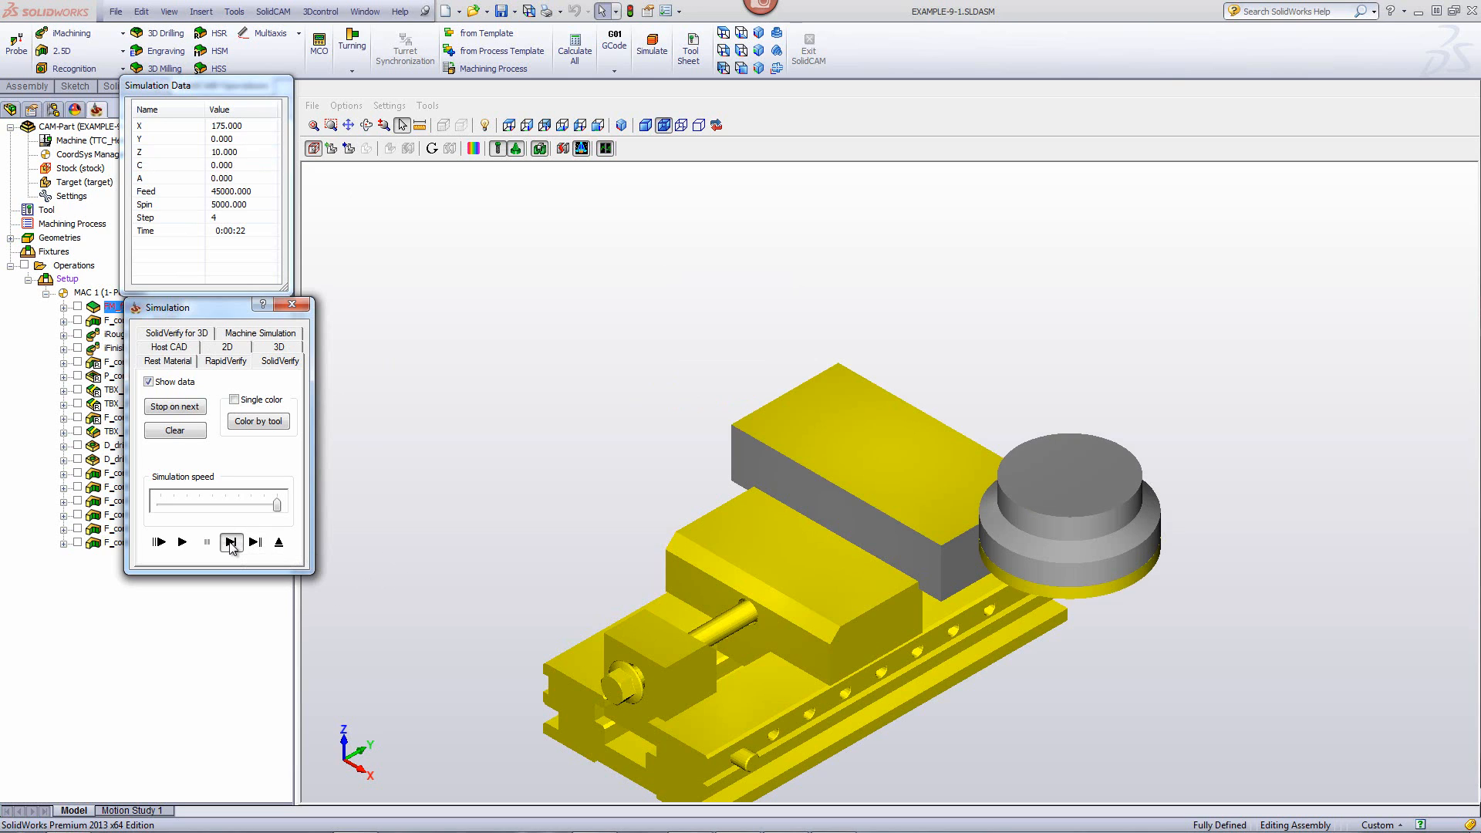
left_click(230, 542)
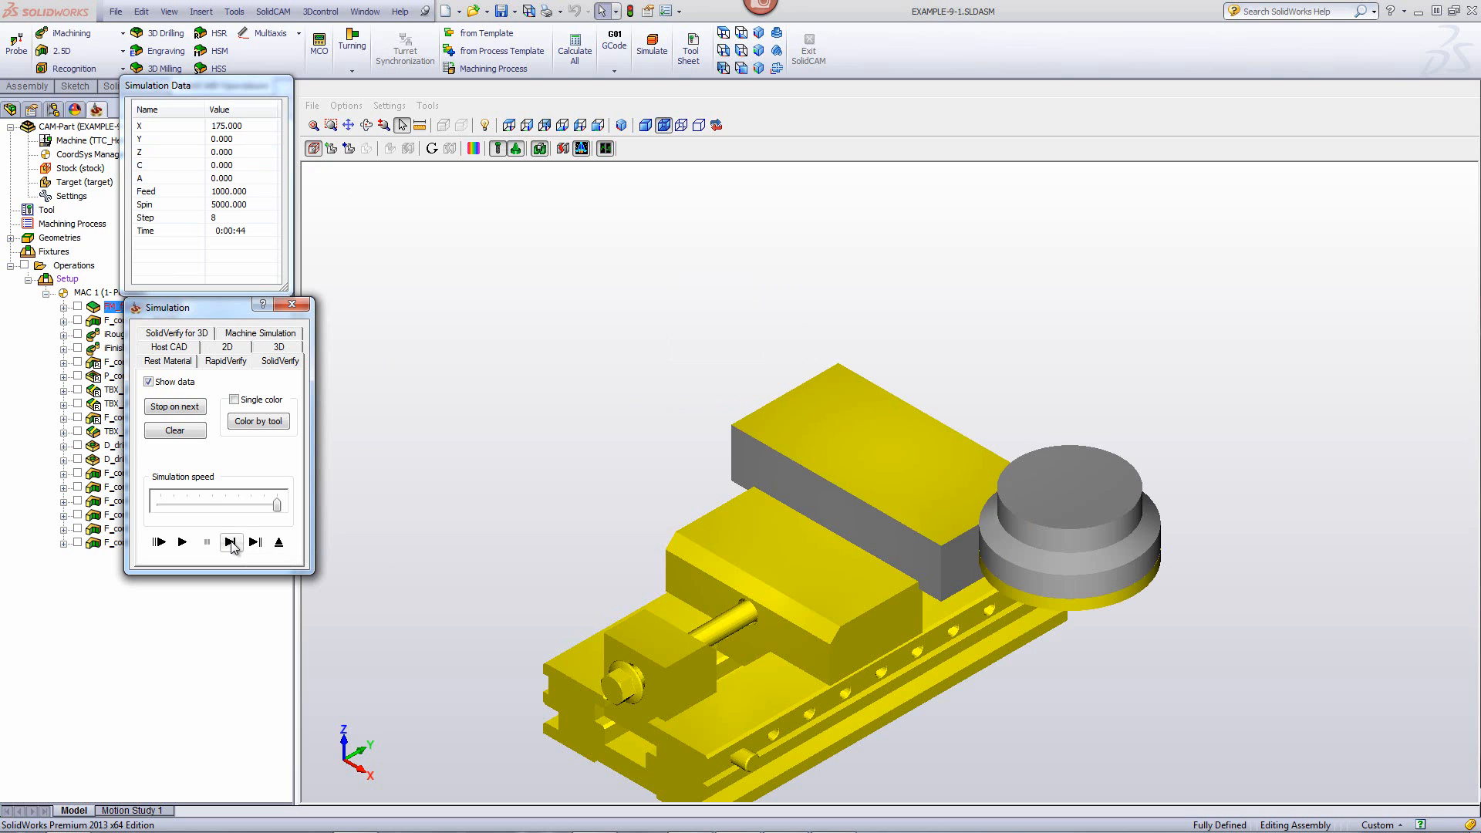
left_click(279, 543)
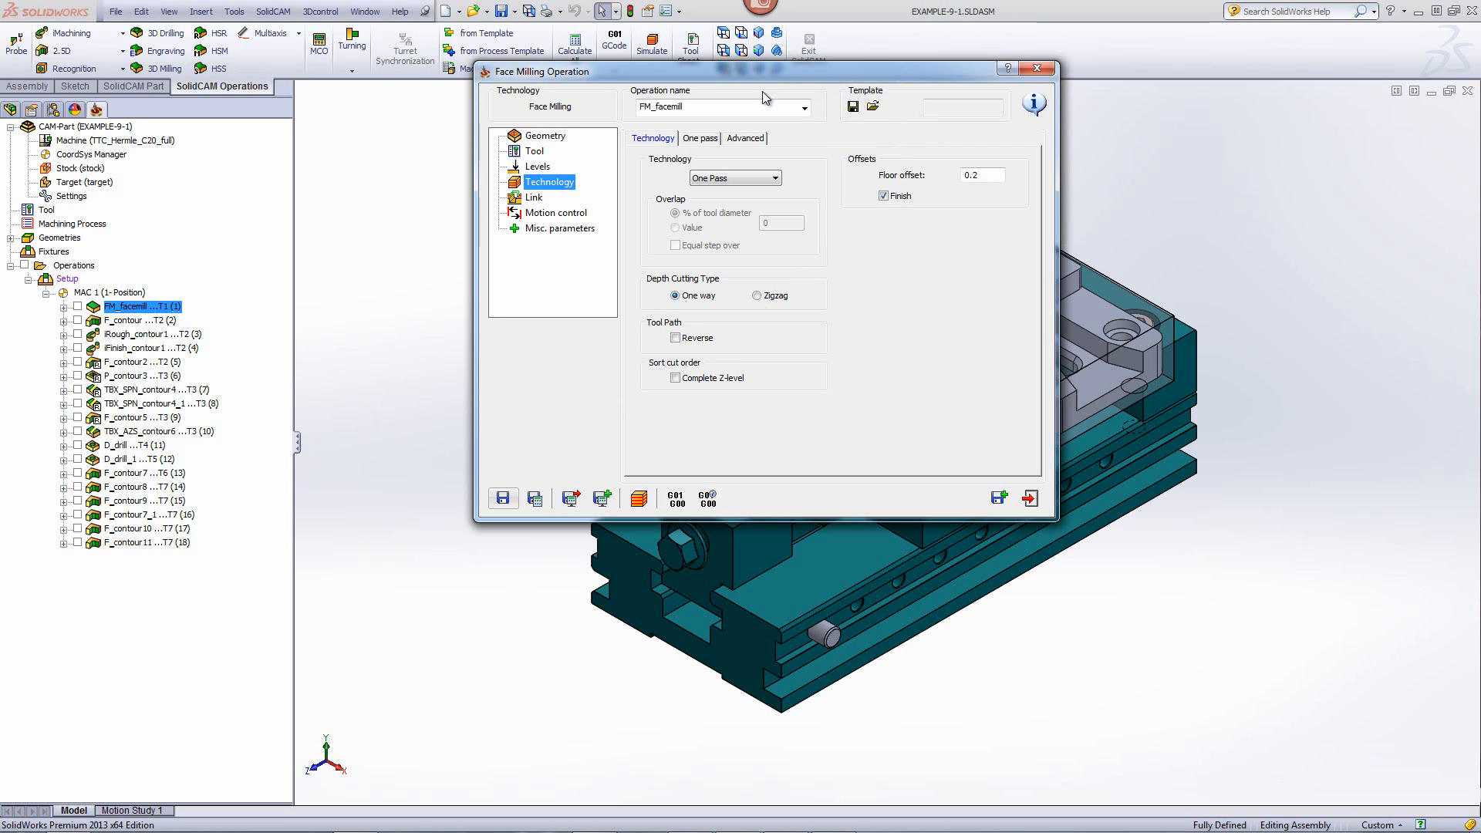
Step: Save the face milling operation as a template named "fm one pass 125mm" and close the operation
left_click(854, 110)
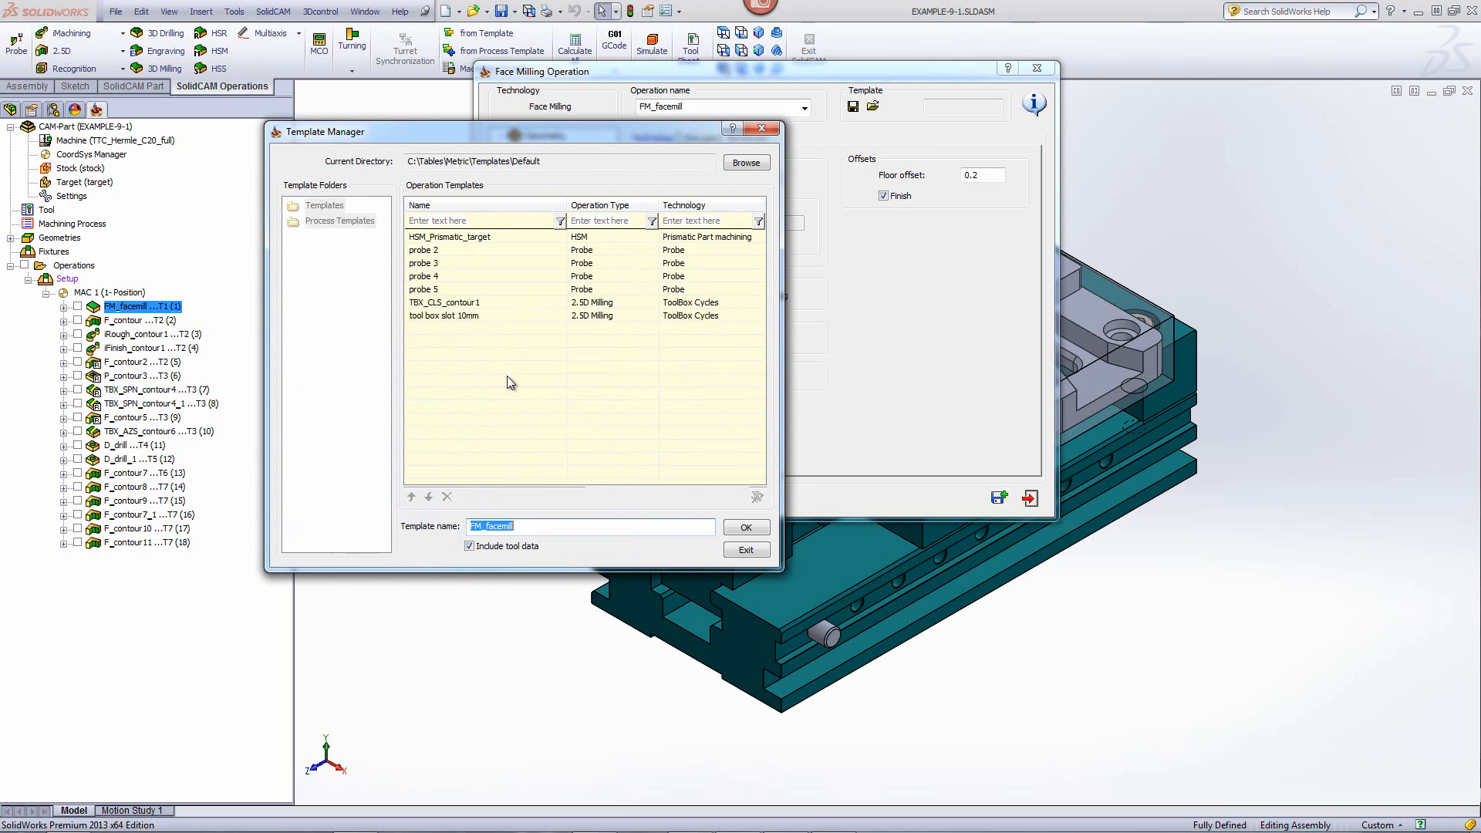
left_click(544, 530)
left_click(486, 527)
double_click(509, 526)
type("fm")
type("one pass 125mm")
left_click(749, 527)
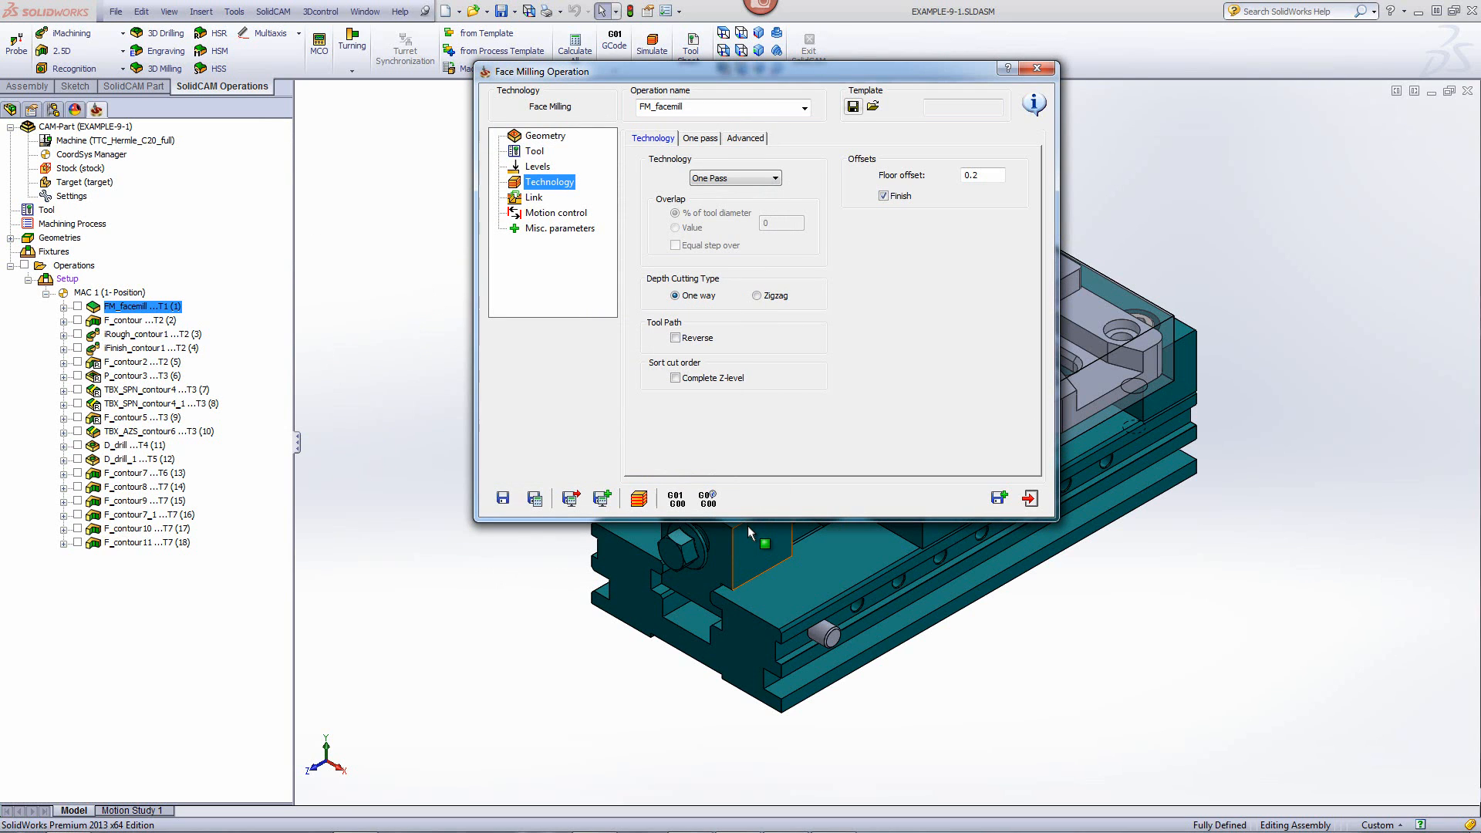
left_click(1030, 498)
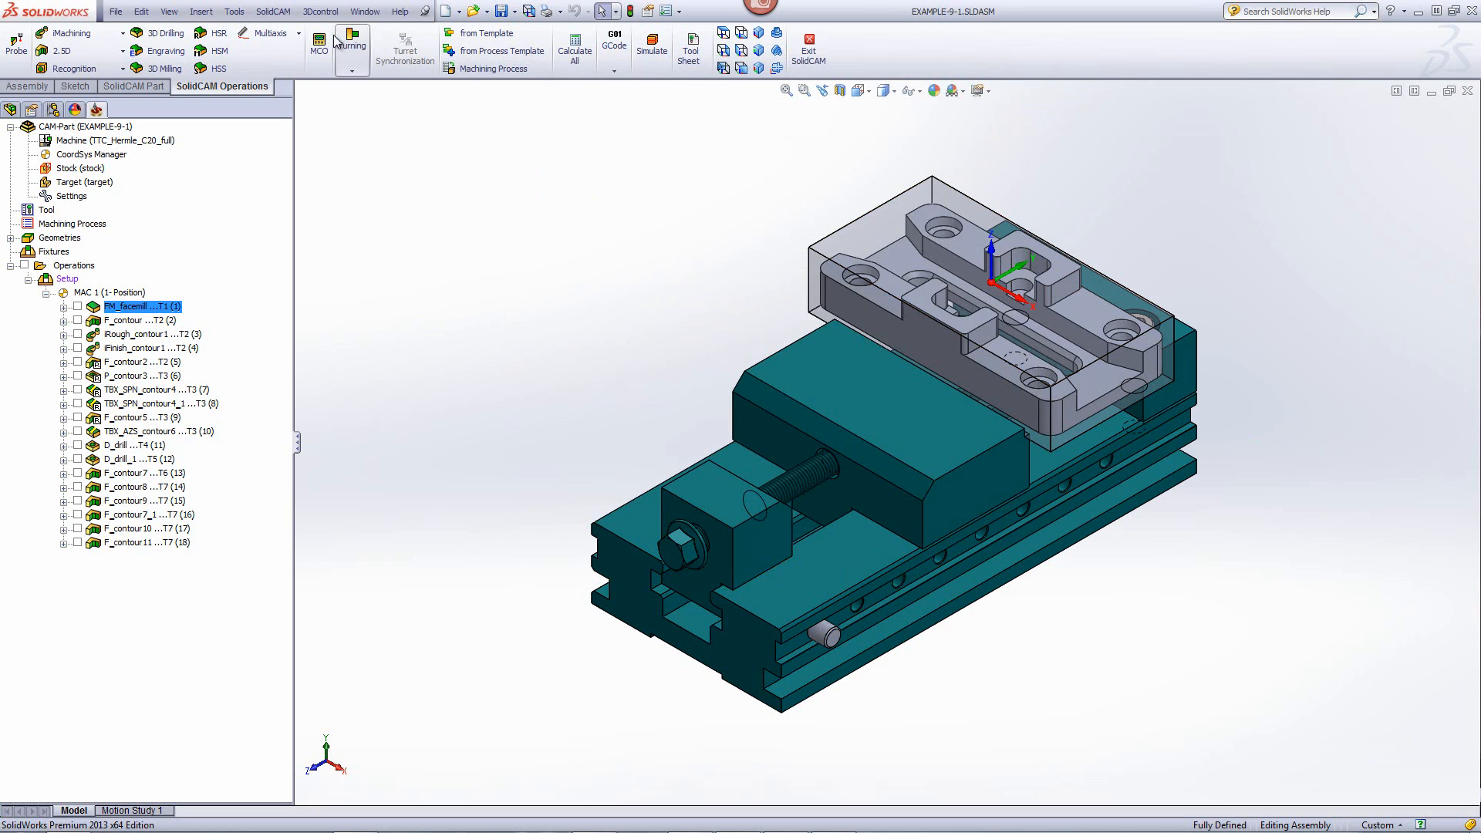
Step: Open the recent CAM-Part EXAMPLE-1-1 and check the length of the stock's top end edge
left_click(274, 12)
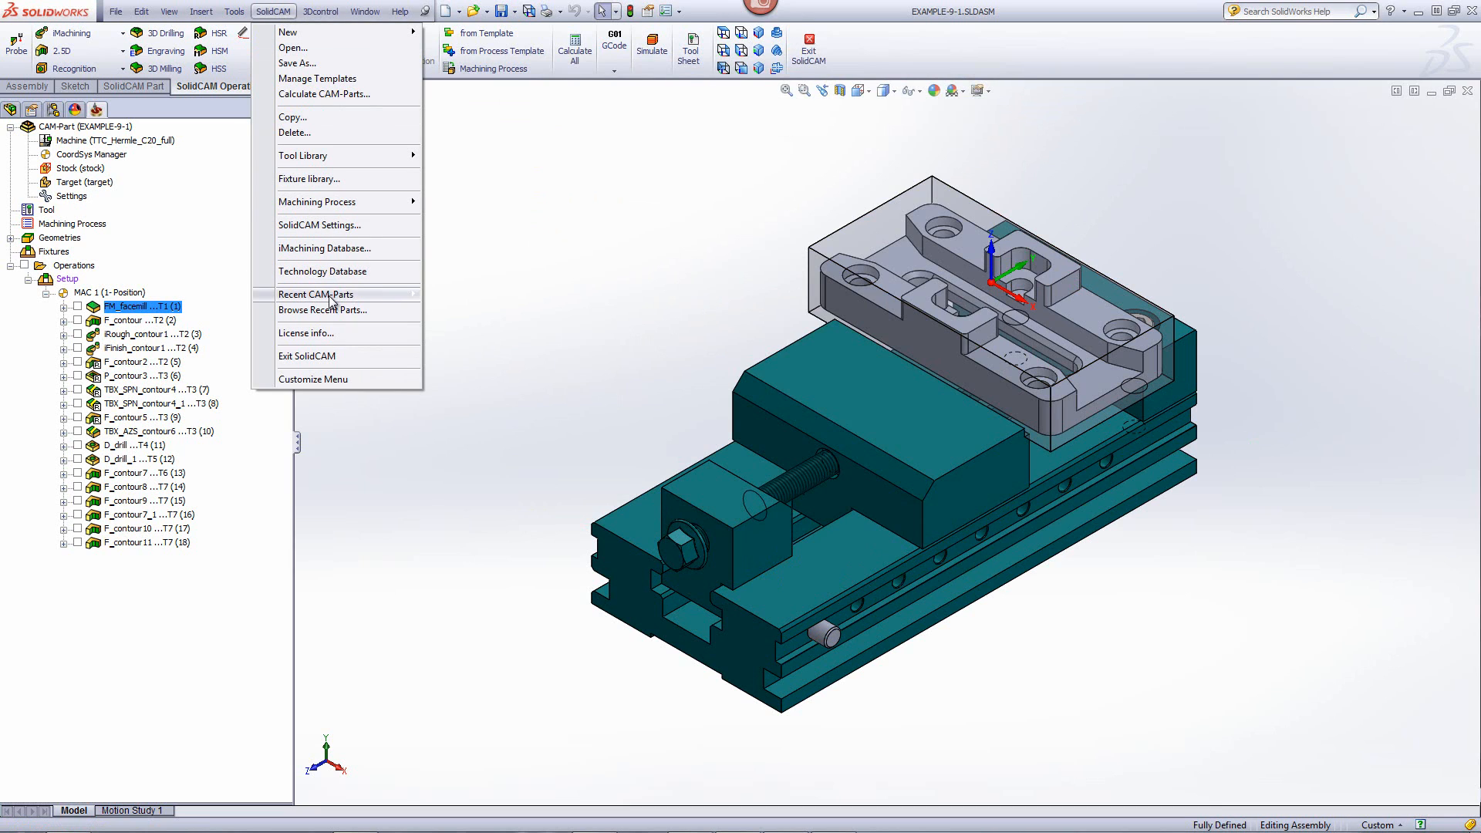
mouse_move(332, 297)
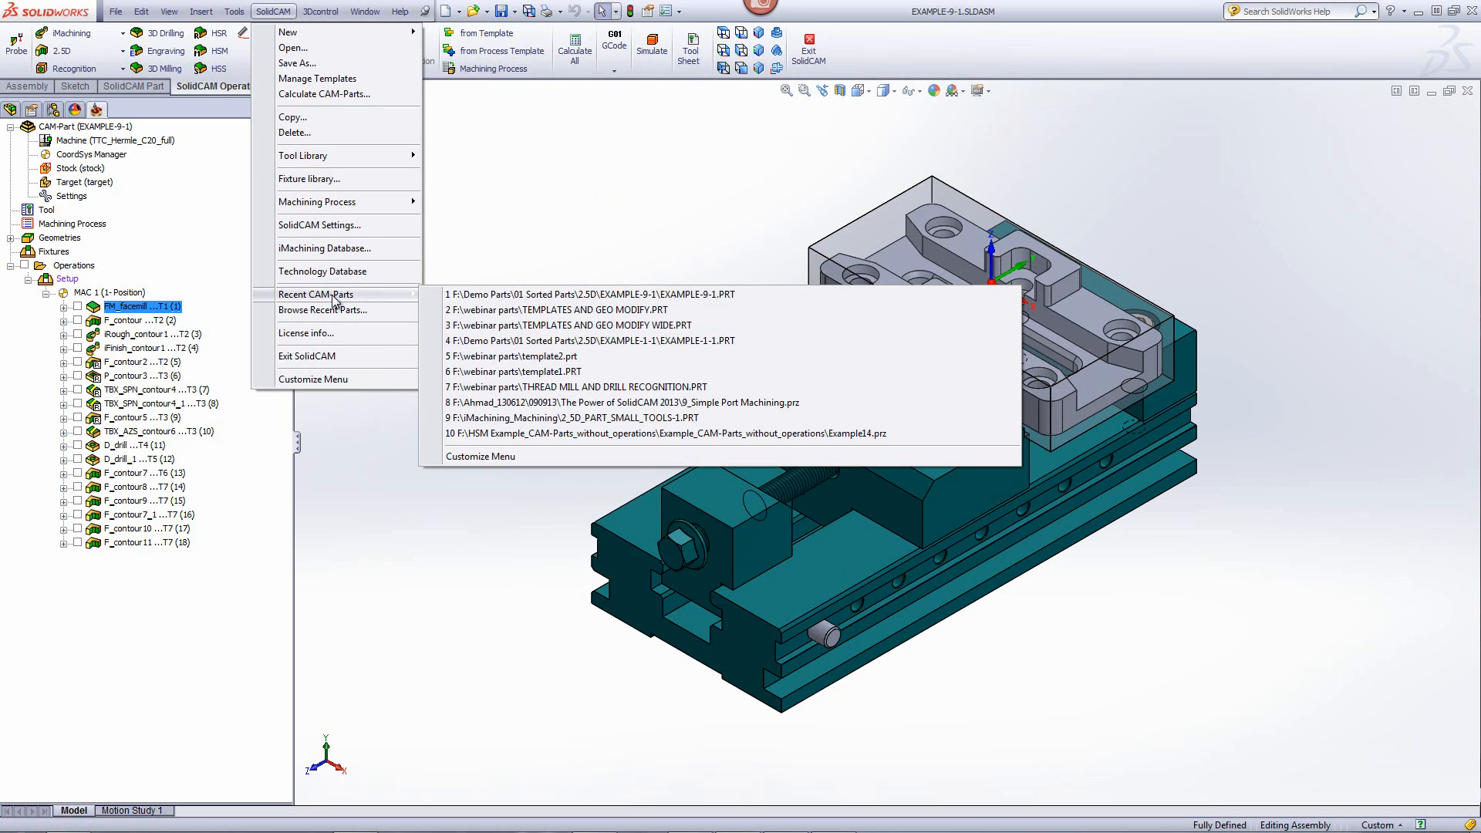
left_click(588, 339)
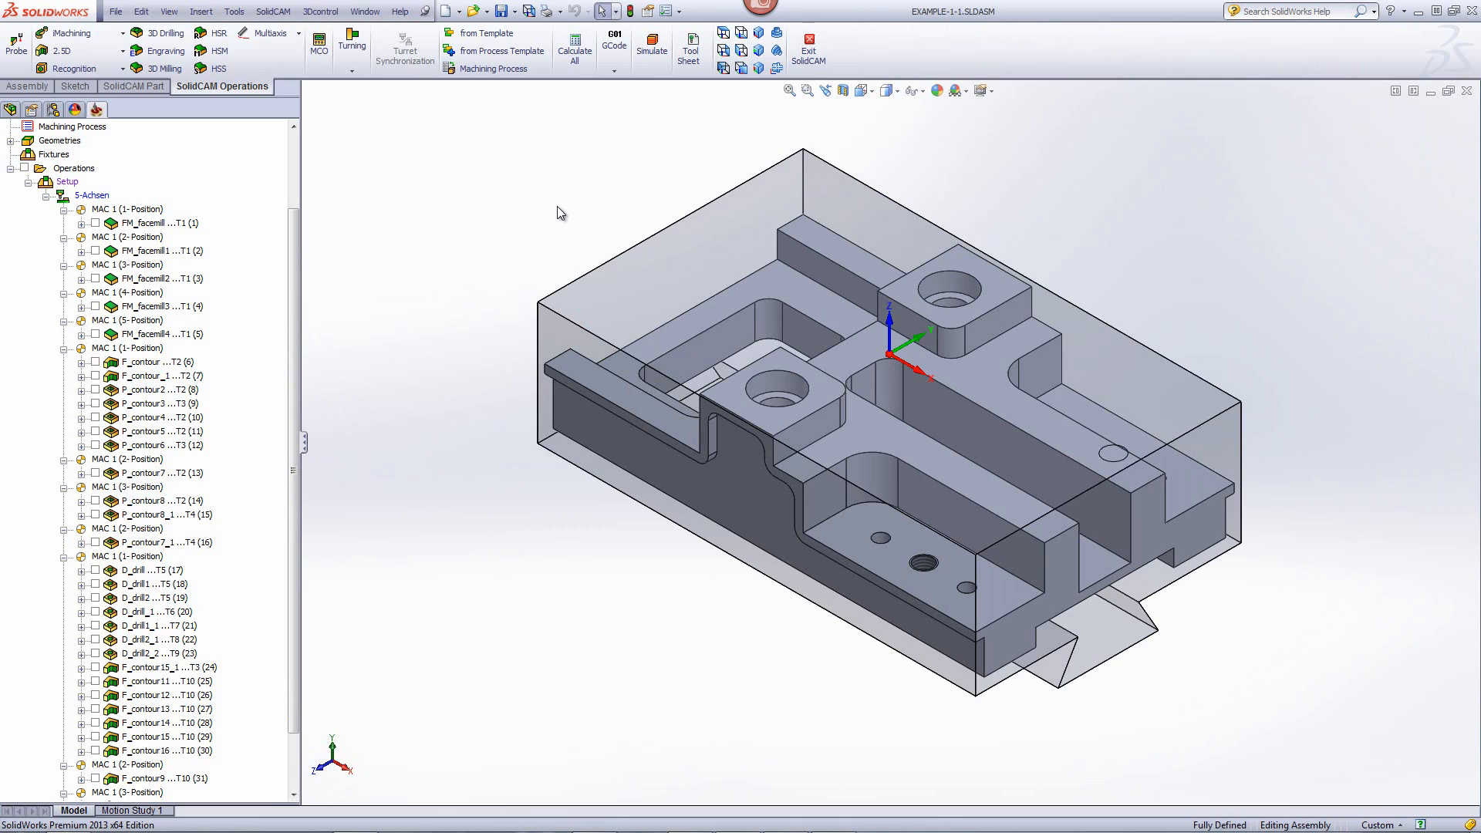
left_click(619, 257)
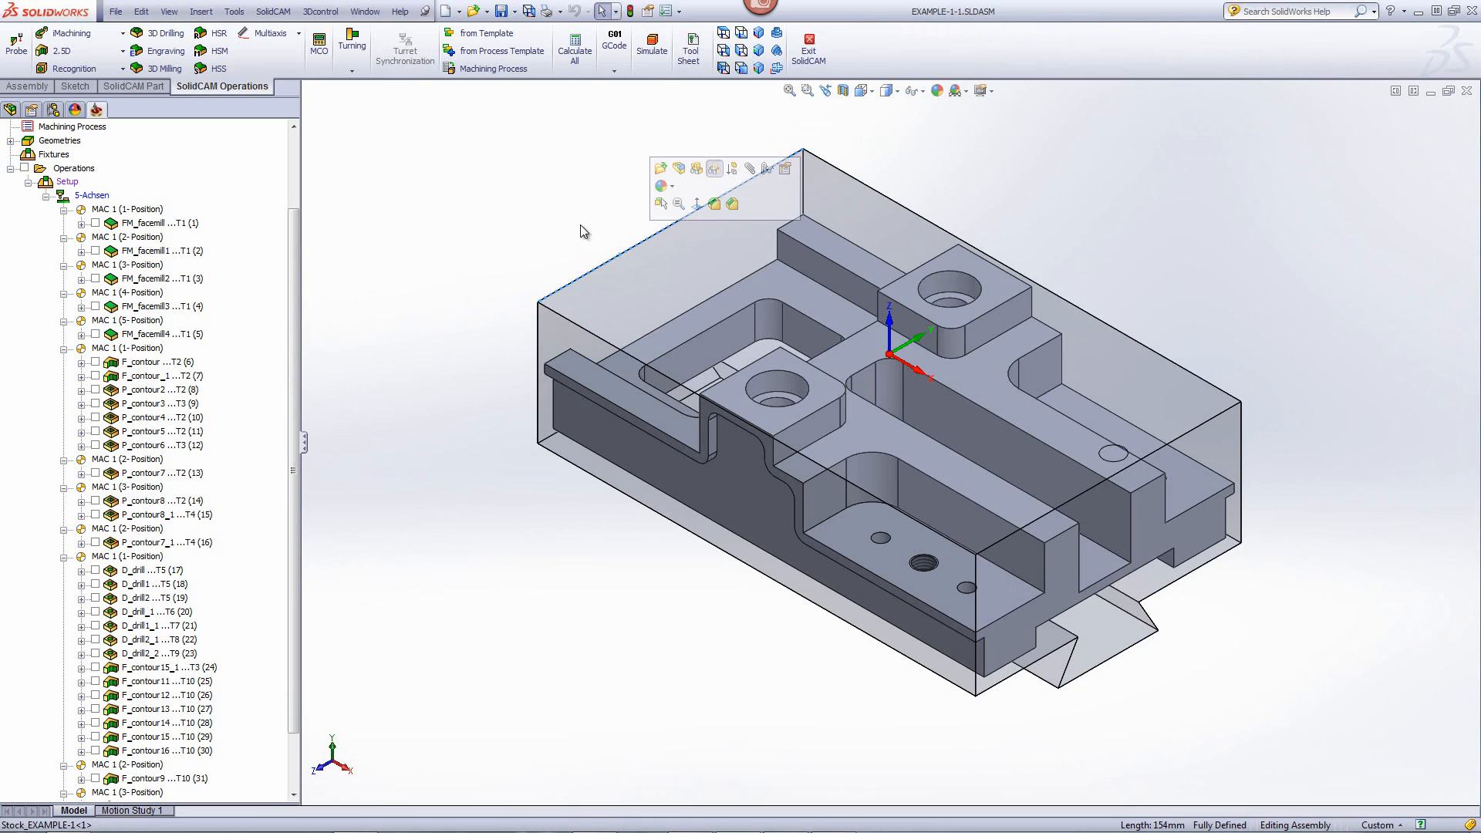
left_click(563, 210)
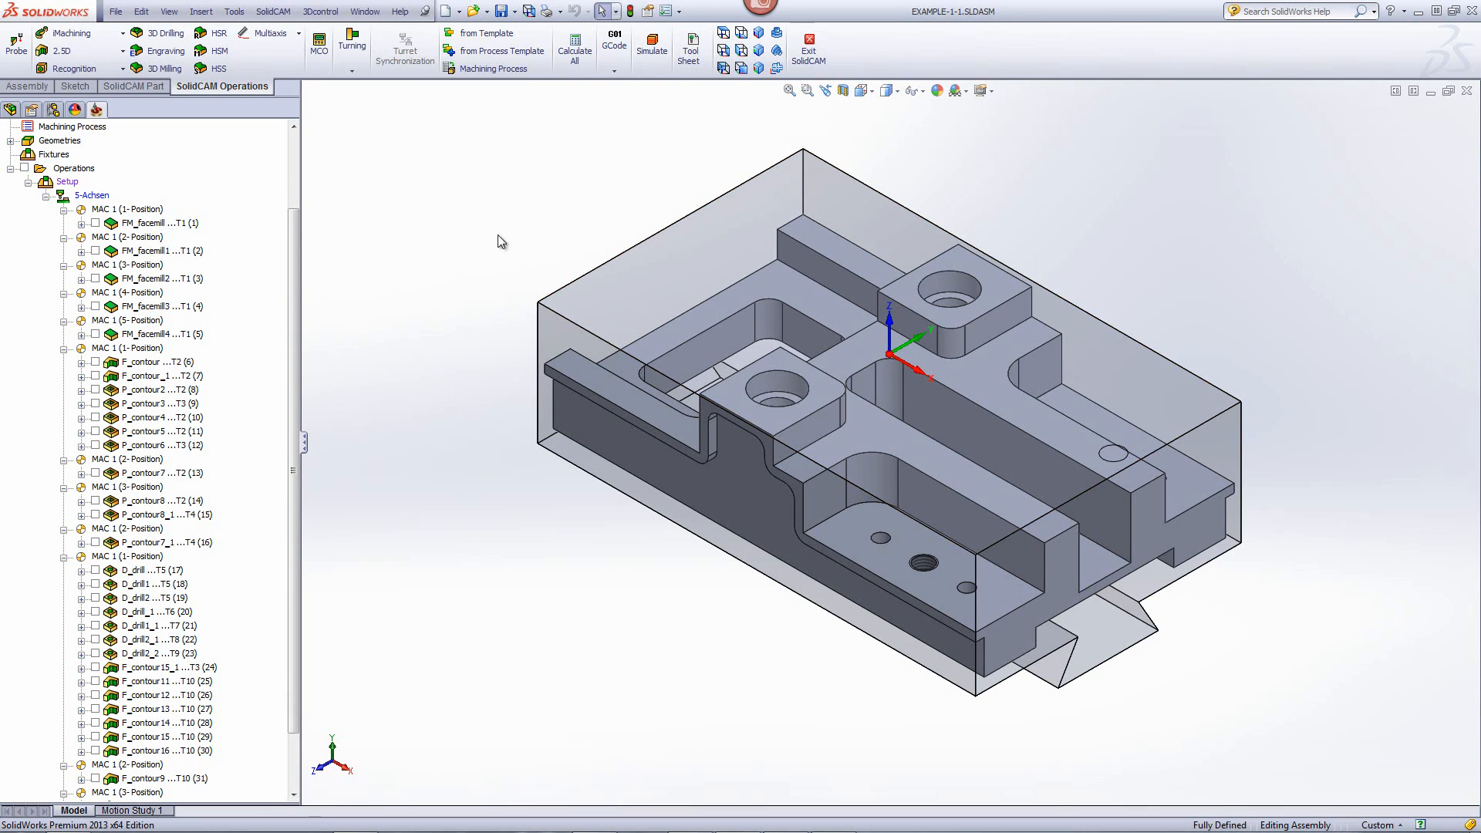
Step: Open the first FM_facemill operation of EXAMPLE-1-1 and review its tool, levels and technology settings
double_click(143, 224)
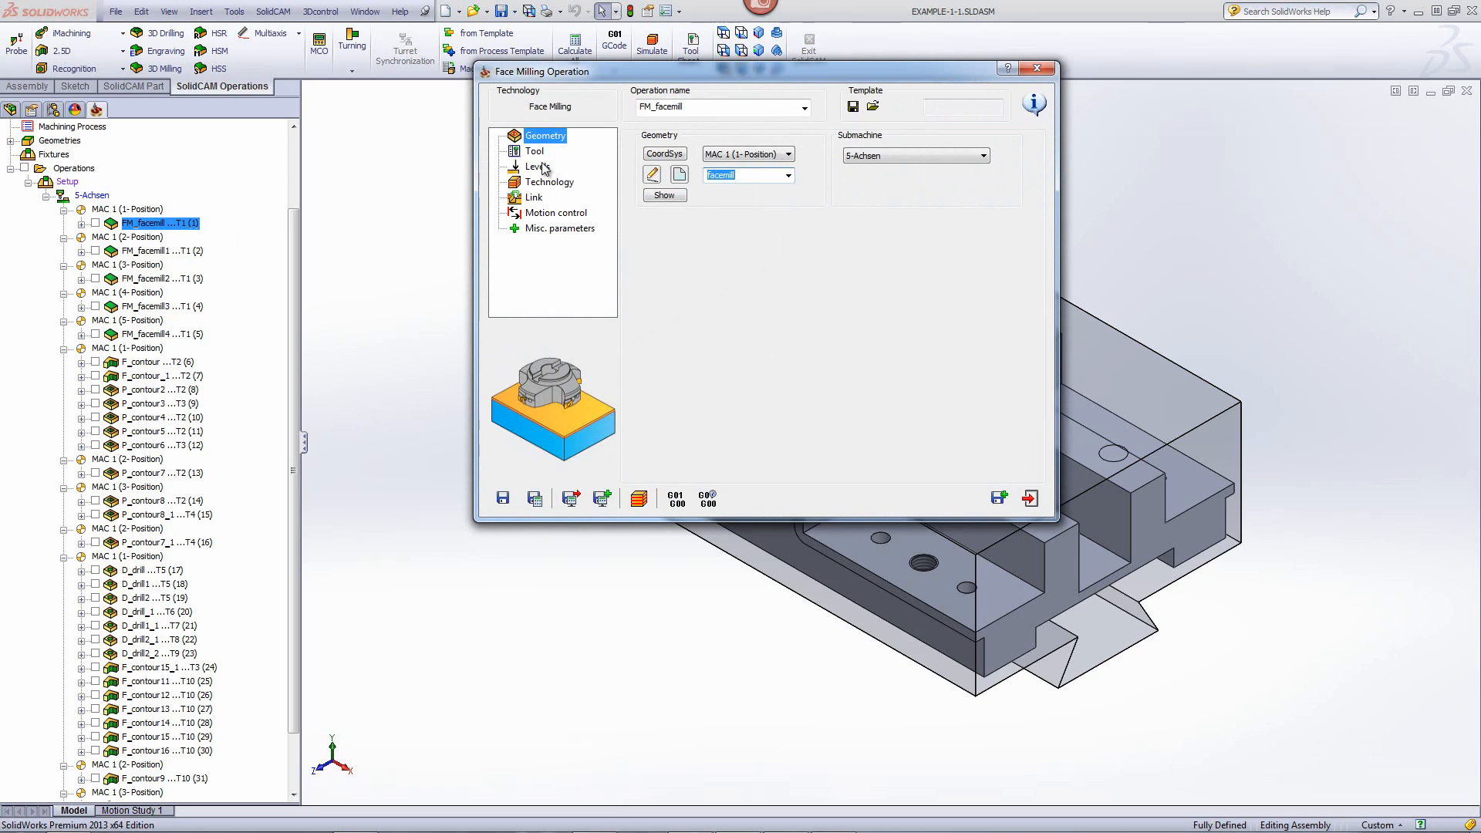
left_click(534, 152)
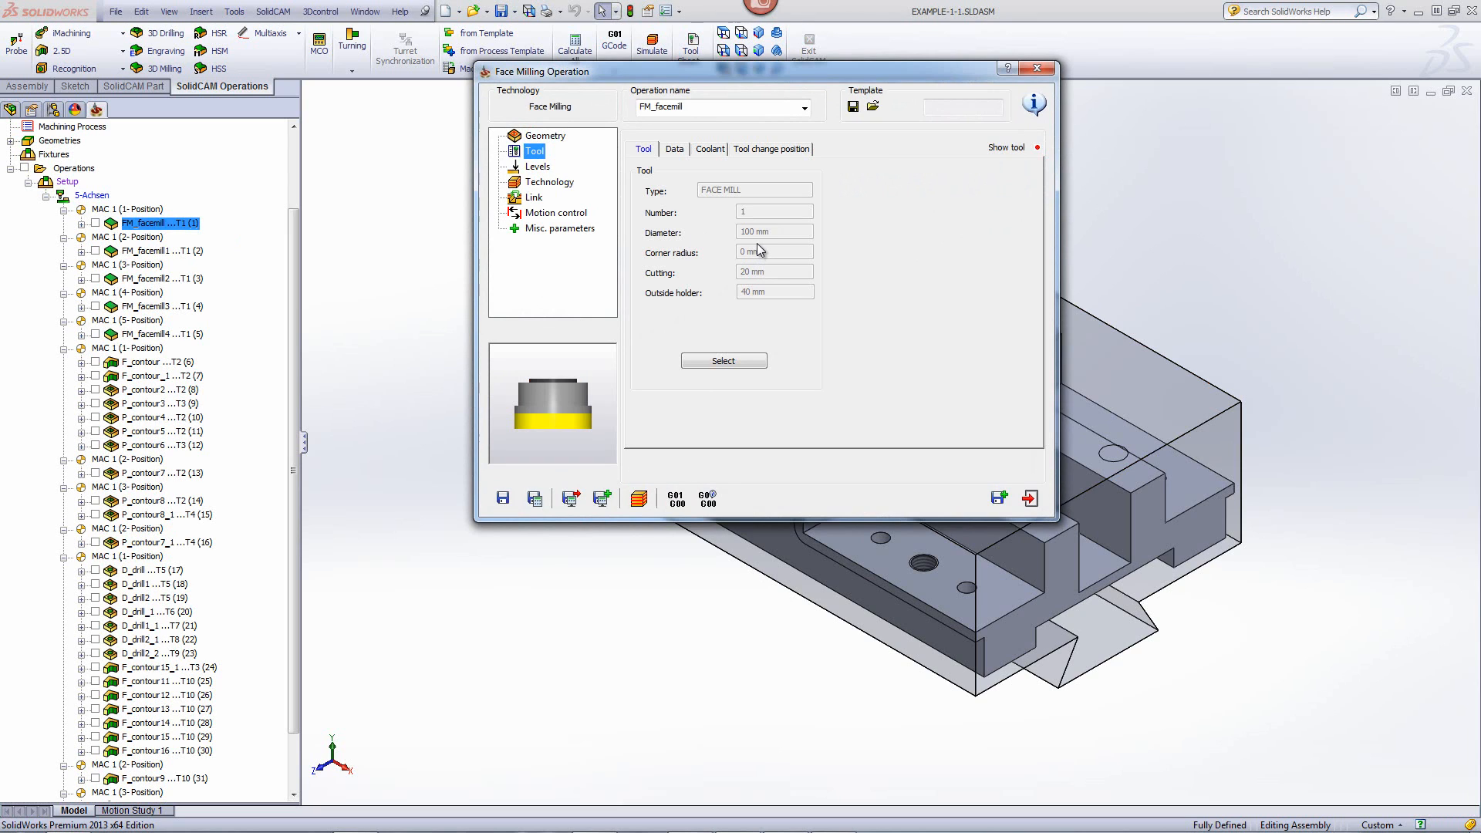
left_click(544, 168)
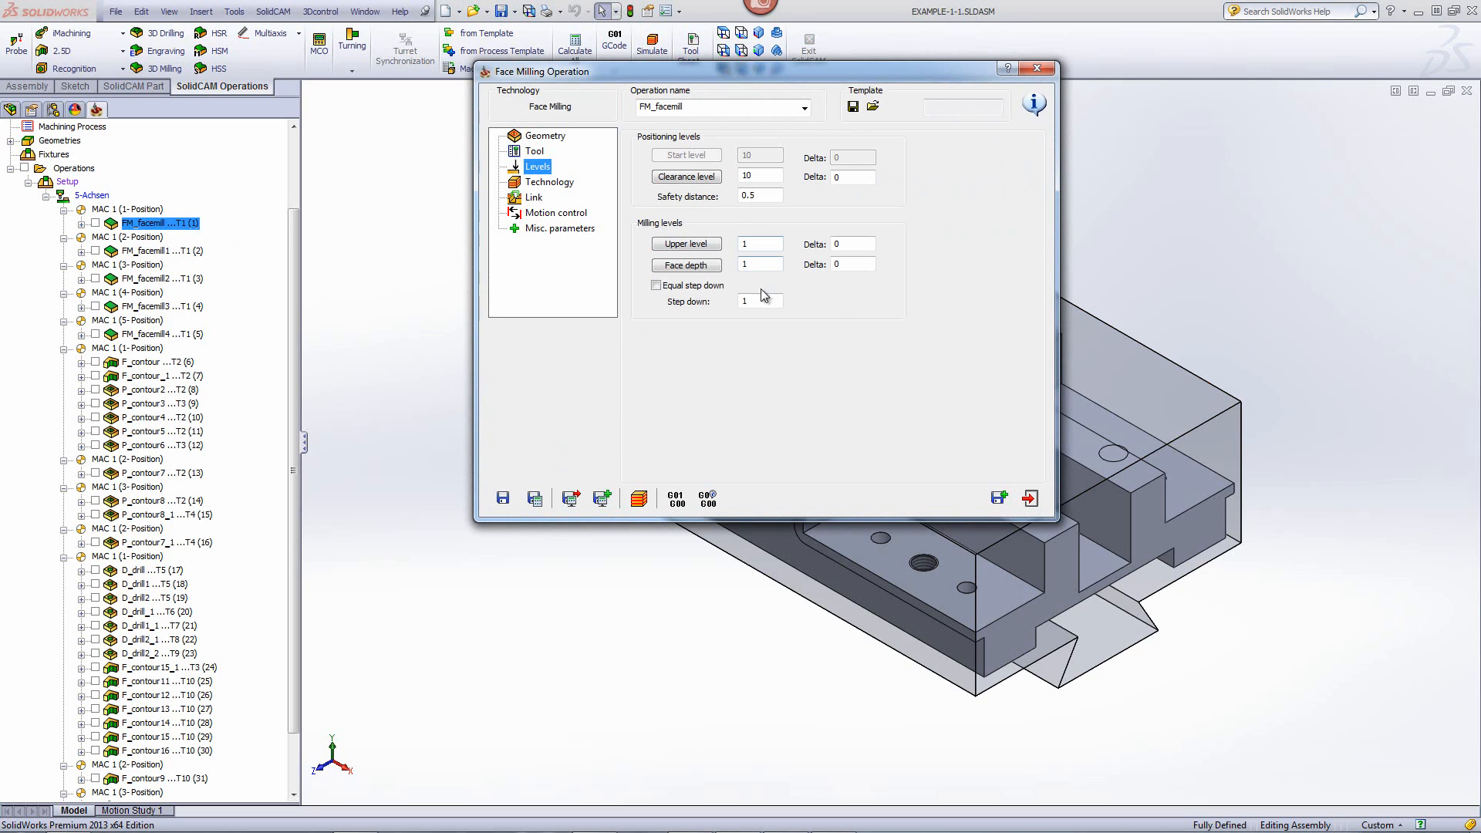
left_click(539, 187)
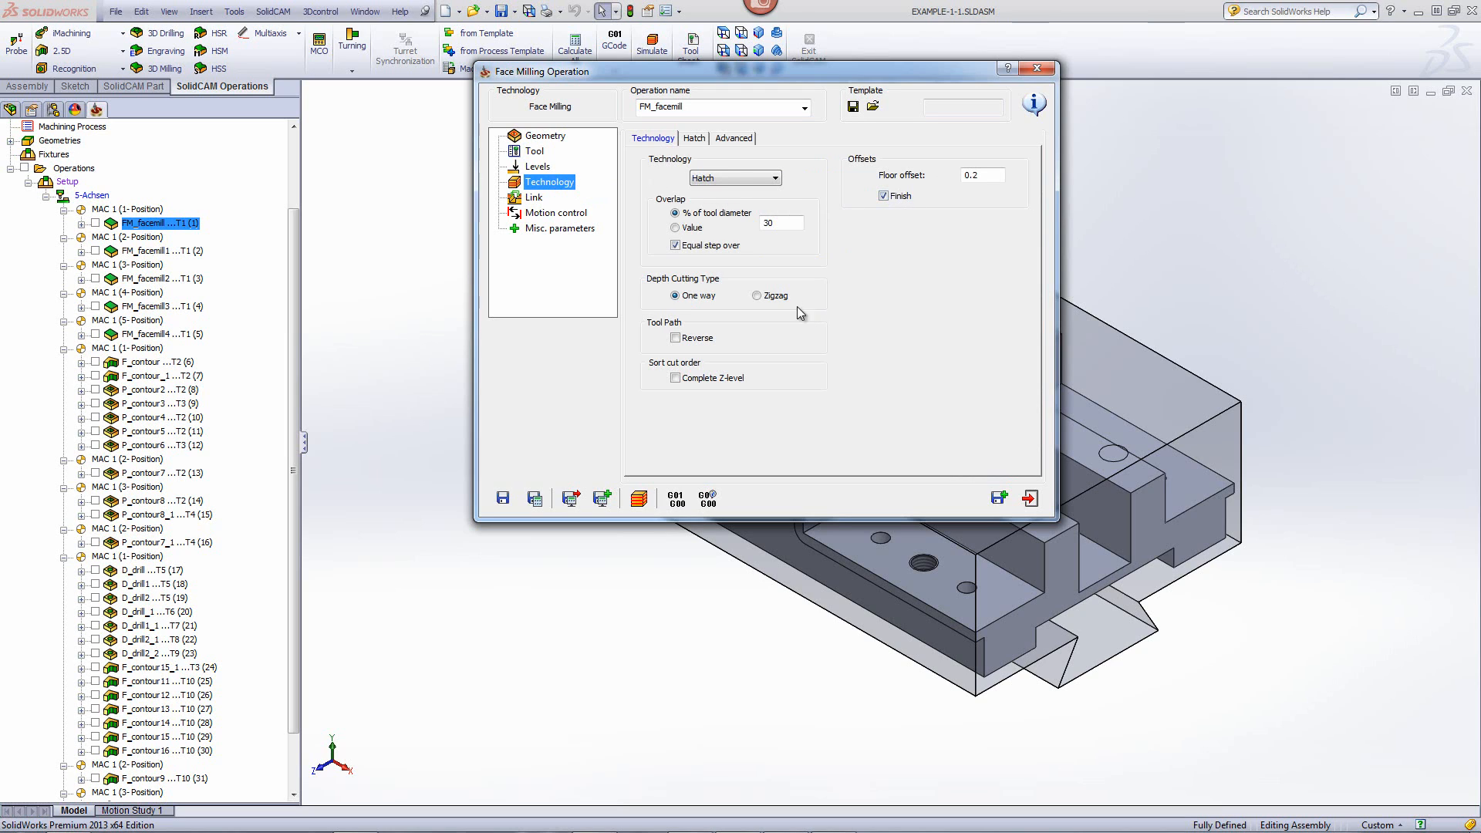
Step: Save this face milling operation as a template named "FM hatch 100mm" and close the operation
left_click(853, 107)
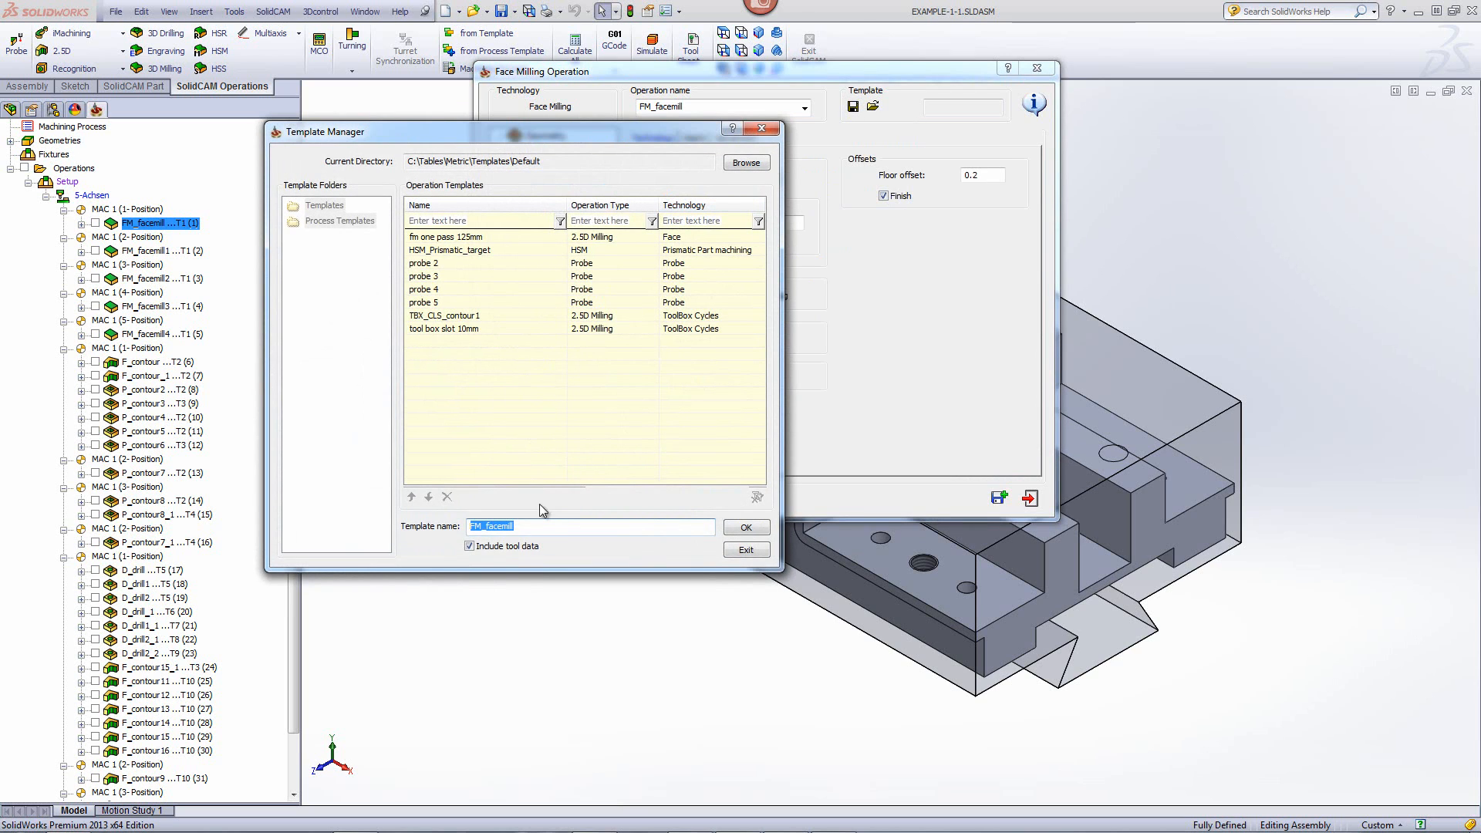
left_click_drag(529, 526, 481, 524)
key("BackSpace")
type("hatch 100mm")
left_click(740, 529)
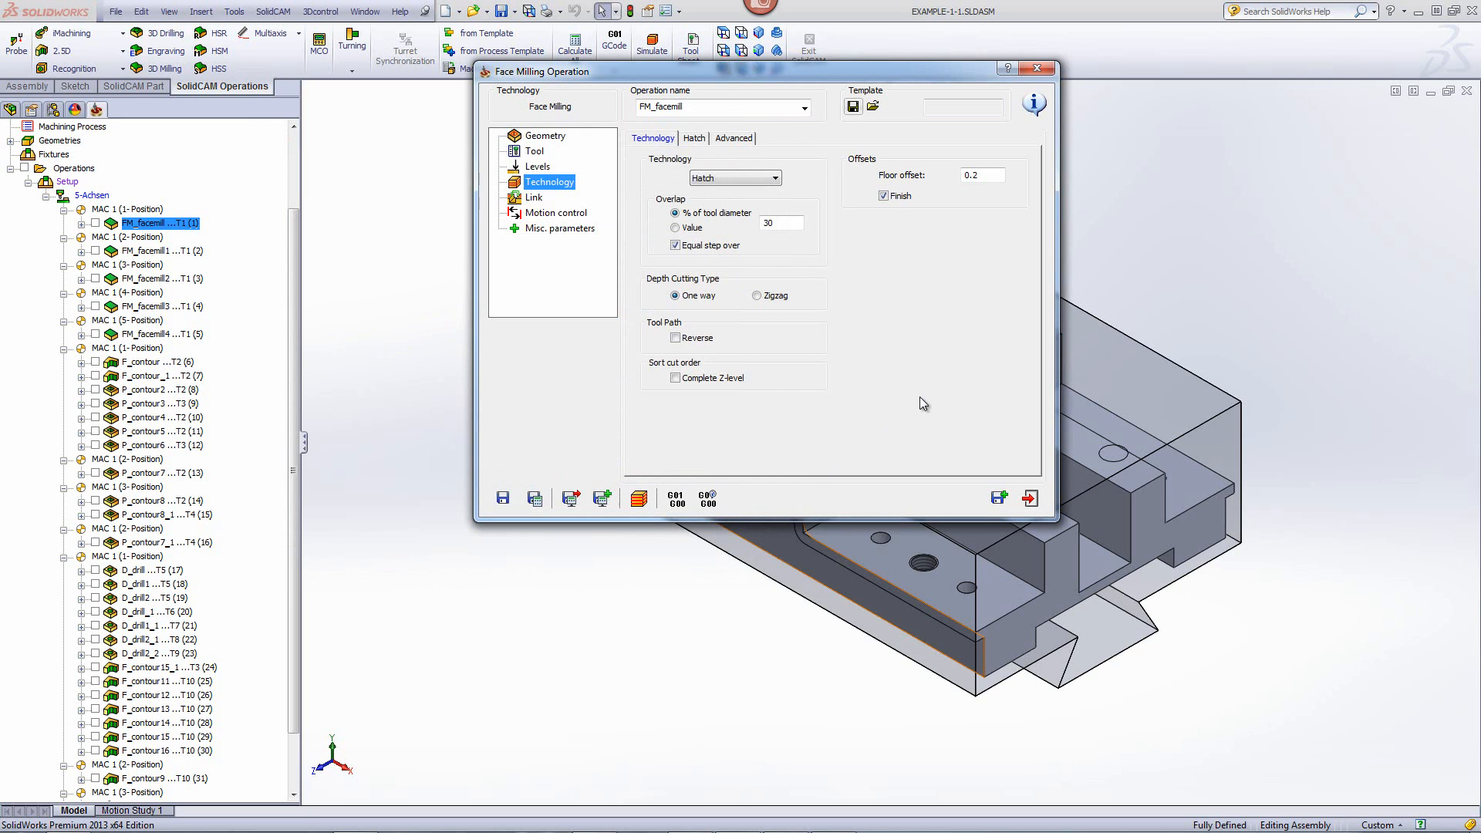
left_click(1030, 498)
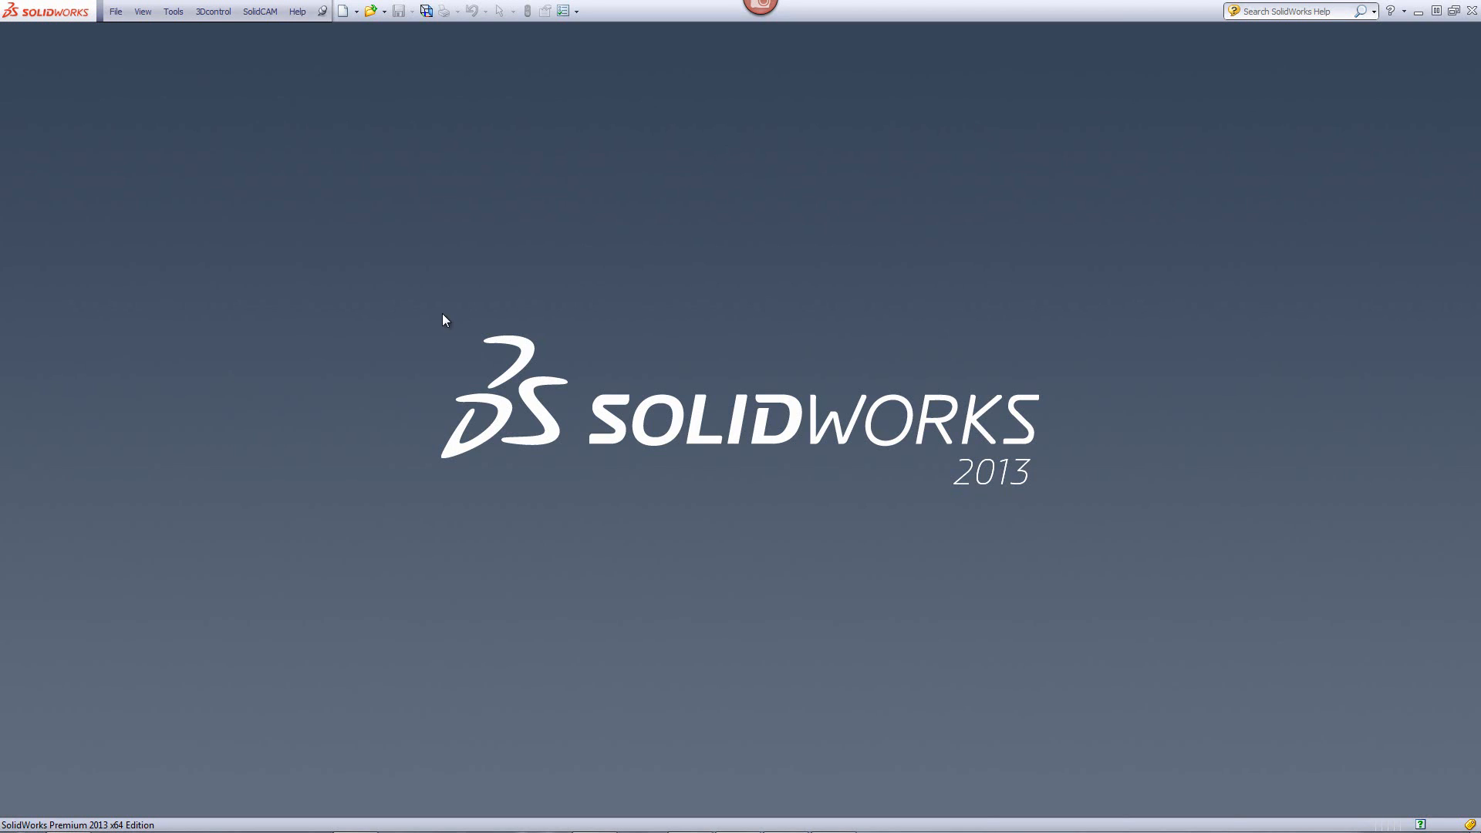
Step: Open the recent CAM-Part TEMPLATES AND GEO MODIFY from the webinar parts folder
left_click(260, 10)
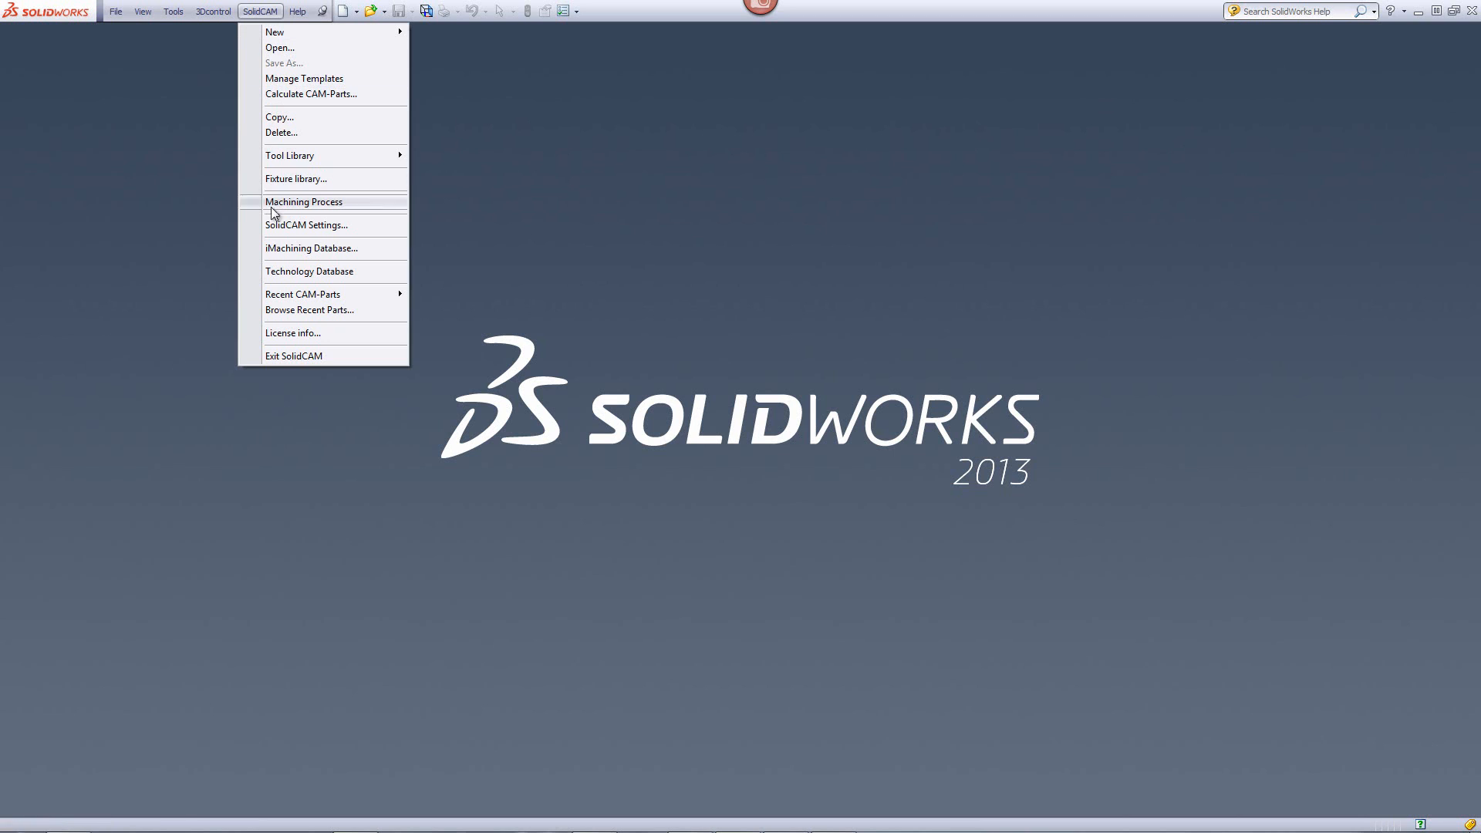
mouse_move(304, 299)
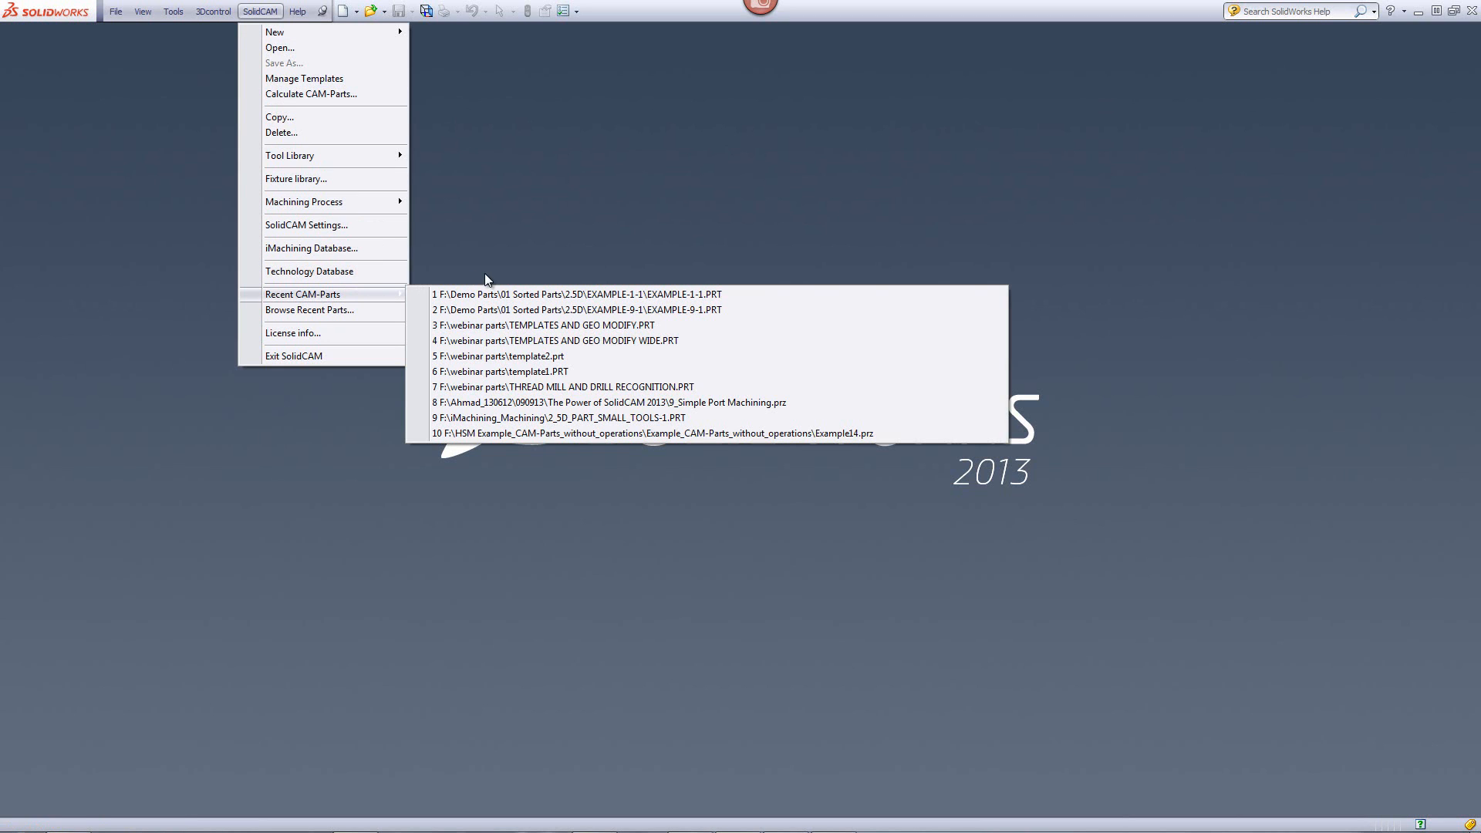
left_click(601, 325)
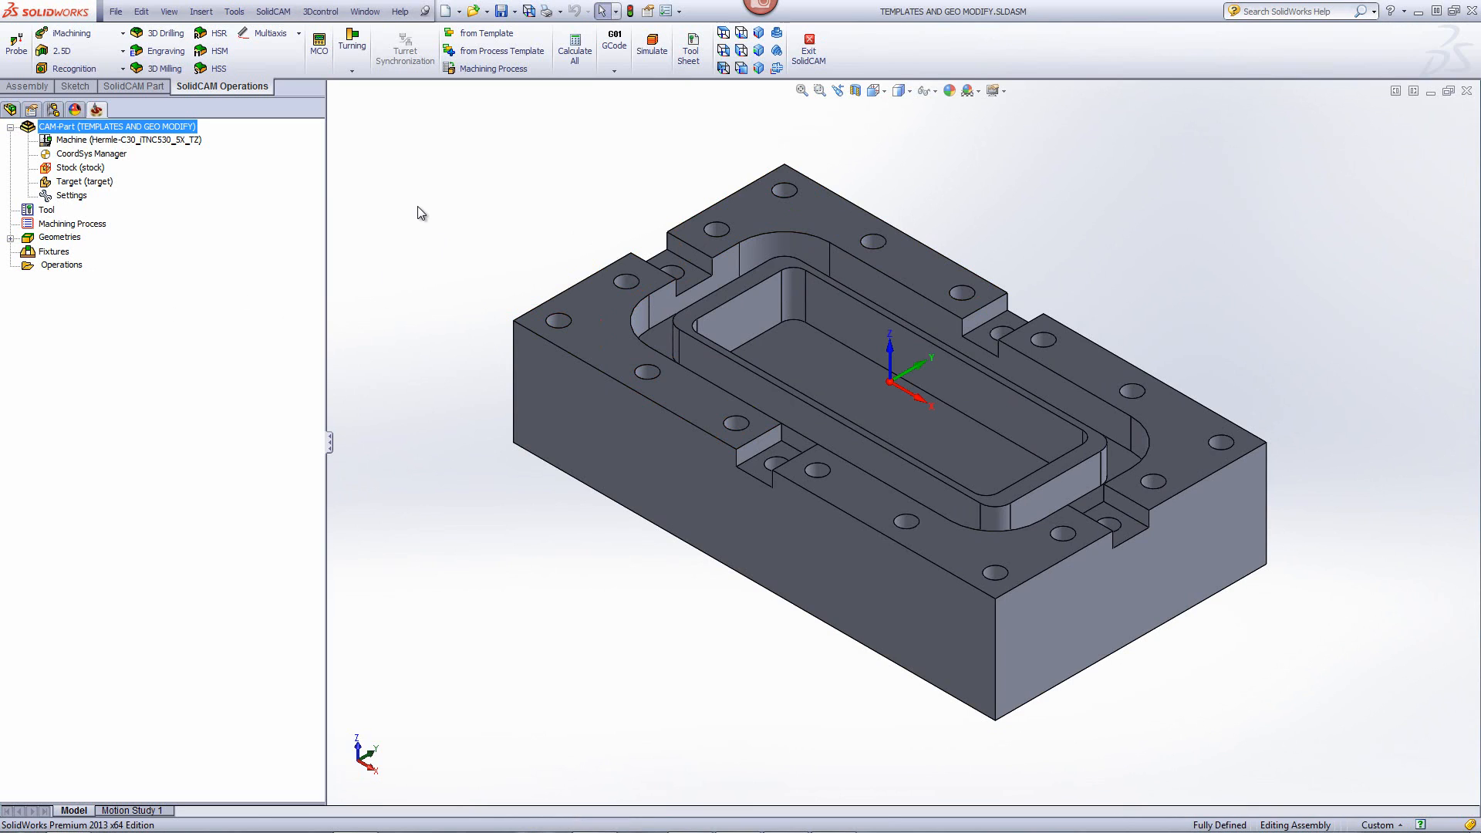
Step: Start a new 2.5D face milling operation and load the "fm one pass 125mm" template into it
left_click(1146, 635)
left_click(76, 51)
left_click(77, 68)
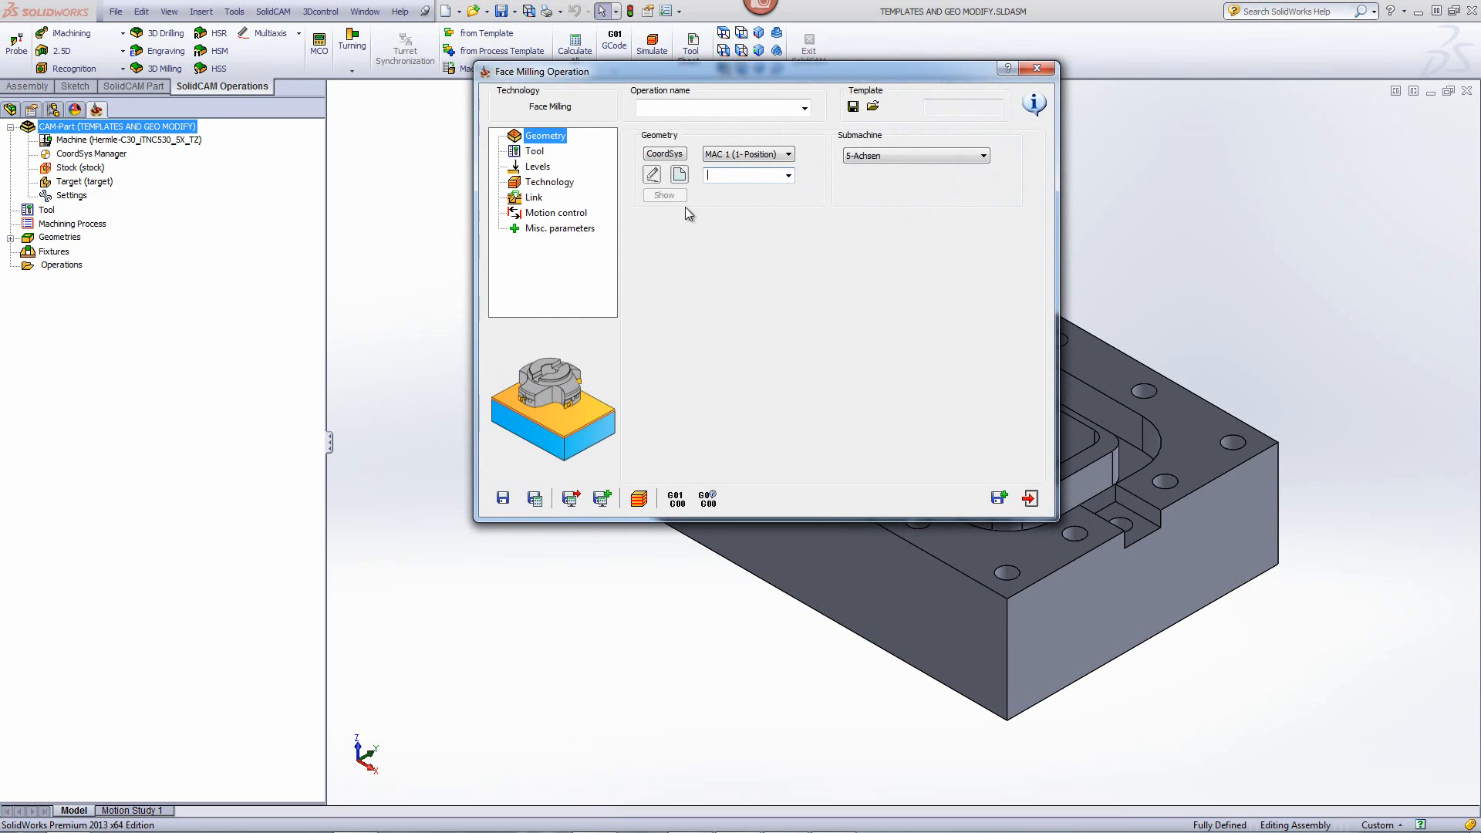
left_click(874, 108)
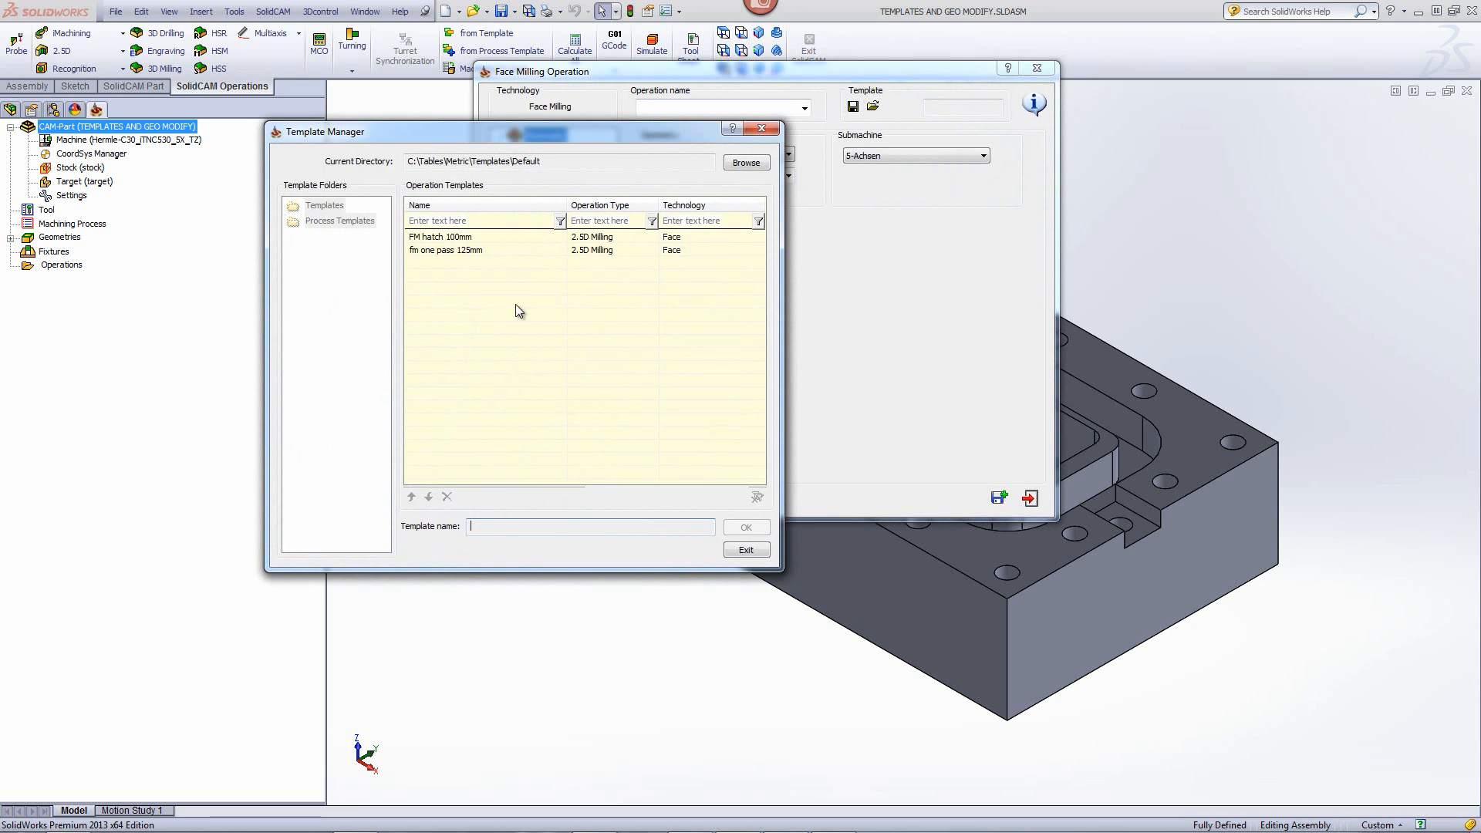
left_click(438, 252)
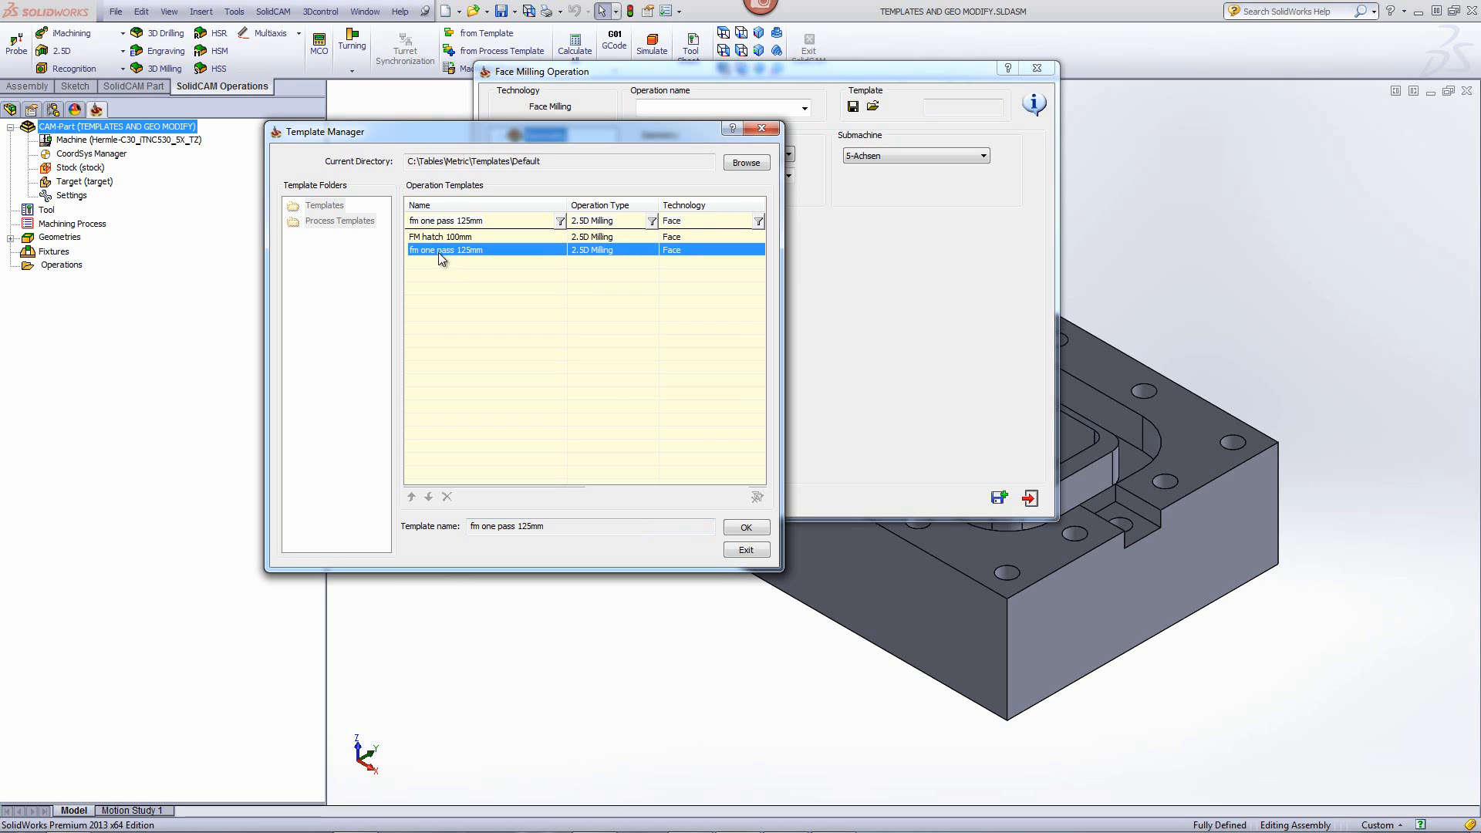
left_click(746, 530)
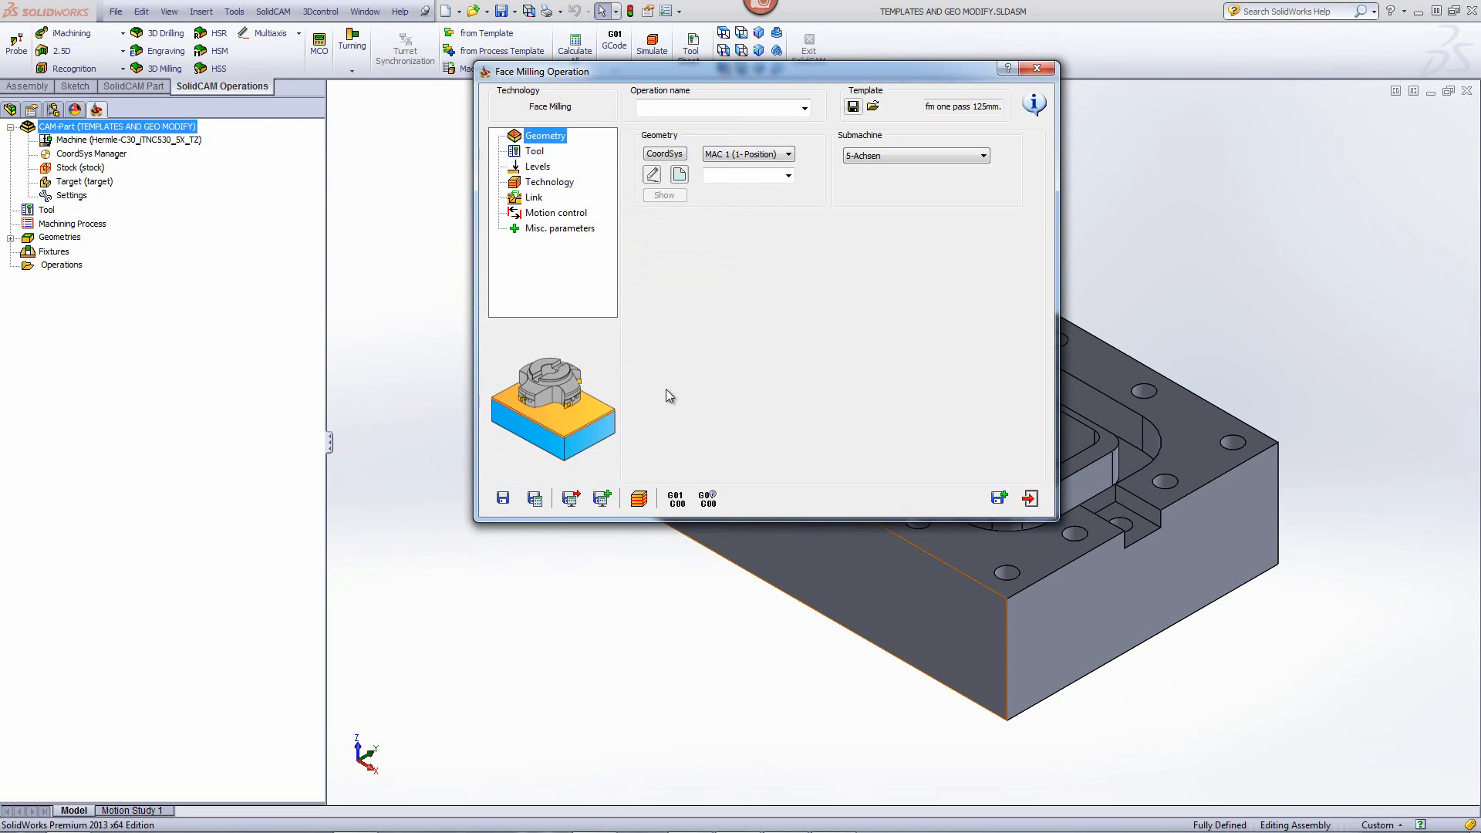
Step: Define a new face milling geometry from the target model using the box option
left_click(682, 175)
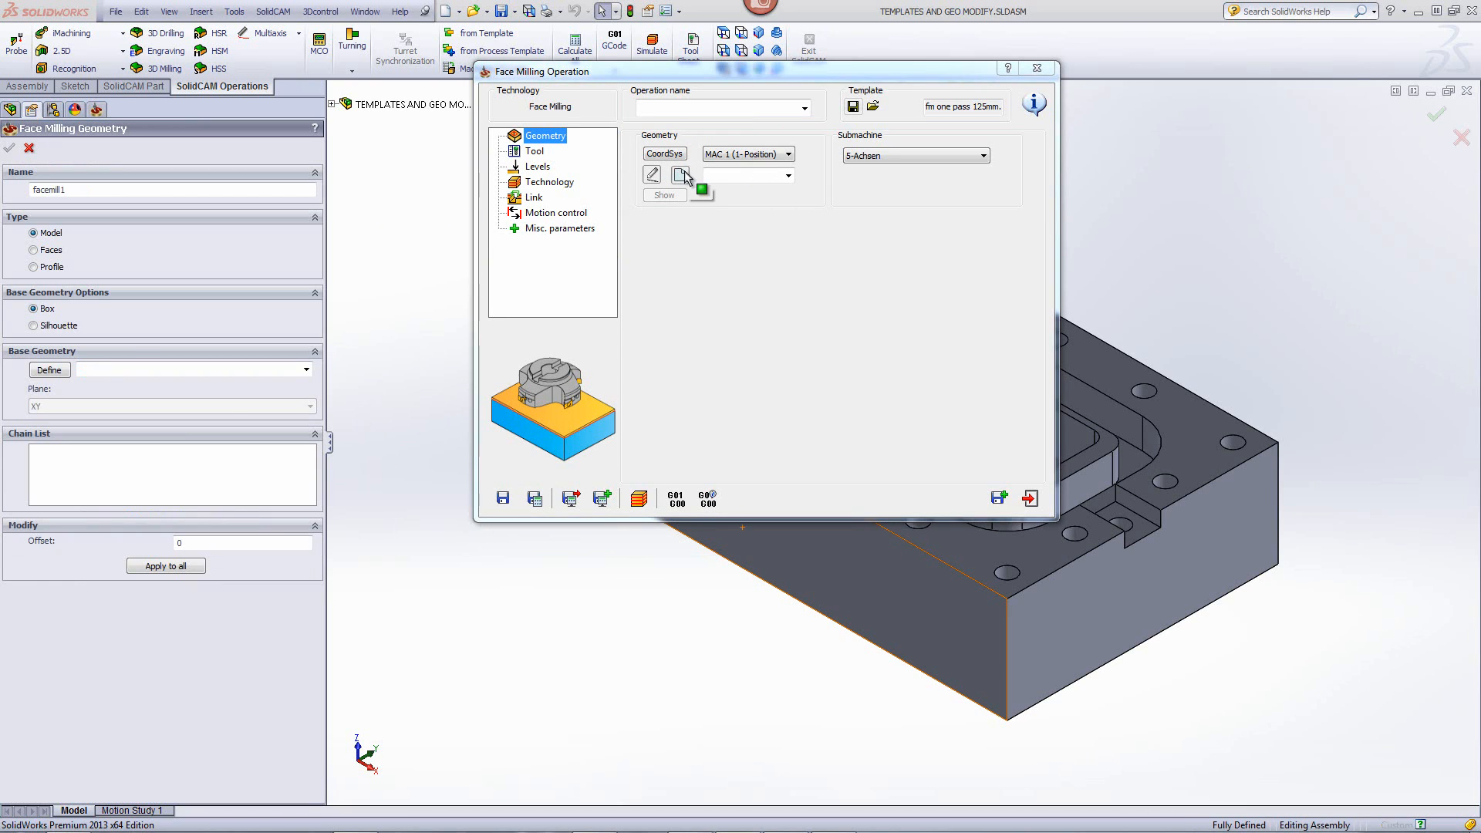
left_click(312, 371)
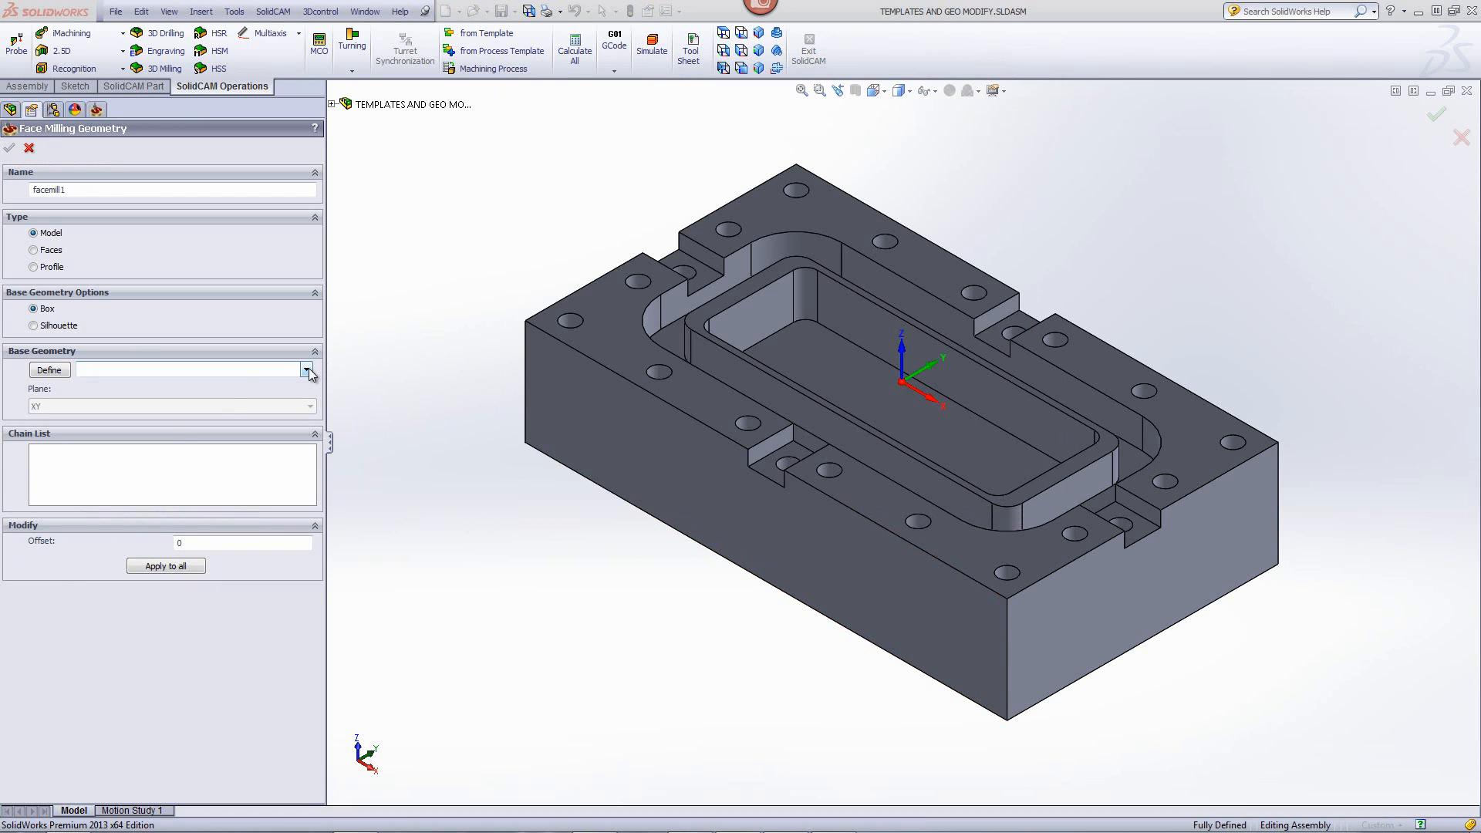
left_click(270, 386)
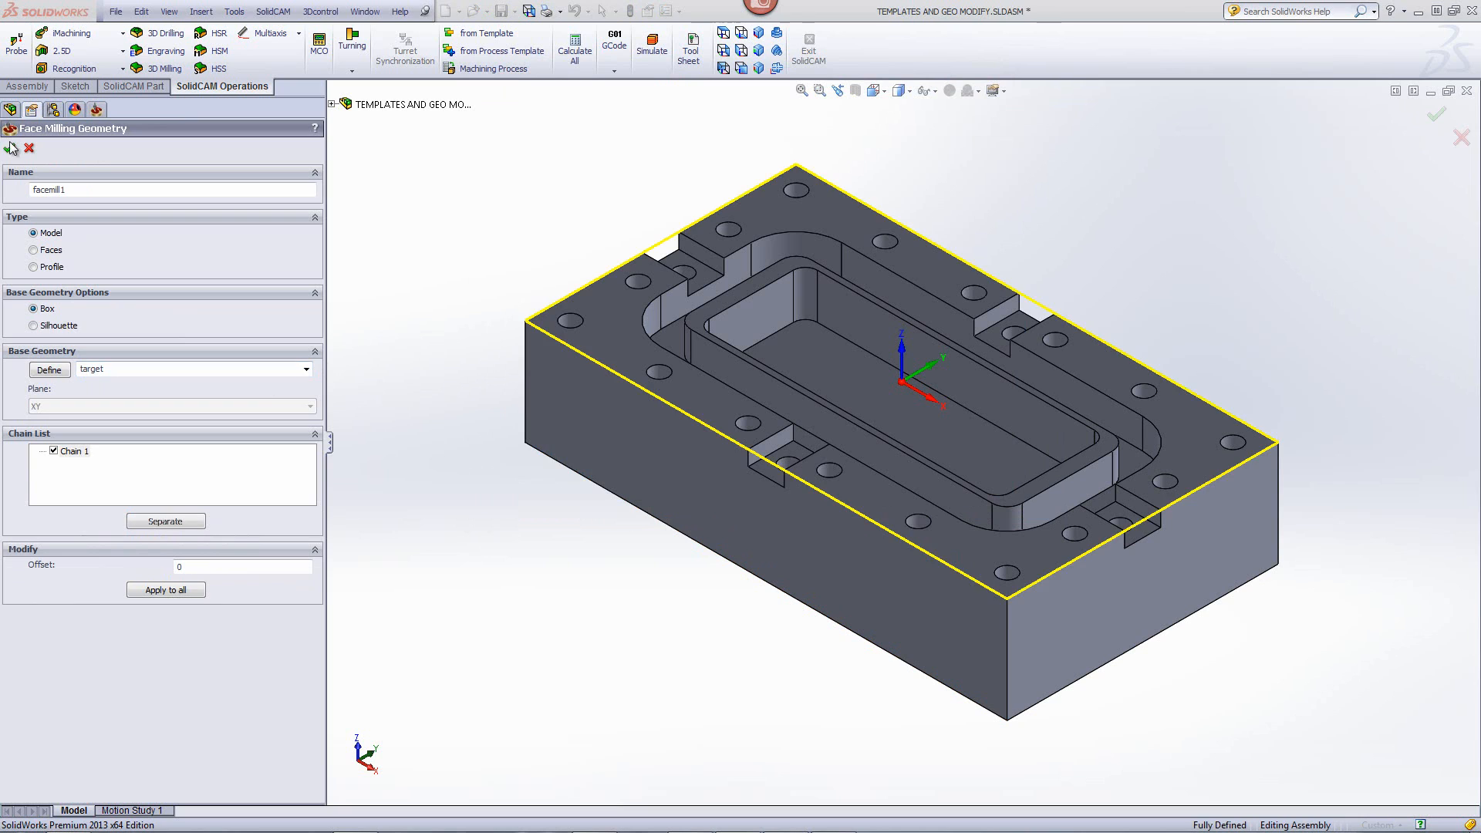
left_click(9, 147)
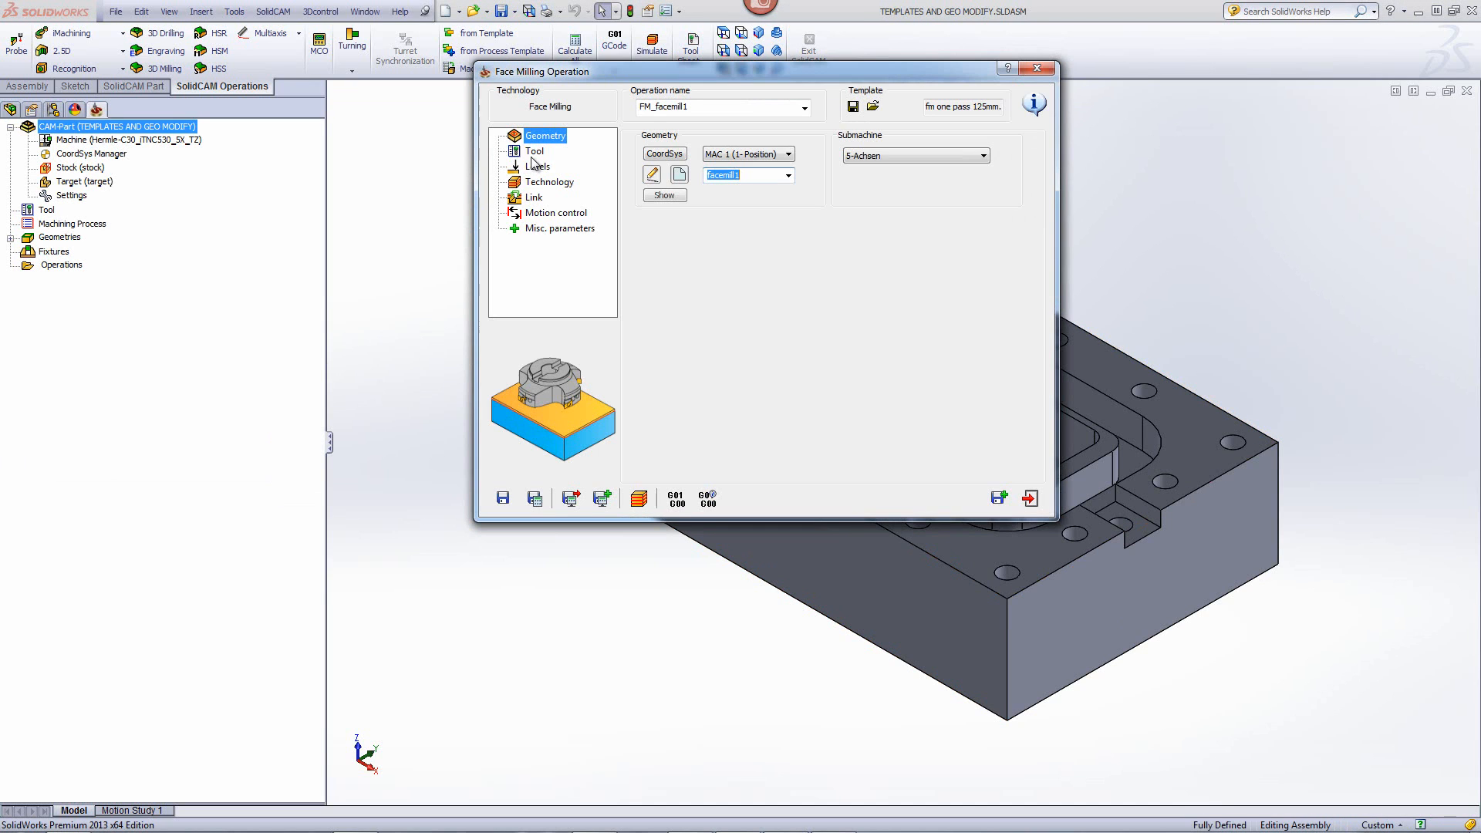
Step: Set the operation's upper level to 1 and review its tool and technology settings
left_click(536, 154)
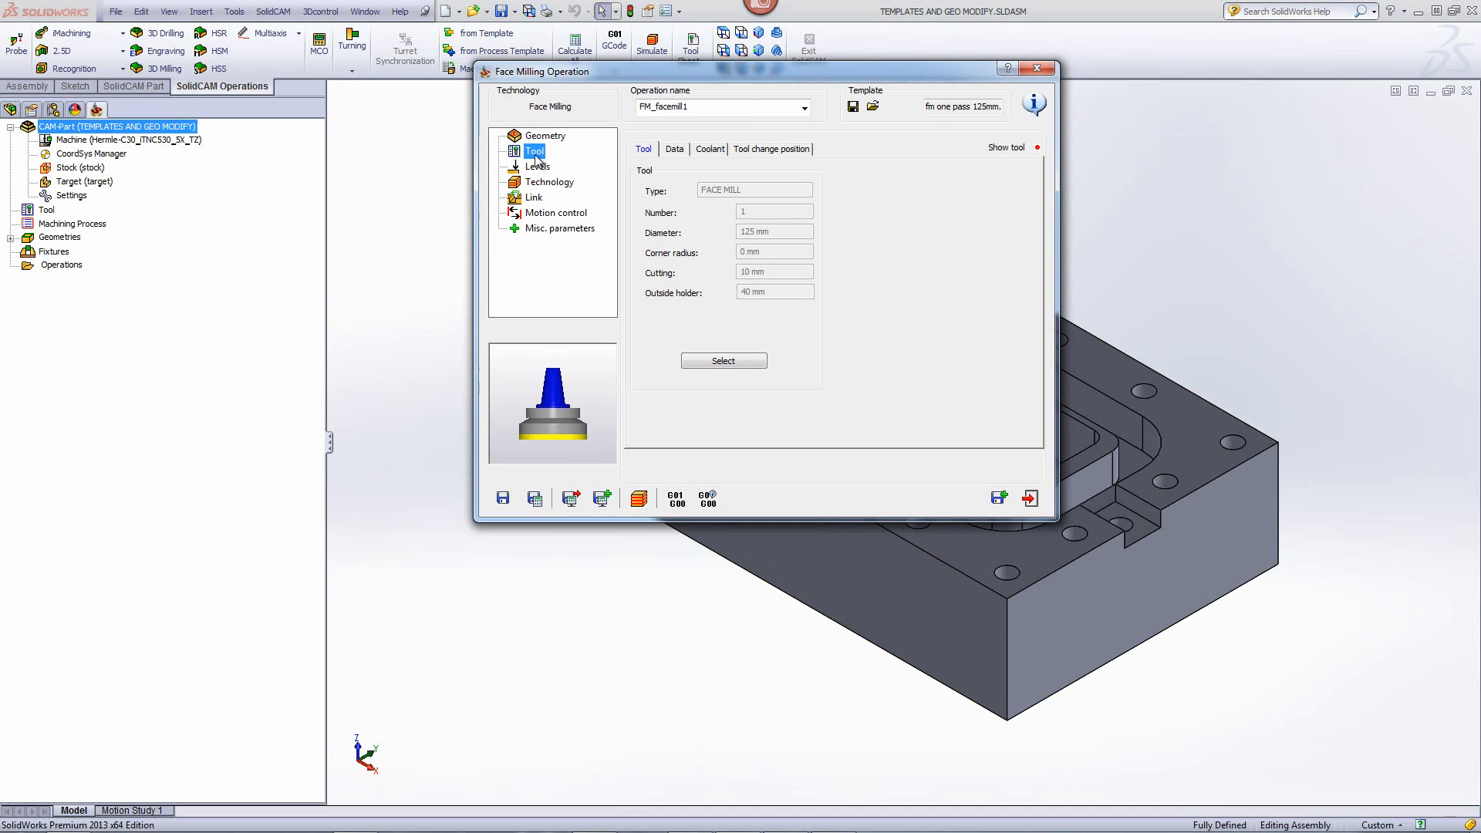
left_click(536, 170)
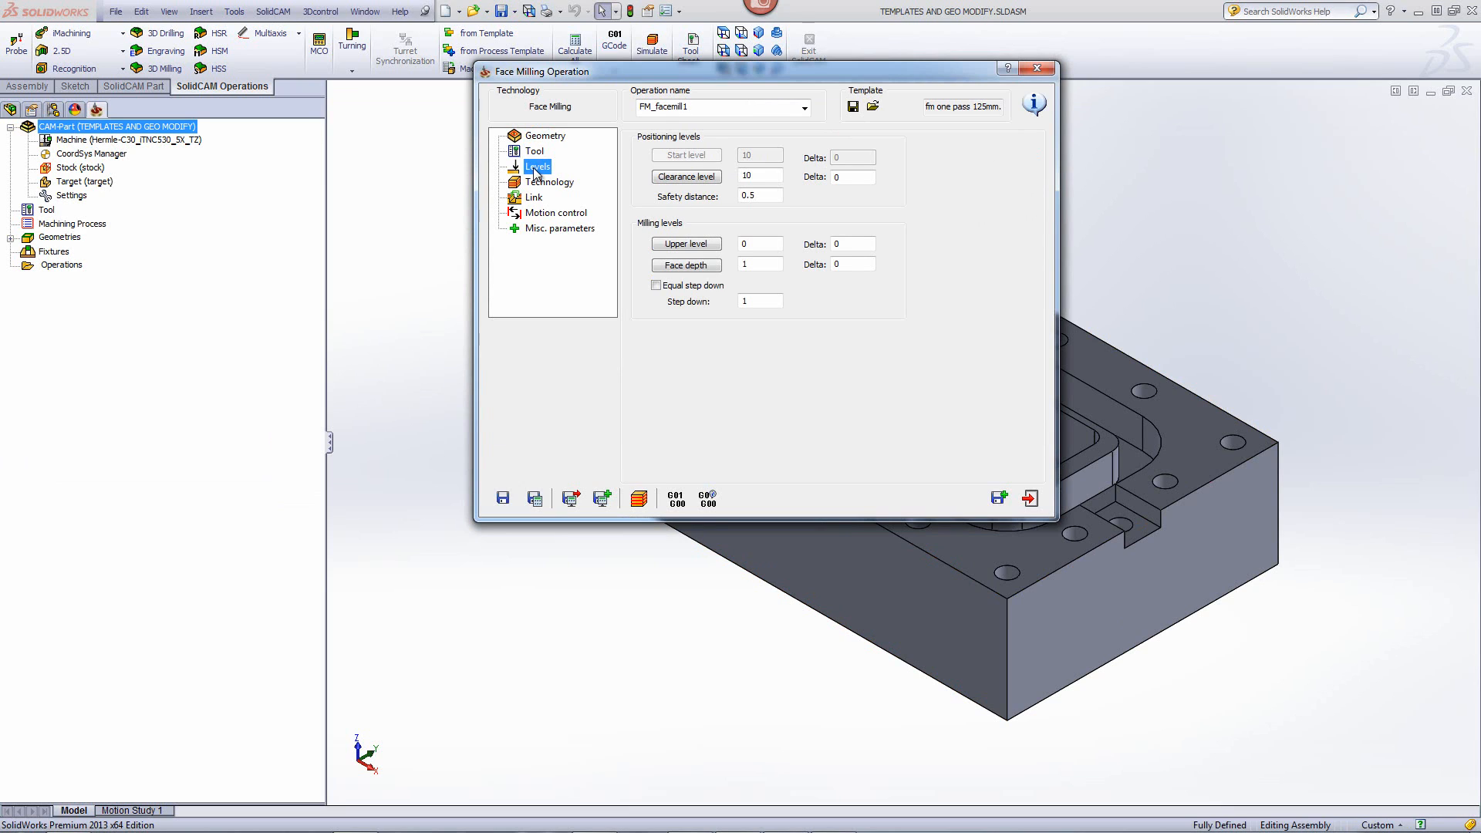
left_click(744, 244)
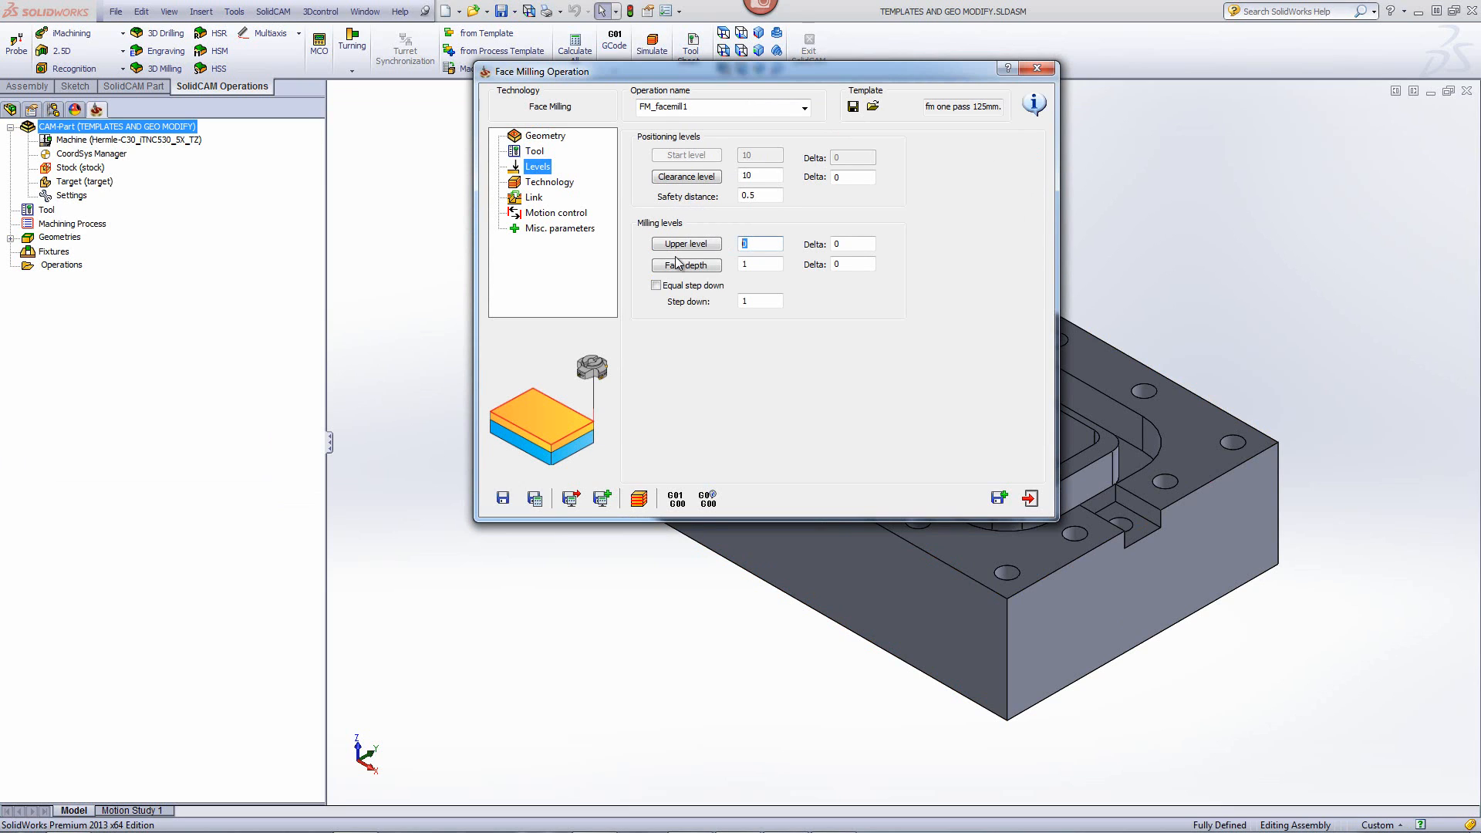
left_click(552, 183)
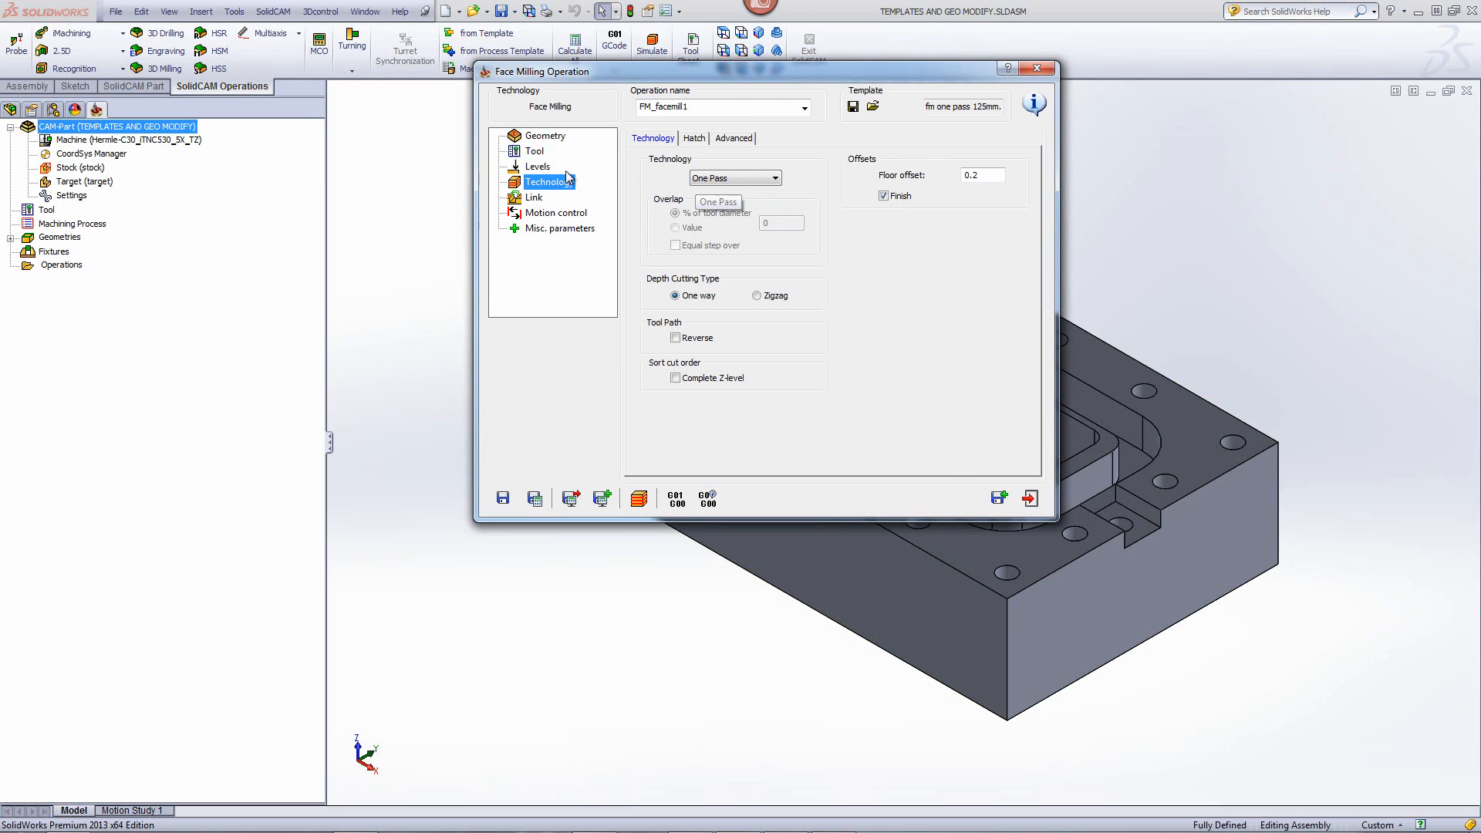
key("Up")
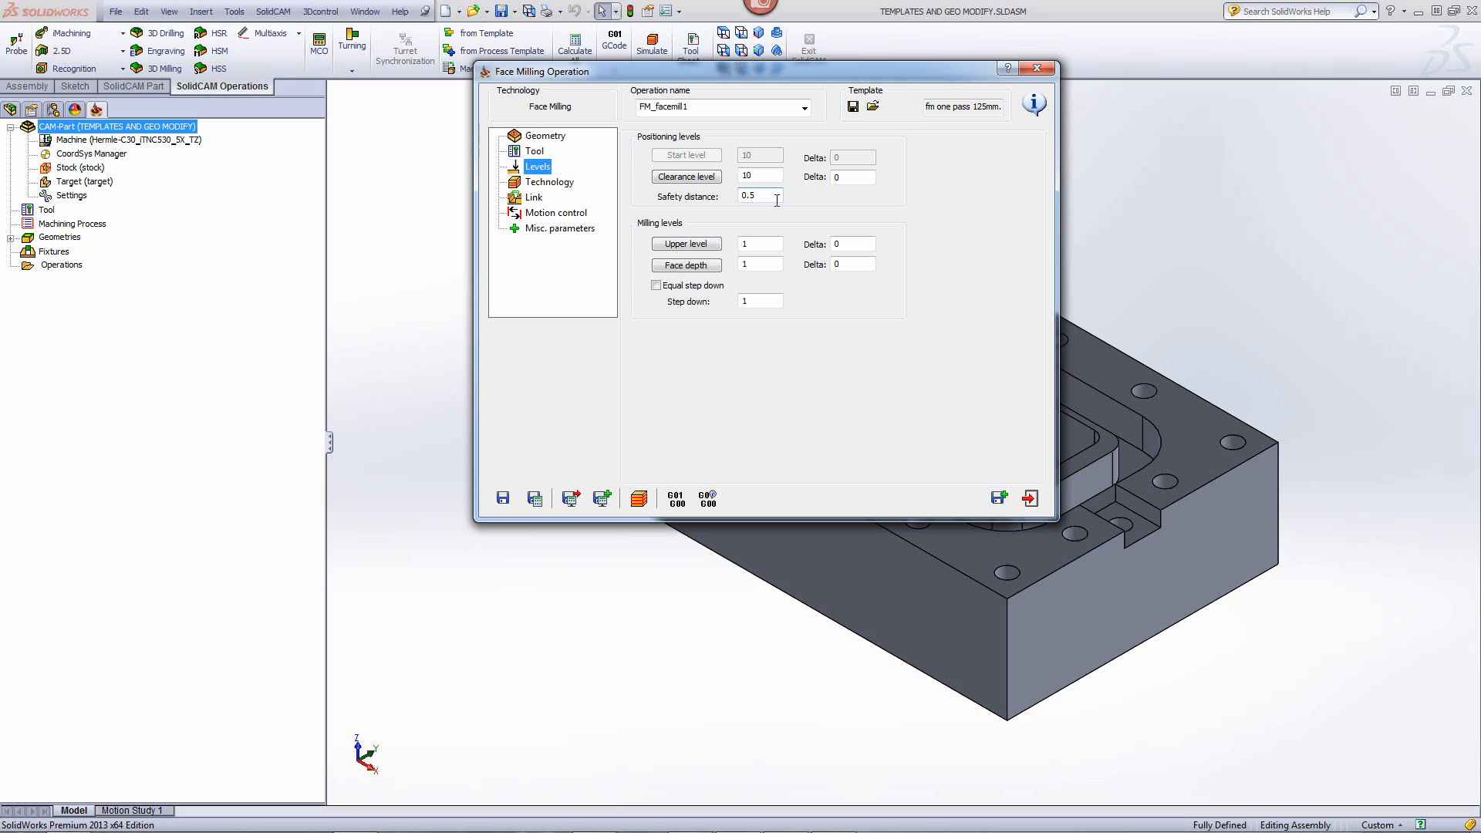
left_click(552, 187)
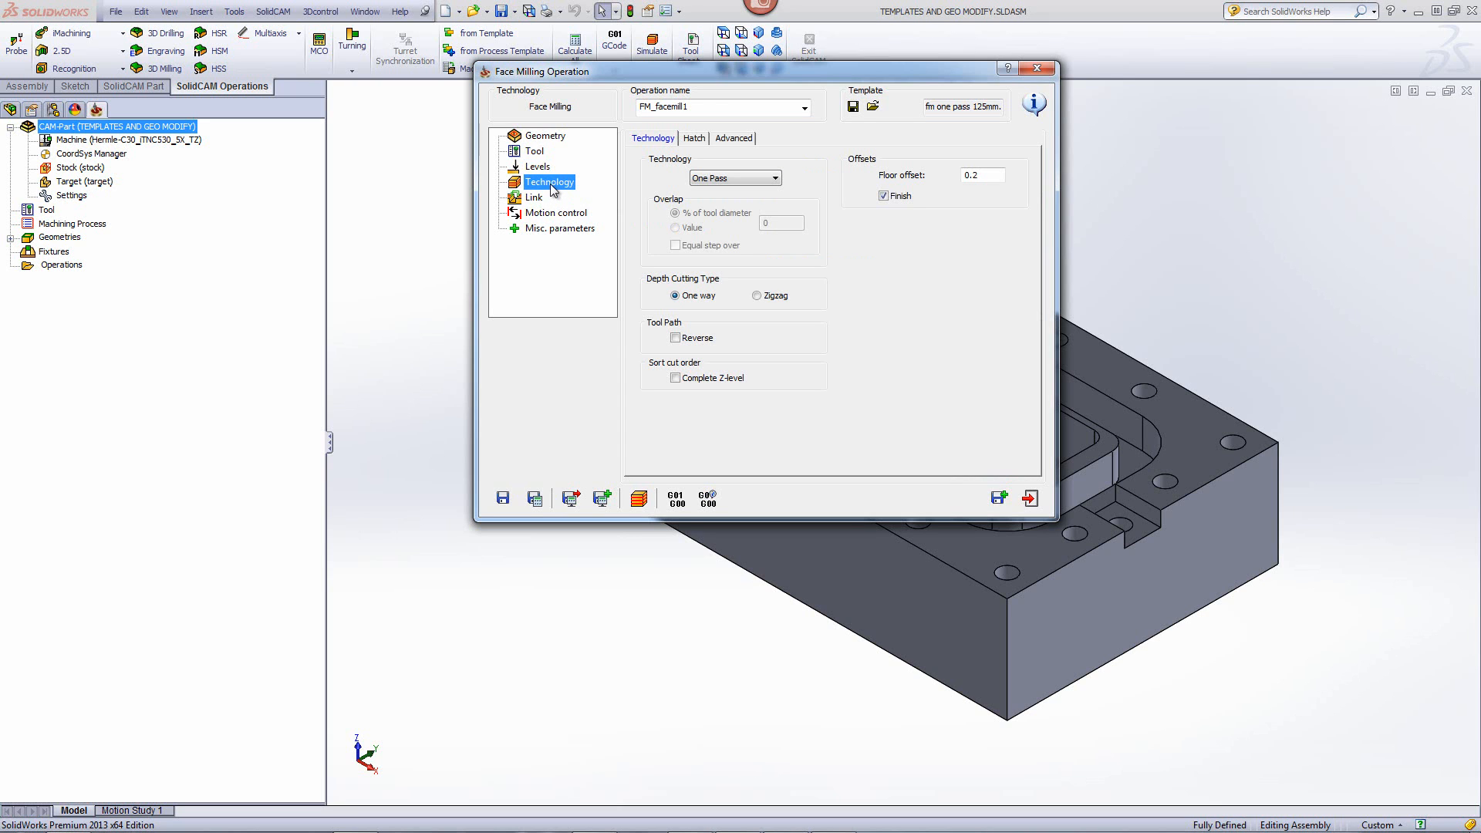
Step: Calculate and simulate the face milling operation in SolidVerify, and close the operation
left_click(640, 500)
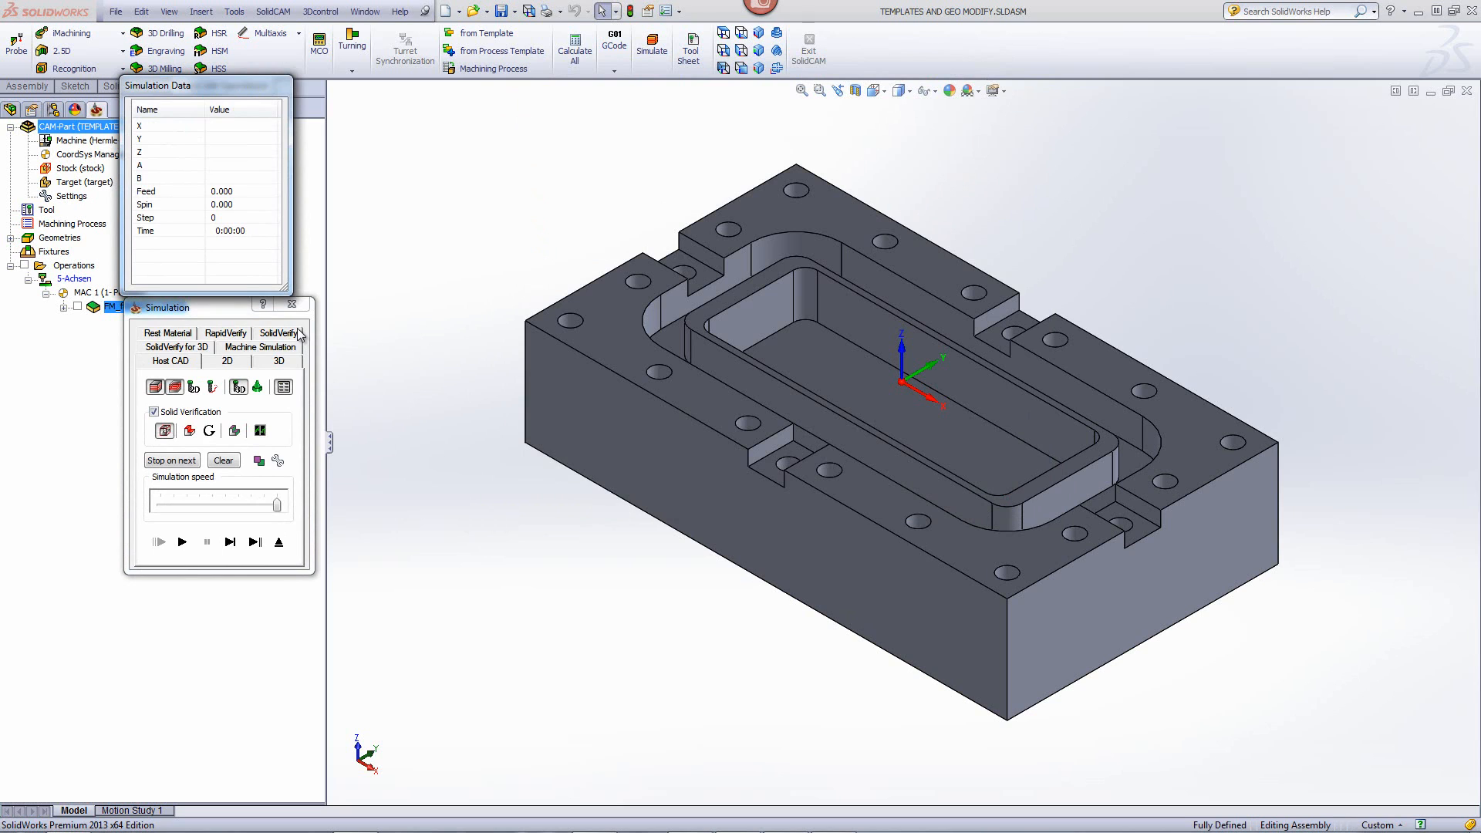
left_click(296, 333)
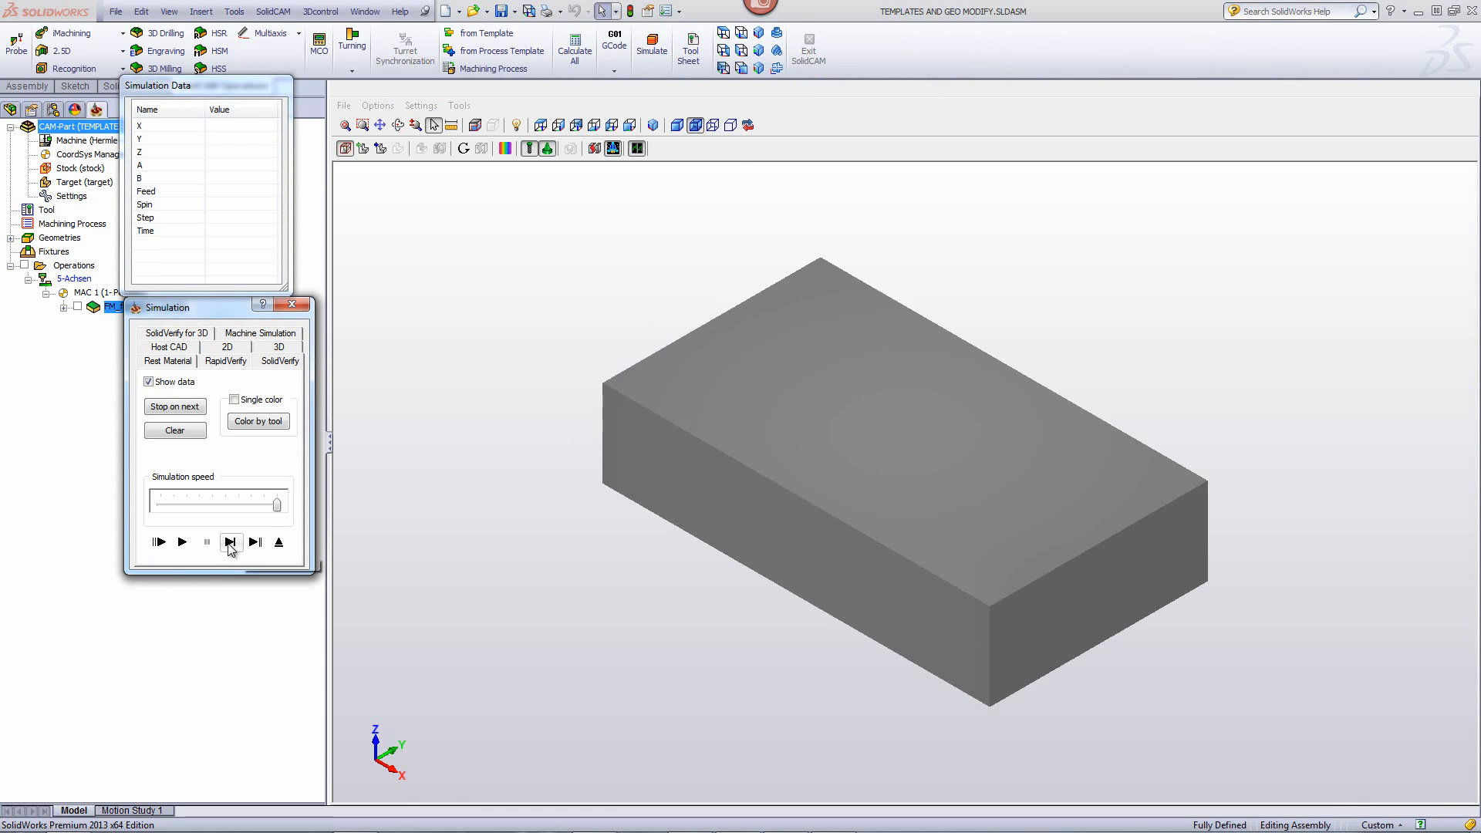
left_click(230, 543)
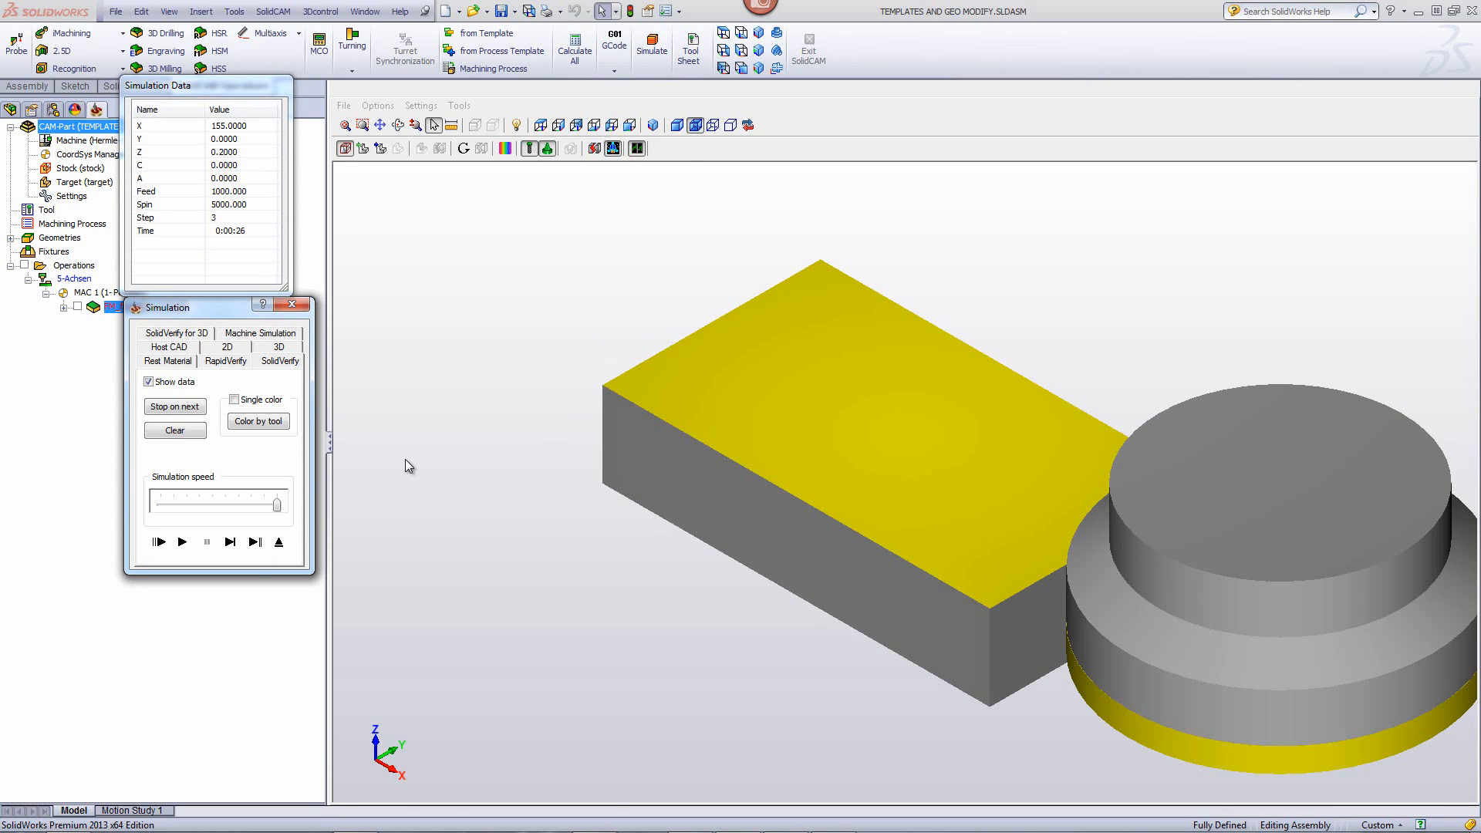
left_click(278, 542)
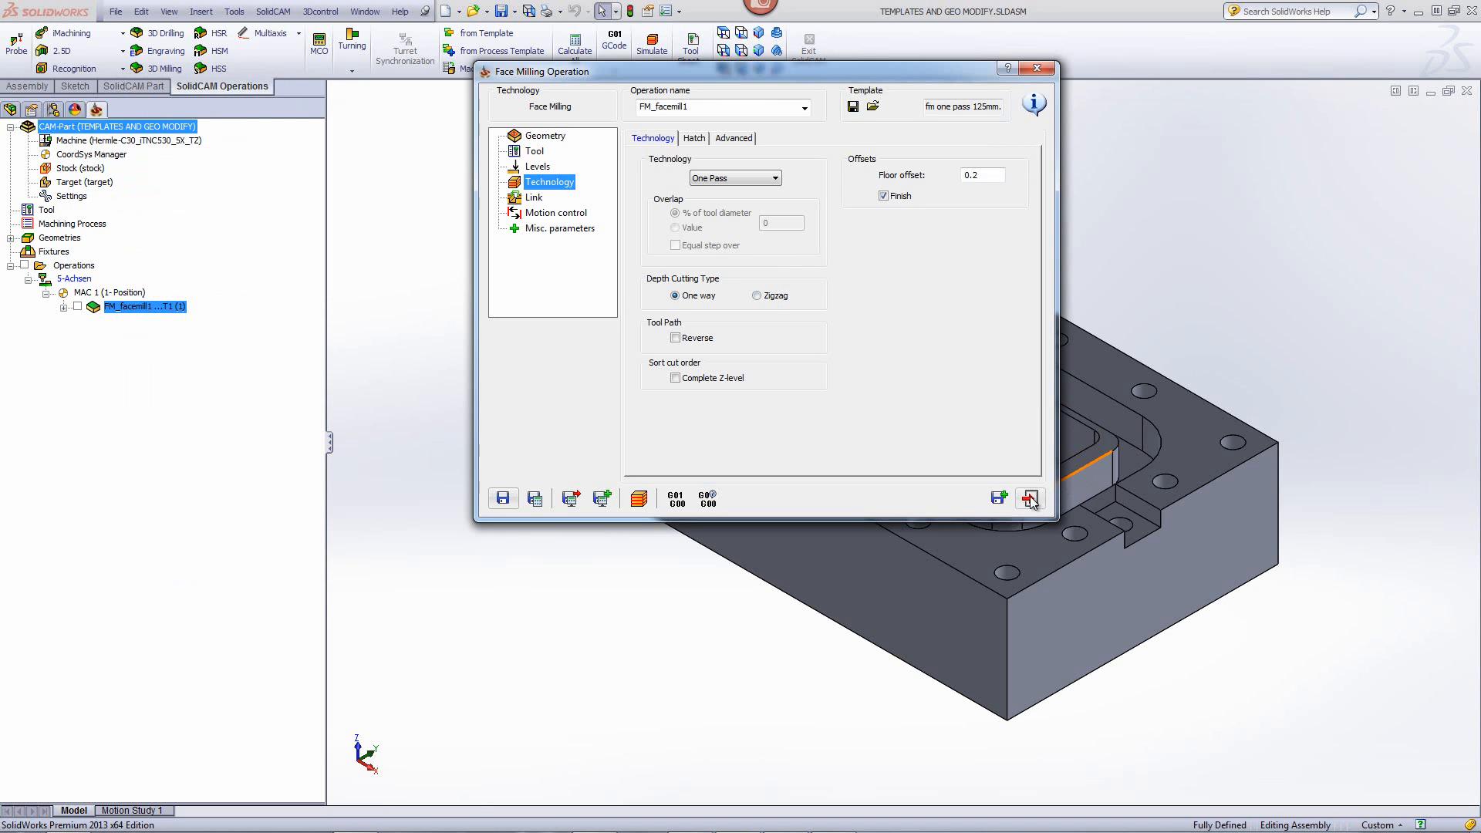
left_click(1030, 498)
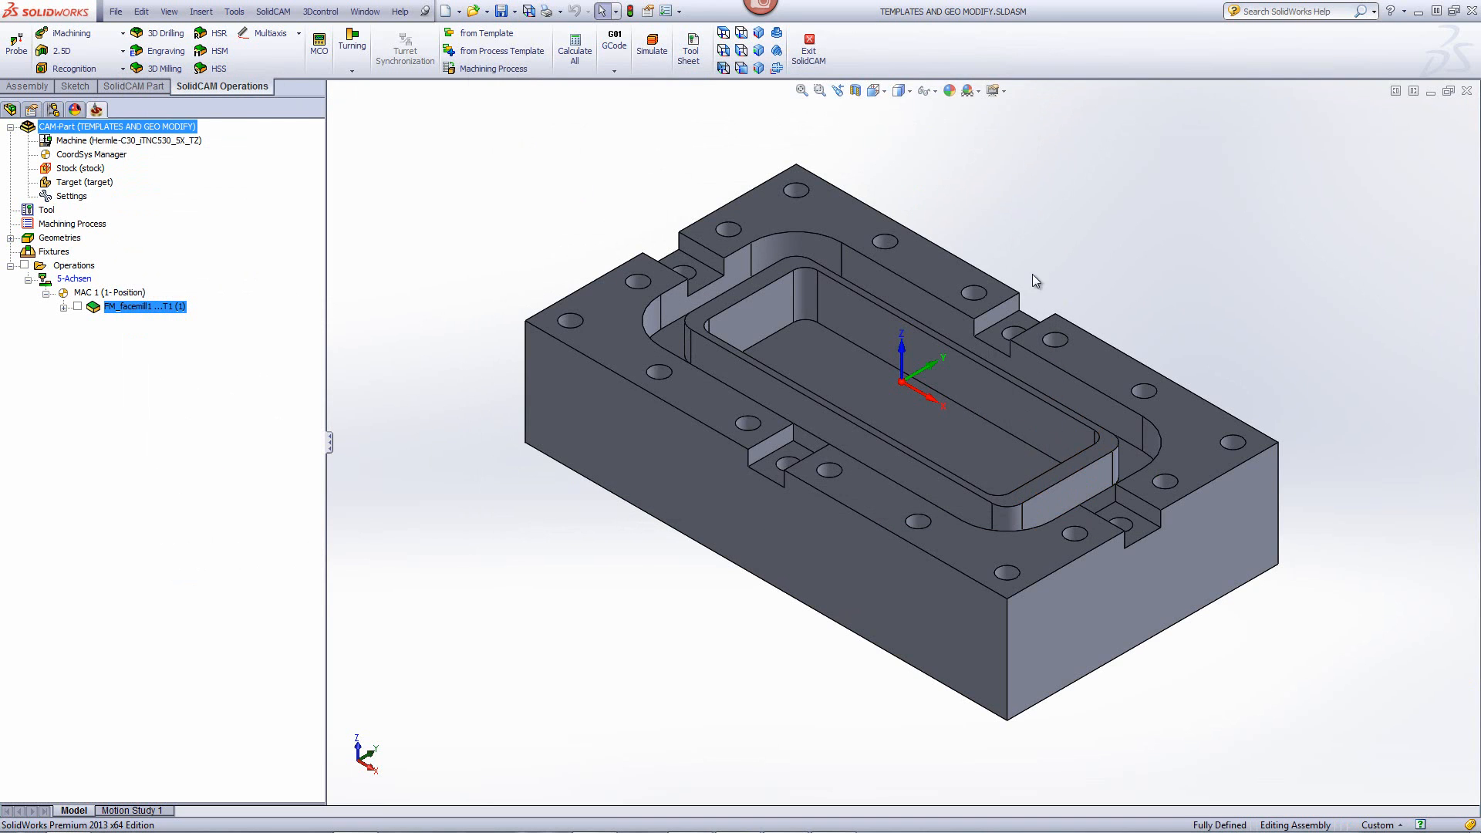
Step: Open the recent CAM-Part TEMPLATES AND GEO MODIFY WIDE from the webinar parts folder
left_click(273, 11)
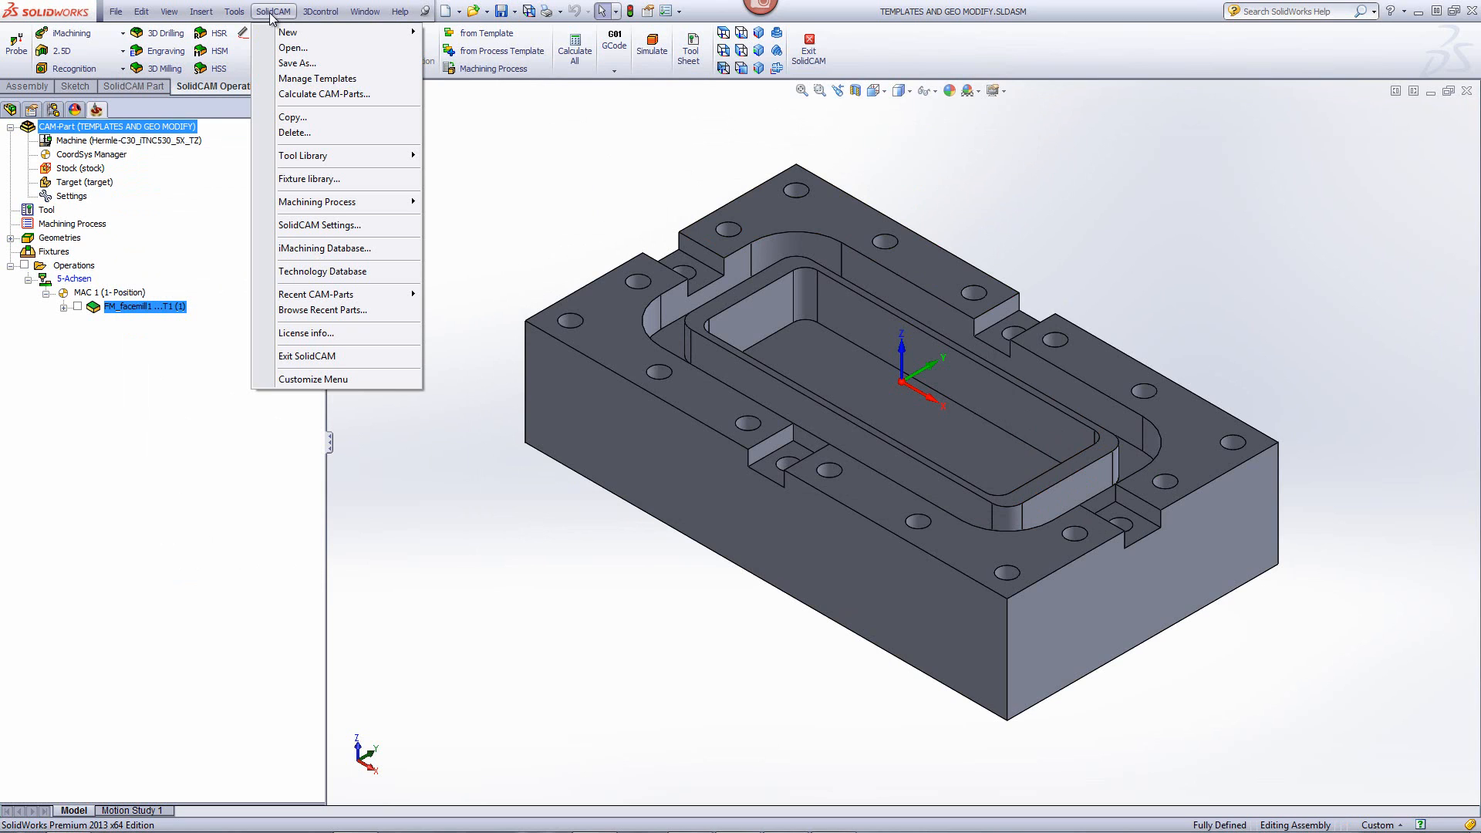
mouse_move(331, 294)
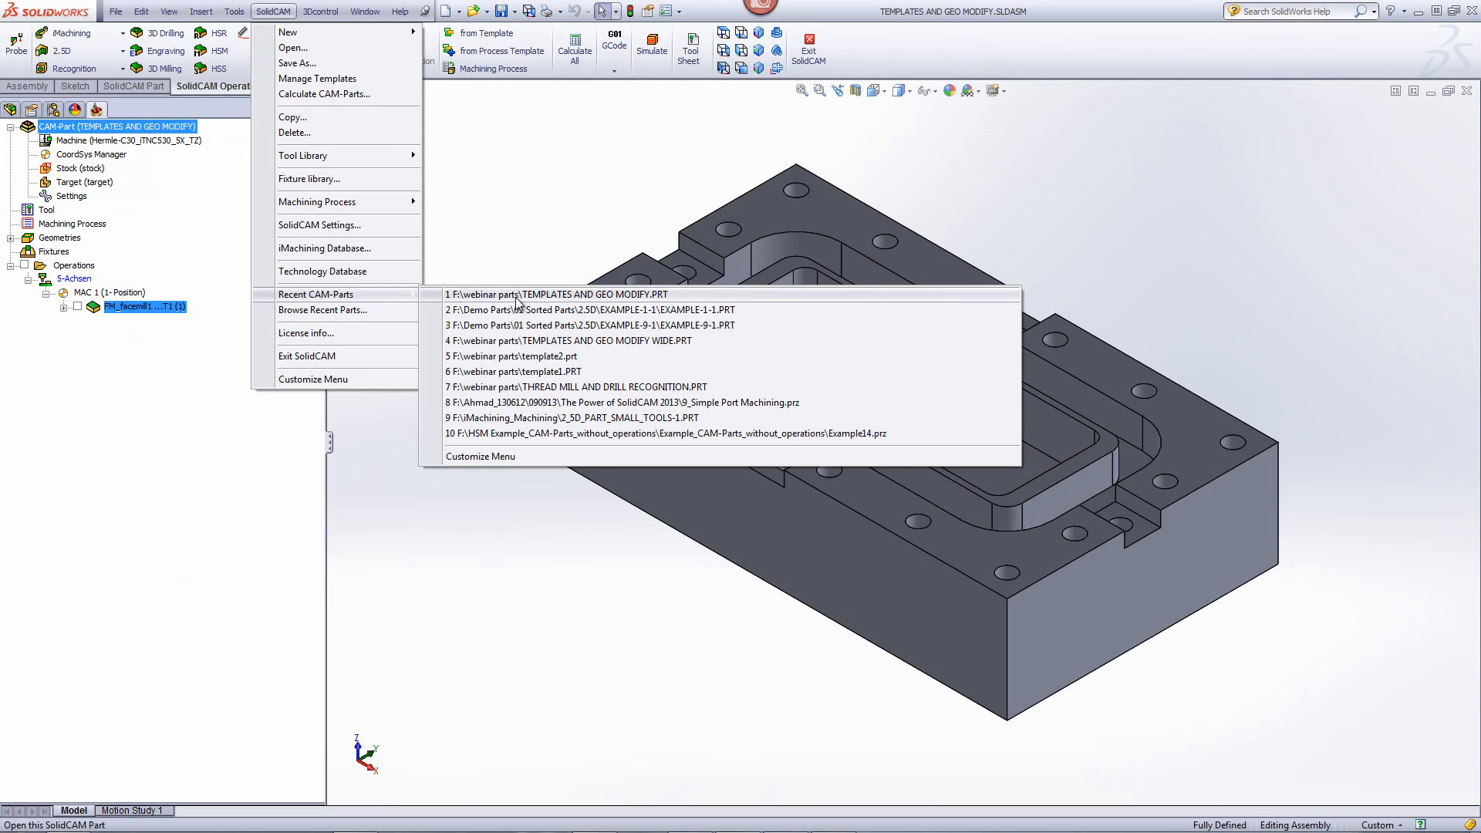
left_click(622, 342)
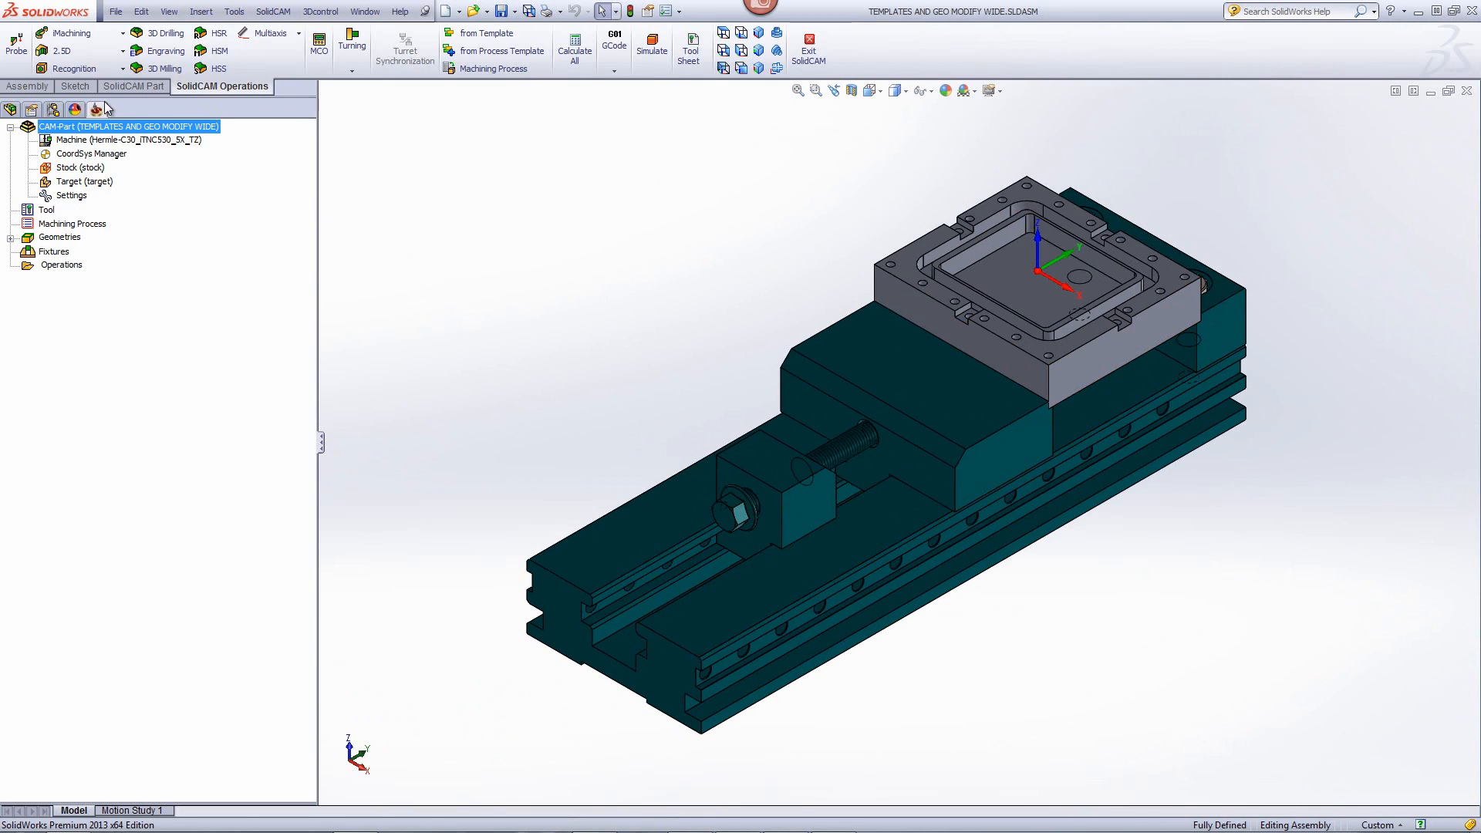
Step: Start a new 2.5D face milling operation, assign the existing "facemill" geometry and preview it on the model
left_click(88, 53)
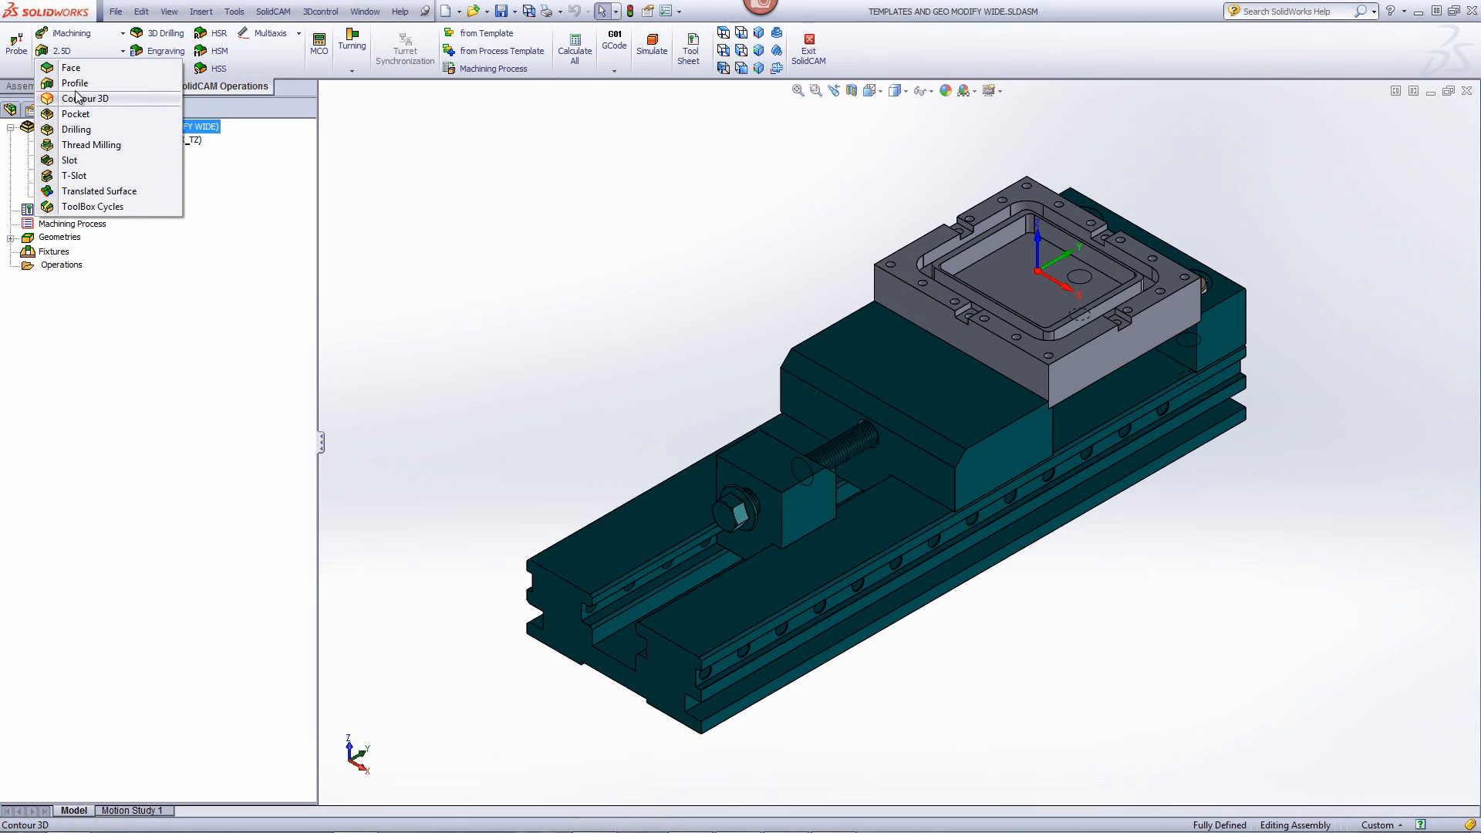
left_click(77, 70)
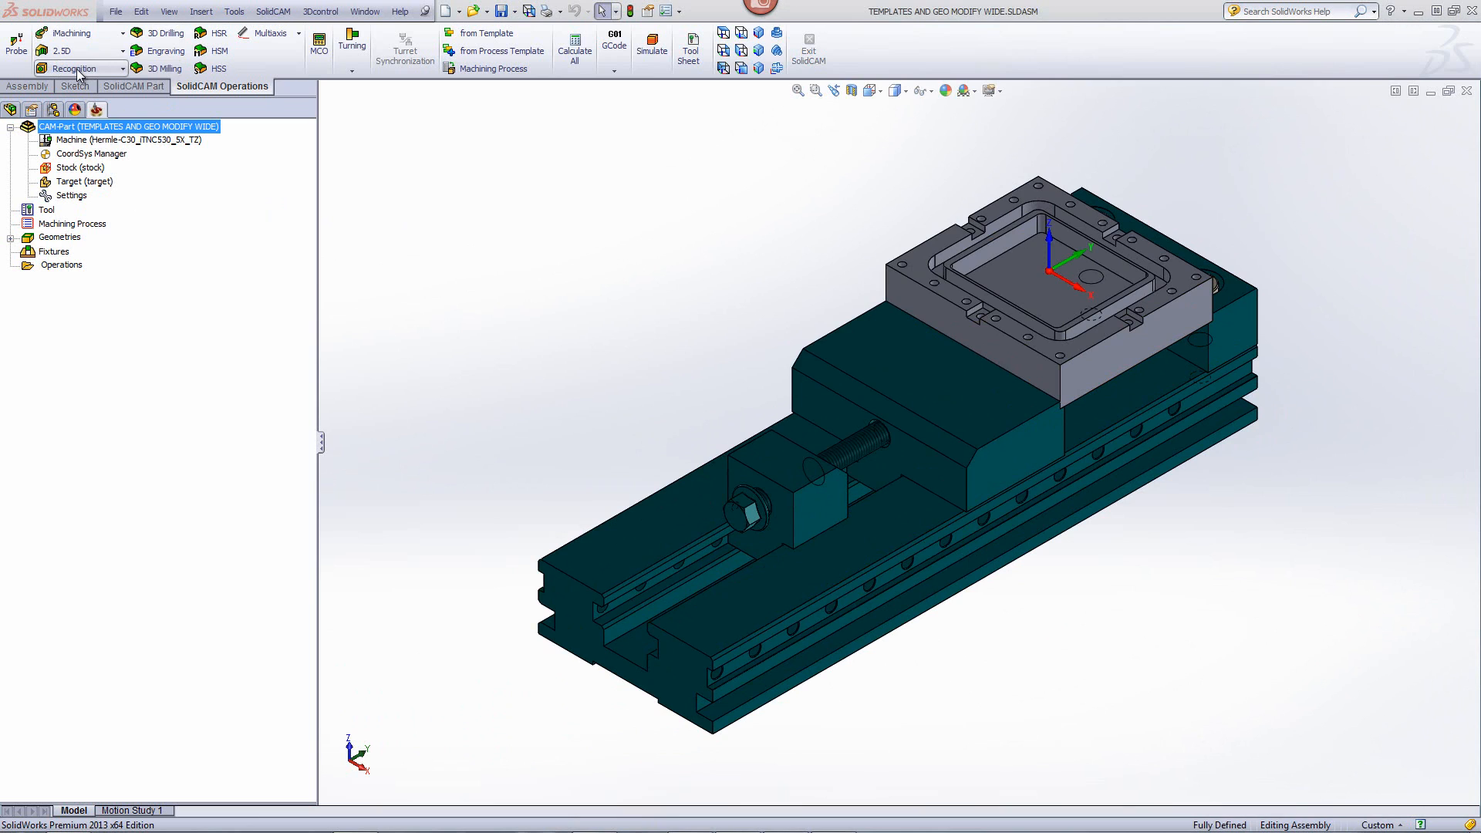
left_click(753, 178)
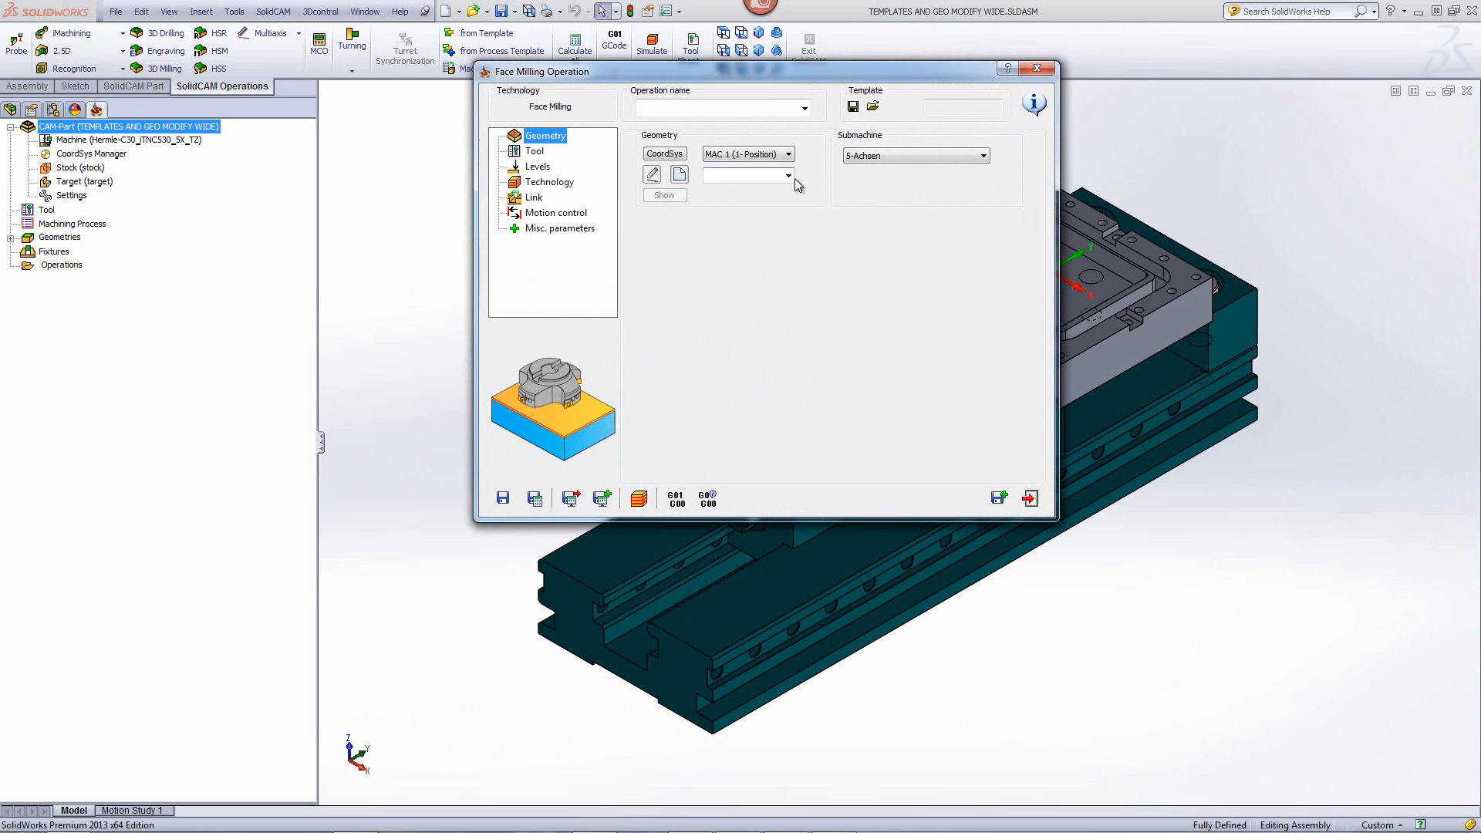
left_click(789, 176)
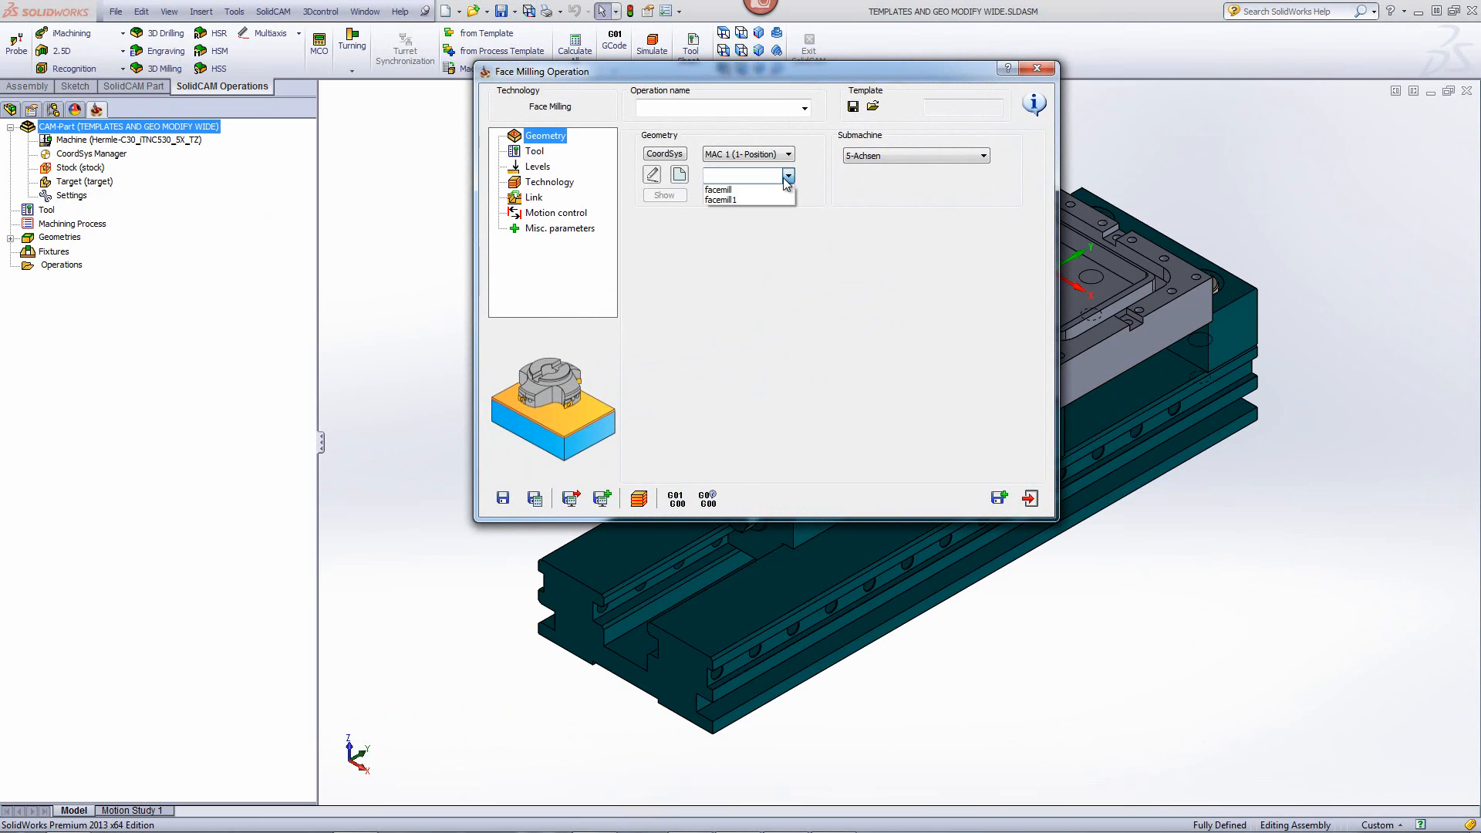
left_click(718, 190)
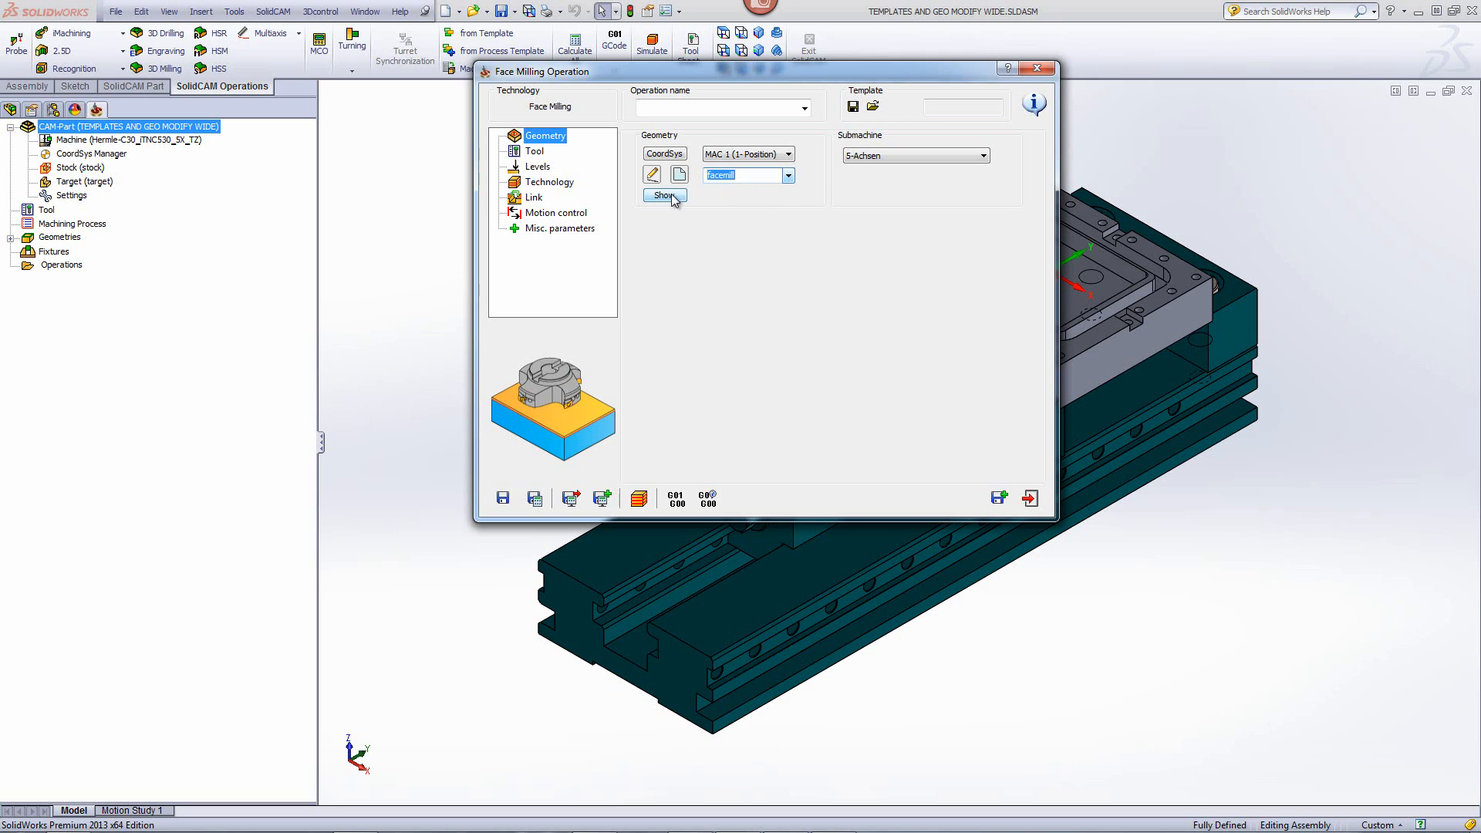
left_click(665, 196)
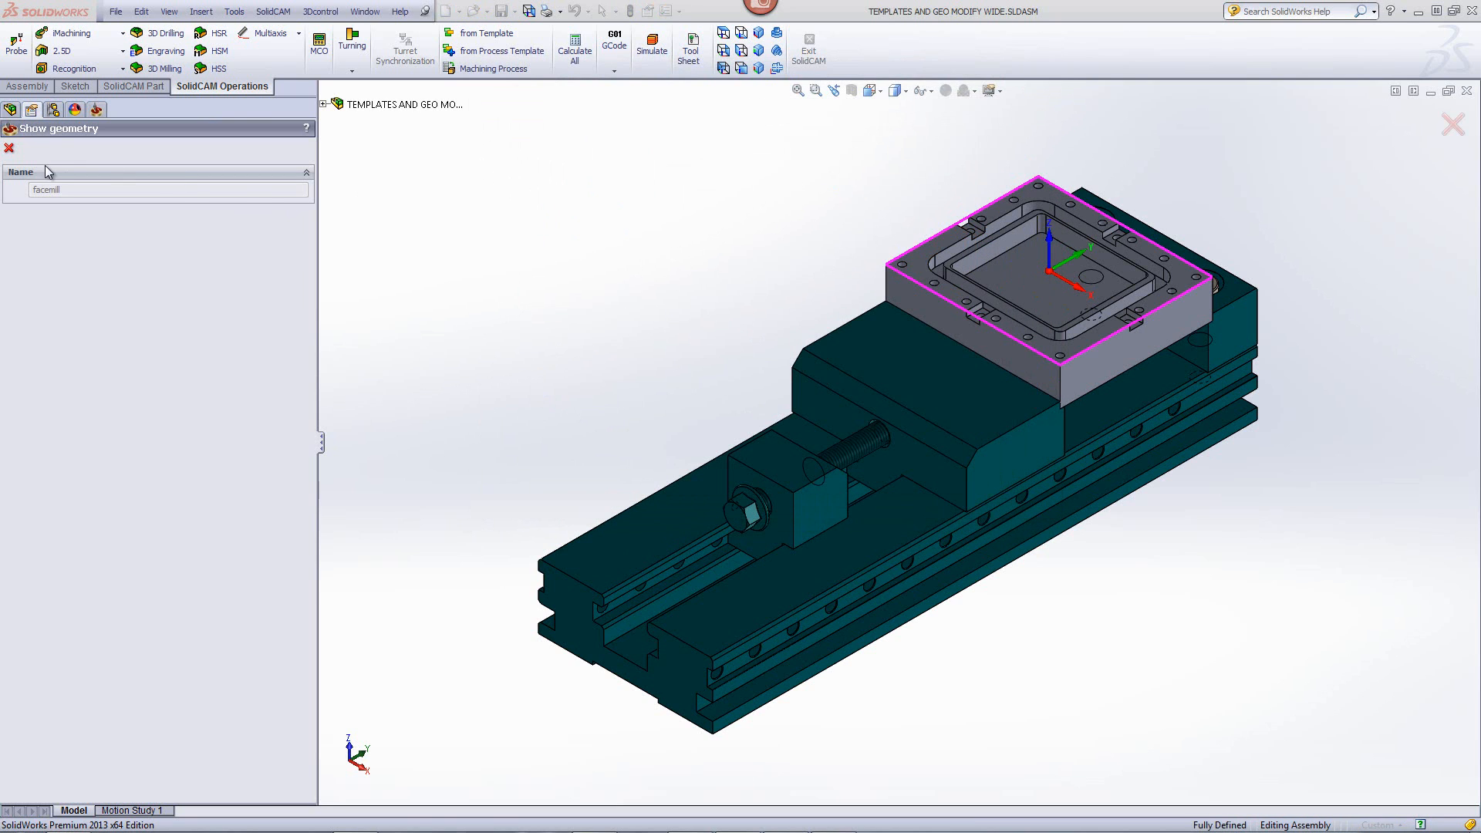
left_click(9, 148)
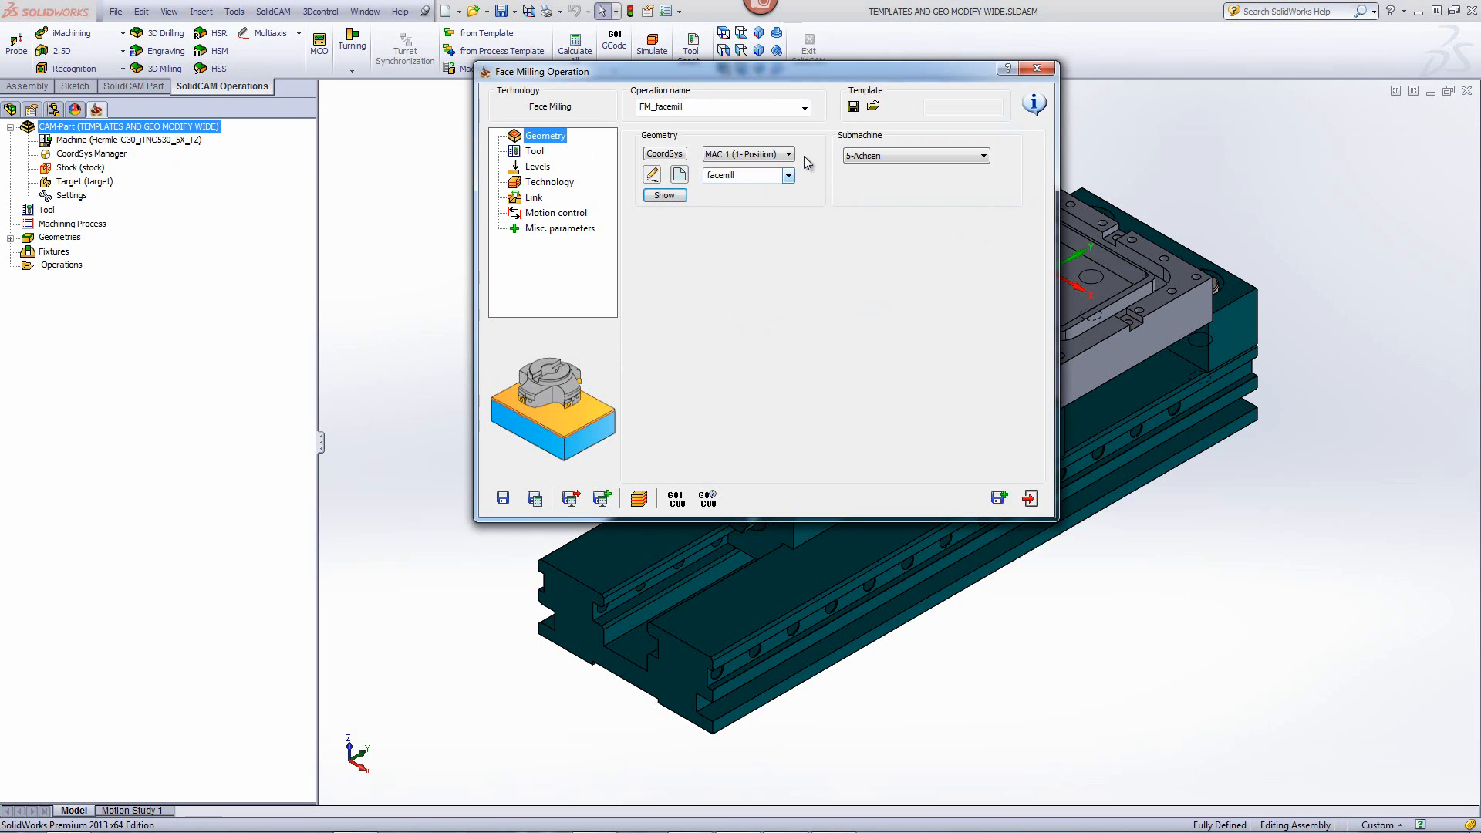
Step: Load the "FM hatch 100mm" template into the face milling operation
left_click(874, 107)
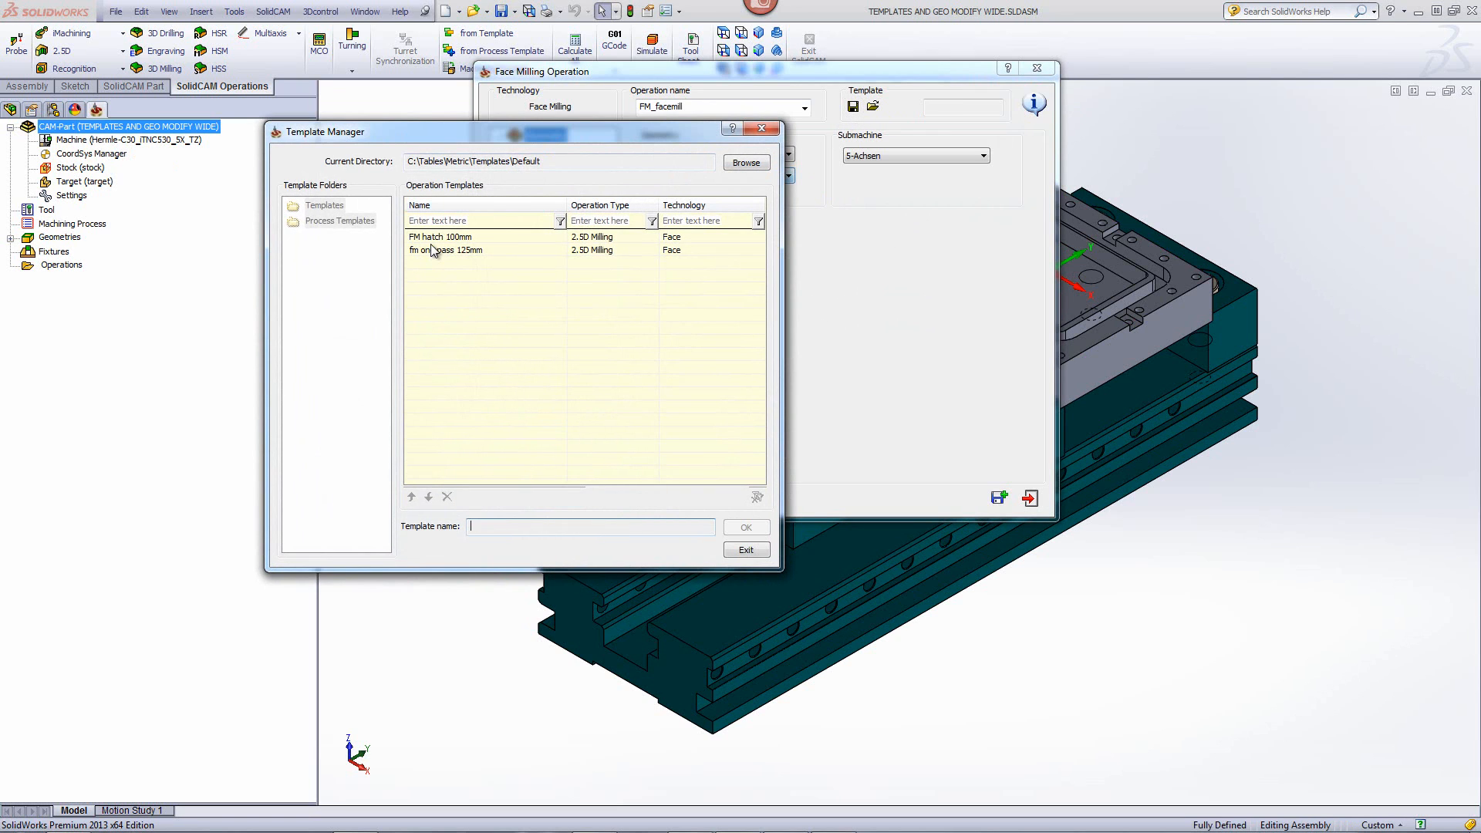
left_click(433, 238)
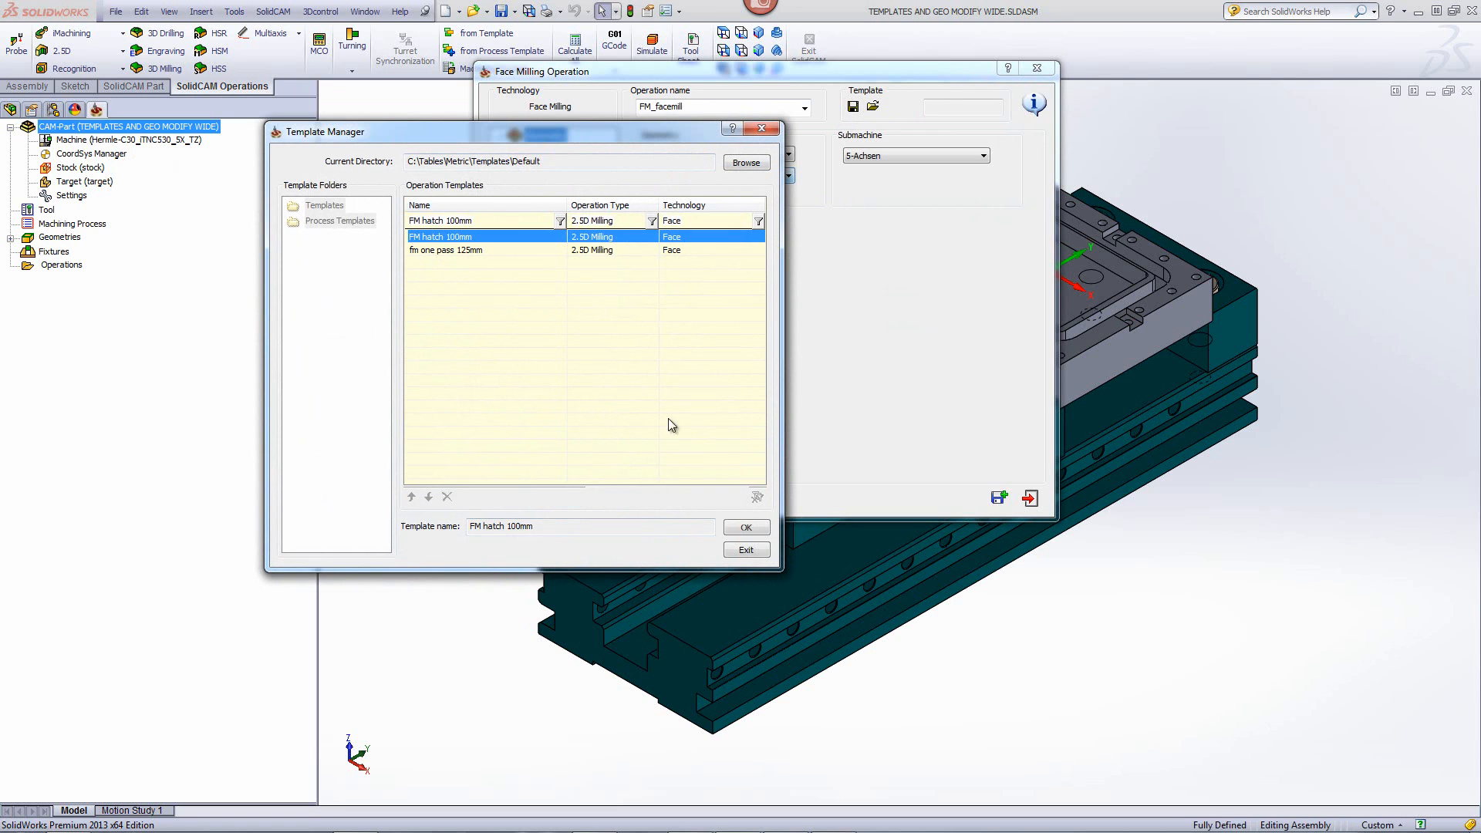
left_click(746, 528)
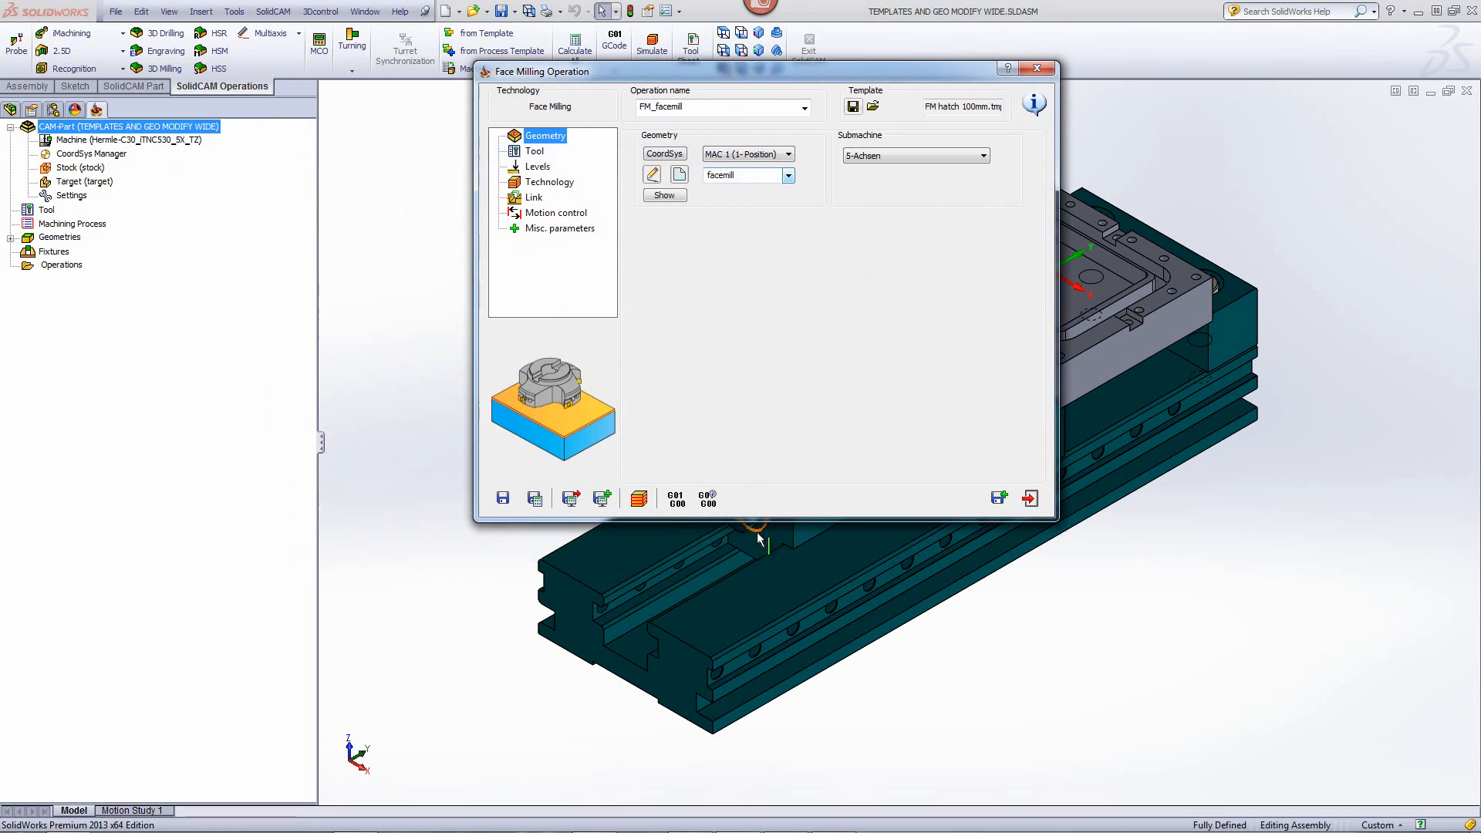
Step: Set the upper level of the hatch face milling operation to 1 and check its technology settings
left_click(540, 167)
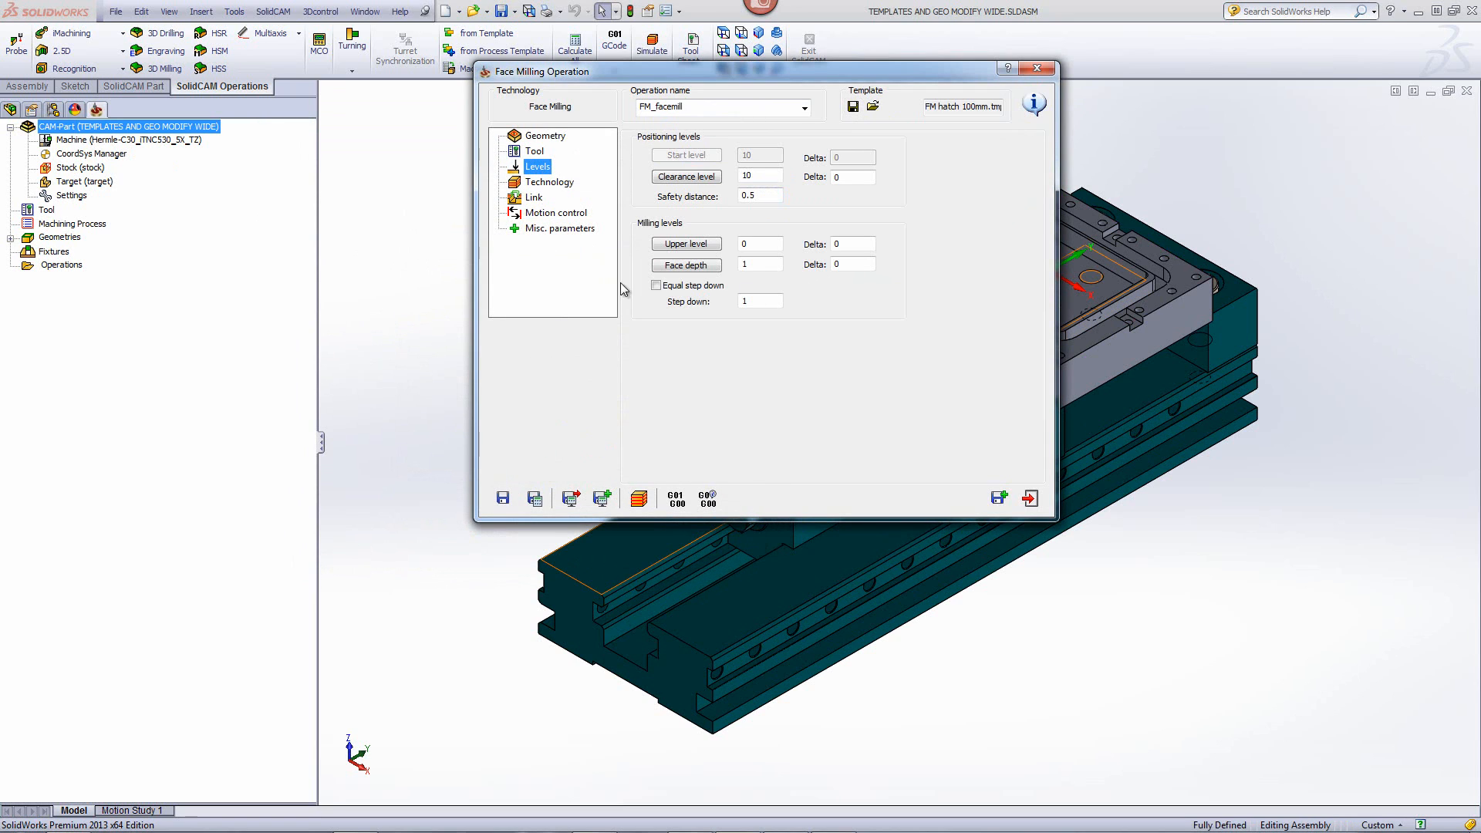
left_click(746, 243)
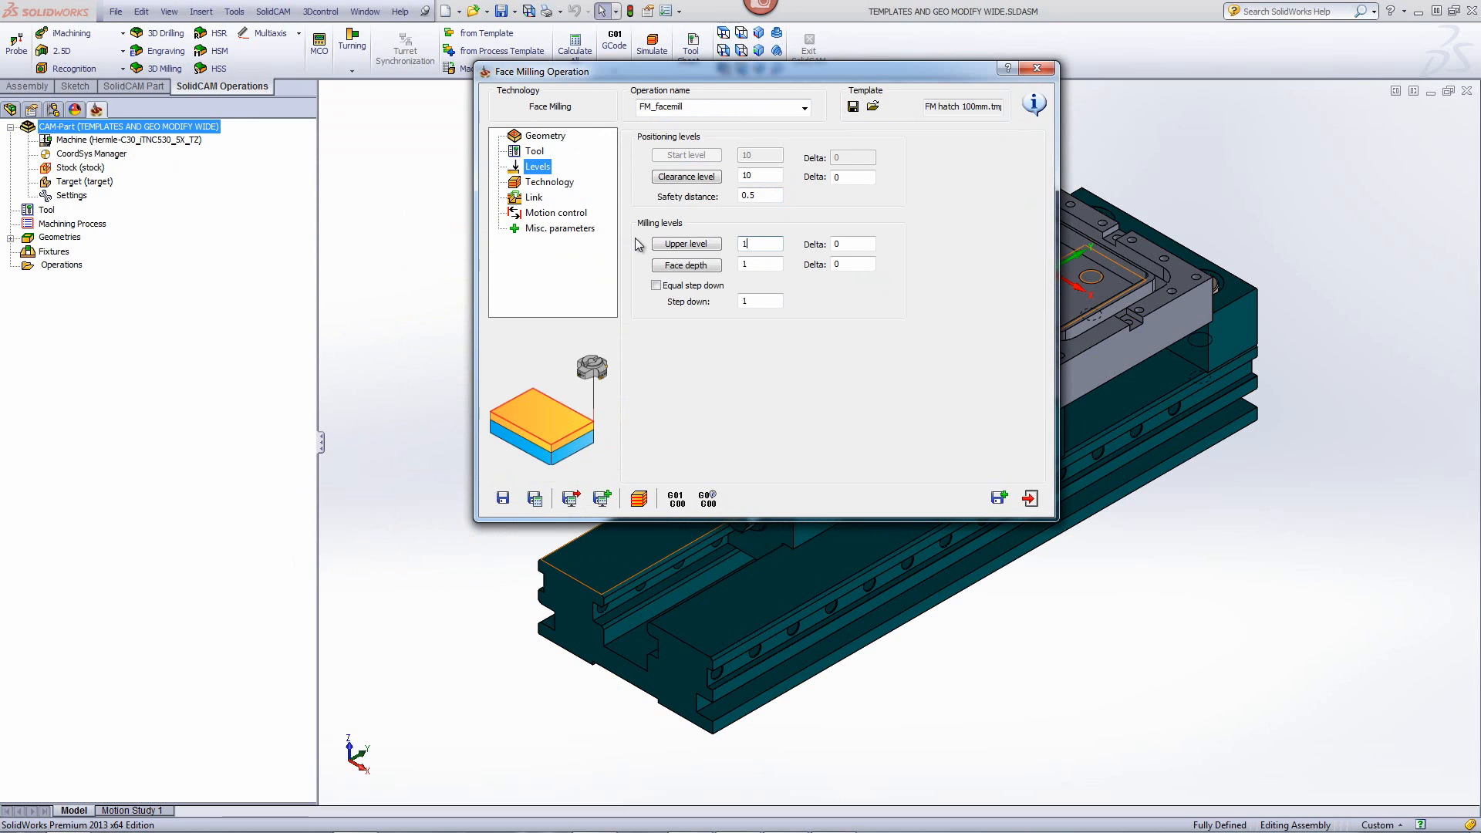
left_click(540, 183)
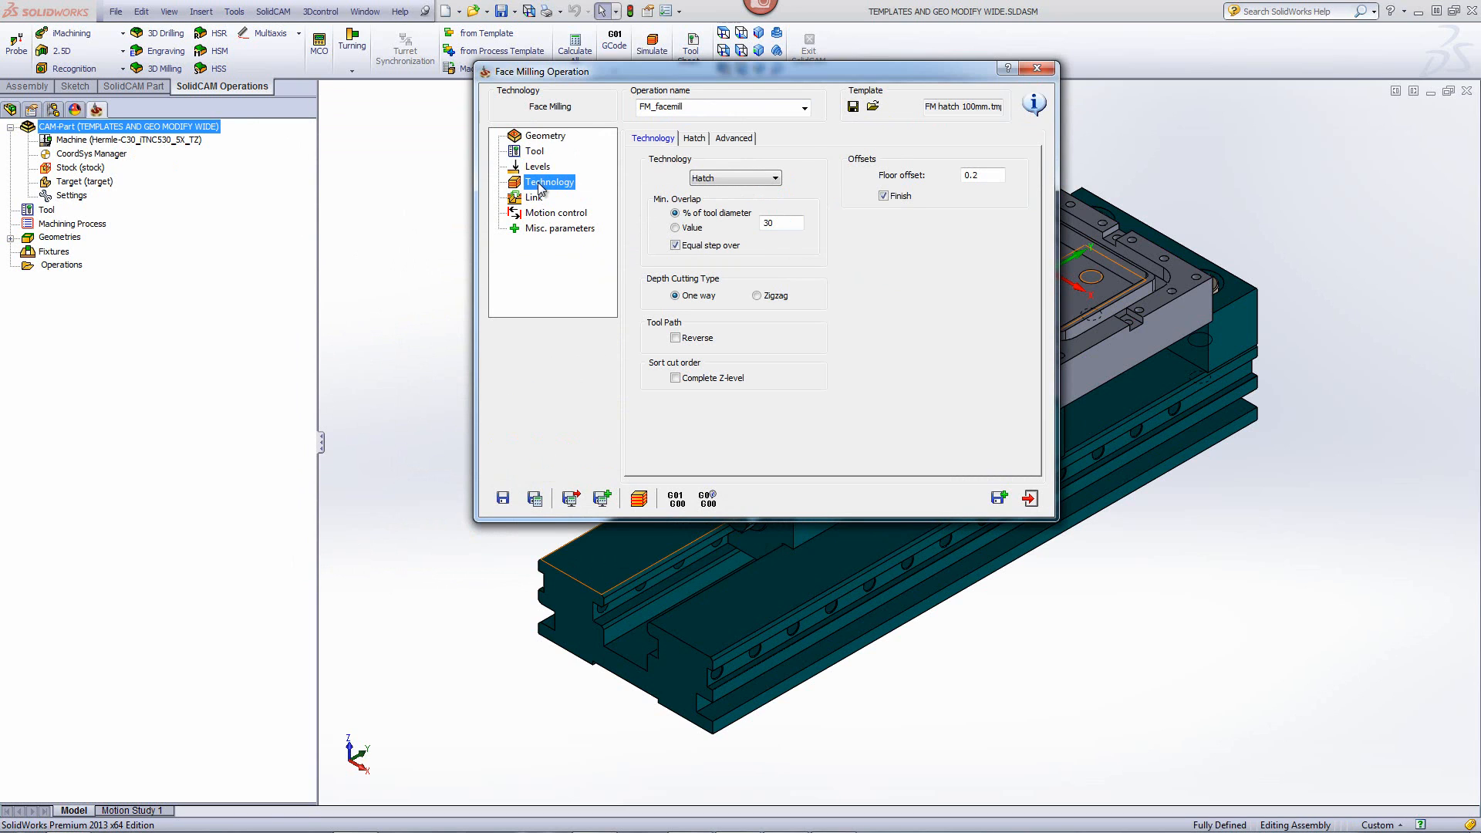
left_click(538, 168)
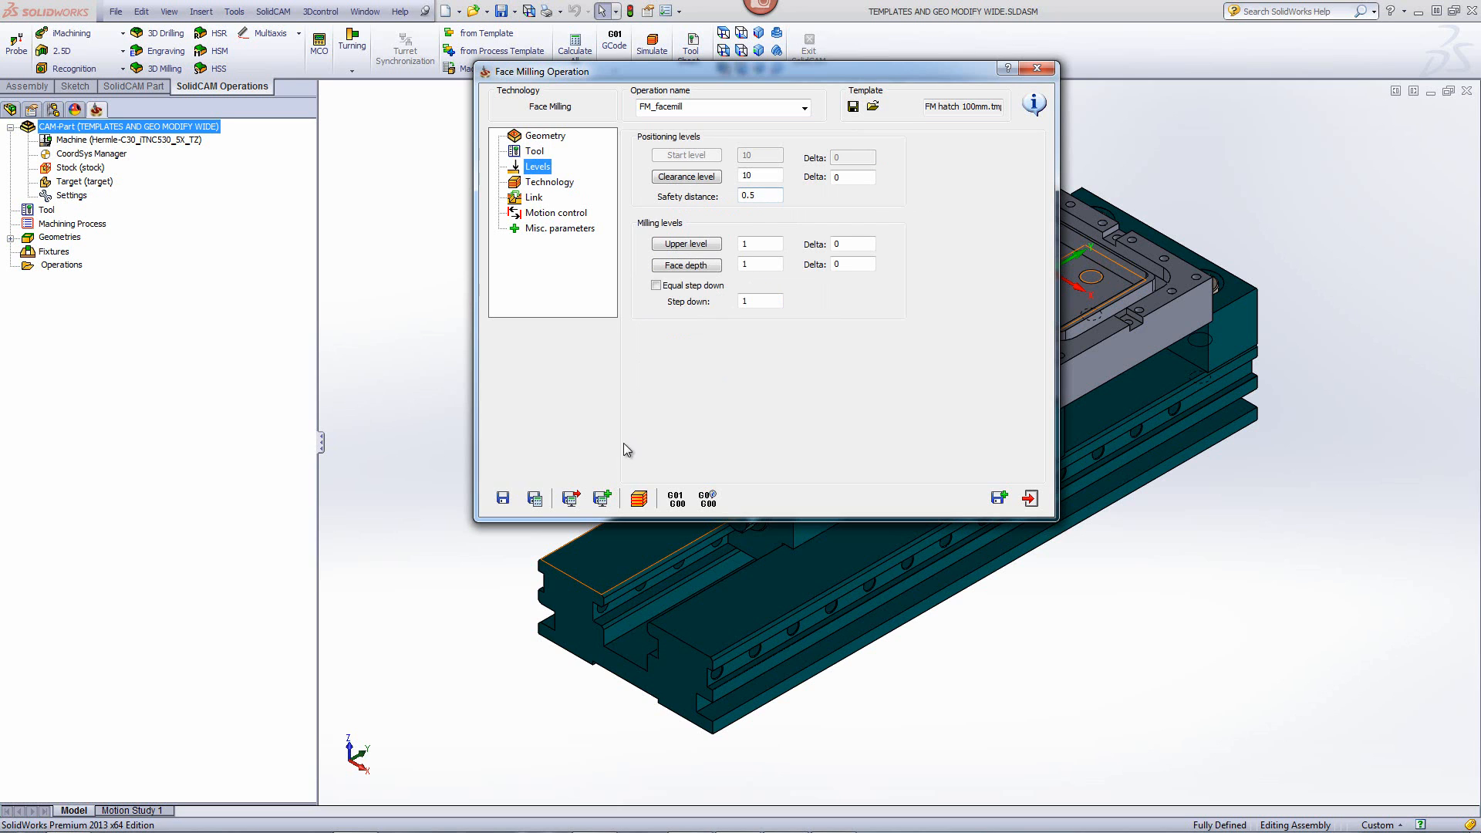
Step: Calculate the hatch face milling operation on the wide part and simulate it in SolidVerify
left_click(638, 500)
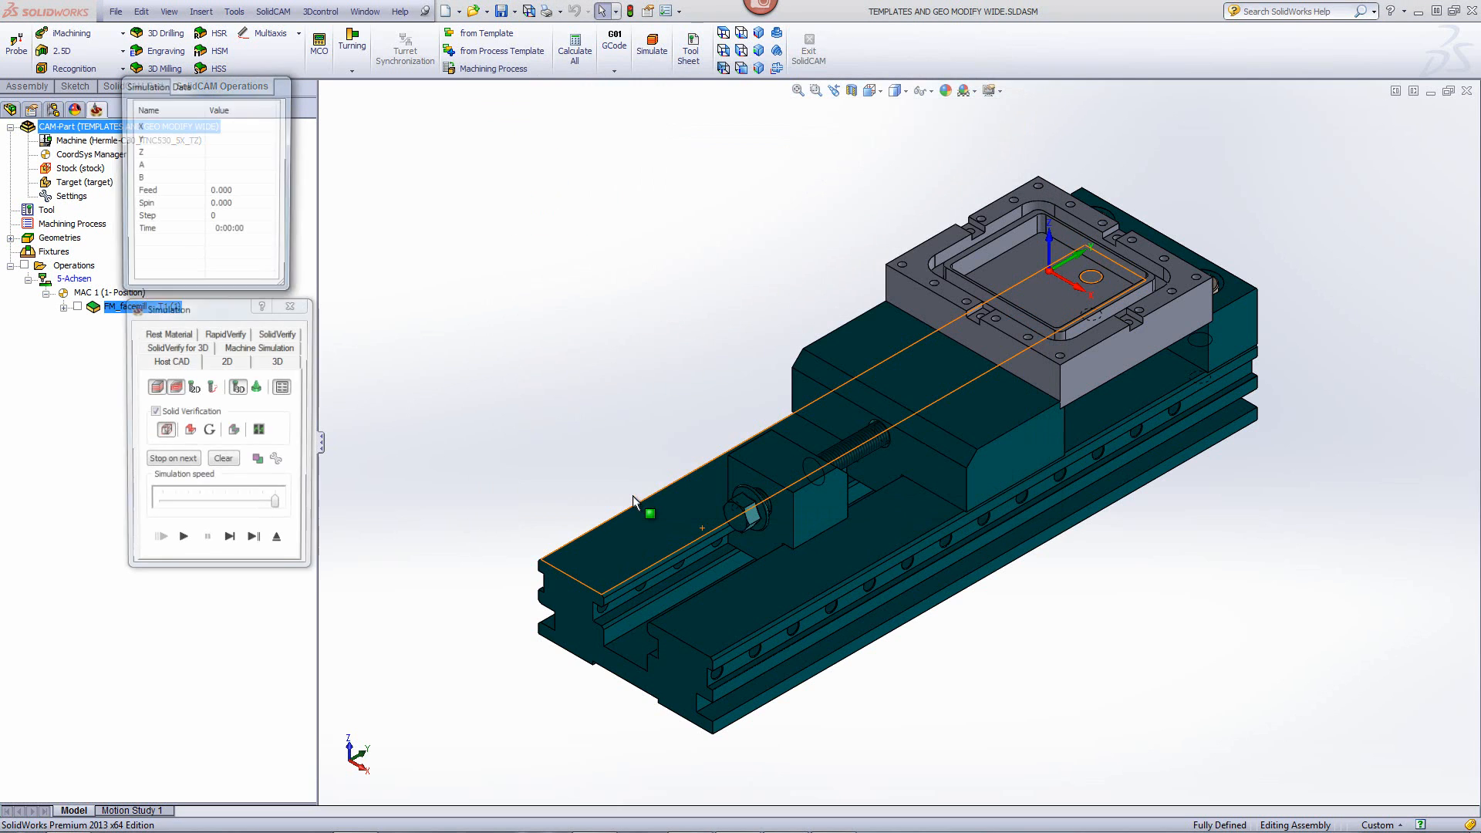
left_click(279, 333)
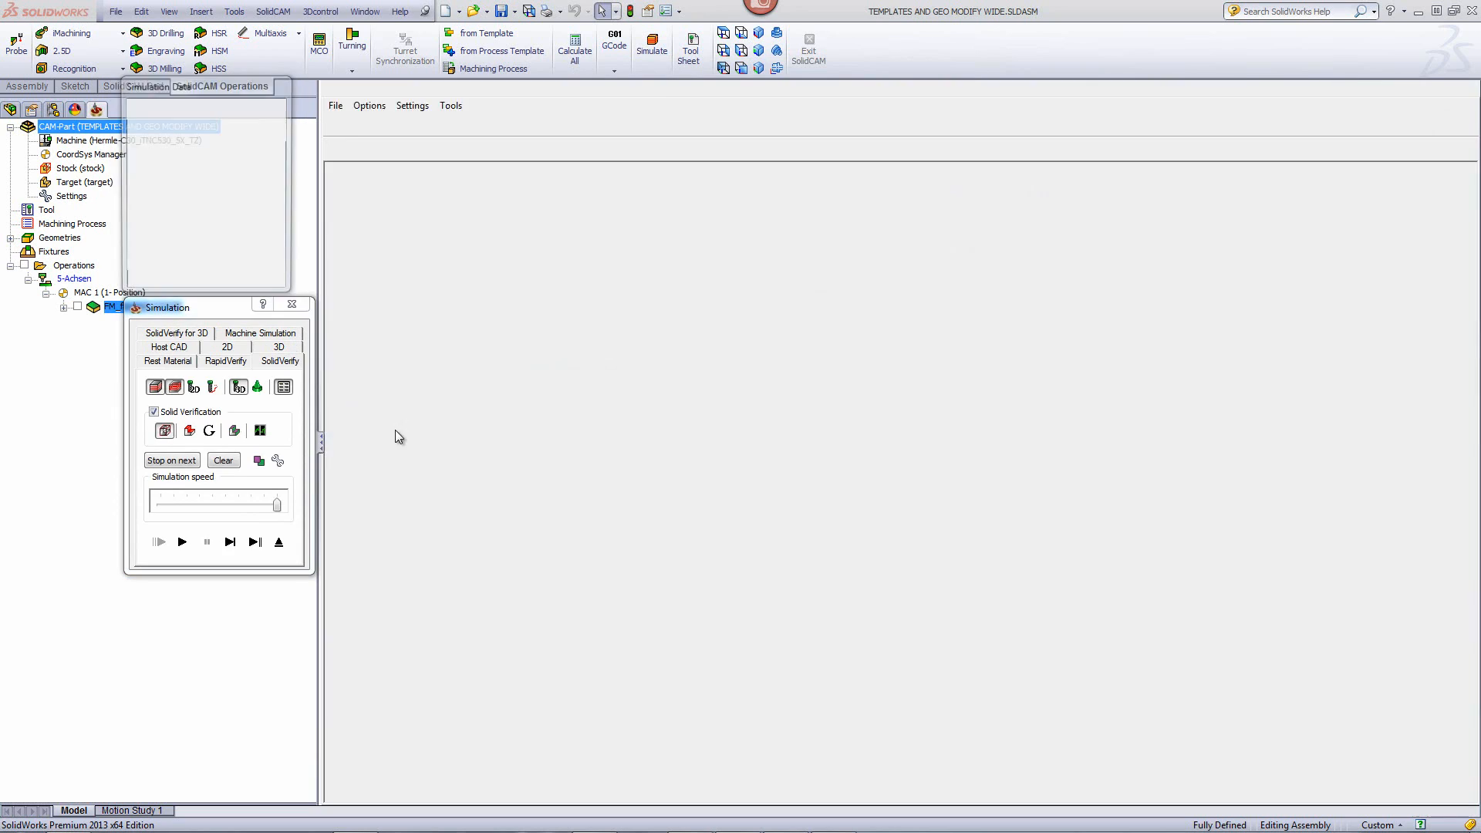
left_click(230, 543)
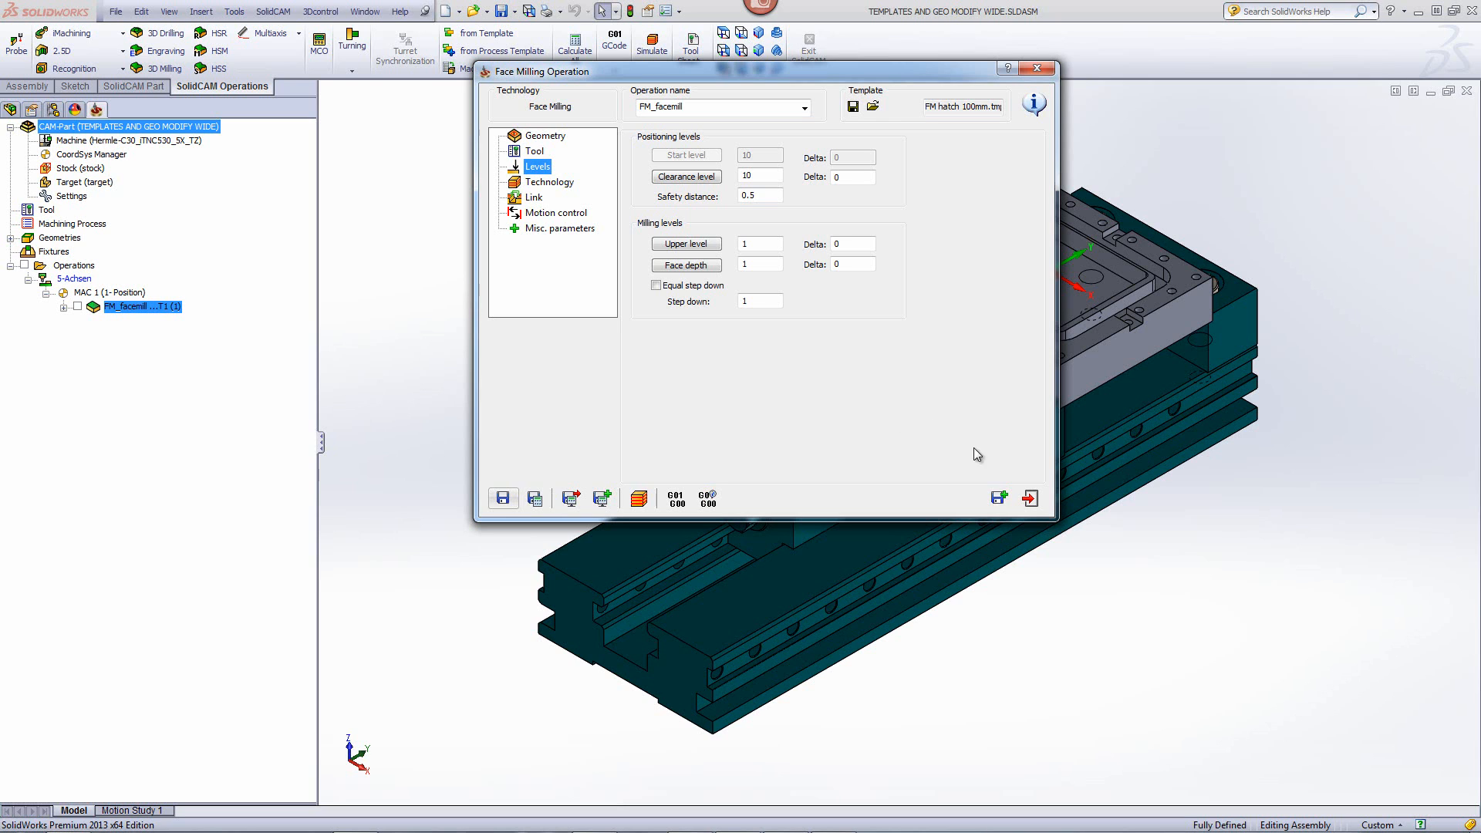
Step: Close the face milling operation and examine the recessed ledge face around the pocket
left_click(1029, 500)
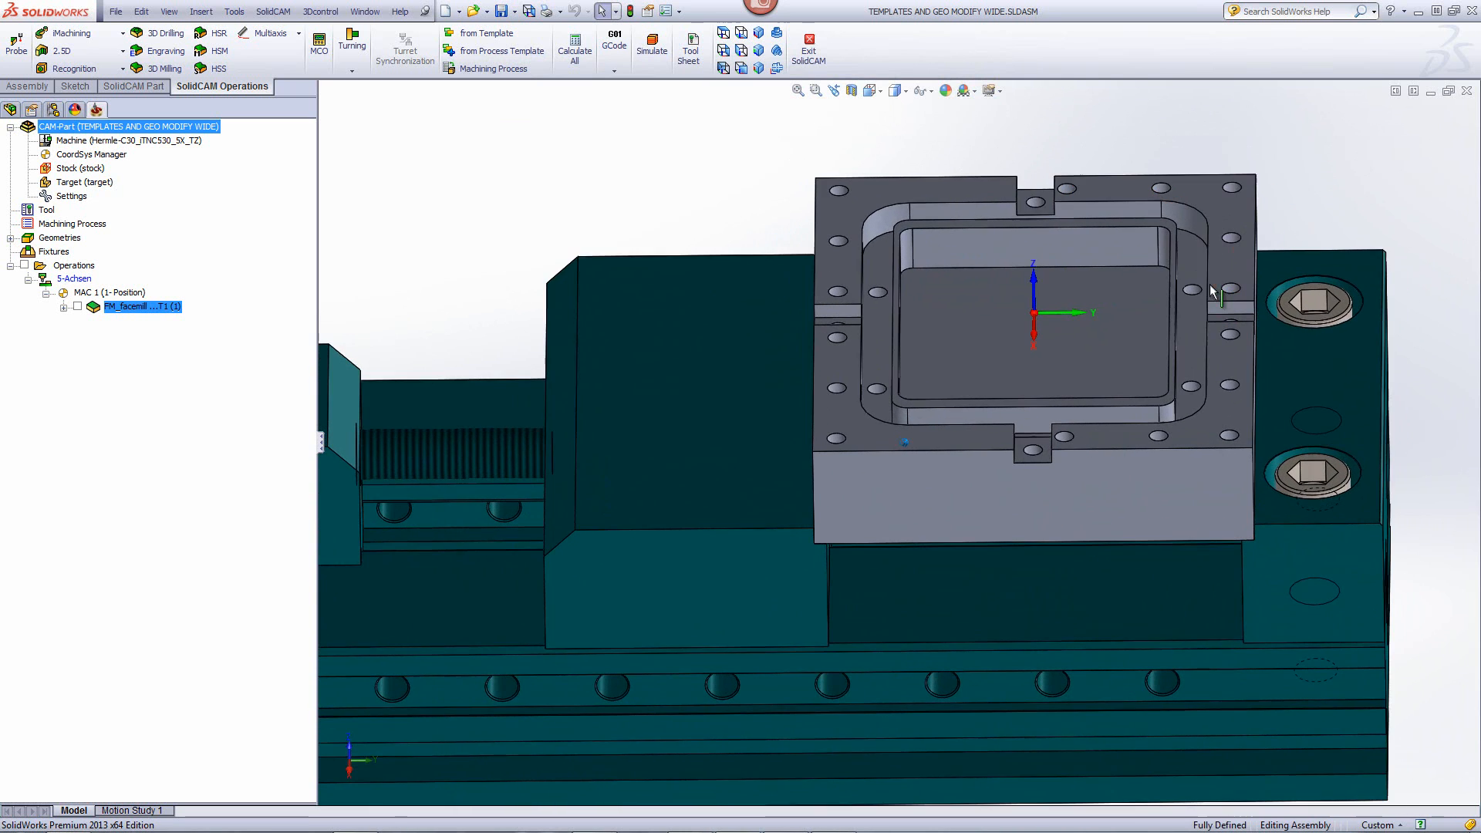
left_click(1189, 259)
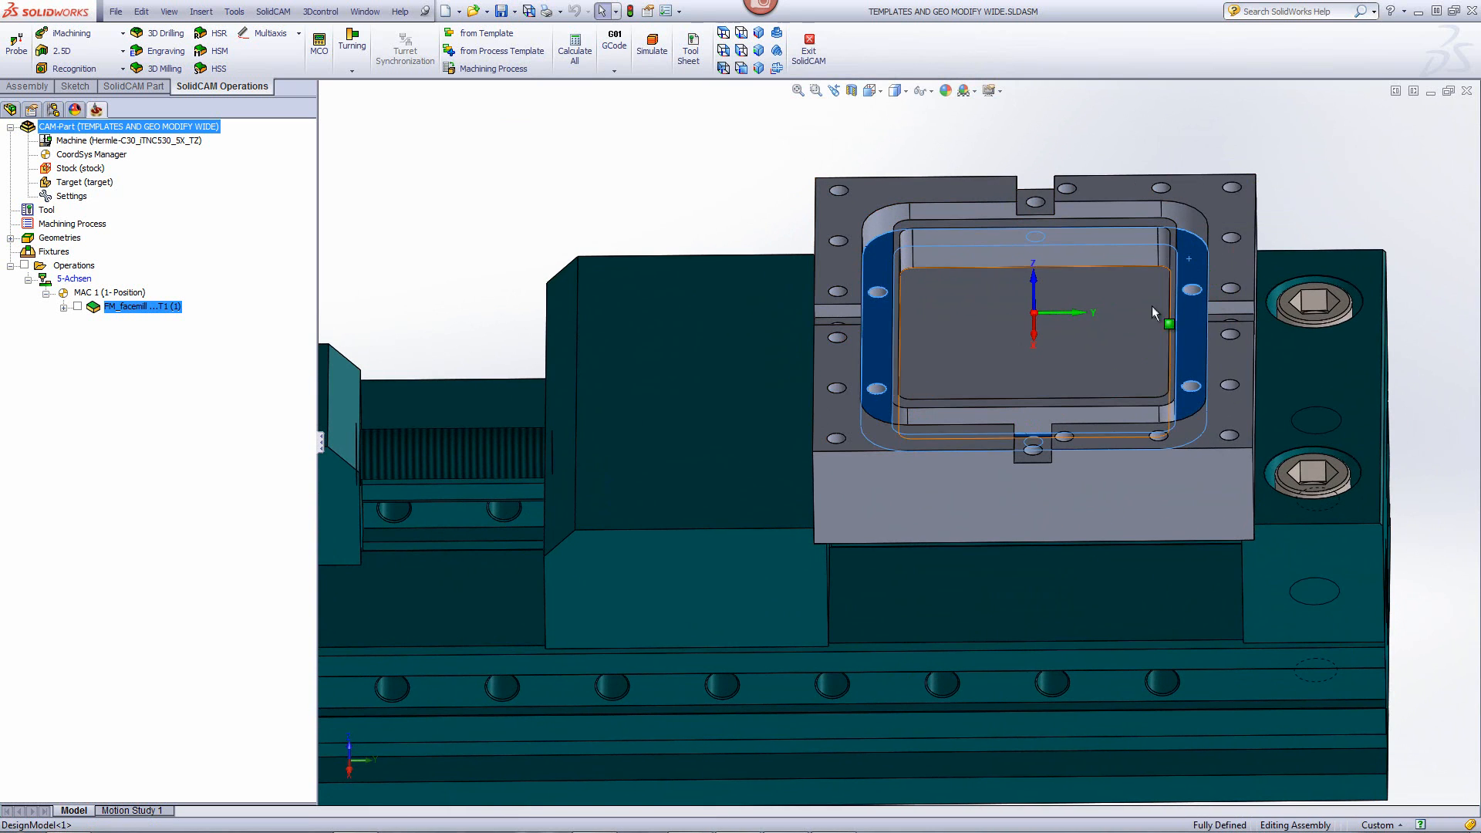
left_click(1186, 254)
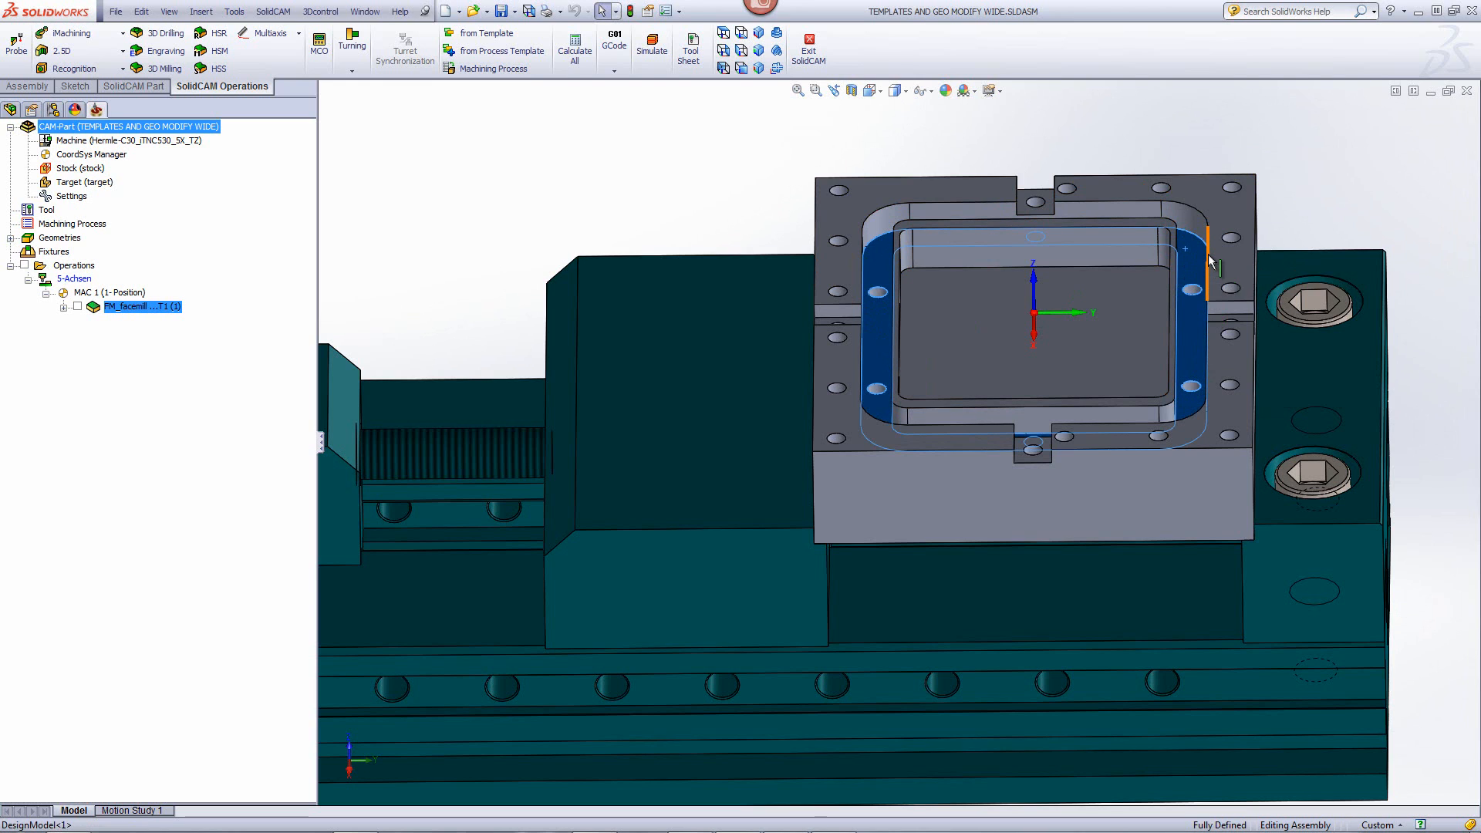
left_click(764, 200)
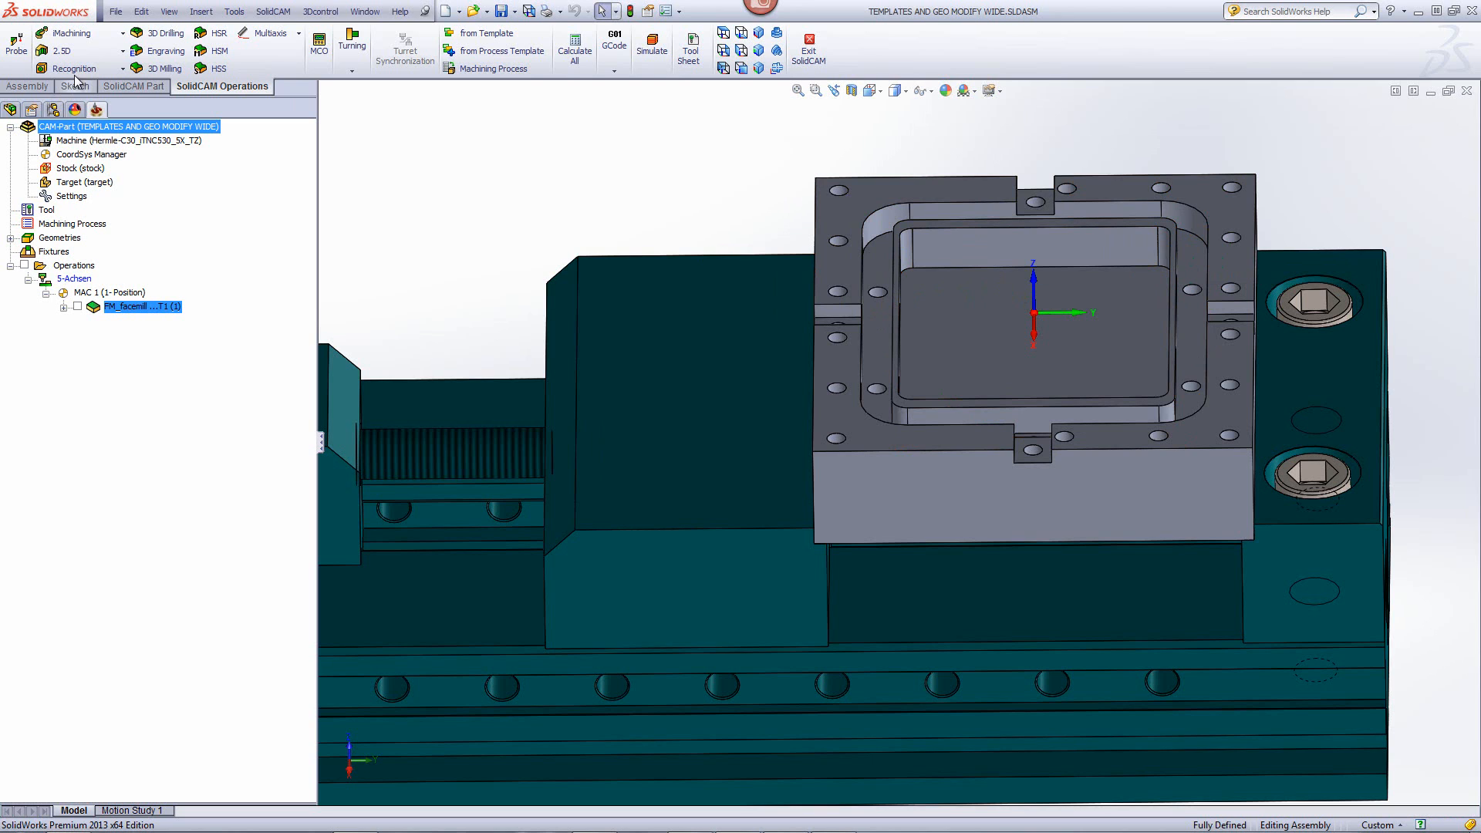
Step: Start a 2.5D profile operation with new geometry and chain the ledge's outer edge using Auto-constant Z
left_click(91, 51)
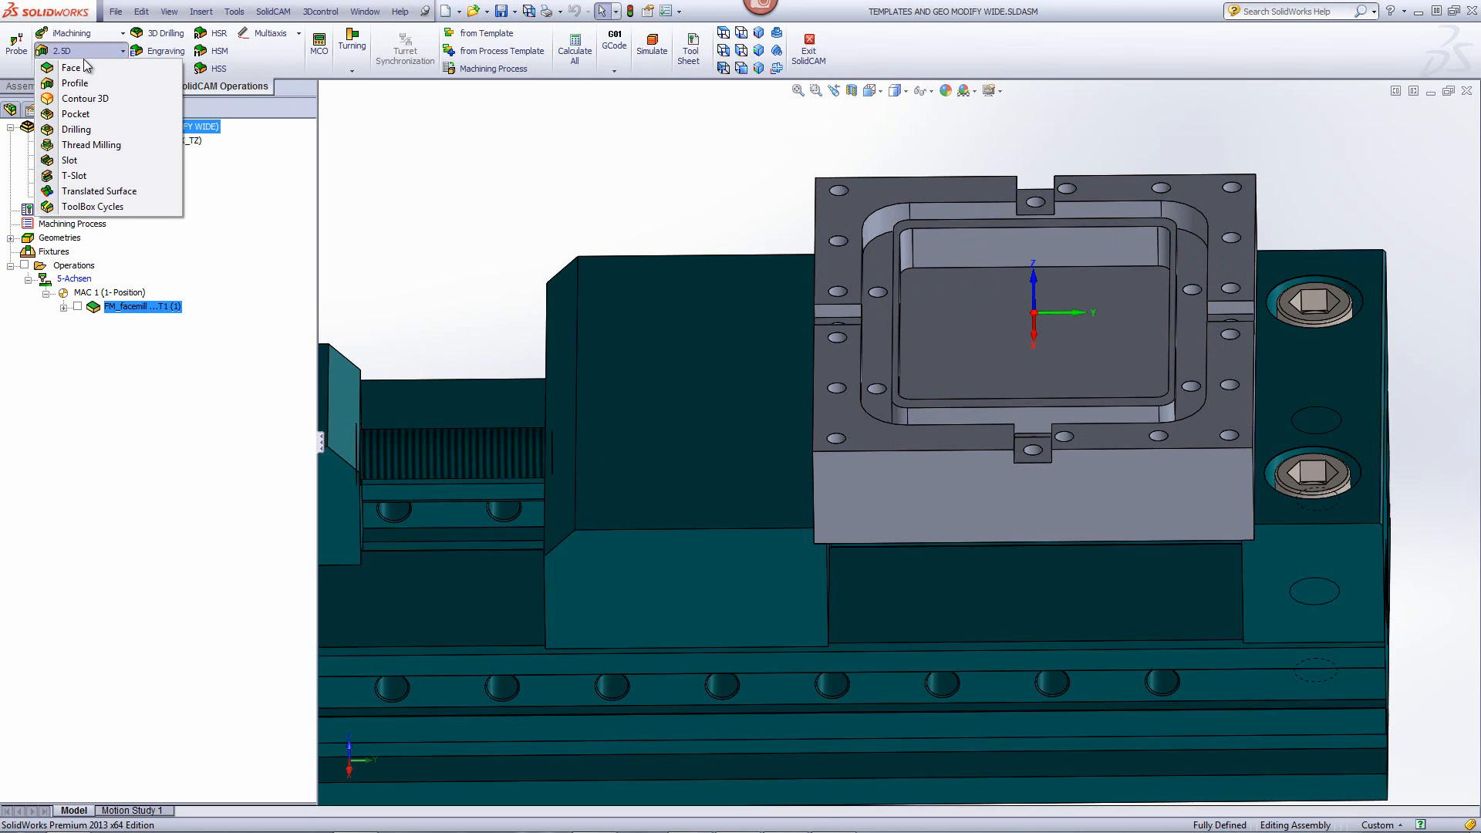
left_click(78, 83)
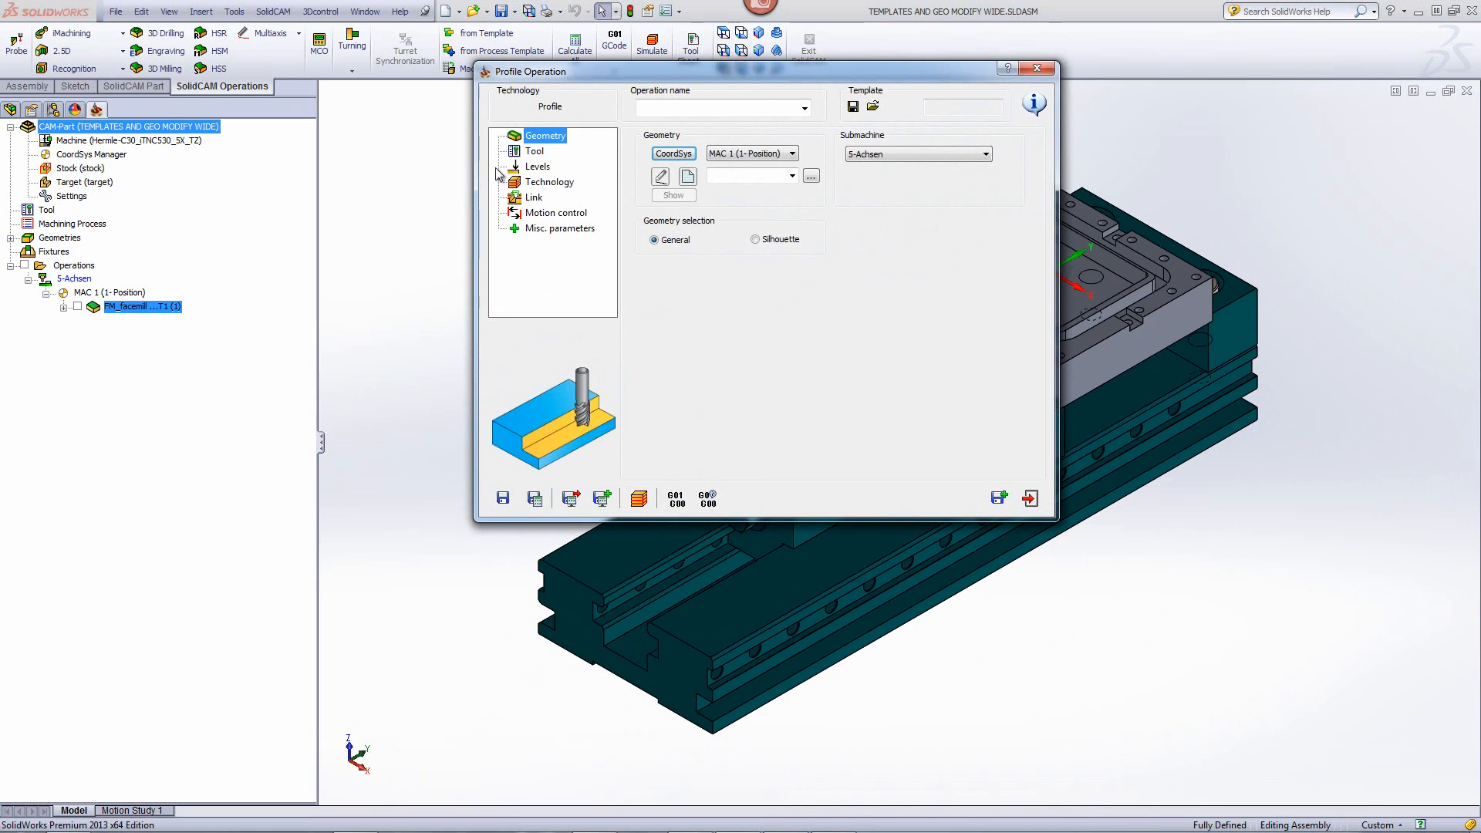
left_click(686, 178)
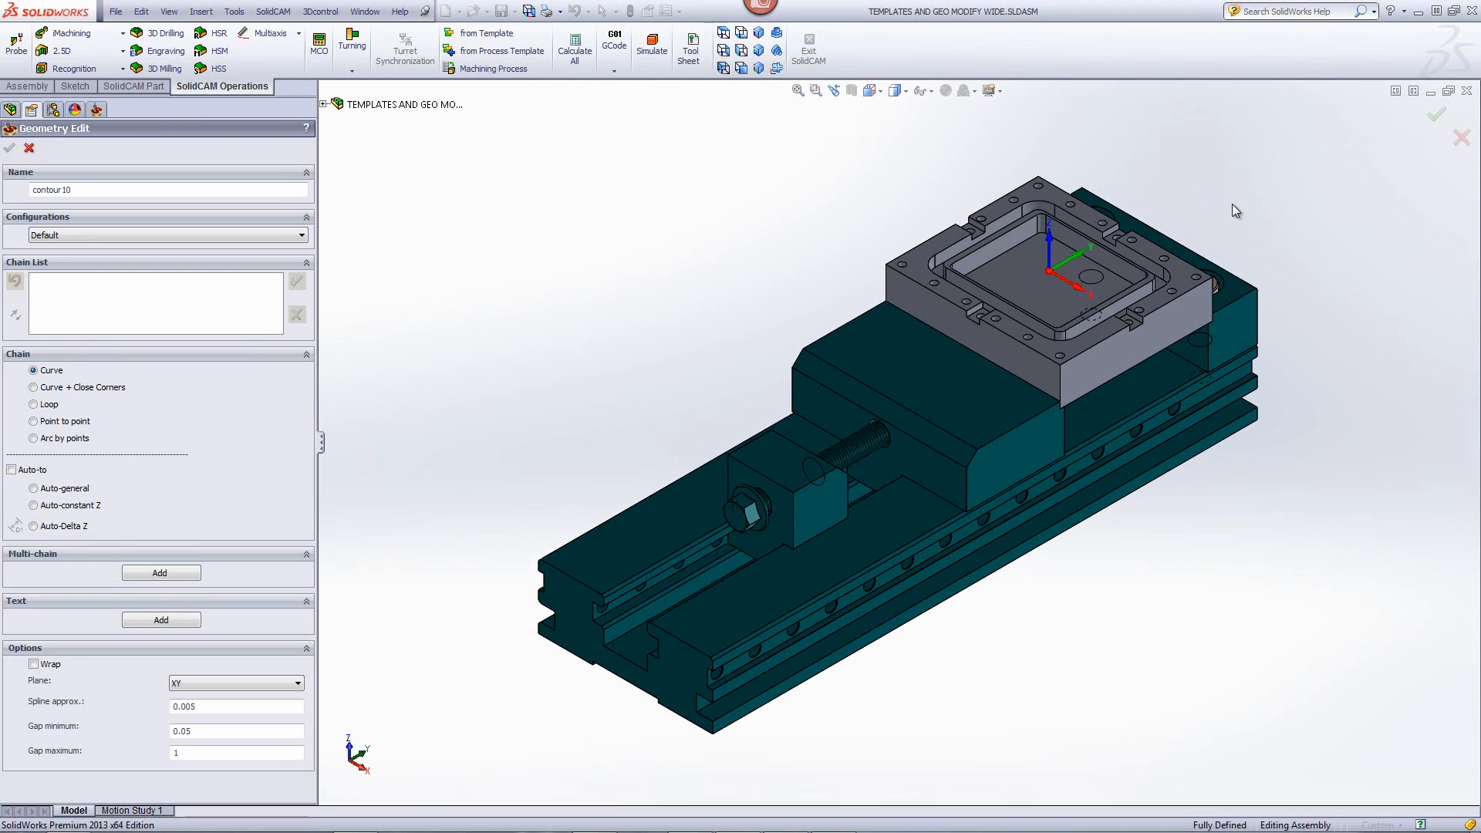
scroll(1253, 224, "down", 4)
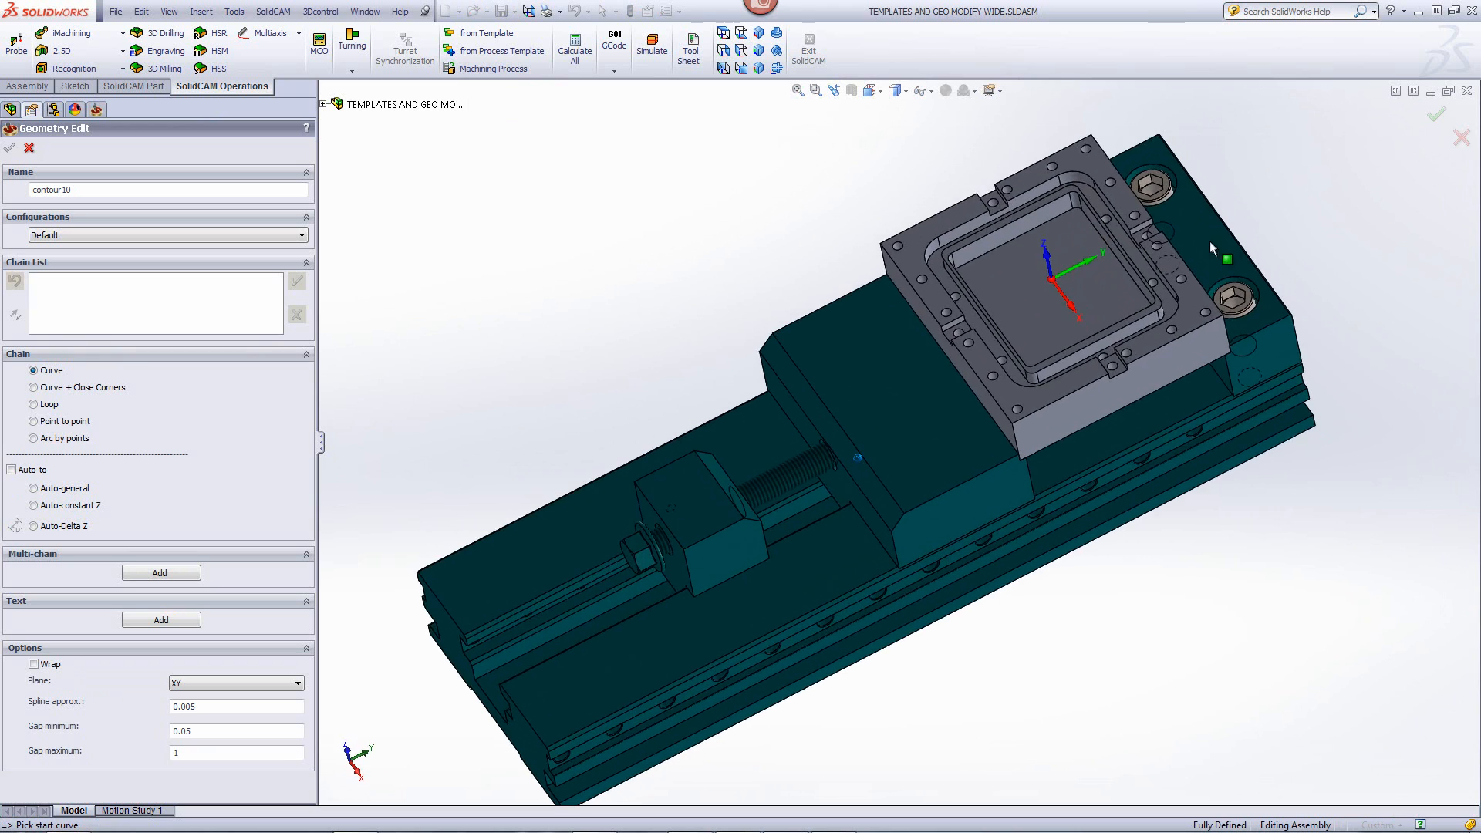
left_click(1204, 301)
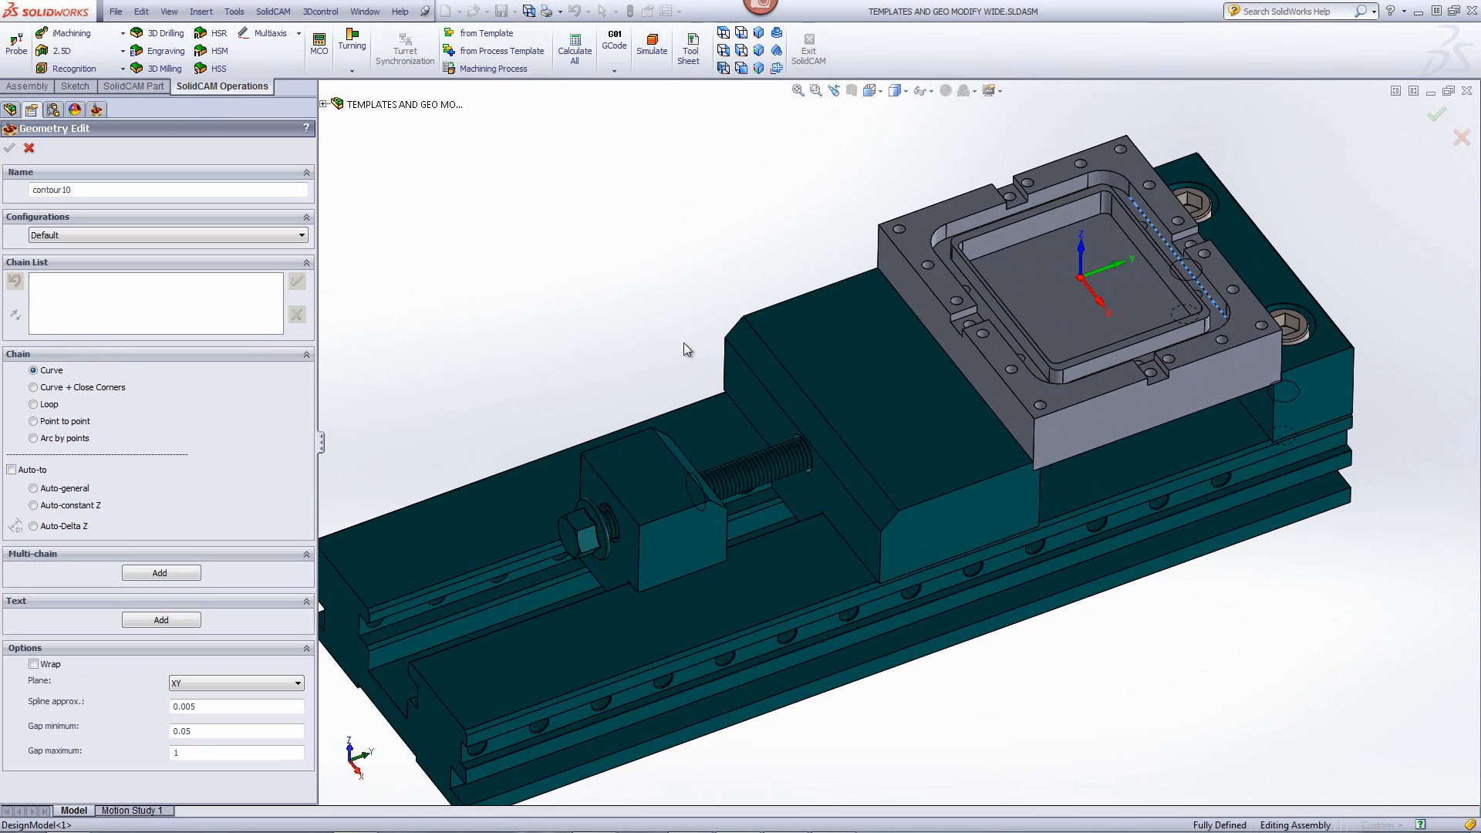
left_click(34, 505)
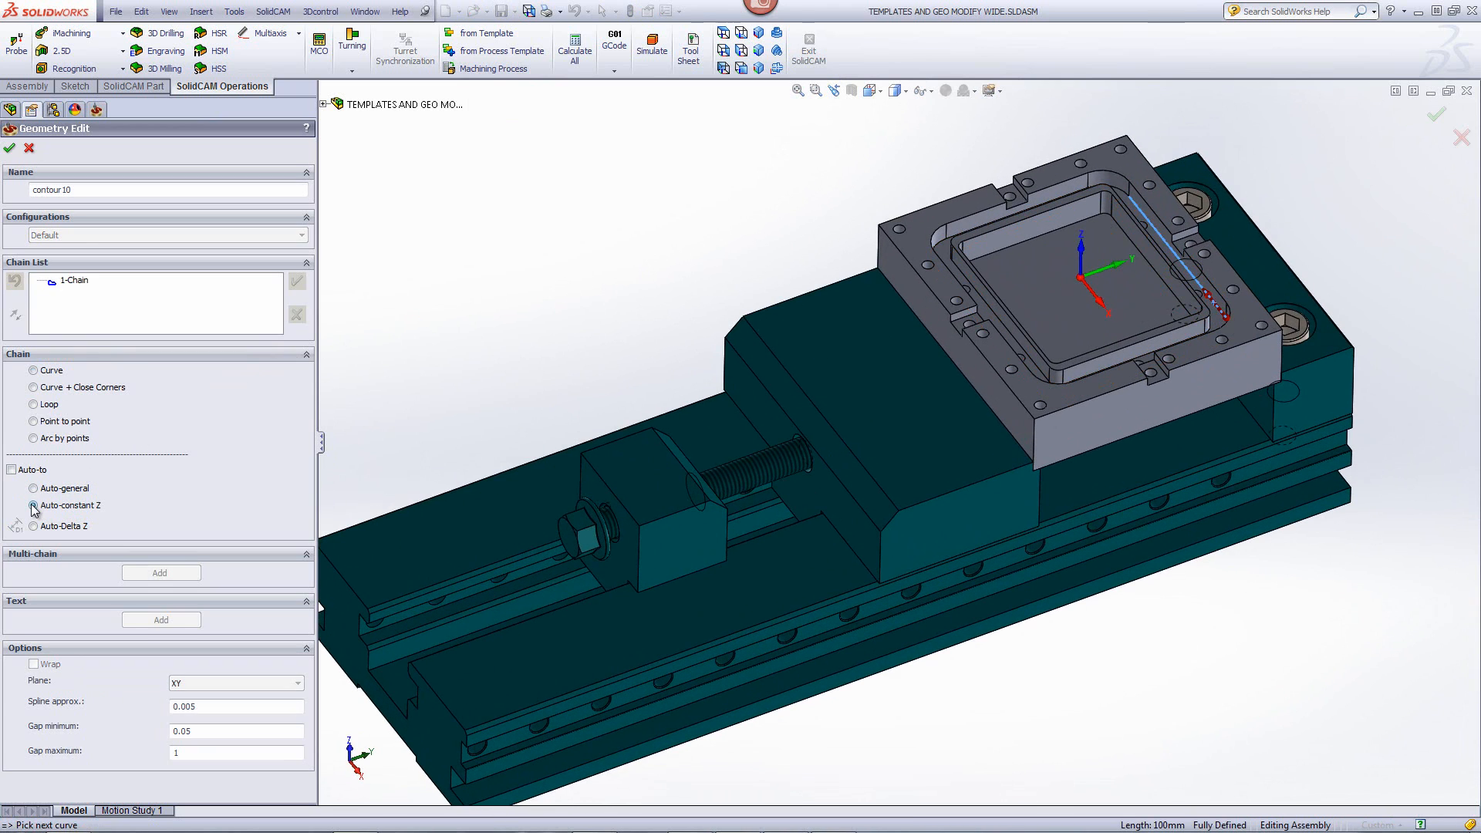
Step: Add the ledge's inner edge as a second chain with Auto-constant Z and accept the profile geometry
middle_click_drag(1316, 310, 1271, 321)
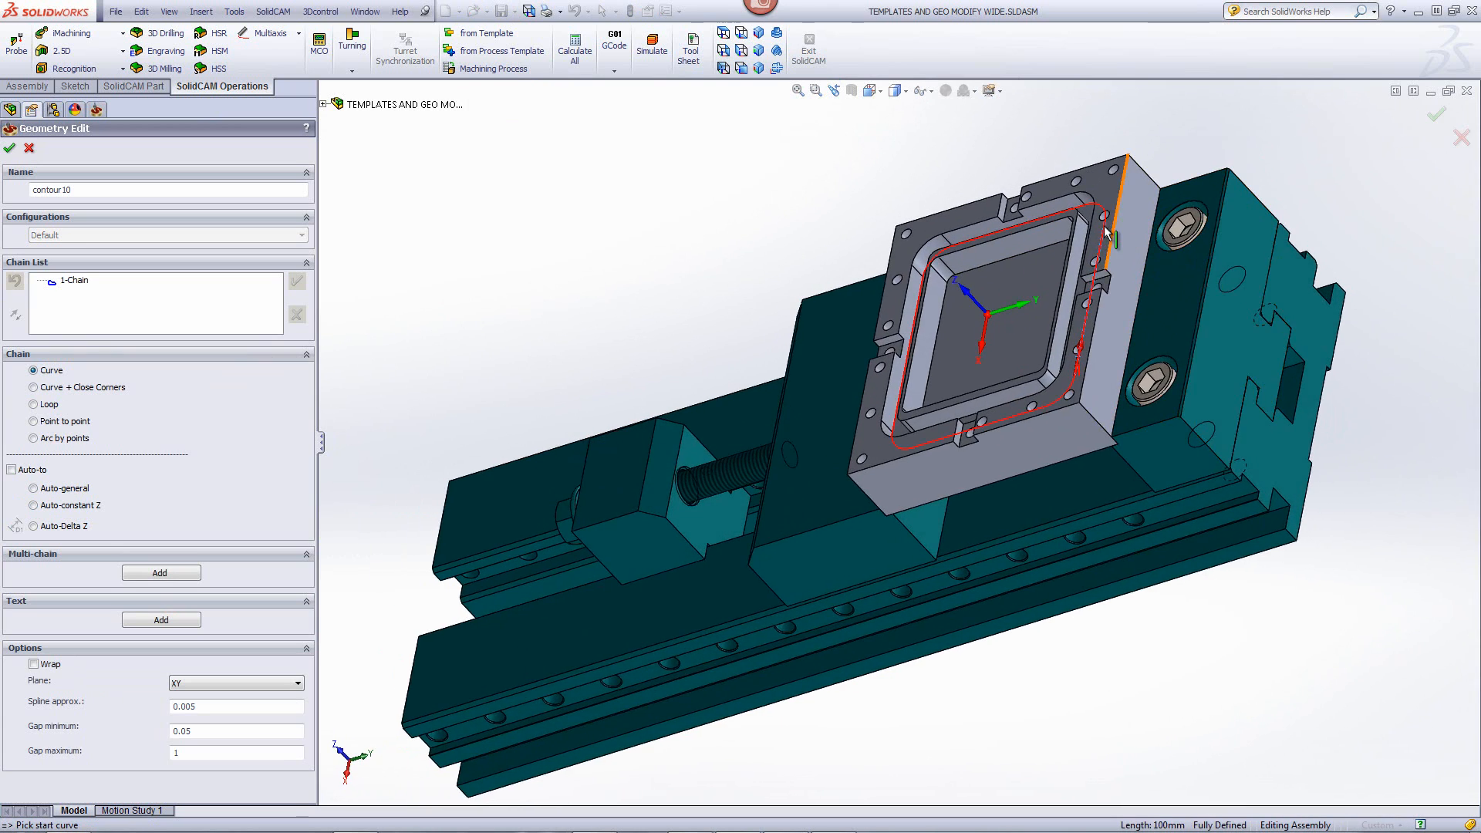
scroll(1105, 230, "down", 4)
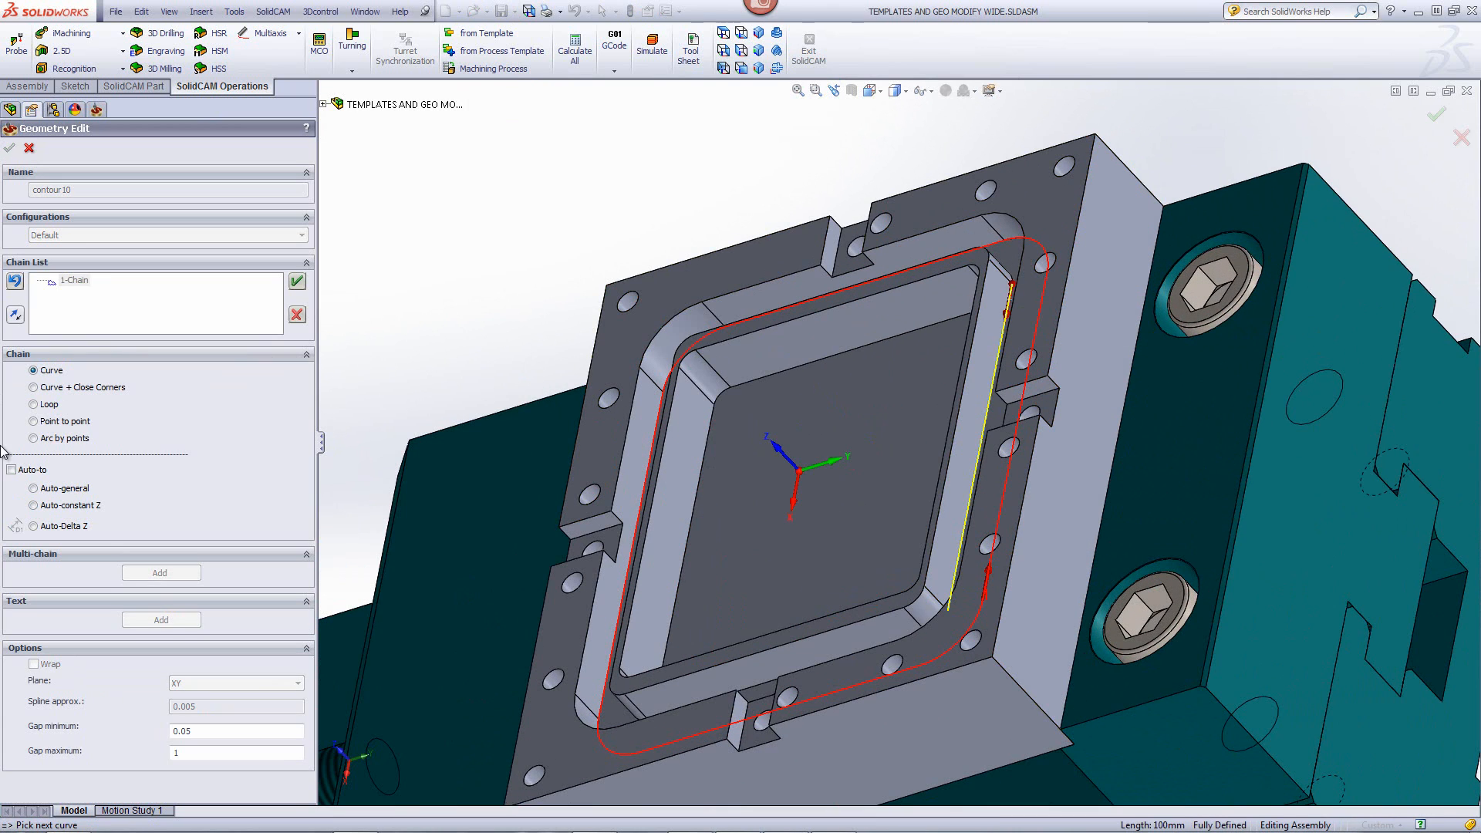
left_click(33, 507)
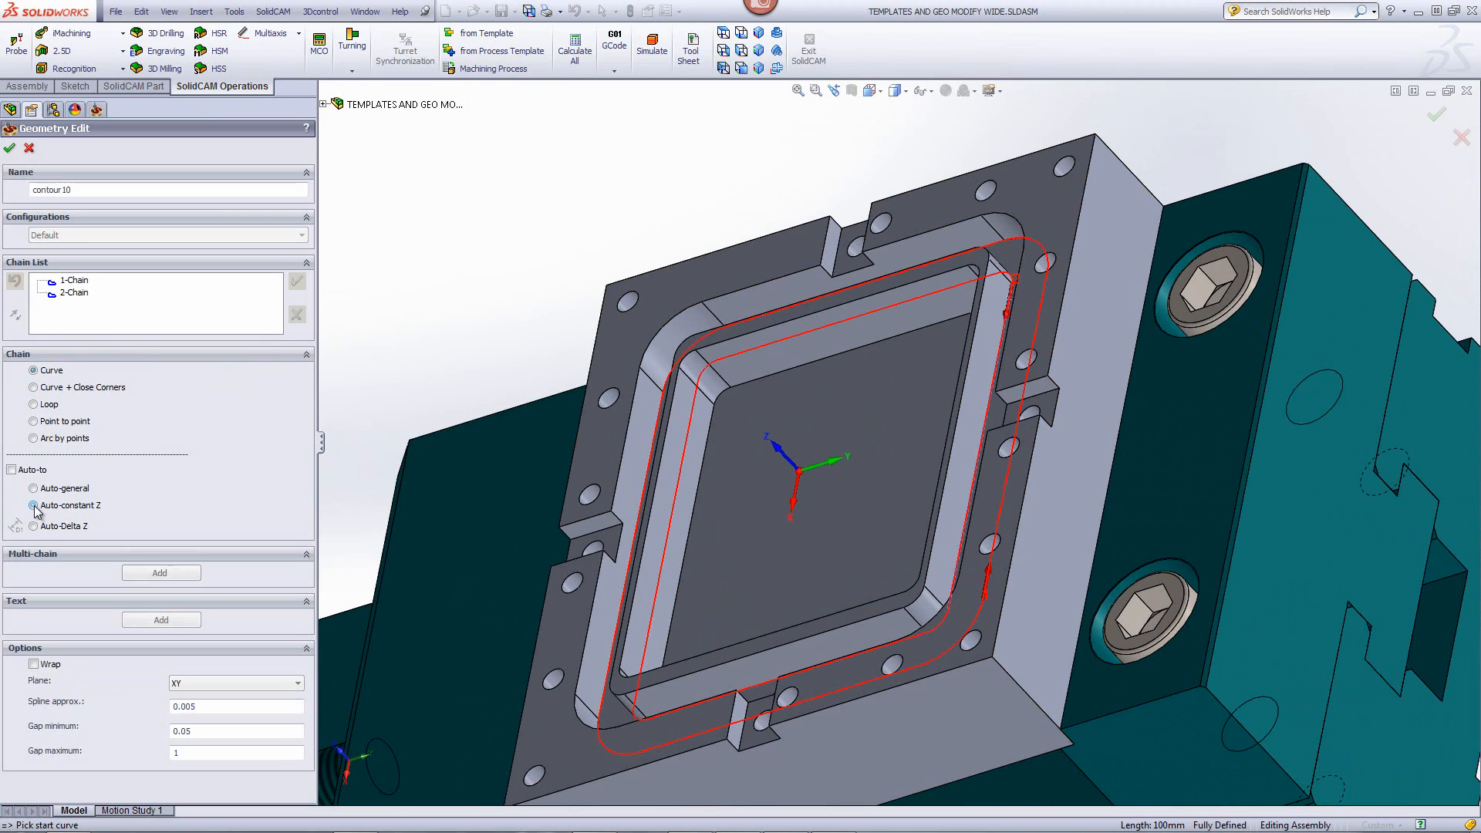
left_click(10, 149)
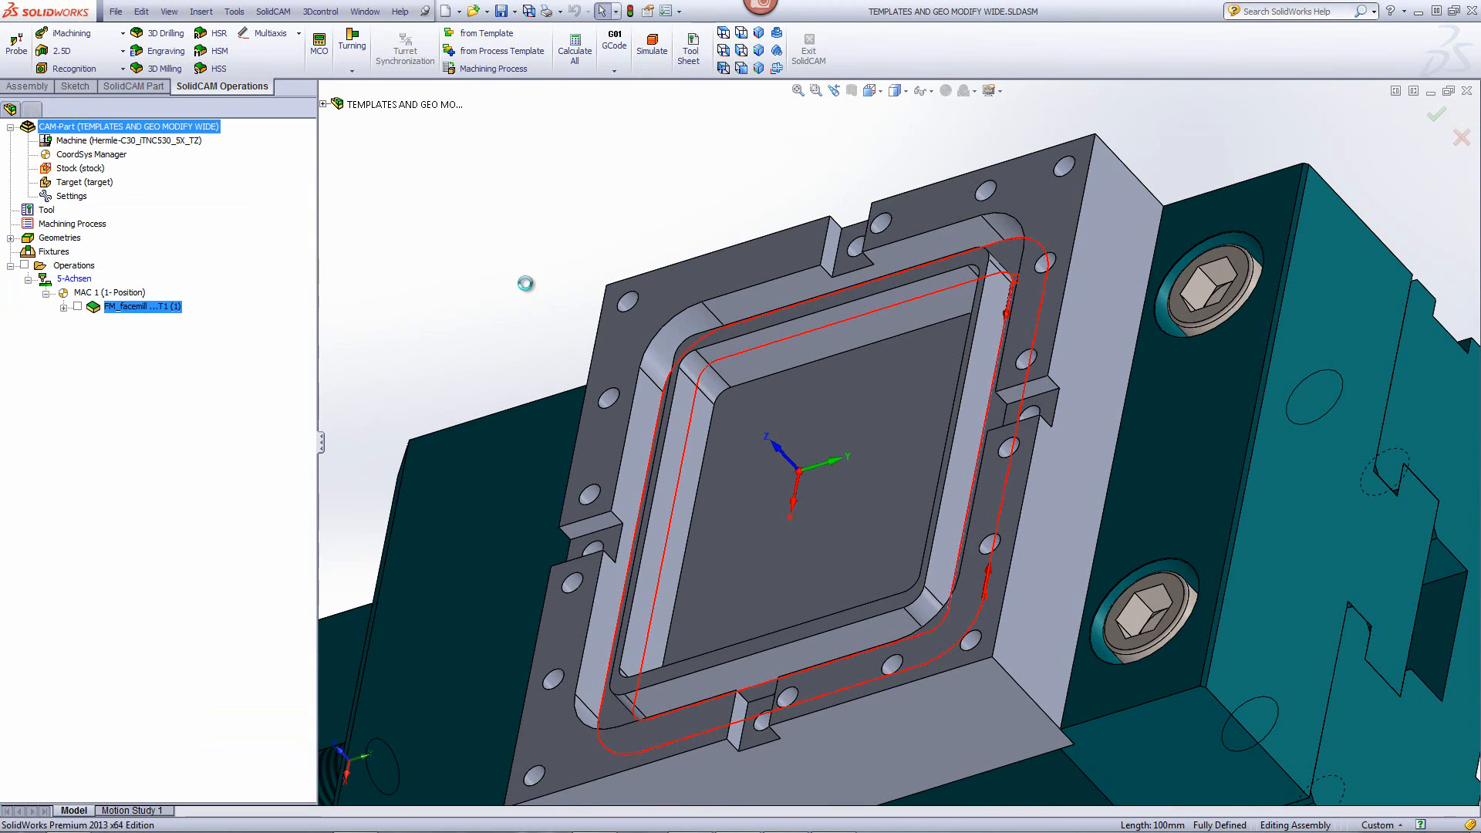
Step: Assign tool number 2, the 8 mm end mill, to the profile operation
left_click(532, 151)
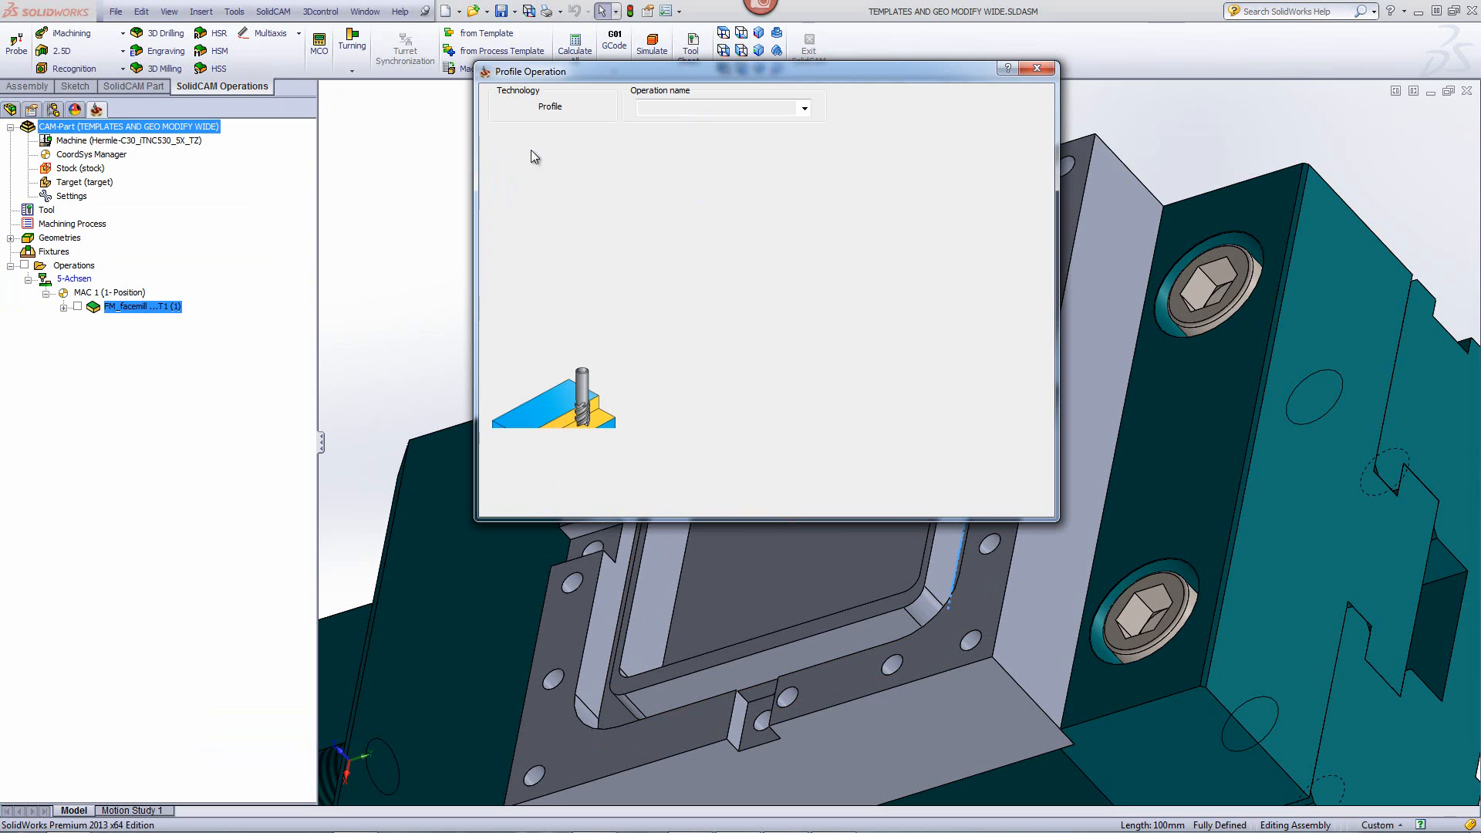
left_click(725, 356)
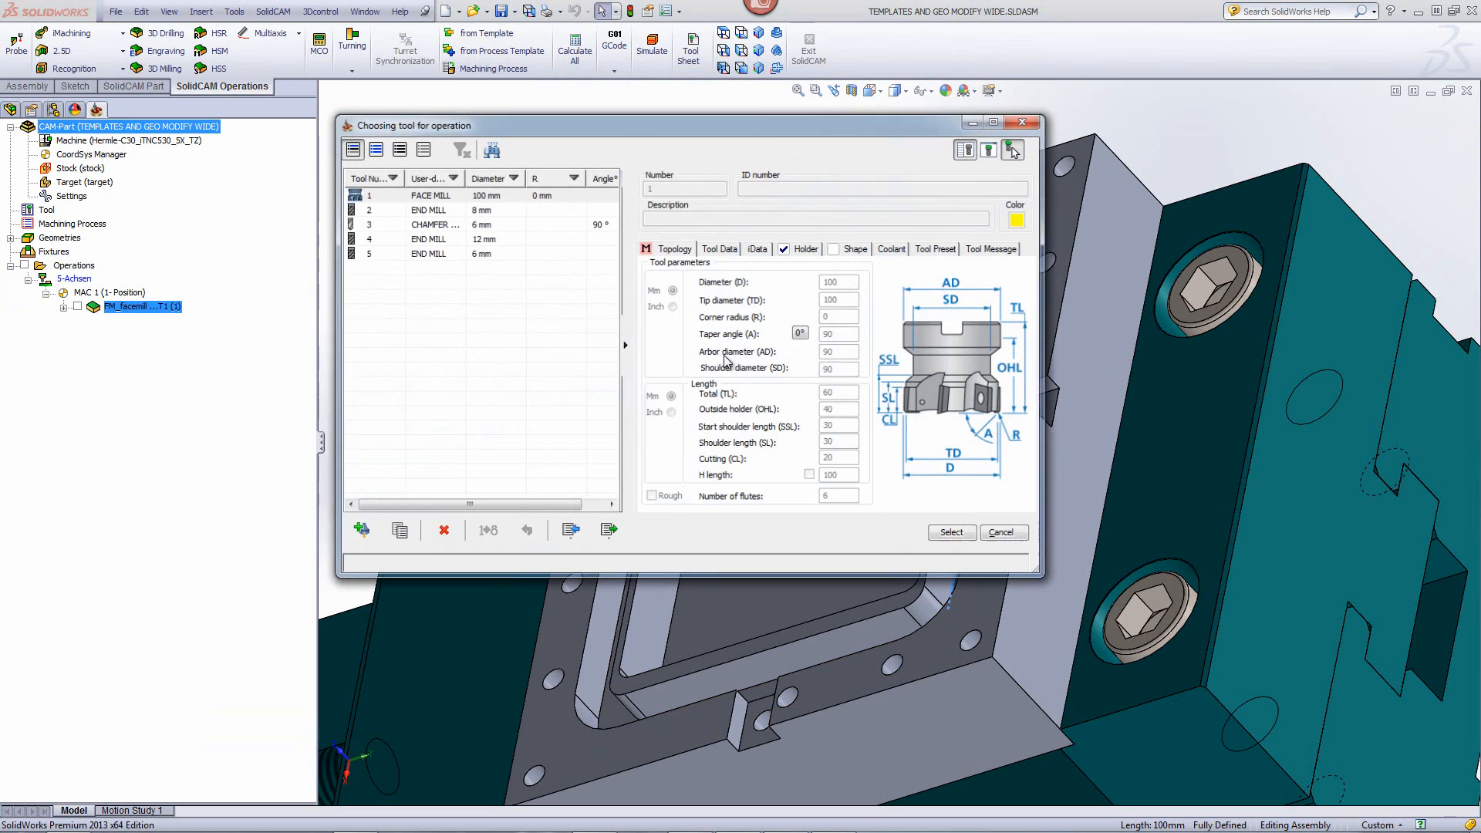
left_click(435, 211)
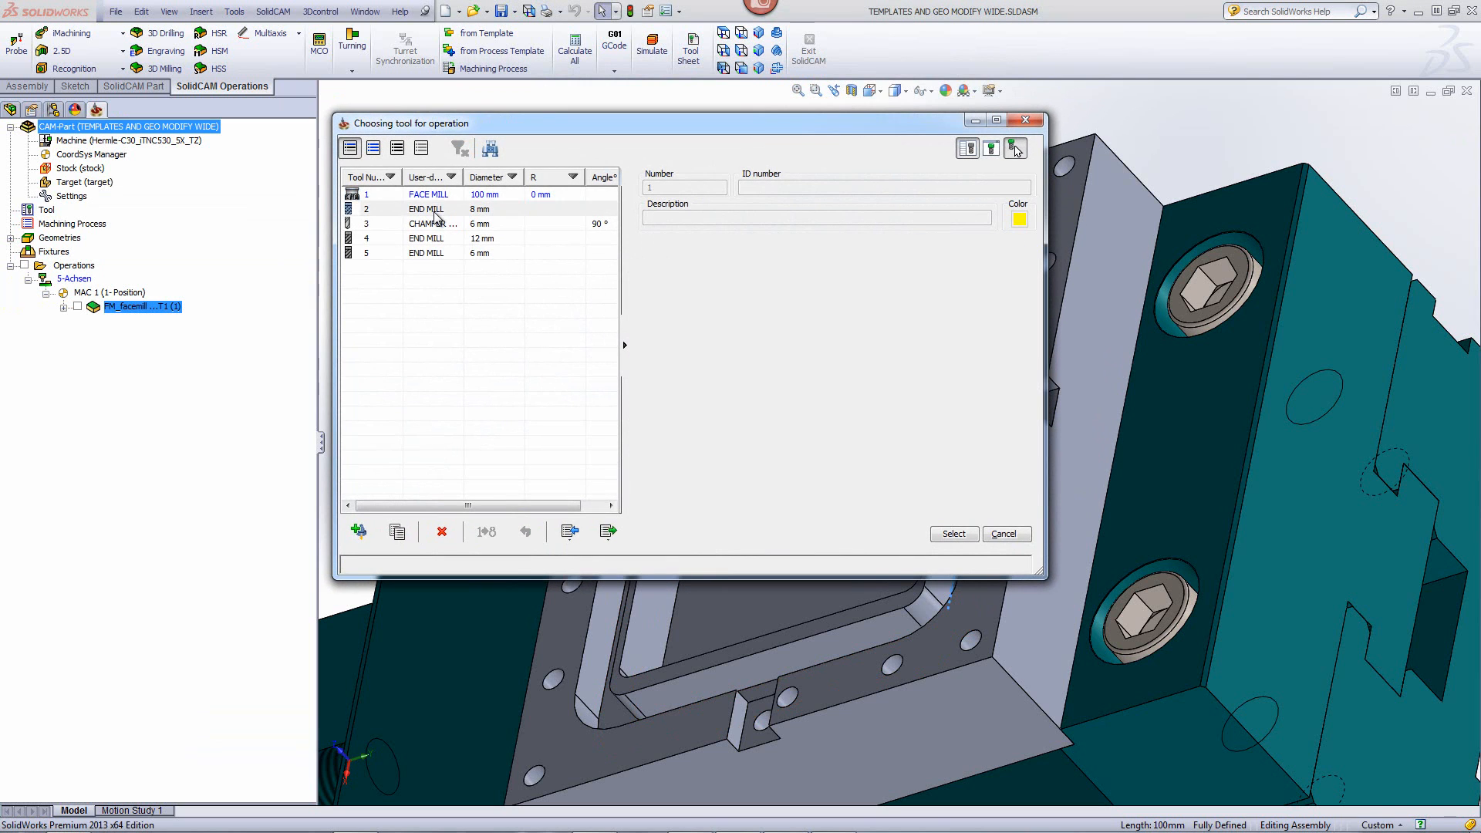
left_click(943, 534)
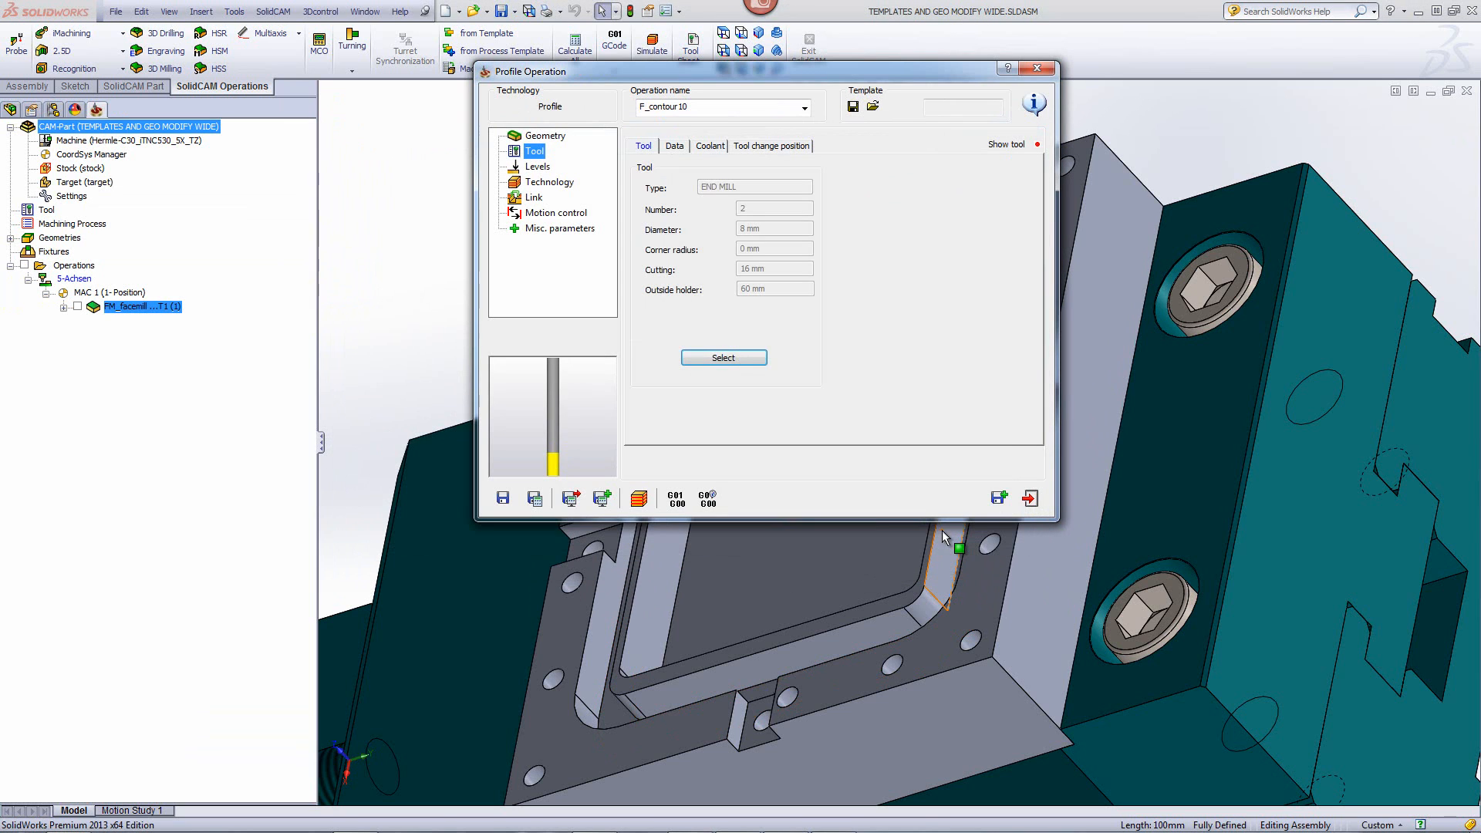
Step: Set the profile depth to 10 by picking the recessed ledge face as the lower level
middle_click_drag(938, 557, 1017, 579)
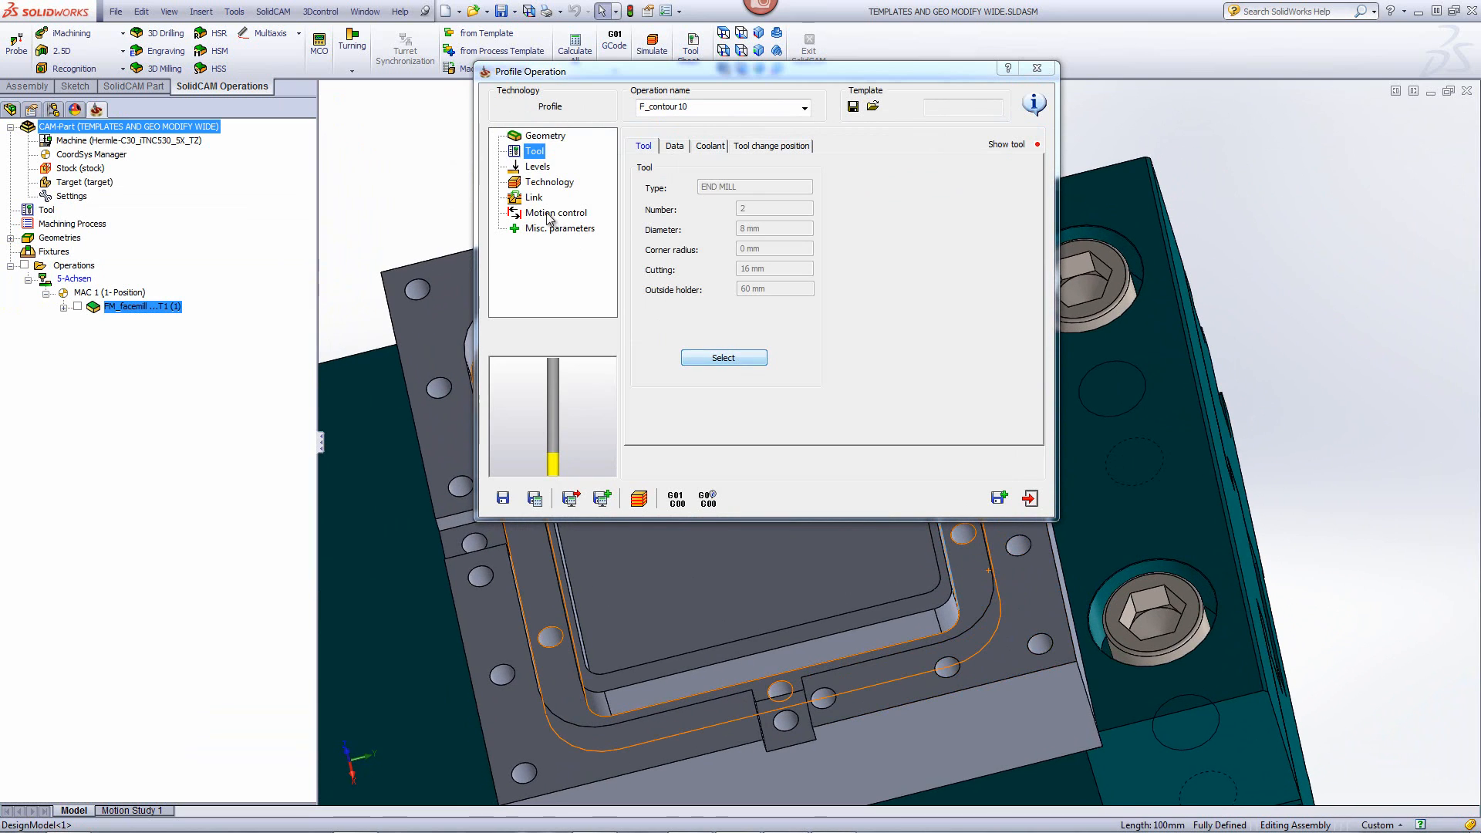
left_click(536, 167)
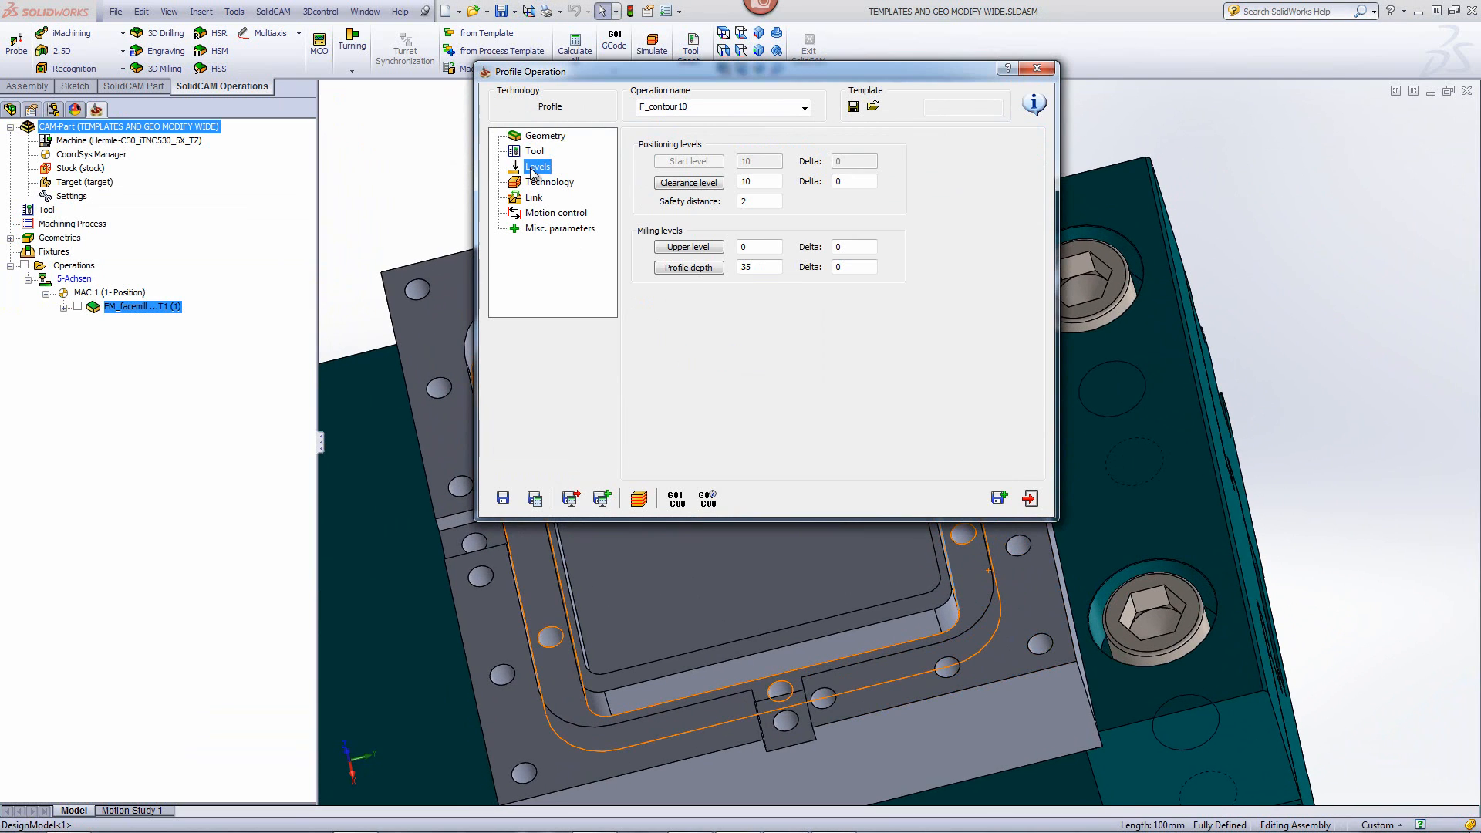
left_click(689, 268)
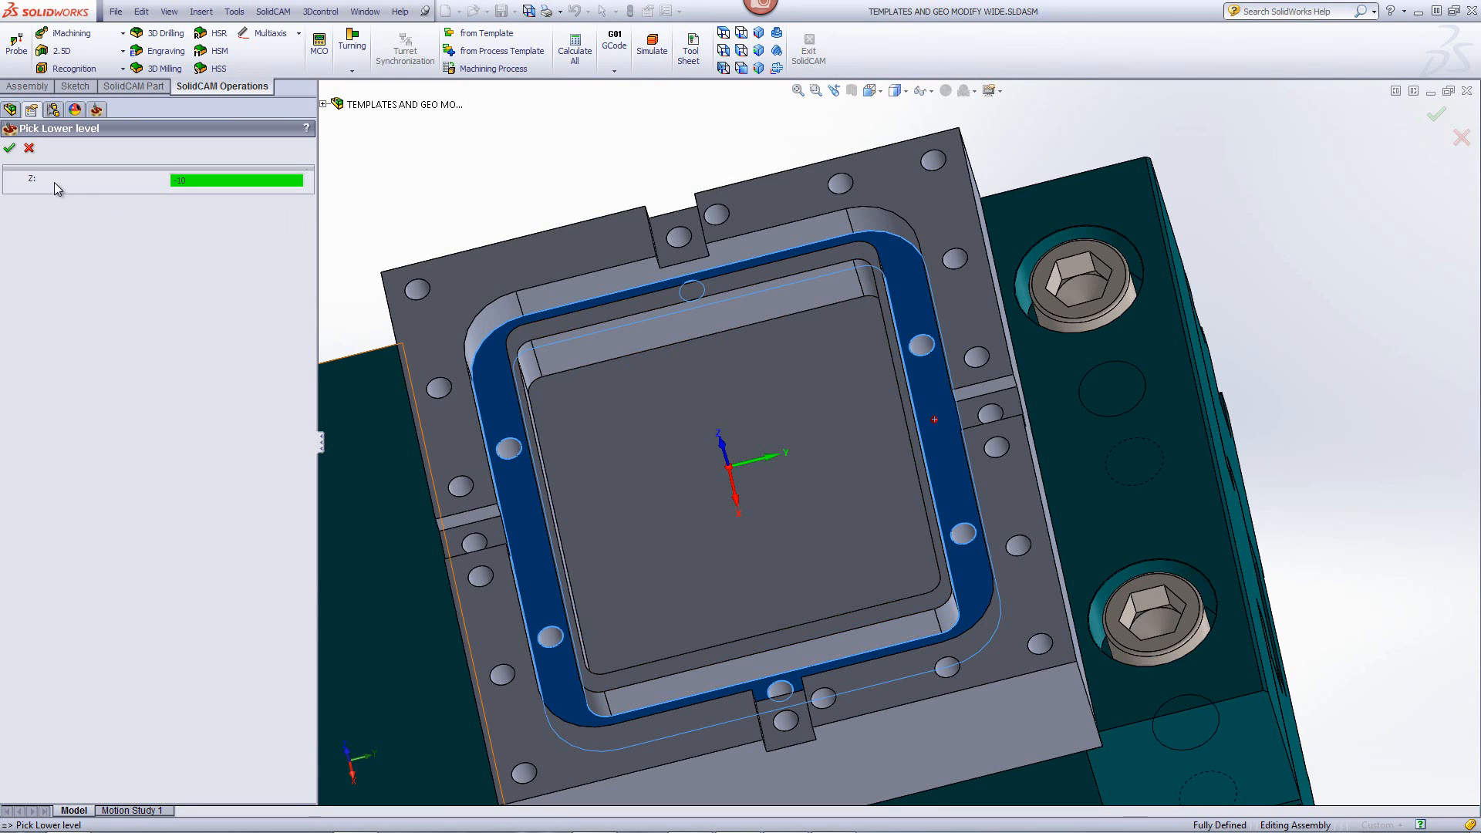
left_click(9, 147)
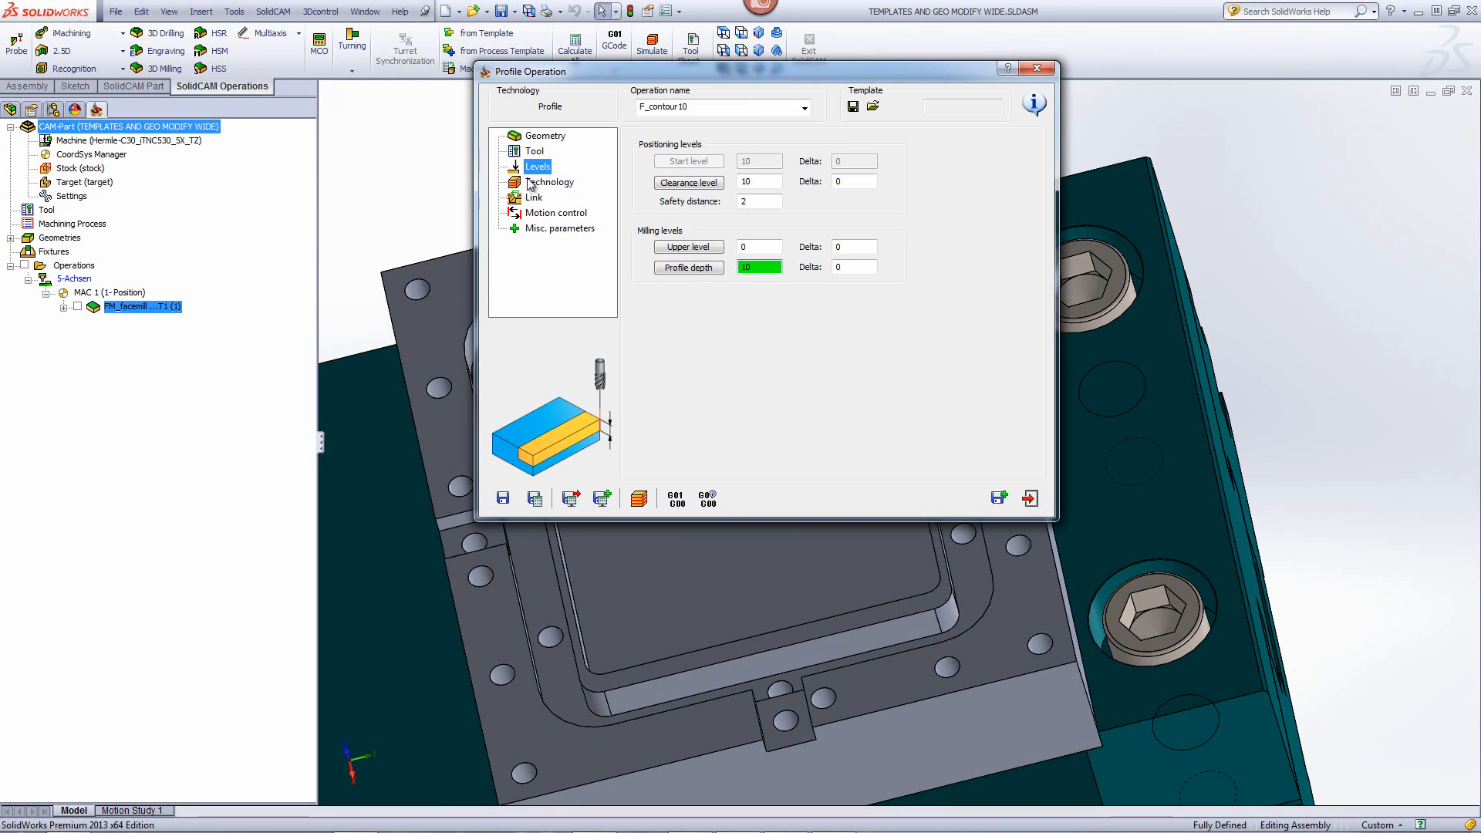
Step: Open the geometry modification of the profile operation, exclude Chain 2 and set the tool side to Center
left_click(567, 183)
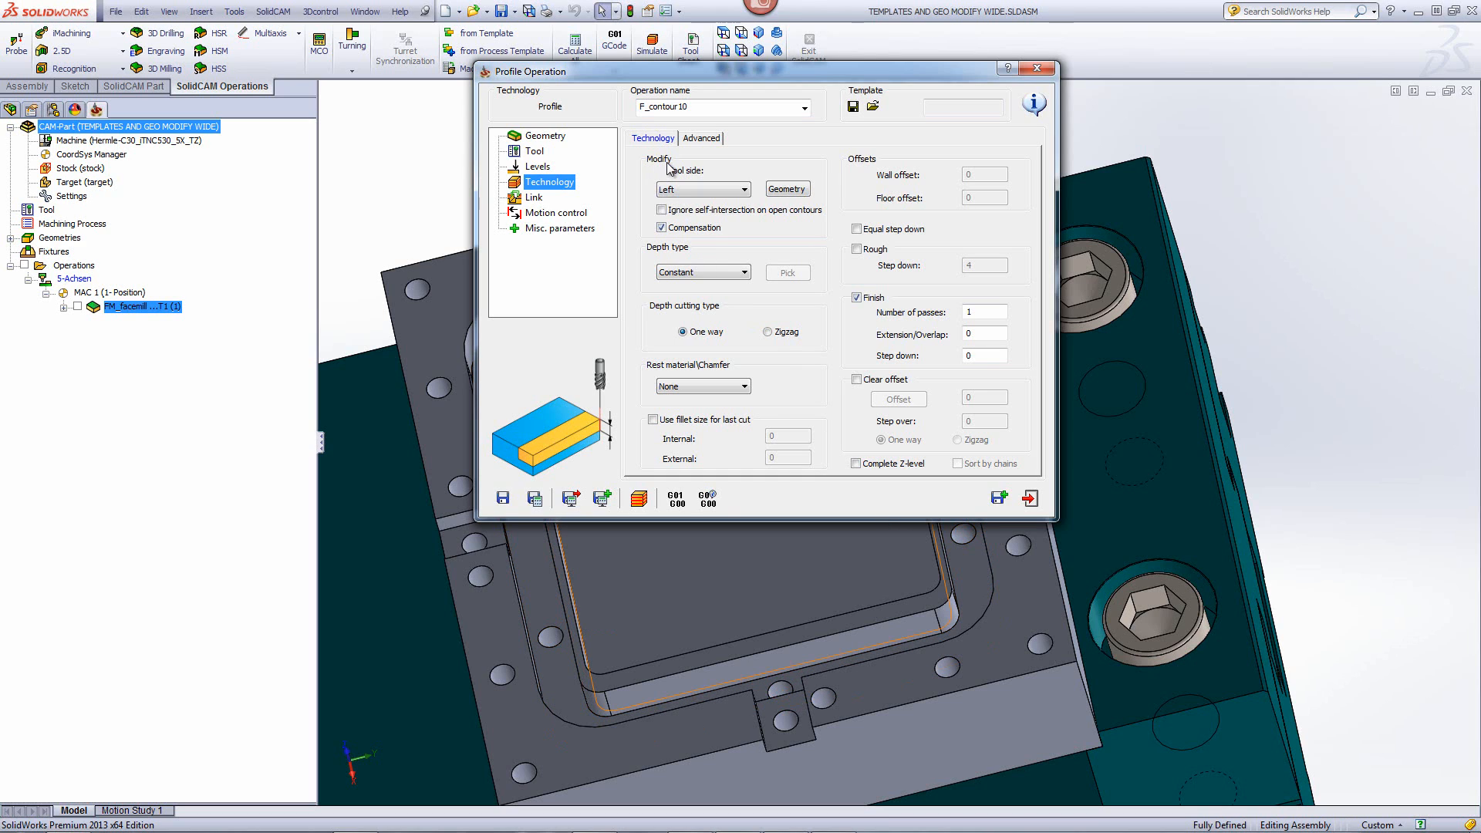
left_click(786, 189)
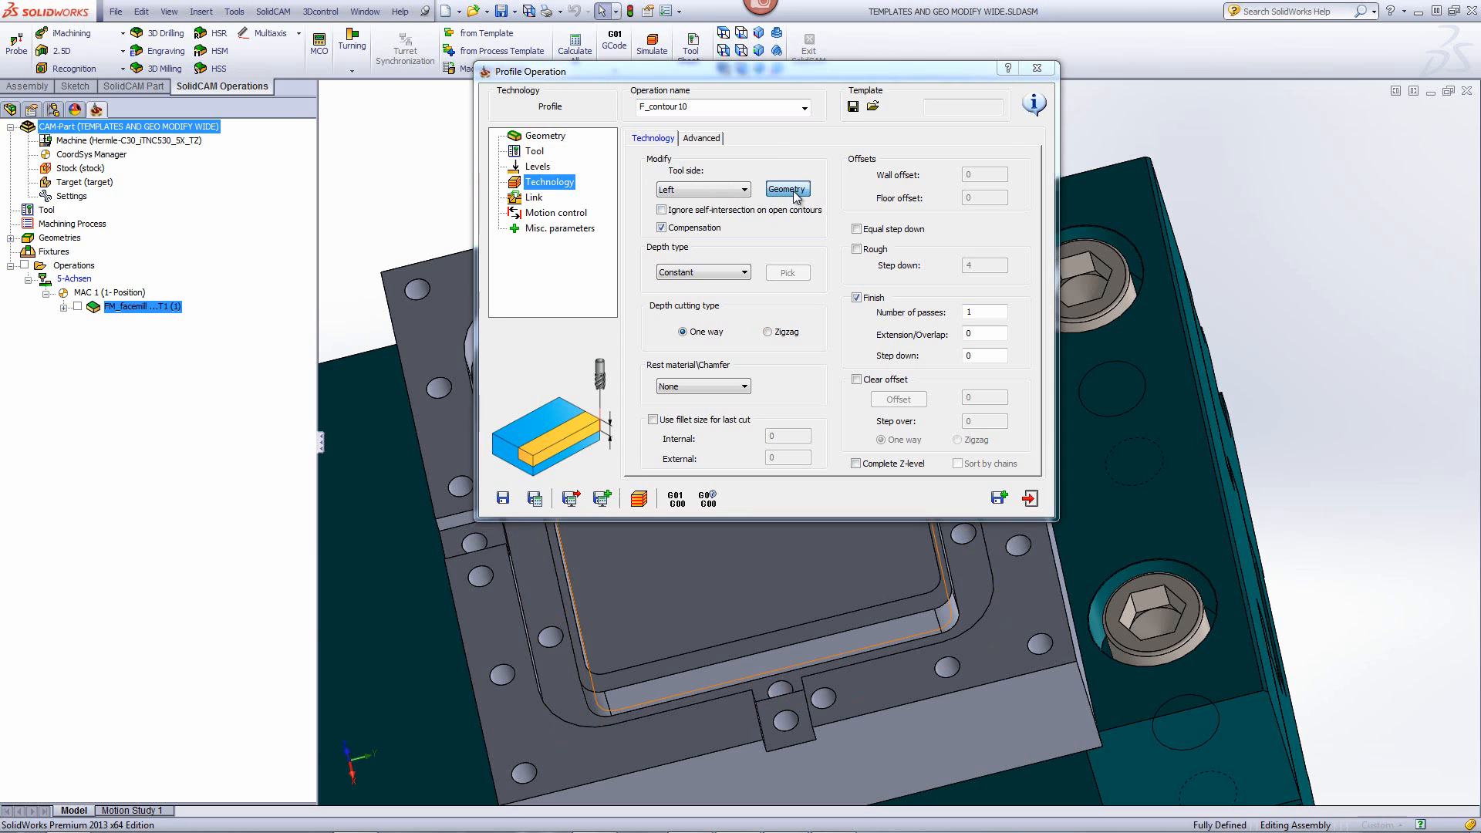
left_click(723, 33)
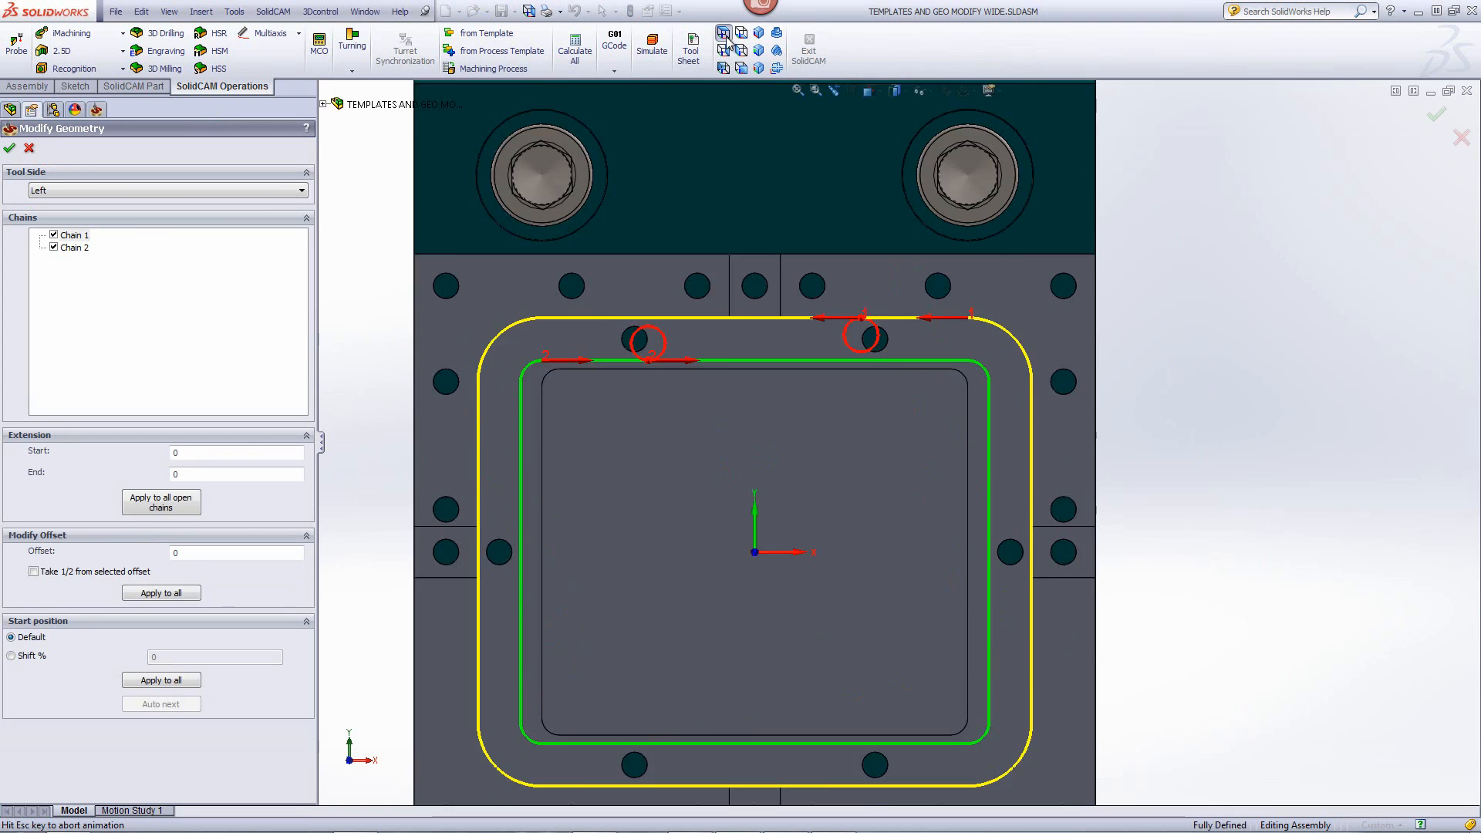
scroll(876, 162, "down", 2)
scroll(599, 247, "down", 1)
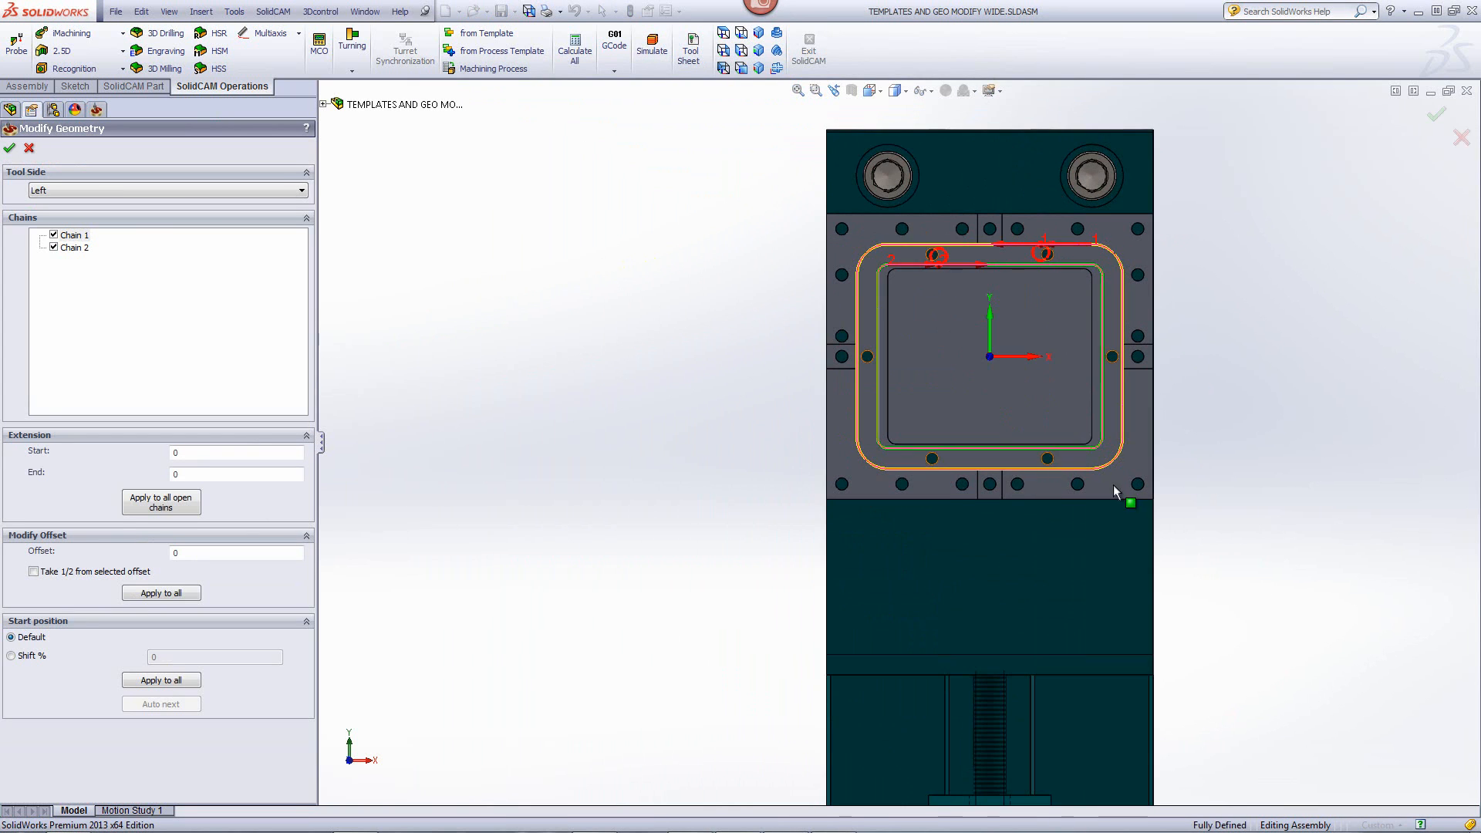
scroll(1150, 485, "down", 2)
scroll(1002, 344, "down", 2)
scroll(1008, 332, "up", 1)
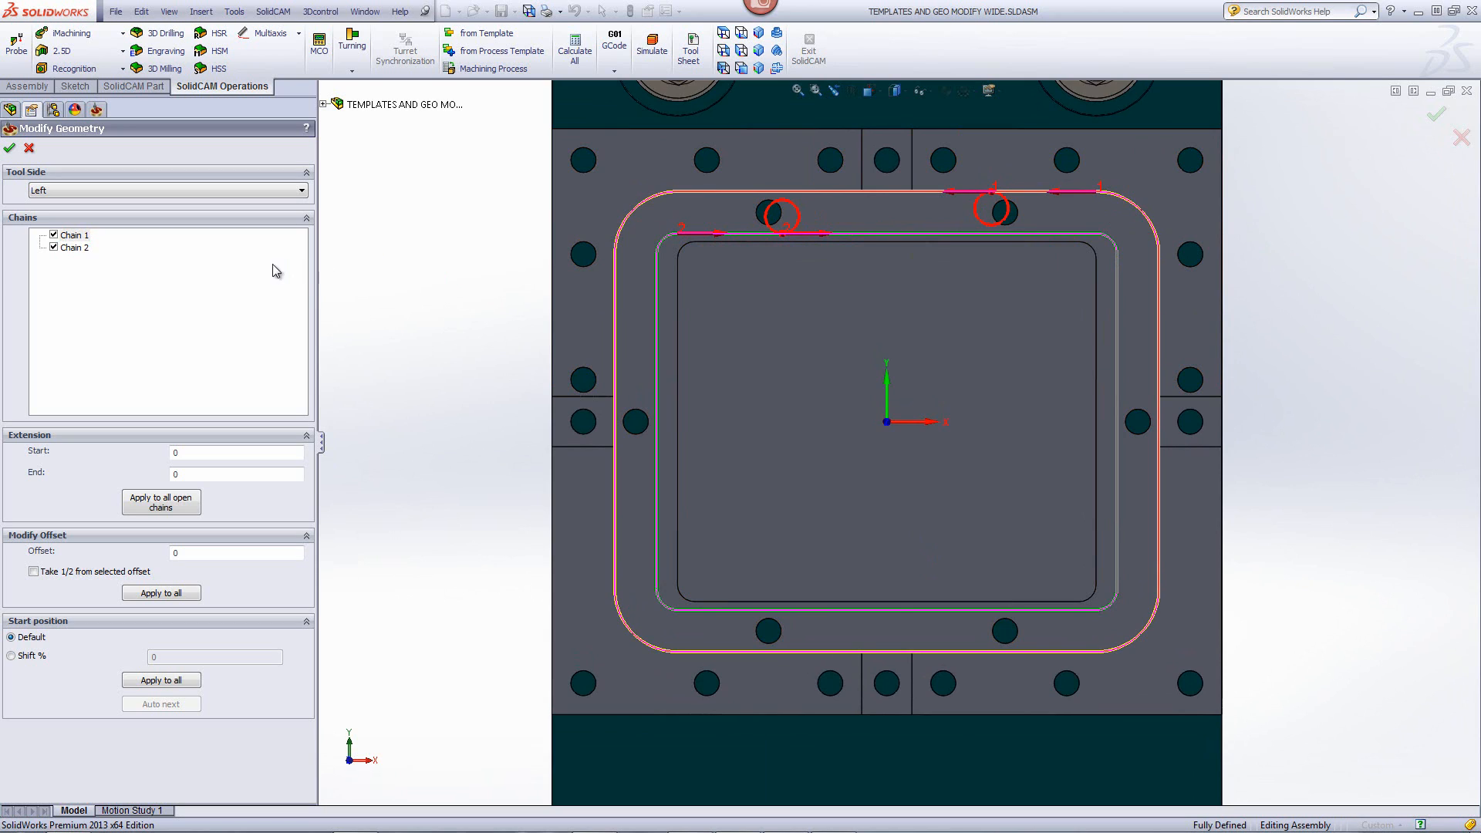
left_click(54, 248)
left_click(102, 192)
left_click(102, 192)
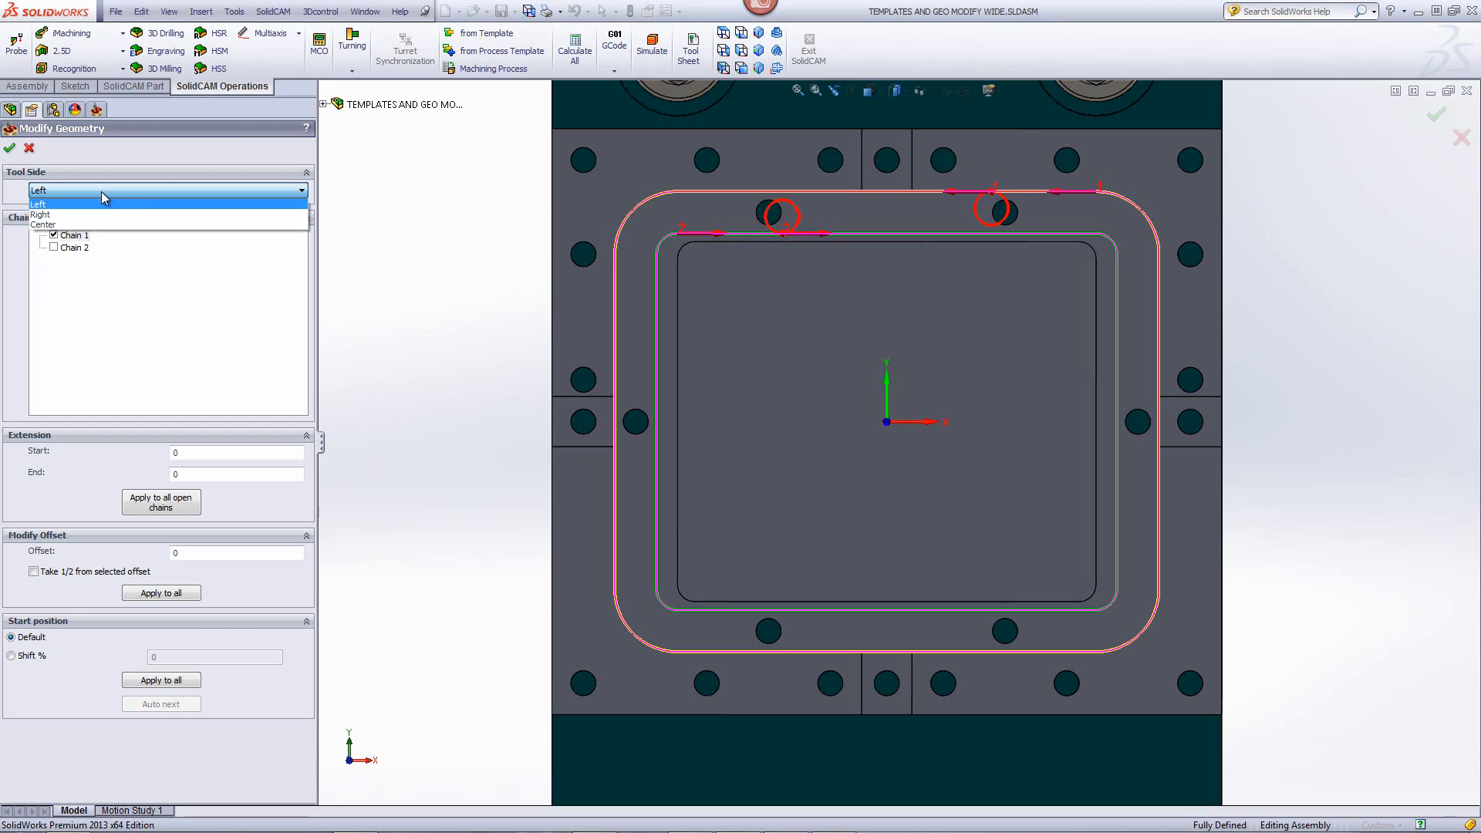
left_click(94, 225)
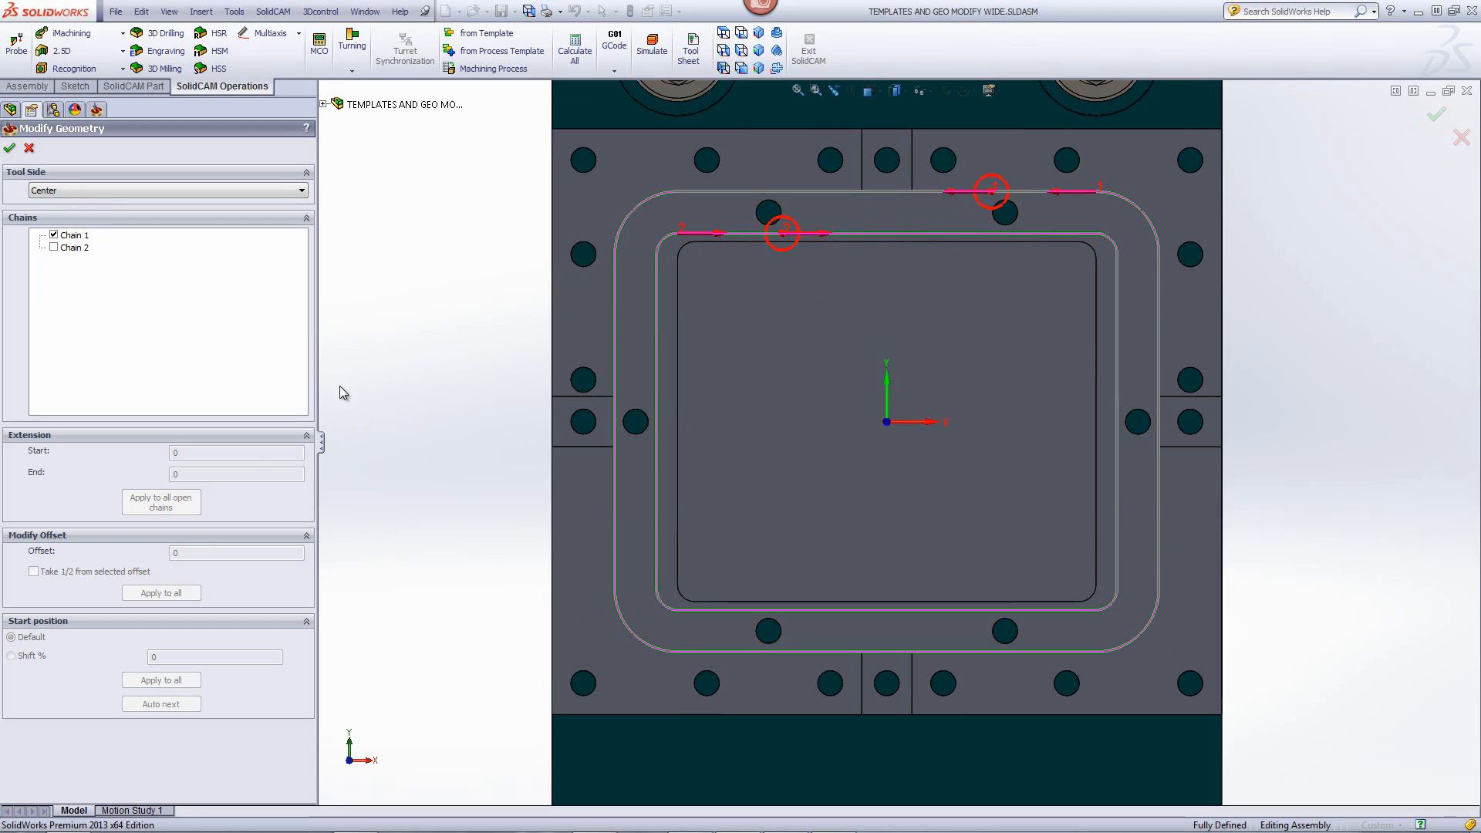
Step: Offset Chain 1 by -5, taking half the distance to the picked inner edge, and accept the modified geometry
left_click(75, 236)
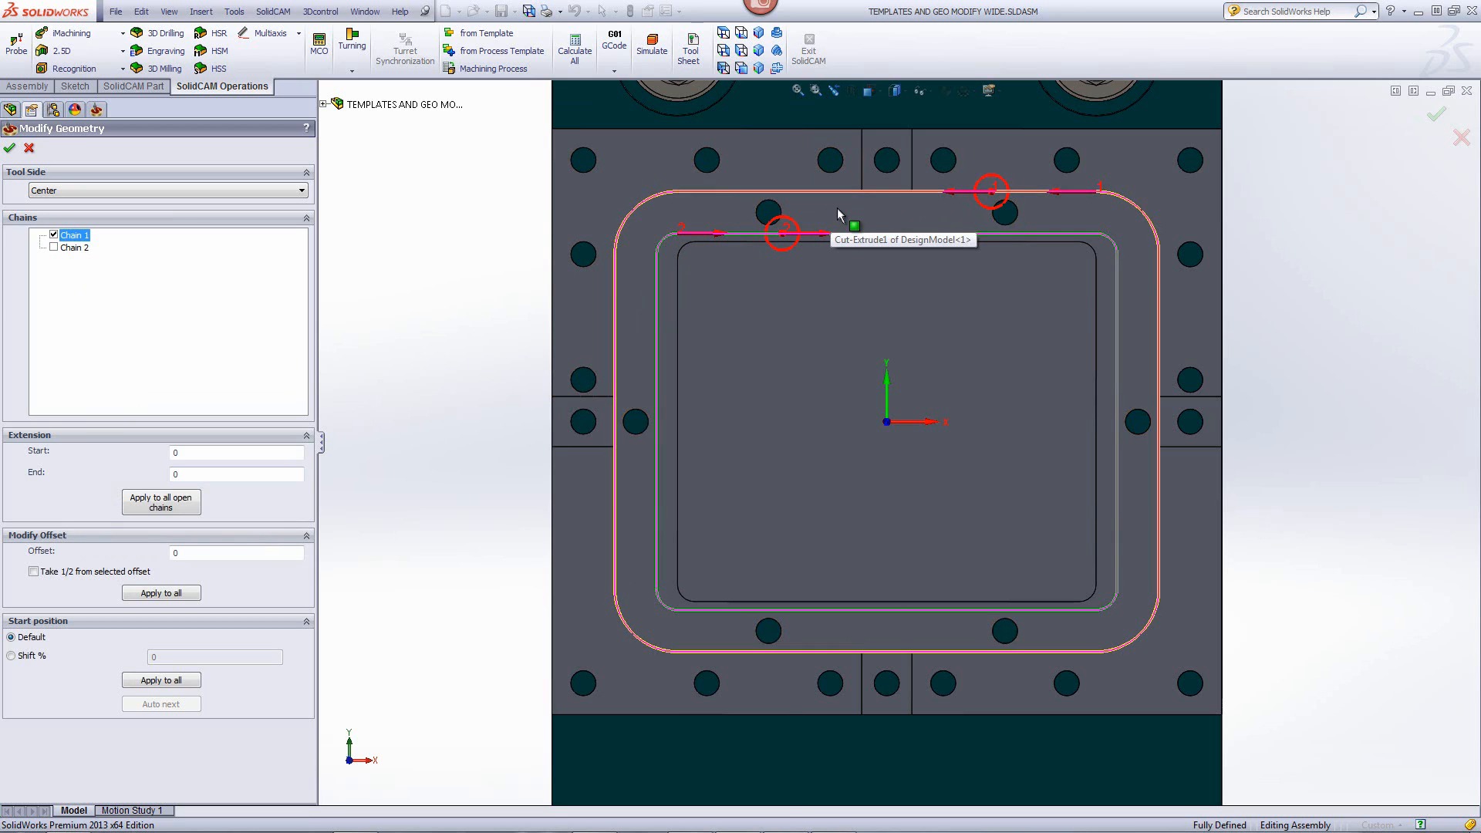
left_click(229, 555)
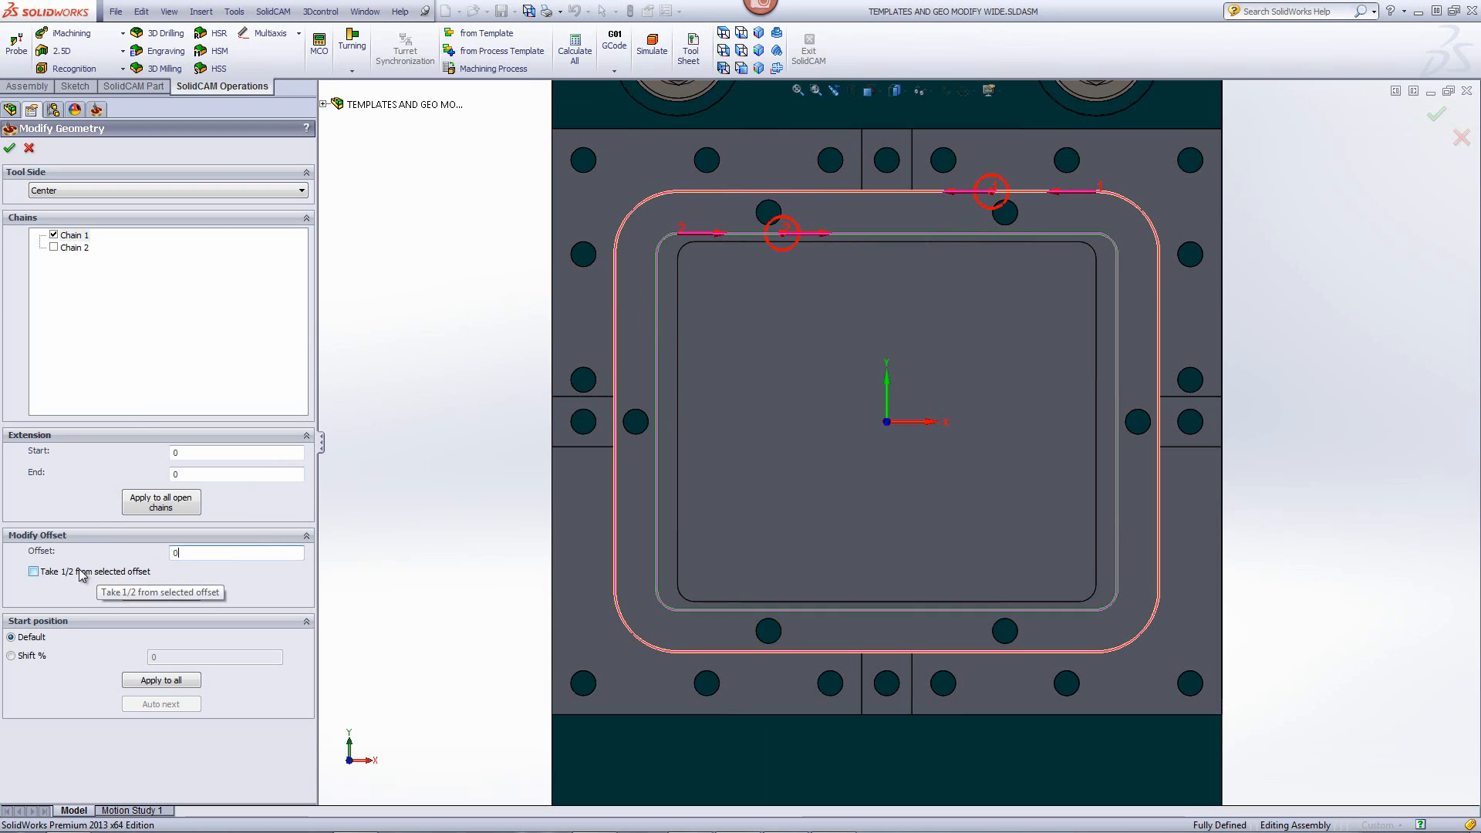
left_click(33, 573)
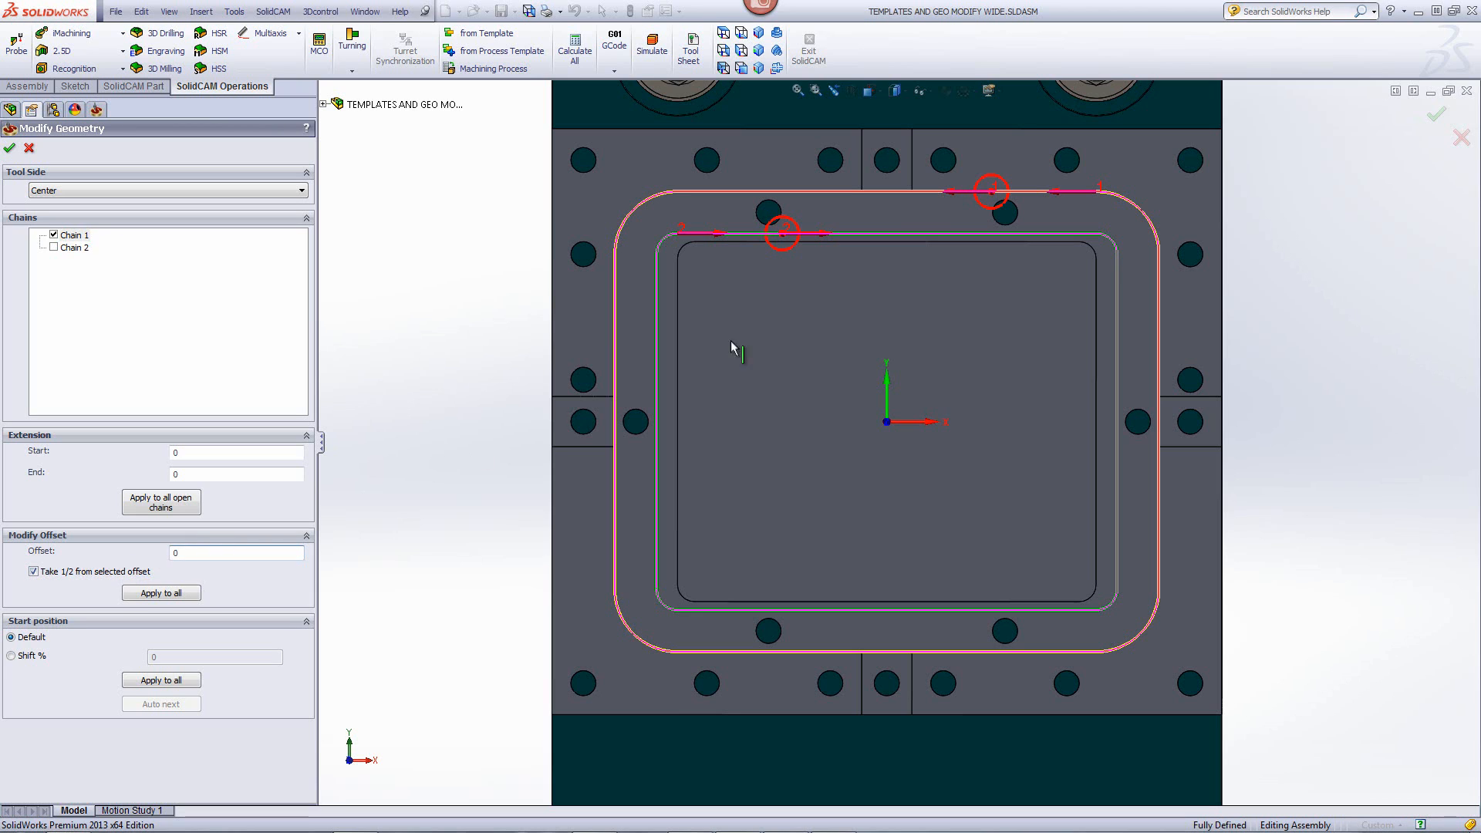
left_click(953, 234)
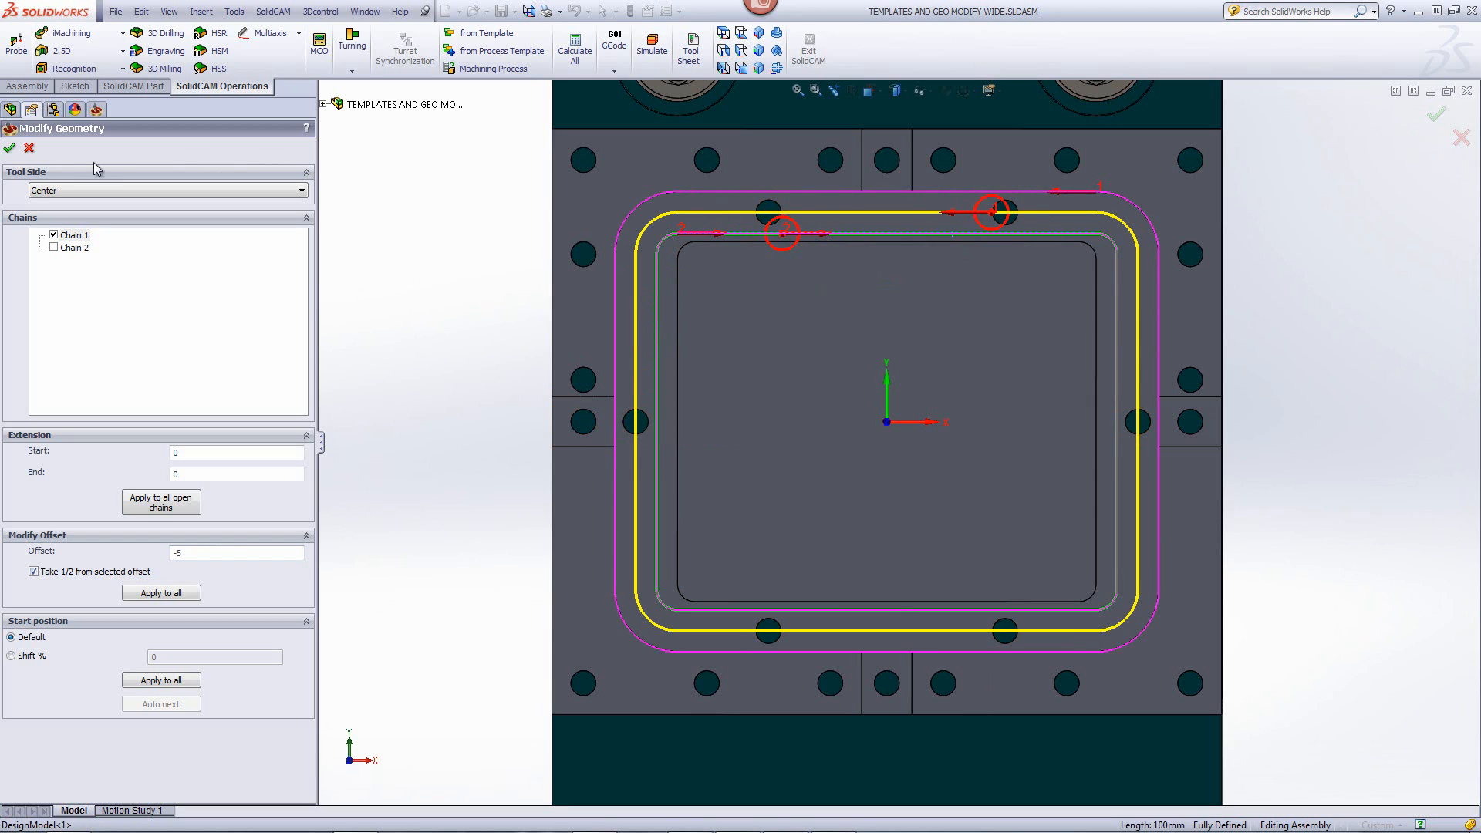
left_click(10, 148)
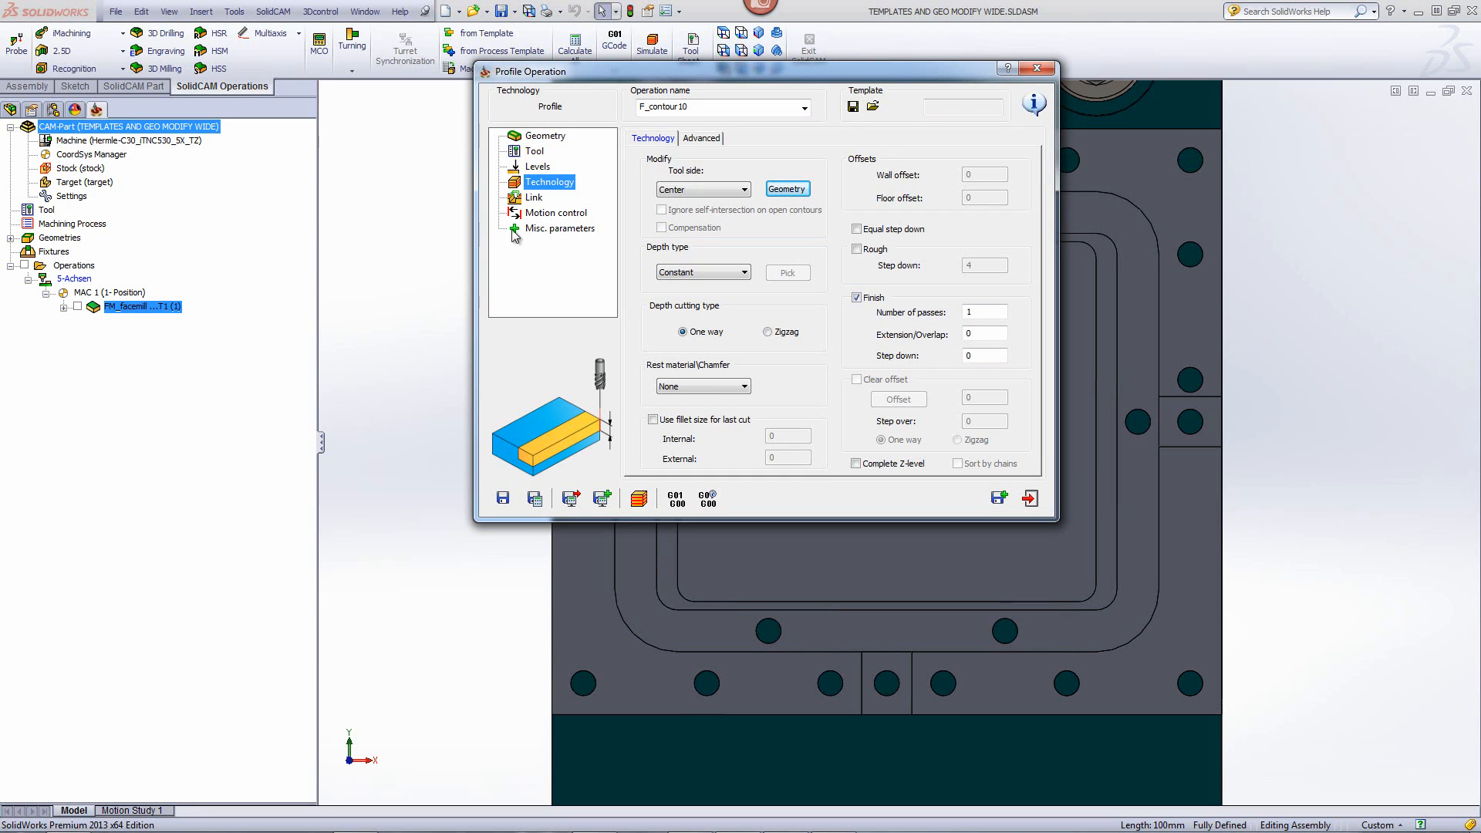
Step: Set the profile operation's depth type to Helical and its finish step down to 2
left_click(682, 271)
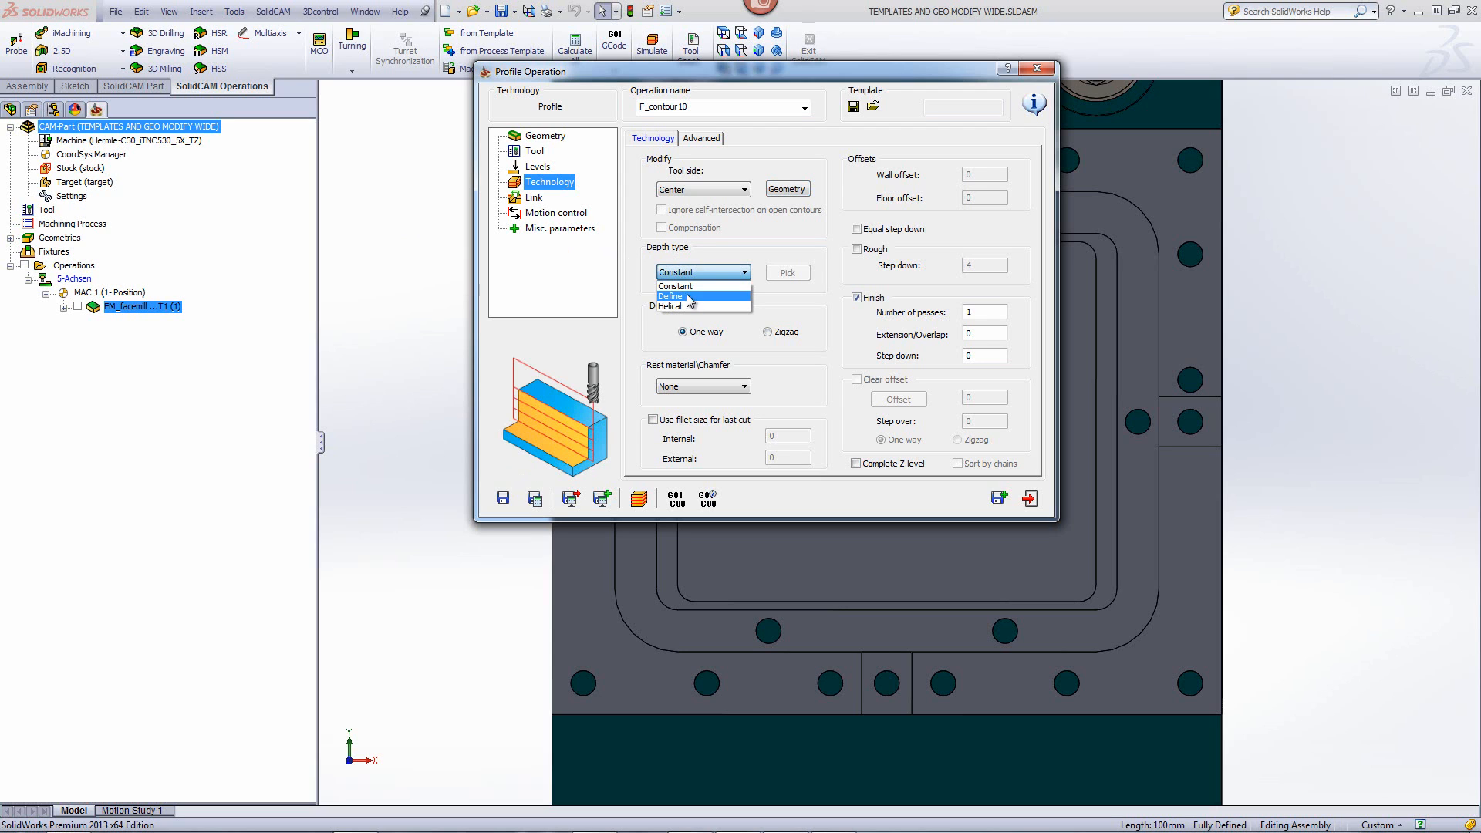
left_click(688, 306)
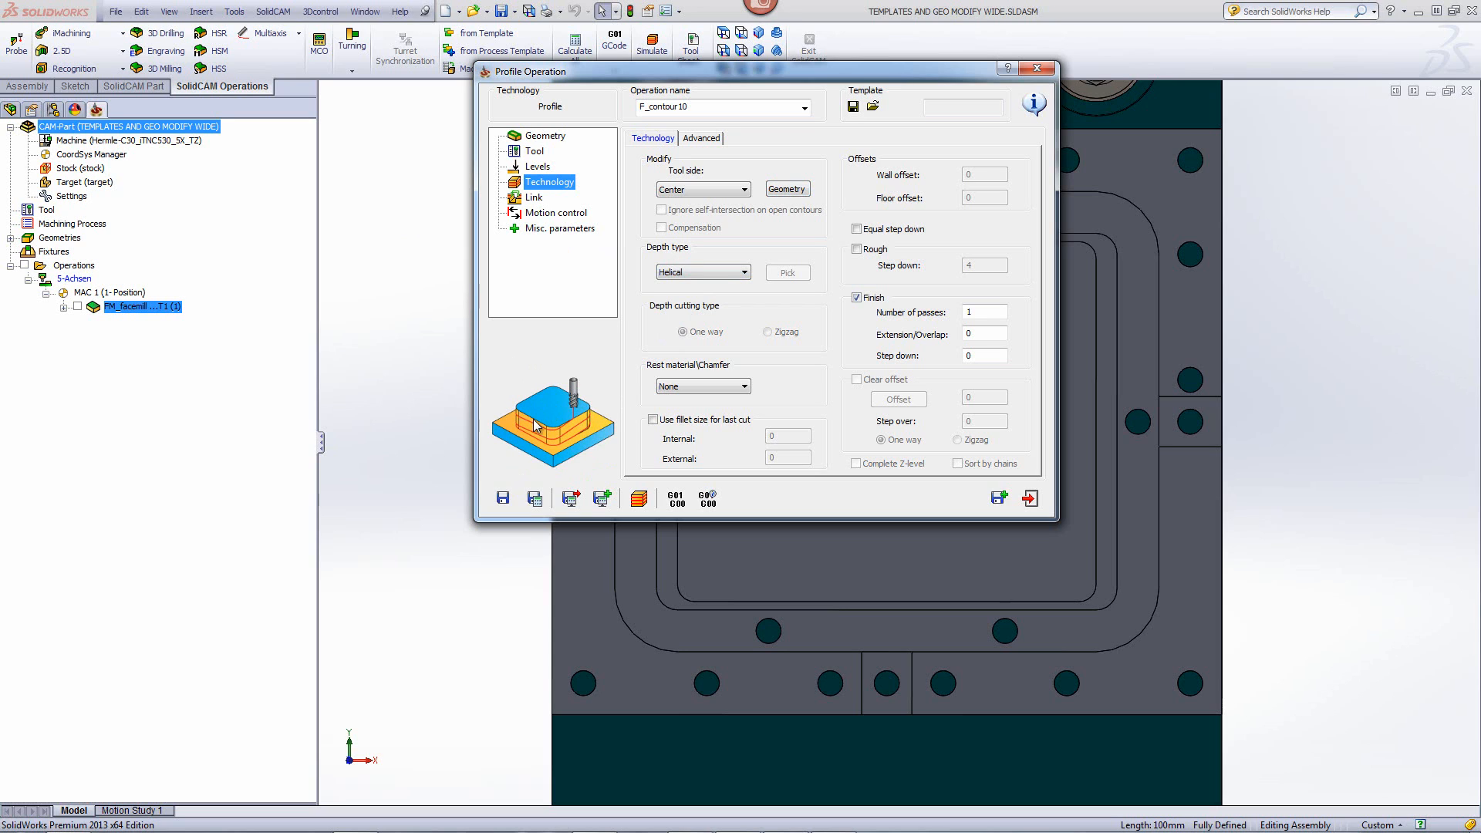
left_click(981, 355)
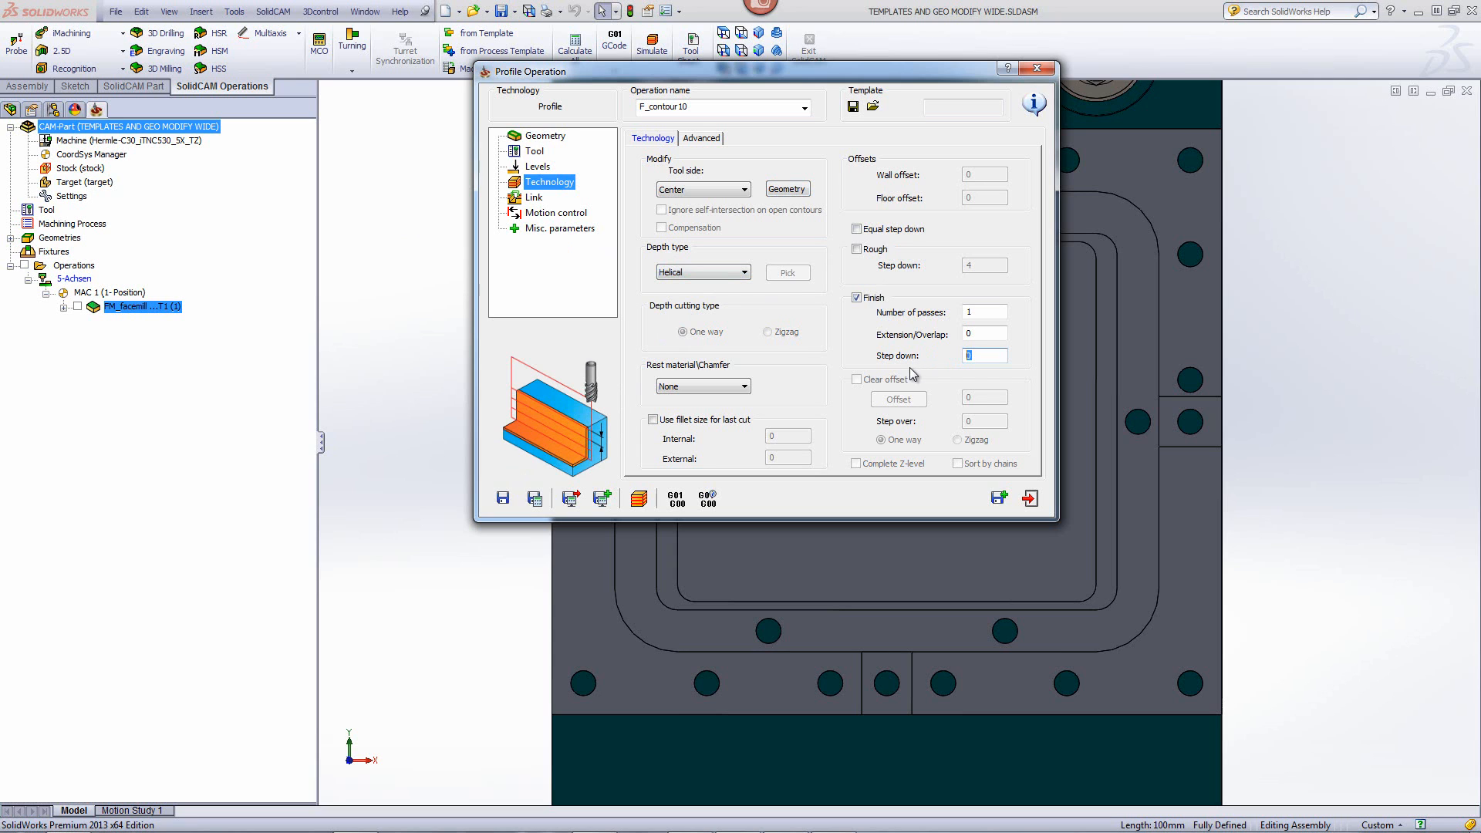
Step: Simulate the helical profile operation in SolidVerify, examine the cut groove and return to the operation settings
left_click(636, 499)
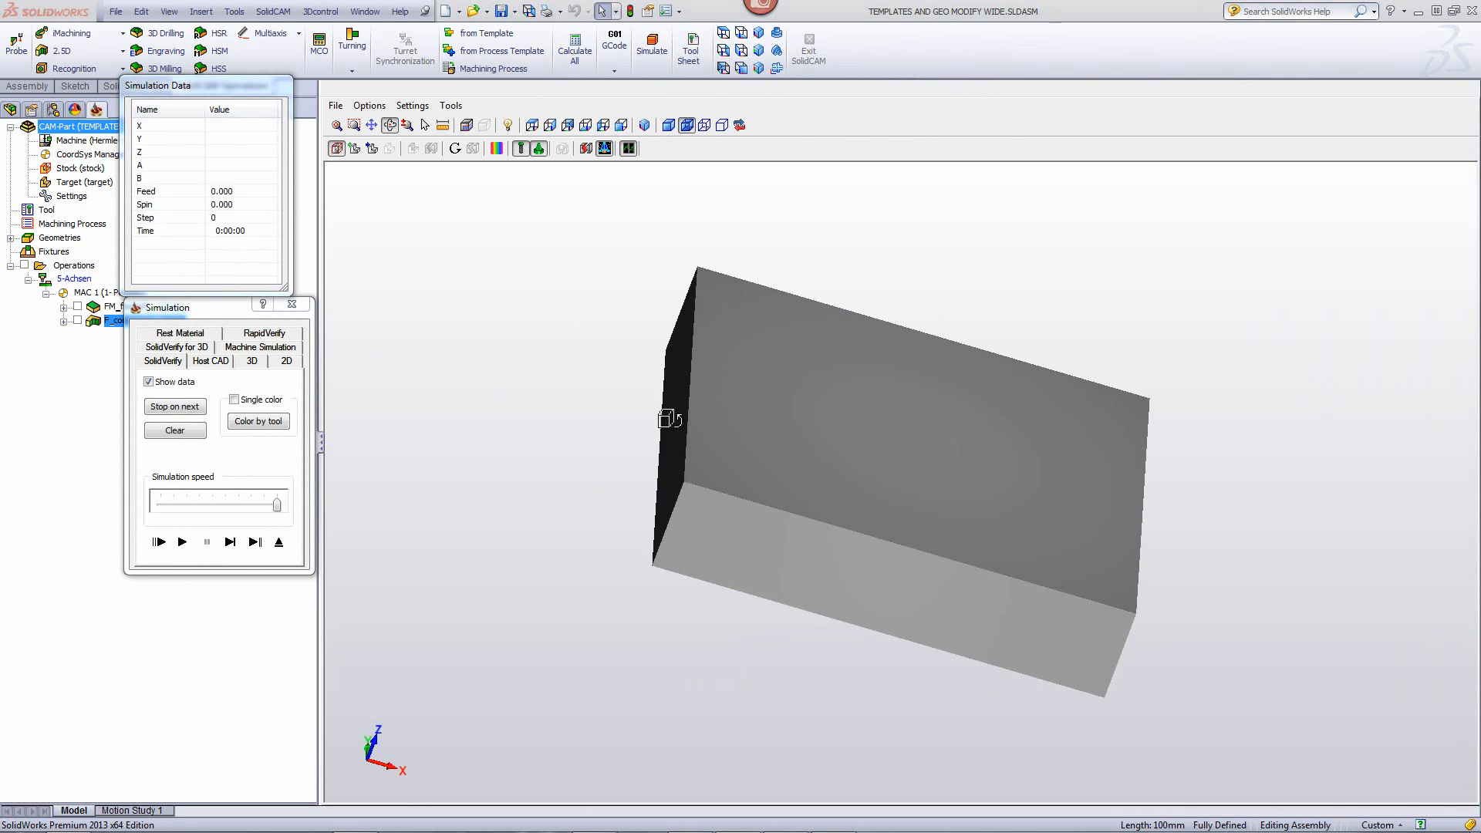
left_click(230, 542)
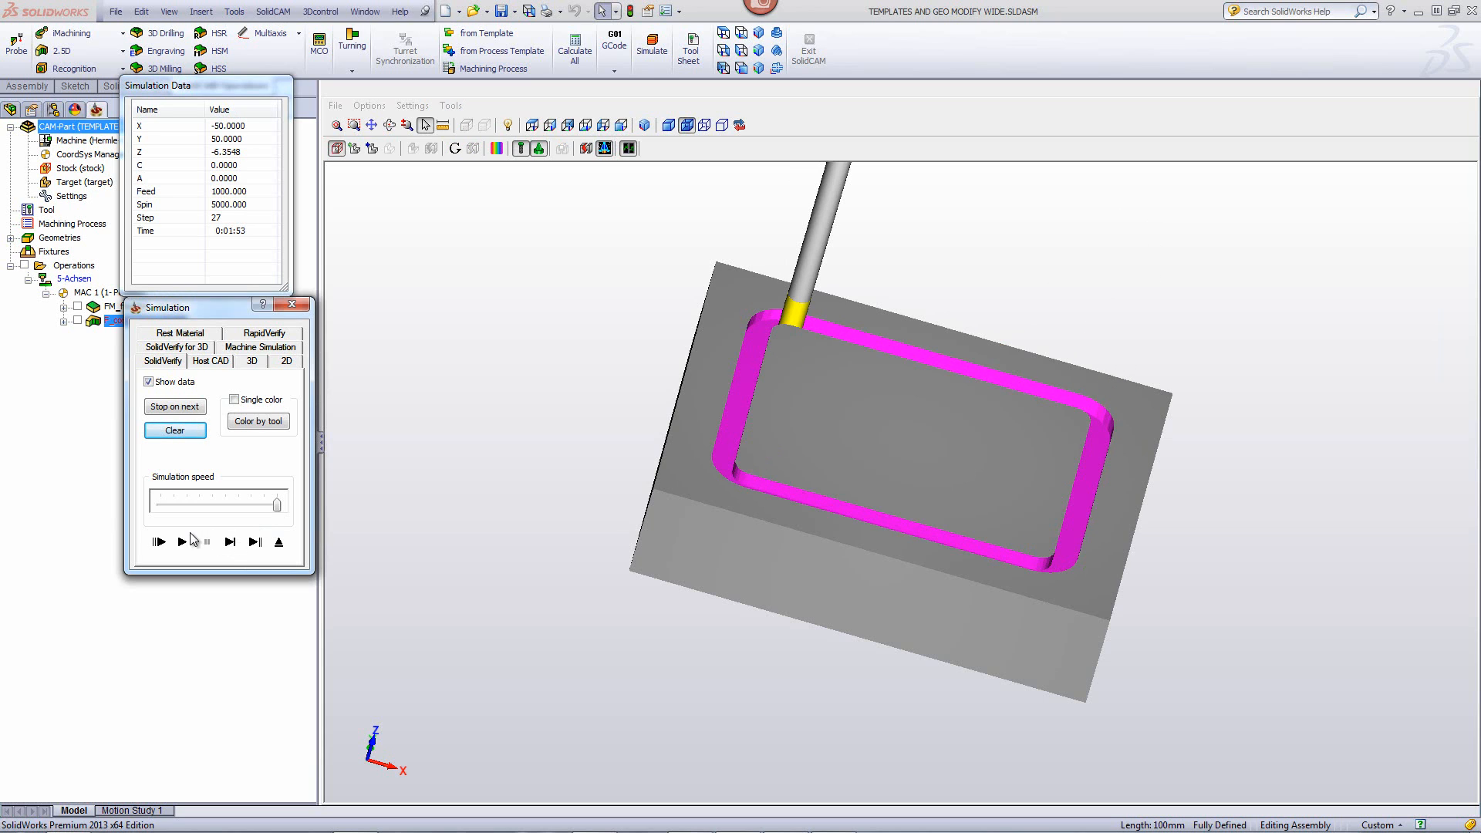
left_click(231, 542)
middle_click_drag(692, 399, 525, 459)
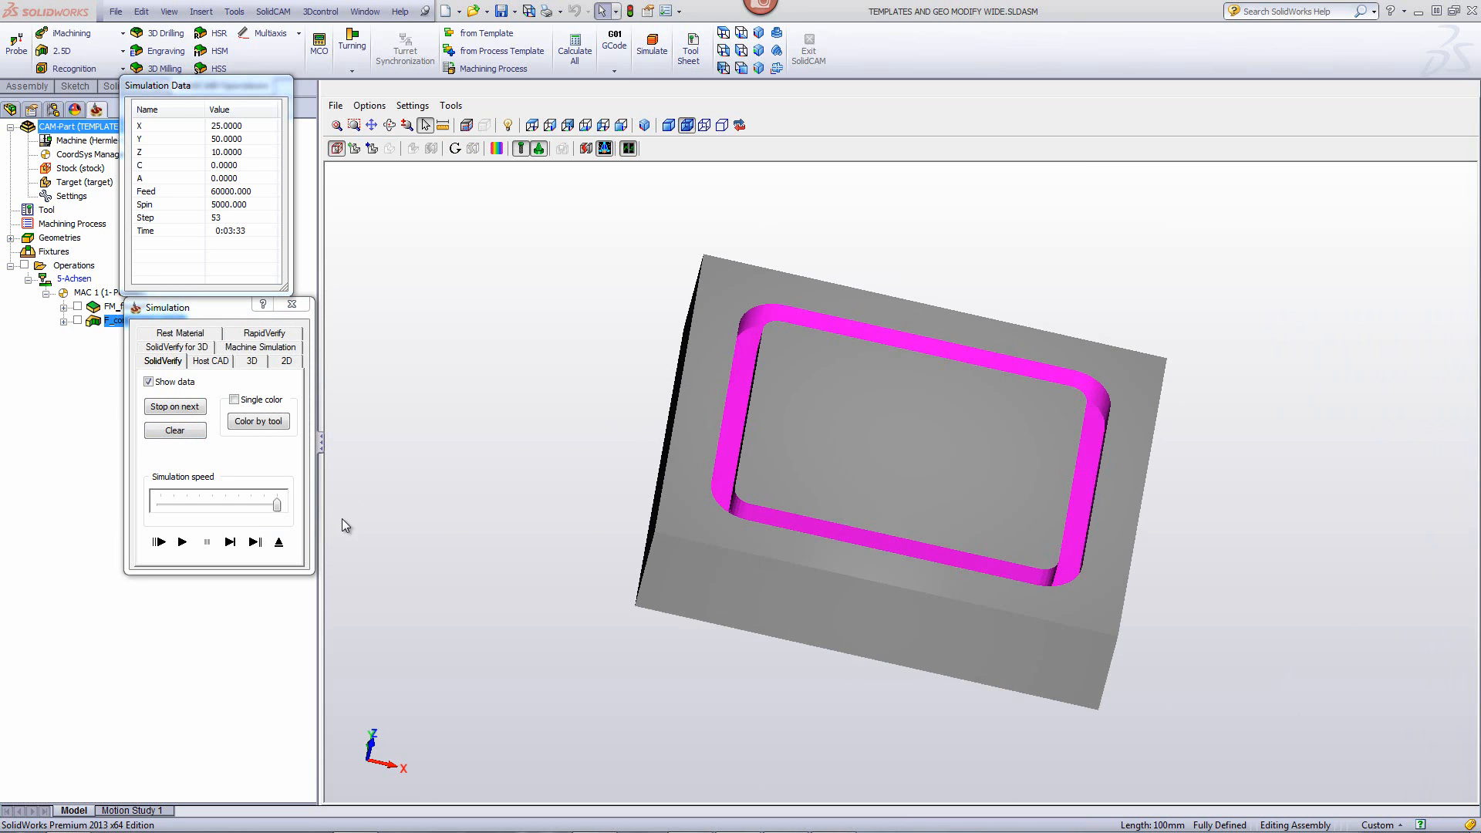
left_click(280, 541)
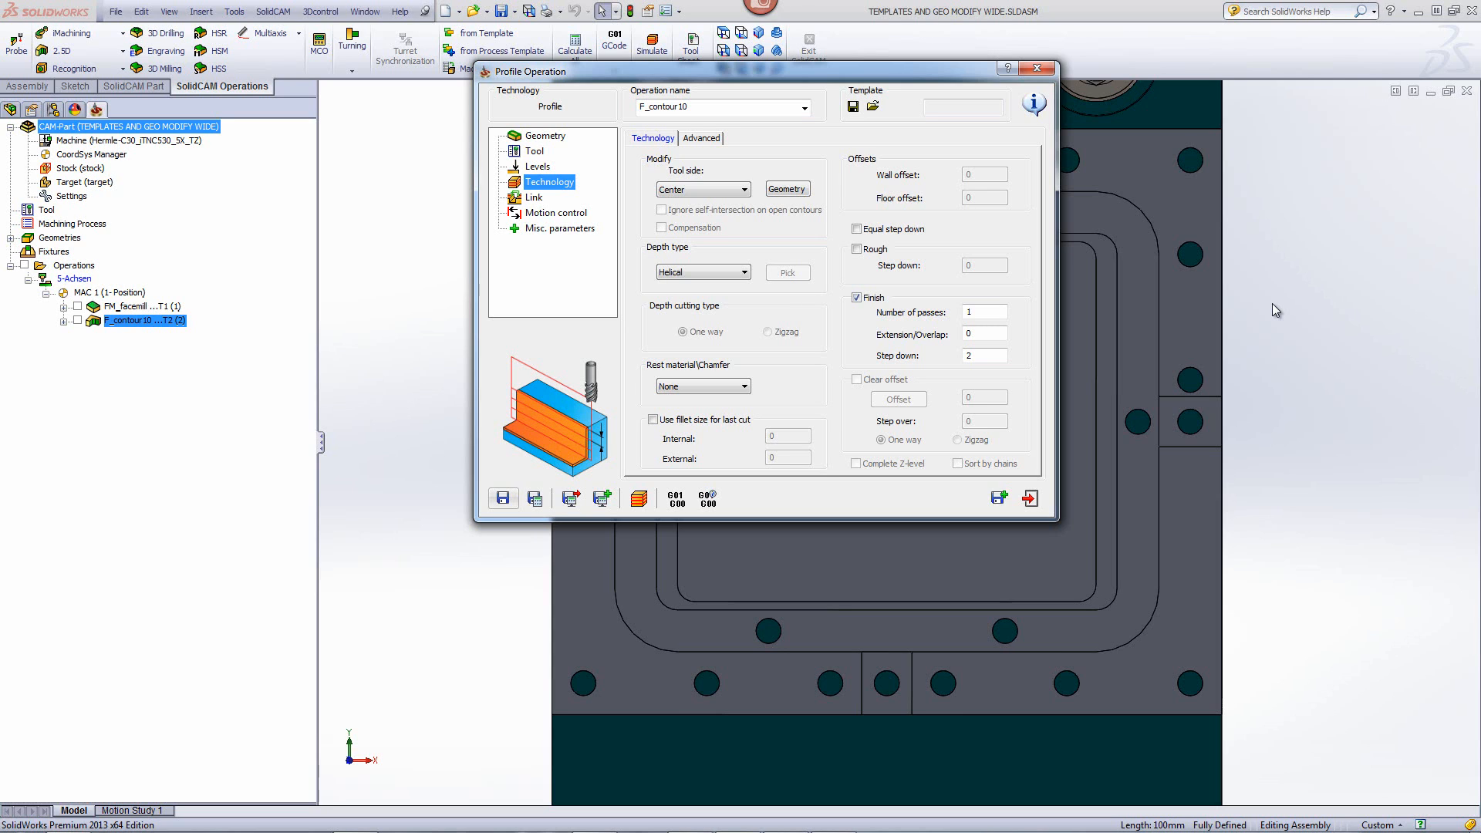
Step: Save and copy the profile operation, and in the copy's geometry modification include Chain 2 and set the tool side to Left
left_click(999, 499)
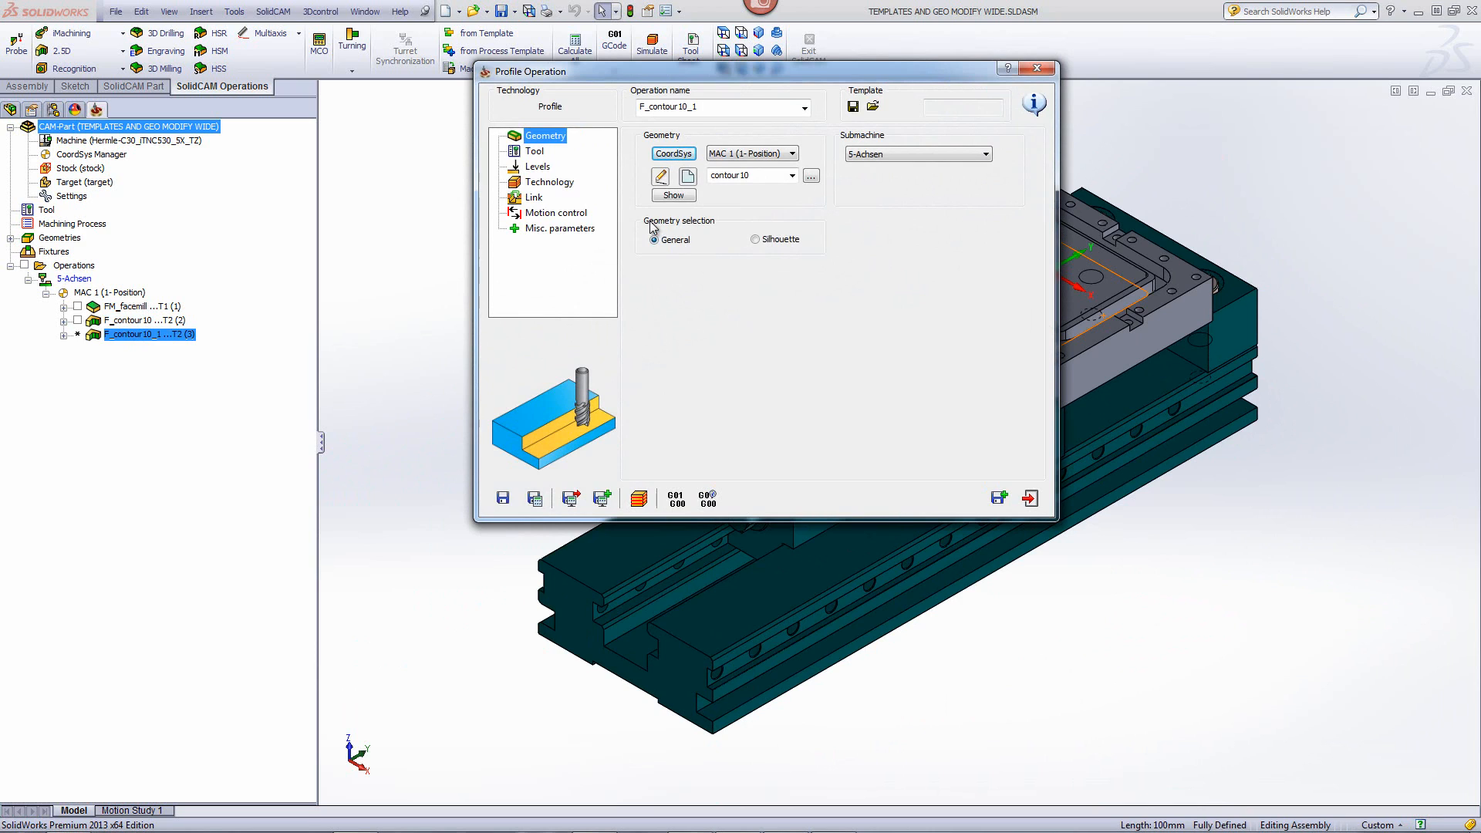
left_click(560, 188)
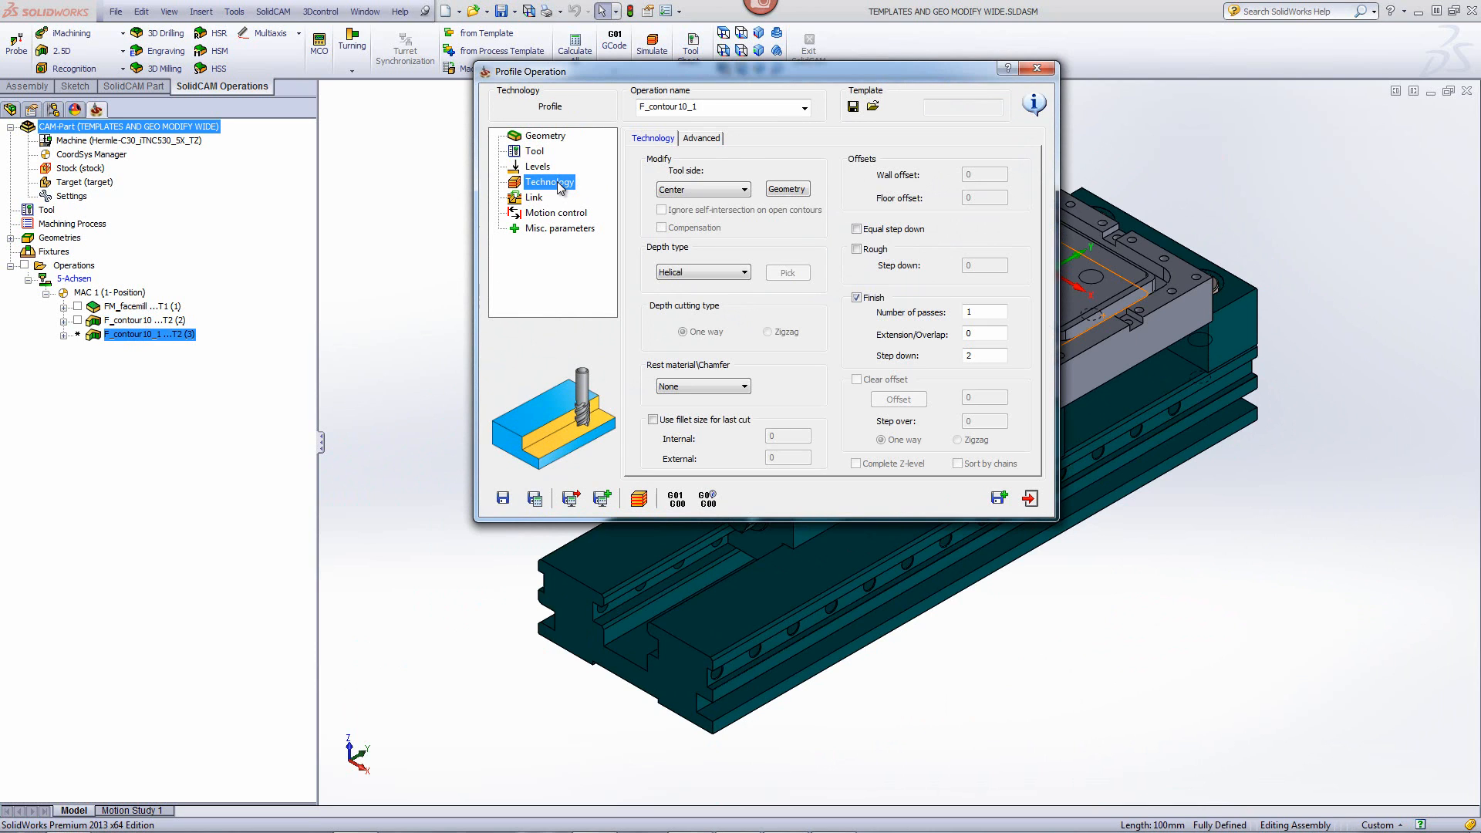
left_click(783, 189)
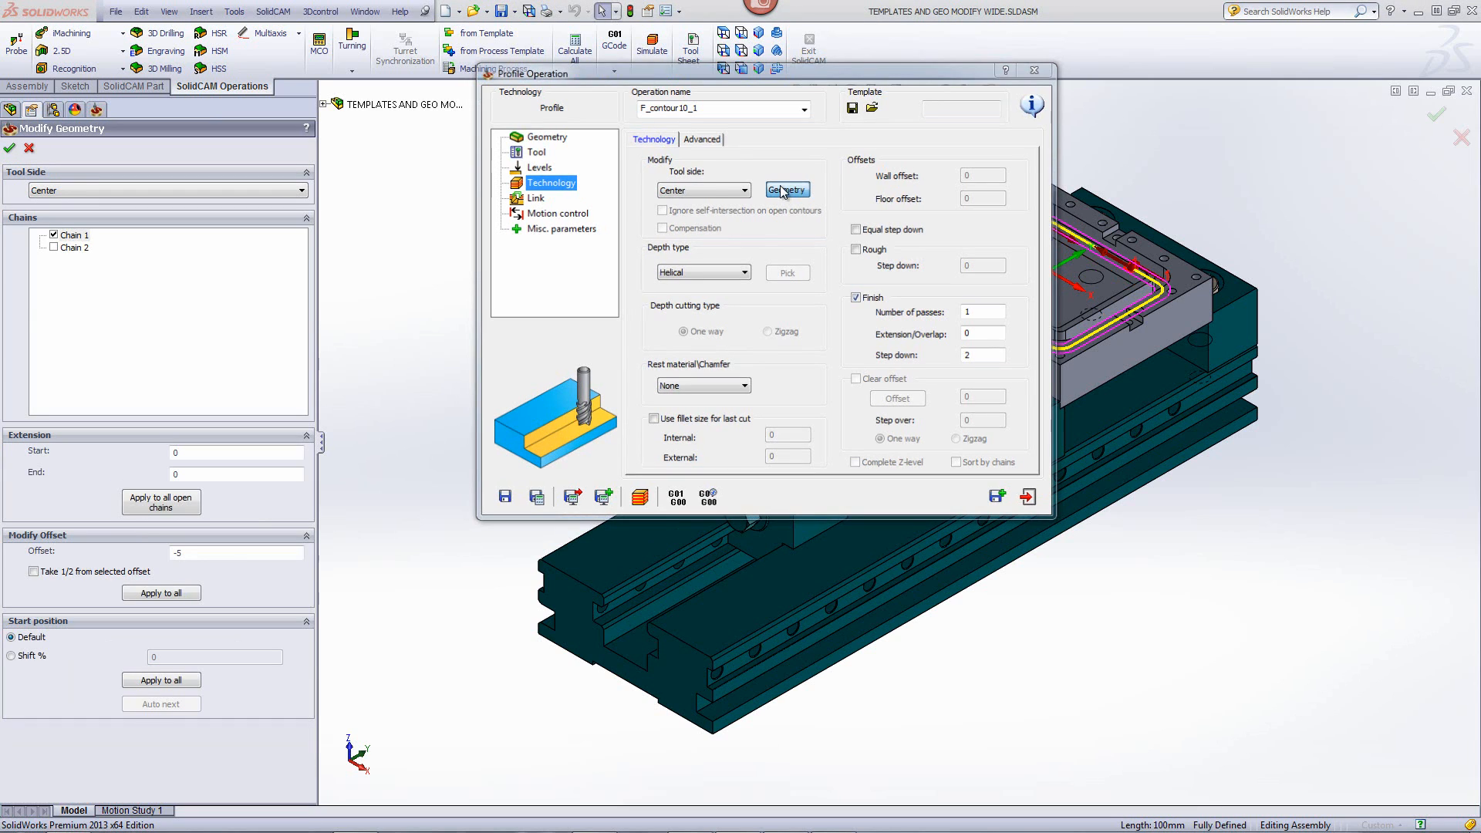
left_click(53, 248)
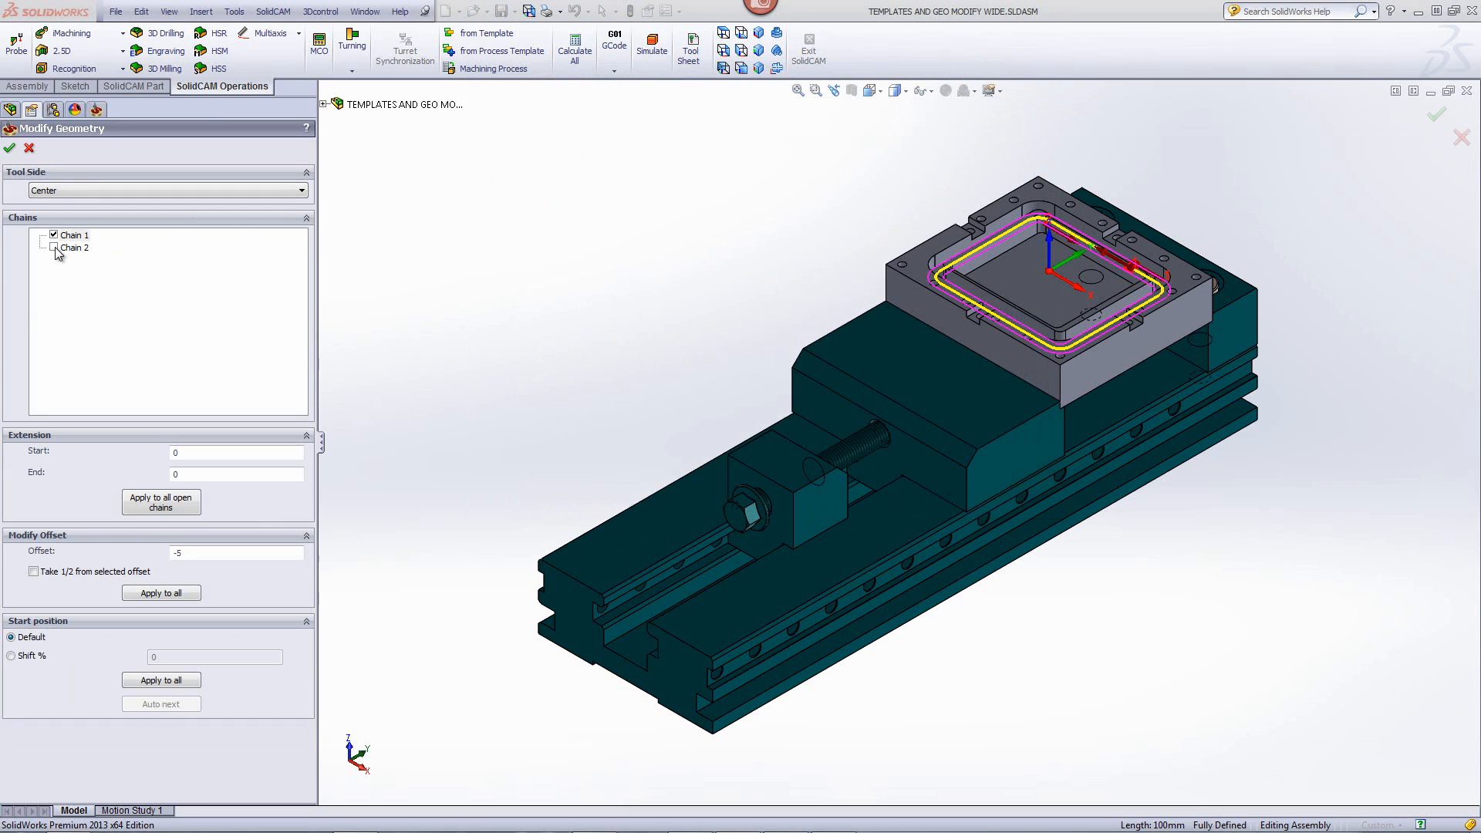
left_click(72, 190)
left_click(70, 203)
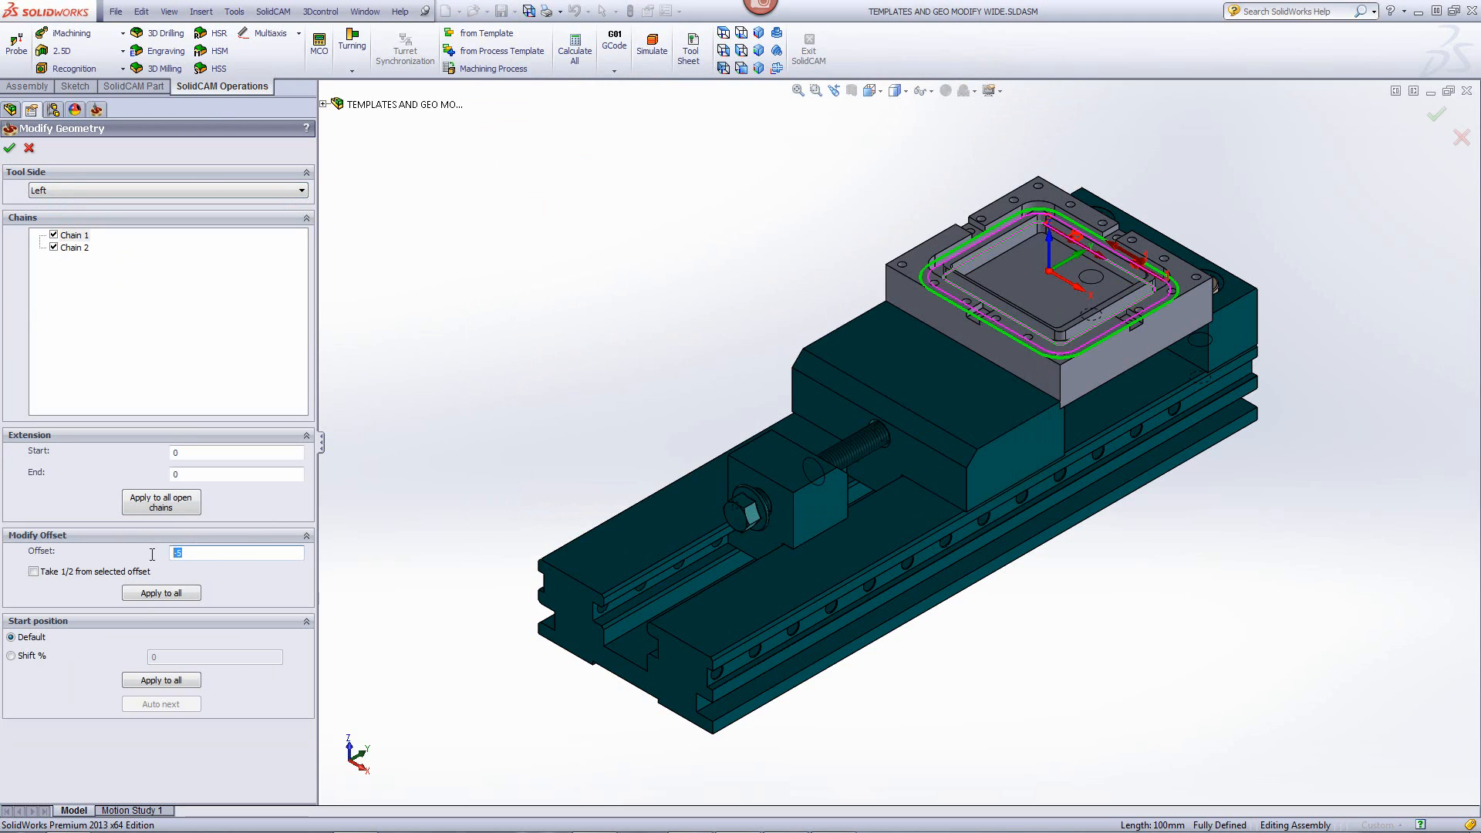
Step: Set the modify offset to 0 for all chains, check the chains from above and accept the modified geometry
type("0")
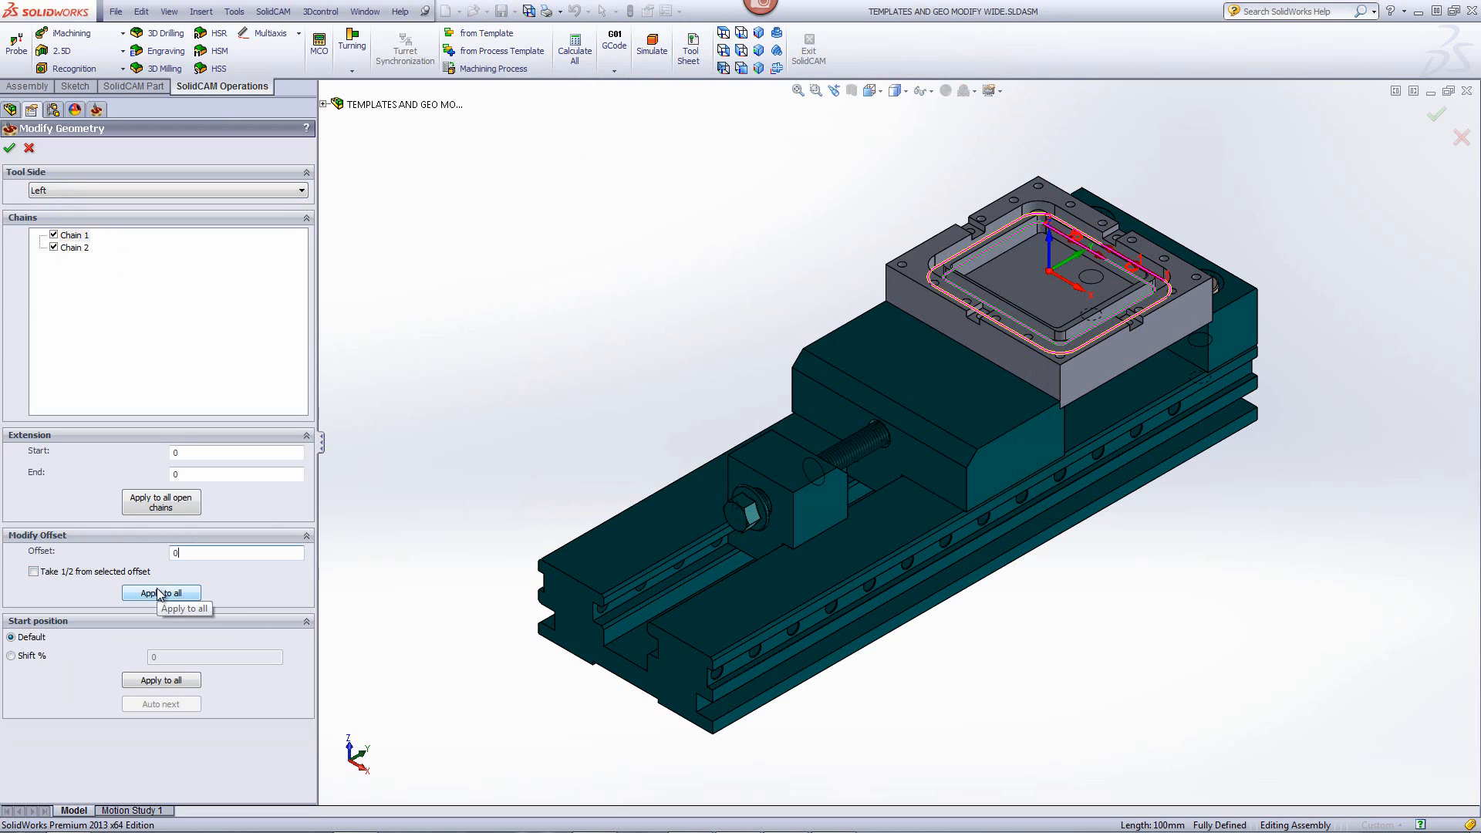
left_click(159, 593)
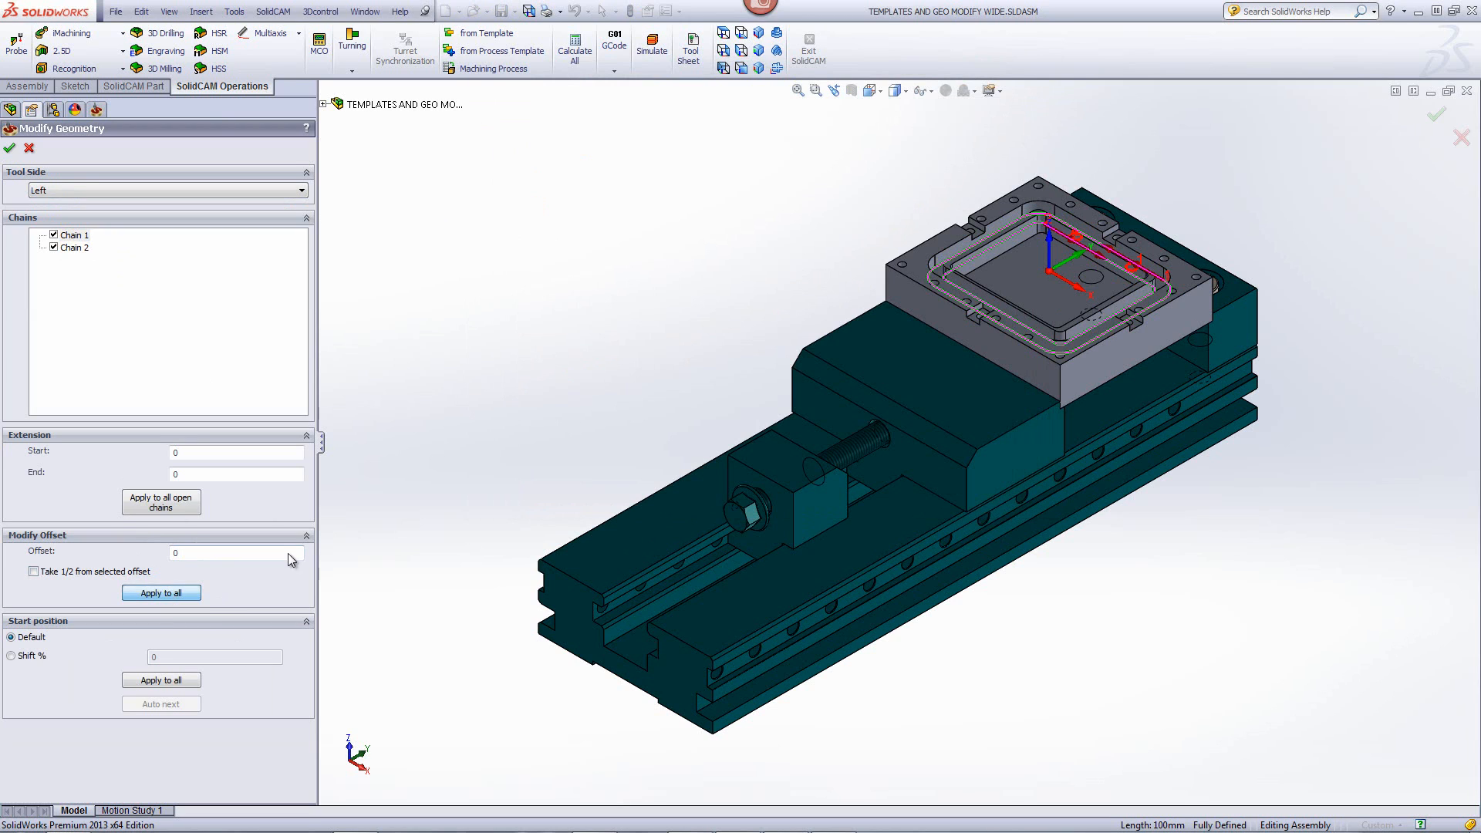
left_click(723, 33)
scroll(853, 239, "down", 4)
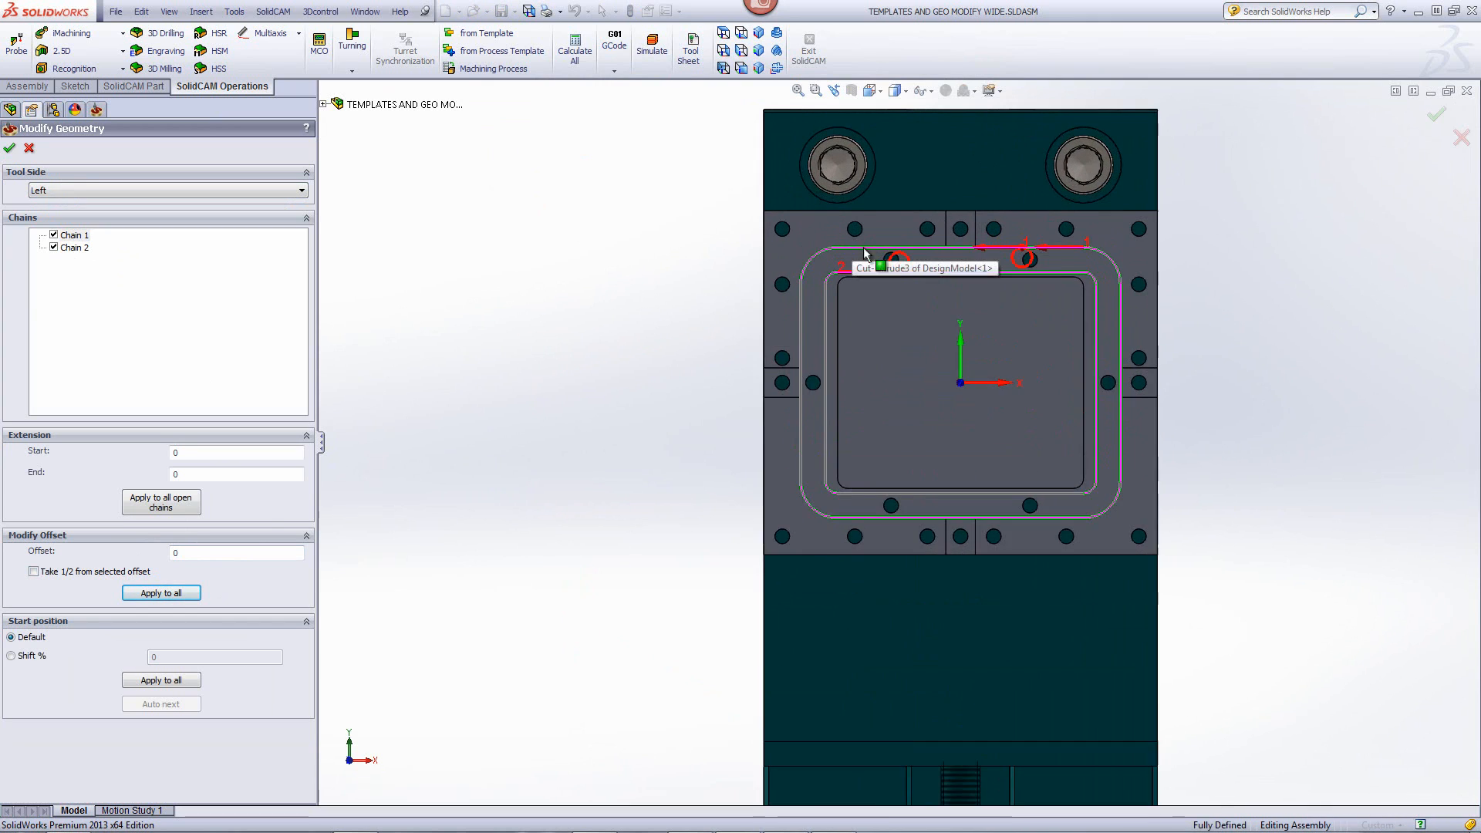
scroll(864, 255, "down", 3)
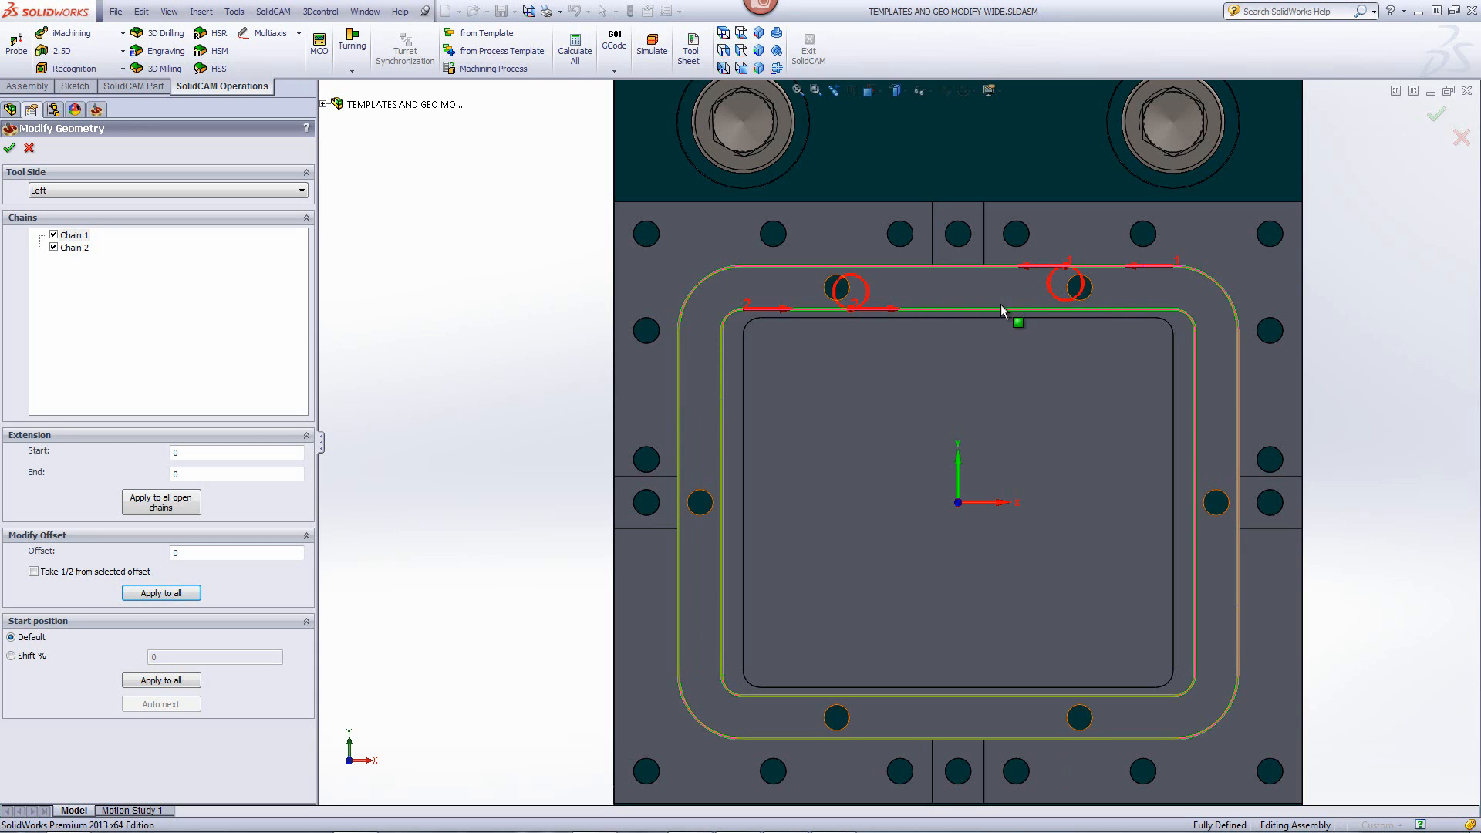
left_click(9, 148)
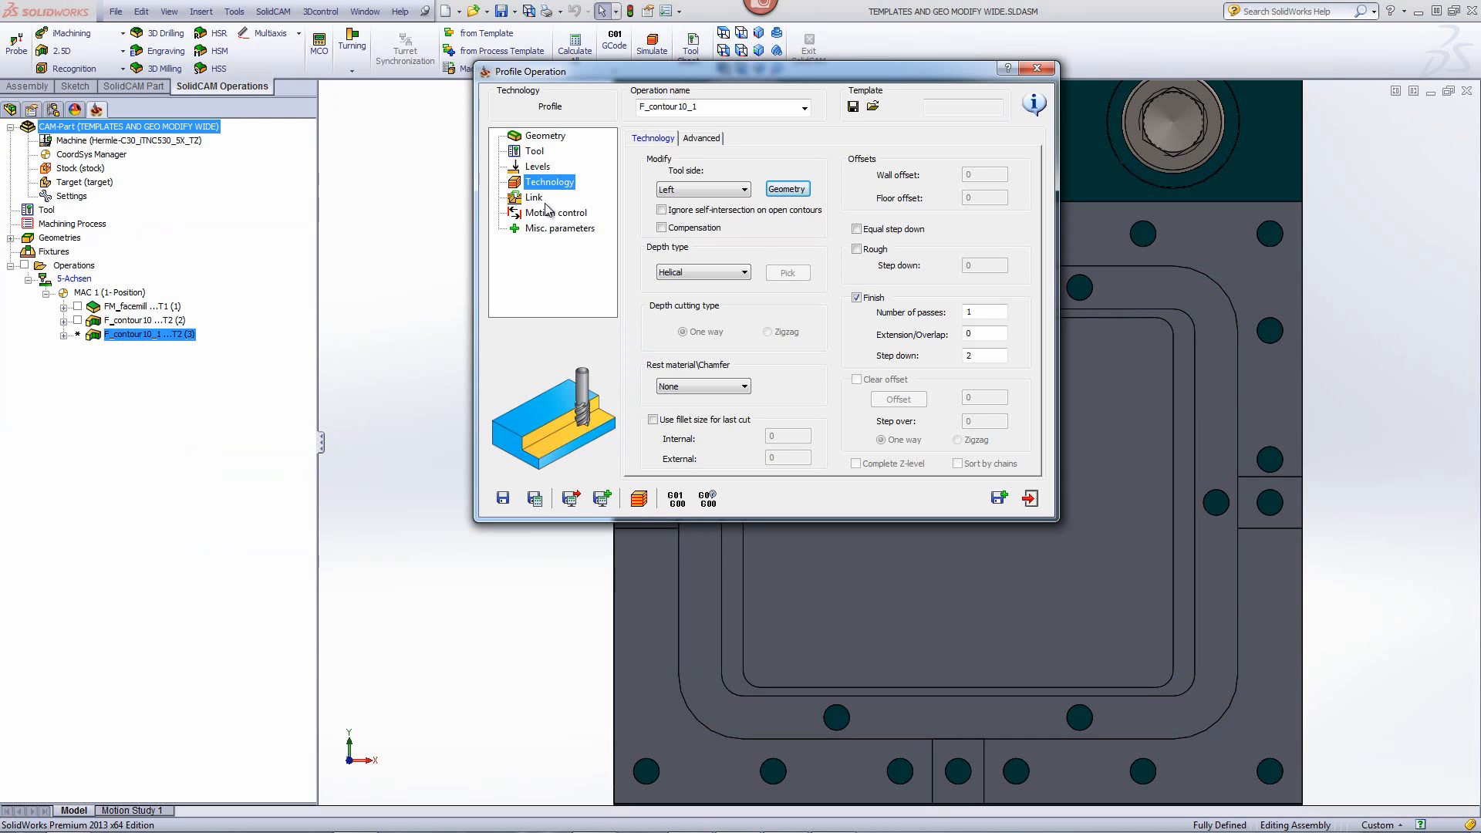
Step: Set the copied profile operation's depth type to Constant with a finish step down of 2
left_click(682, 273)
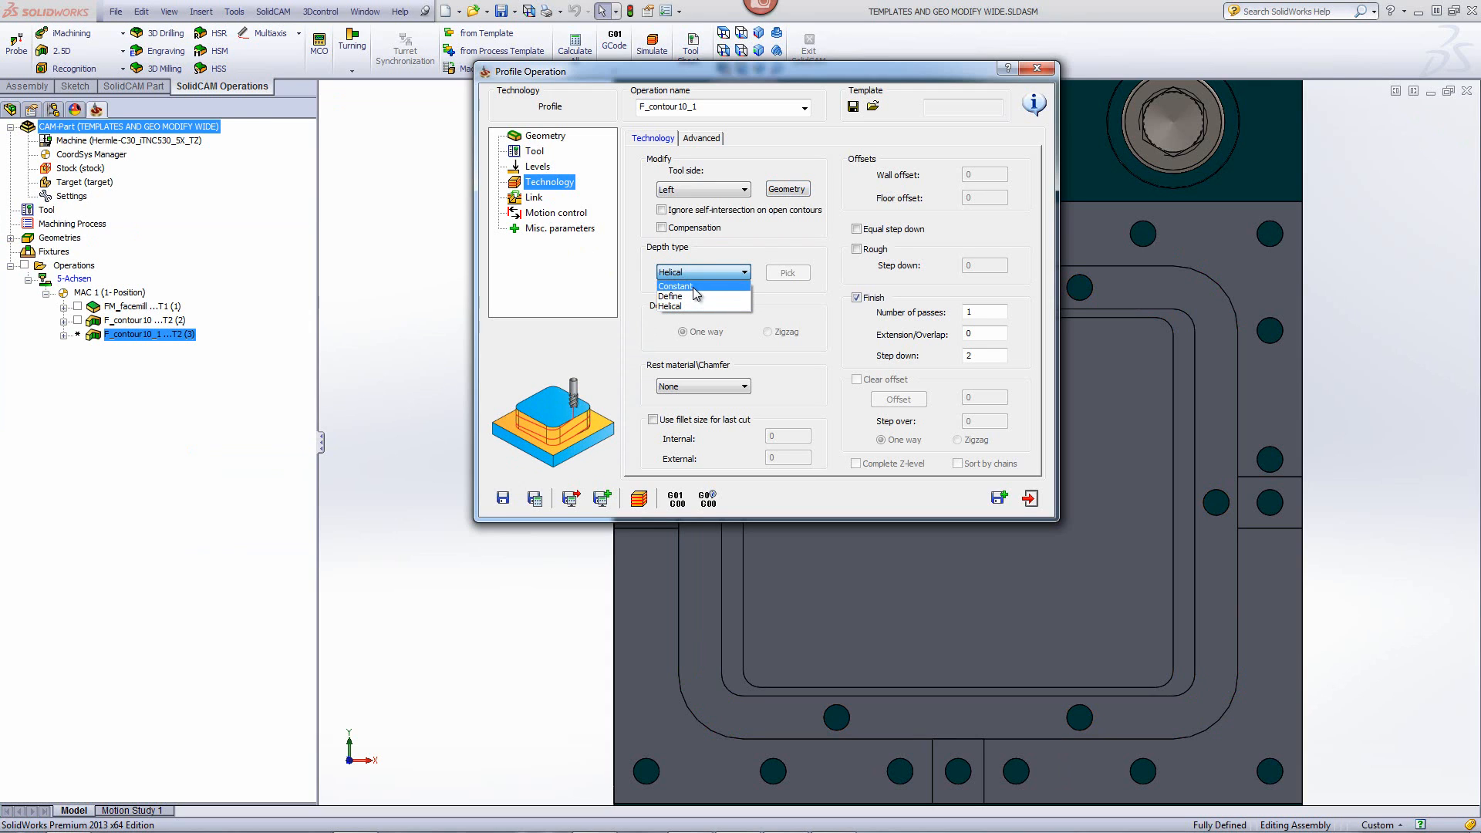
left_click(693, 287)
left_click(987, 356)
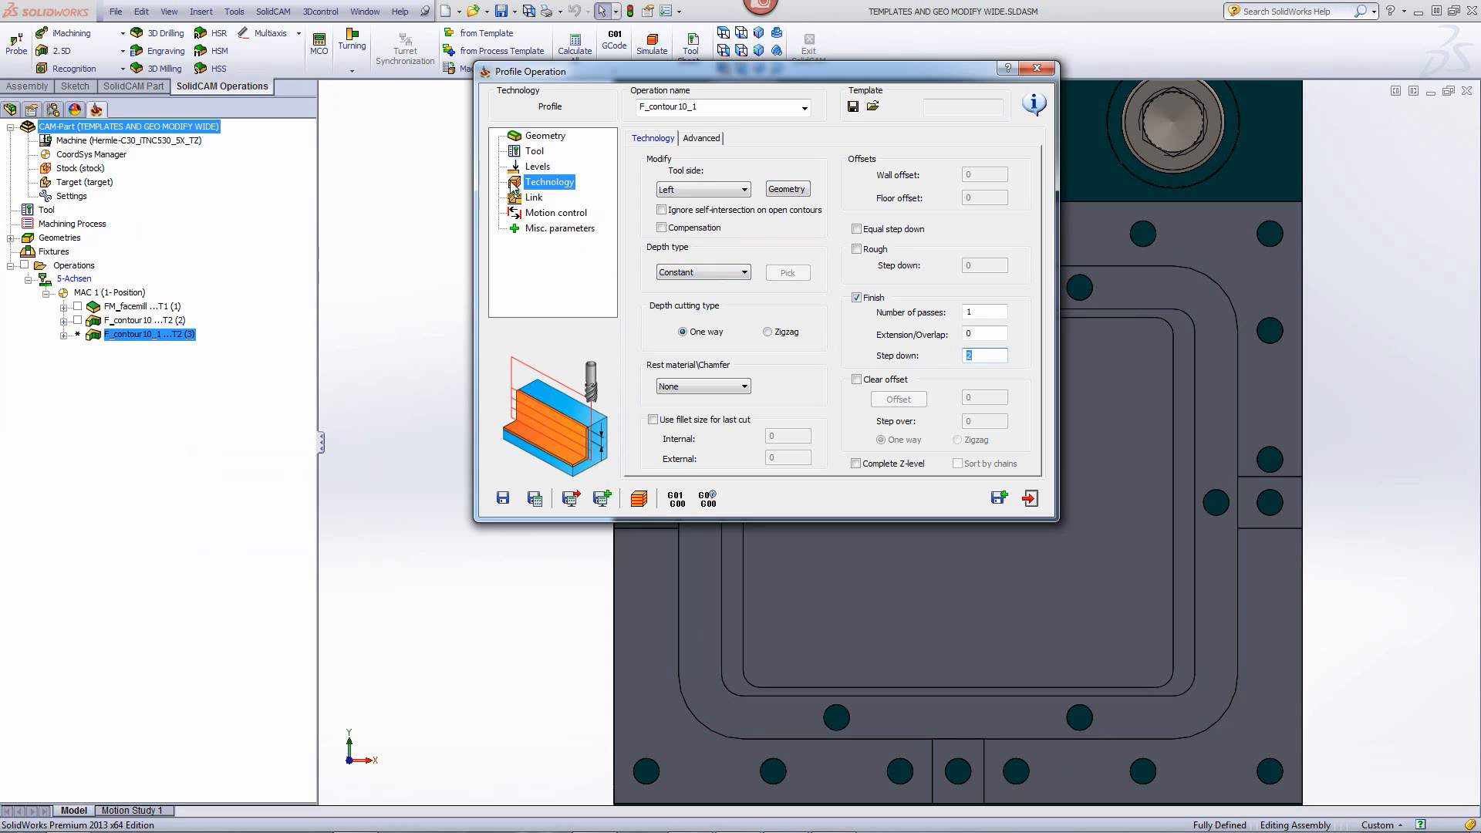
Step: Give the copied profile operation an Arc lead-in with radius 1 and make the lead-out the same as the lead-in
left_click(541, 199)
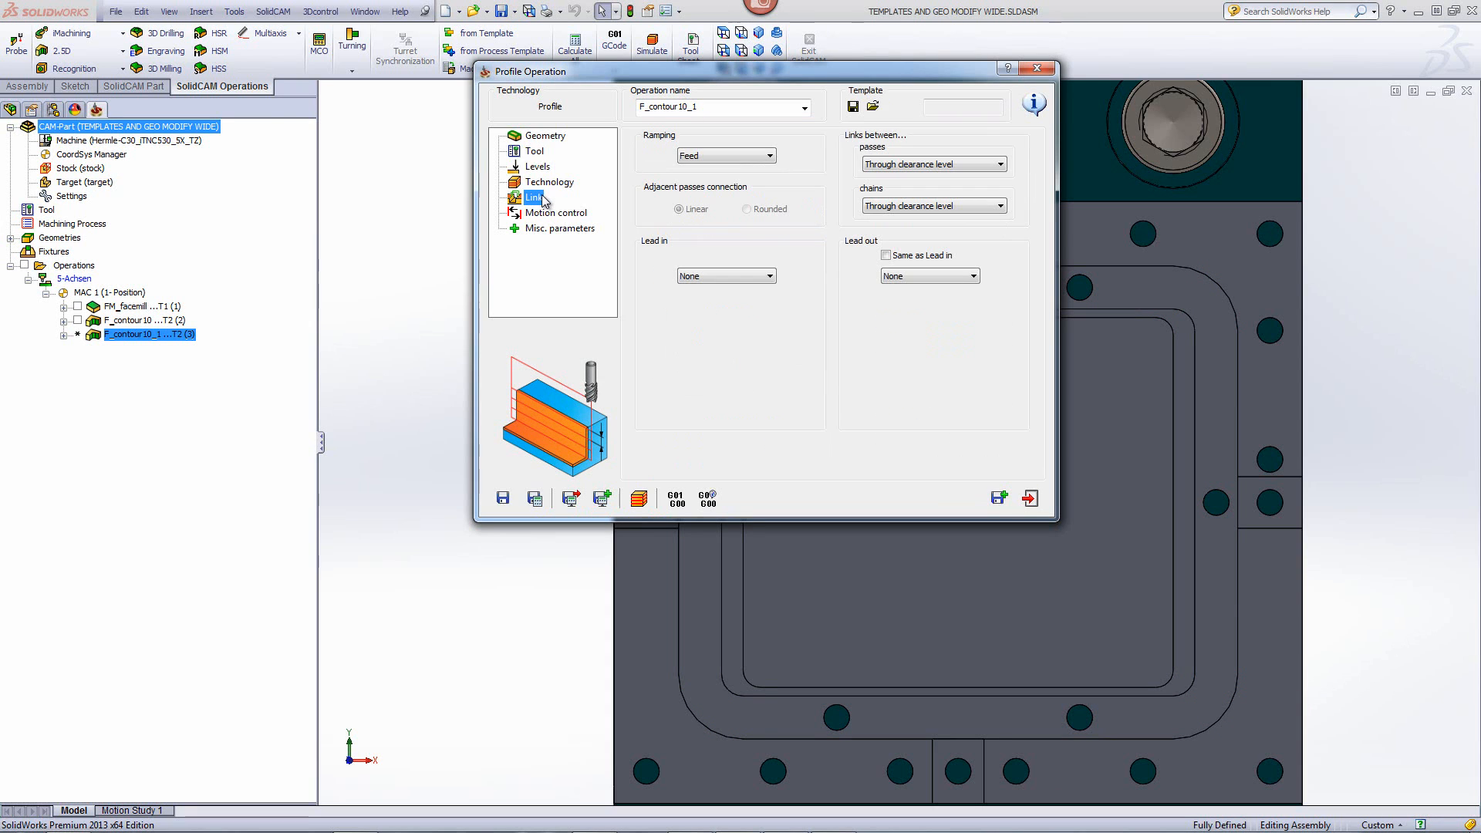
left_click(725, 277)
left_click(711, 311)
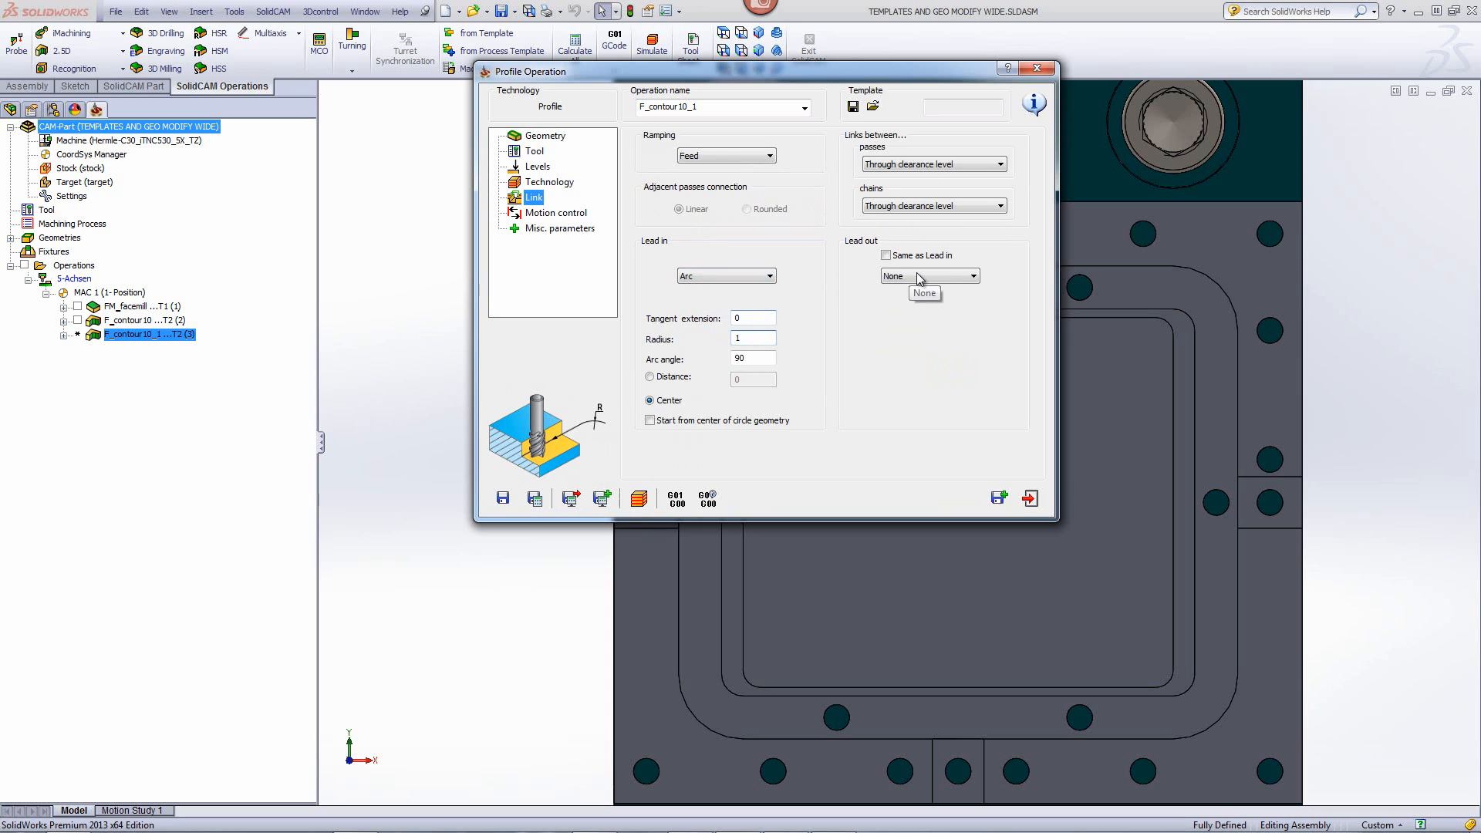
left_click(887, 255)
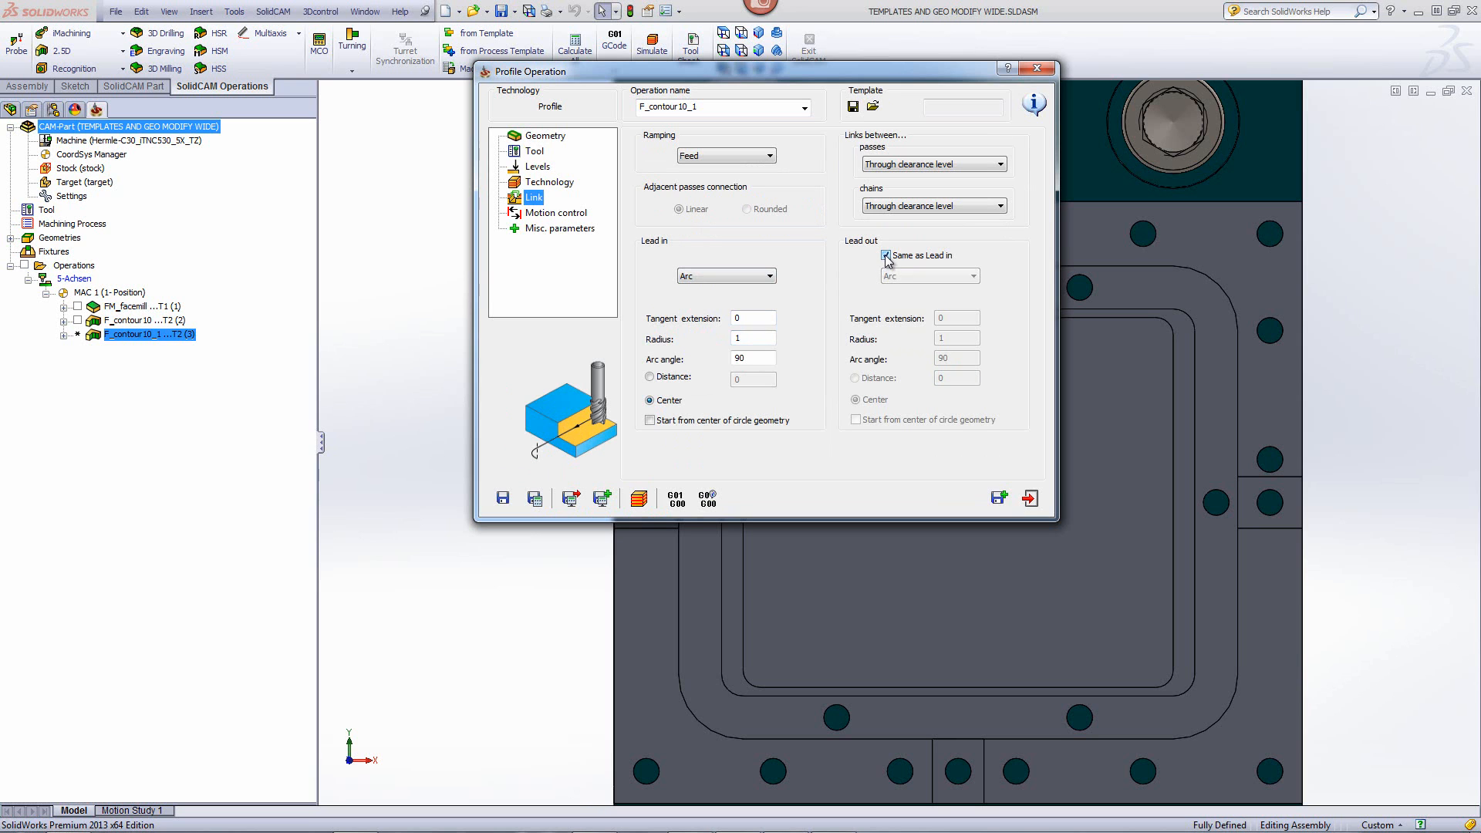
Step: Simulate the copied profile operation in SolidVerify, inspect the finished groove walls and exit the operation
left_click(639, 500)
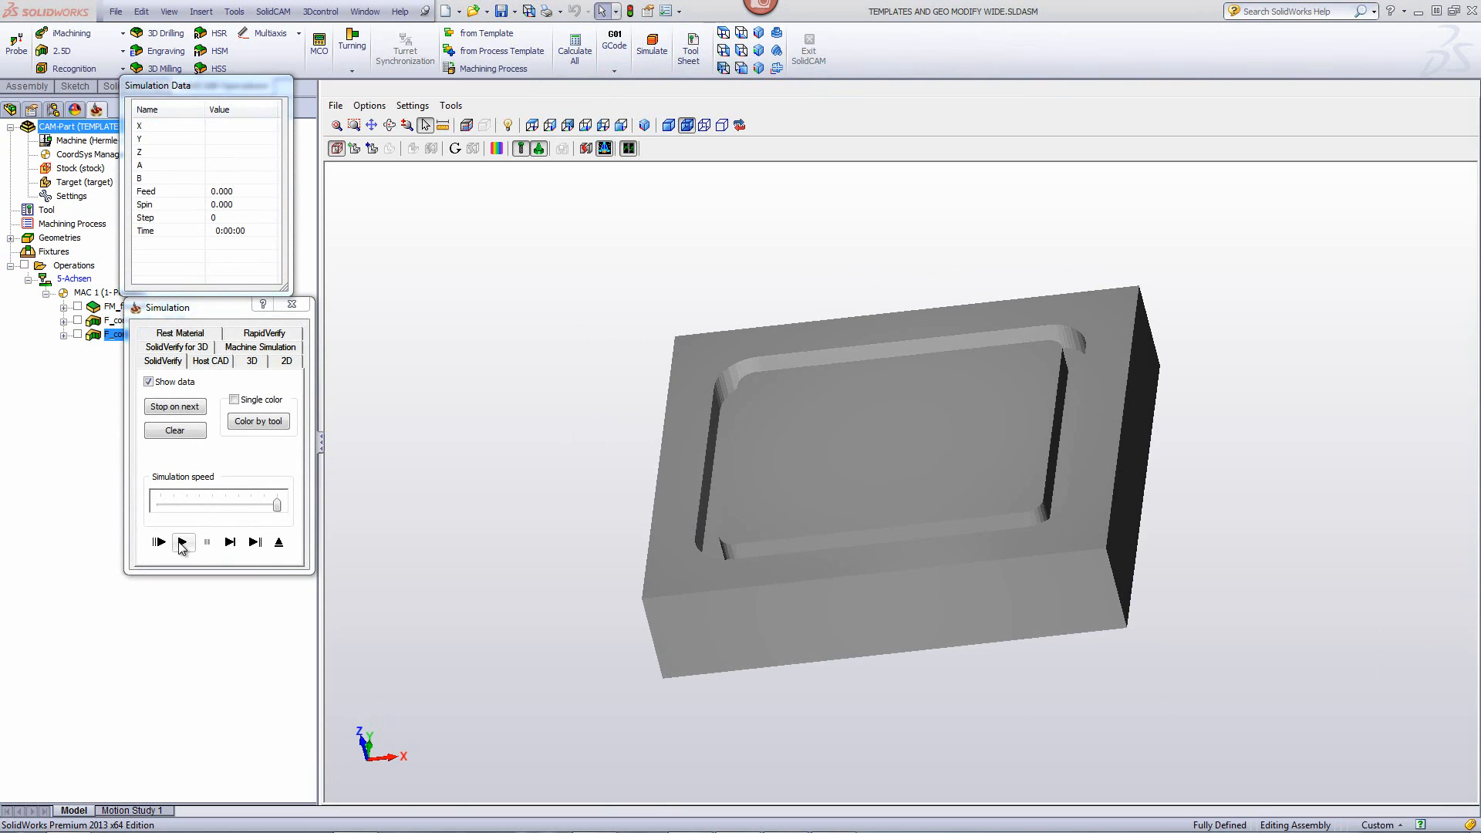
left_click(230, 543)
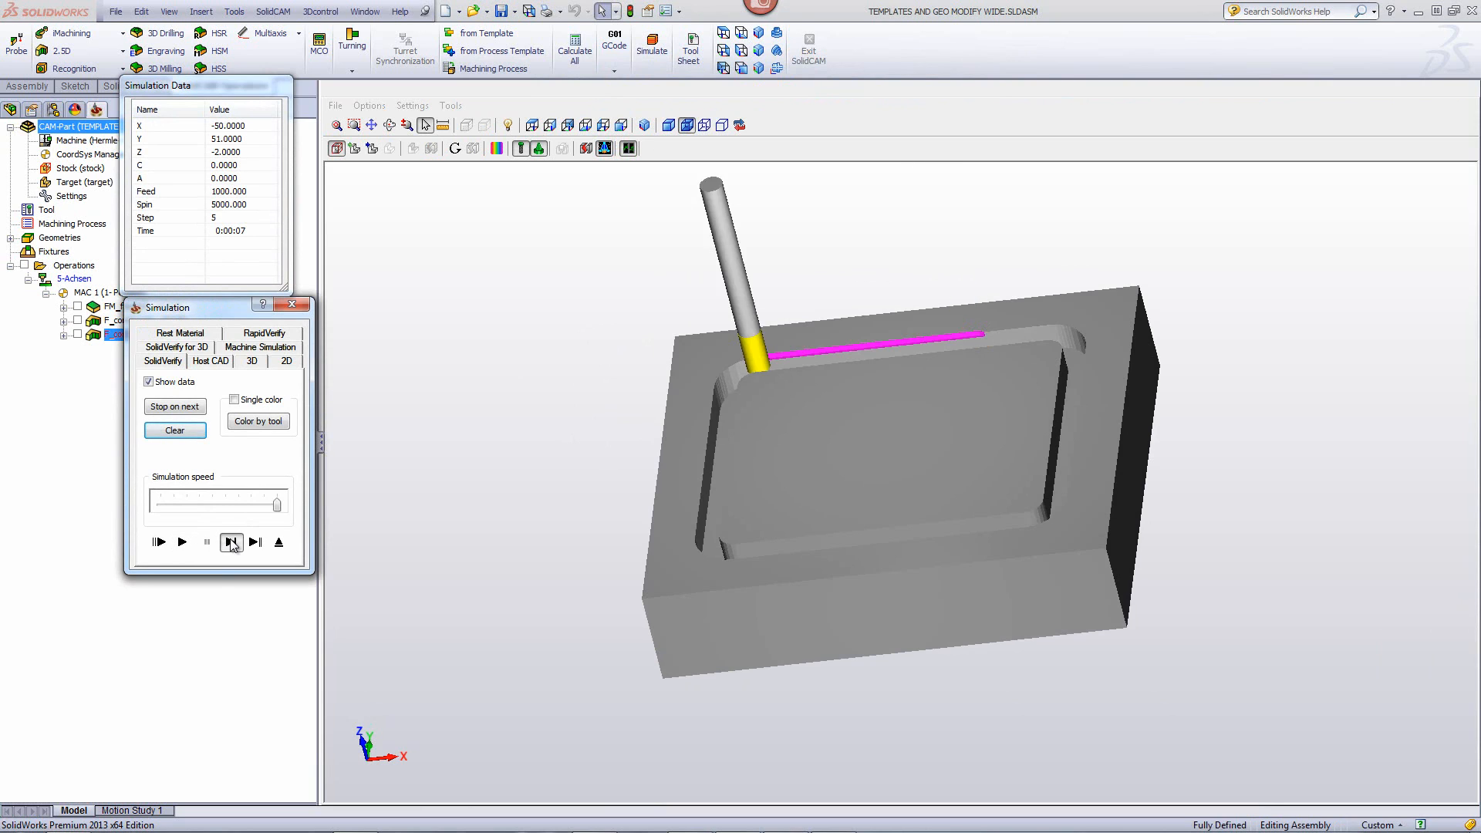
left_click(180, 543)
mouse_move(843, 430)
middle_mouse_down()
mouse_move(857, 433)
mouse_move(826, 432)
middle_mouse_up()
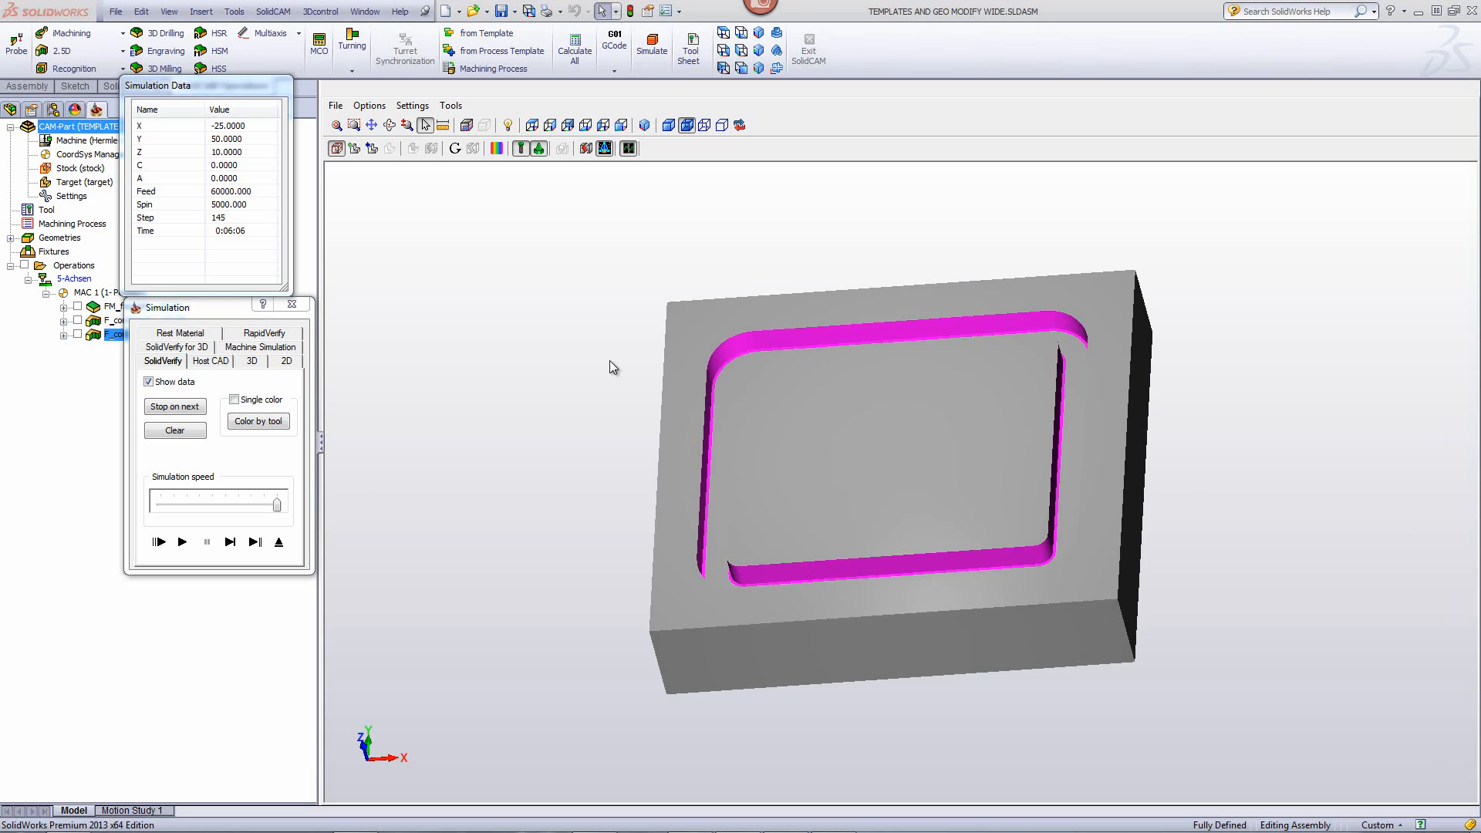
left_click(279, 542)
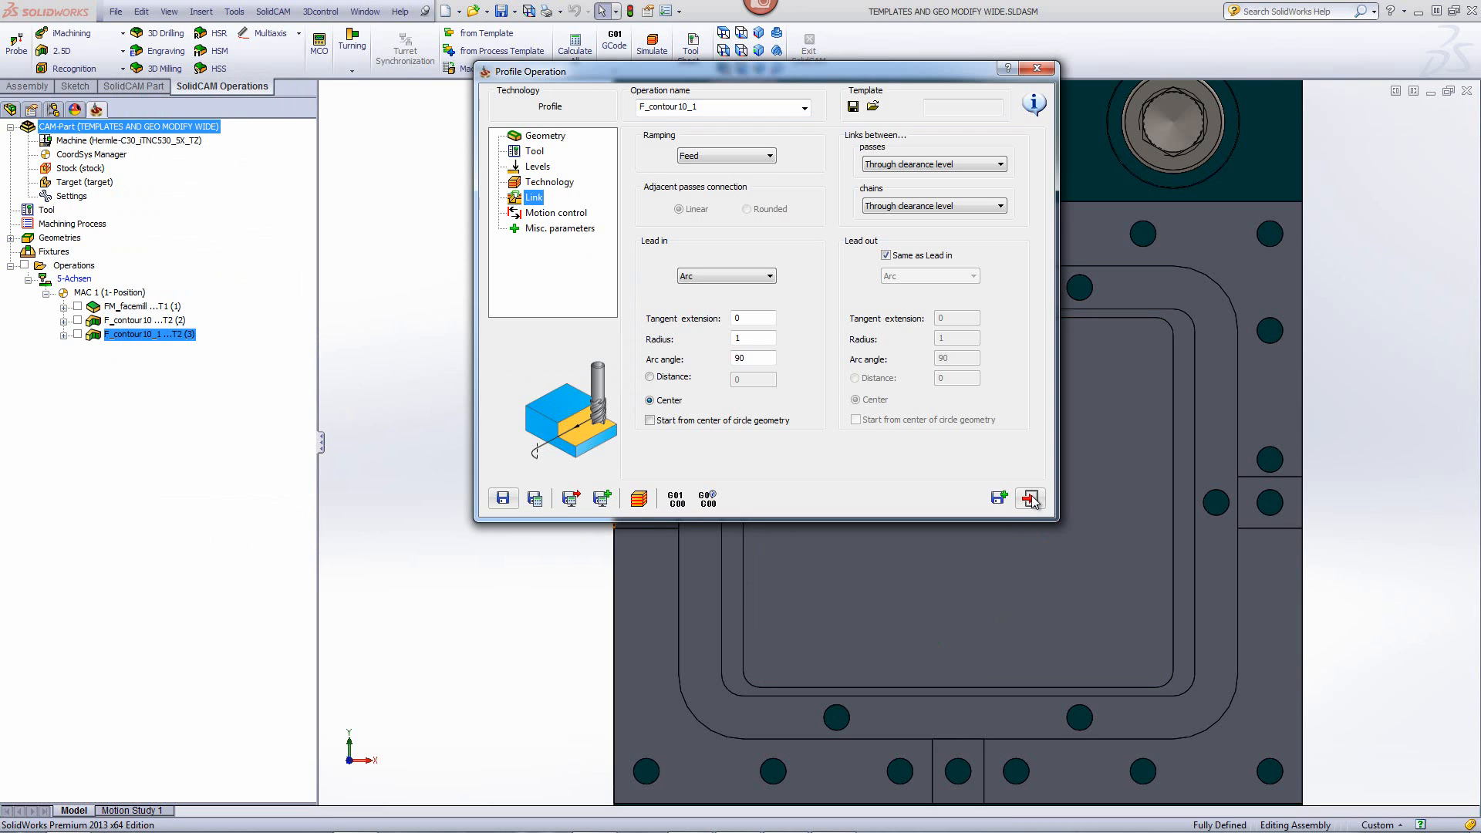
left_click(1030, 498)
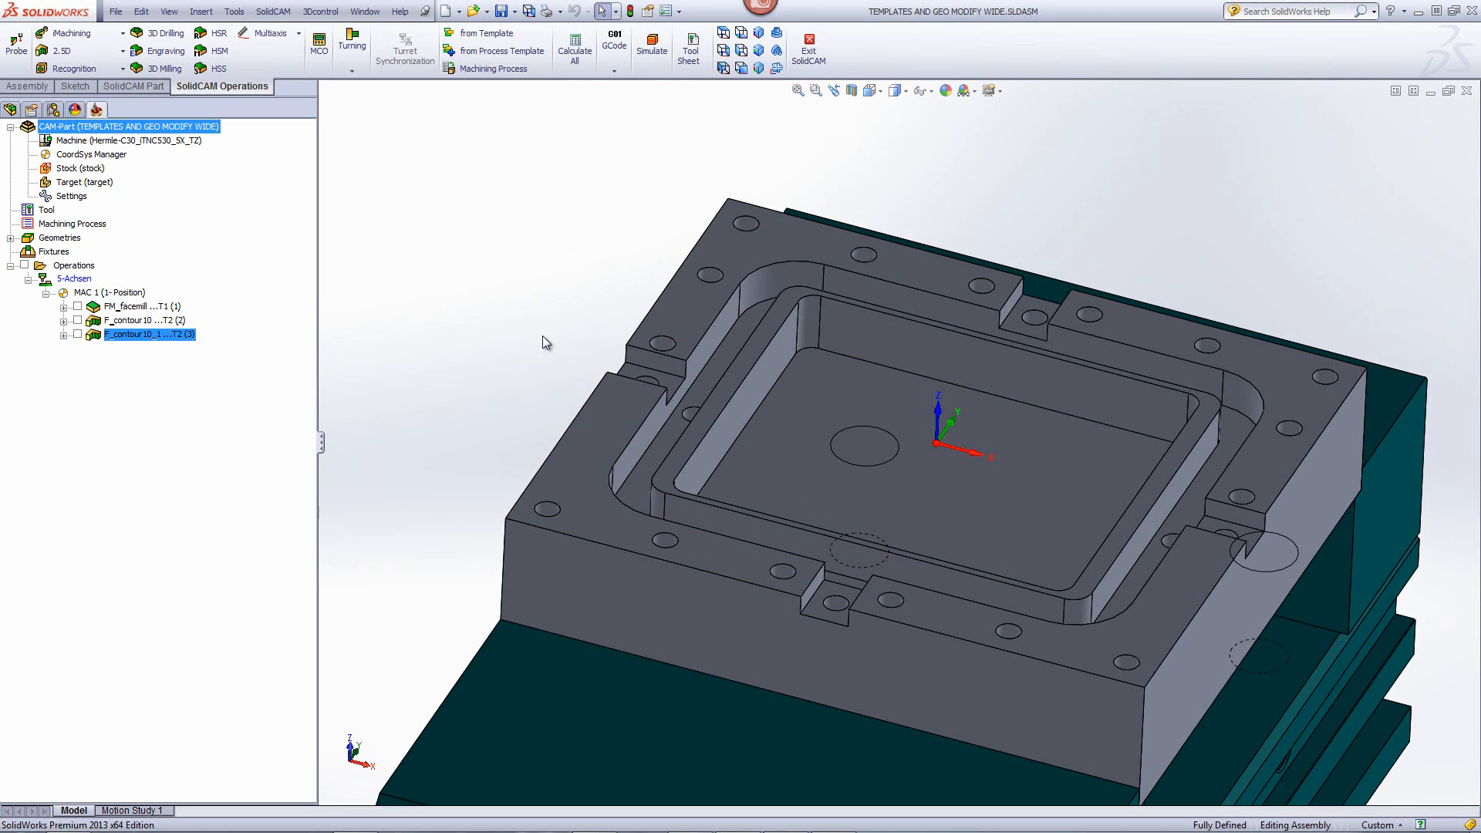
left_click(719, 365)
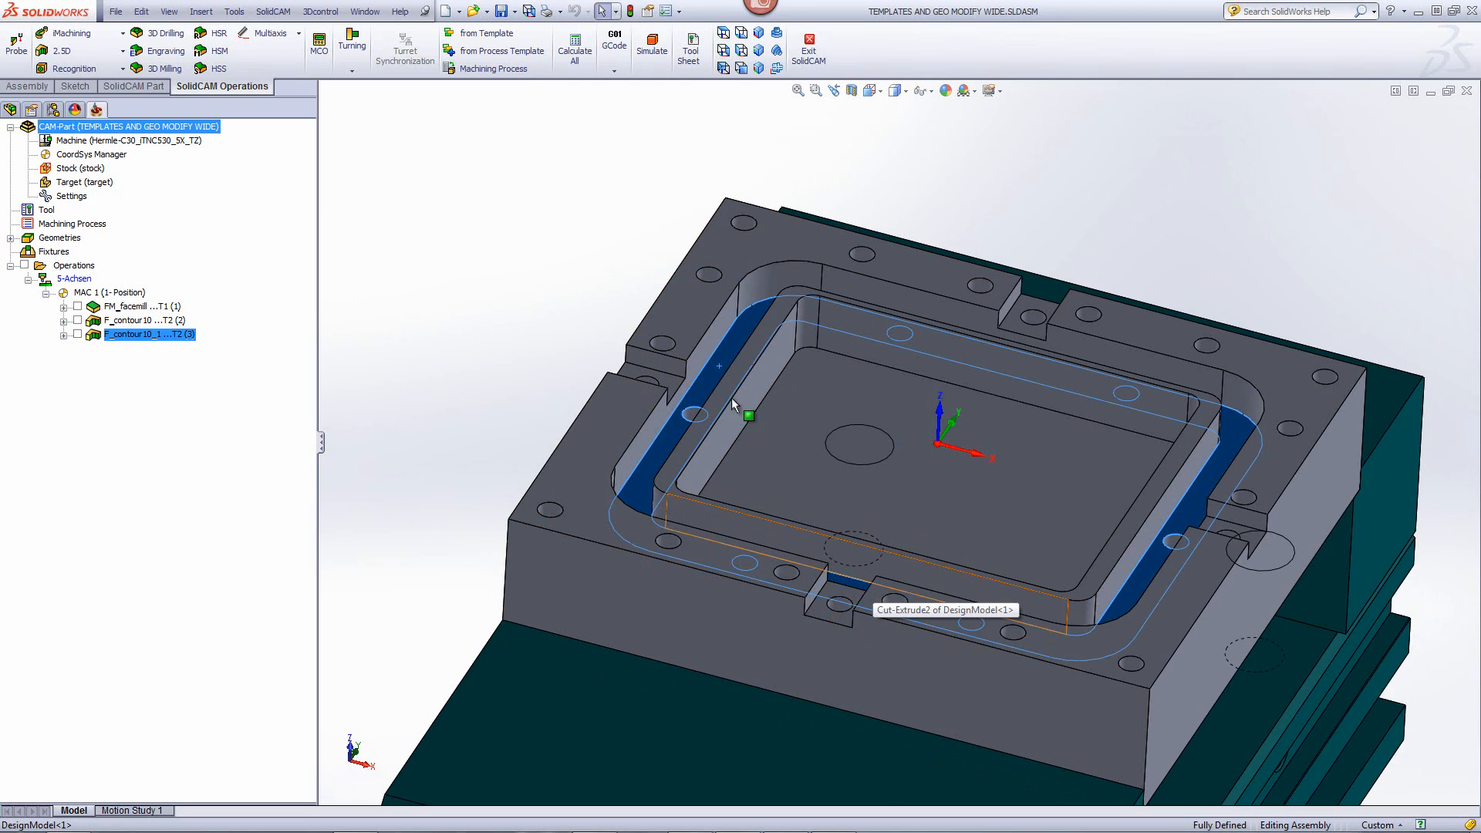
left_click(562, 248)
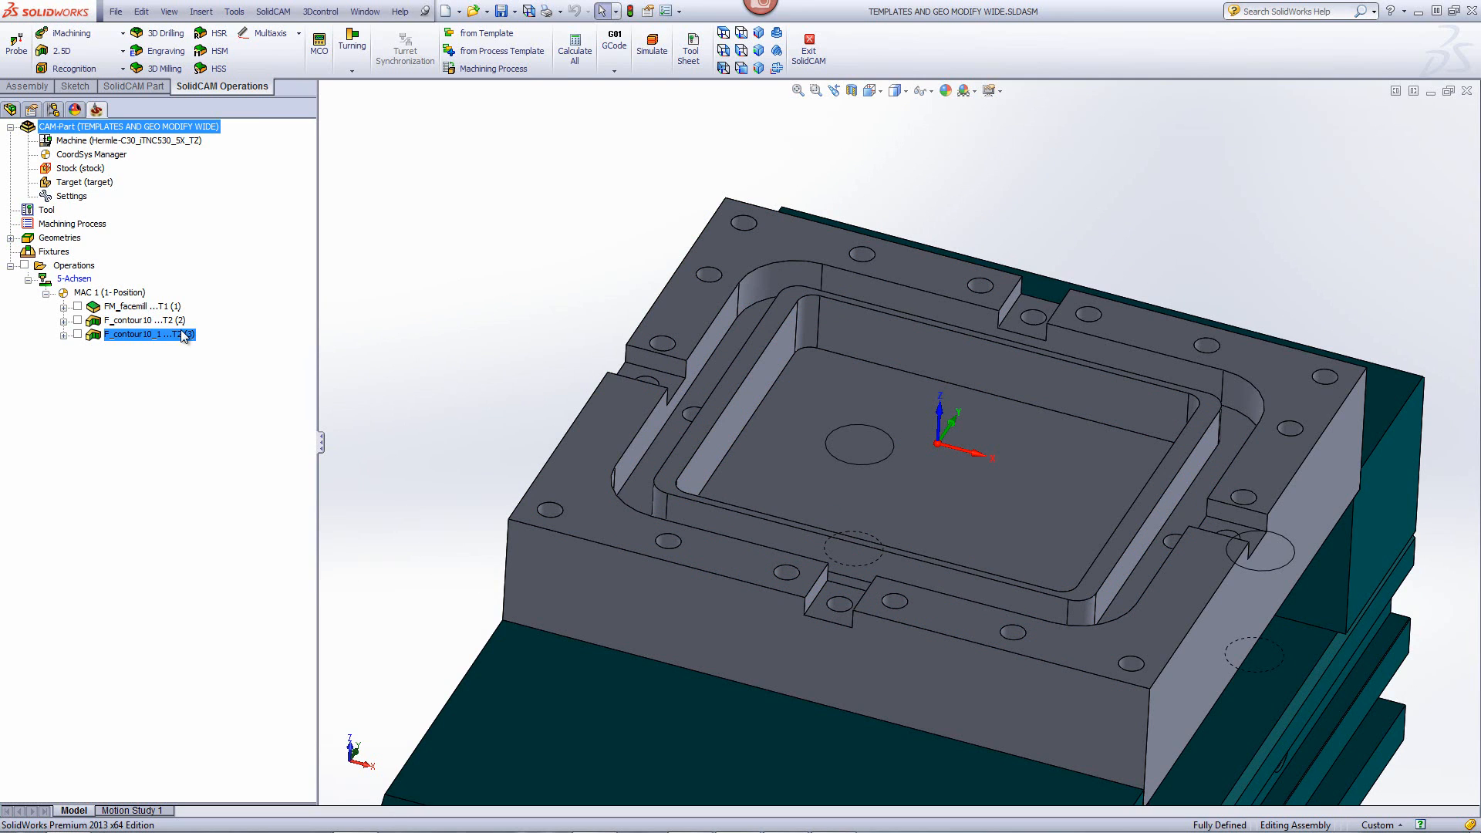
Step: Create a process template named "slot" from both profile operations, including the tool data
key("Up")
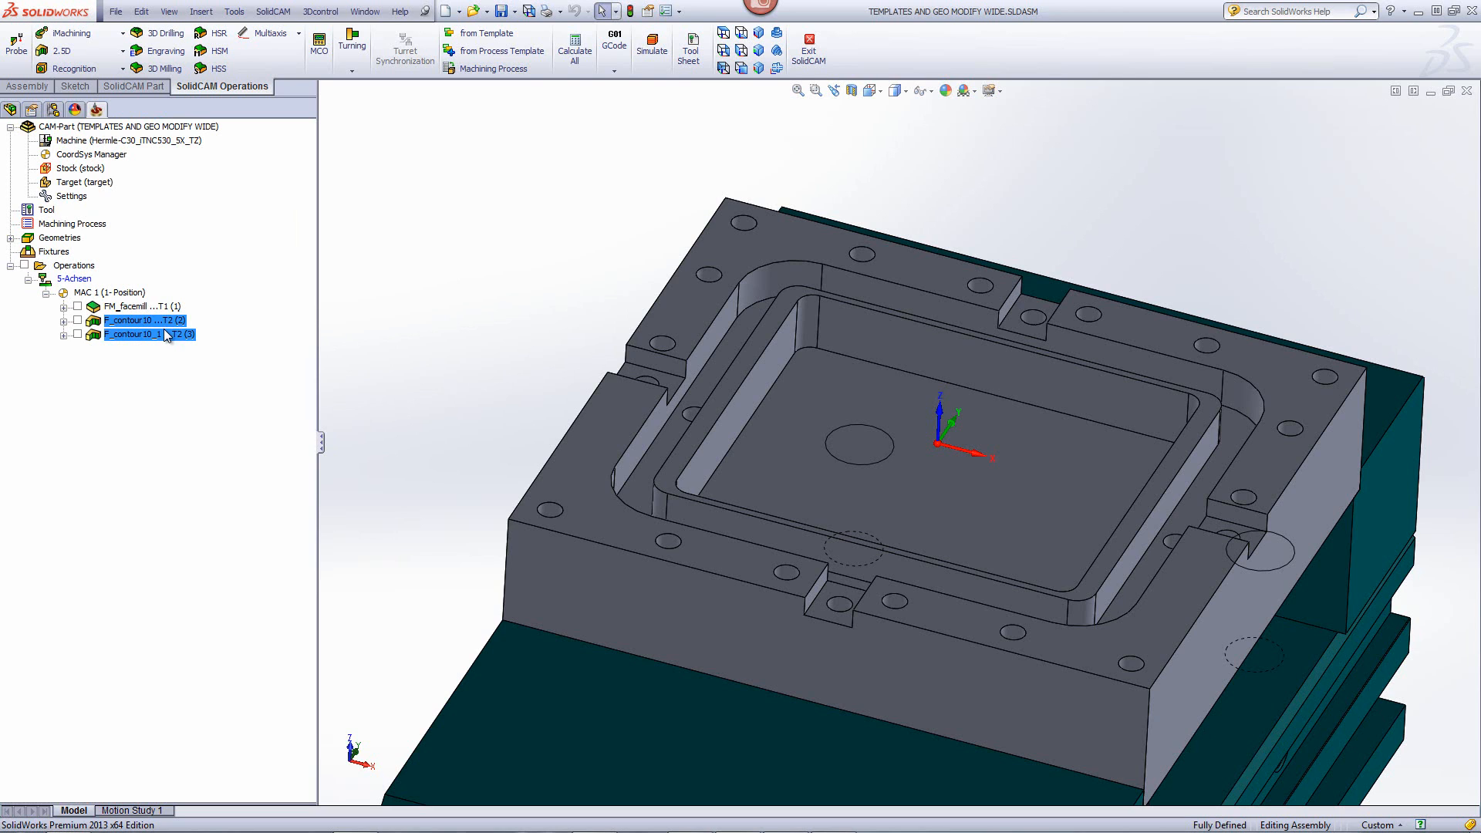
right_click(164, 334)
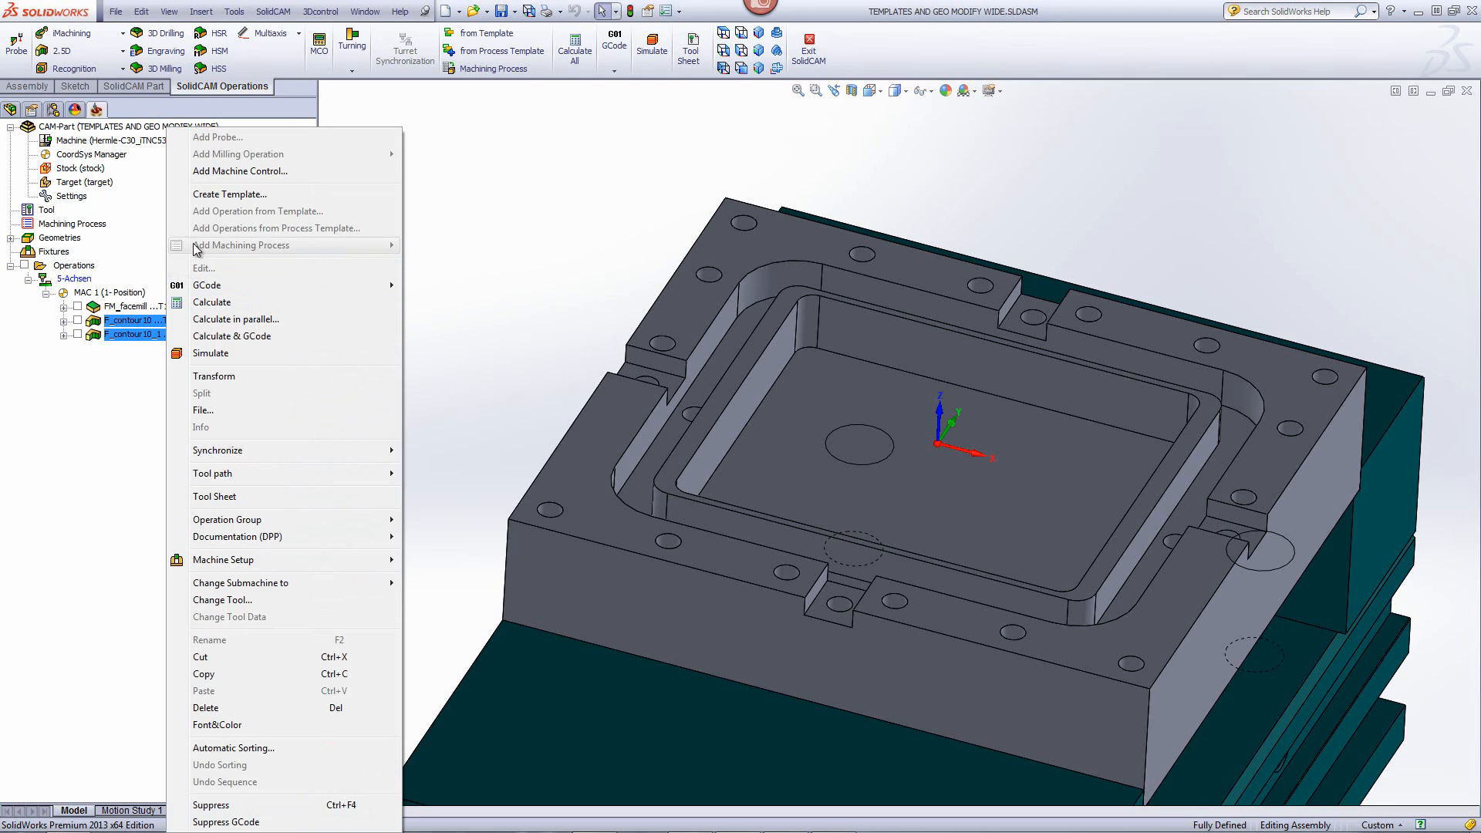
left_click(205, 200)
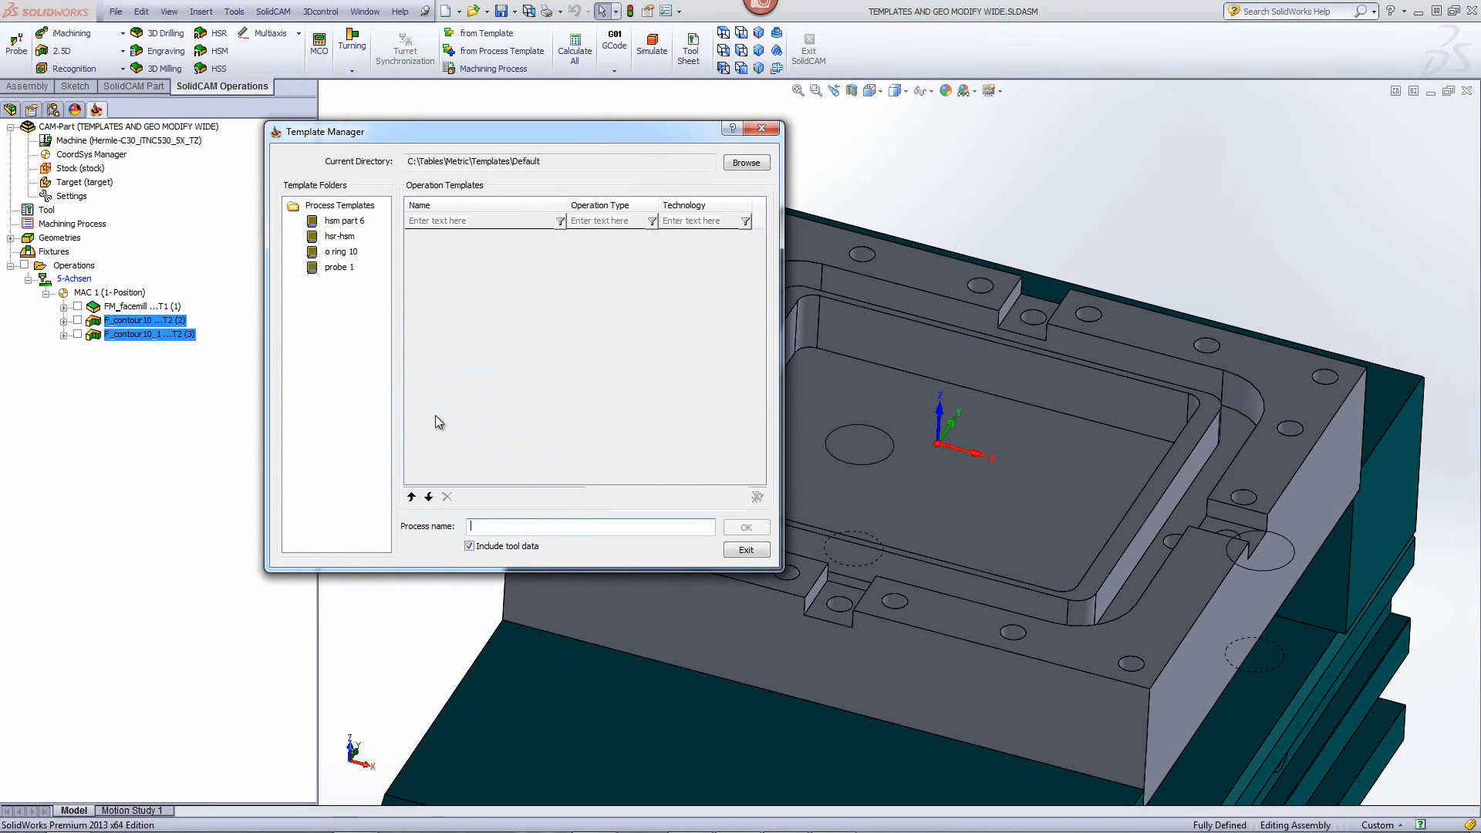
type("slot")
left_click(742, 524)
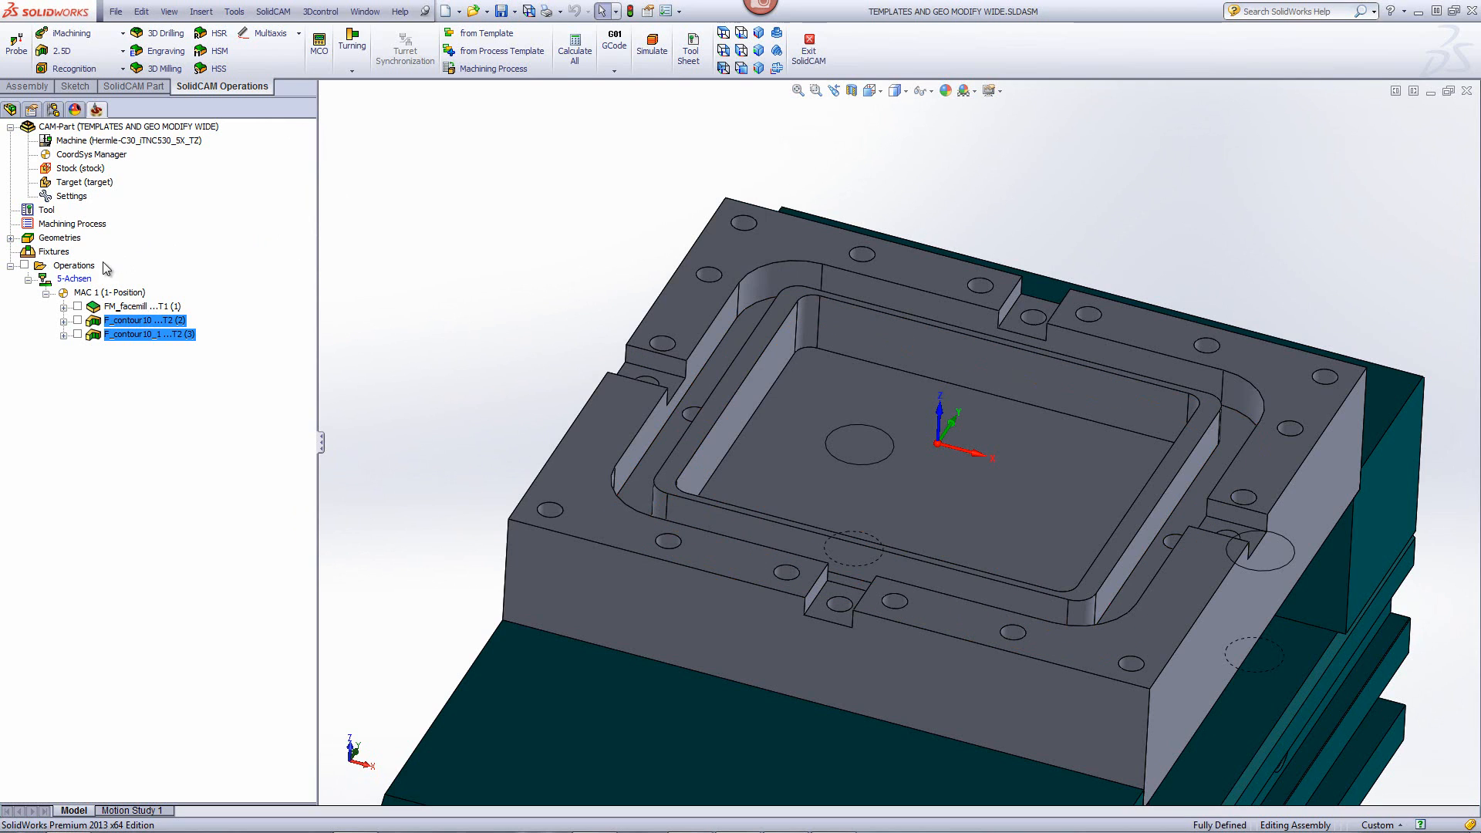
Step: Add operations from the "slot" process template to the operations list
right_click(90, 267)
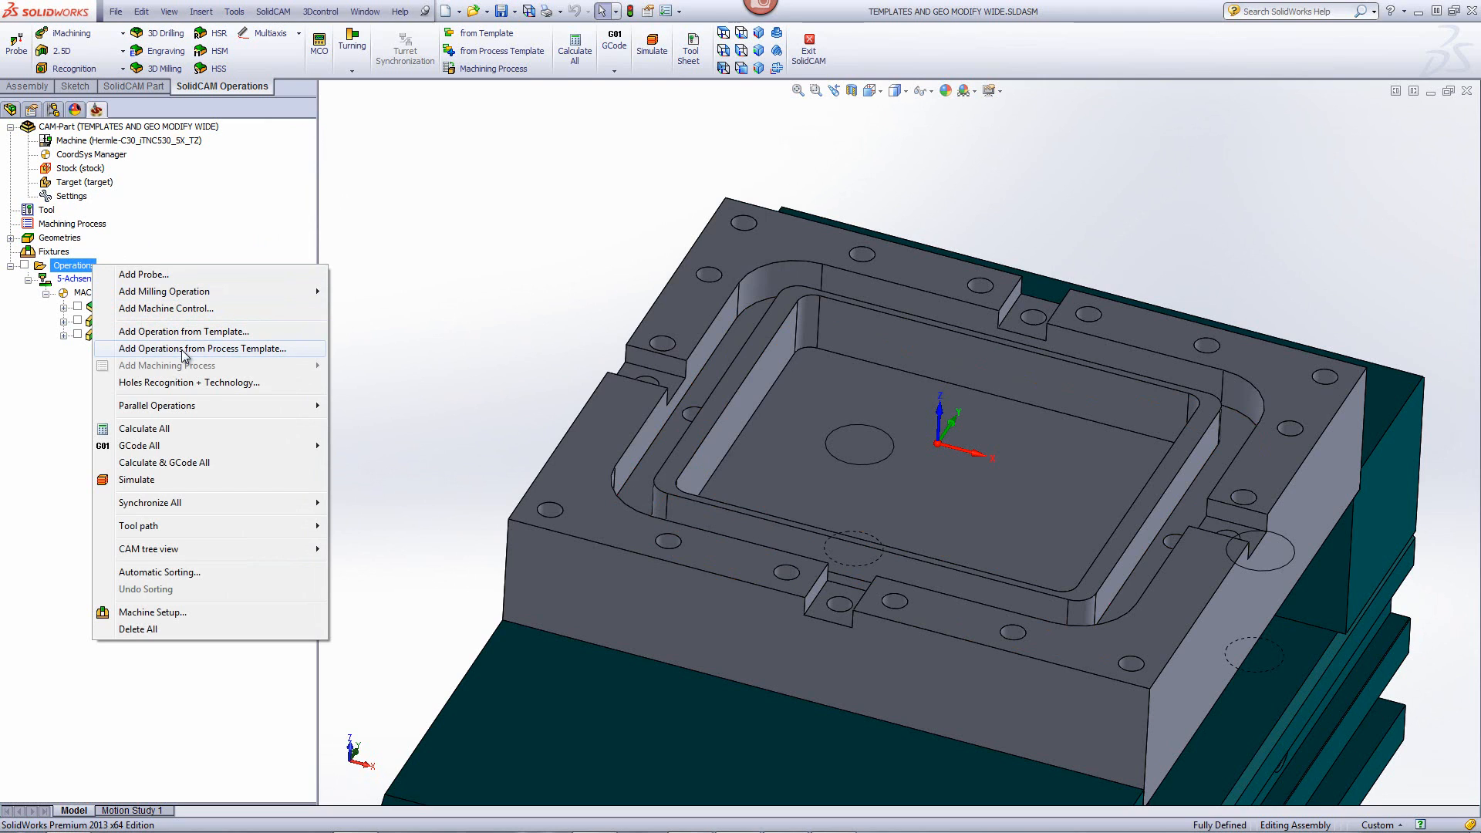
left_click(257, 351)
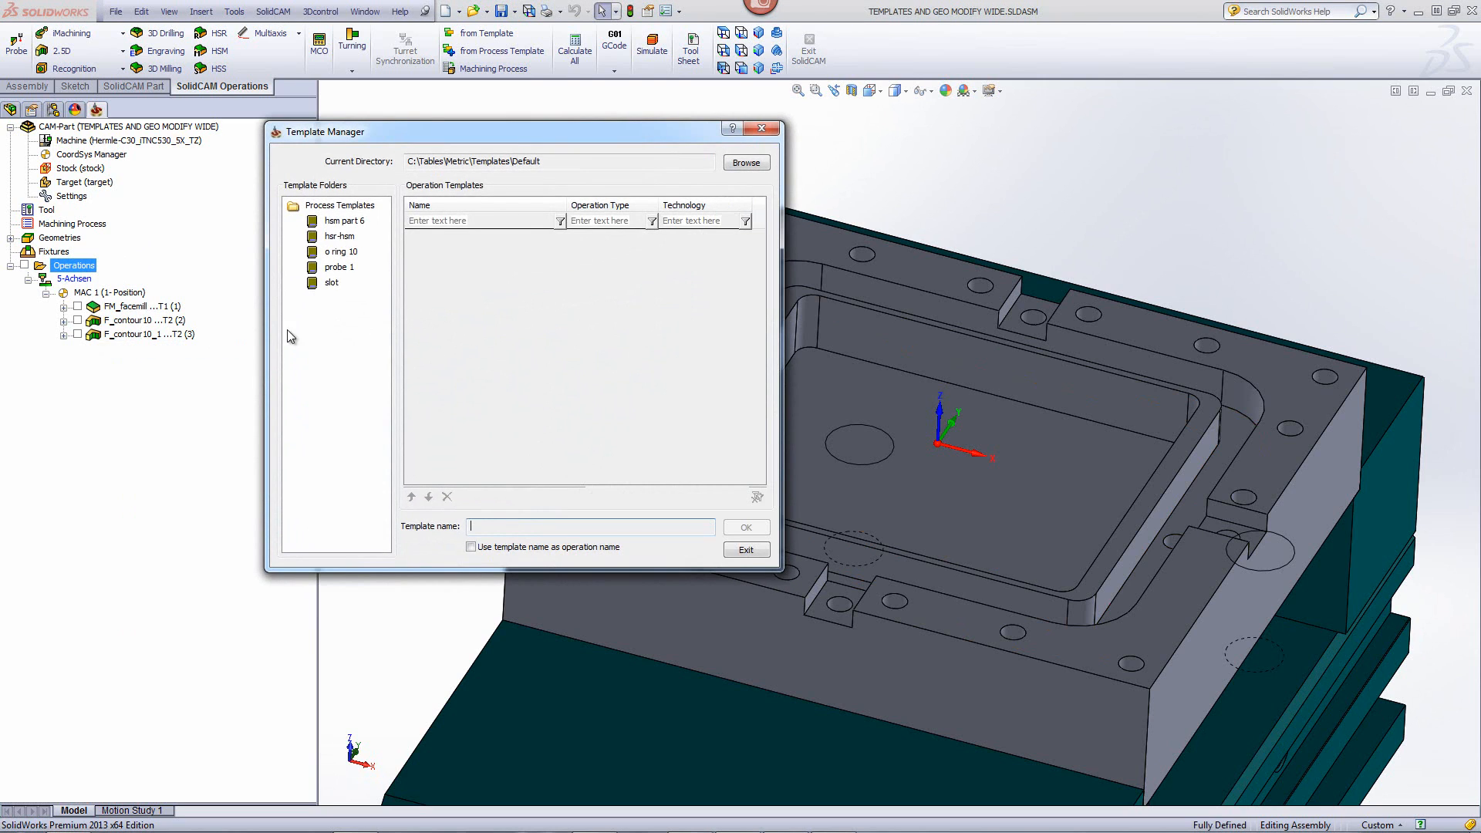
left_click(331, 282)
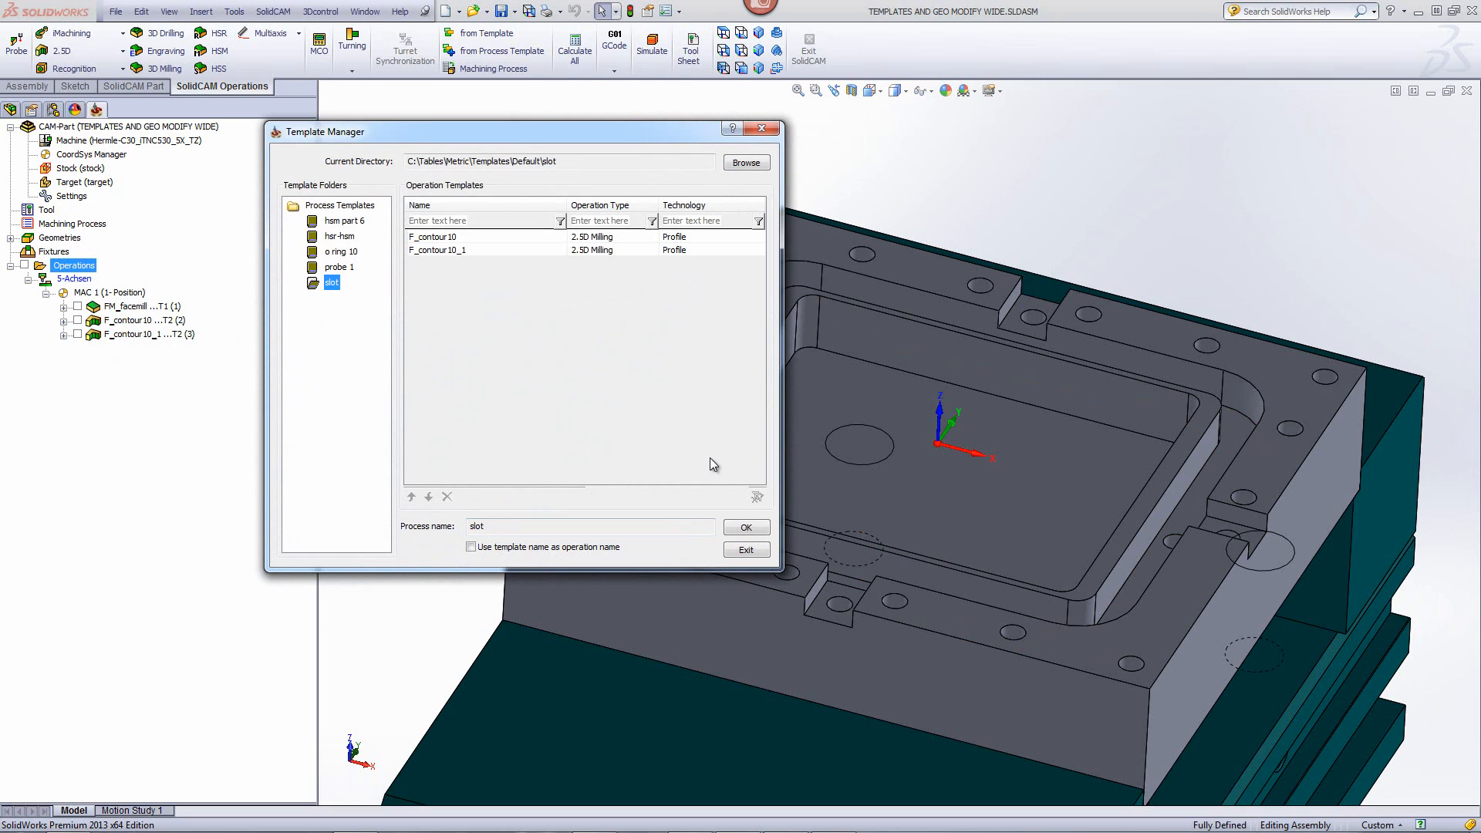
left_click(745, 528)
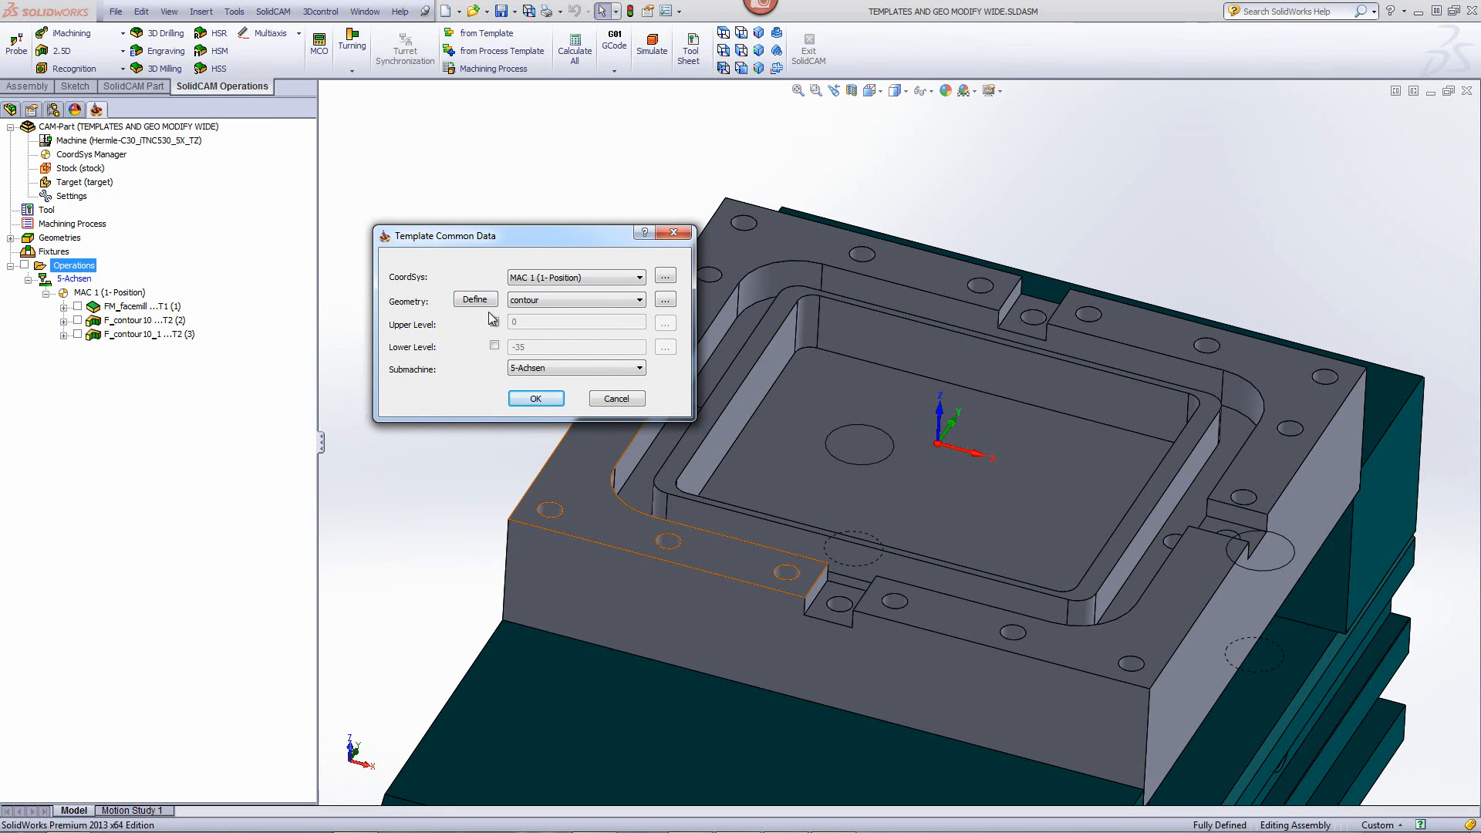
Step: Define a new template geometry with the two opposite top edges of the front notch as separate curve chains
left_click(488, 305)
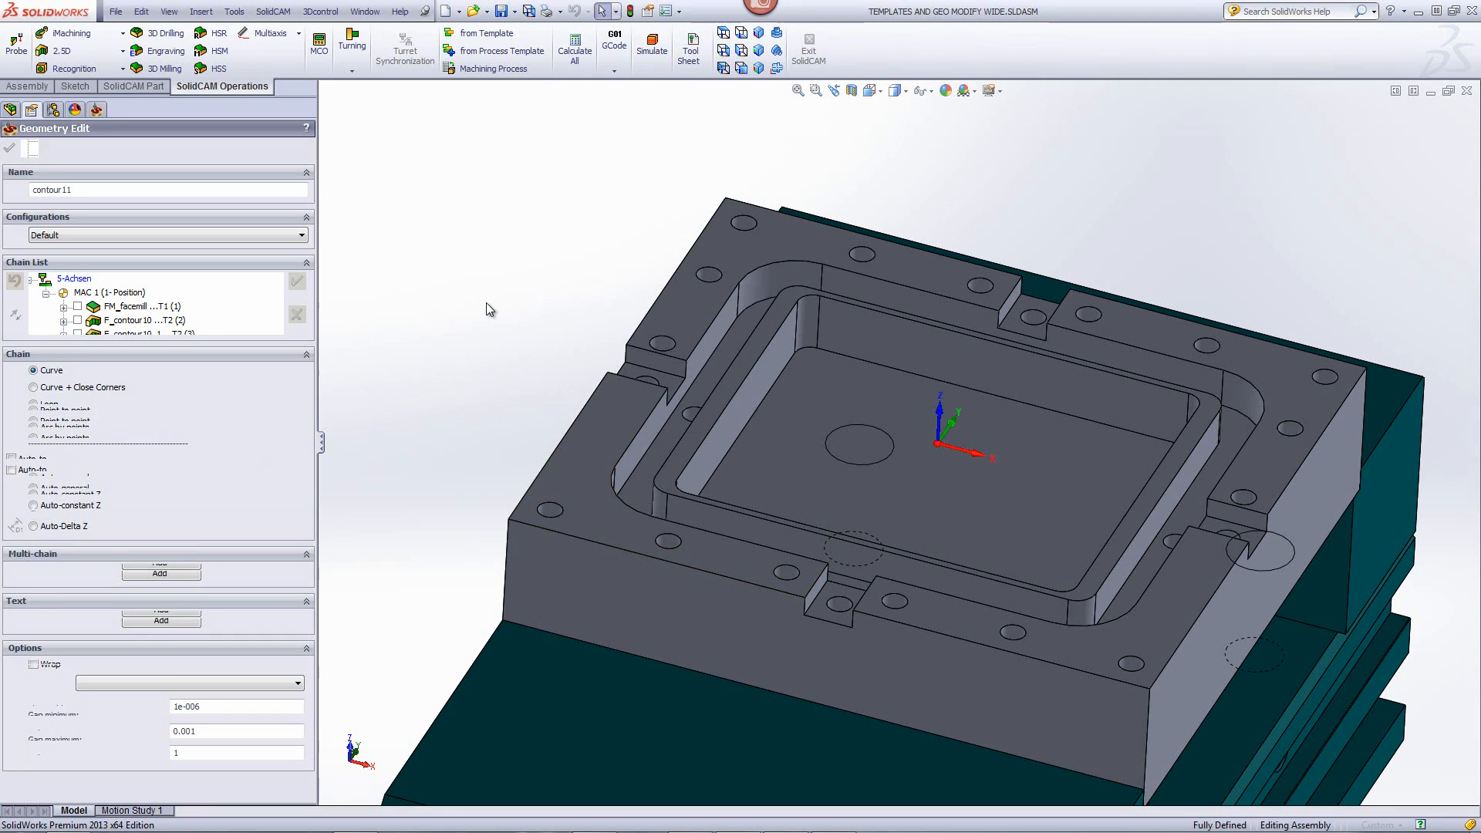
left_click(859, 604)
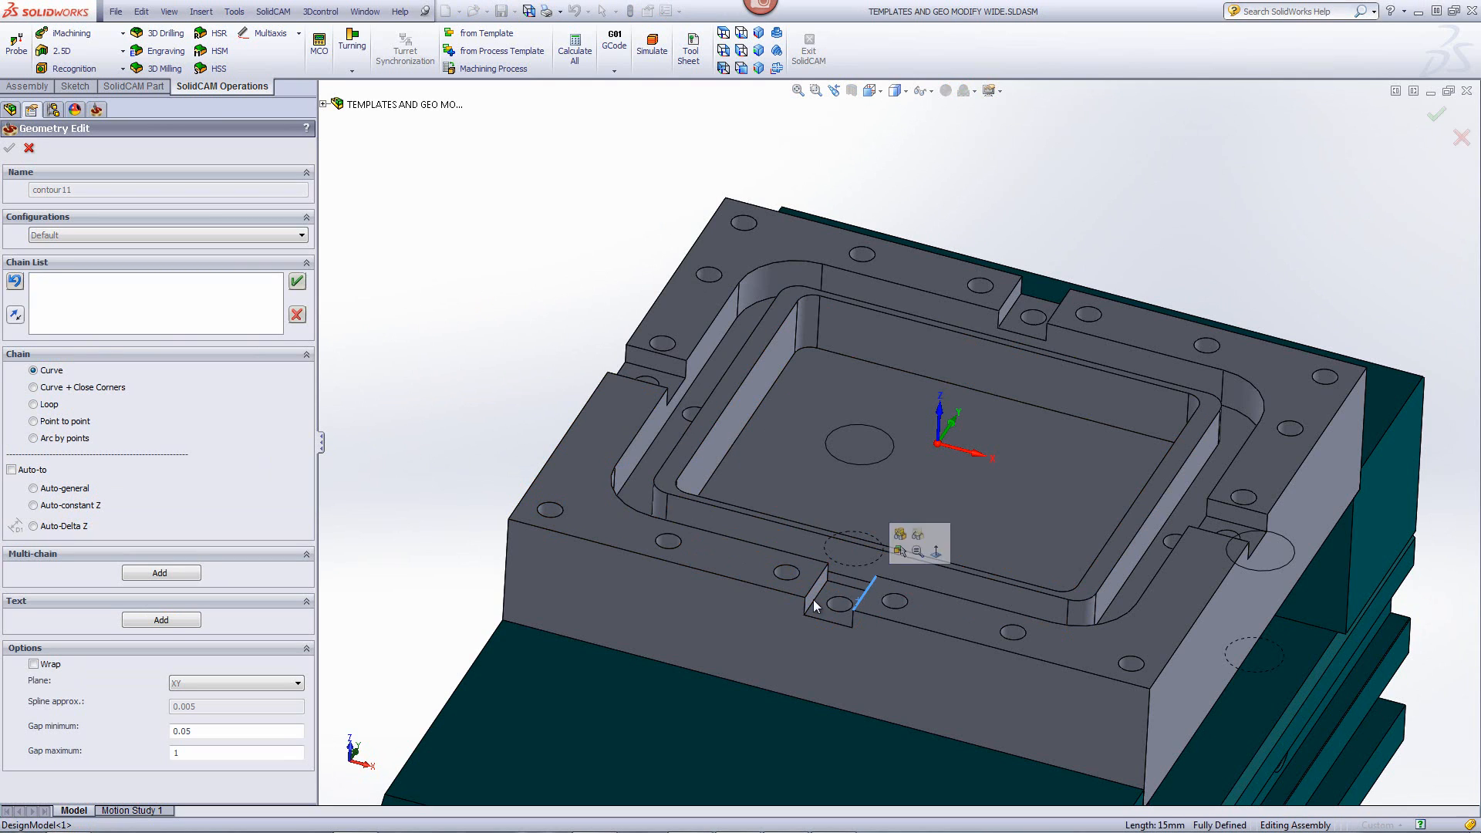
left_click(296, 282)
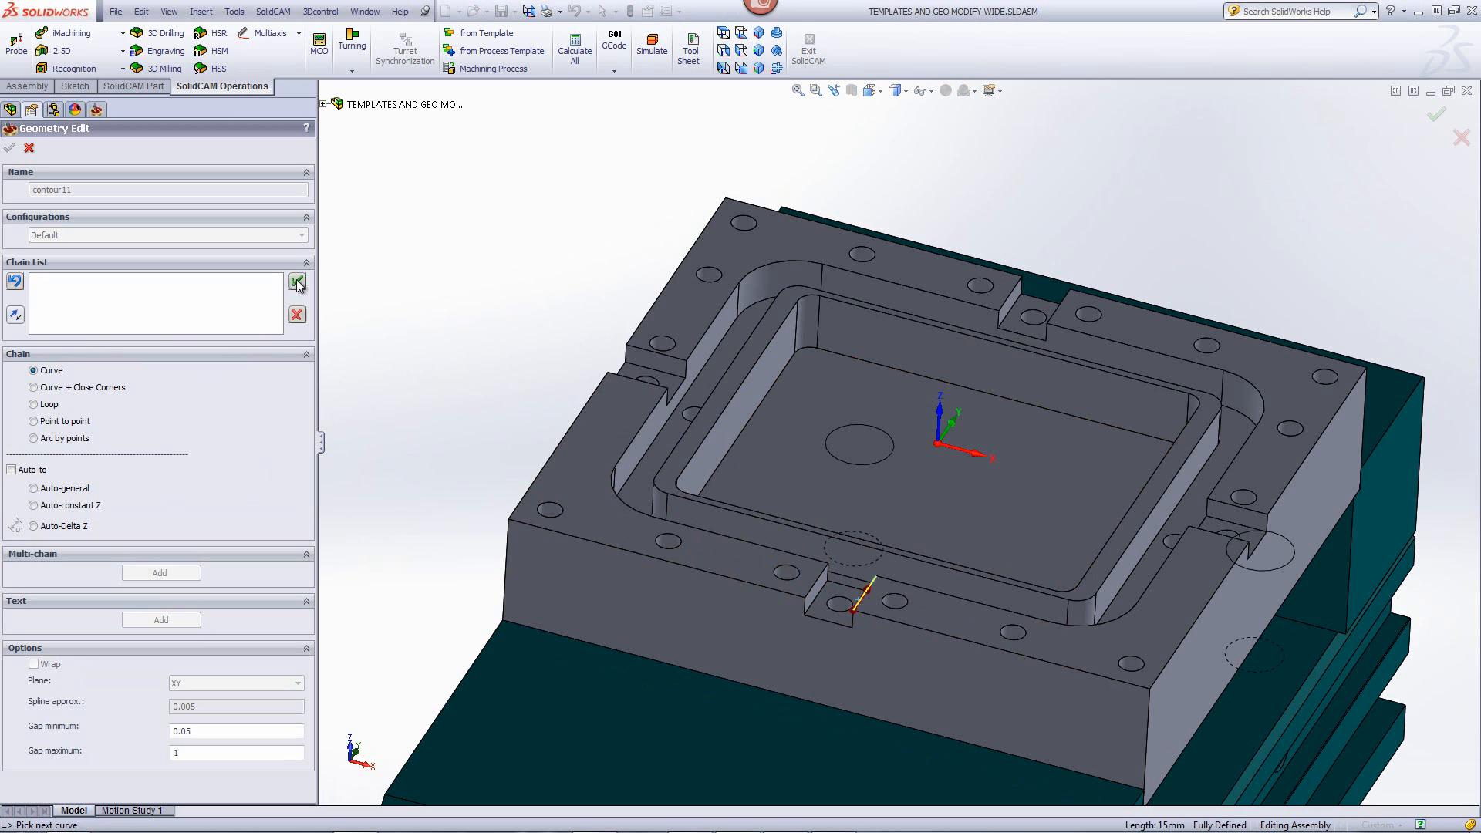
left_click(819, 574)
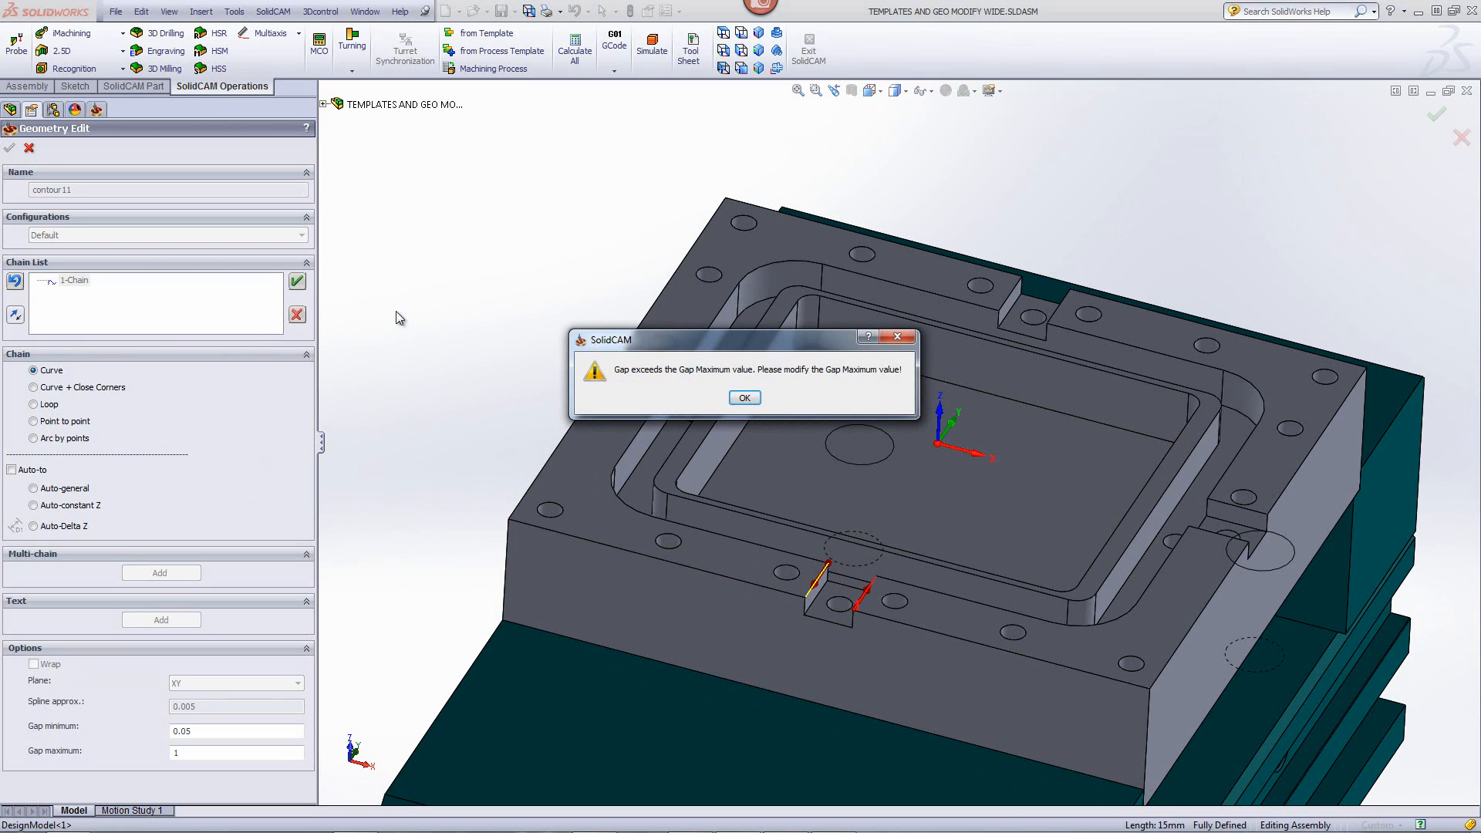
left_click(744, 399)
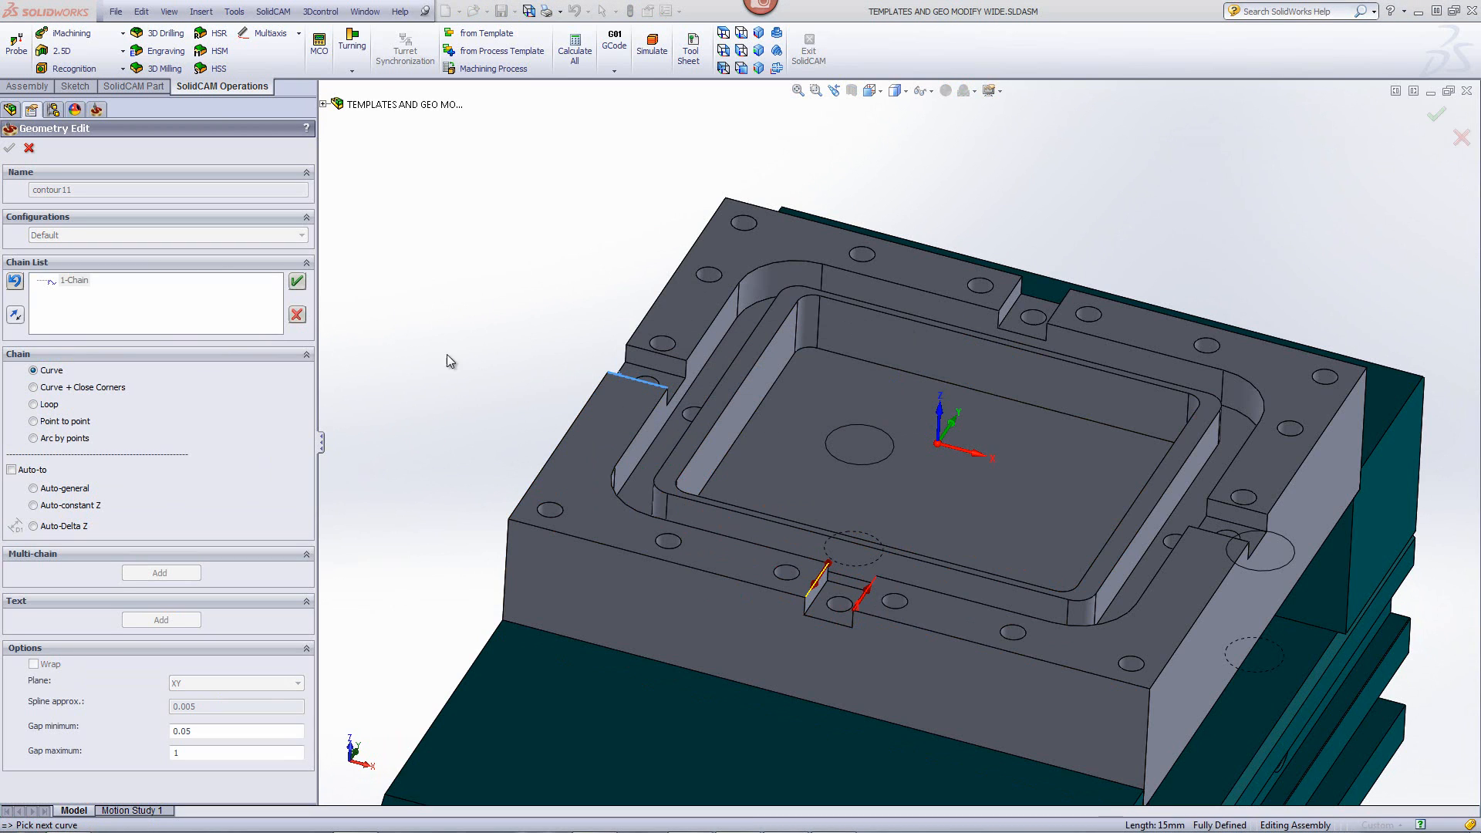
left_click(297, 286)
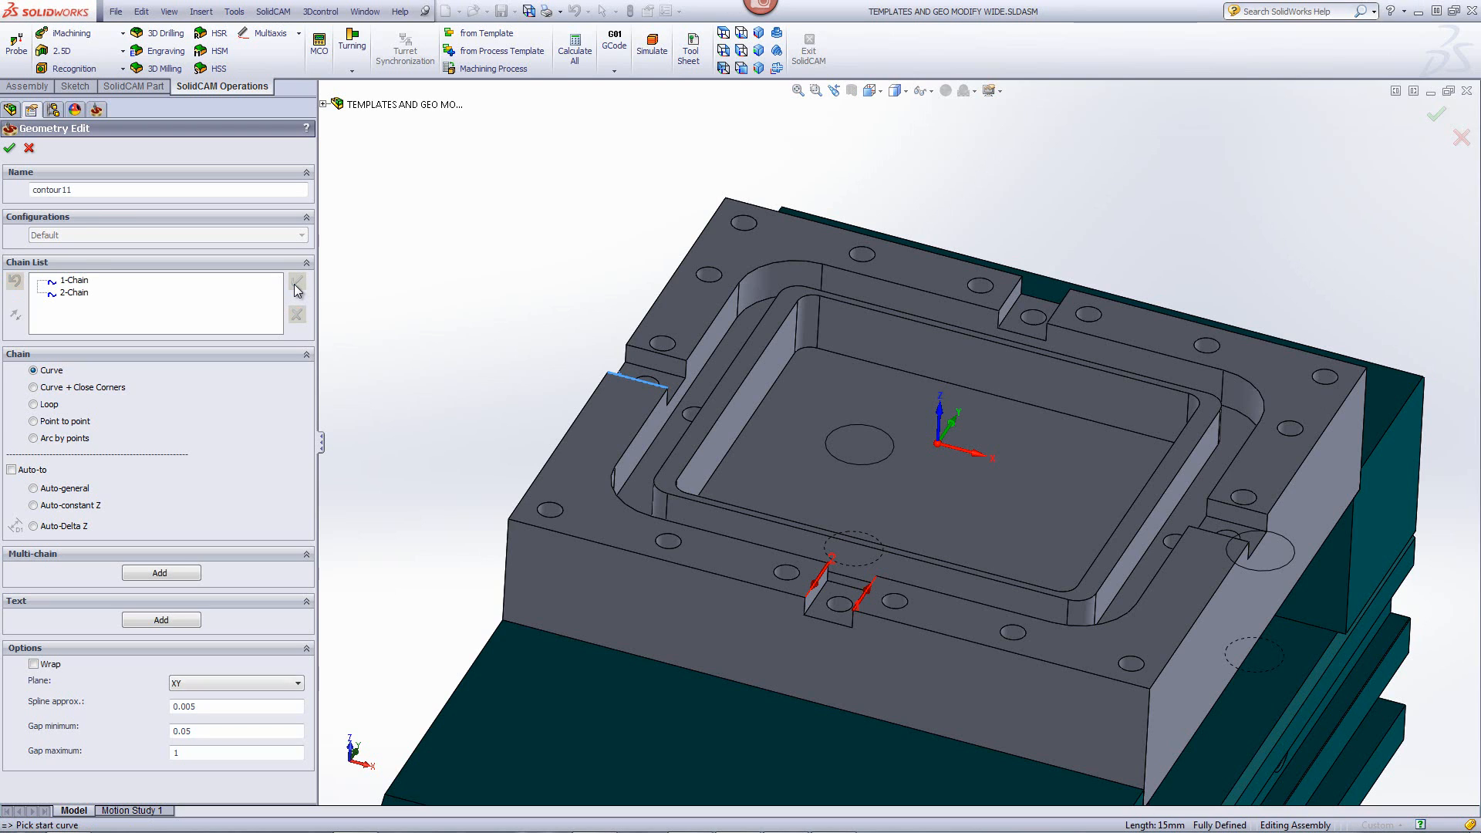
Step: Add the two side edges of the left notch and of the rear notch to the geometry, each as its own chain
left_click(605, 378)
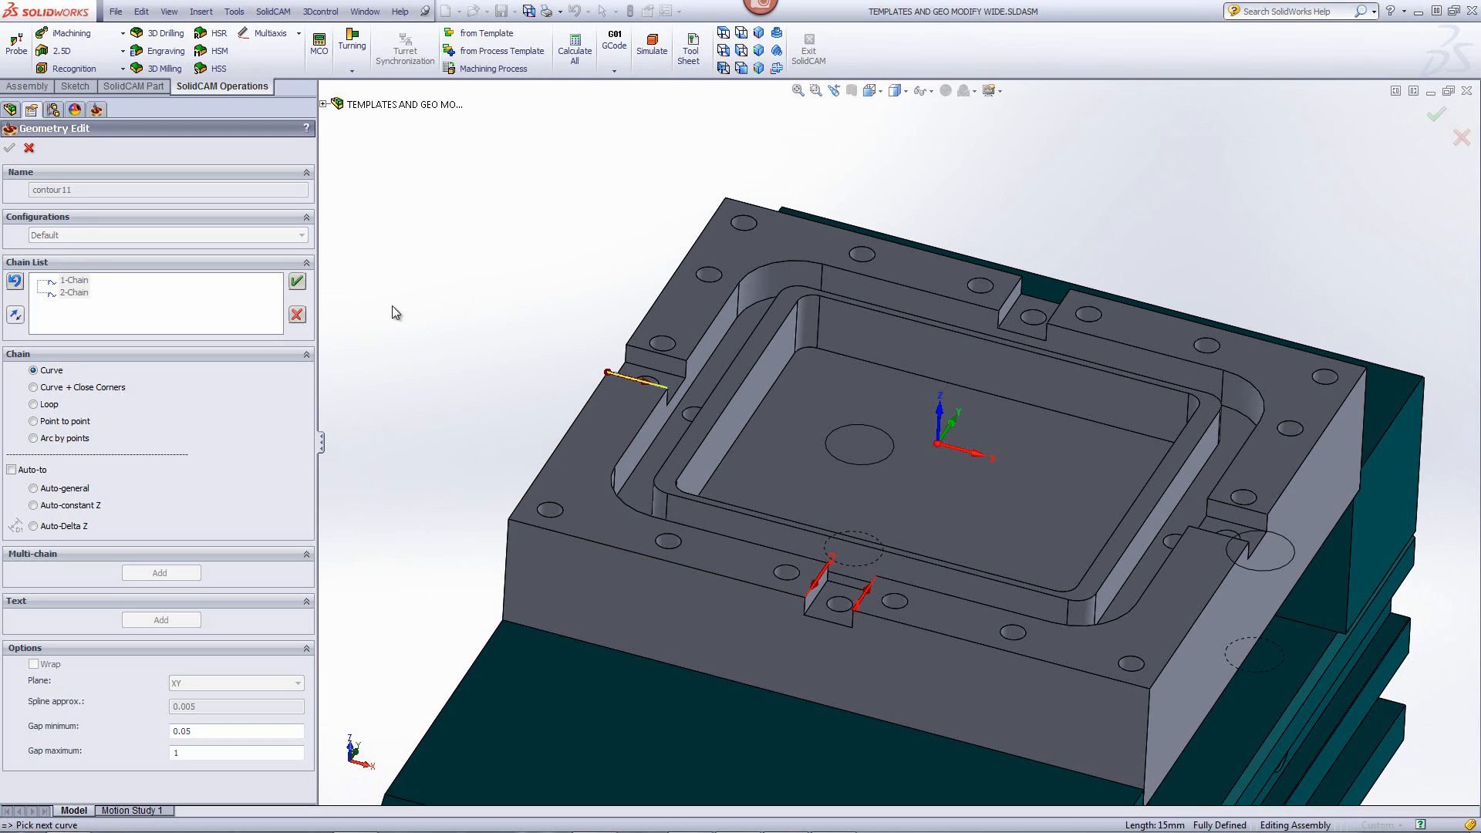
left_click(297, 283)
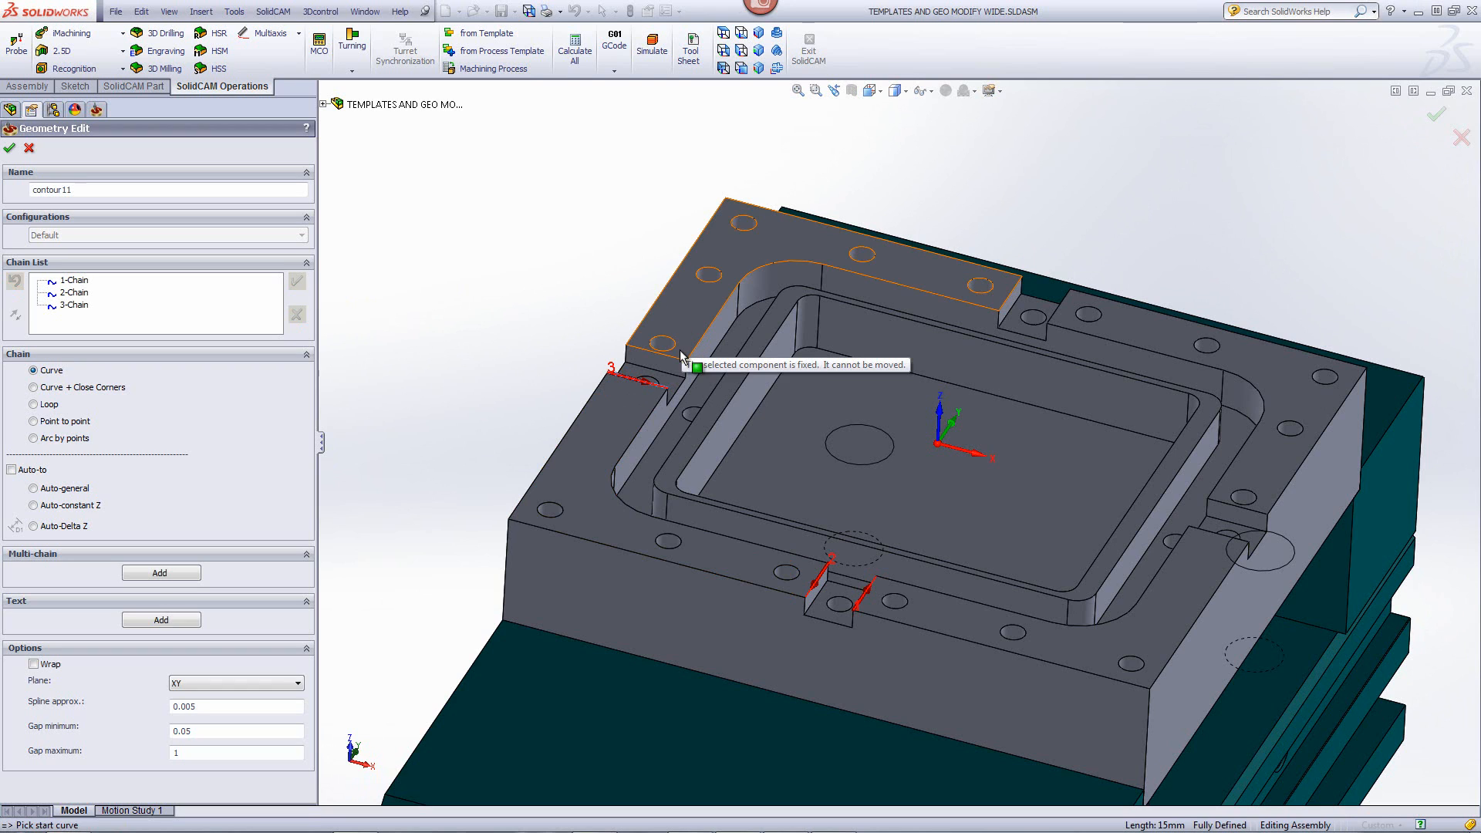
left_click(656, 354)
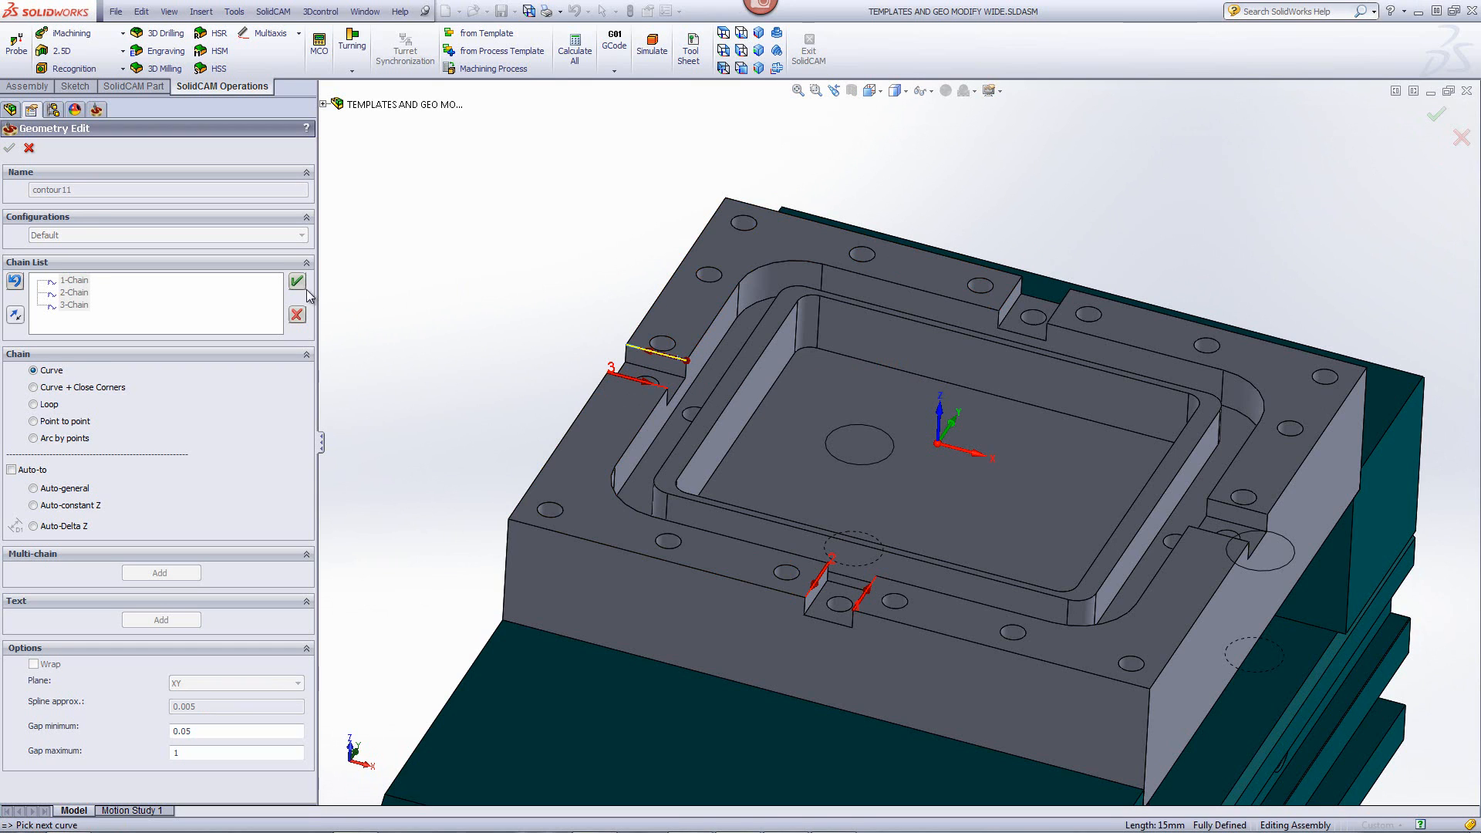
left_click(297, 284)
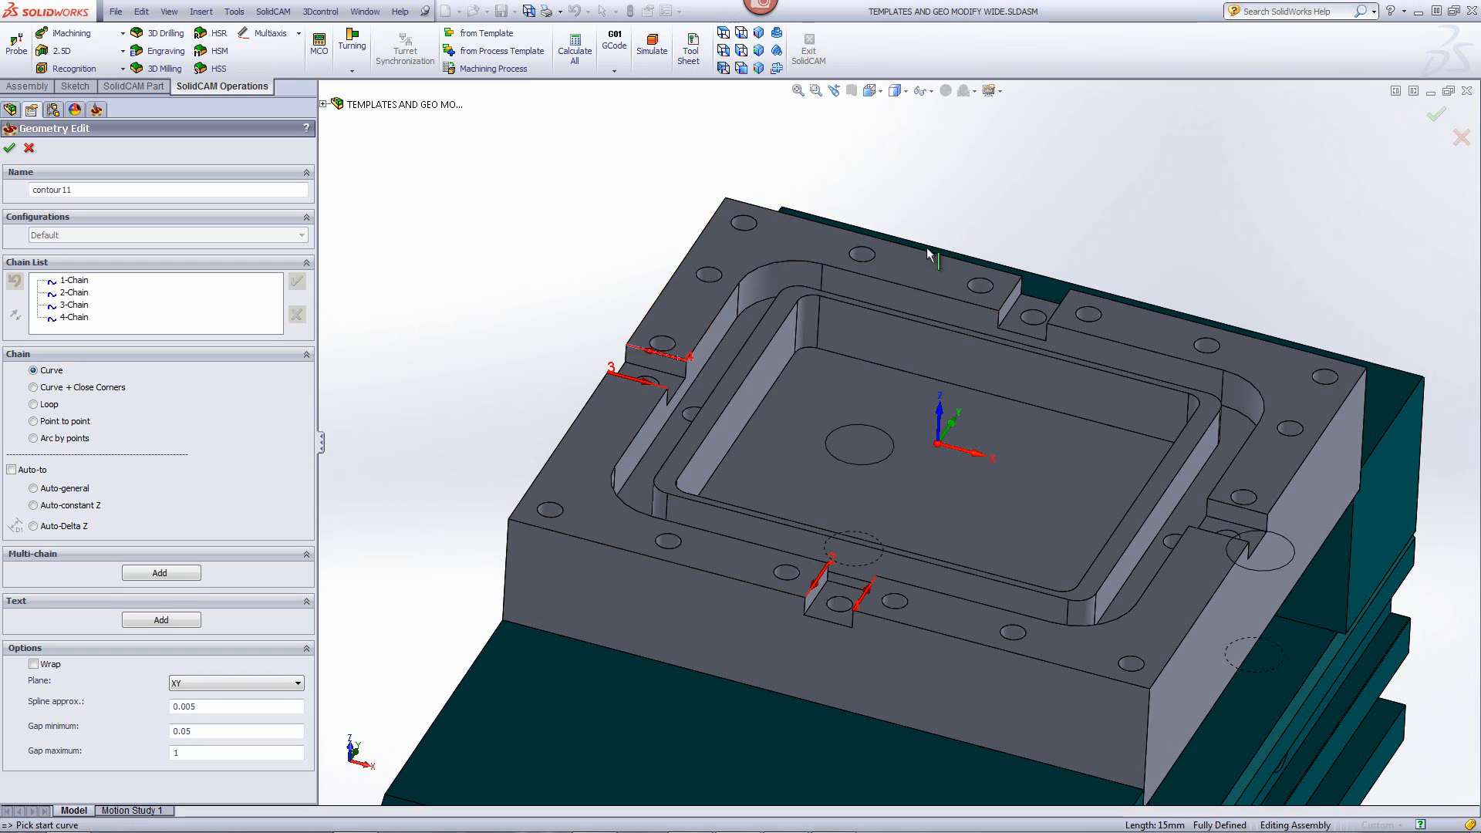
left_click(1014, 293)
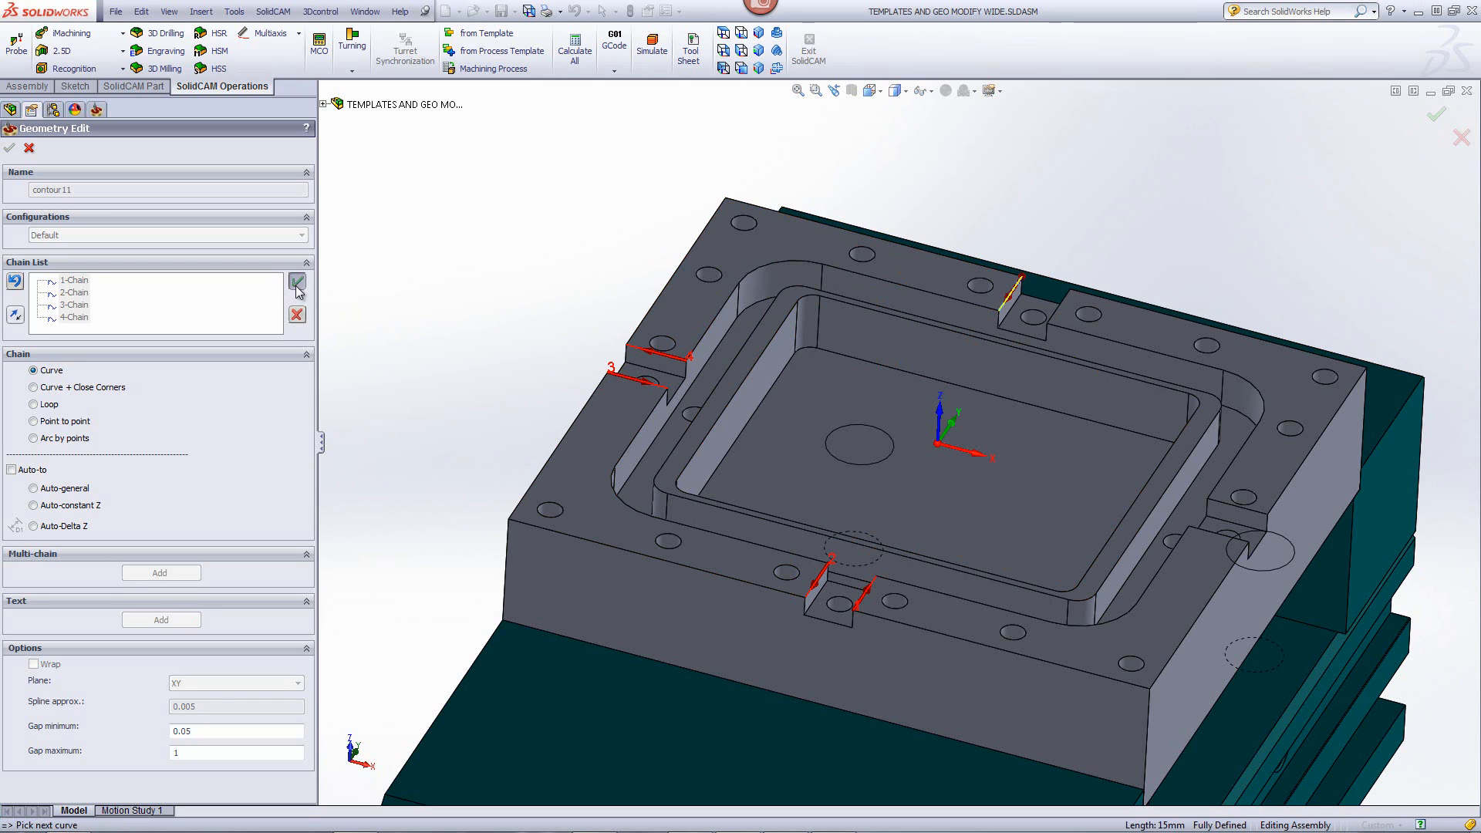
left_click(297, 284)
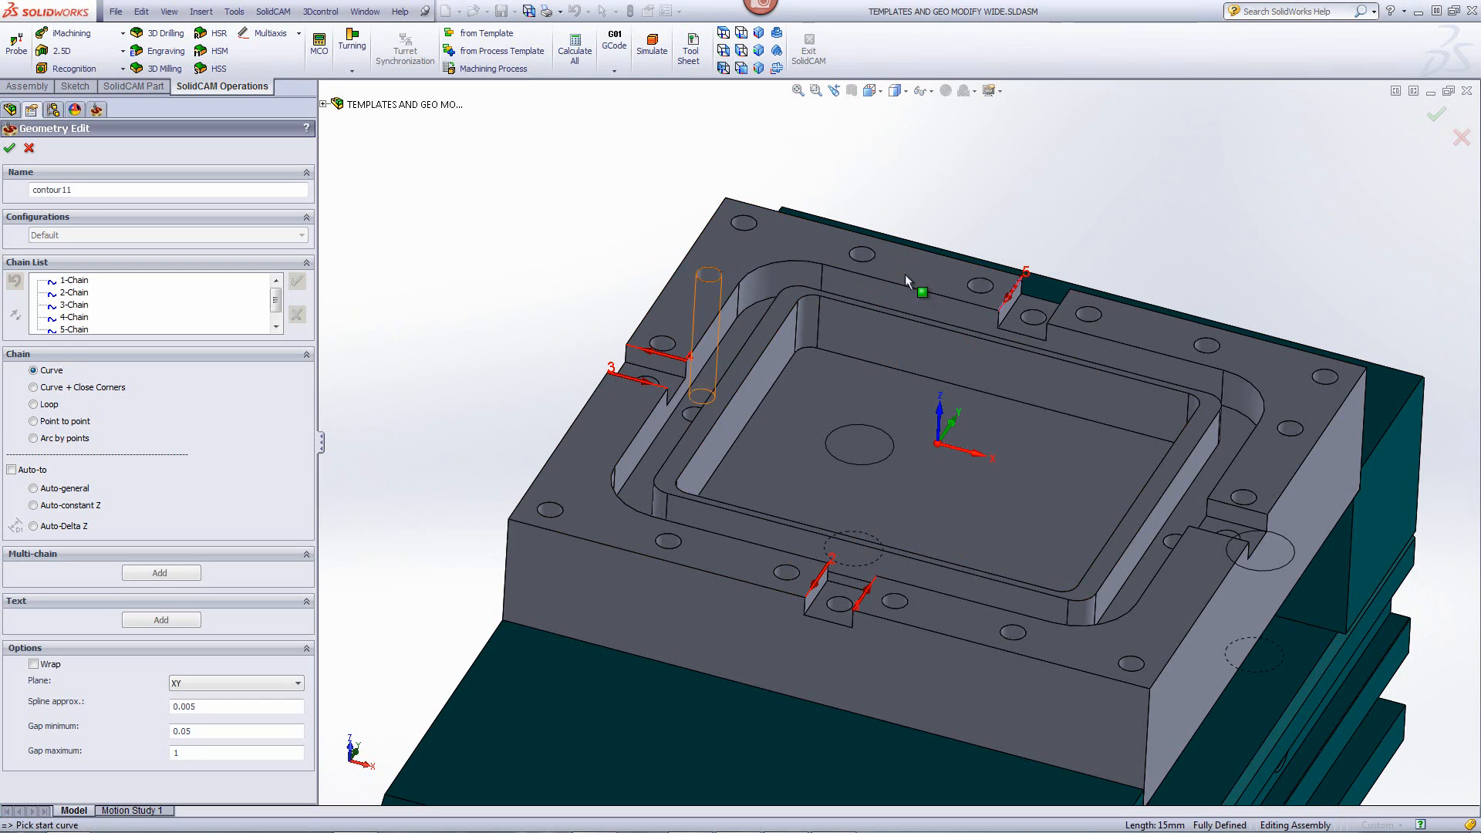
left_click(1044, 332)
left_click(301, 285)
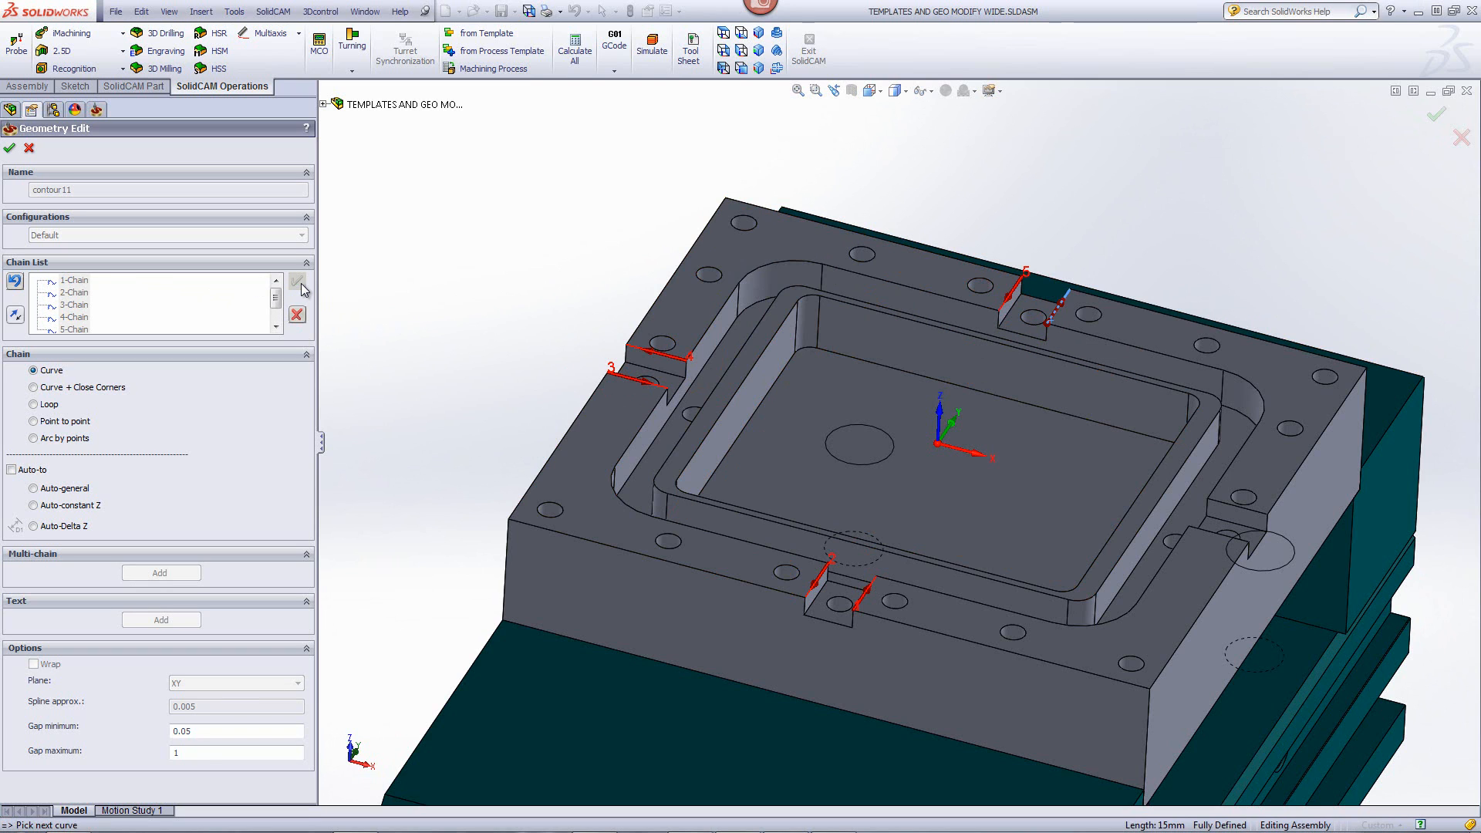
Step: Add both side edges of the right notch as separate chains and accept the geometry
left_click(1255, 516)
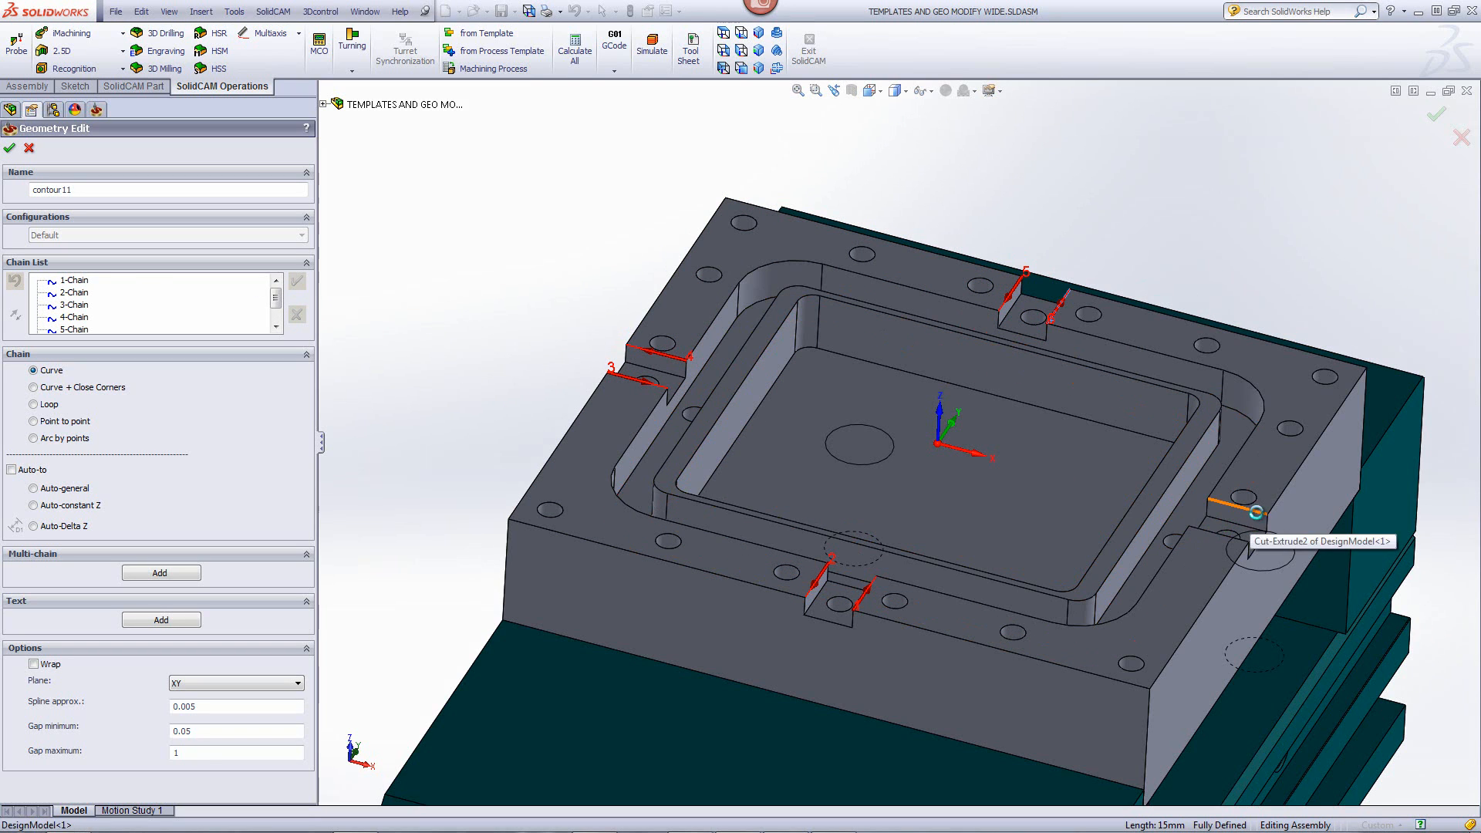
left_click(299, 284)
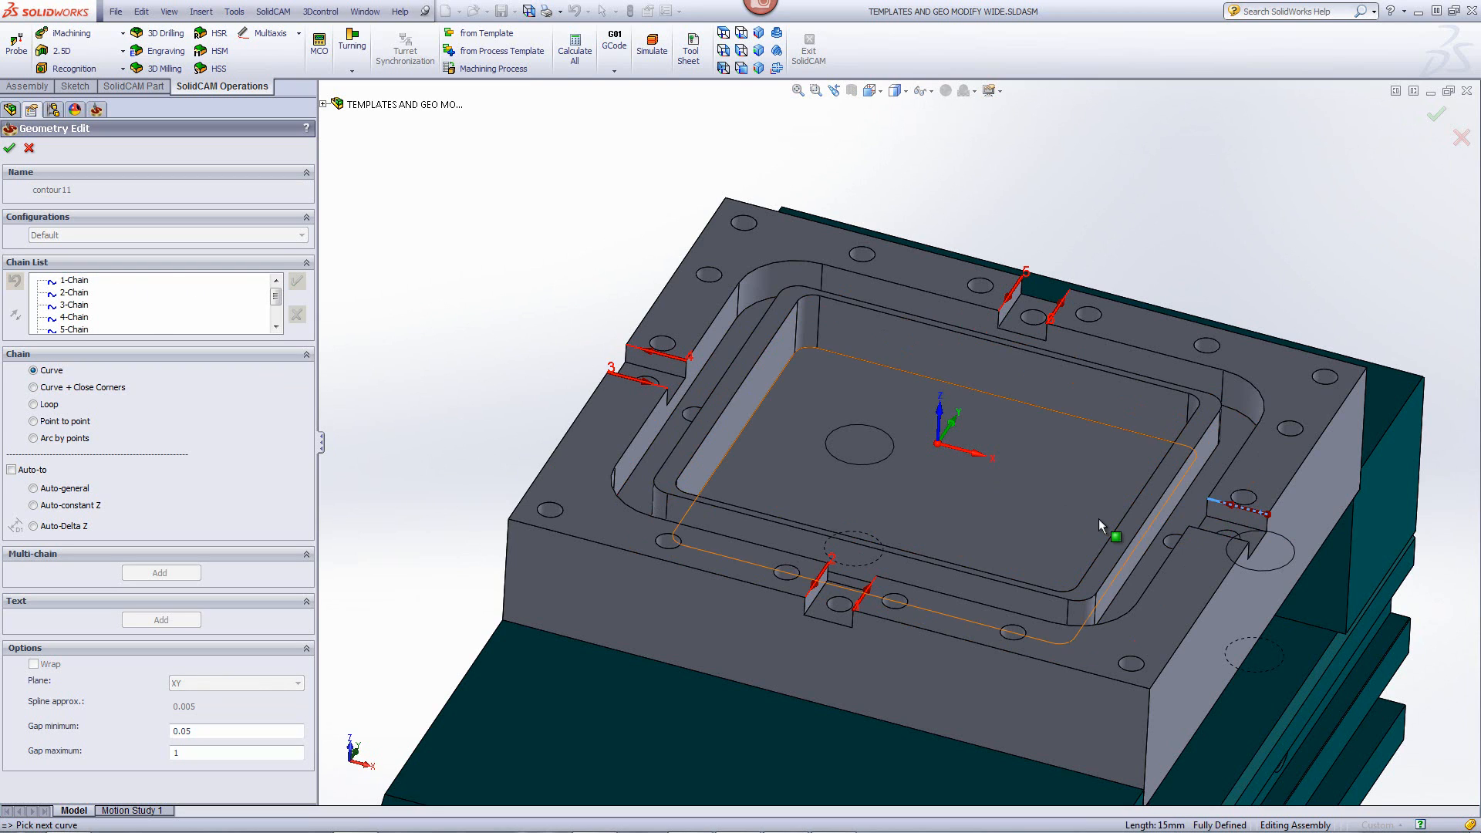
left_click(1198, 538)
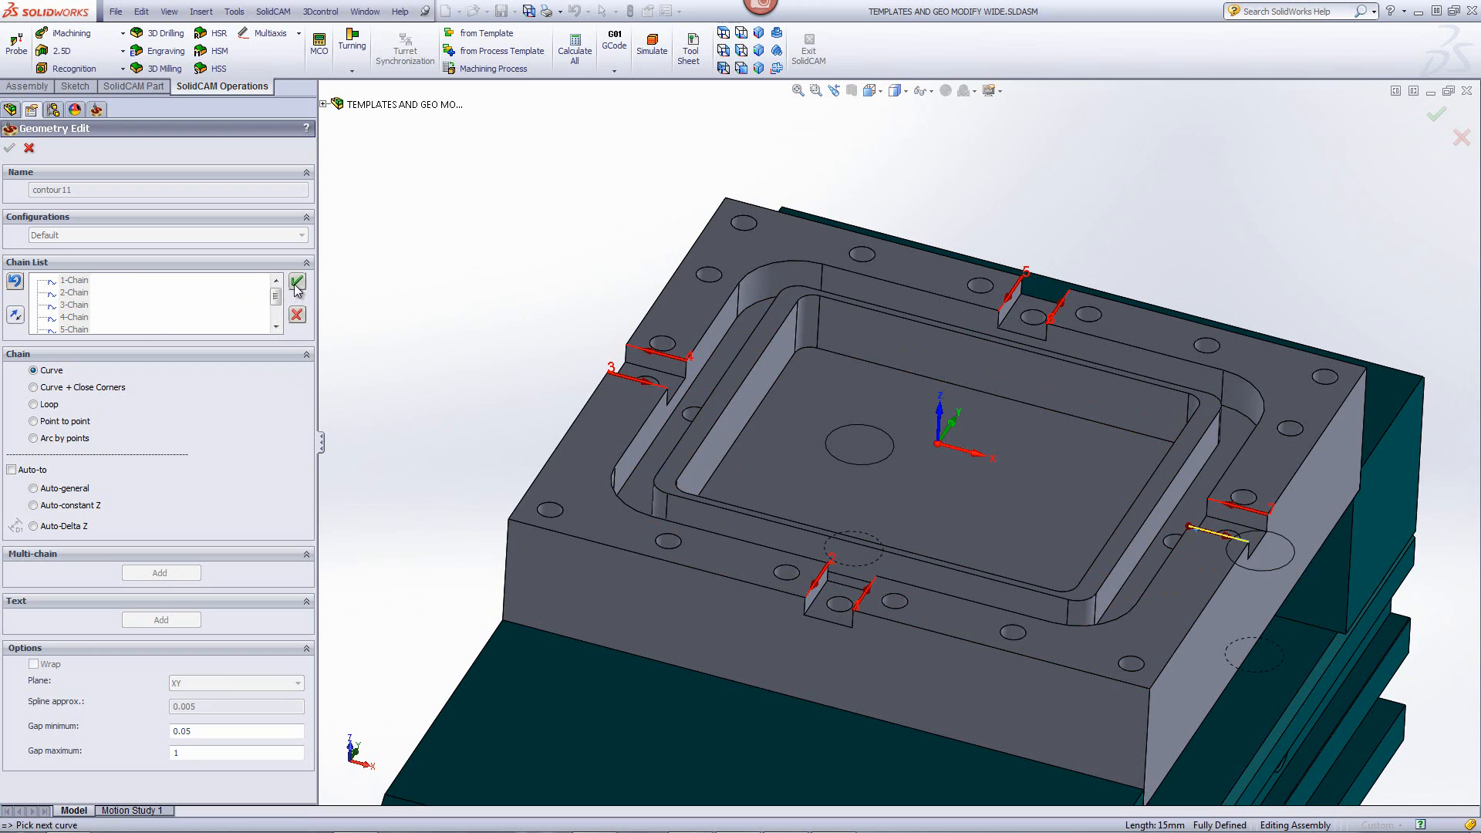
left_click(297, 284)
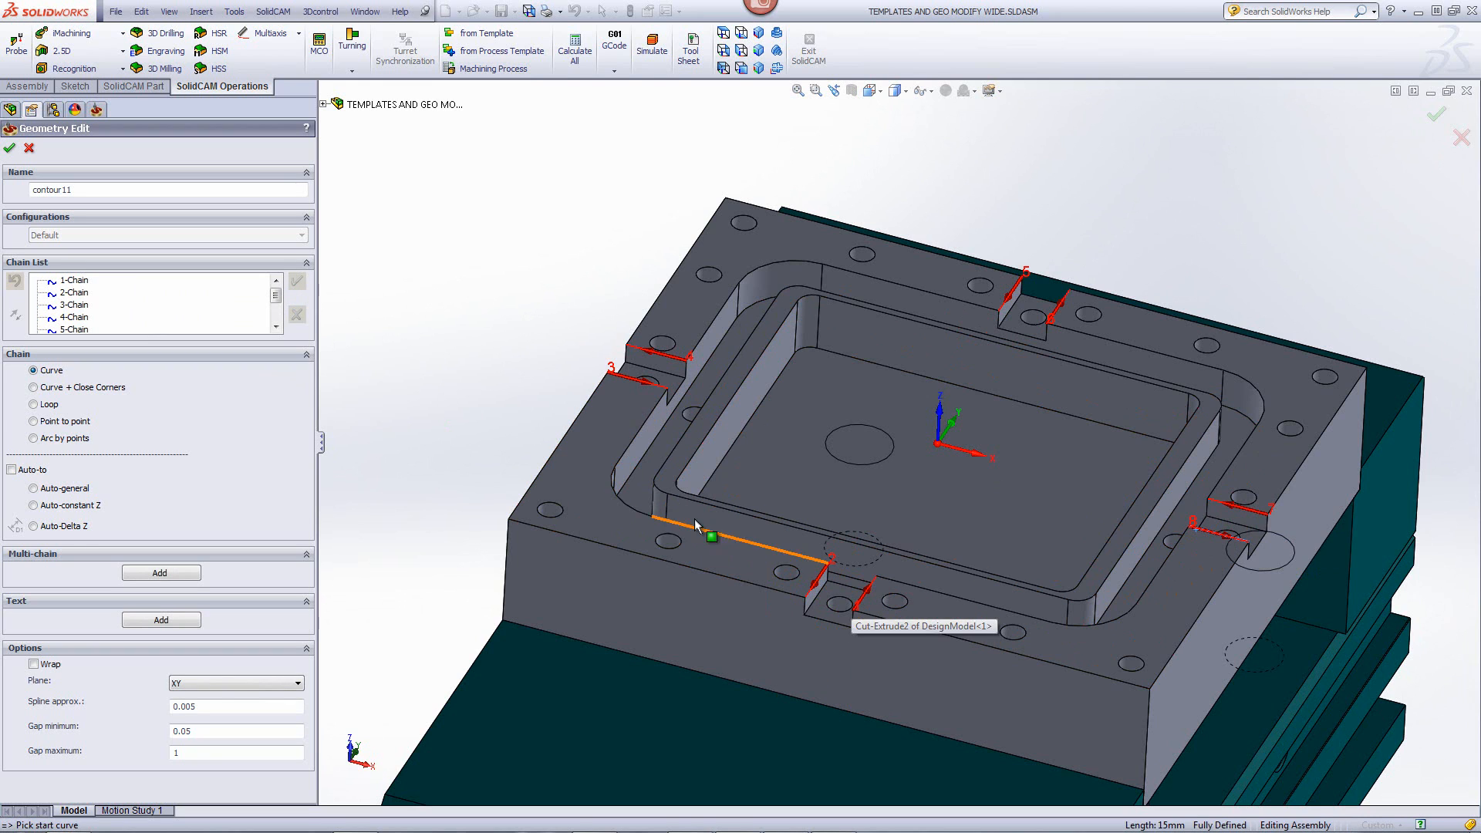
left_click(10, 148)
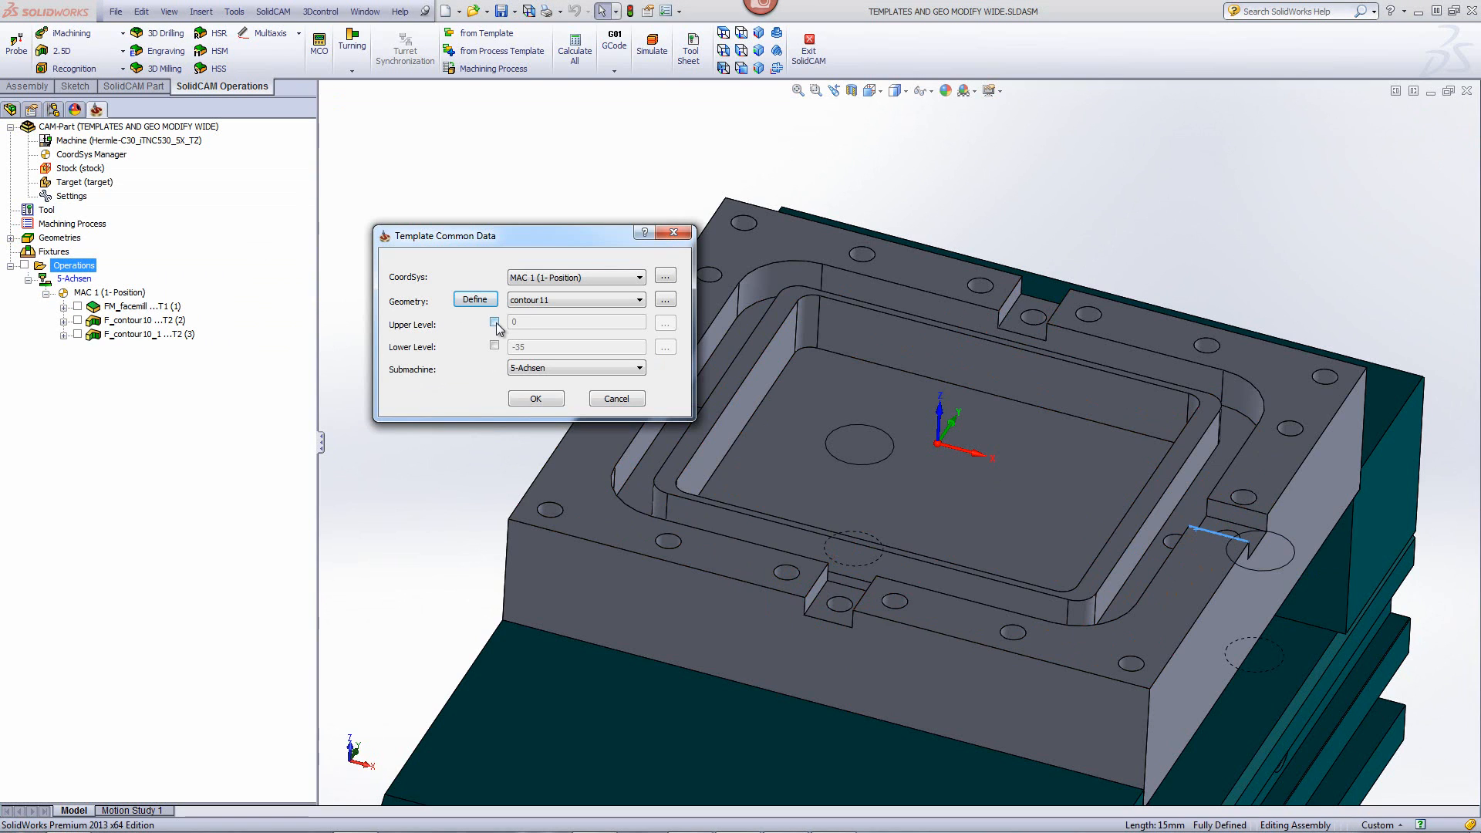
Step: Enable the template's upper level and pick it from the part's top face at Z 0
left_click(494, 322)
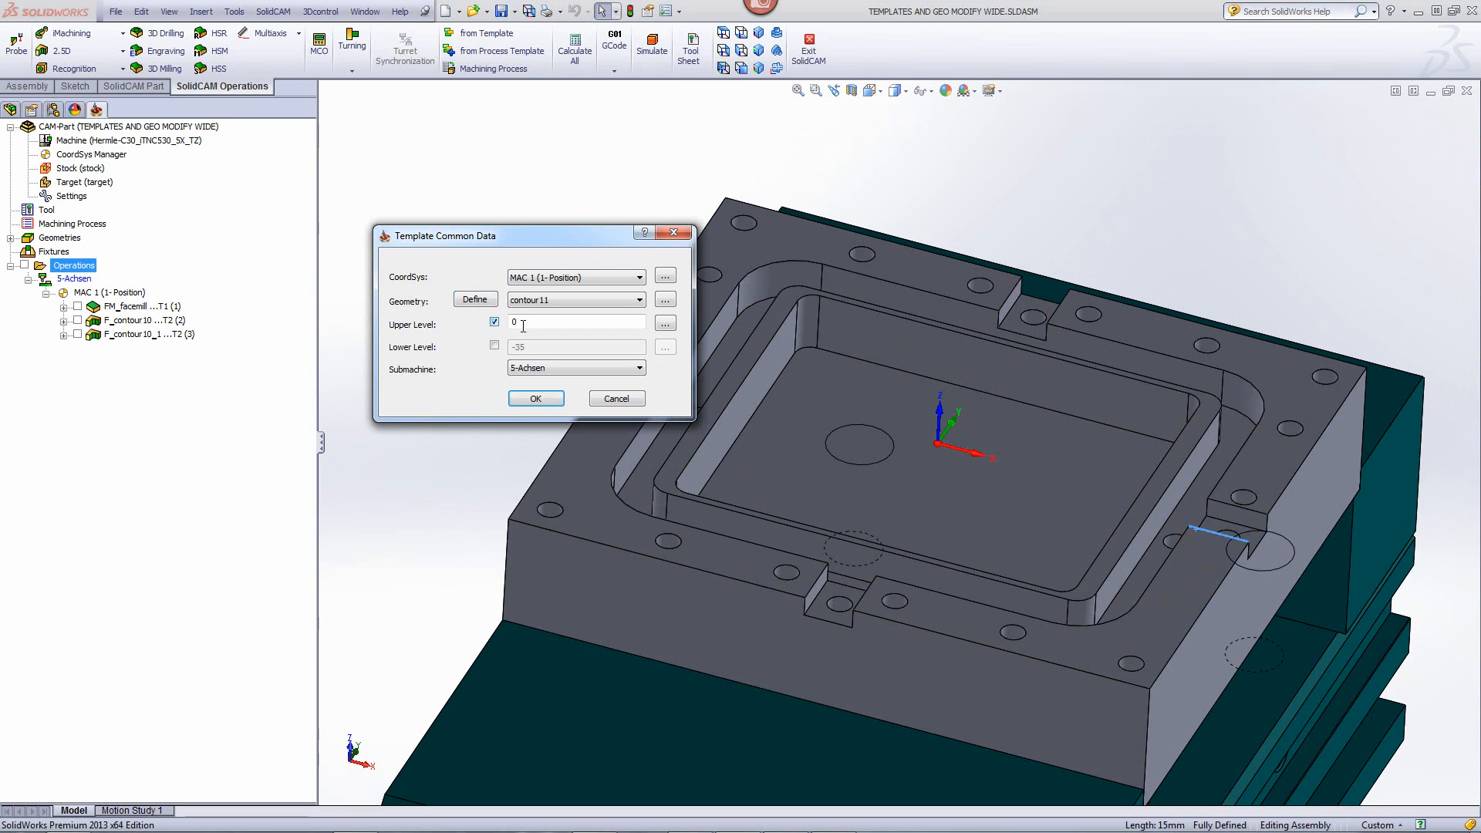
left_click(668, 324)
left_click(761, 246)
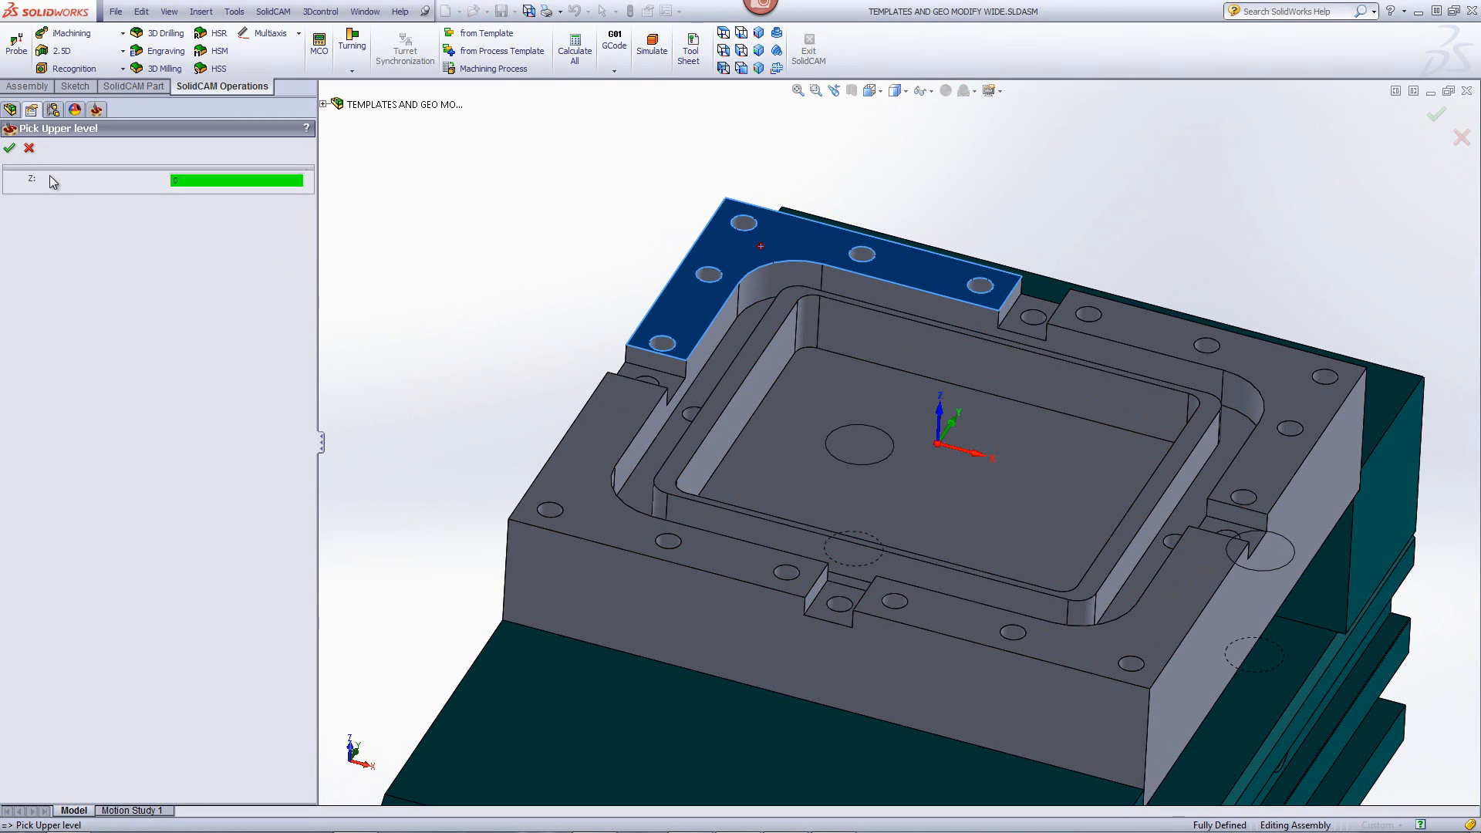
left_click(10, 149)
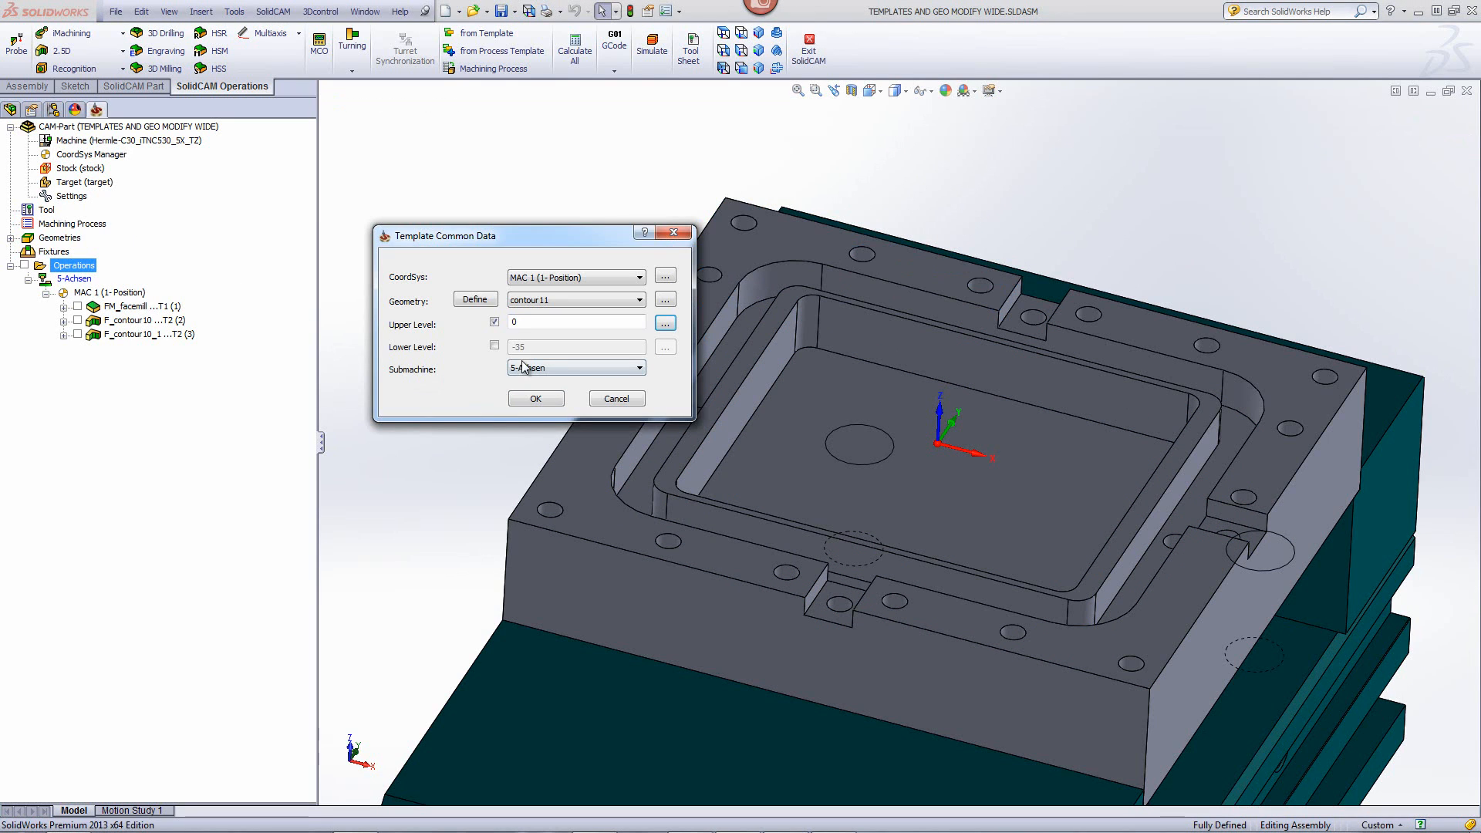
Step: Enable the lower level, pick it from the rear notch's floor at -5, and create the operations from the template
left_click(494, 346)
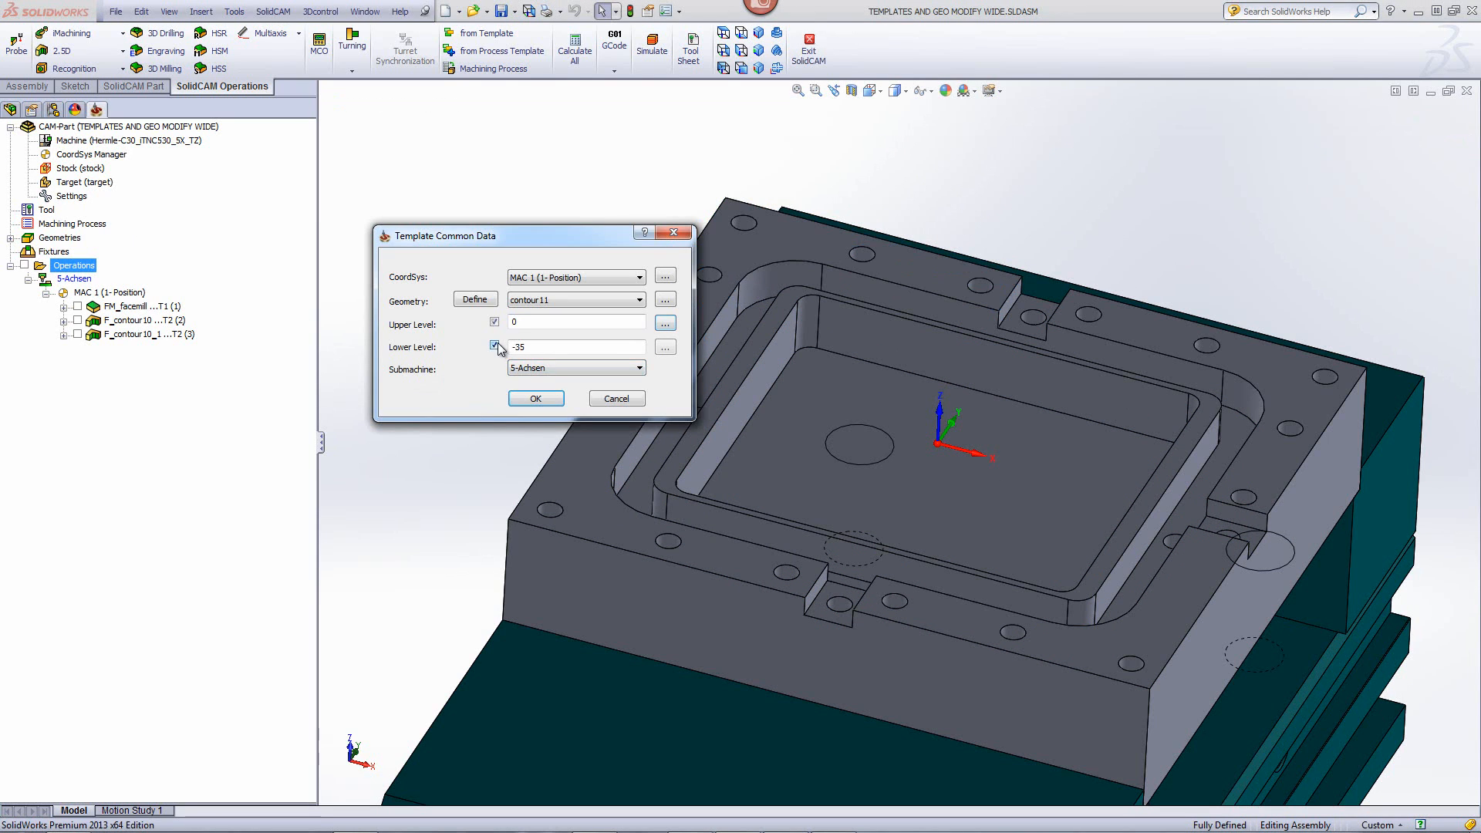
left_click(665, 347)
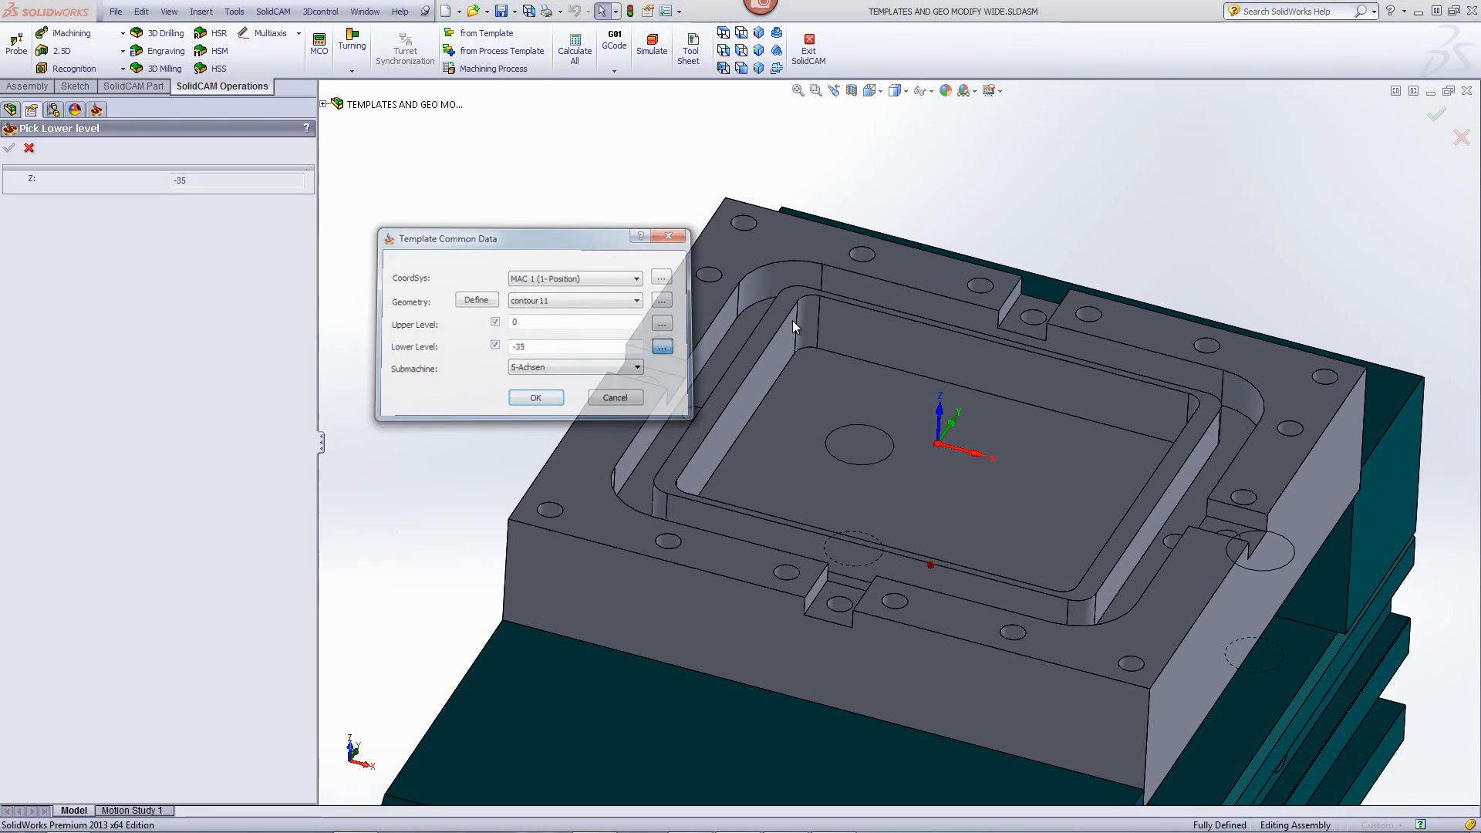
left_click(1011, 325)
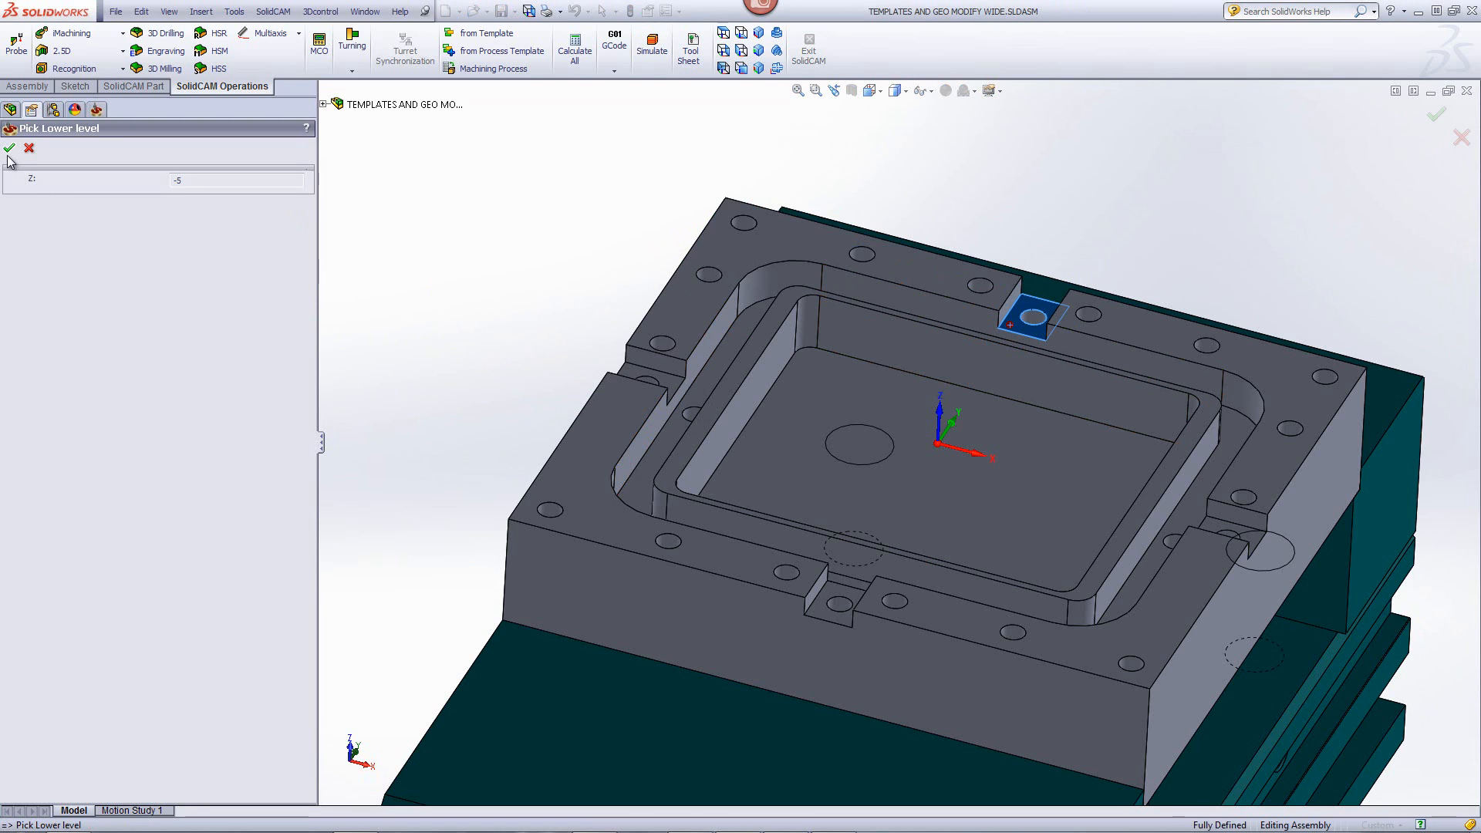
left_click(10, 150)
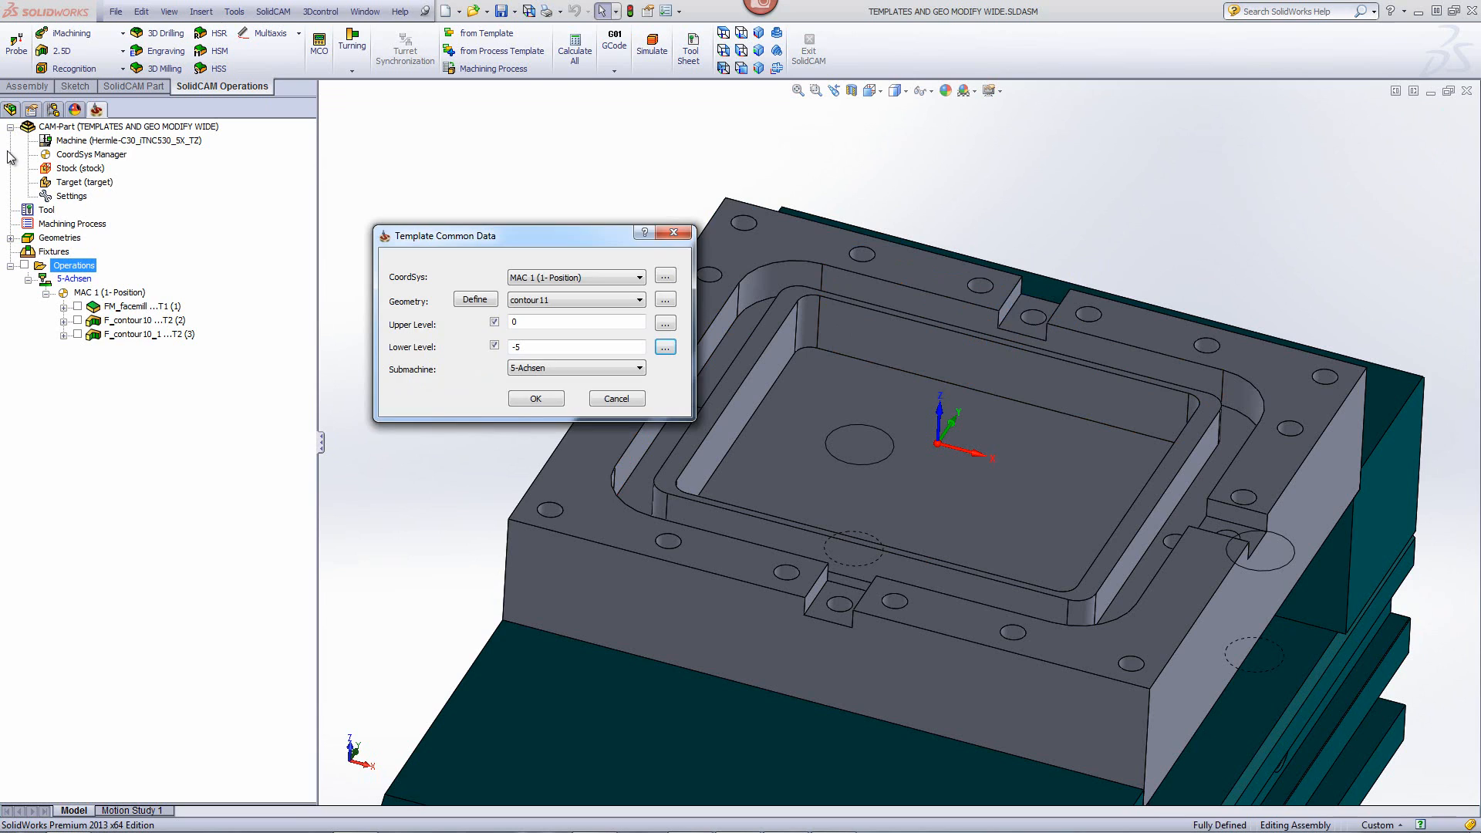
left_click(535, 400)
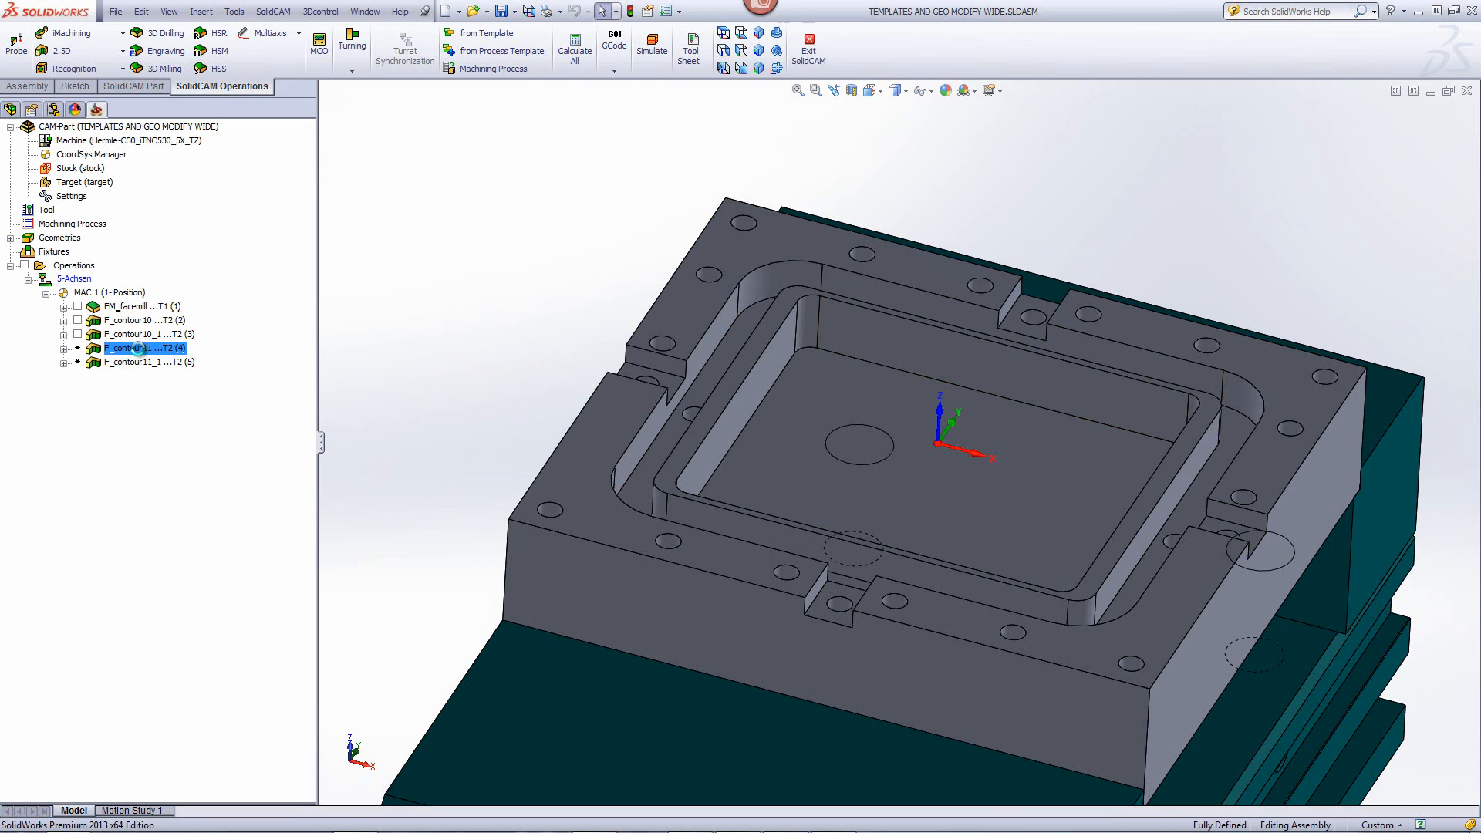
Step: Open the F_contour11 operation, check its levels, tool and technology, and deactivate chains 2, 4, 6 and 8 in its geometry modification
double_click(139, 348)
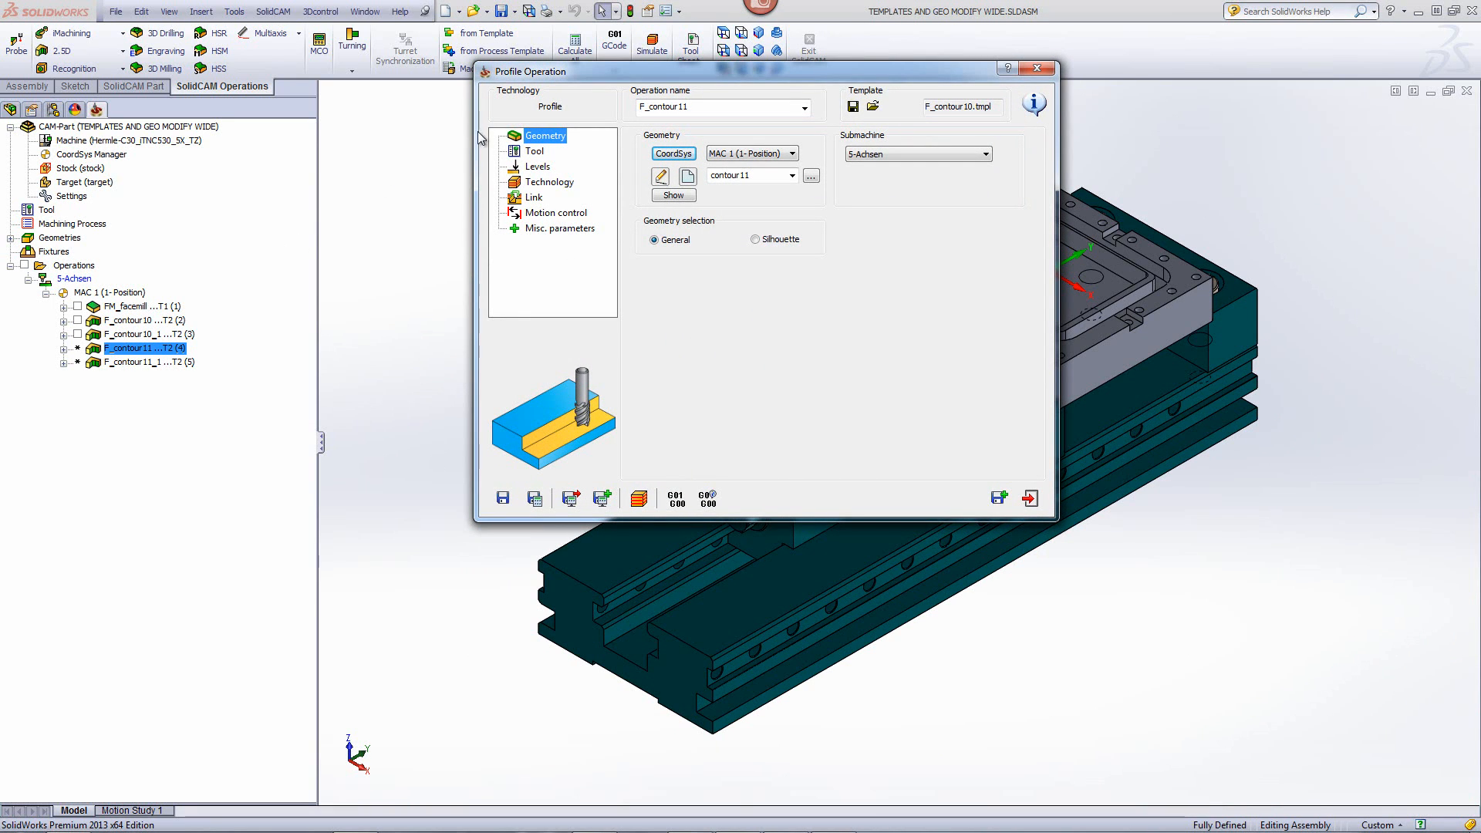
left_click(540, 168)
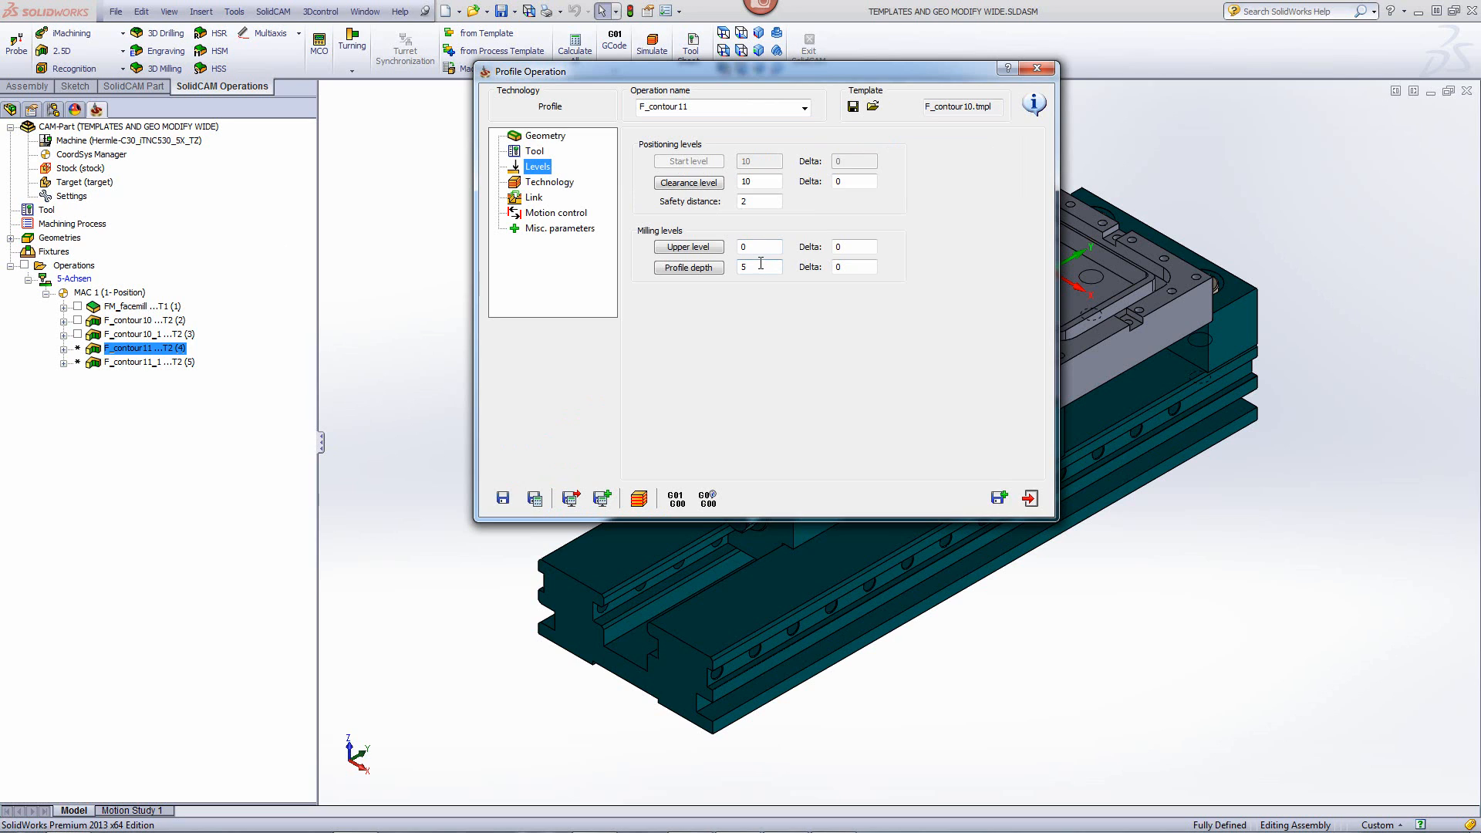
left_click(532, 151)
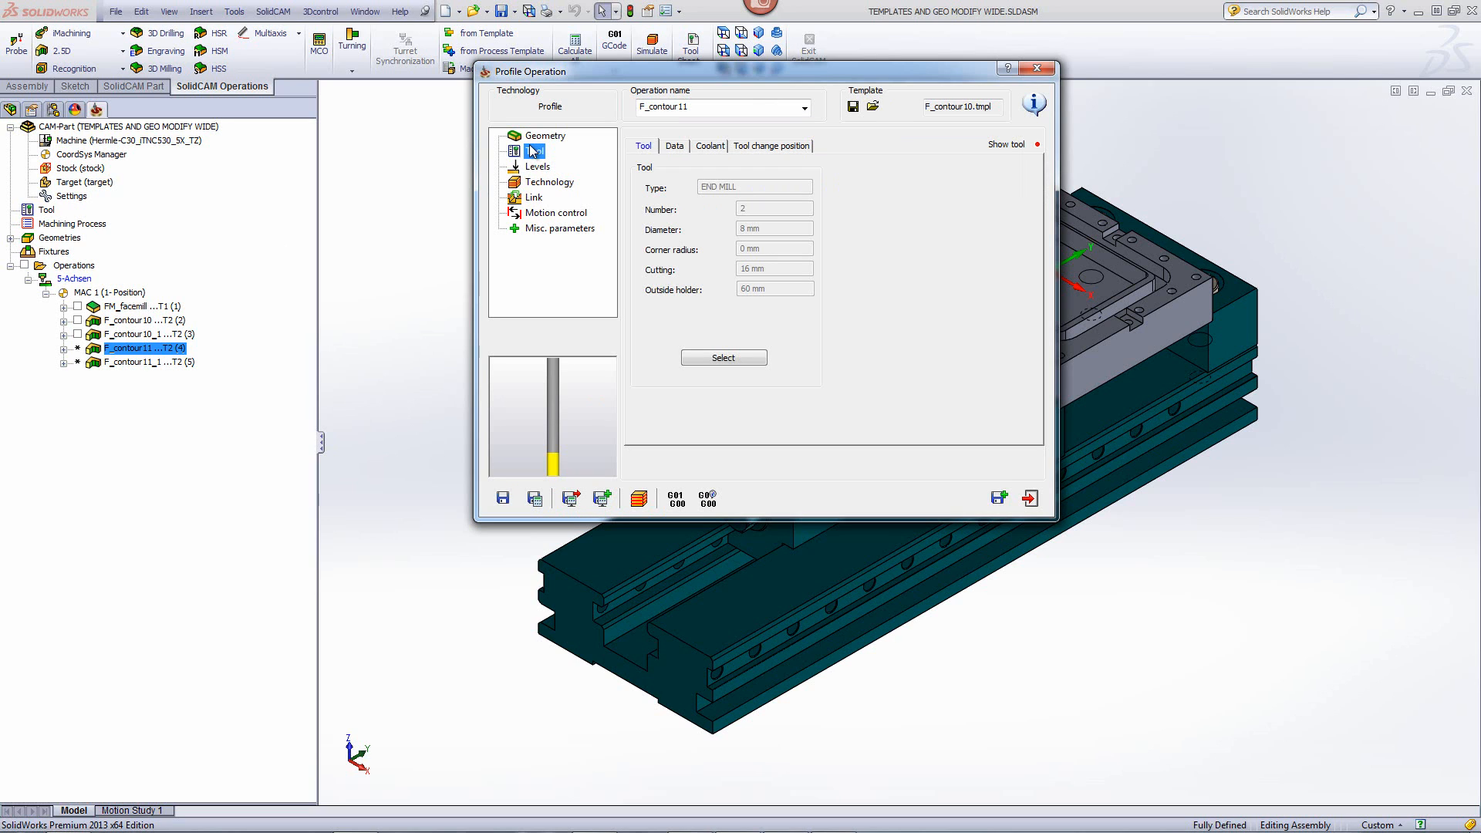
left_click(543, 182)
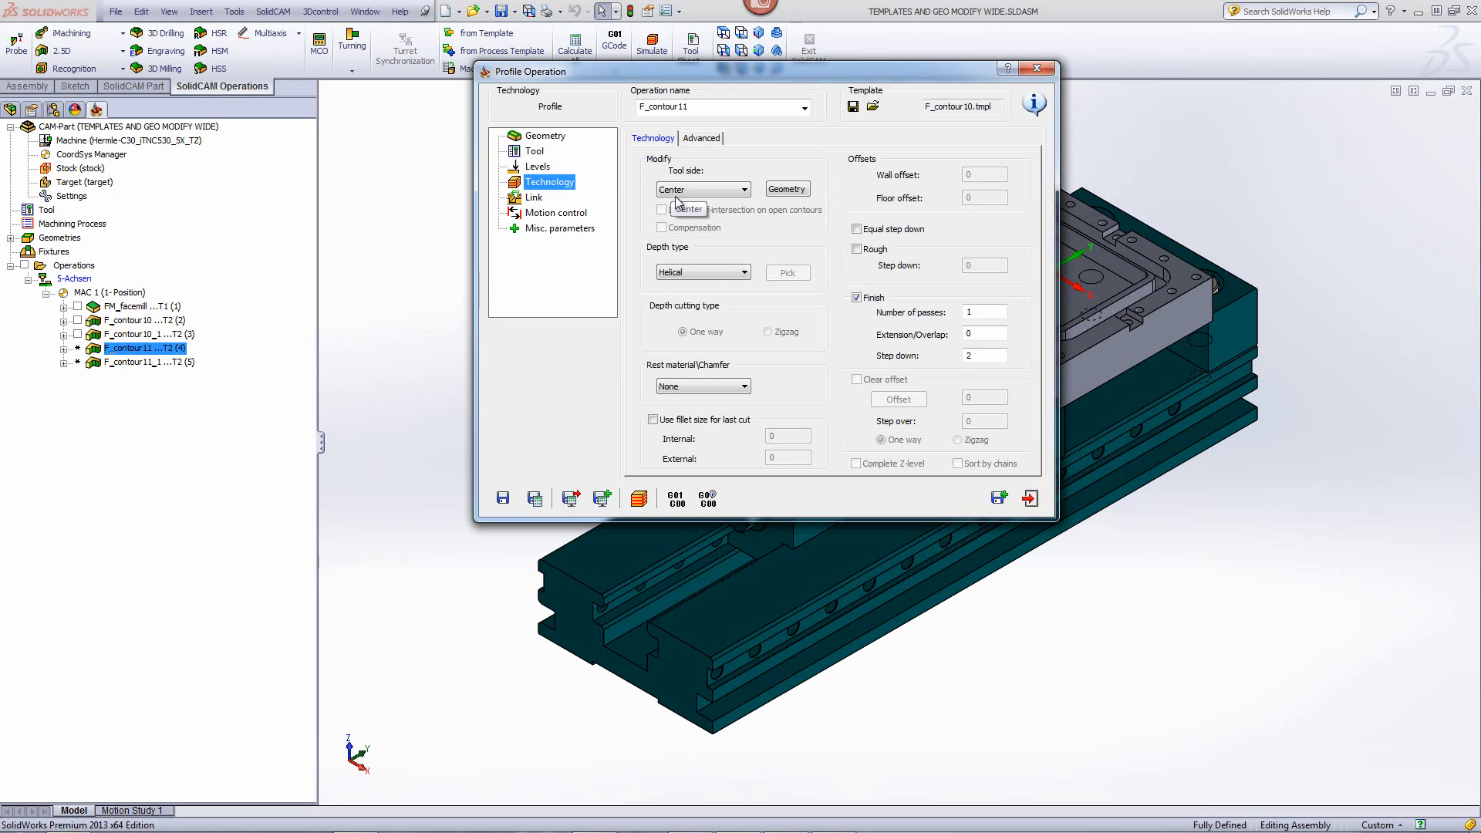
left_click(775, 189)
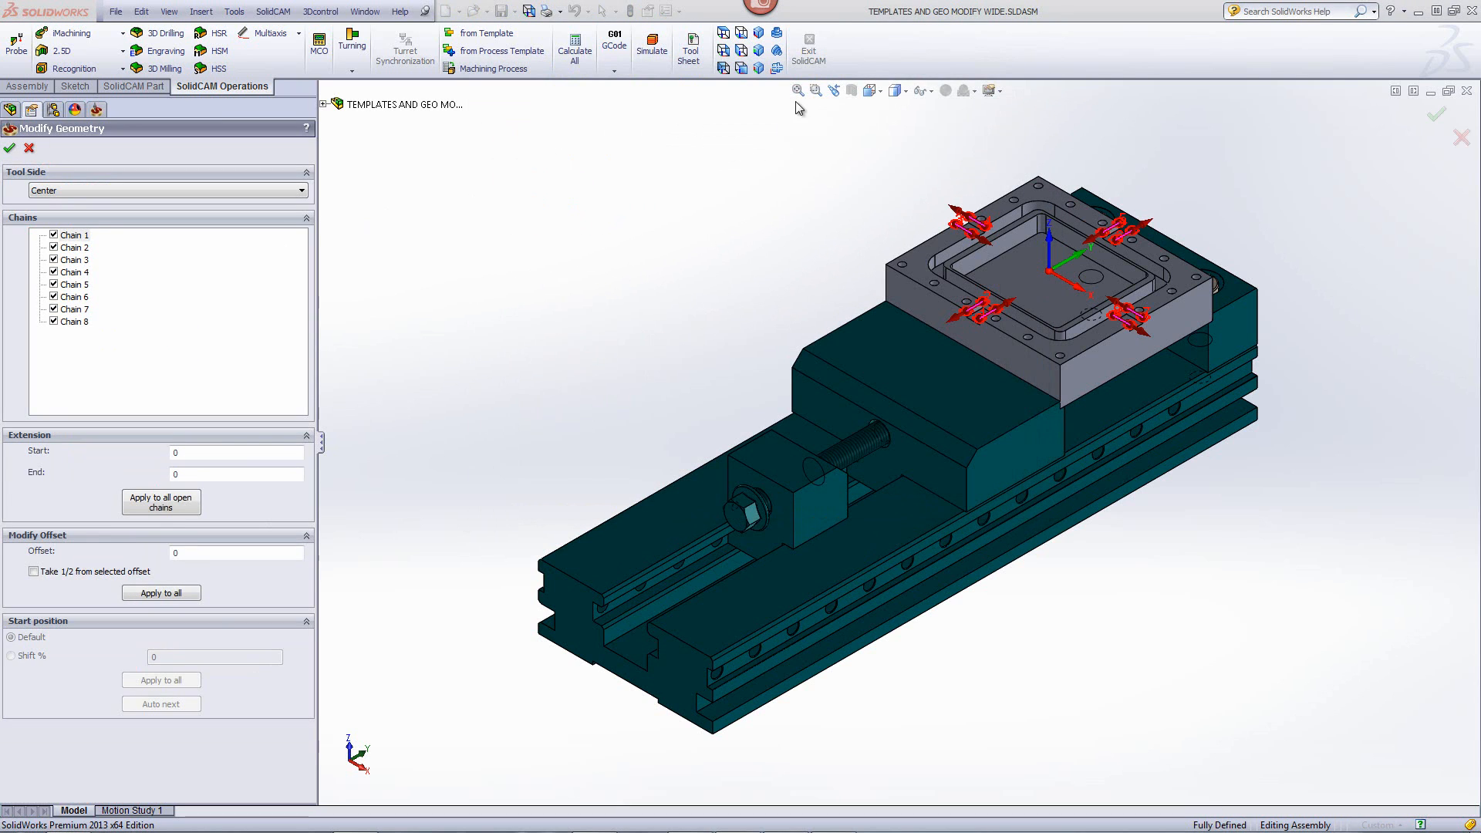
left_click(723, 34)
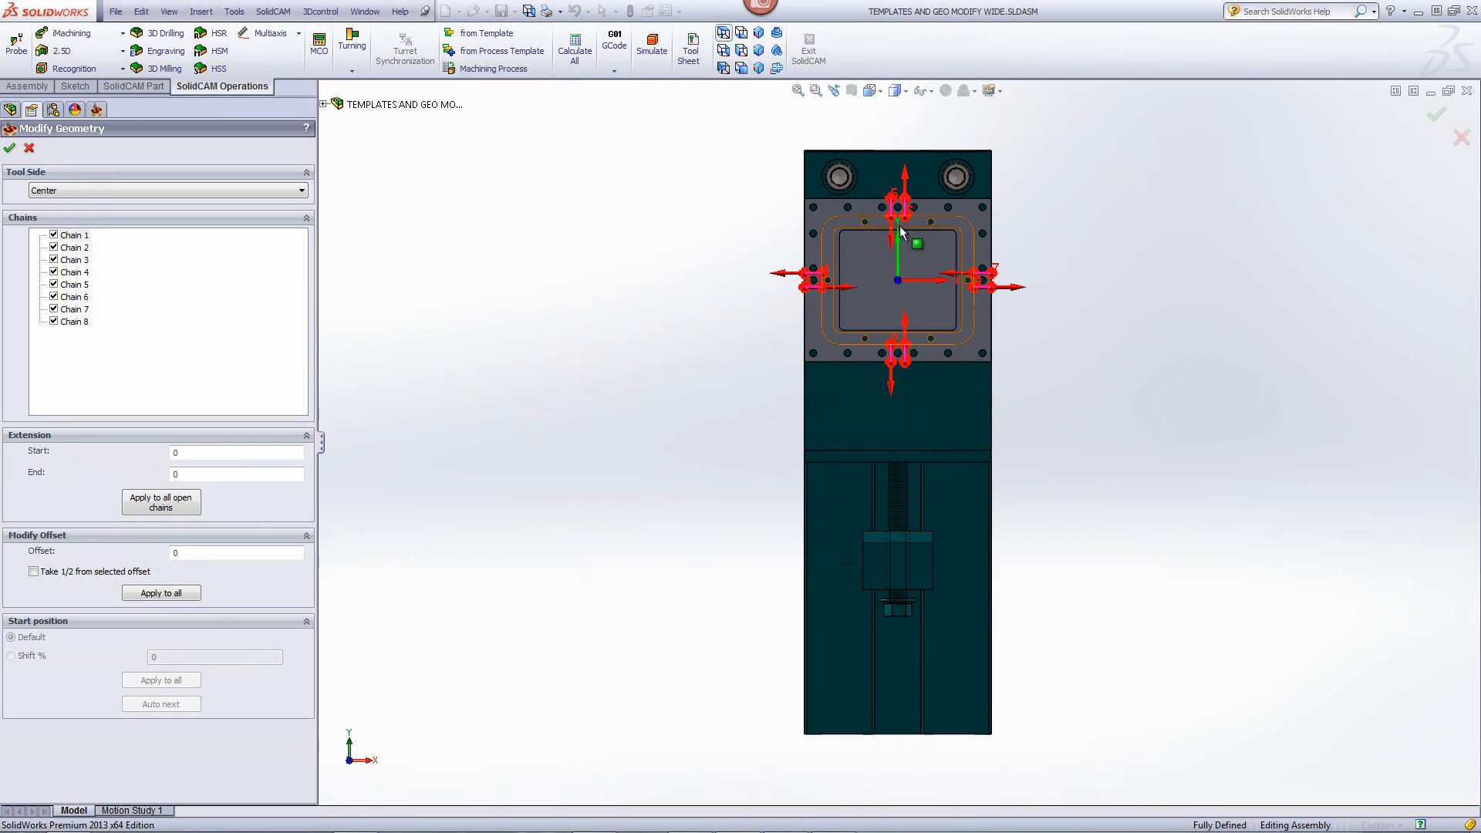
scroll(983, 447, "down", 3)
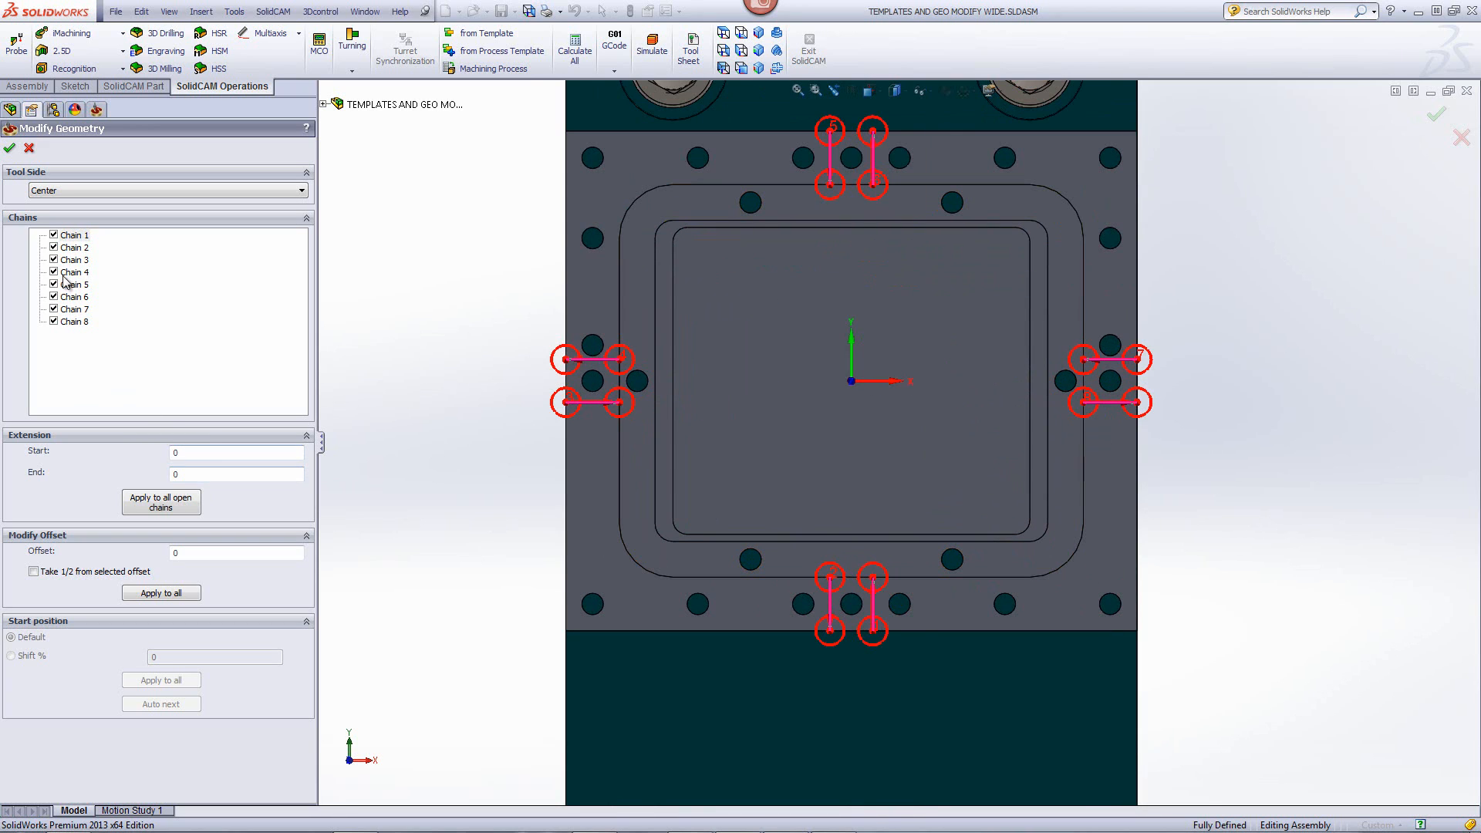
left_click(54, 247)
left_click(53, 273)
left_click(53, 298)
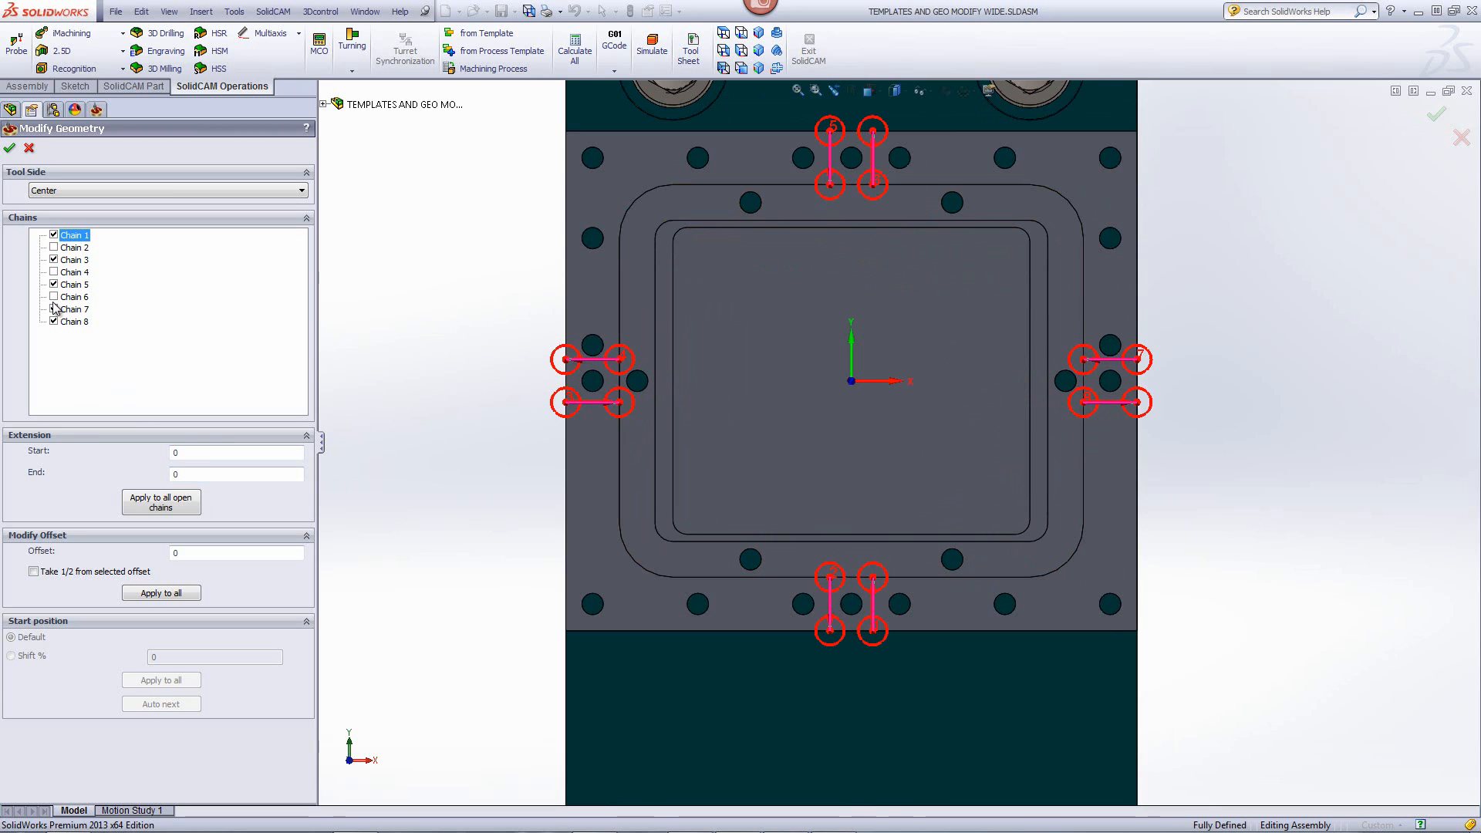
left_click(53, 322)
left_click(171, 344)
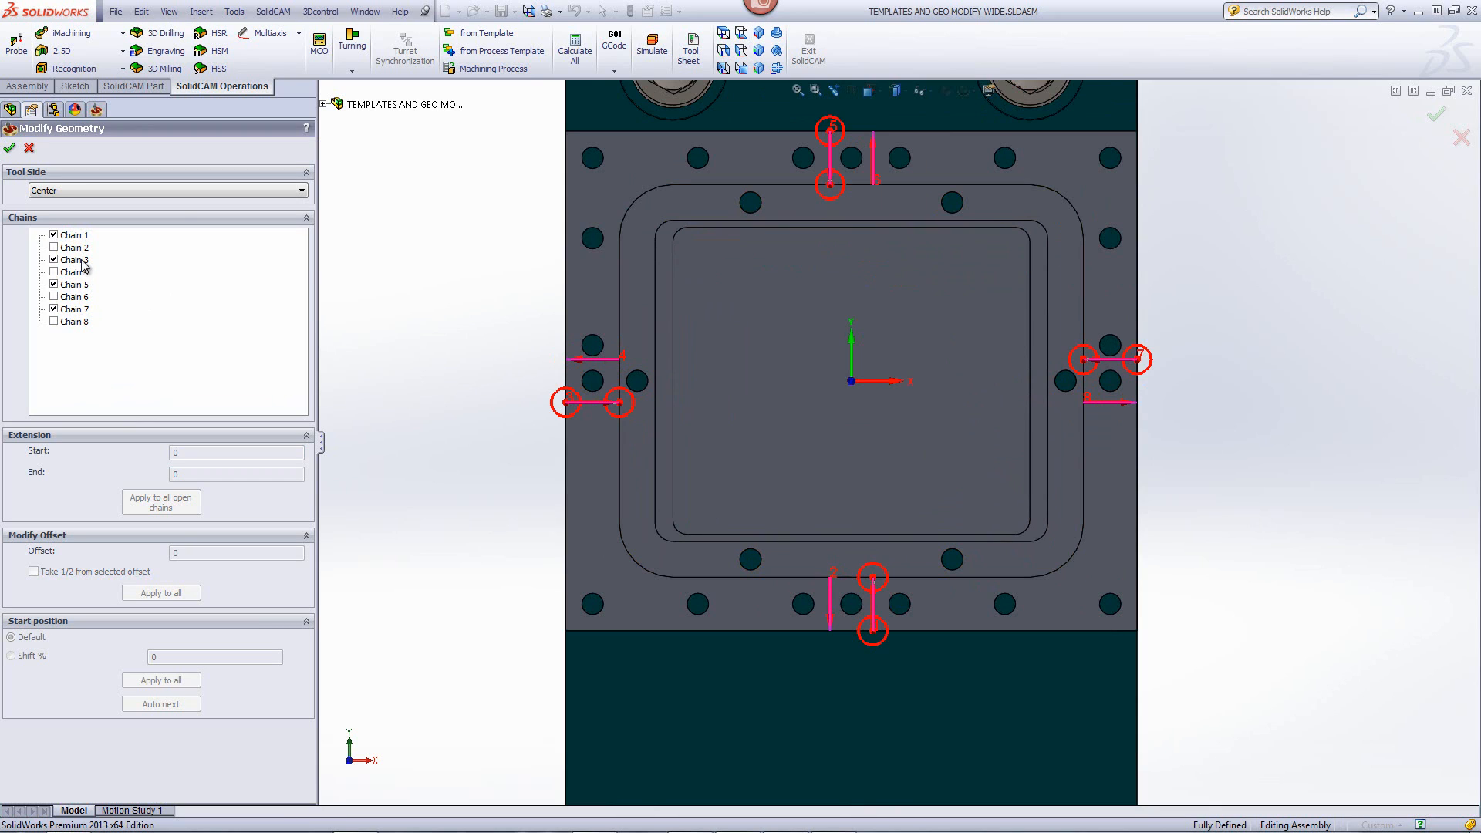
Step: Offset chain 1 to the centre of its notch using half of the selected offset, -6, and apply the offset to all chains
left_click(76, 237)
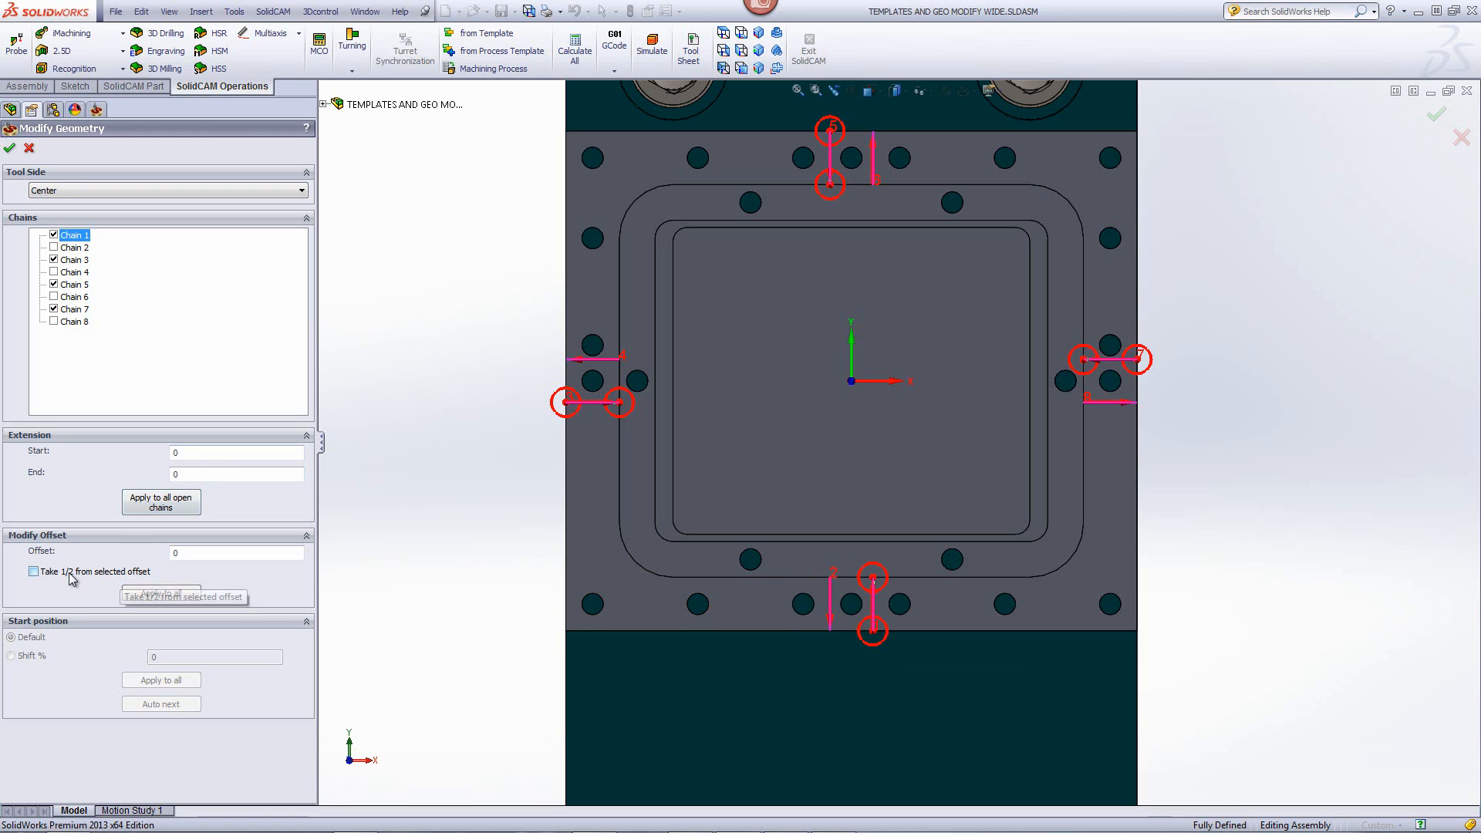
left_click(136, 573)
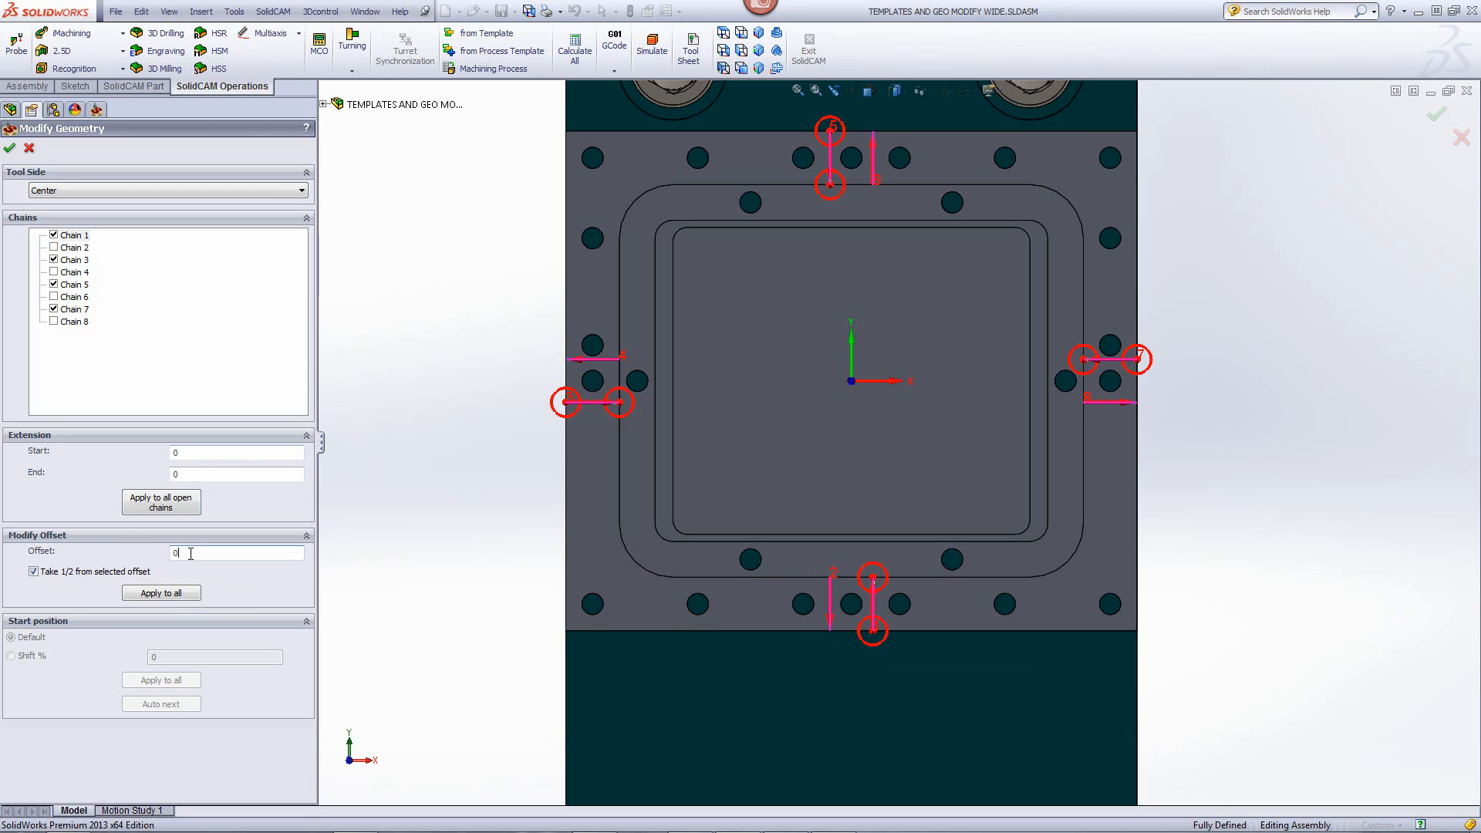
left_click(849, 606)
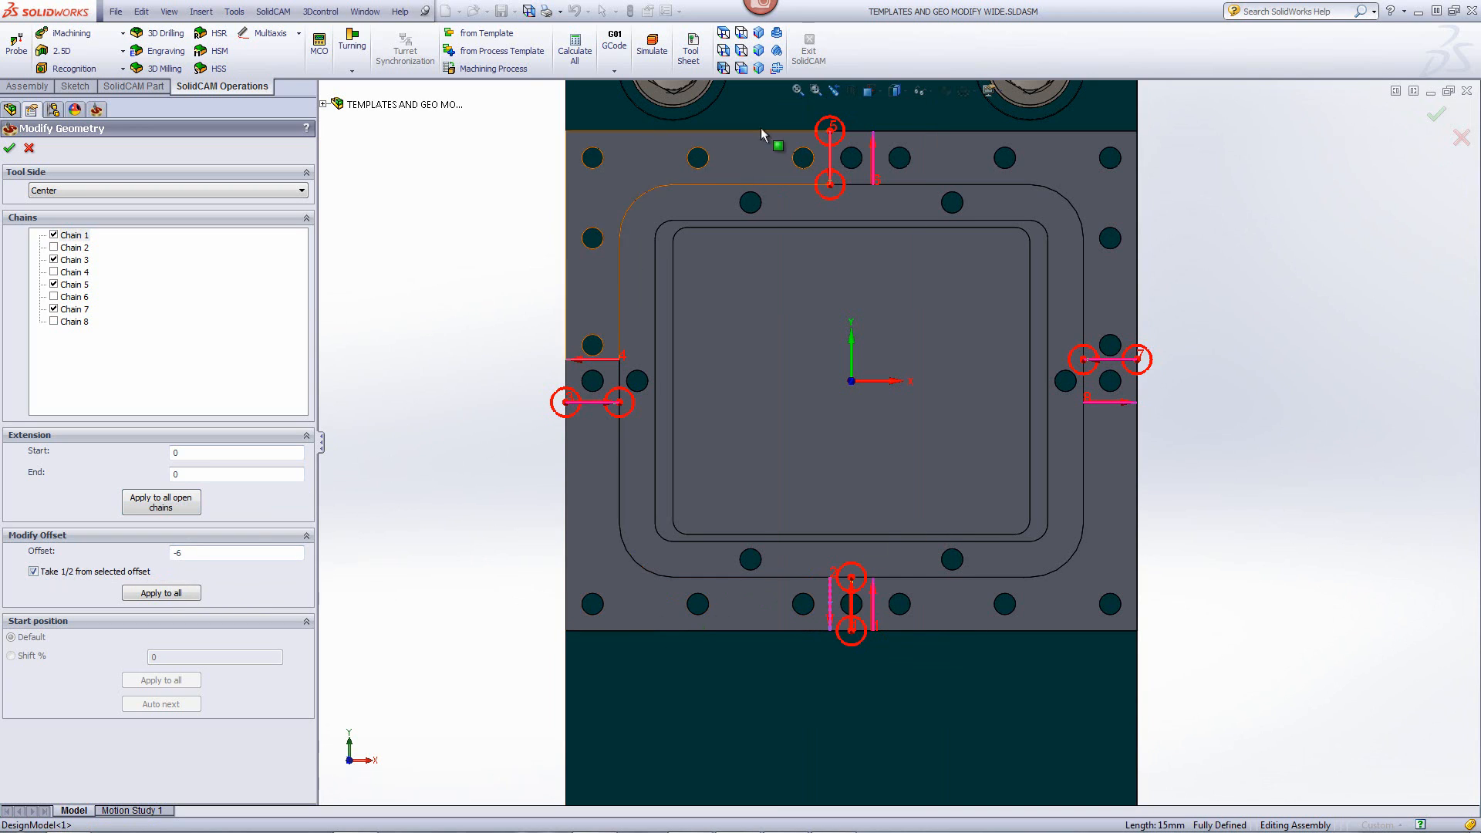
left_click(158, 507)
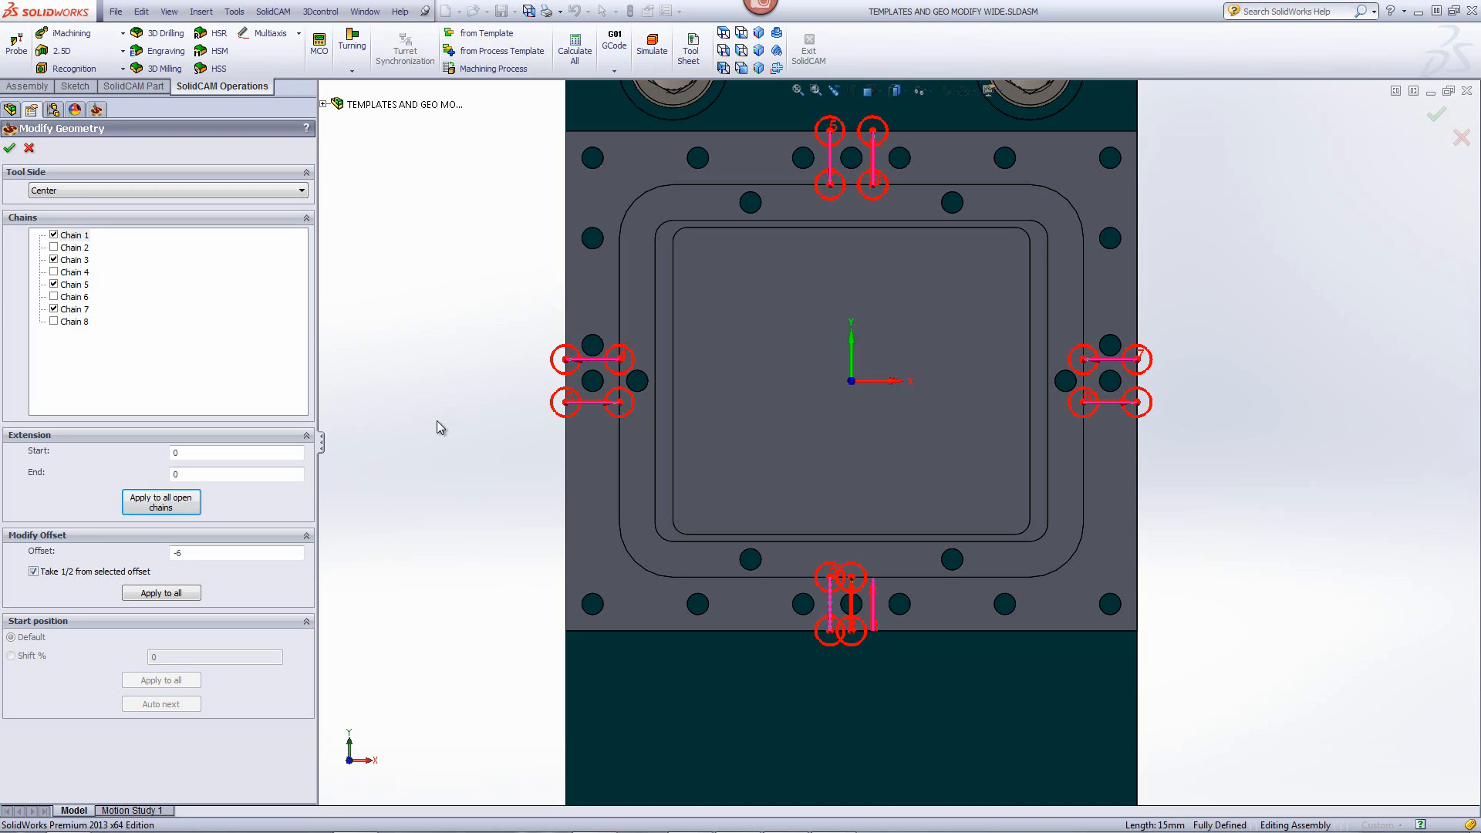
left_click(182, 598)
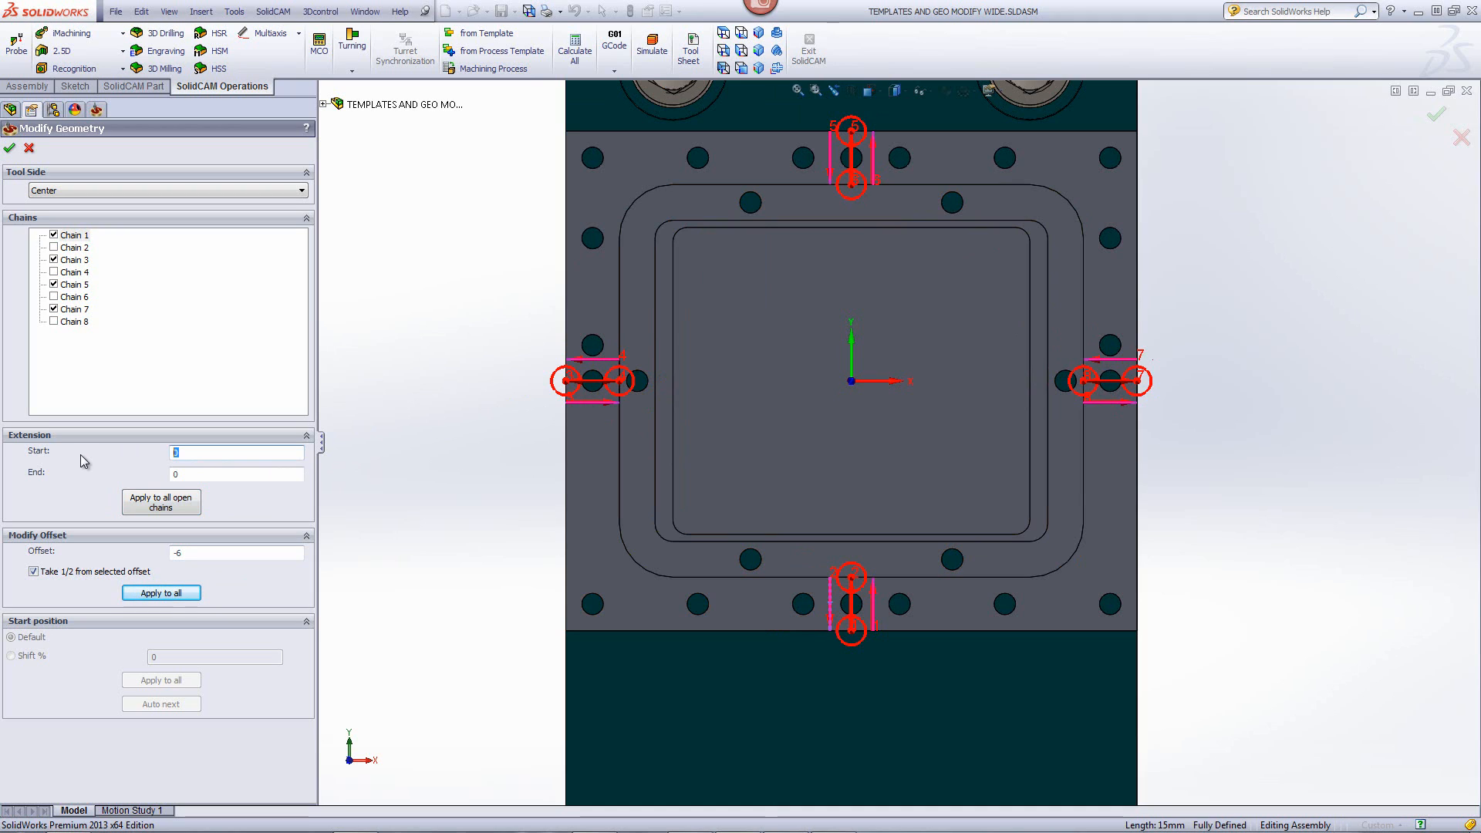
Step: Set the start and end extensions to 4.5, apply them to all open chains, and accept the modified geometry
type("4.5")
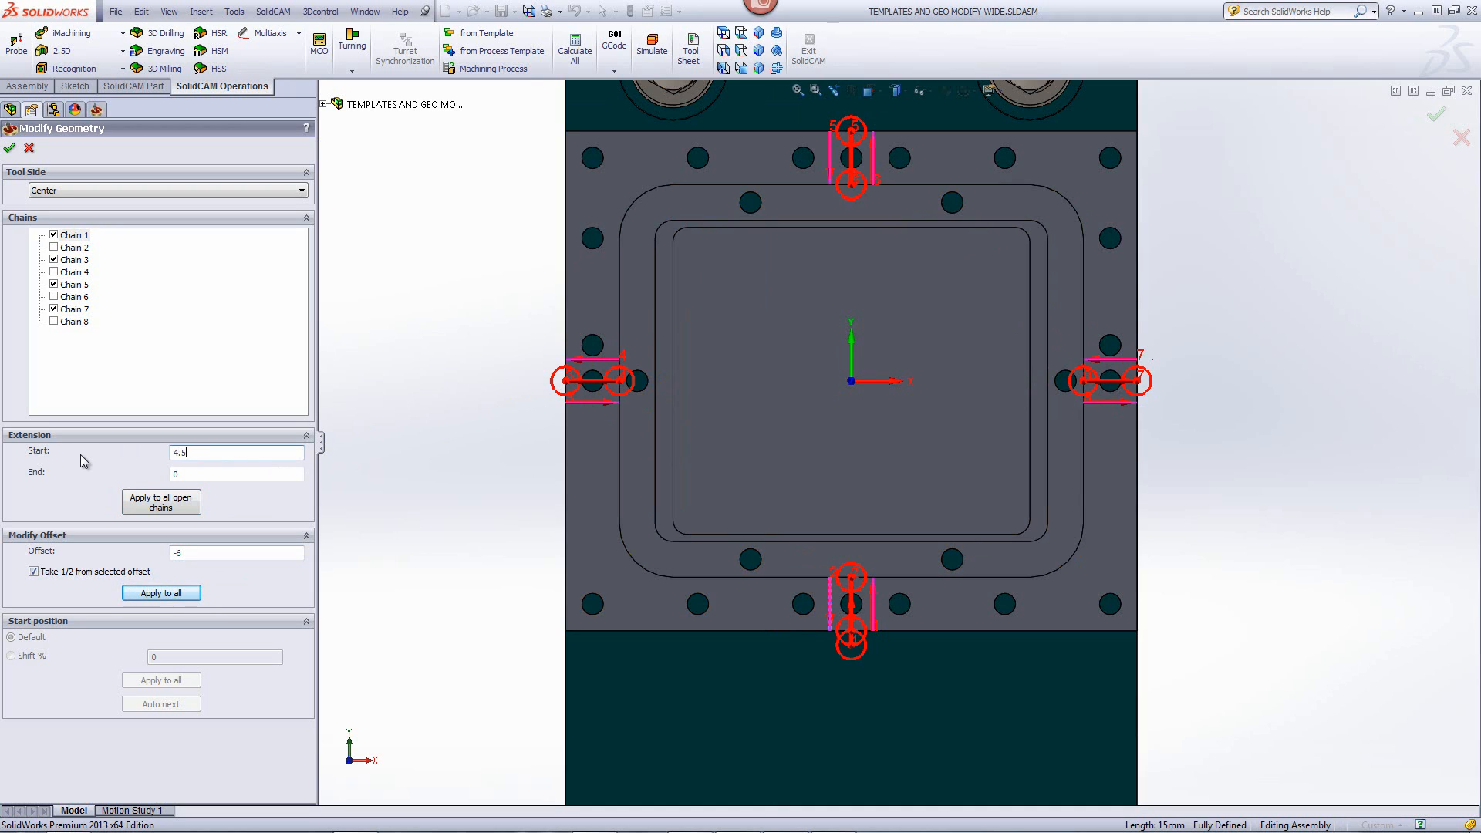
left_click(193, 477)
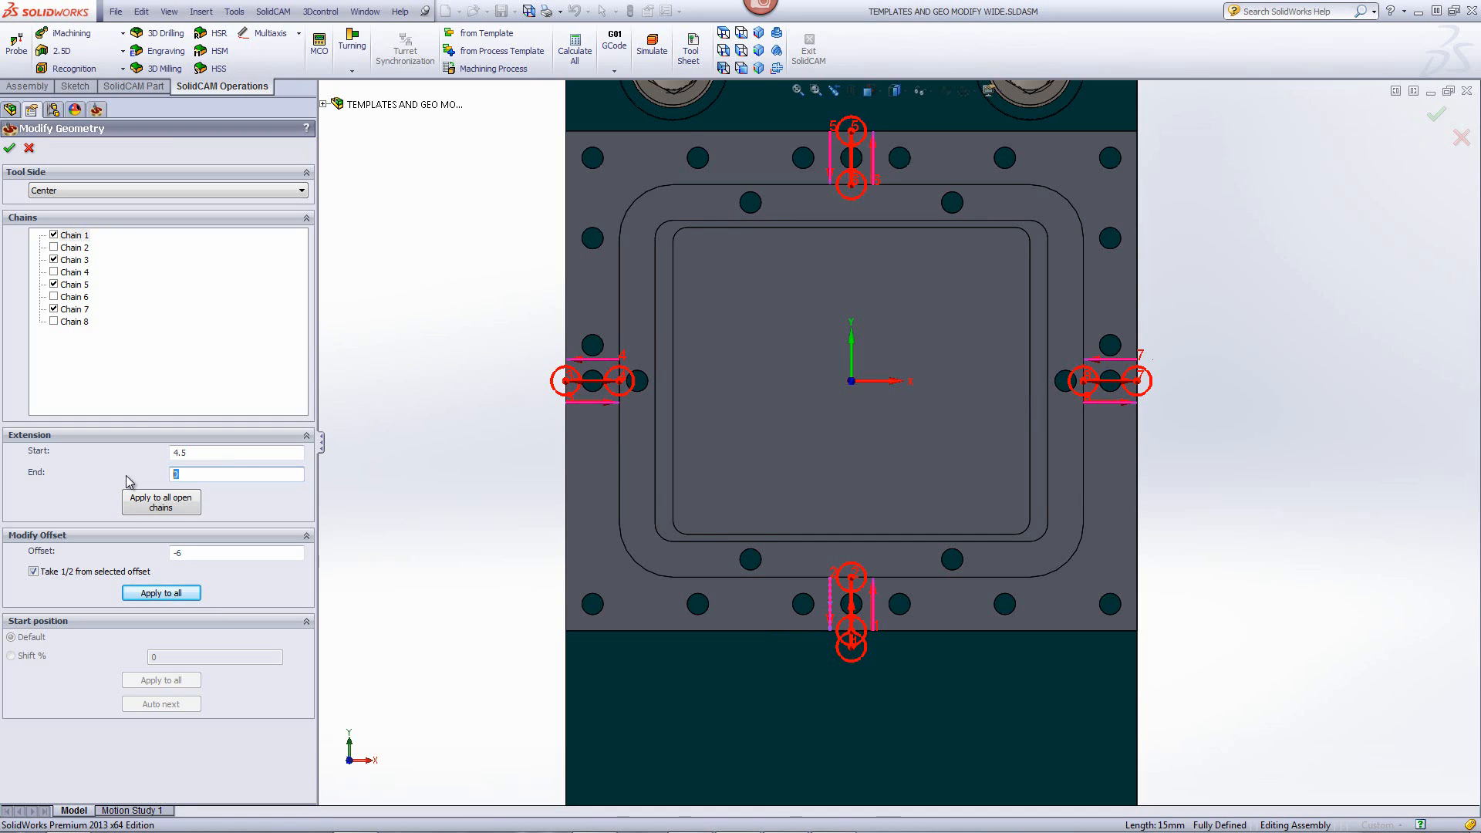
type("4.5")
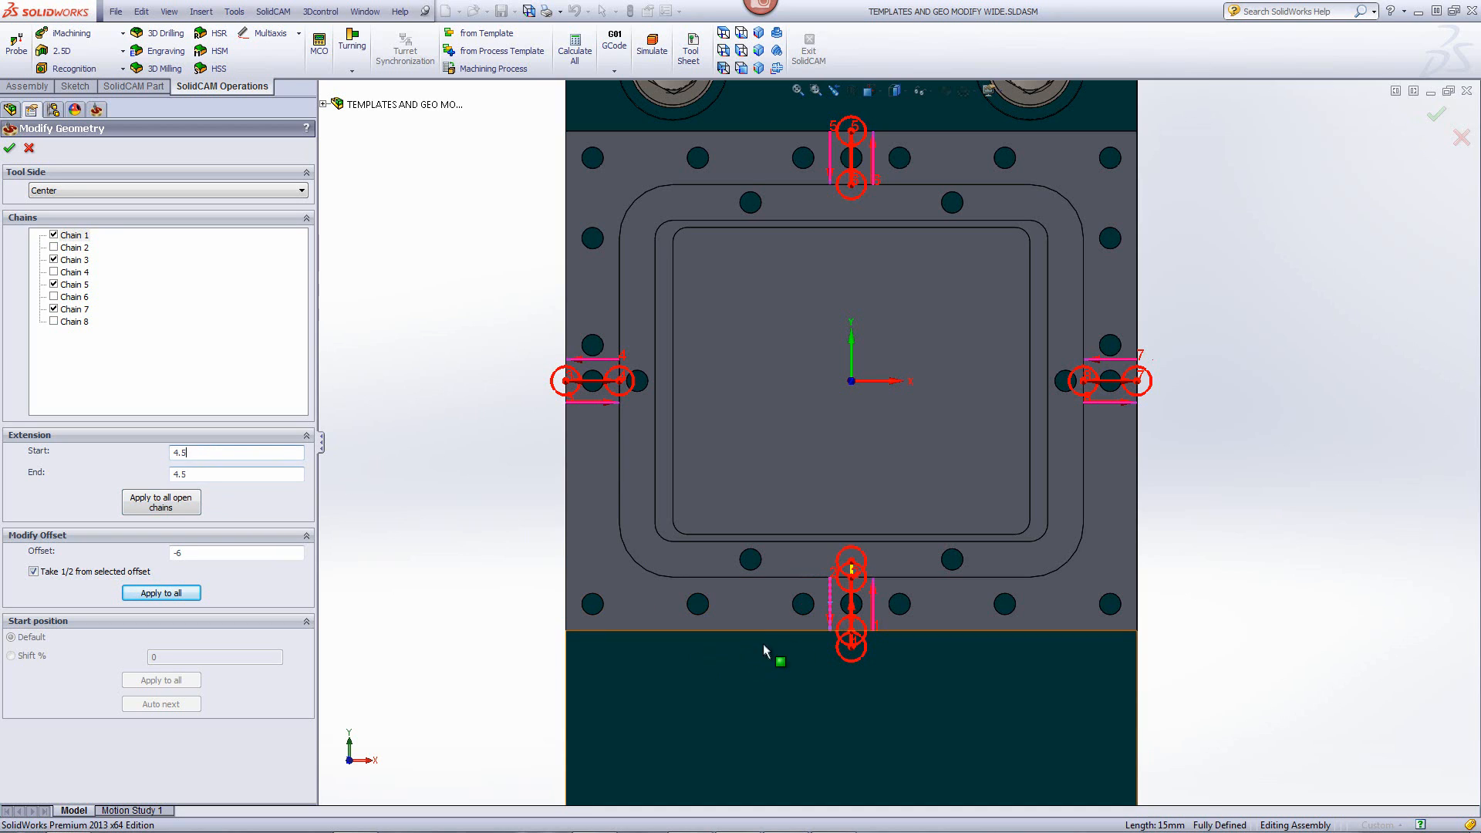
scroll(772, 652, "down", 1)
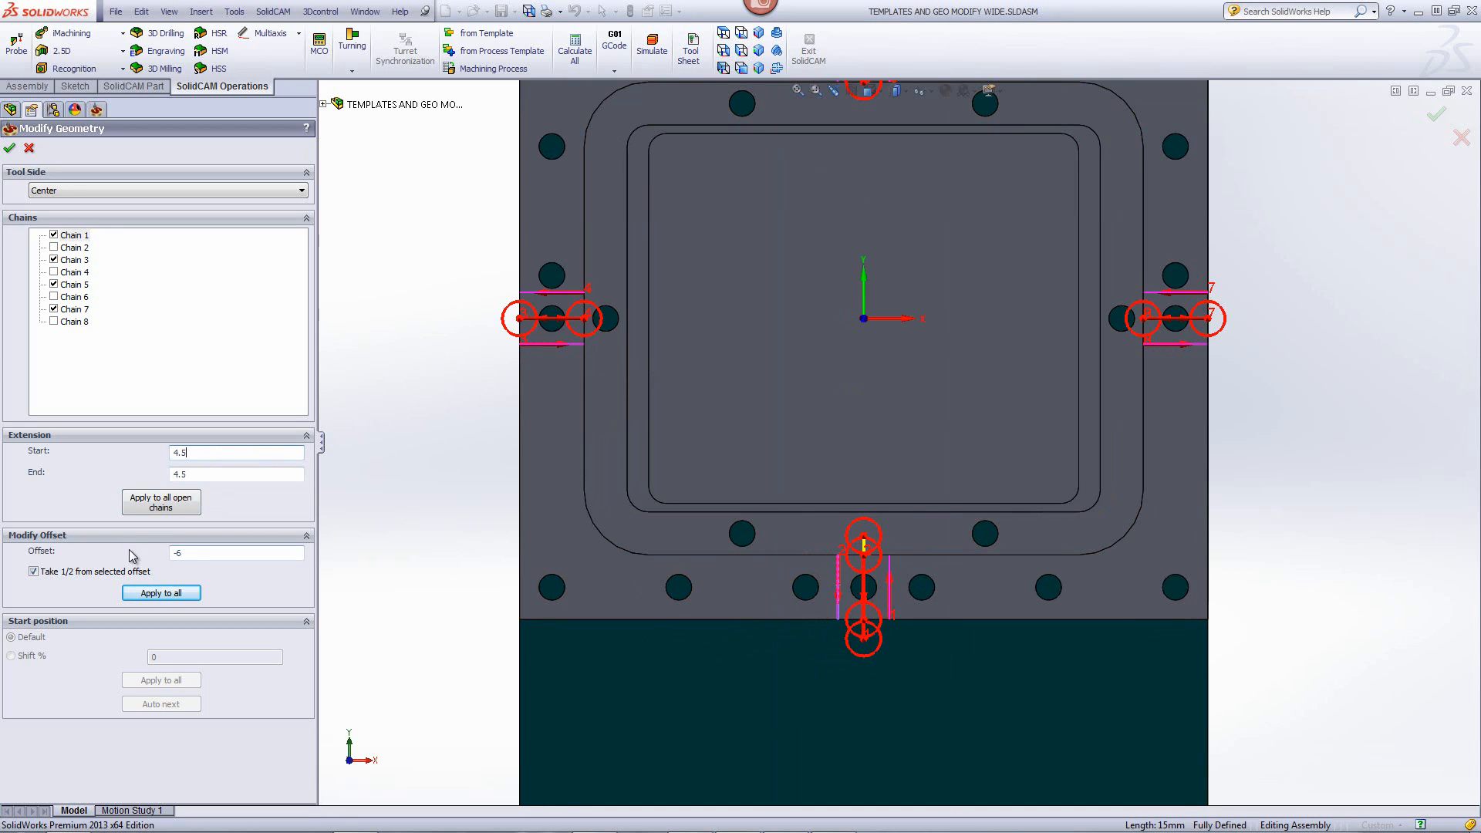
left_click(160, 503)
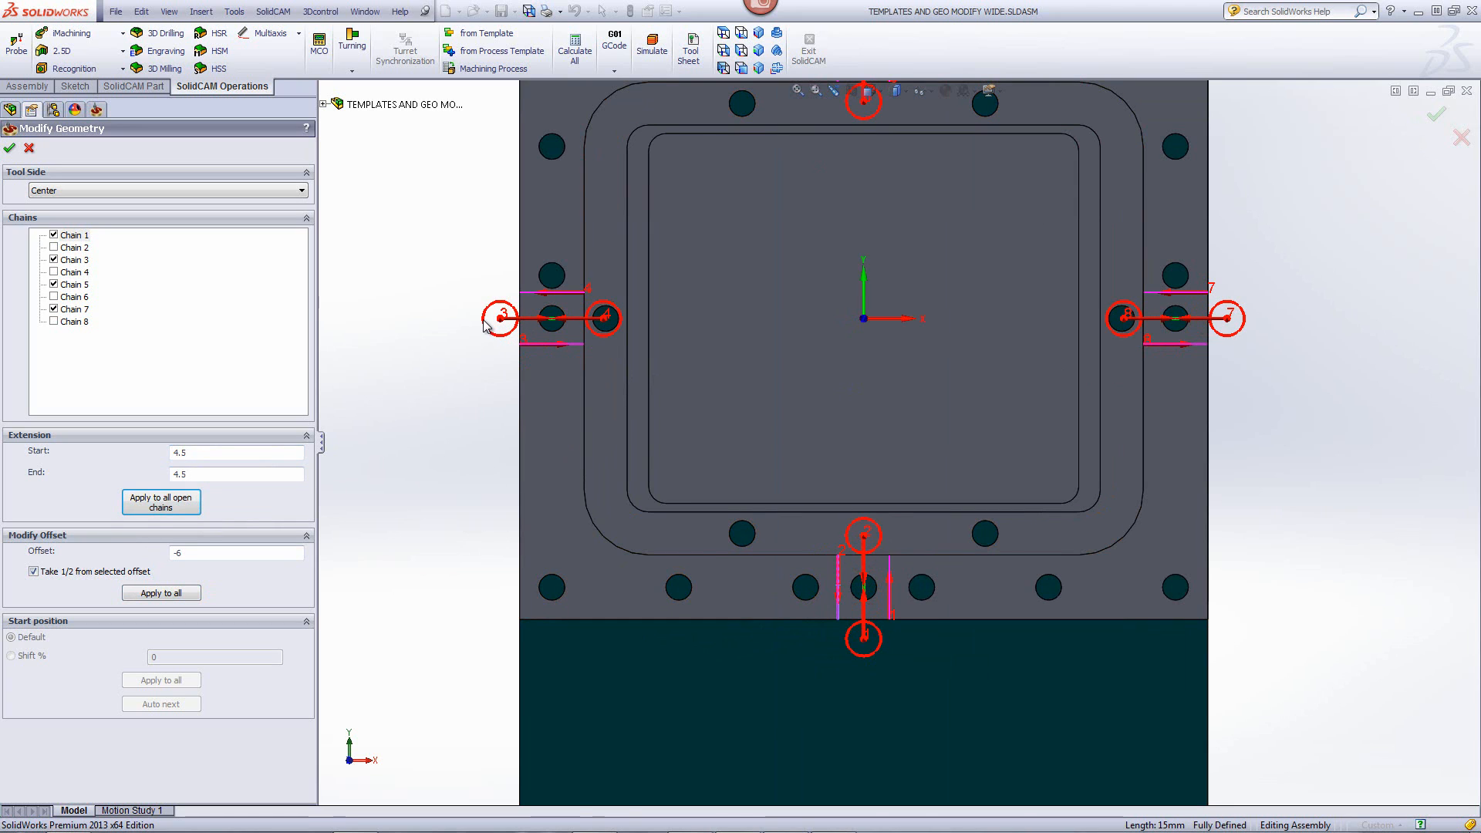
key("f")
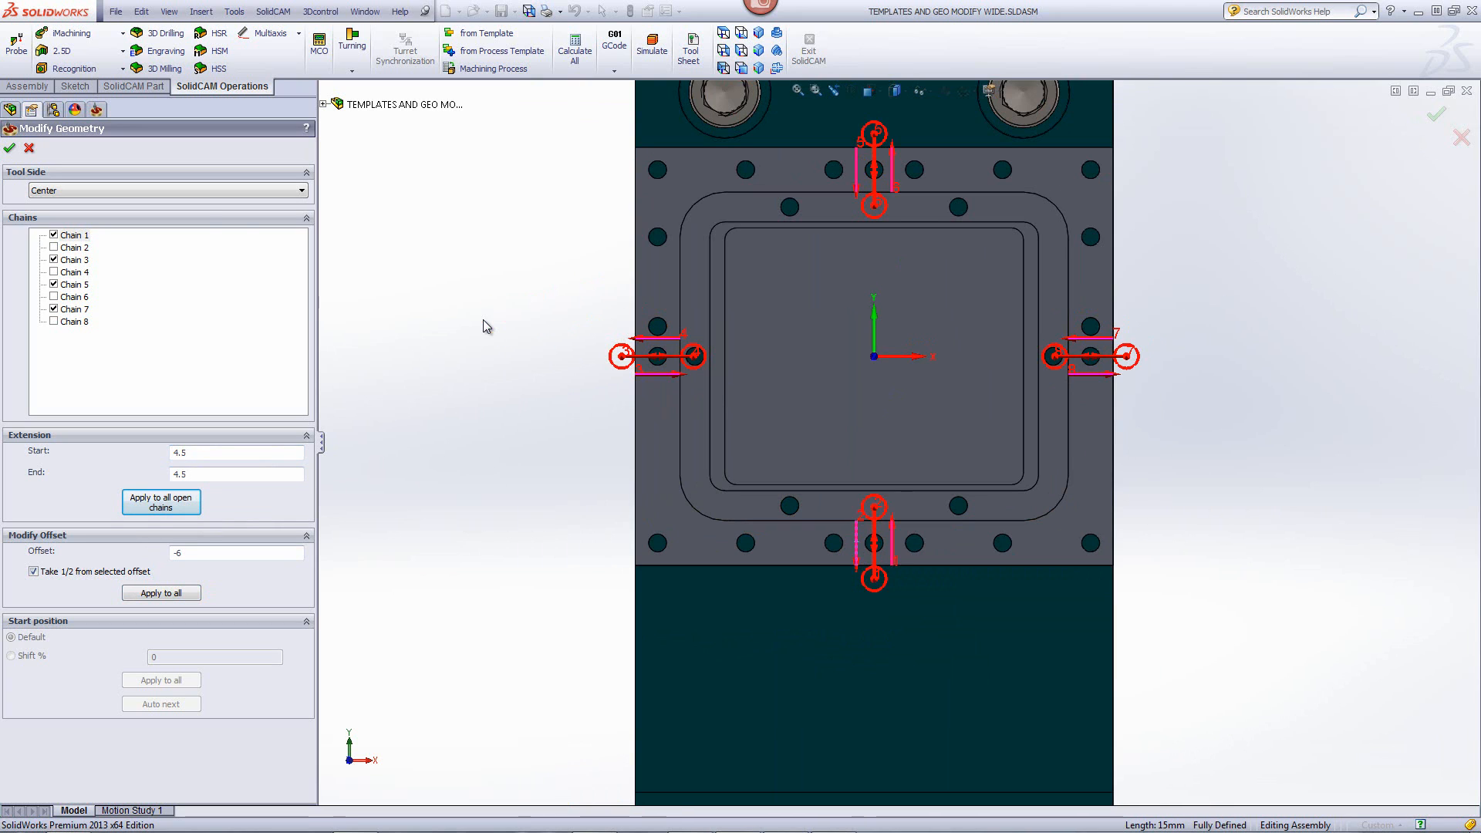
left_click(10, 148)
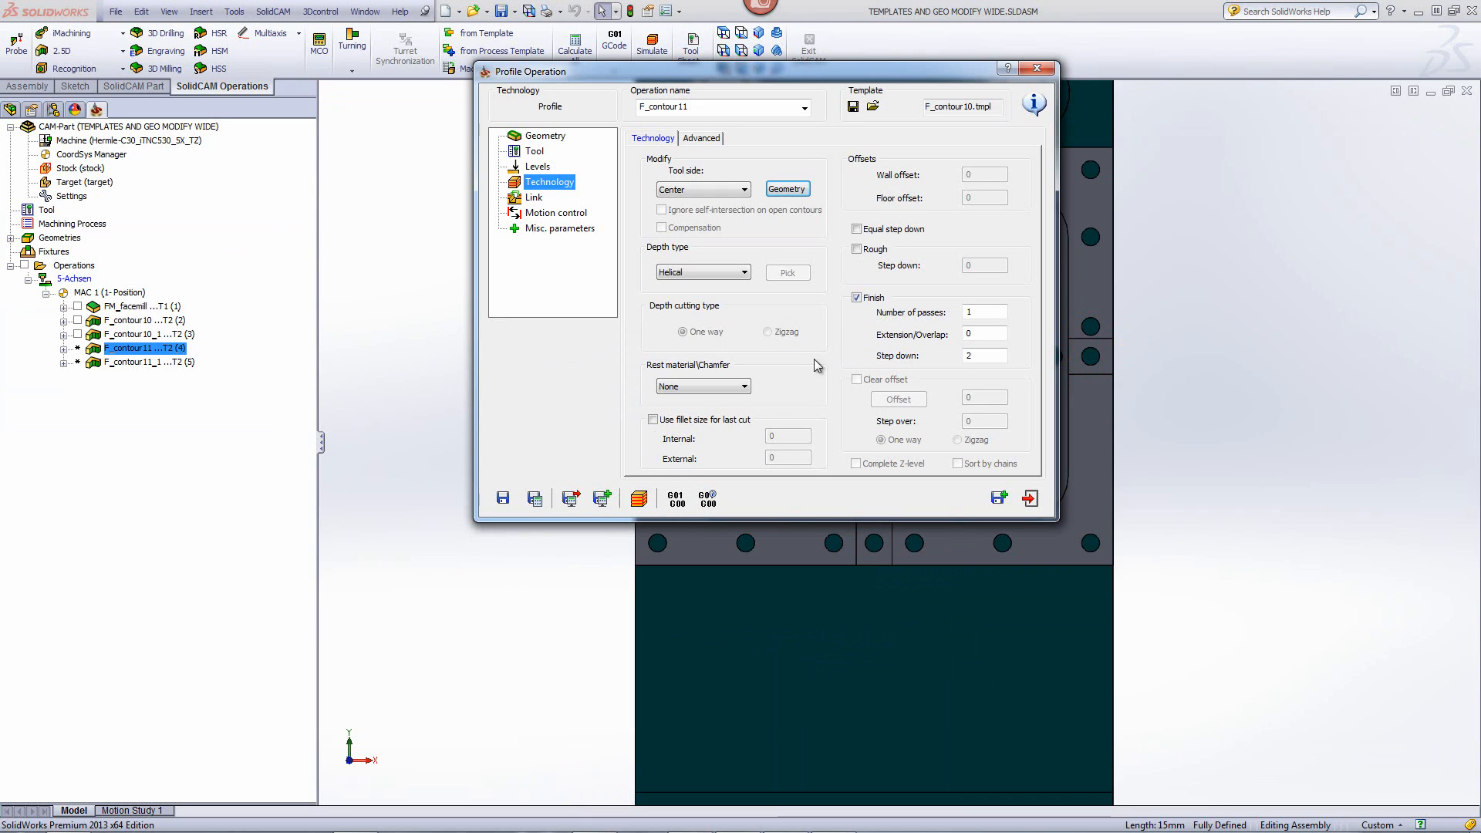
Step: Save and calculate the F_contour11 operation, simulate it in SolidVerify, and exit the operation
left_click(535, 499)
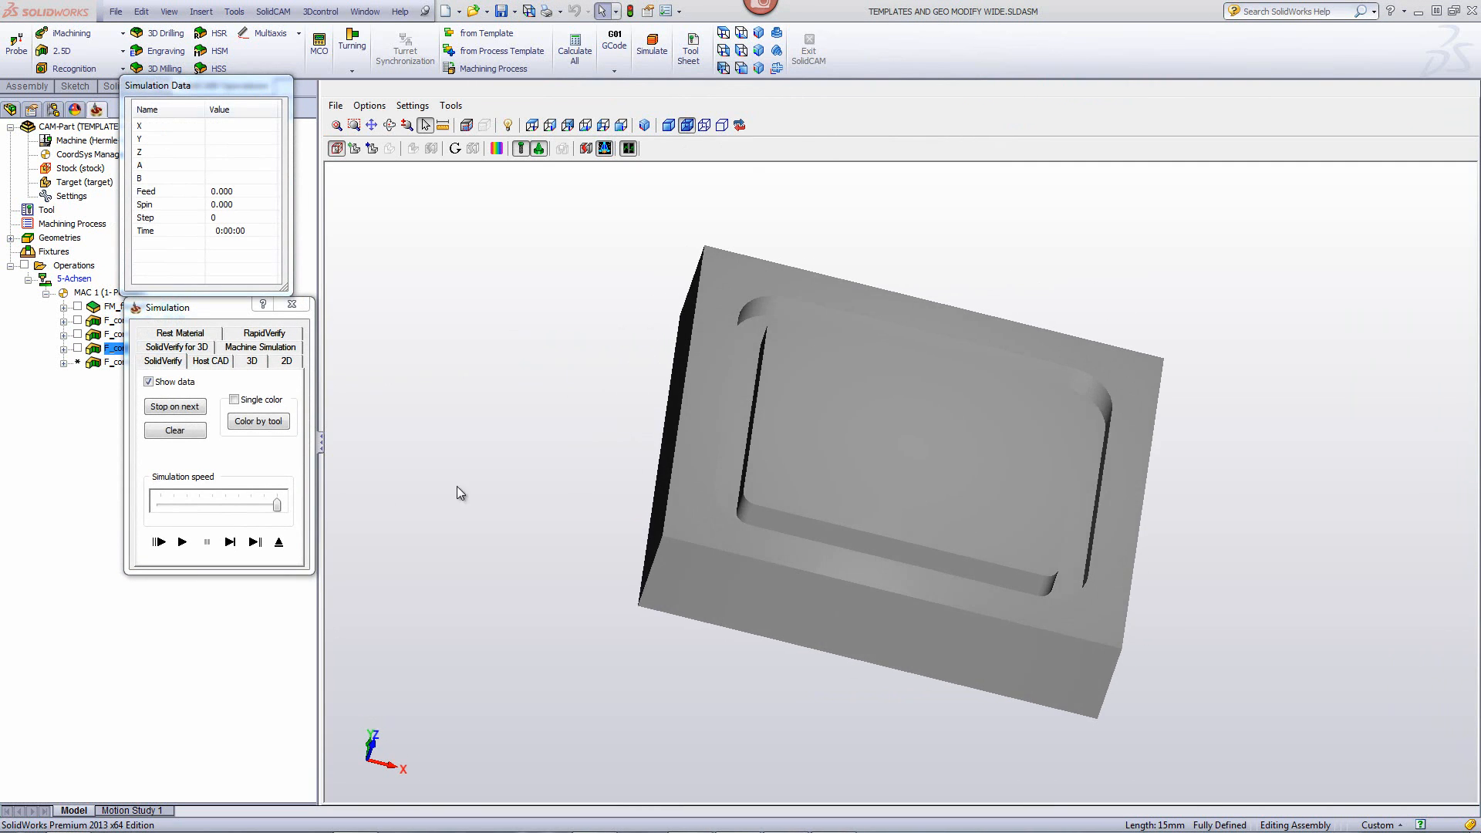
left_click(186, 549)
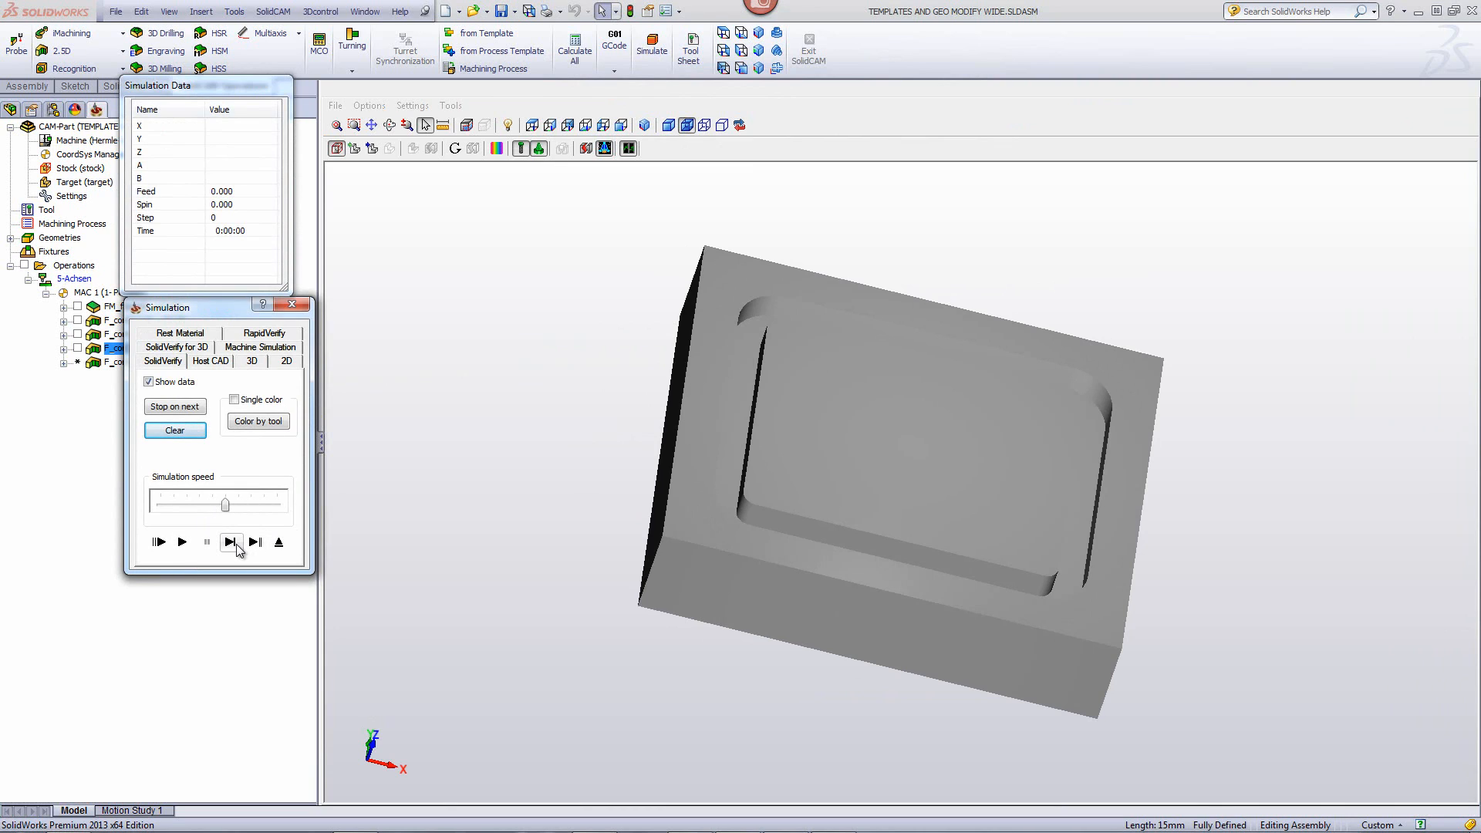
left_click(231, 543)
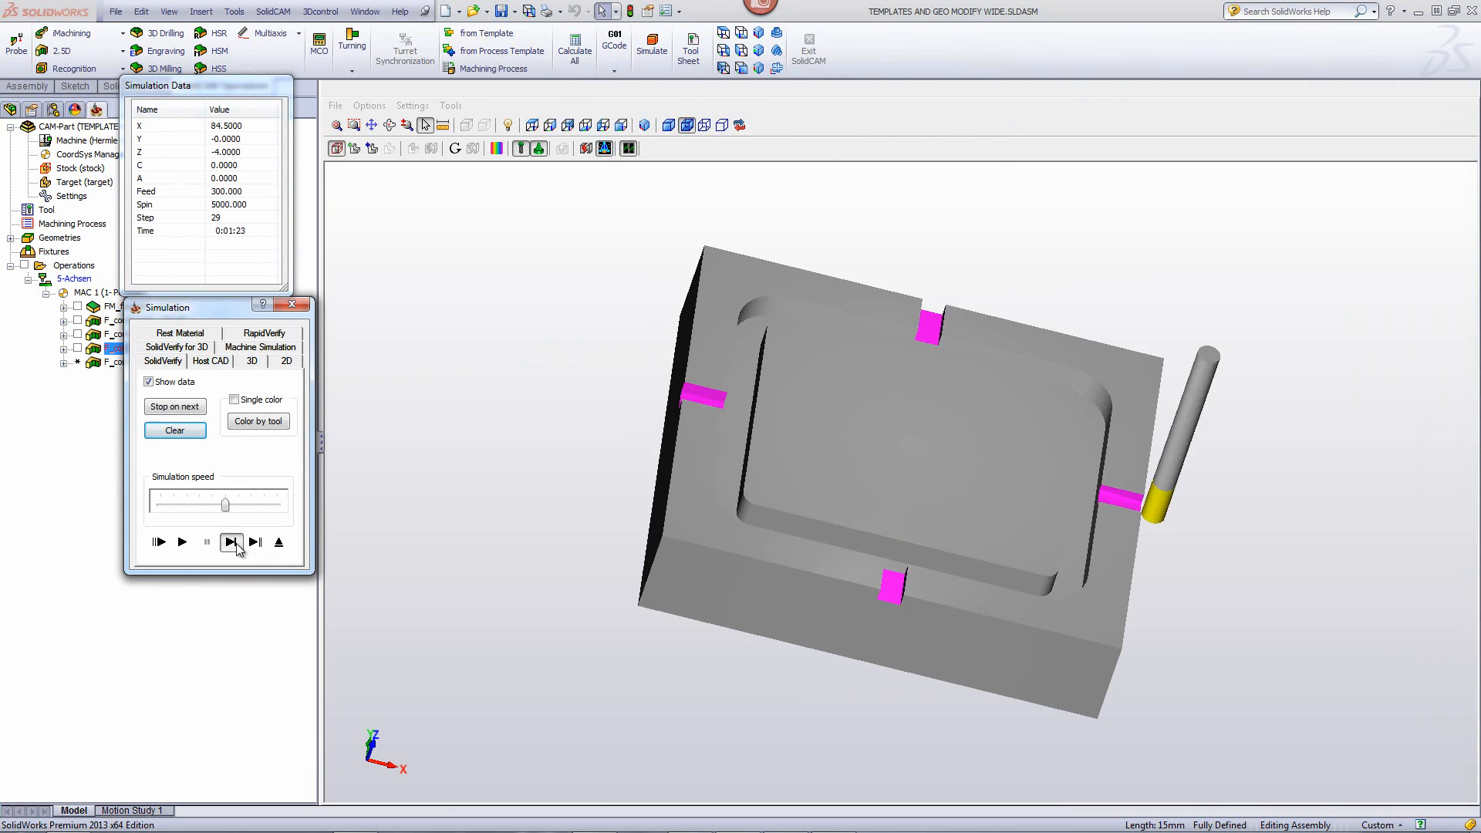
left_click(279, 542)
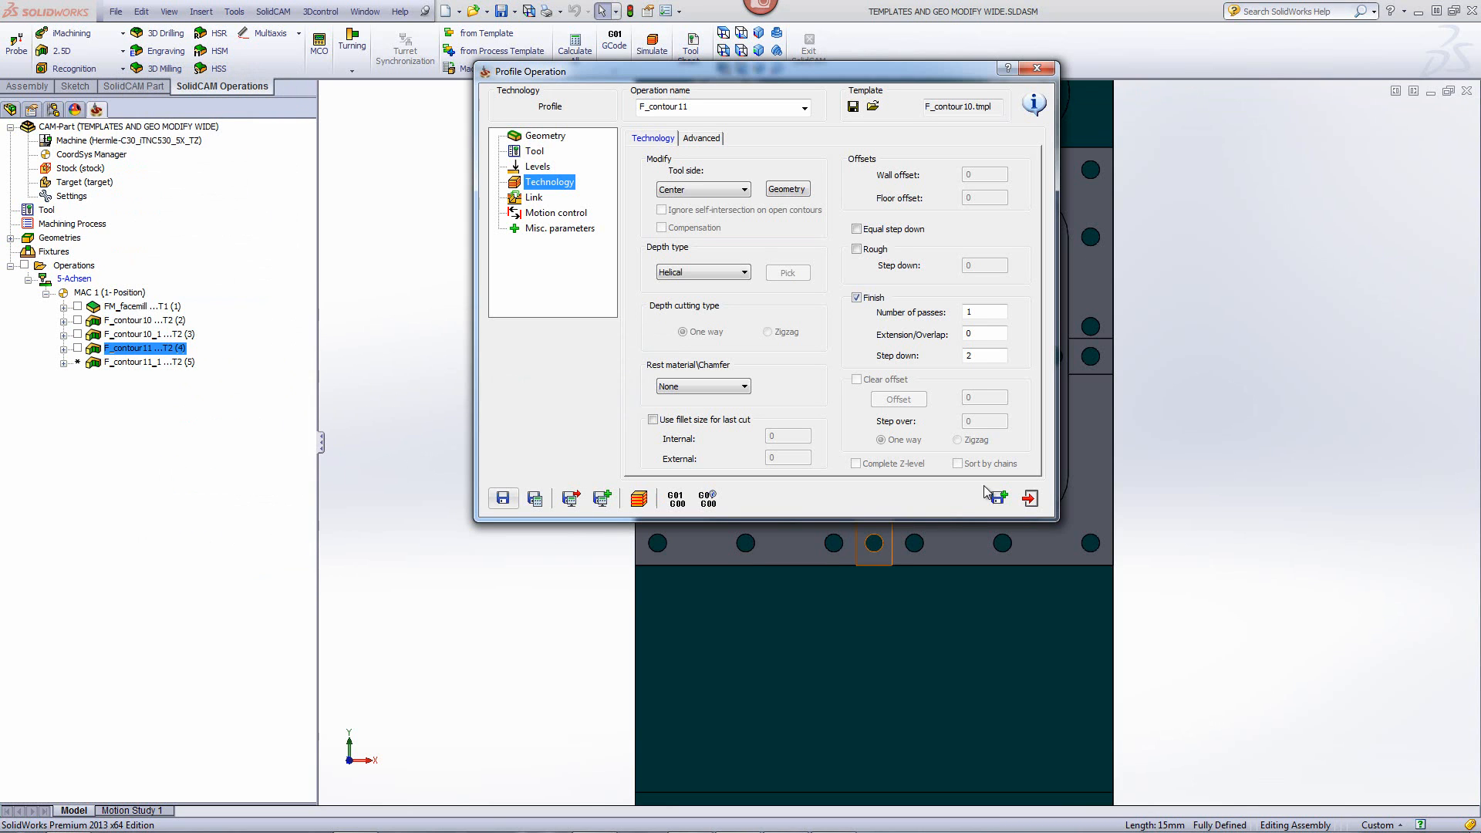
left_click(1030, 498)
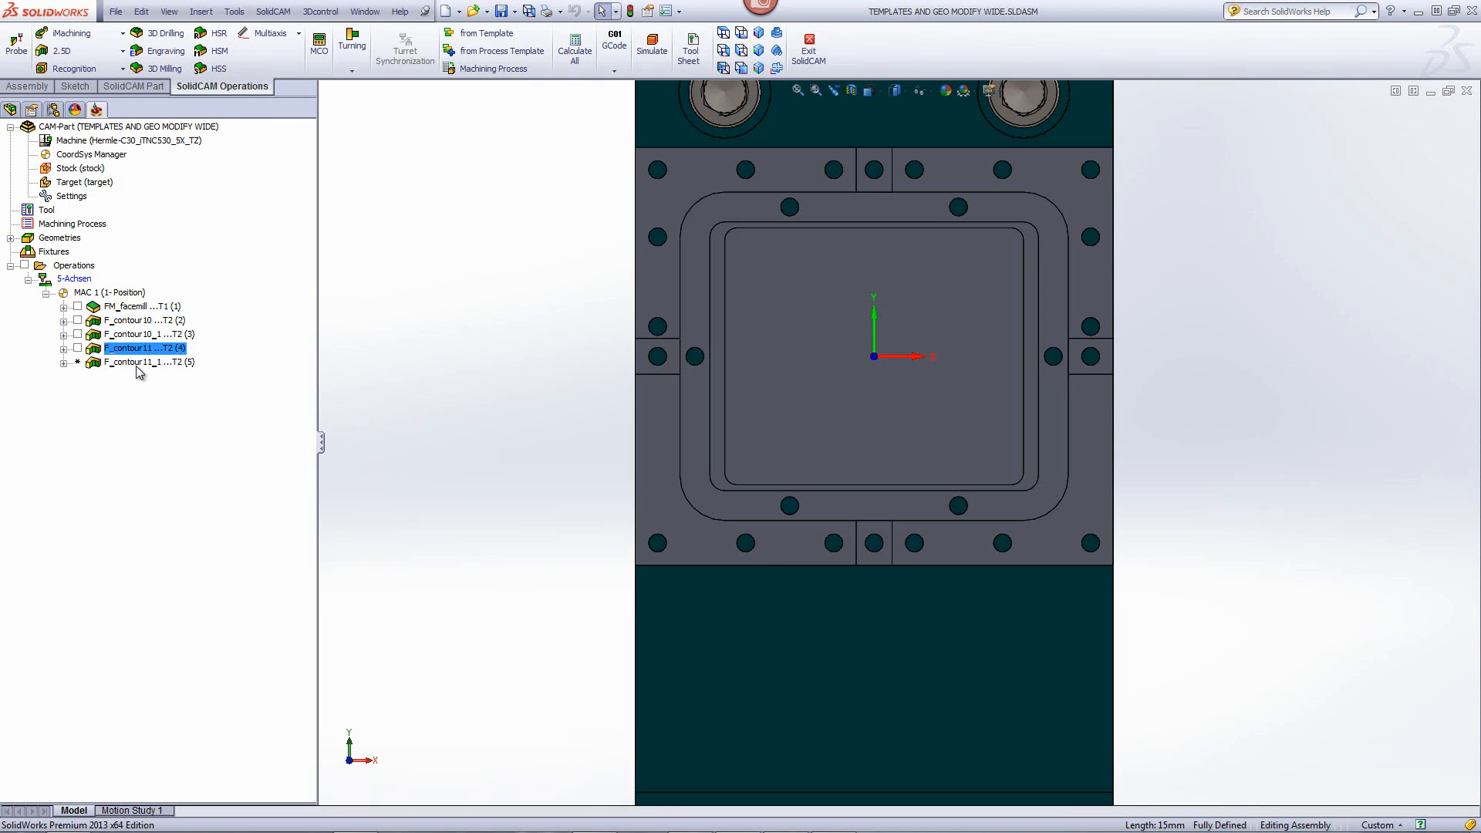
Step: In F_contour11_1's geometry modification, extend all open chains by 4.5 at both start and end, and accept the change
left_click(138, 363)
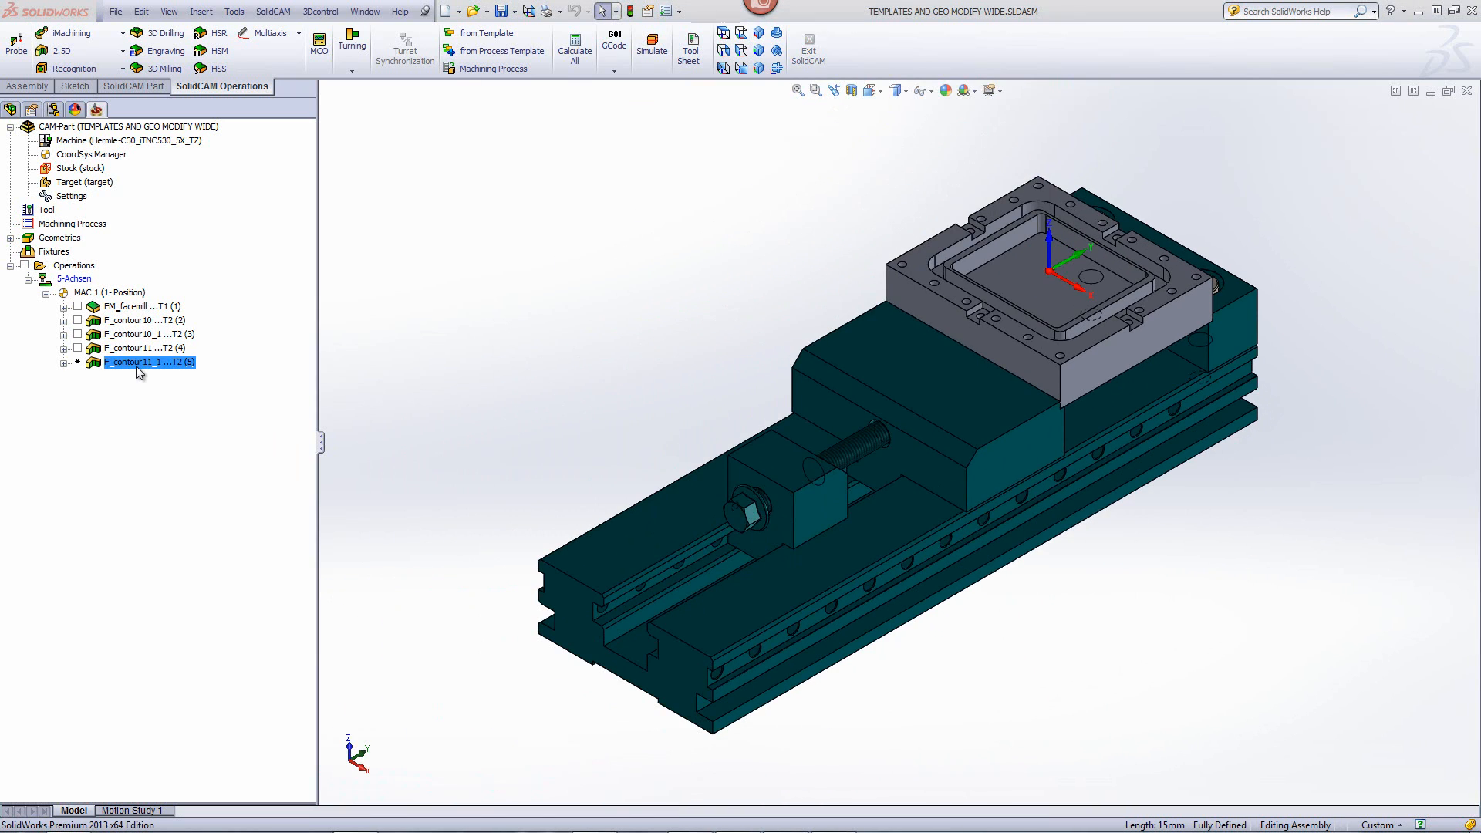
double_click(136, 366)
left_click(532, 152)
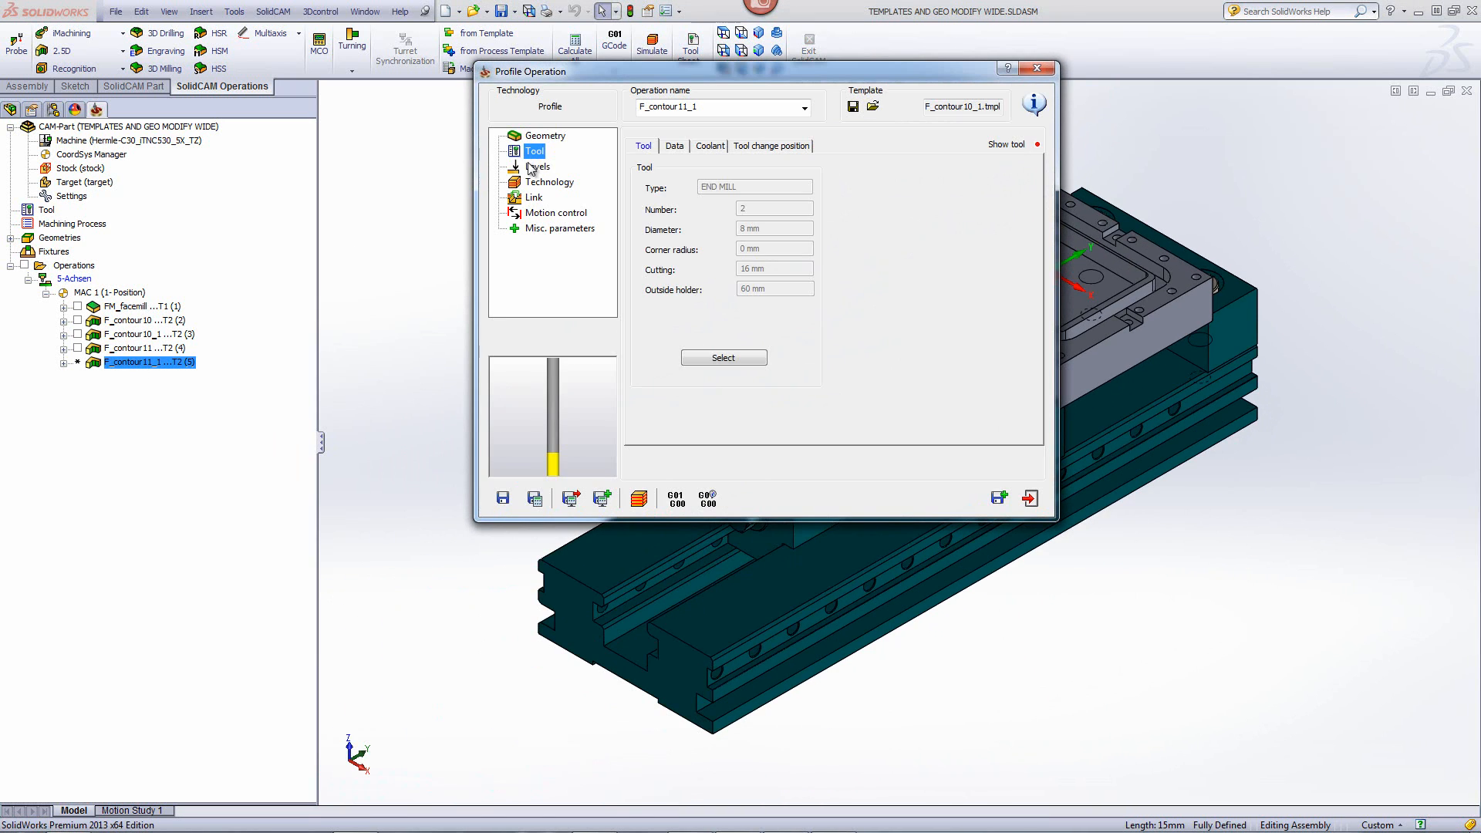
left_click(532, 167)
left_click(540, 183)
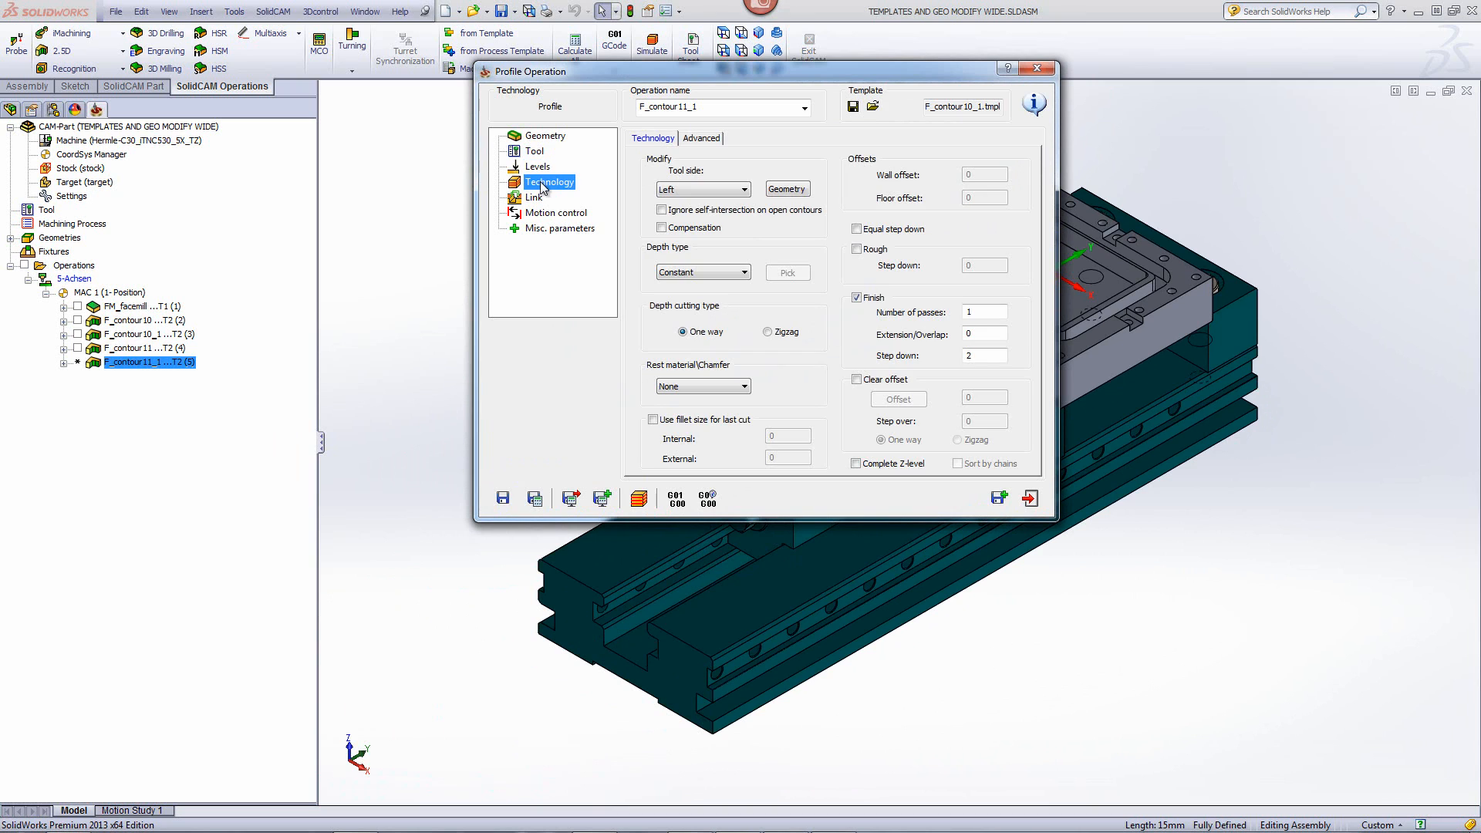
left_click(786, 188)
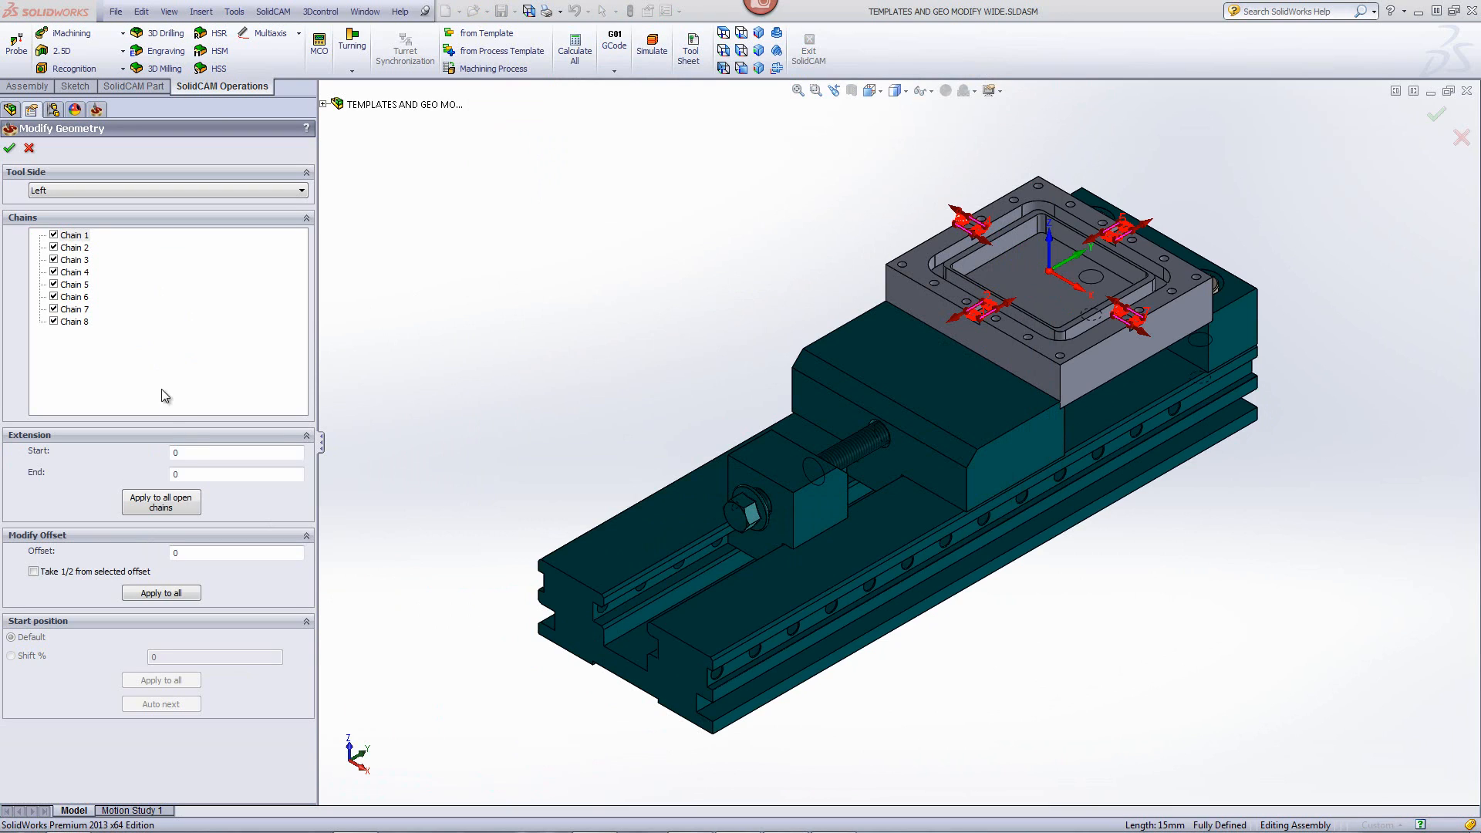
double_click(201, 453)
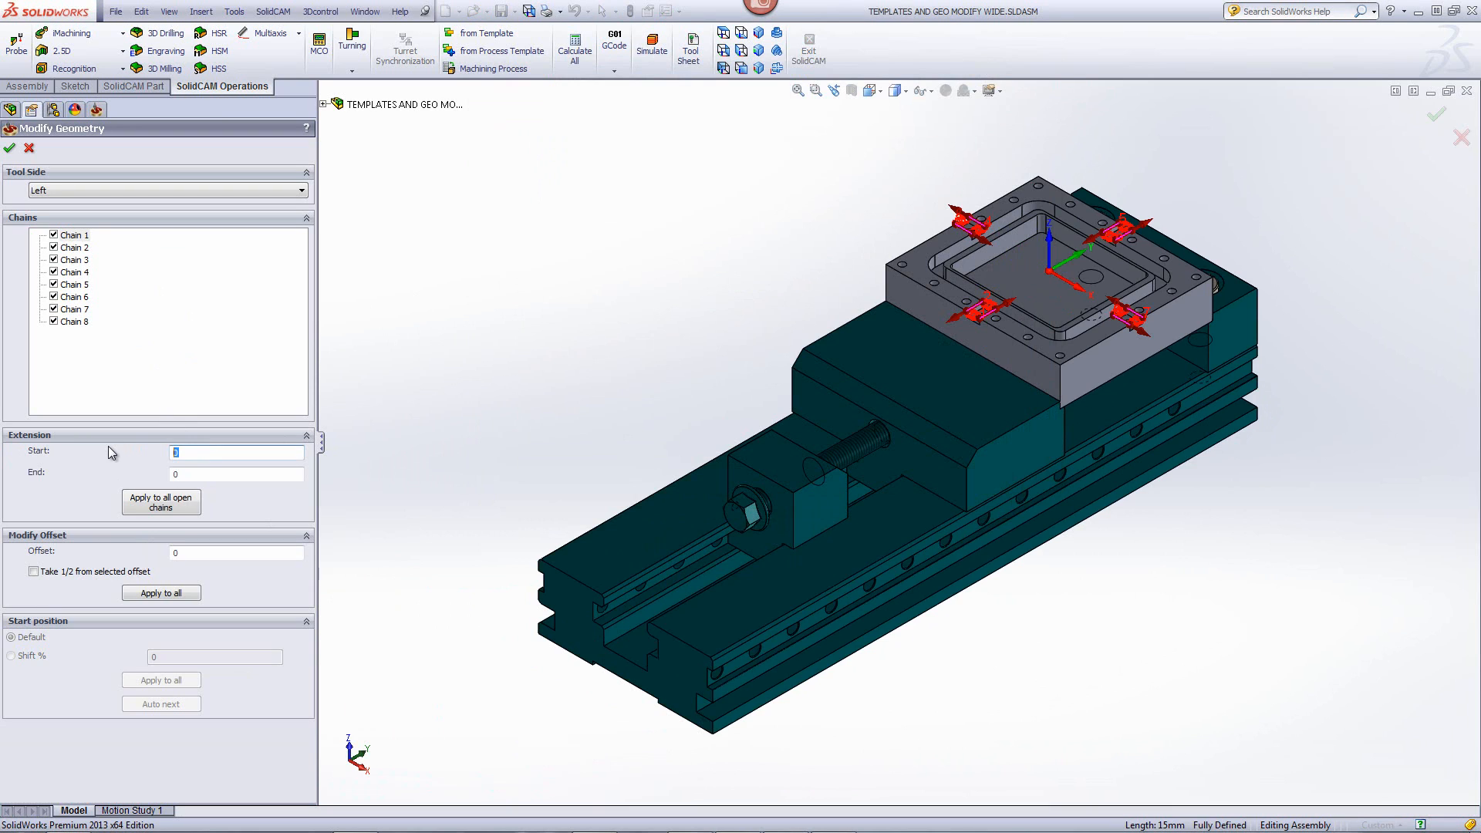
type("4.5")
double_click(196, 474)
type("4.5")
left_click(155, 509)
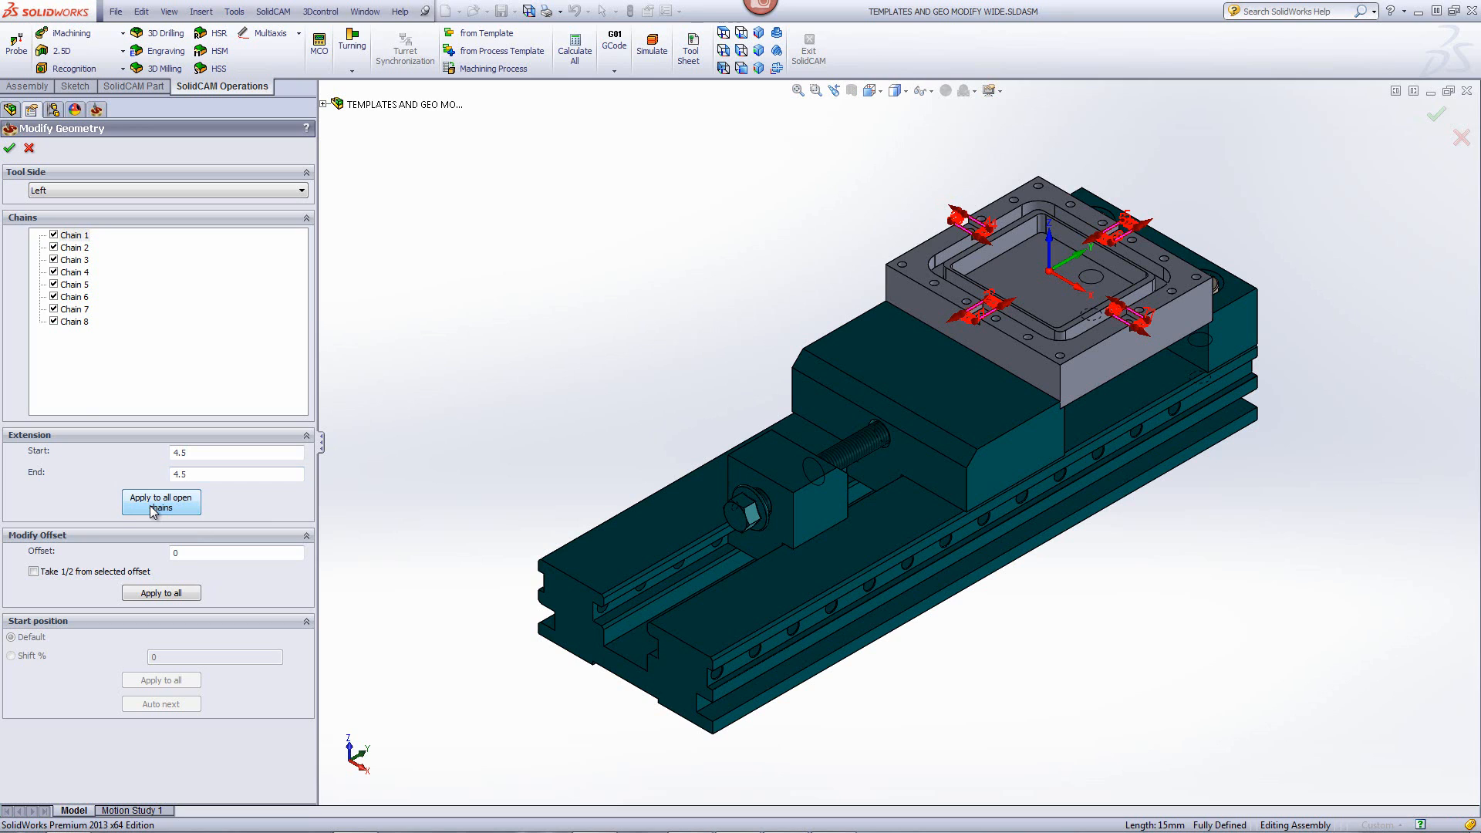
left_click(9, 149)
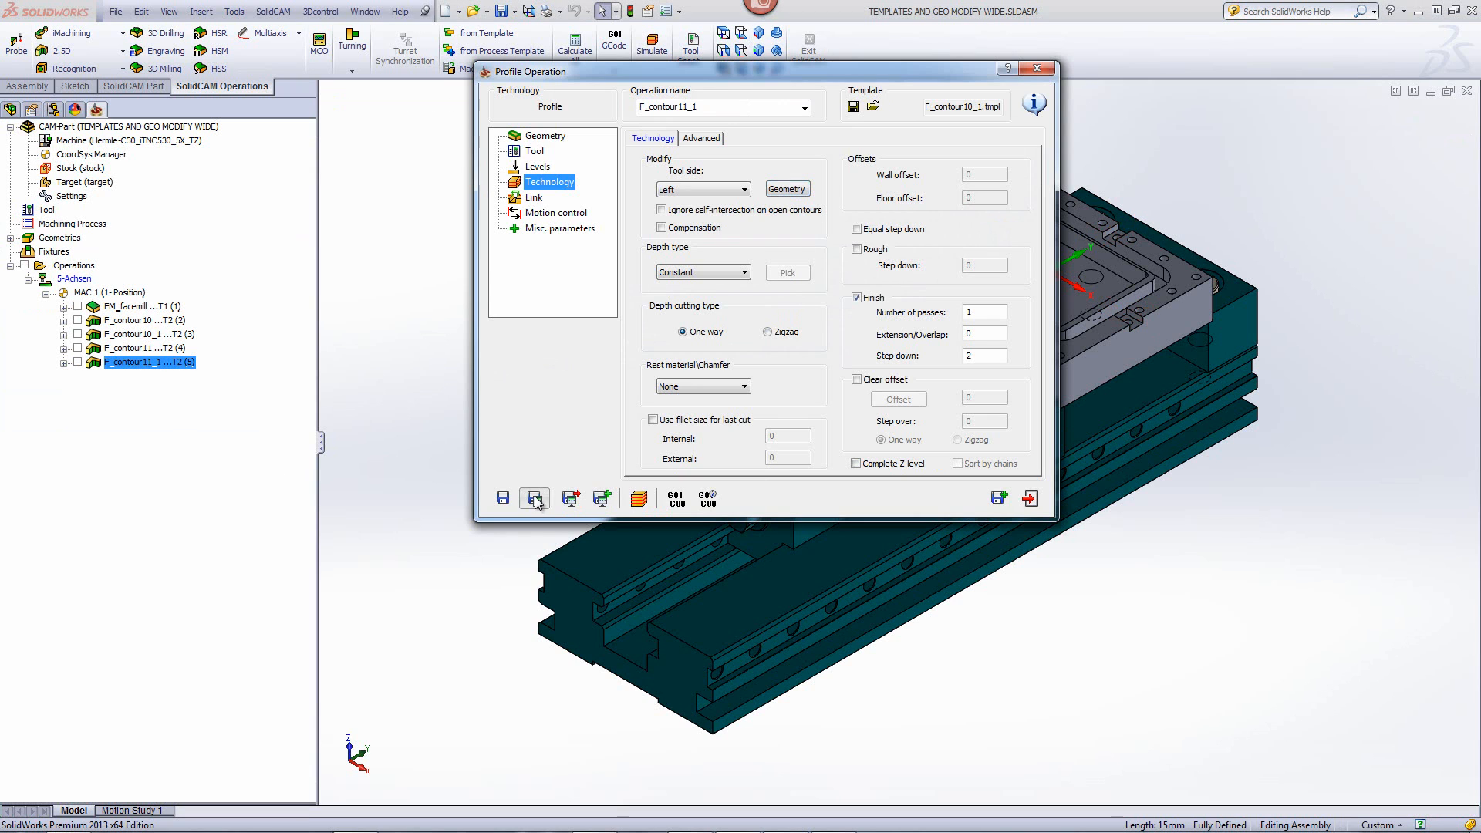
Step: Simulate the F_contour11_1 operation in SolidVerify, run it through all four notches, and exit the operation
left_click(639, 499)
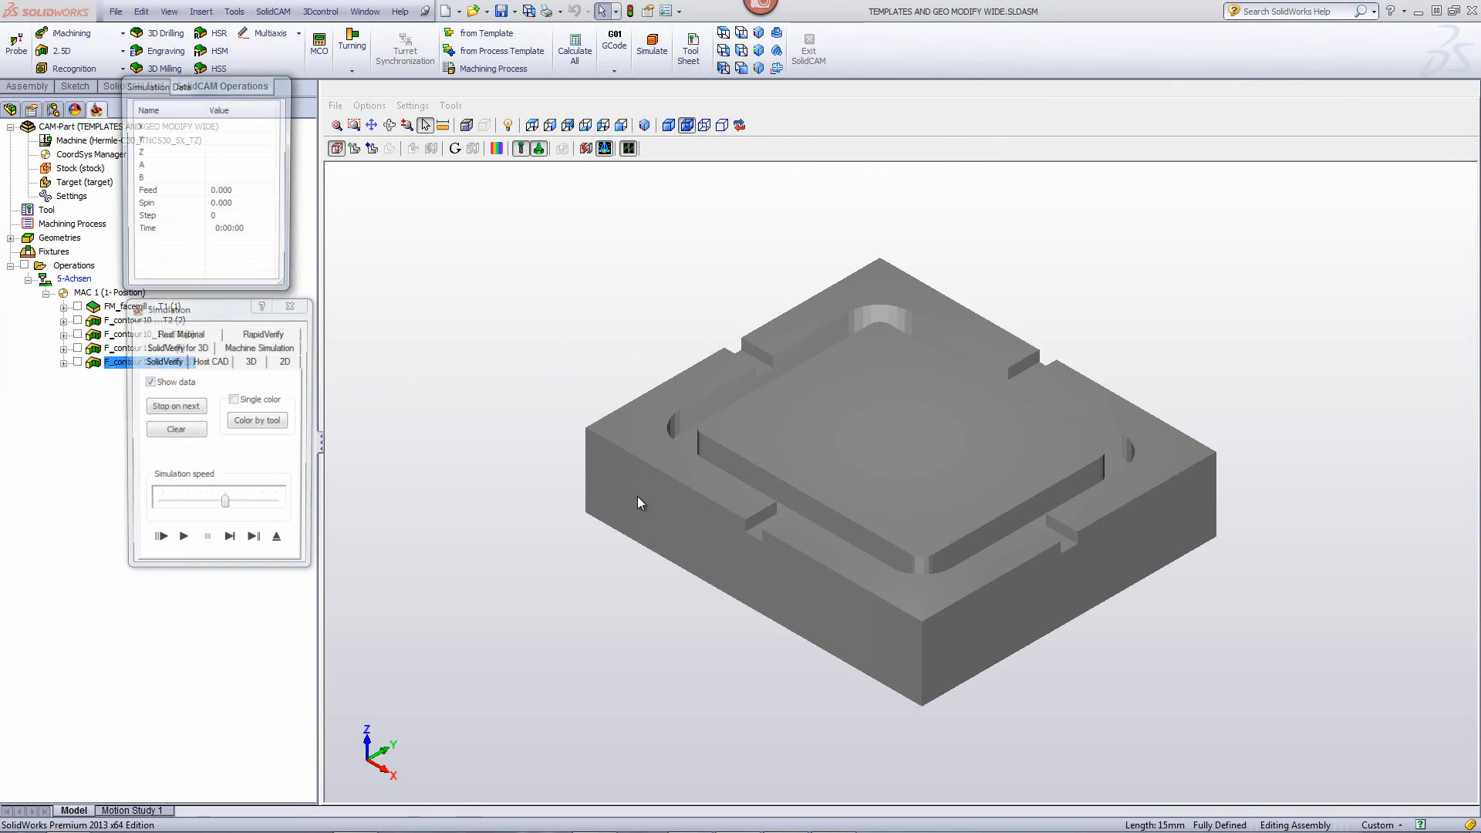
left_click(230, 542)
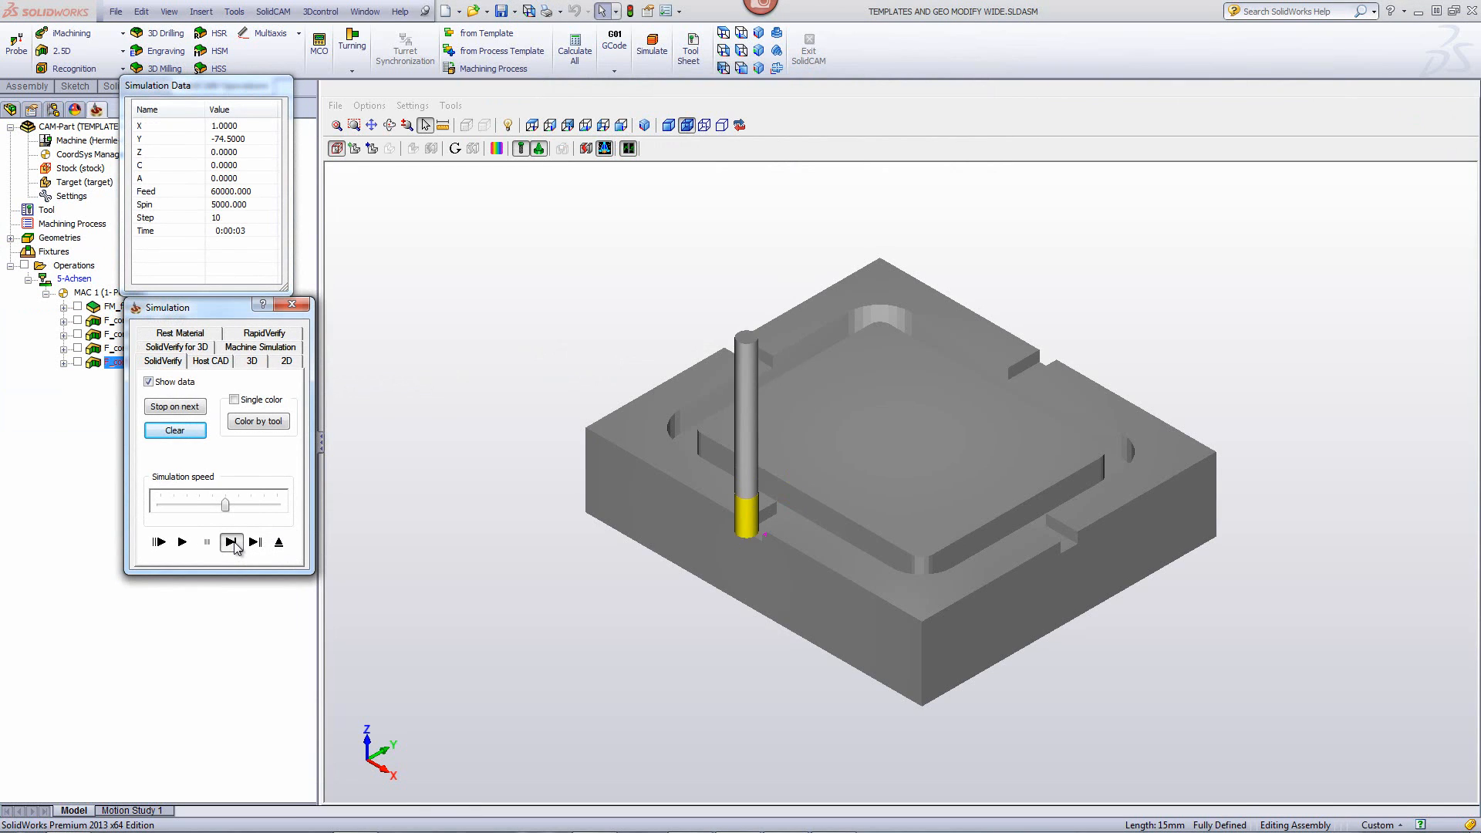
left_click(234, 544)
left_click(235, 543)
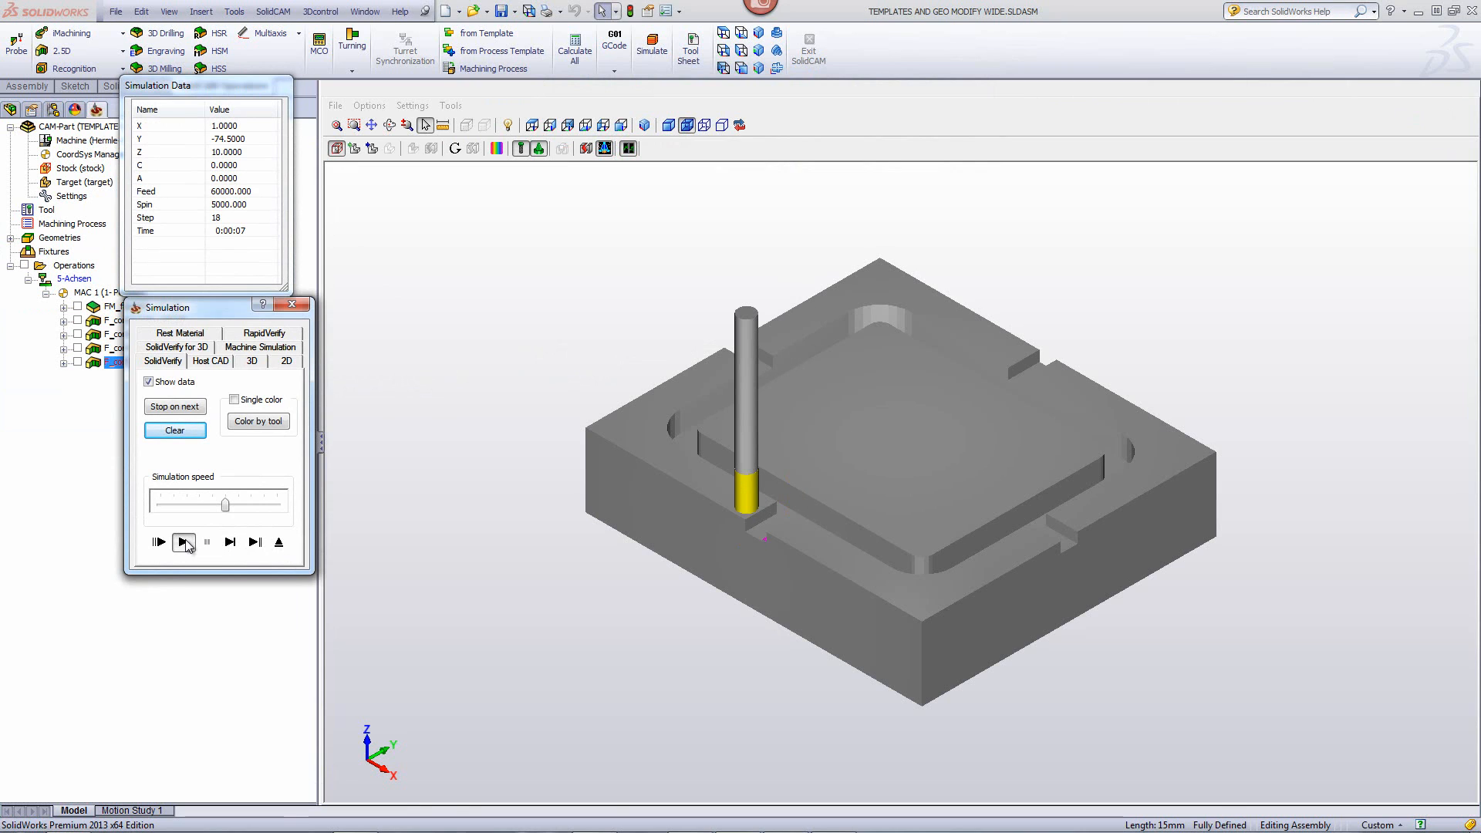
left_click(185, 543)
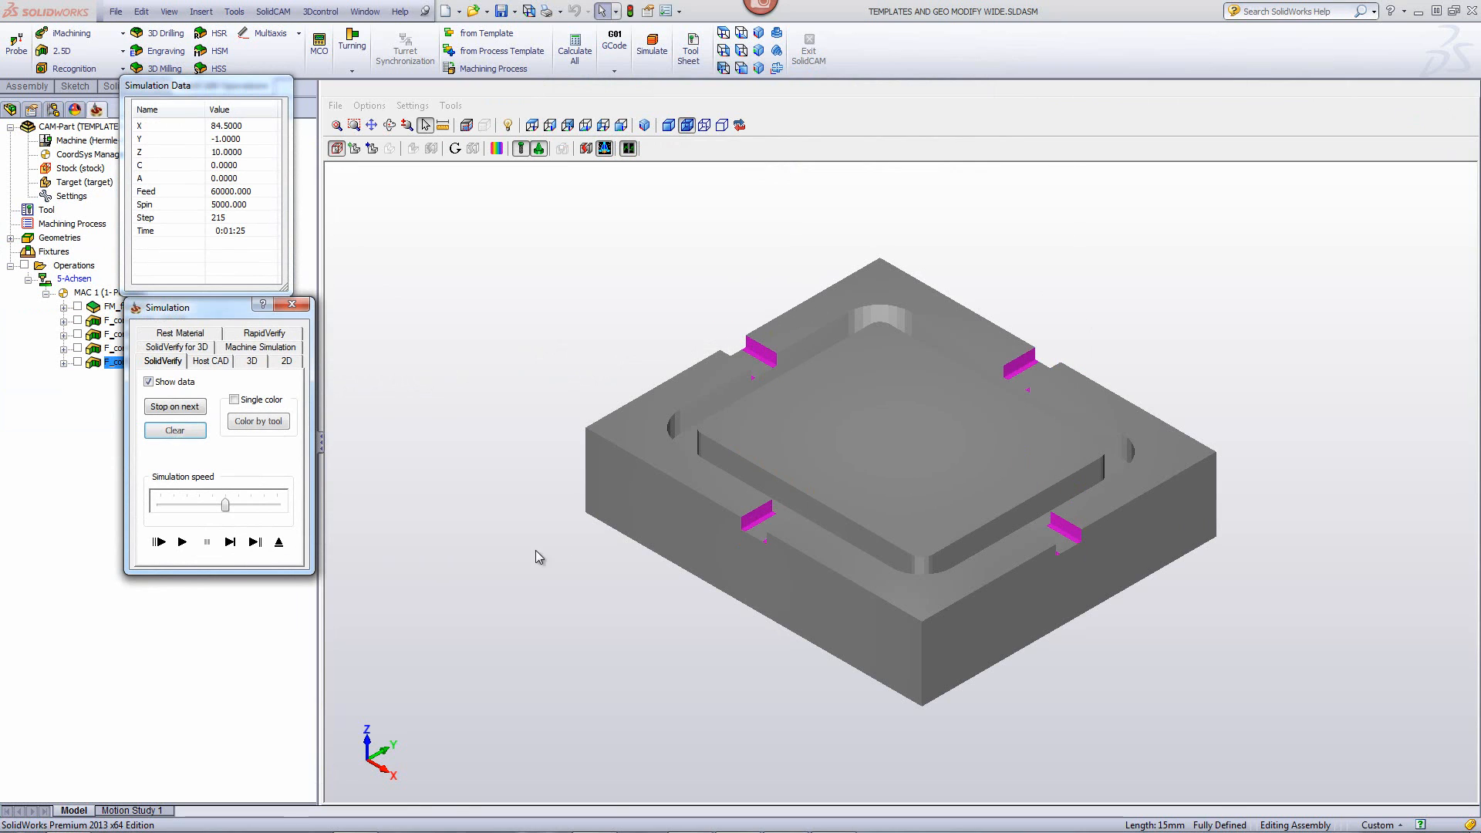
mouse_move(687, 464)
middle_mouse_down()
mouse_move(675, 469)
mouse_move(705, 444)
mouse_move(696, 459)
middle_mouse_up()
left_click(278, 543)
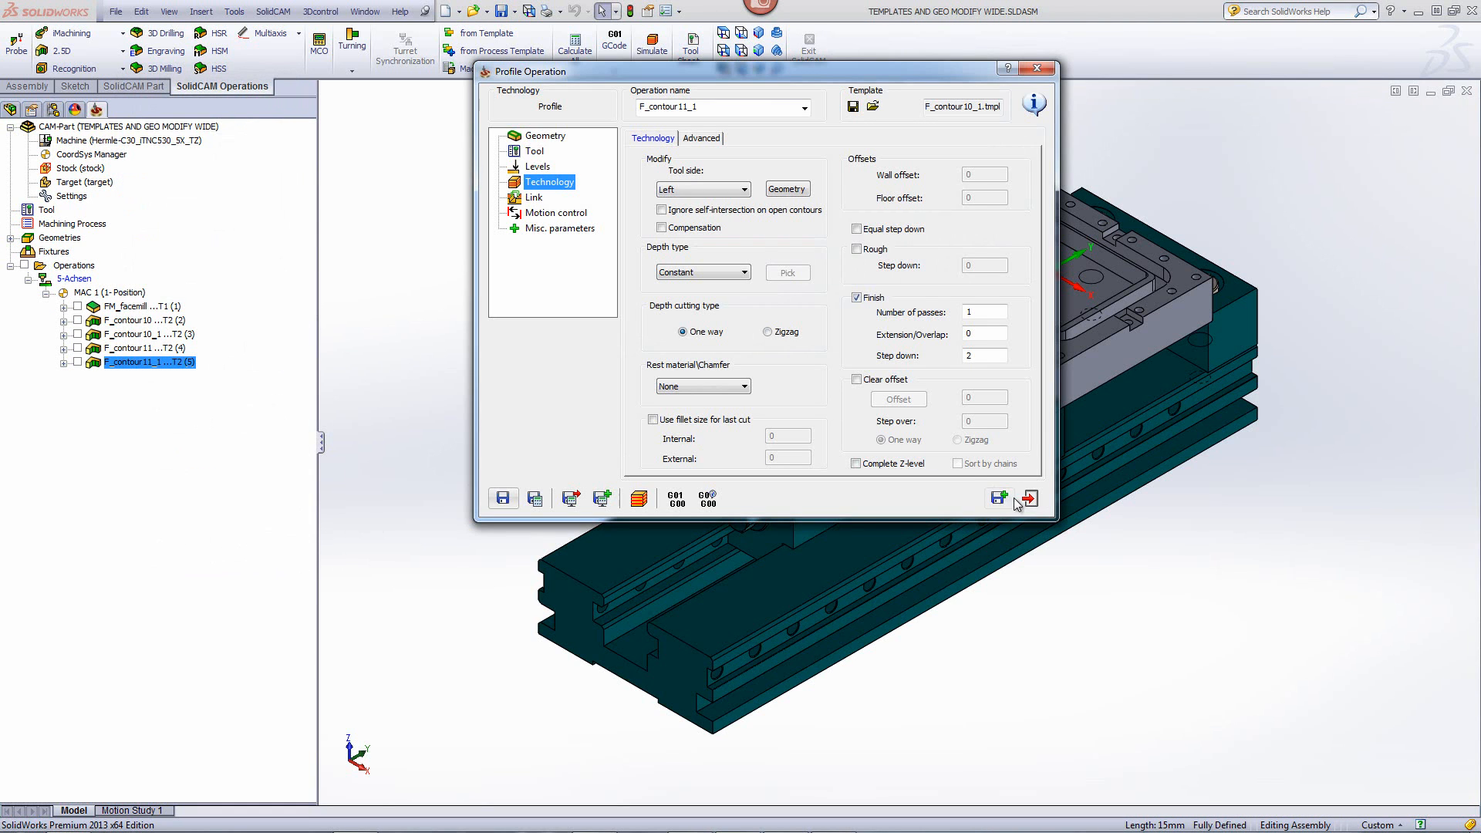
left_click(1029, 499)
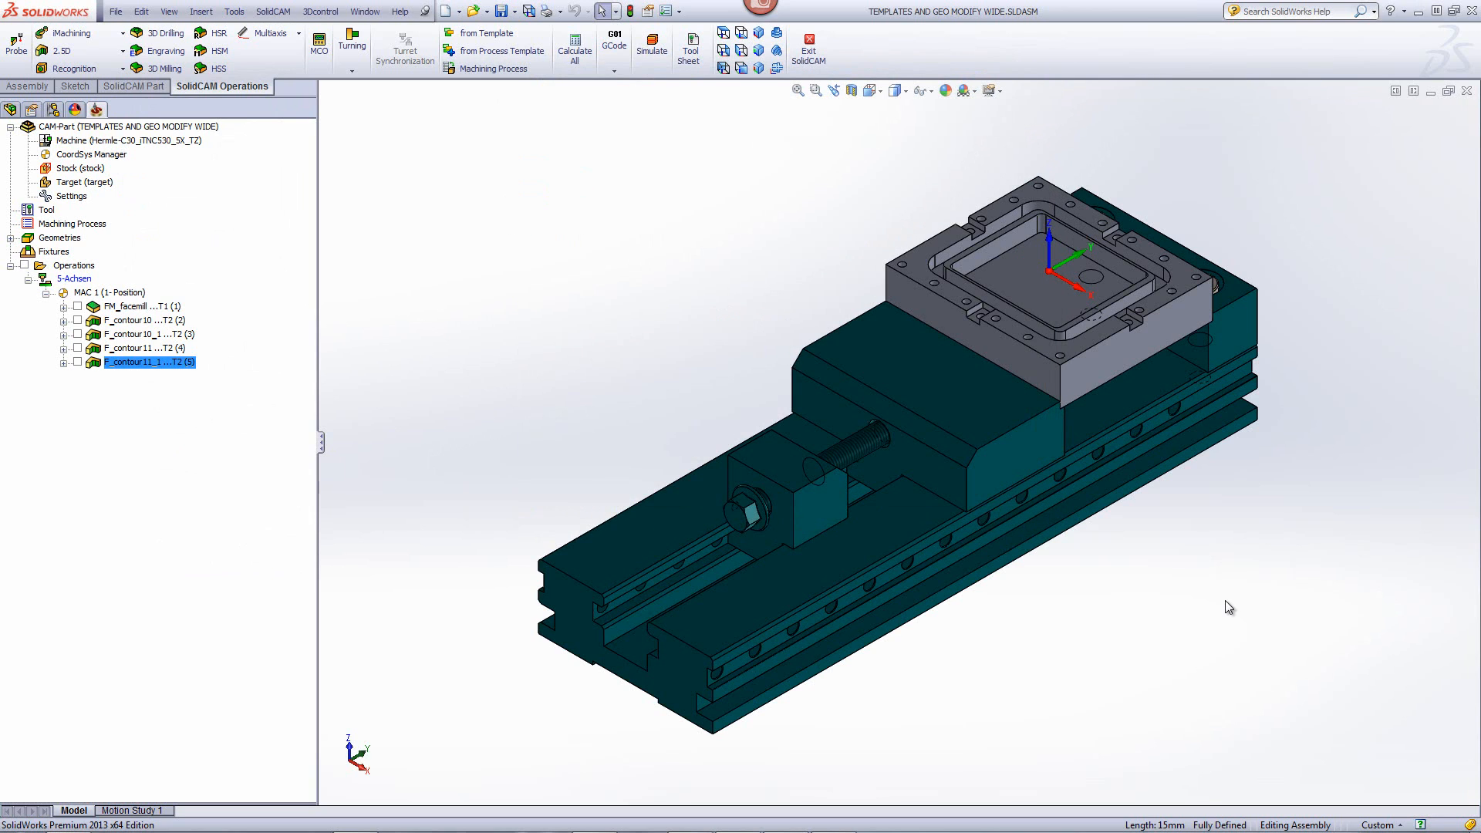
Step: Examine the notches and the four separate top corner faces of the part between them
scroll(990, 303, "down", 3)
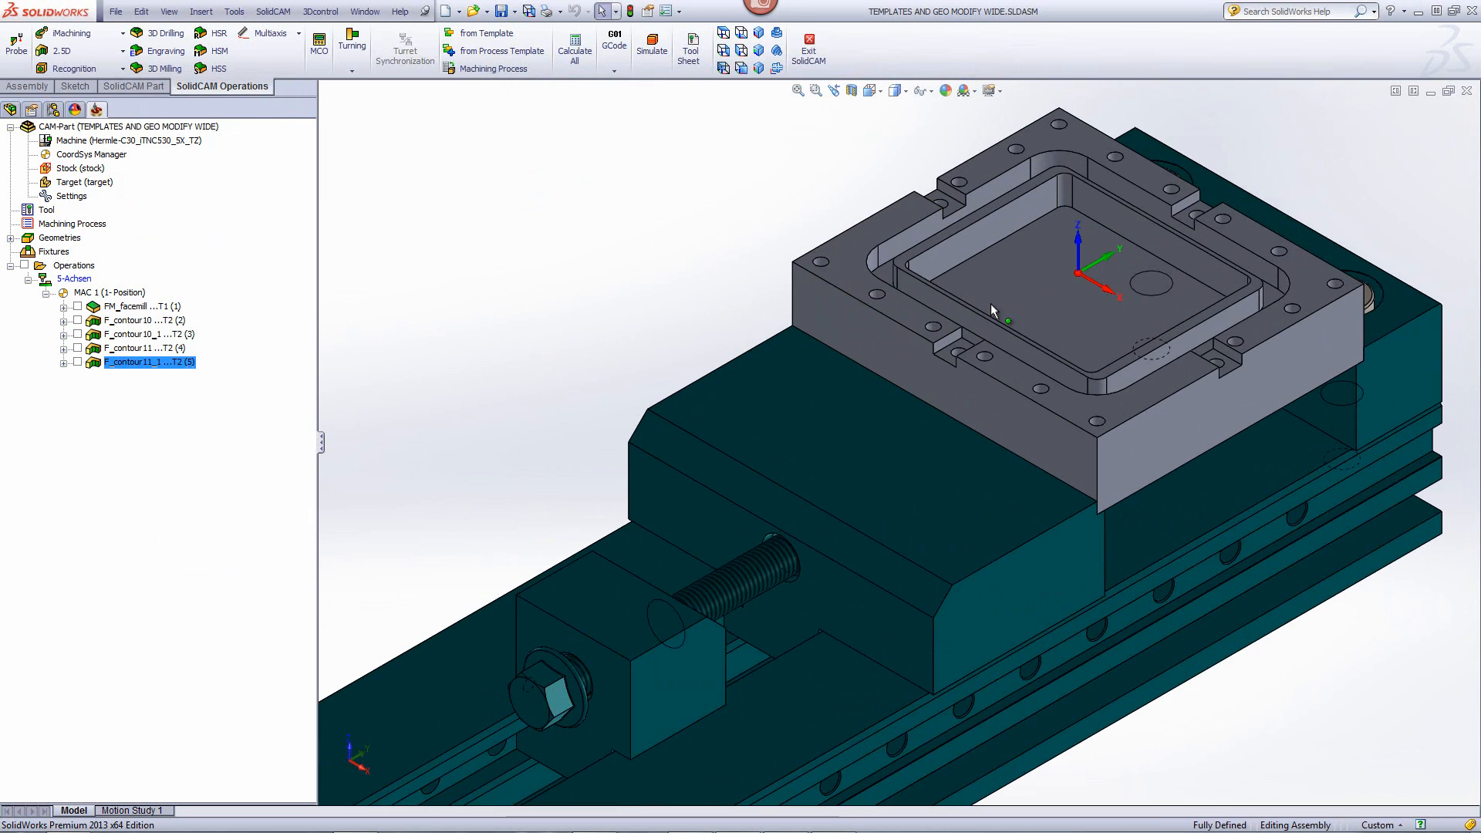
scroll(974, 335, "down", 2)
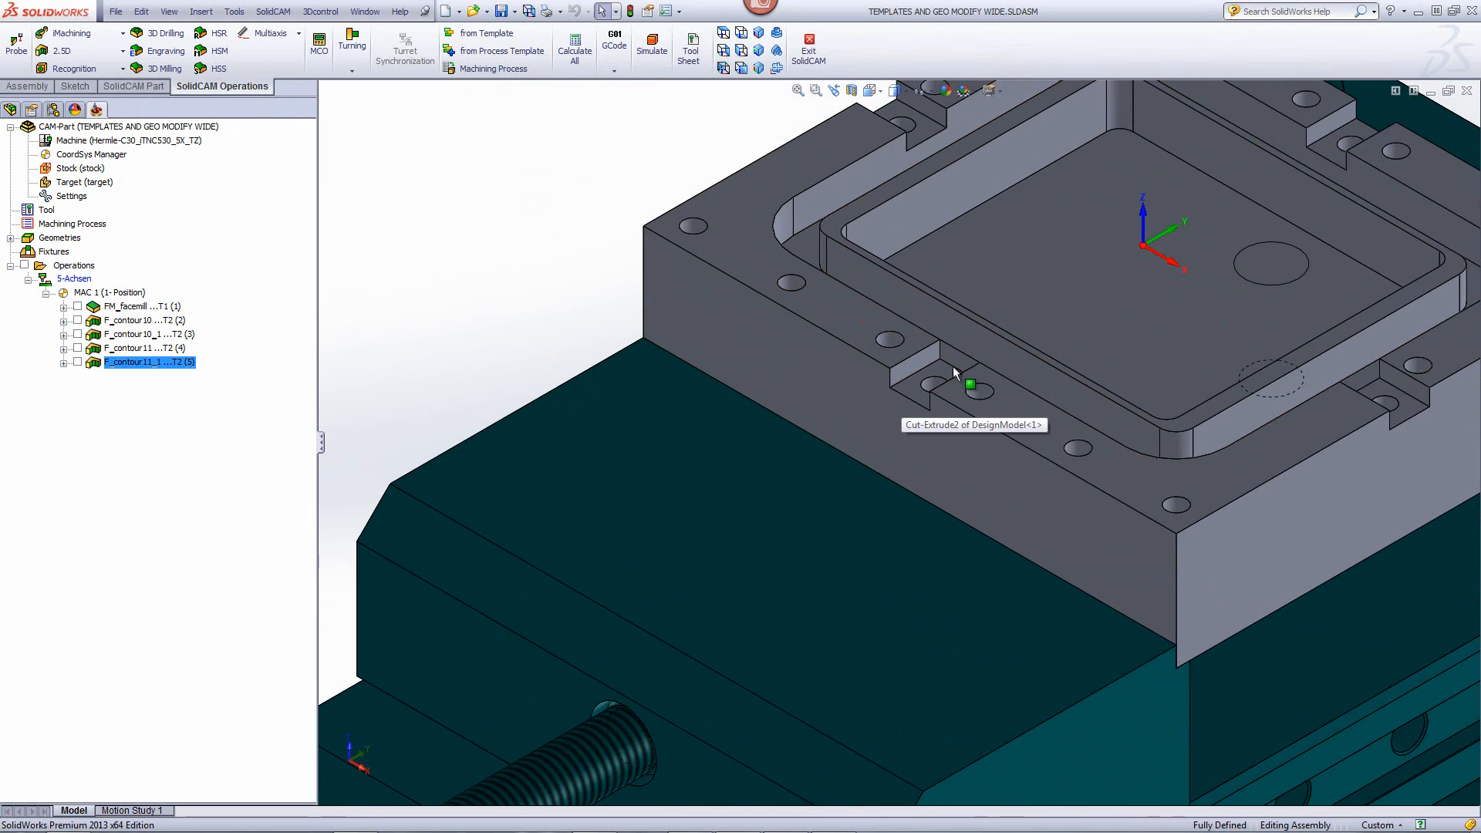
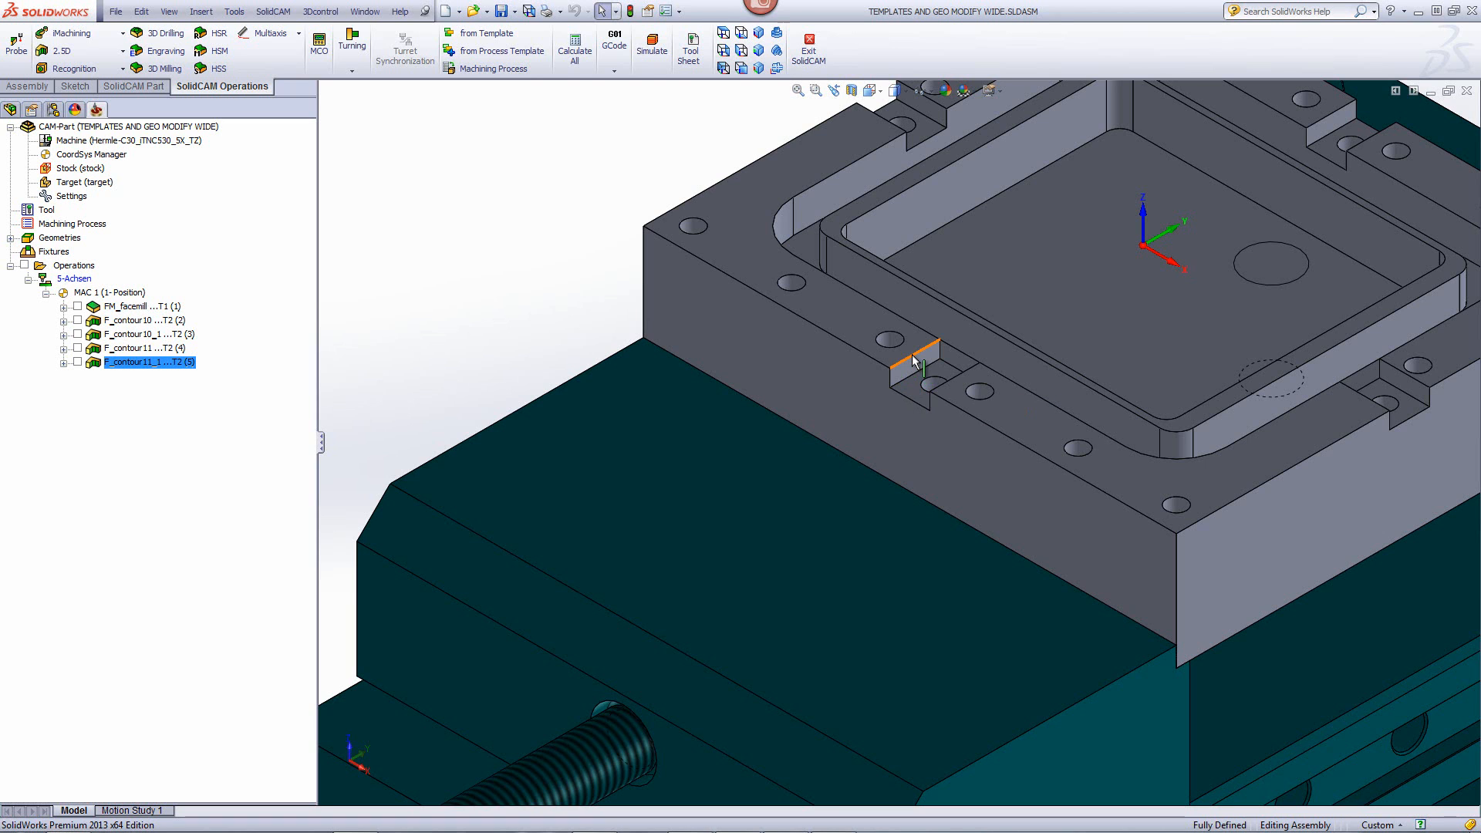
scroll(635, 174, "up", 3)
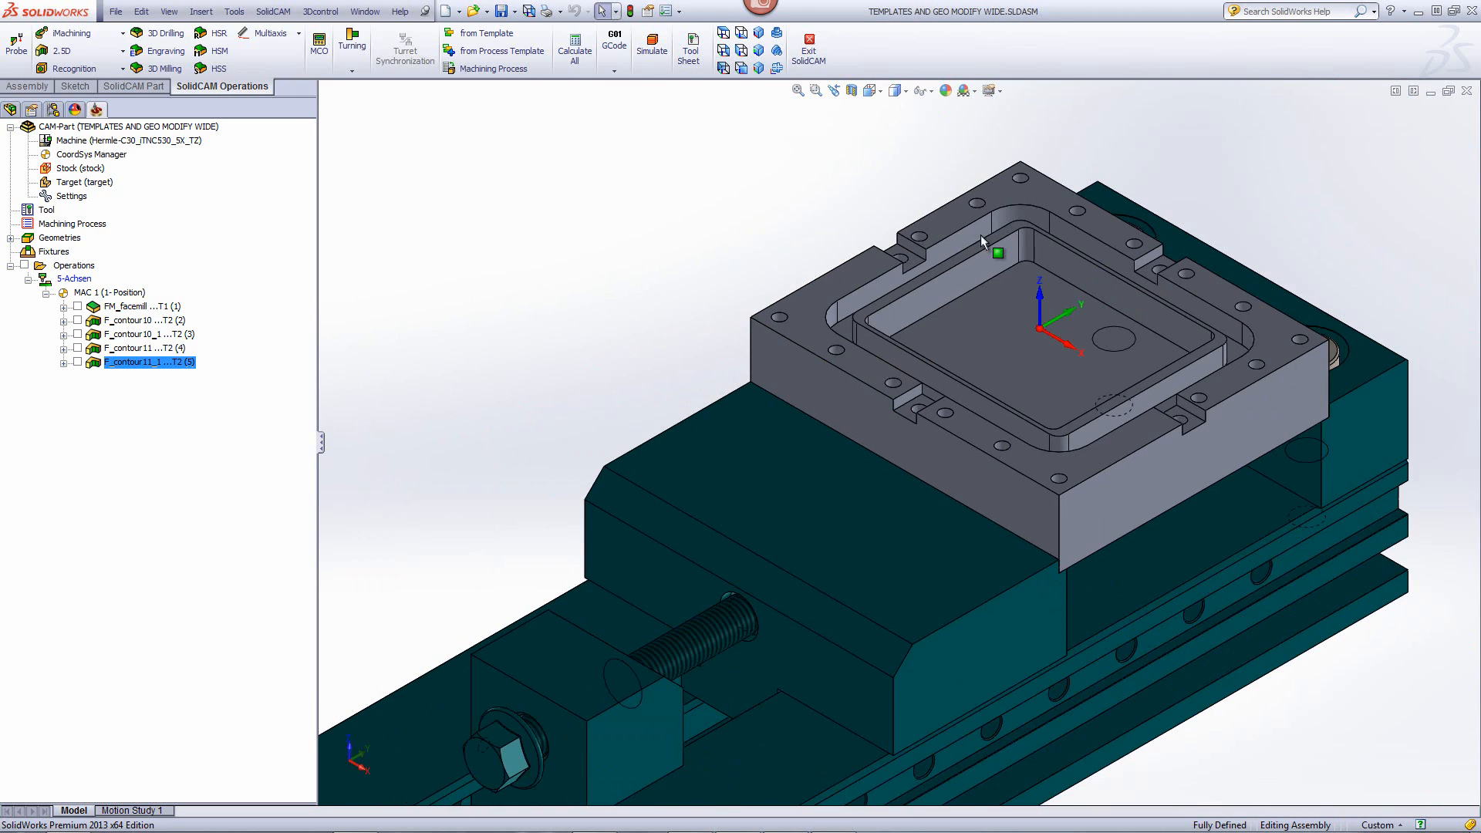
scroll(1021, 261, "down", 3)
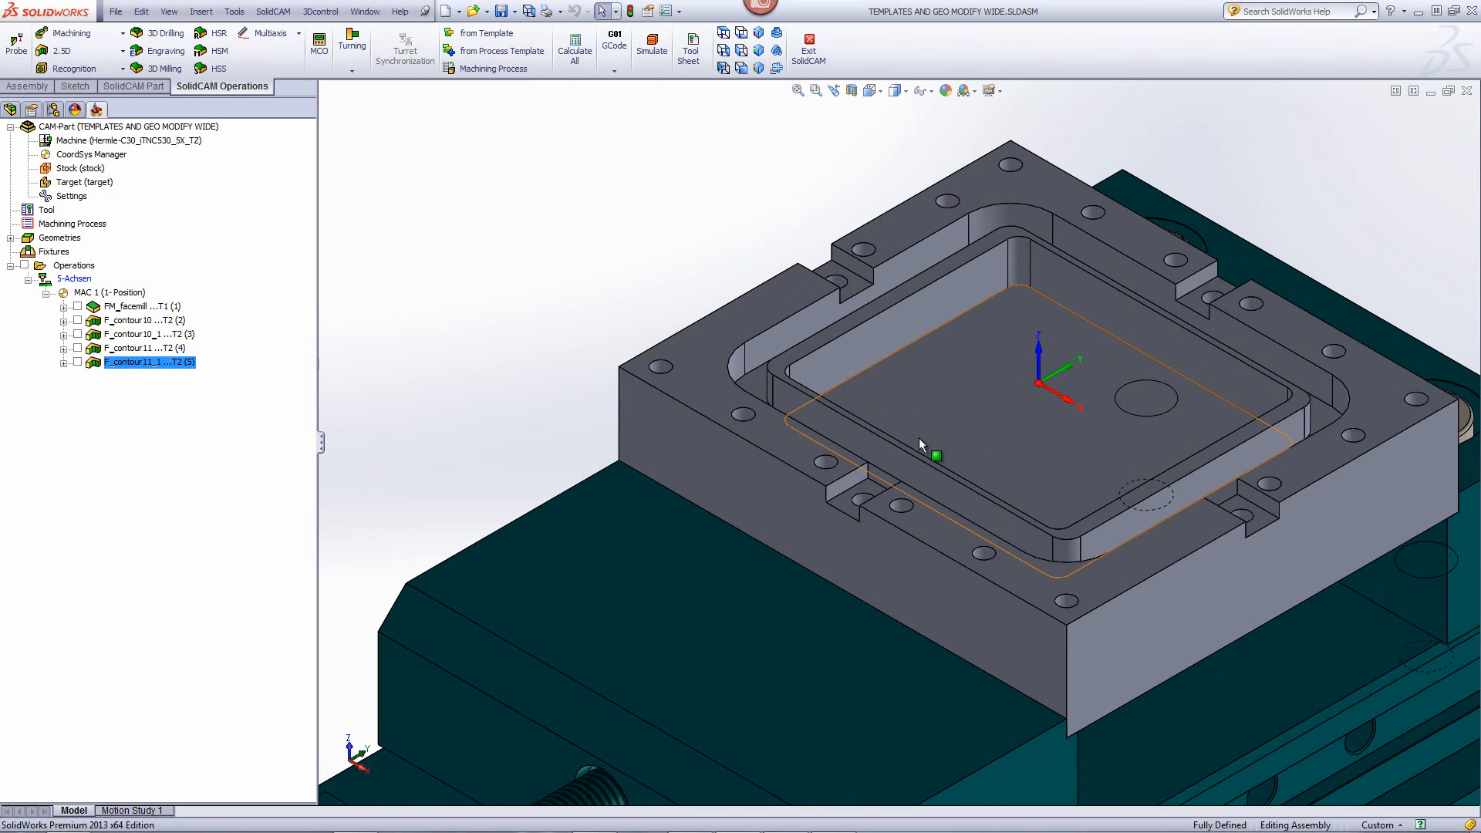
left_click(766, 312)
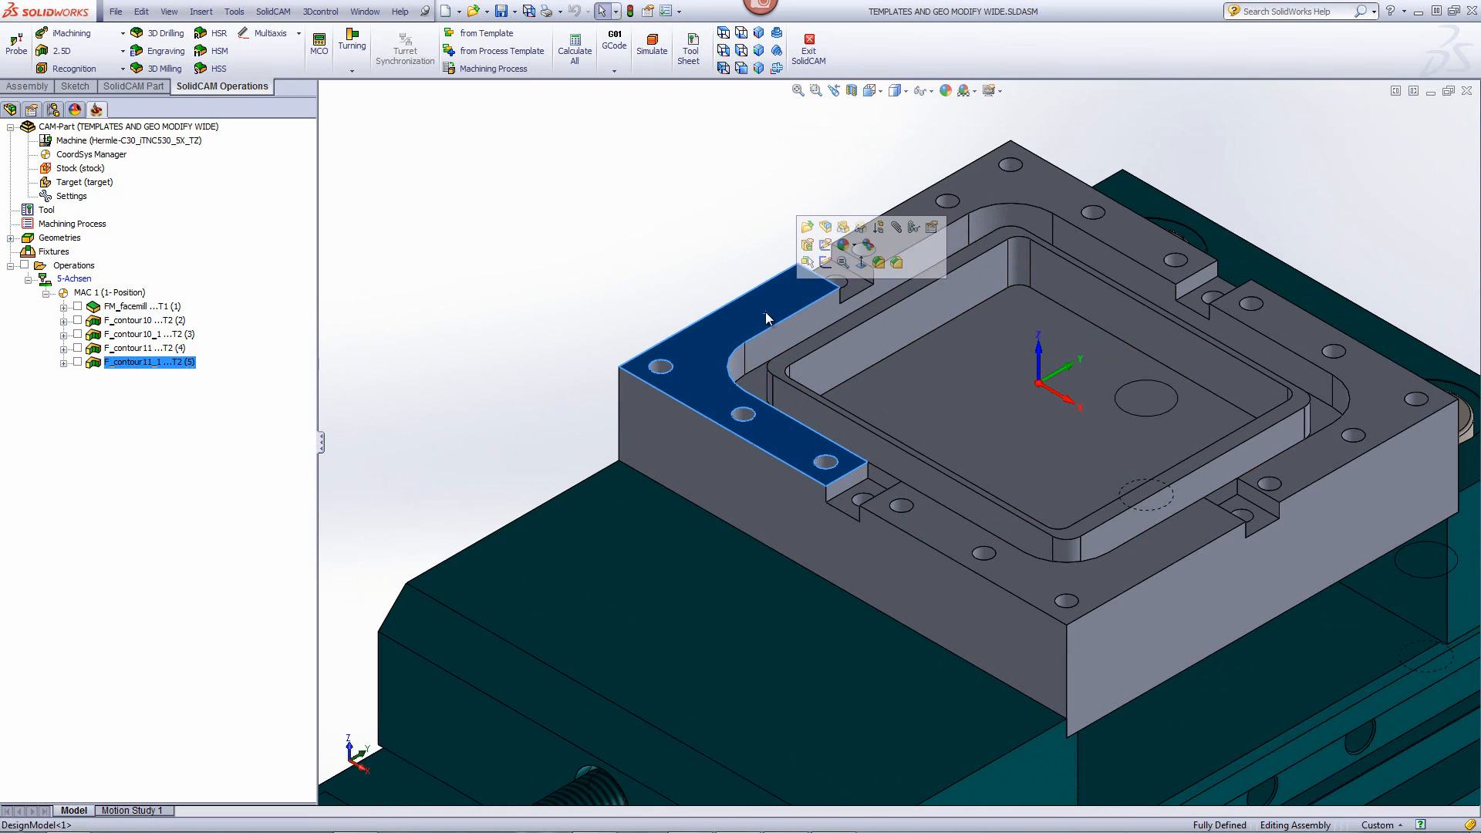
left_click(1040, 182)
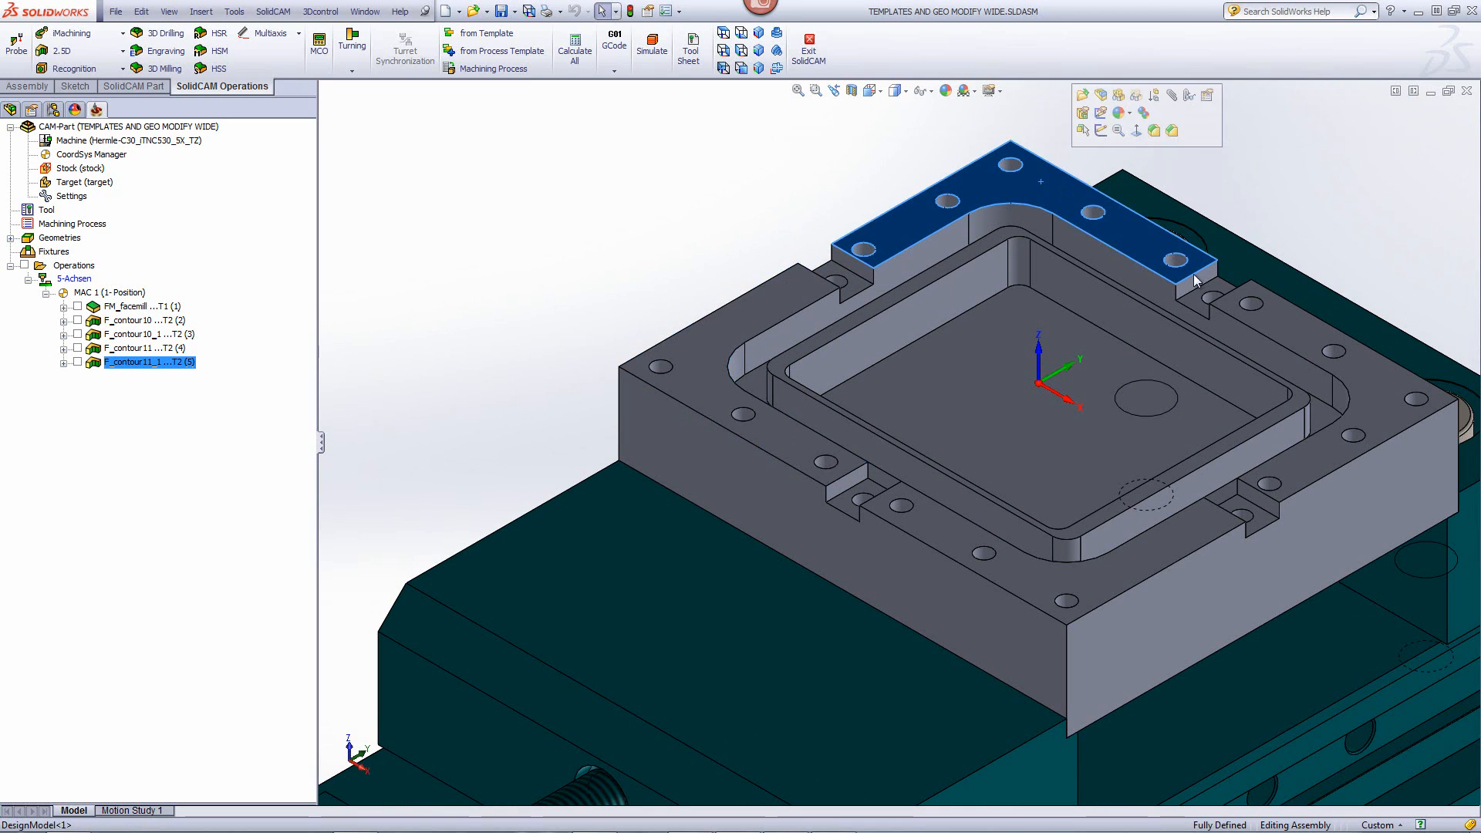
left_click(1308, 345)
left_click(1173, 531)
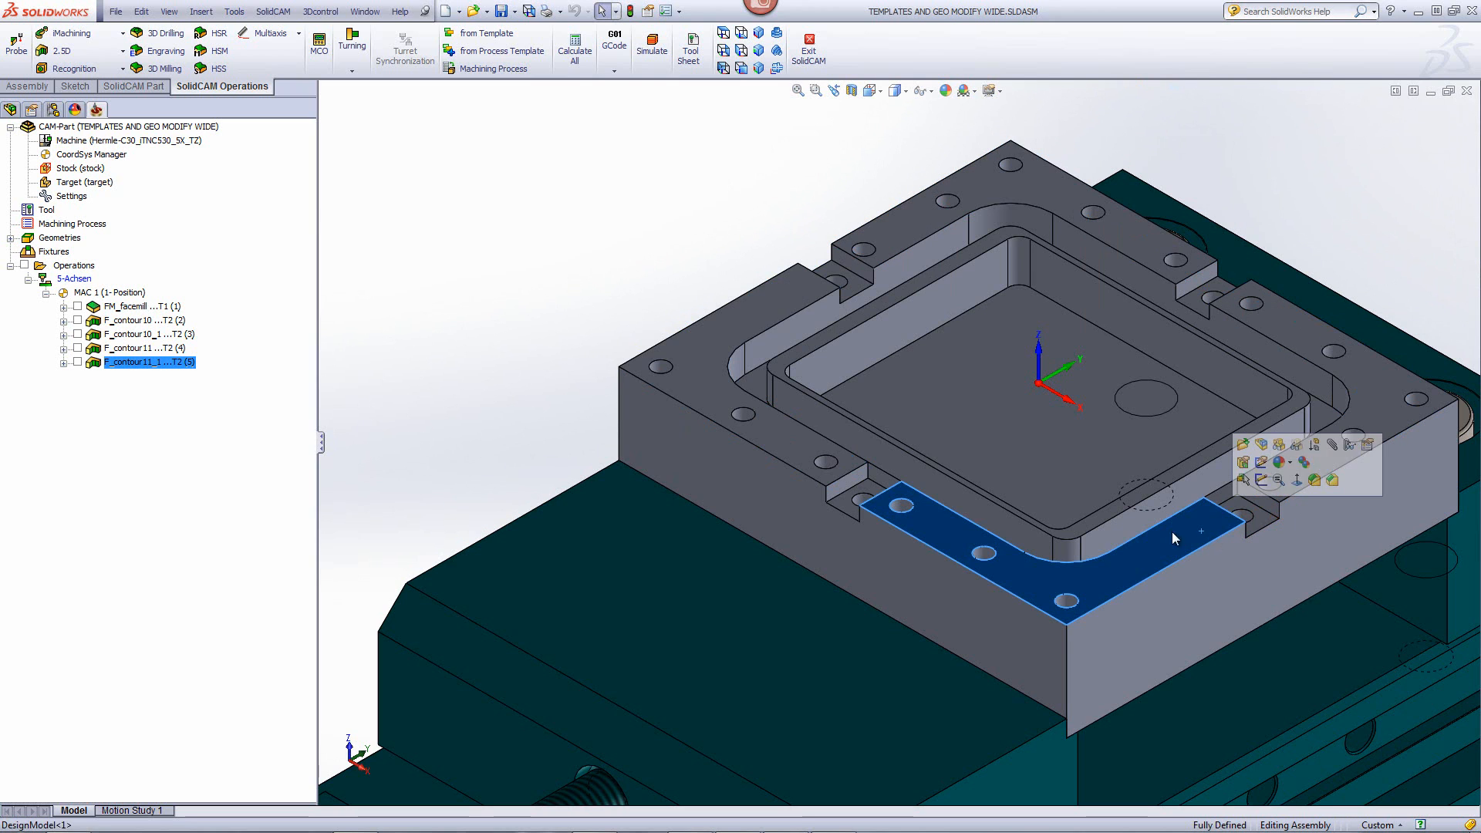
left_click(581, 271)
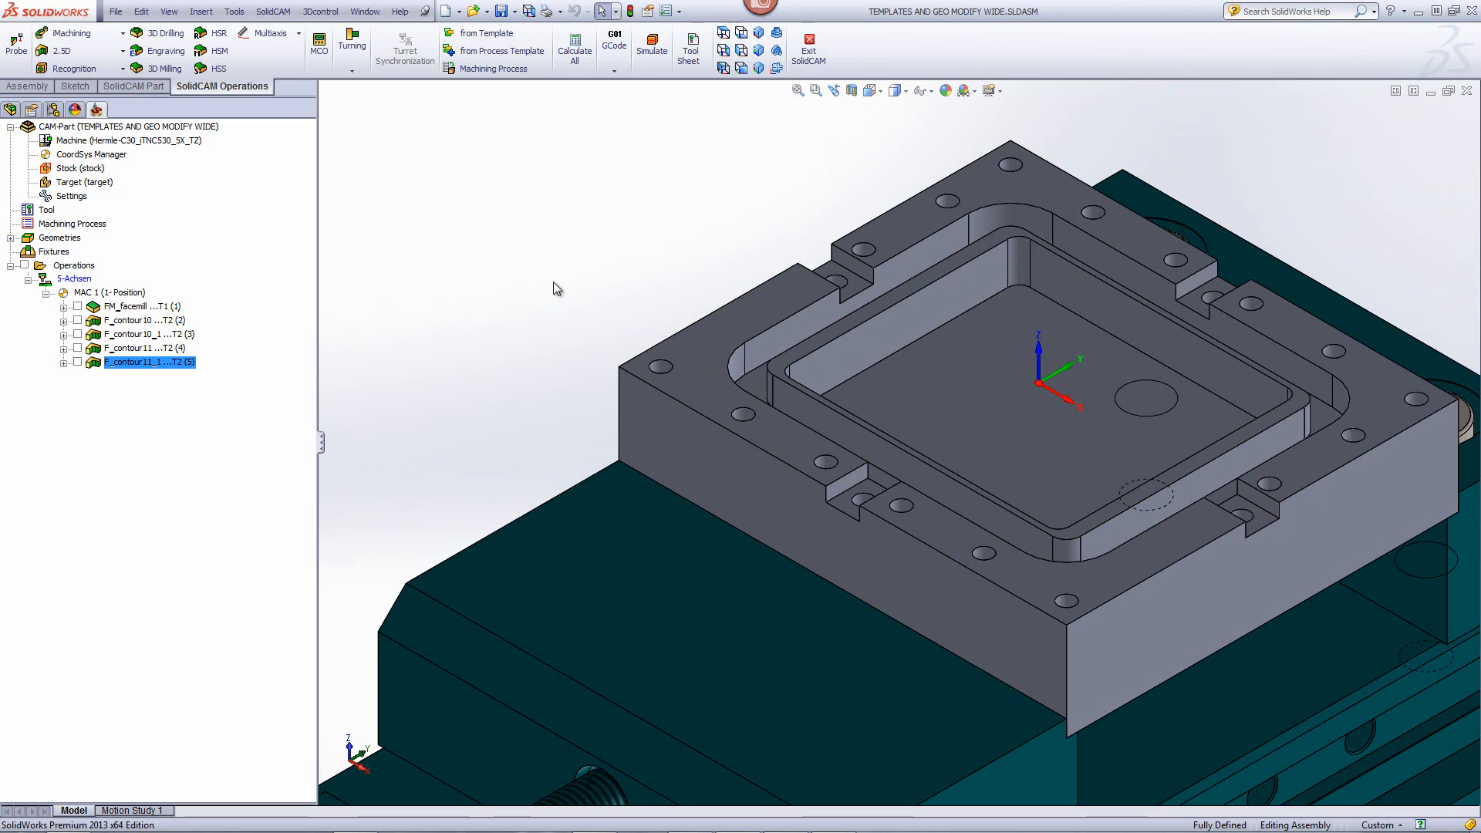
Step: Examine the inner and outer floor edges of one notch on the part
scroll(863, 485, "down", 5)
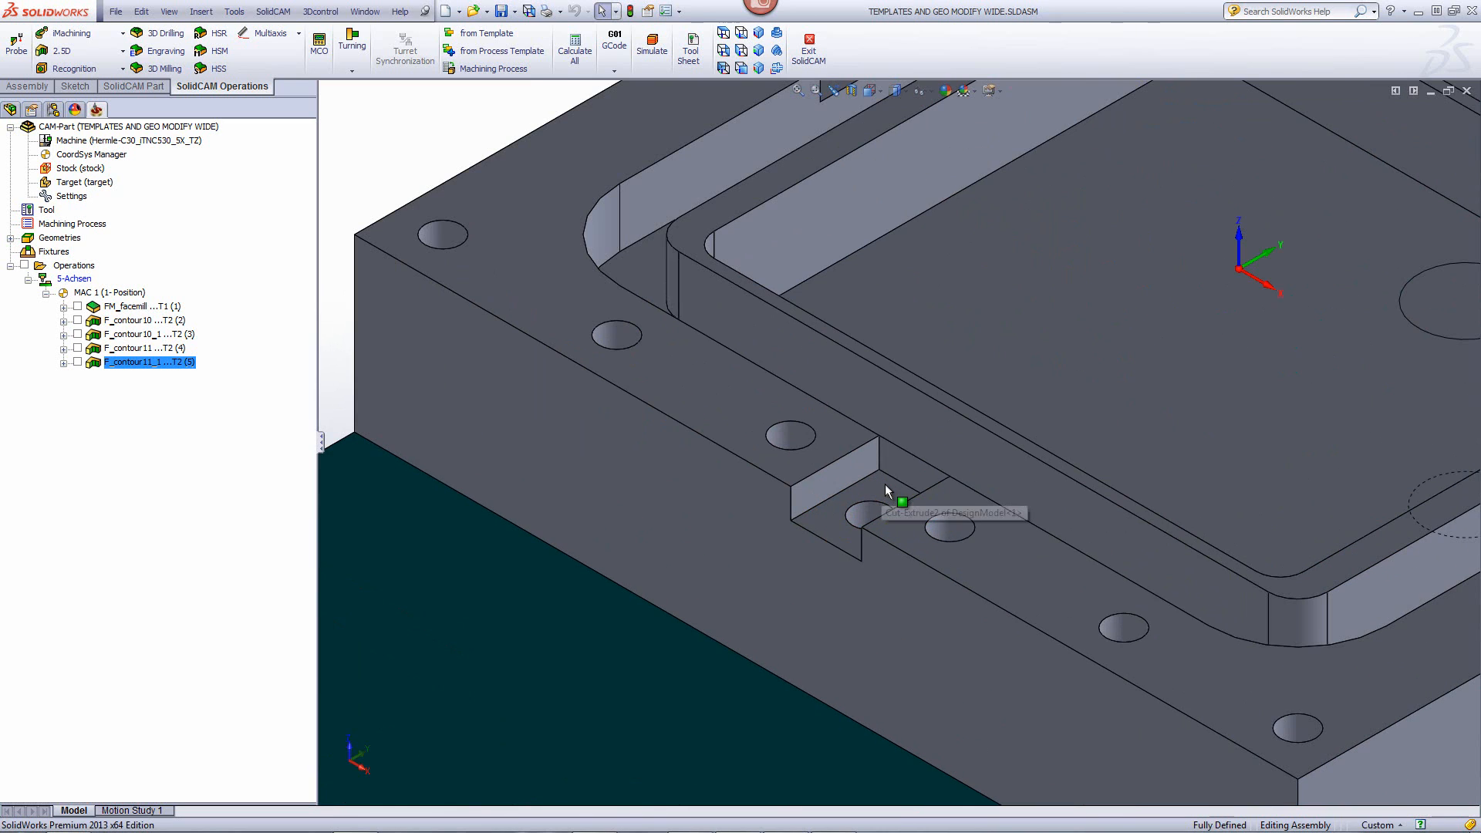
left_click(901, 483)
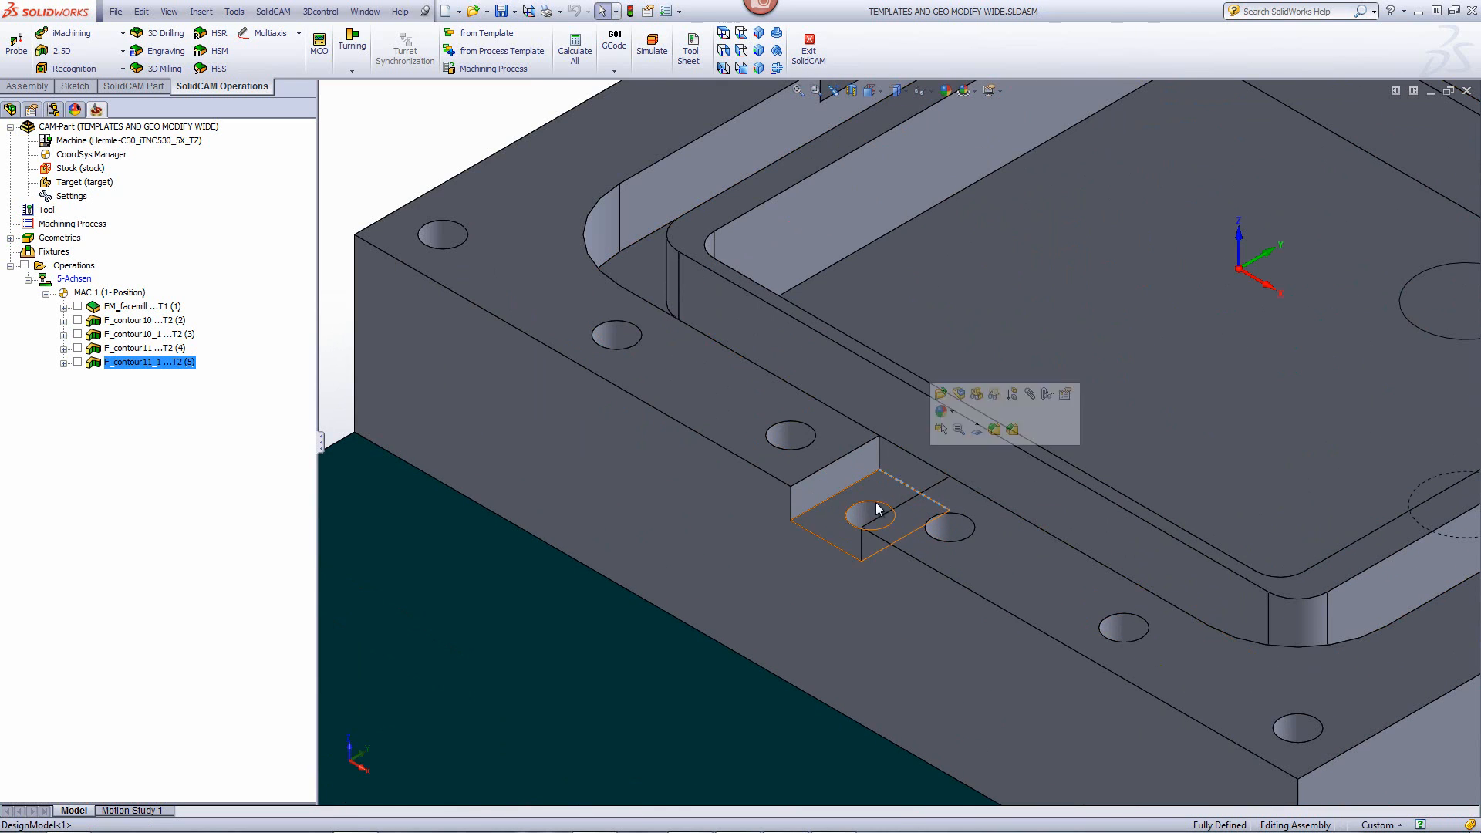
left_click(825, 542)
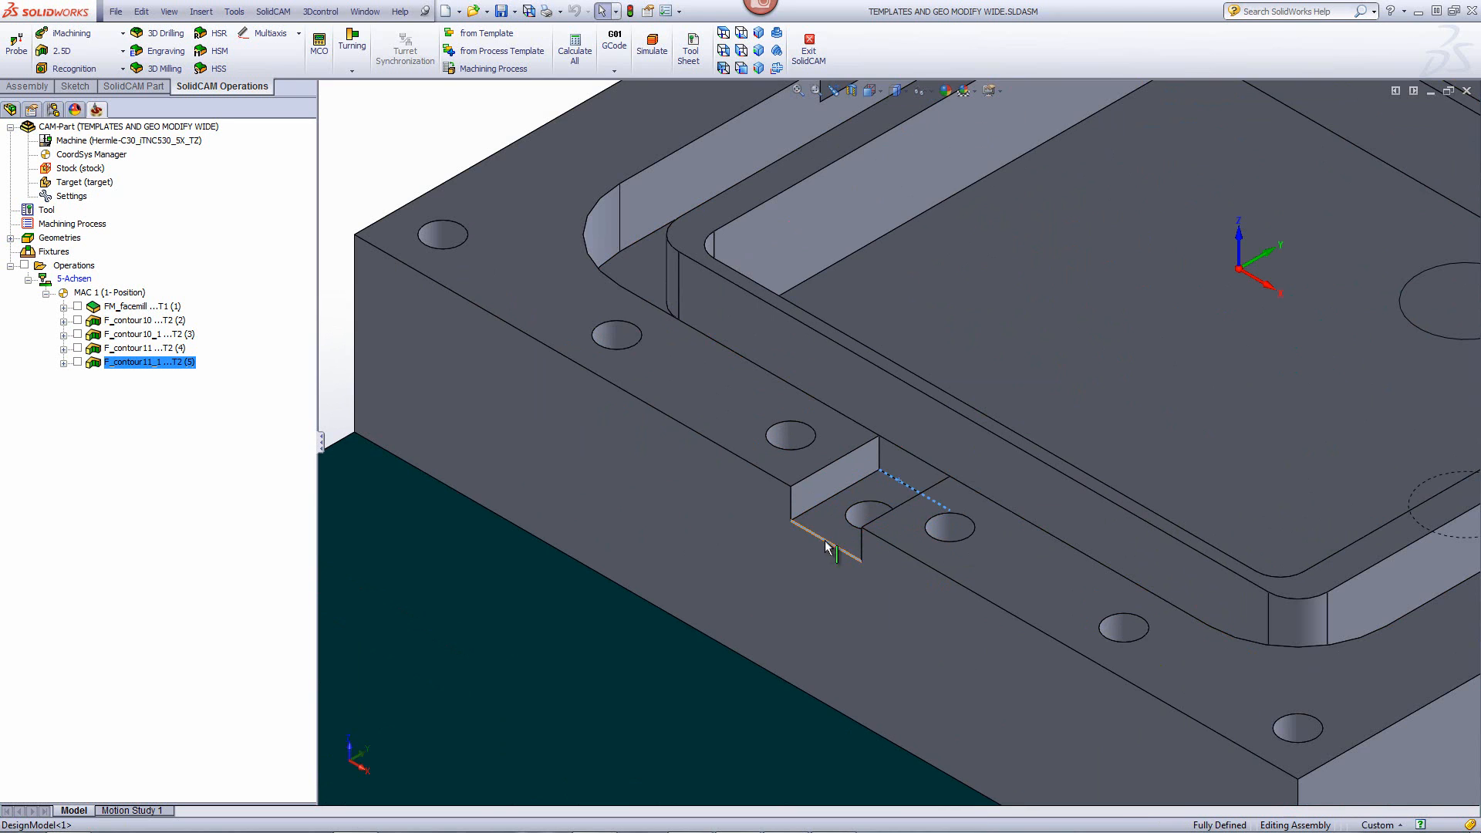
scroll(825, 543, "up", 3)
scroll(827, 548, "up", 3)
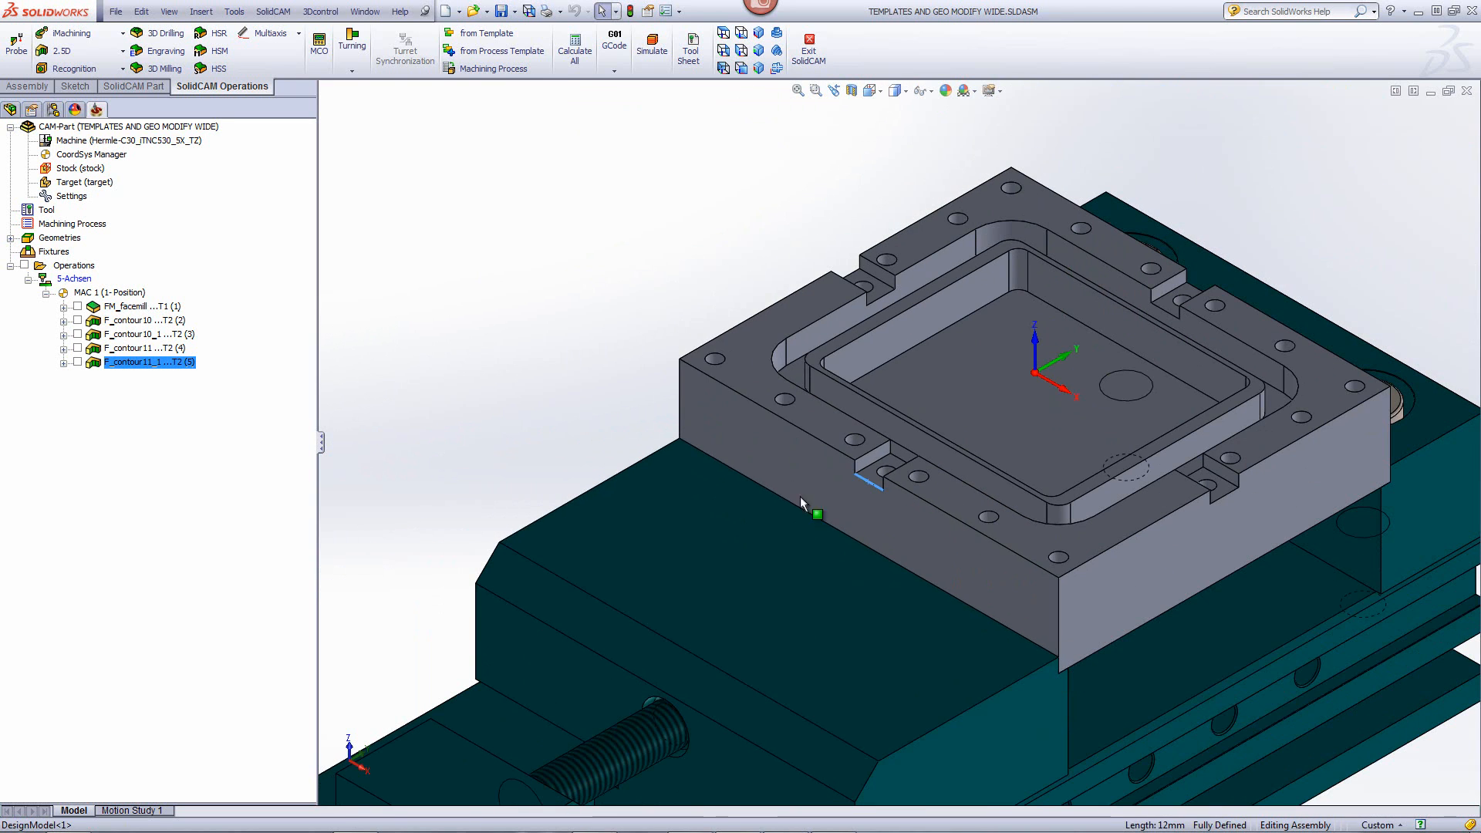
left_click(621, 271)
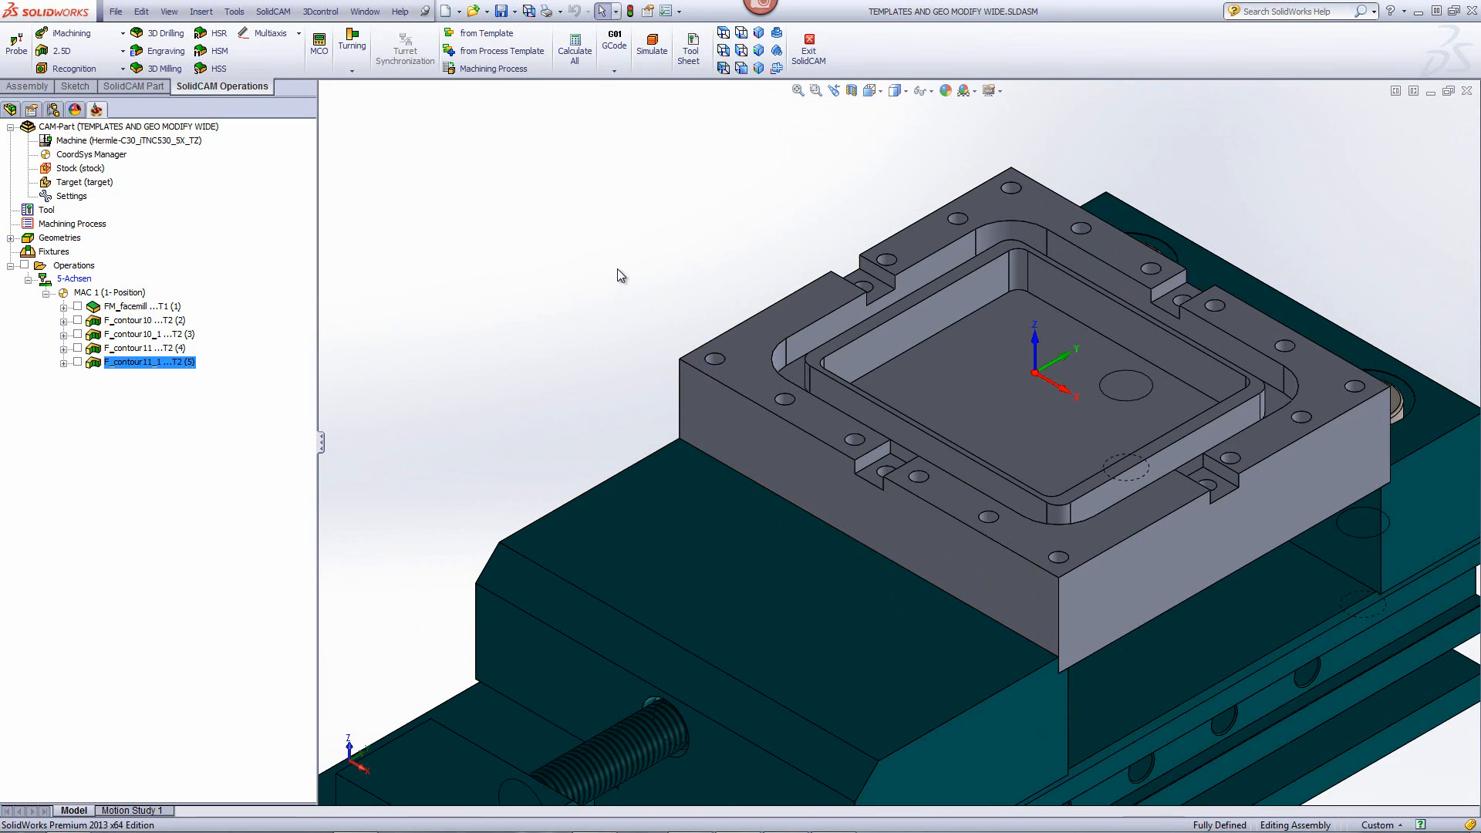
Step: Add a new 2.5D Profile operation and start defining a new geometry for it
left_click(74, 265)
left_click(77, 51)
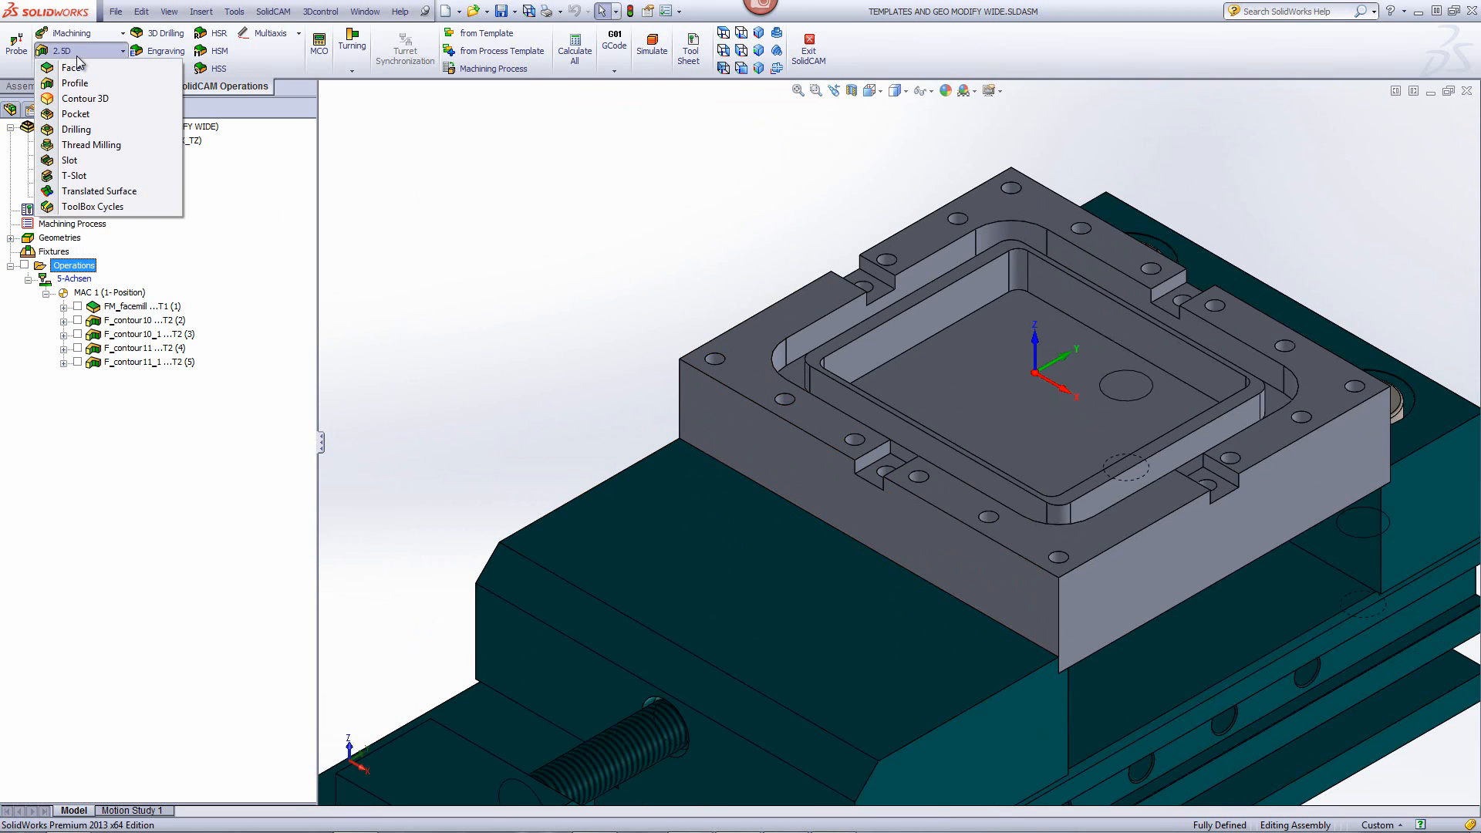
left_click(75, 83)
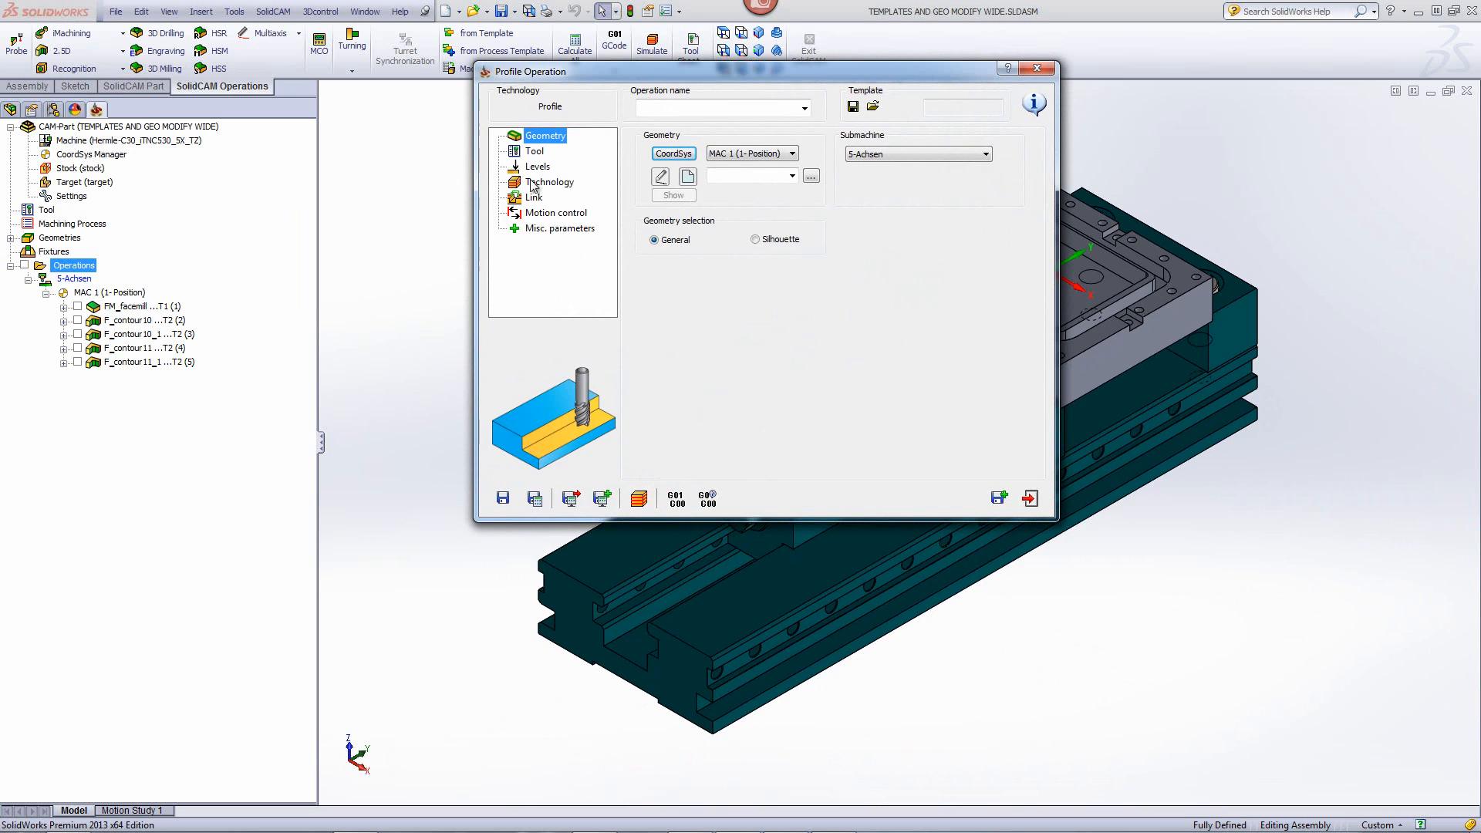
left_click(684, 178)
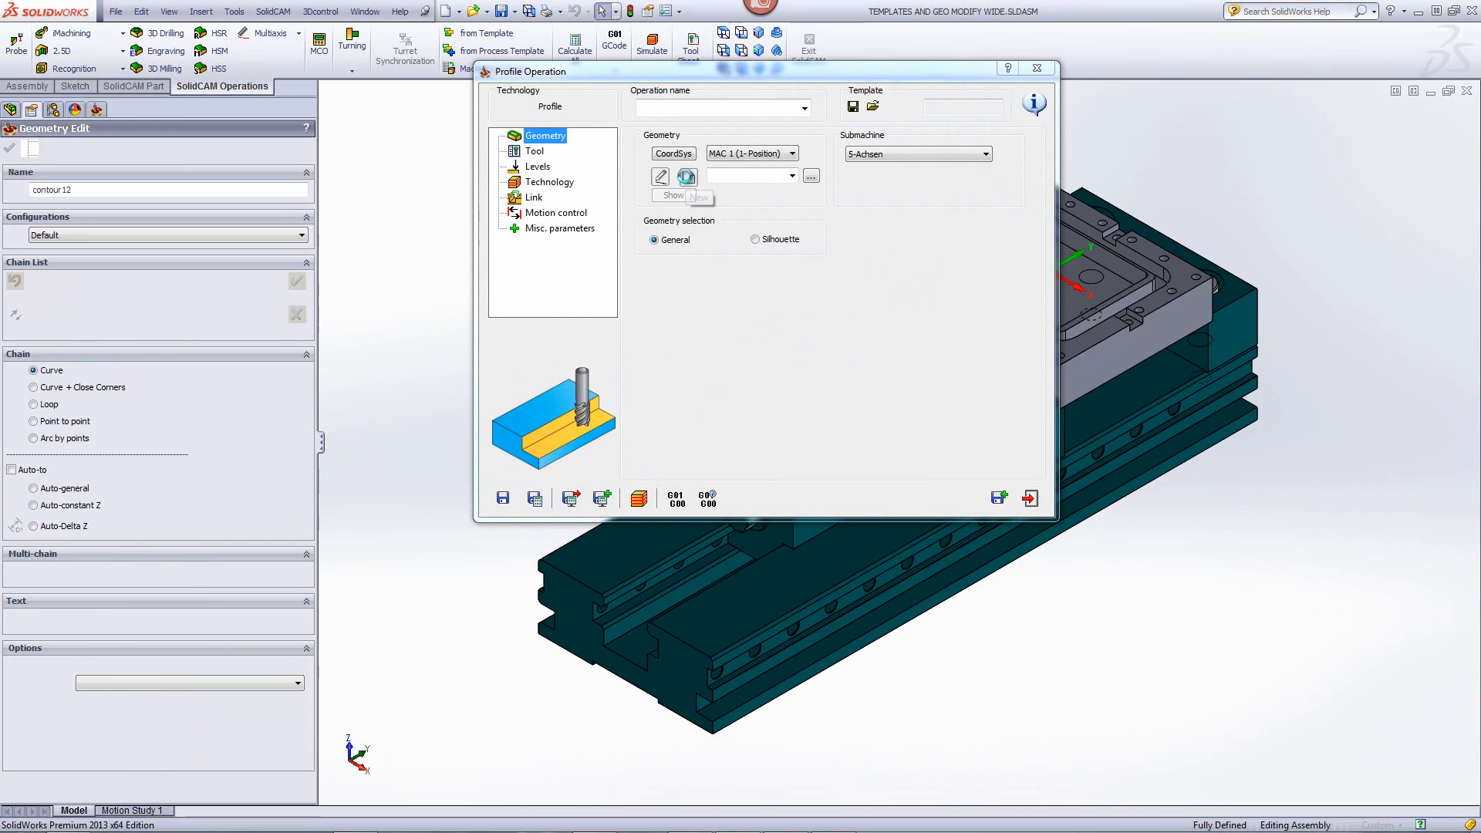
Step: Define four chains around the outlines of the four top corner faces using Auto-constant Z, and accept the geometry
scroll(1177, 313, "down", 5)
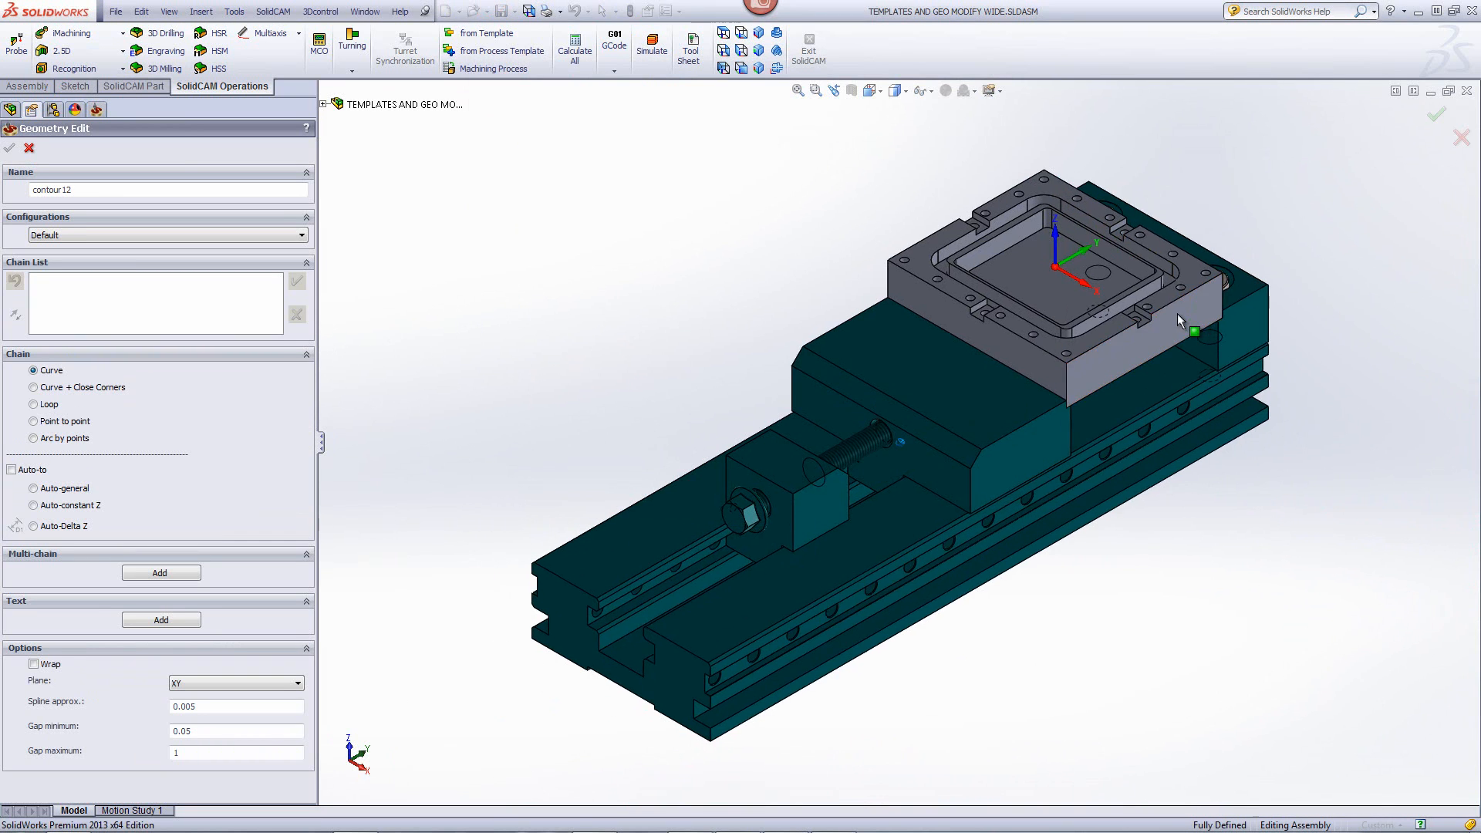
scroll(1154, 323, "down", 4)
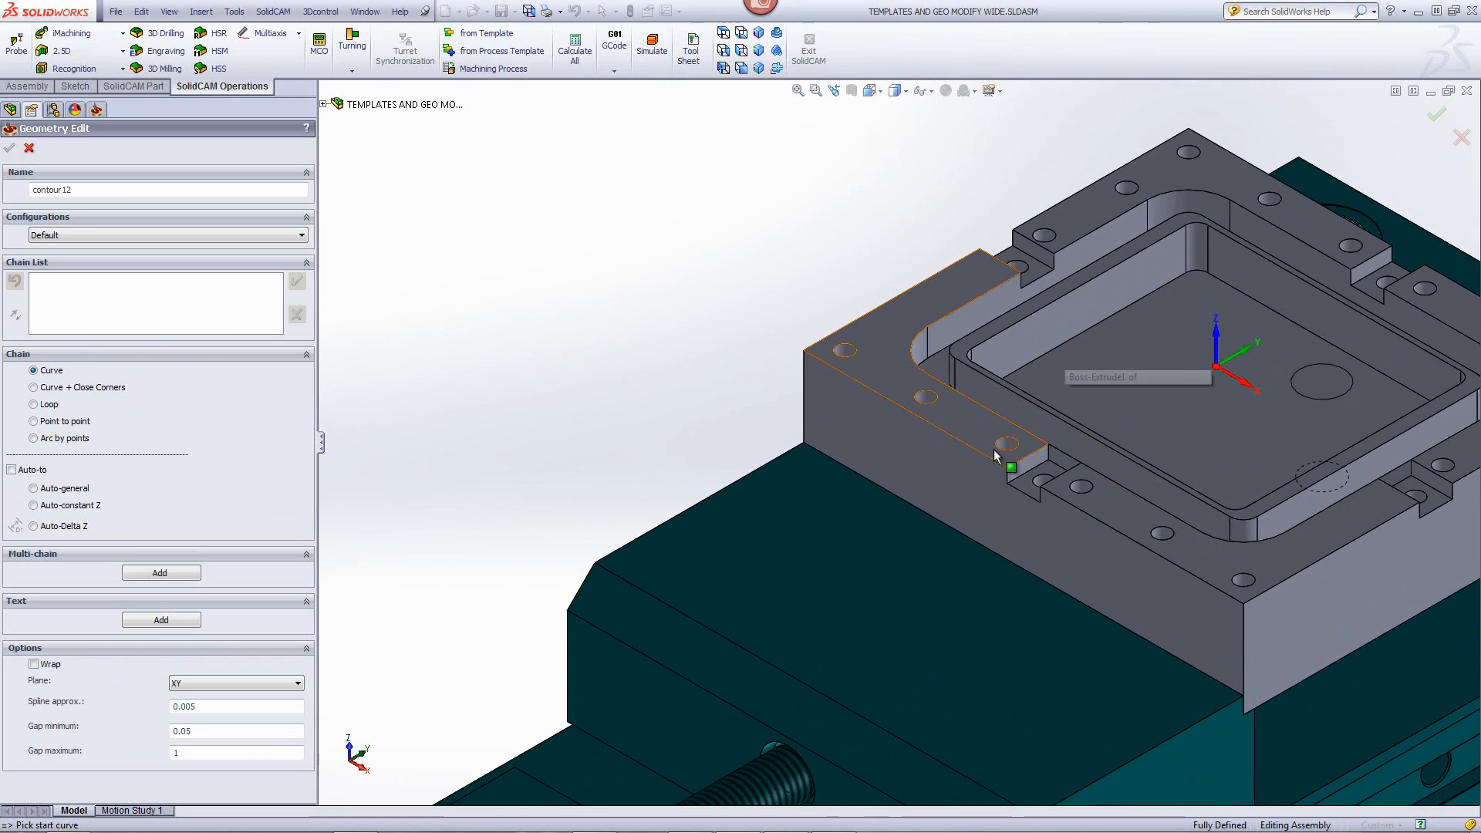
left_click(995, 467)
left_click(65, 506)
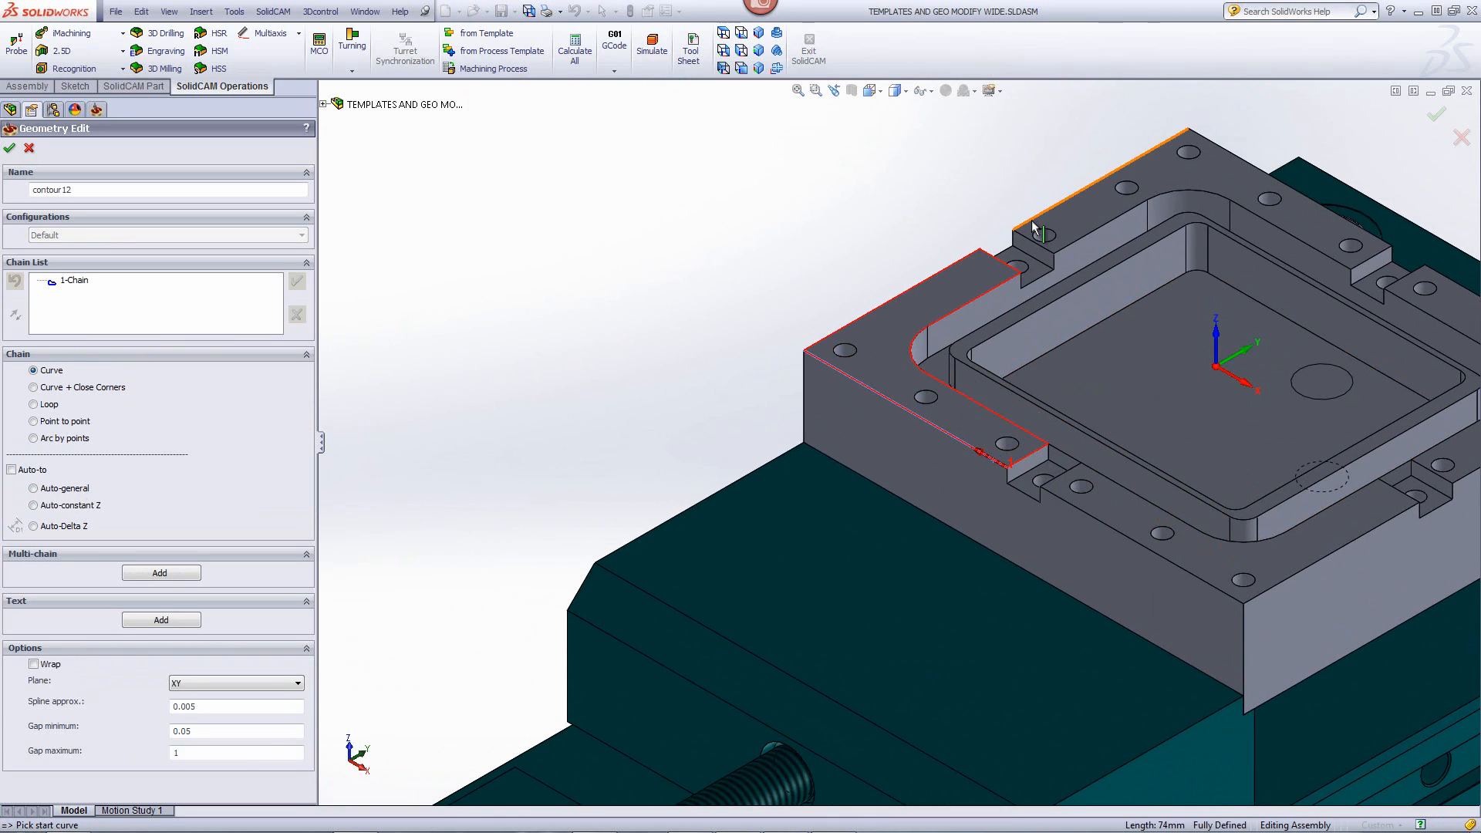
left_click(1018, 226)
left_click(33, 505)
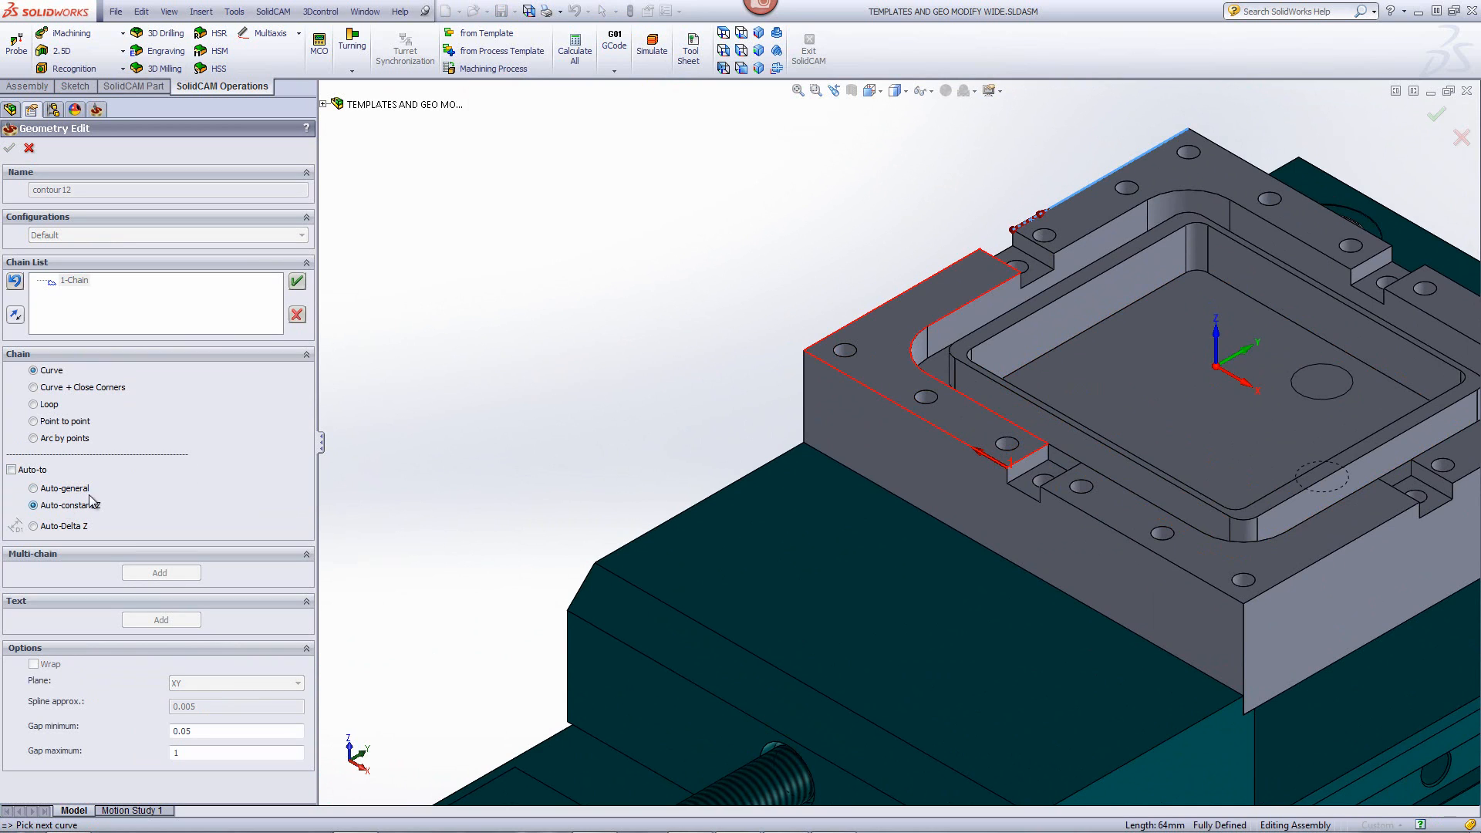
left_click(1448, 277)
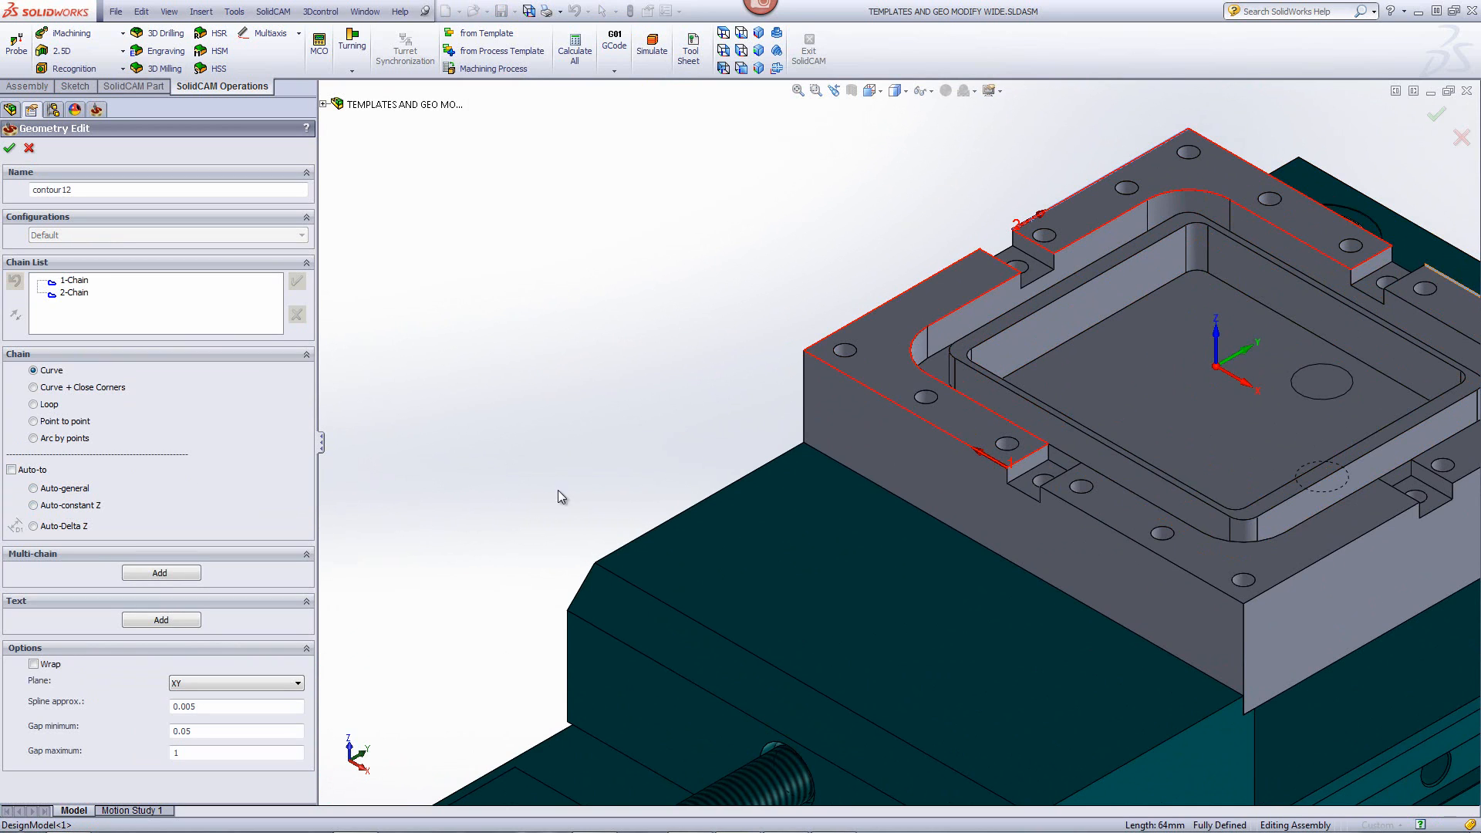
left_click(33, 505)
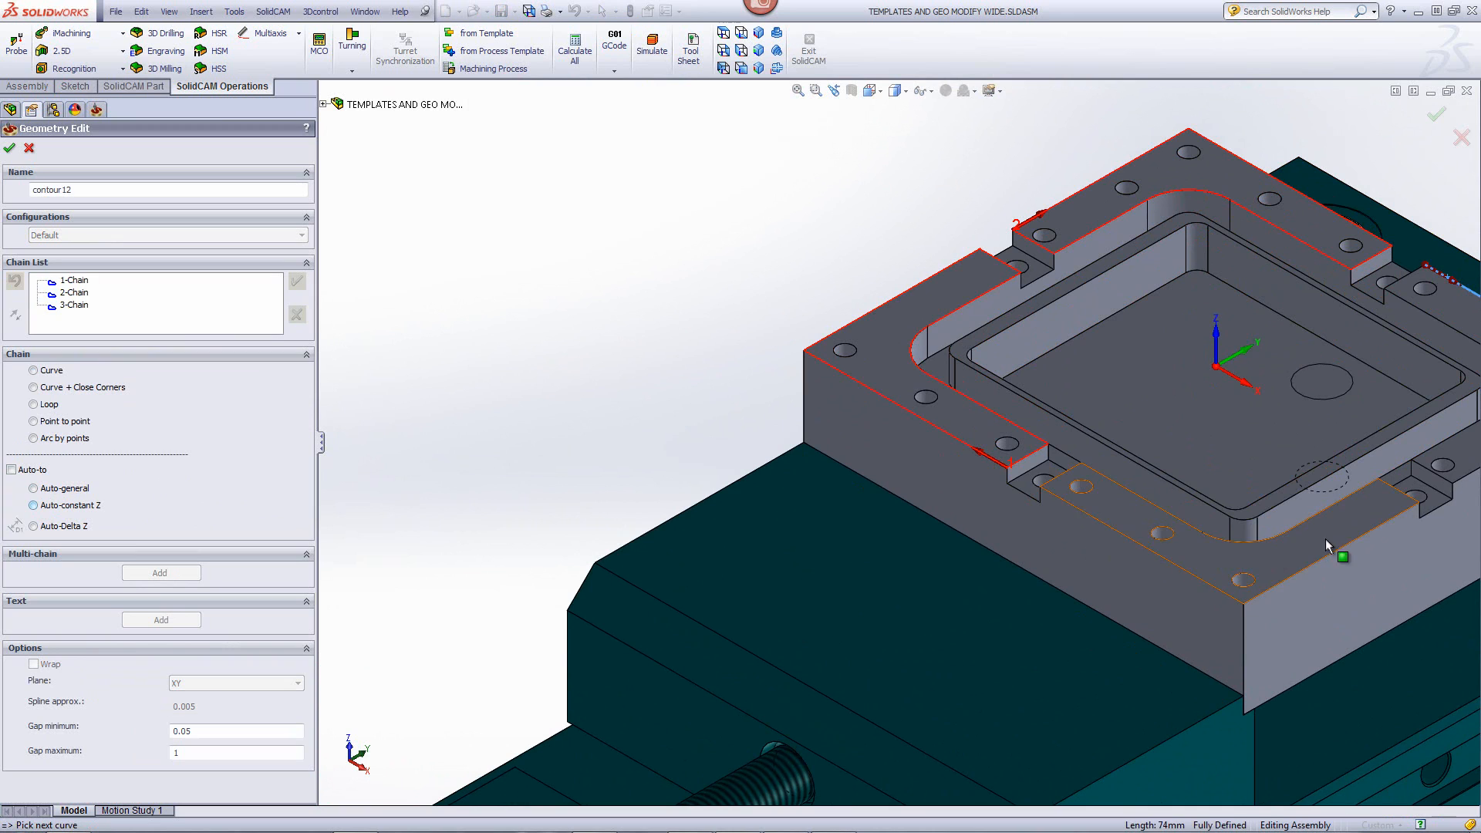
left_click(1412, 517)
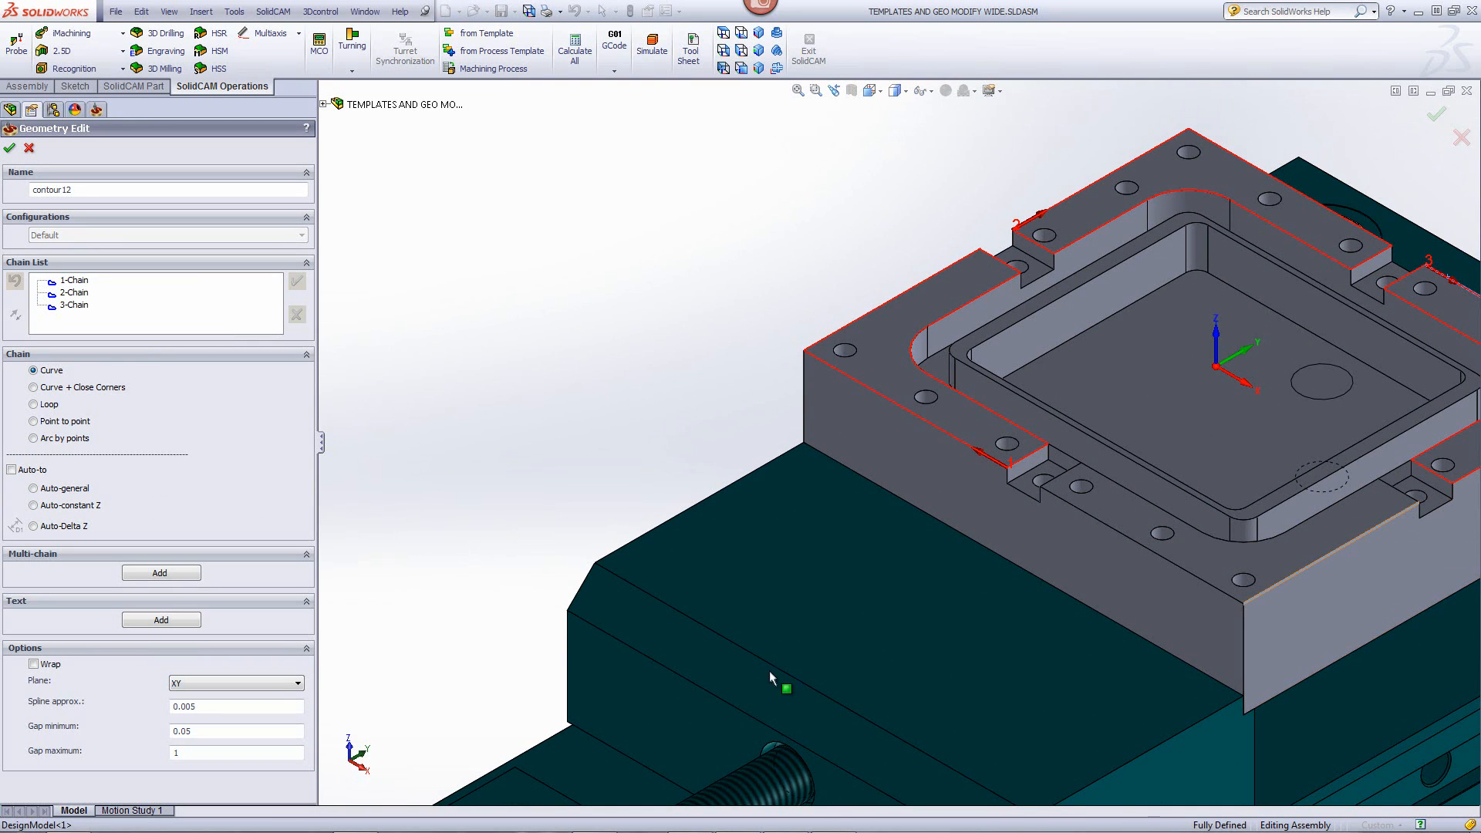
left_click(33, 505)
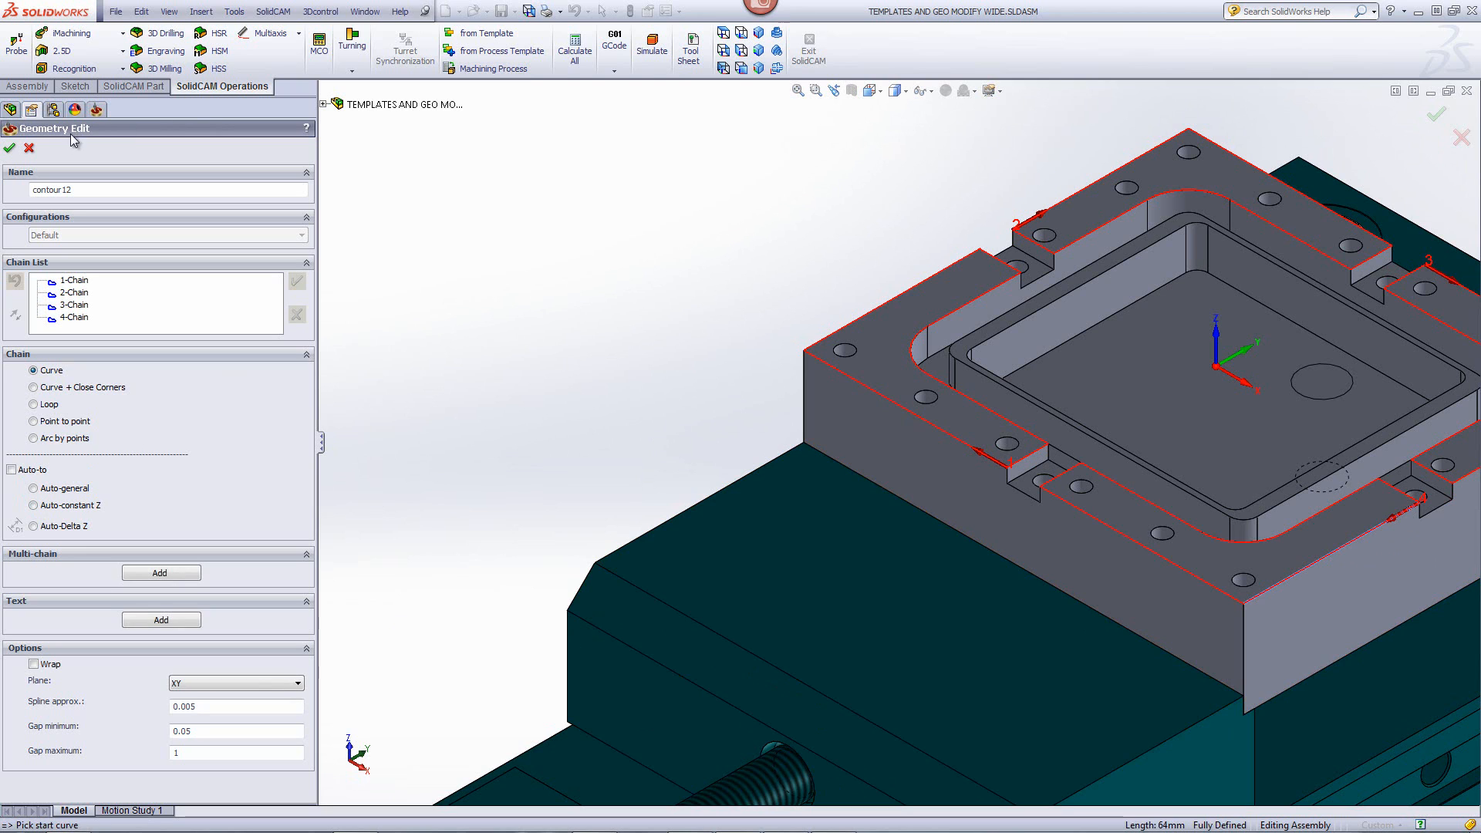
left_click(10, 147)
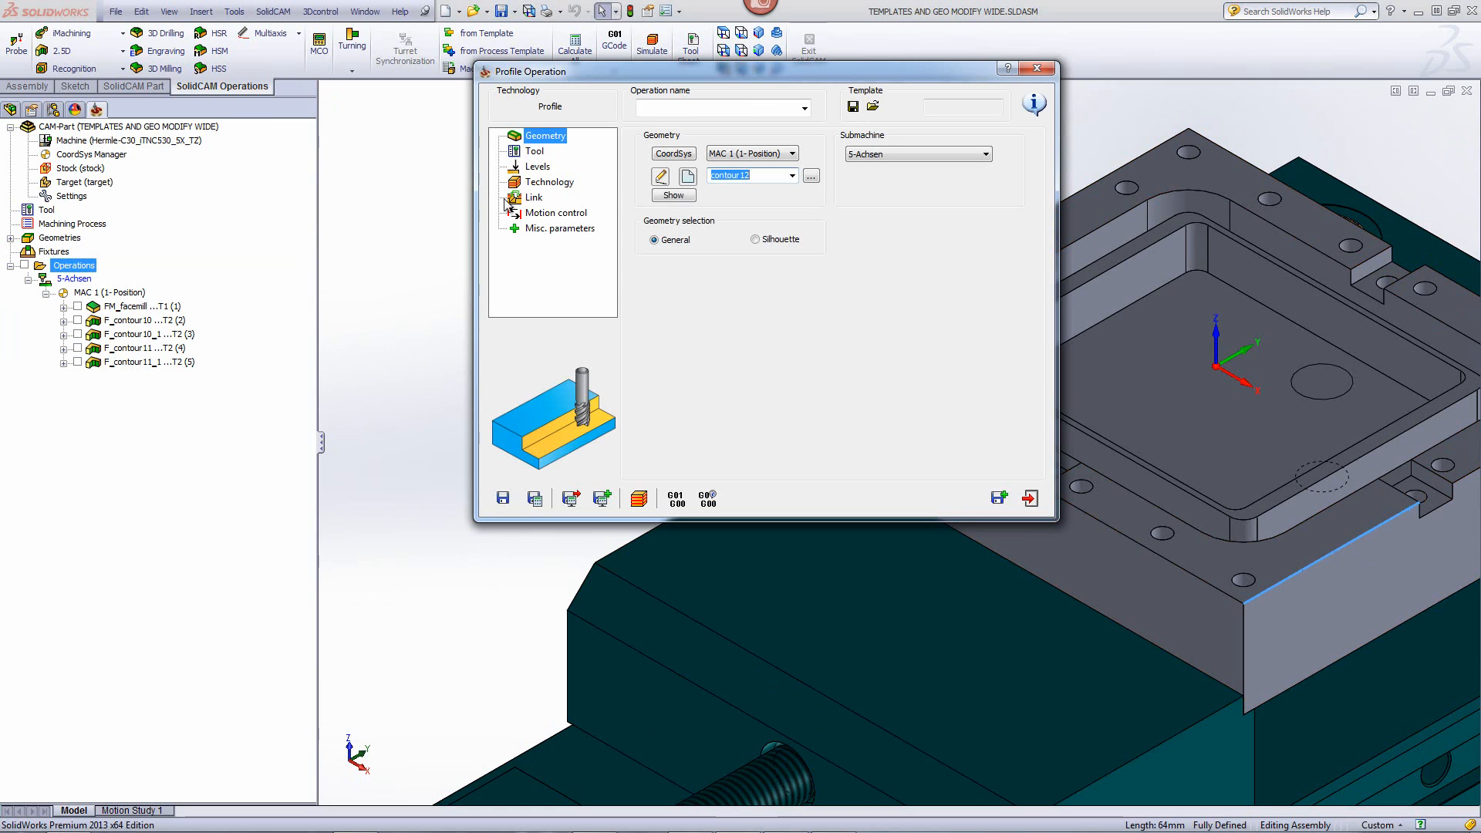
Step: Assign the 6 mm, 90° chamfer mill, tool number 3, to the profile operation
left_click(534, 151)
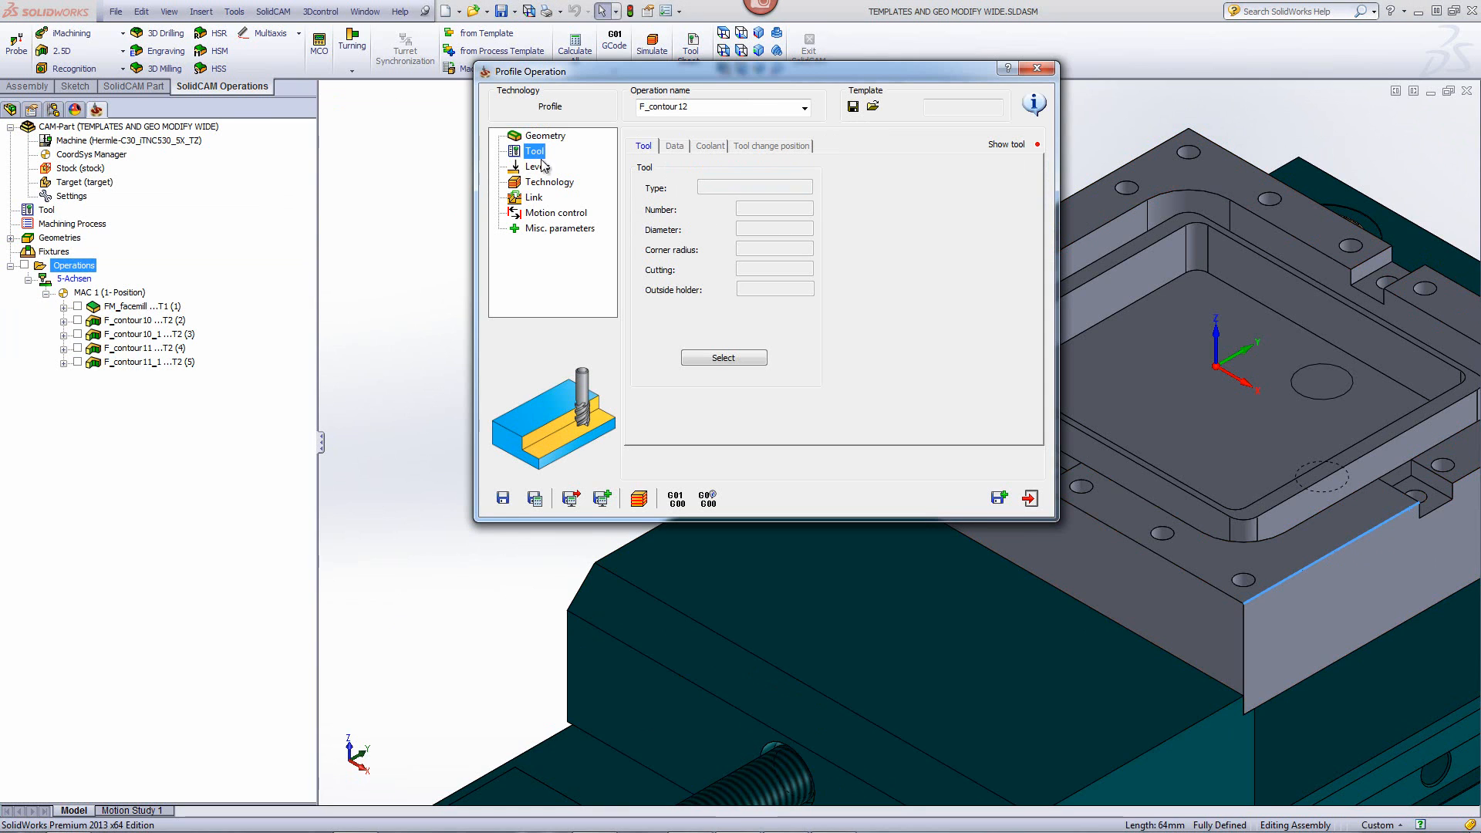
left_click(697, 359)
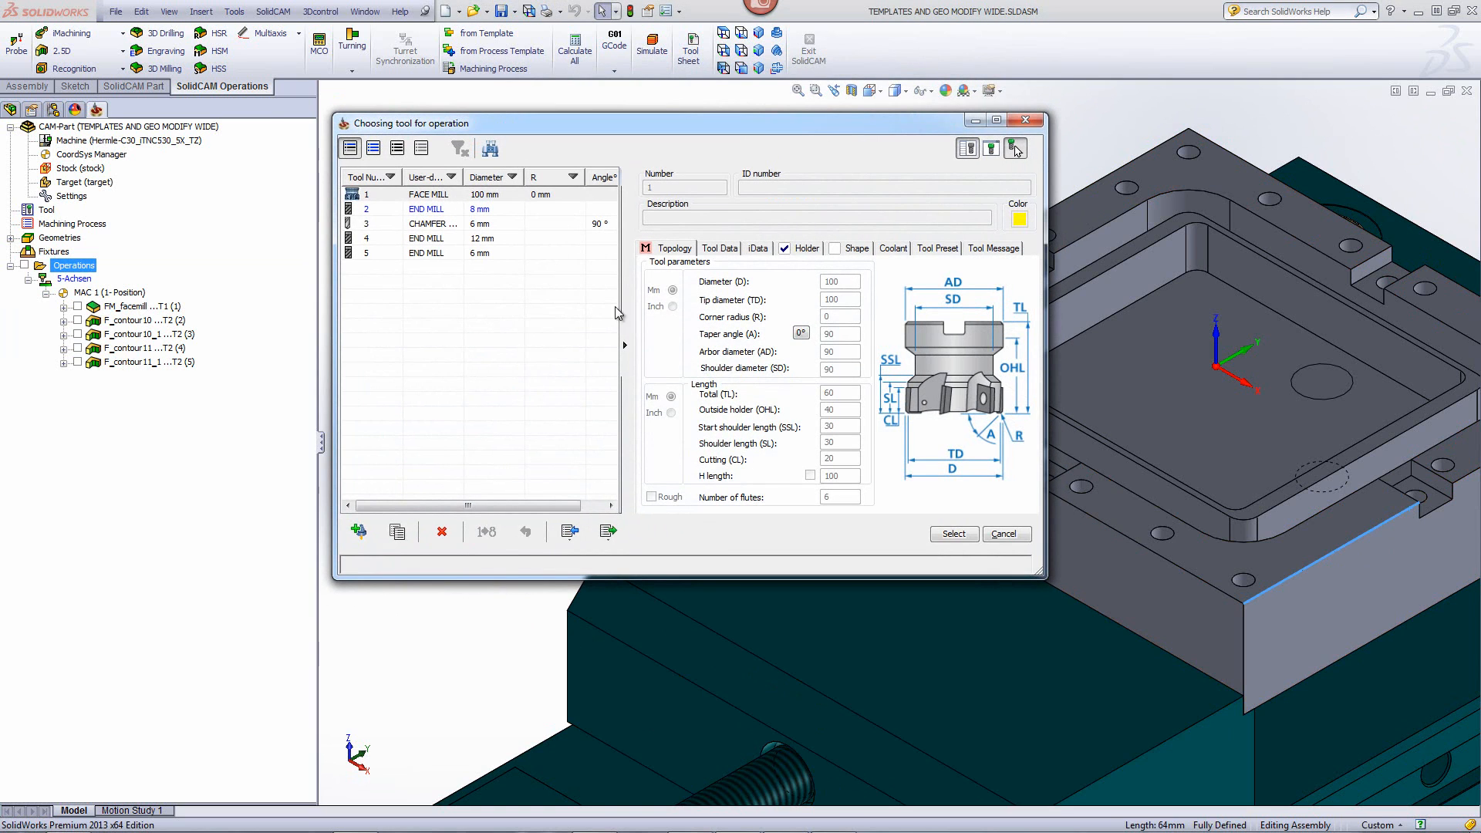
left_click(474, 224)
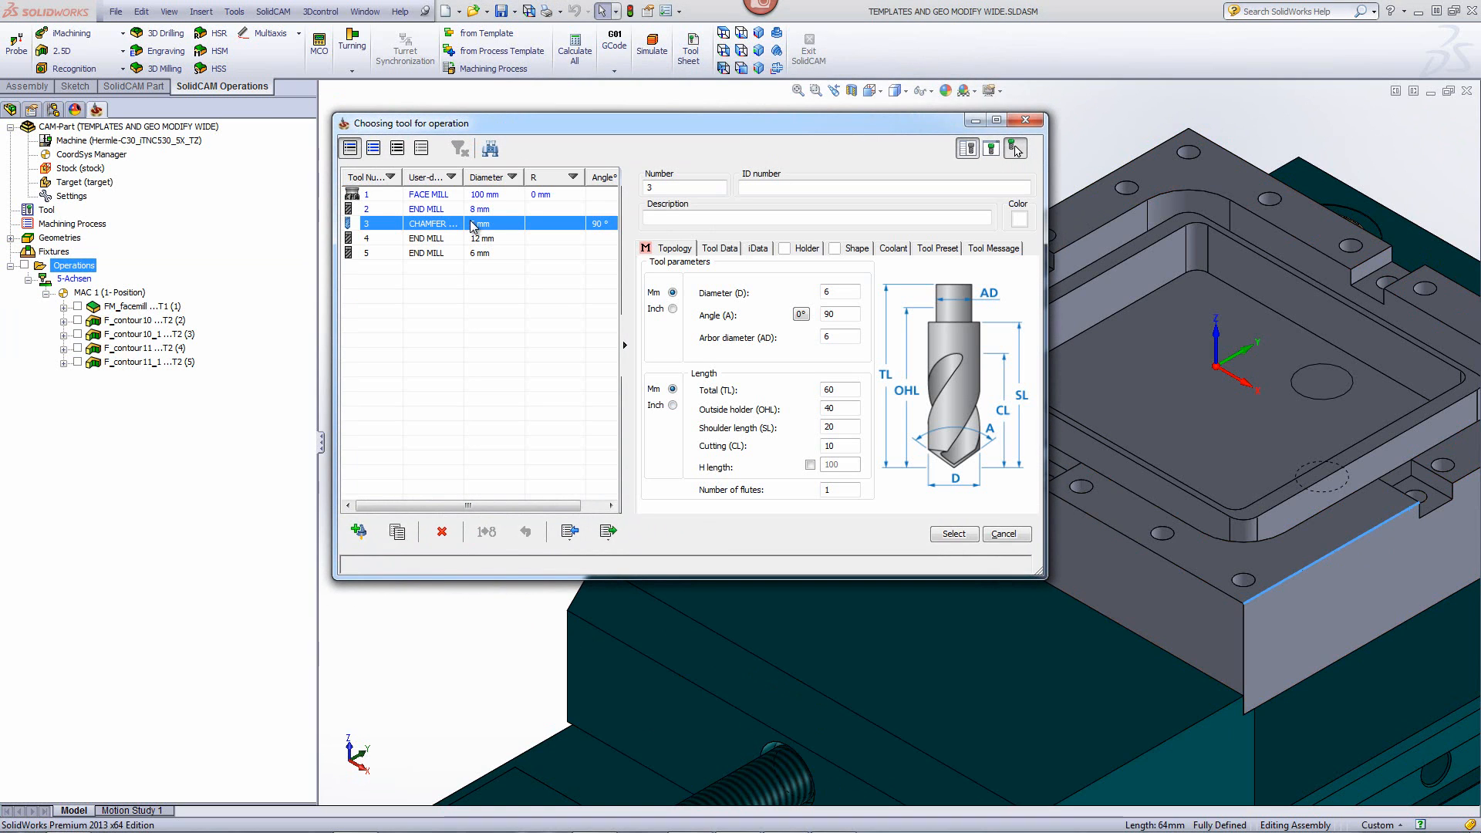
left_click(853, 292)
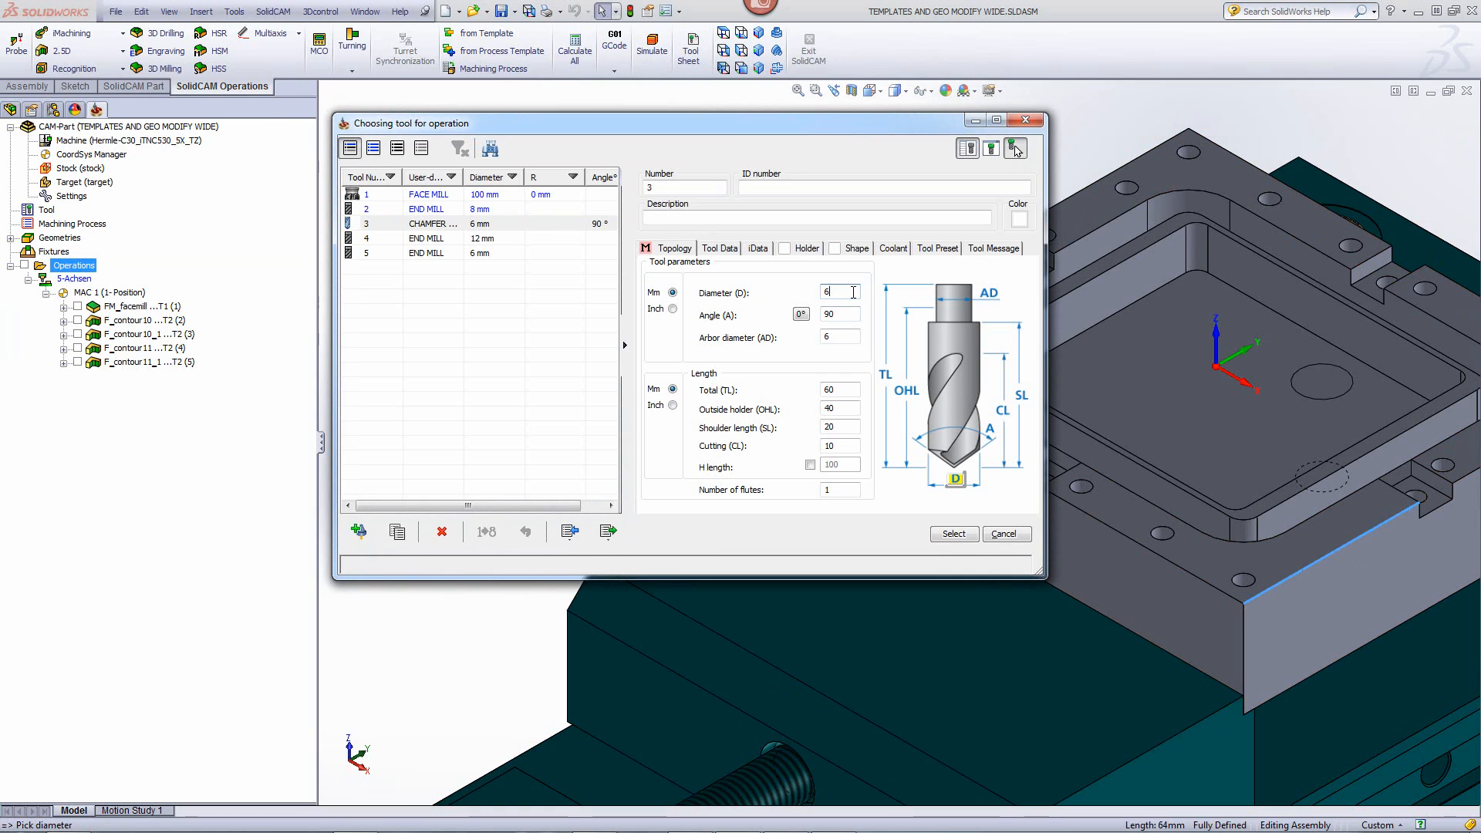
left_click(951, 536)
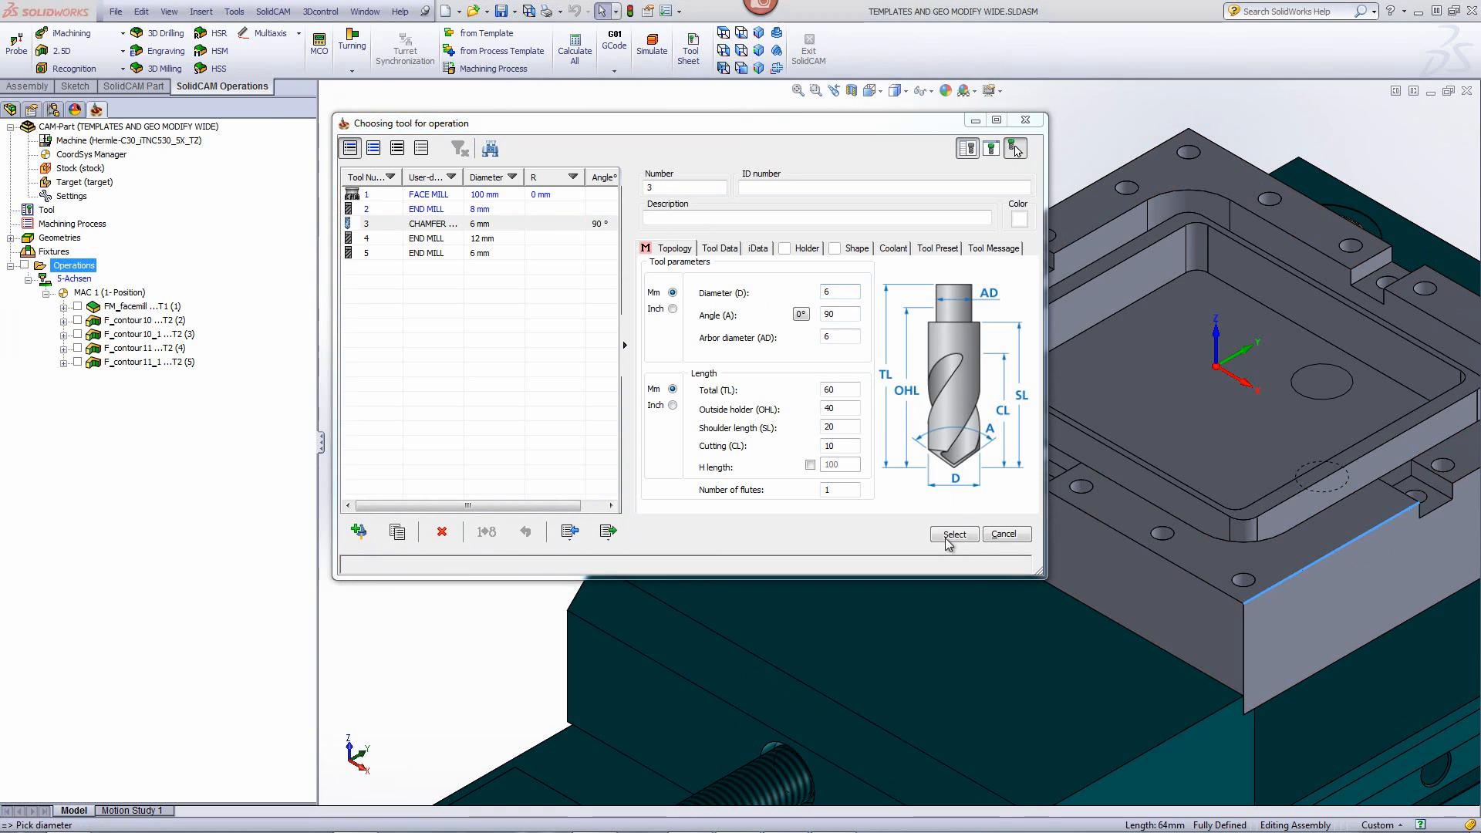
Step: Pick the upper level from a top corner face and set the profile depth to 0.3
left_click(539, 166)
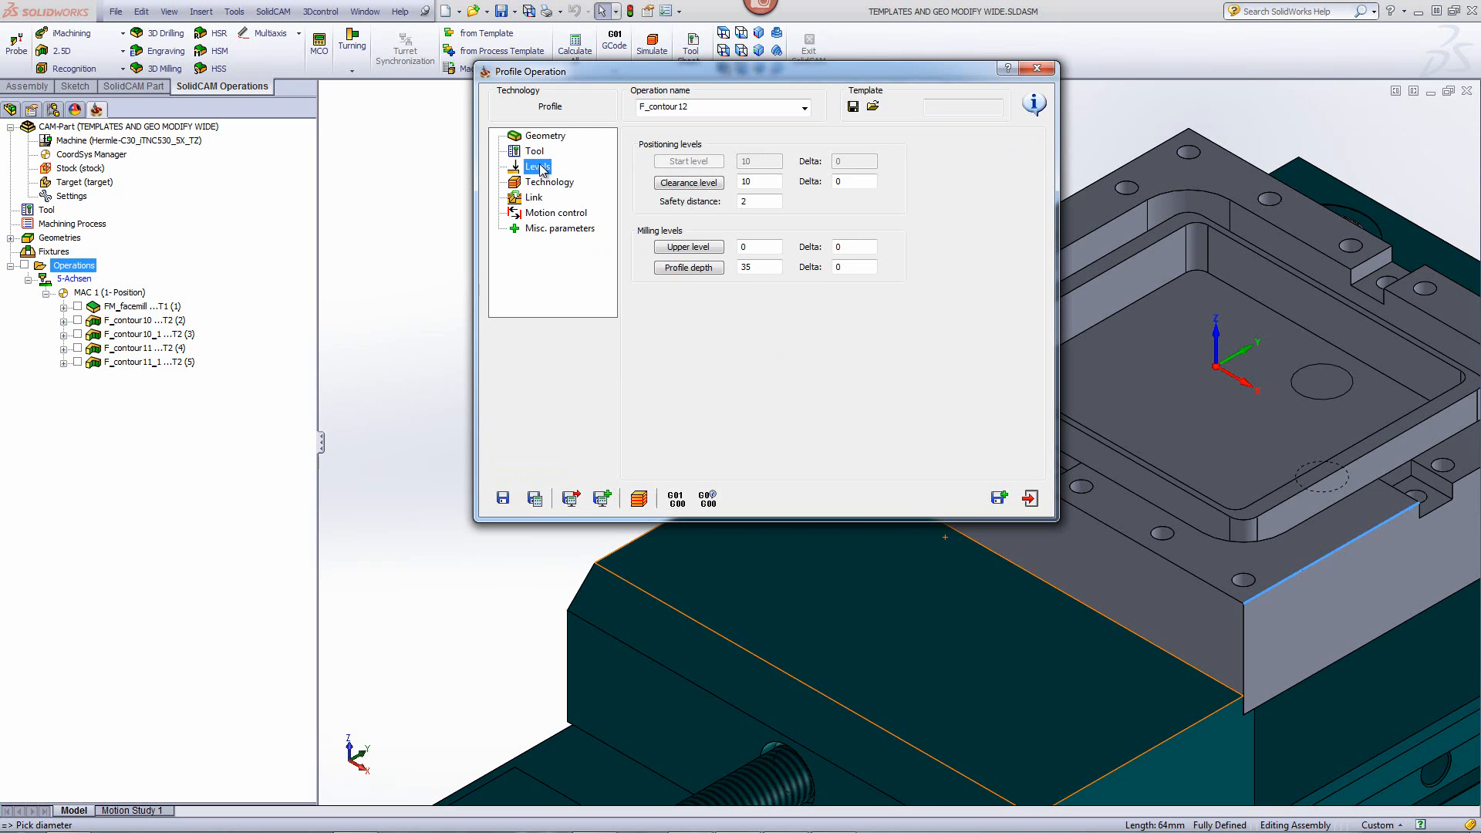
left_click(686, 247)
left_click(887, 354)
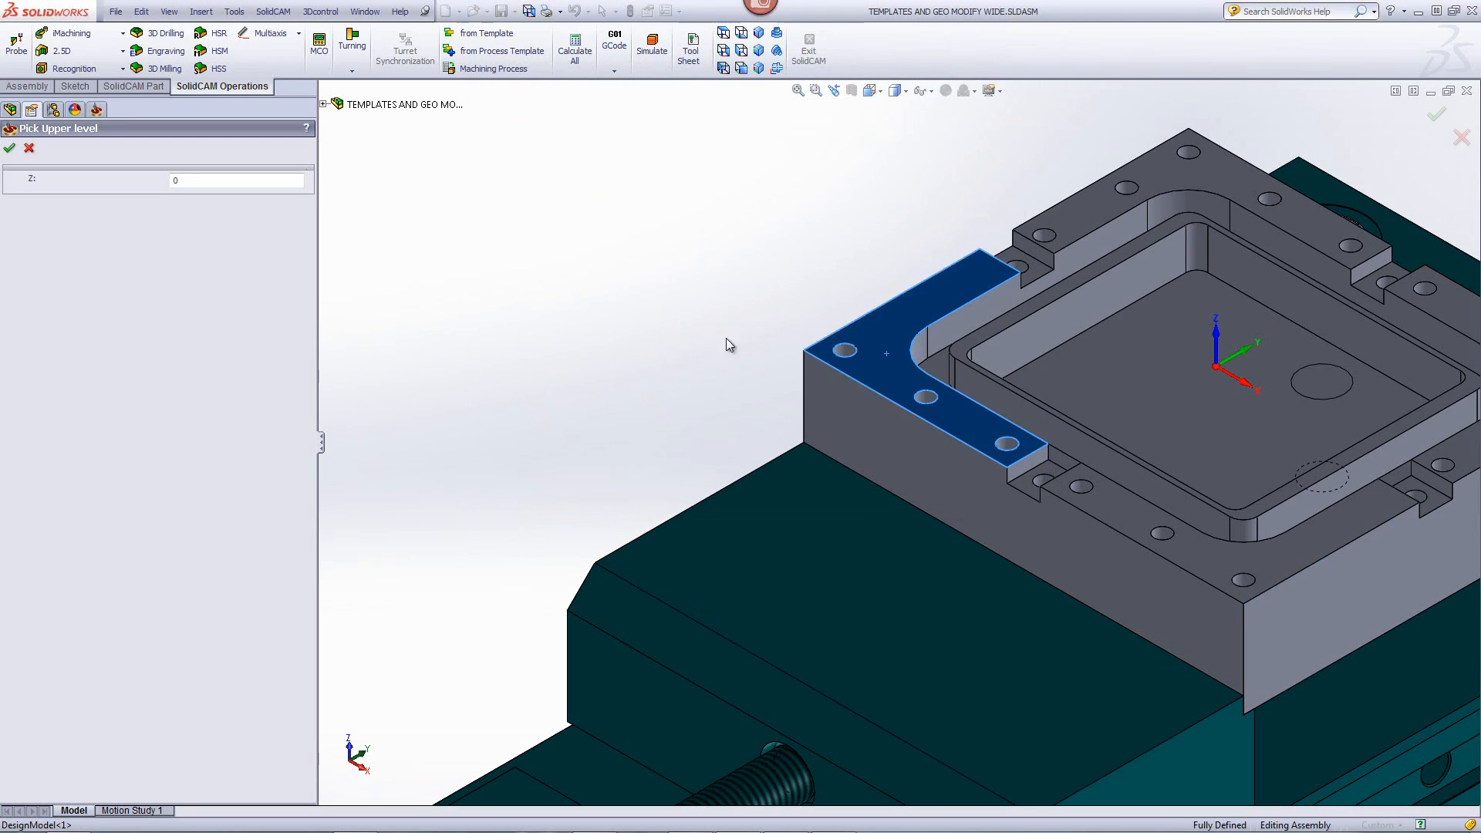
left_click(10, 149)
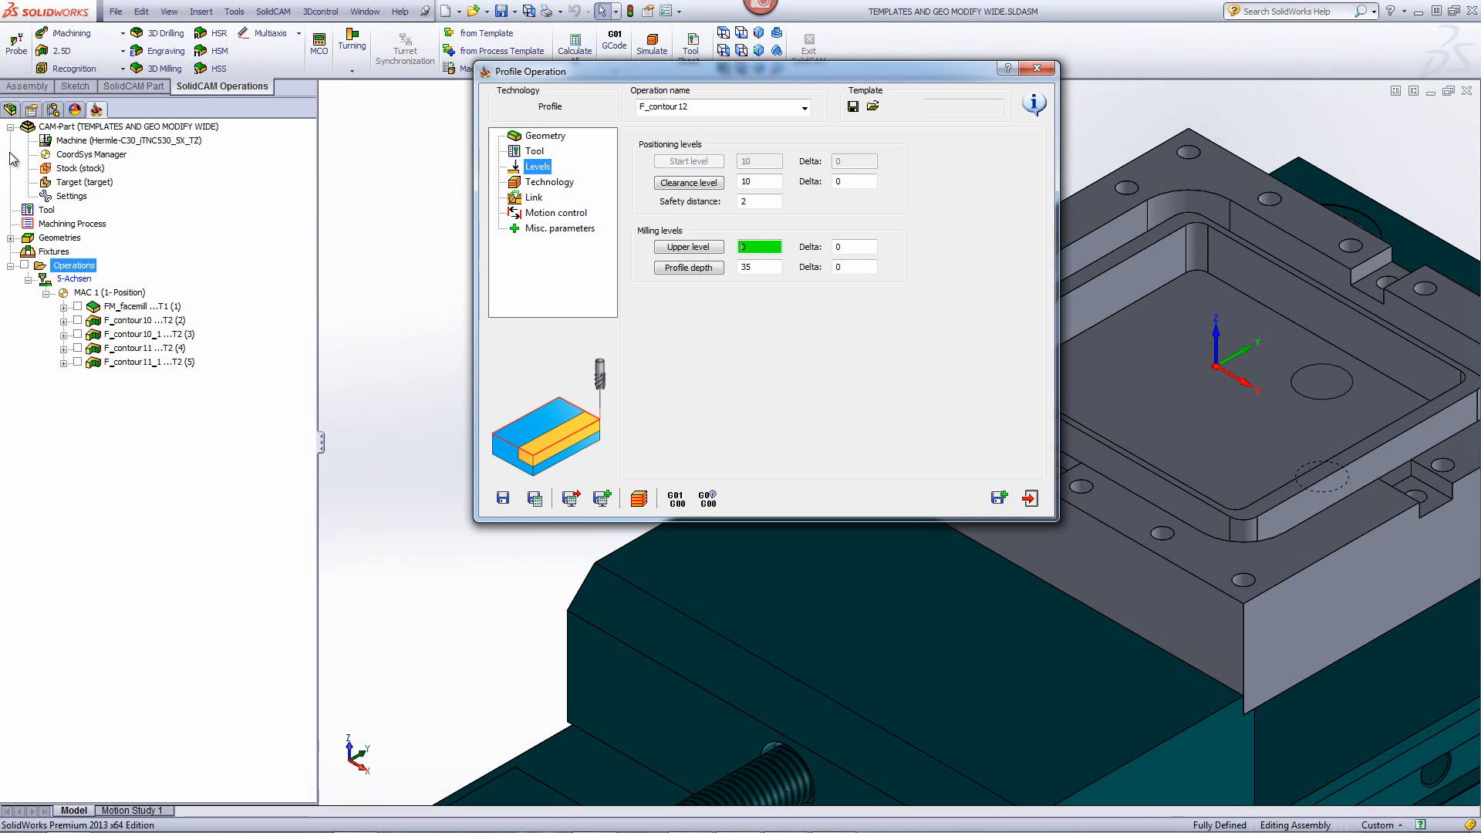
left_click(757, 269)
type(".3")
Step: Set the operation's Rest material/Chamfer option to Chamfer, with a cutting diameter of 1
left_click(563, 185)
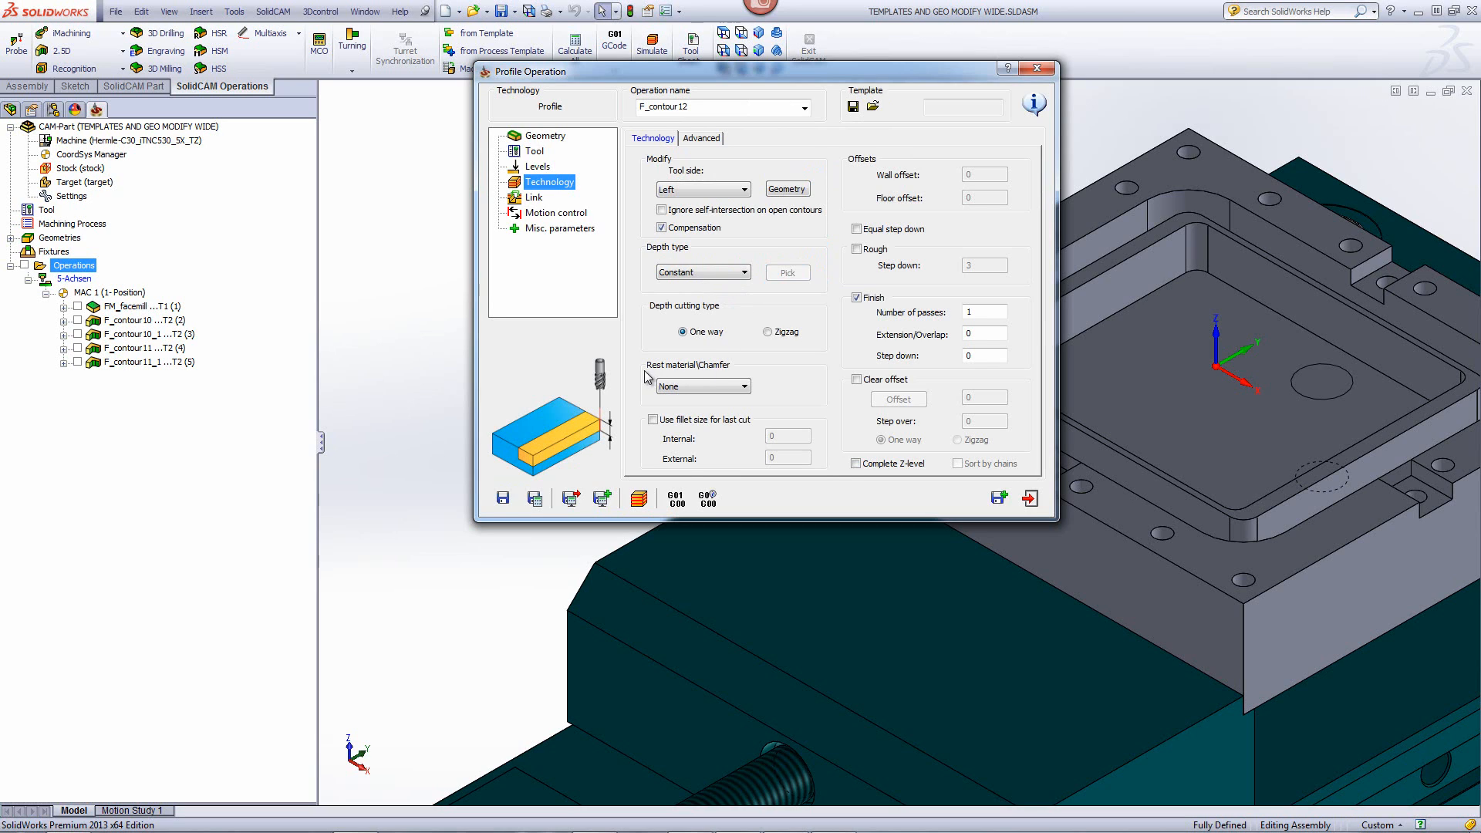
left_click(701, 387)
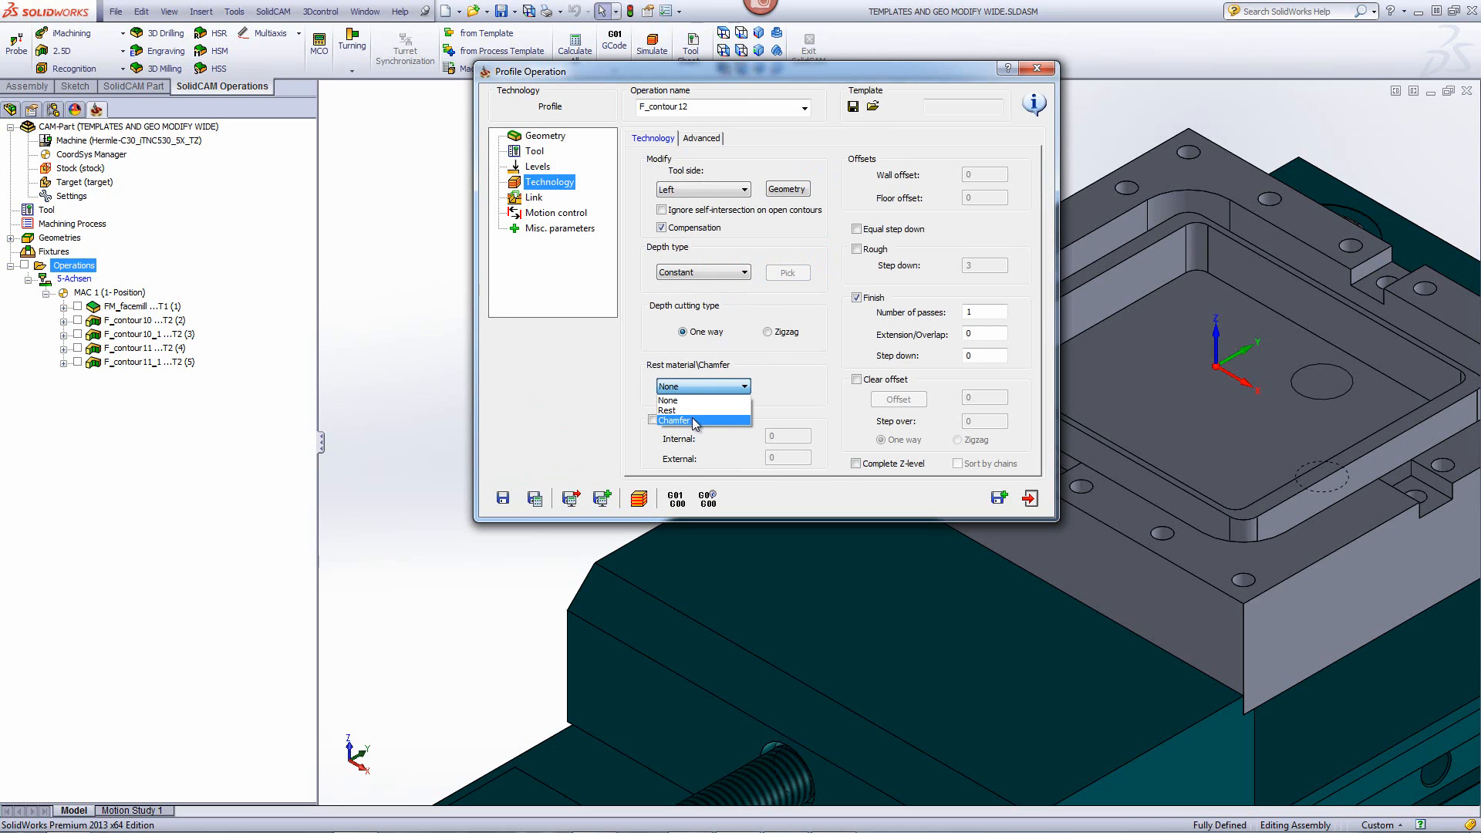
left_click(692, 418)
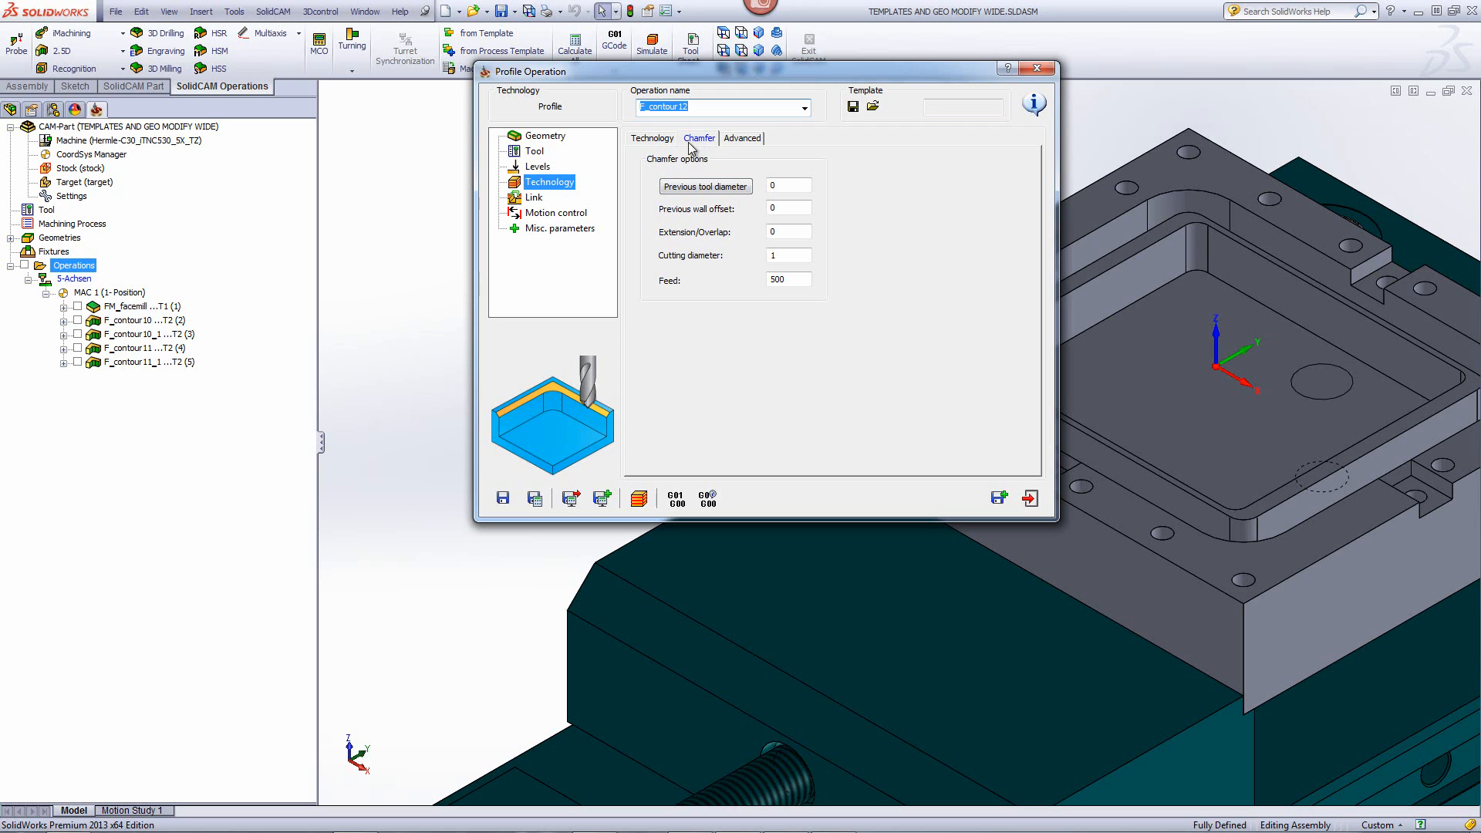
left_click(655, 143)
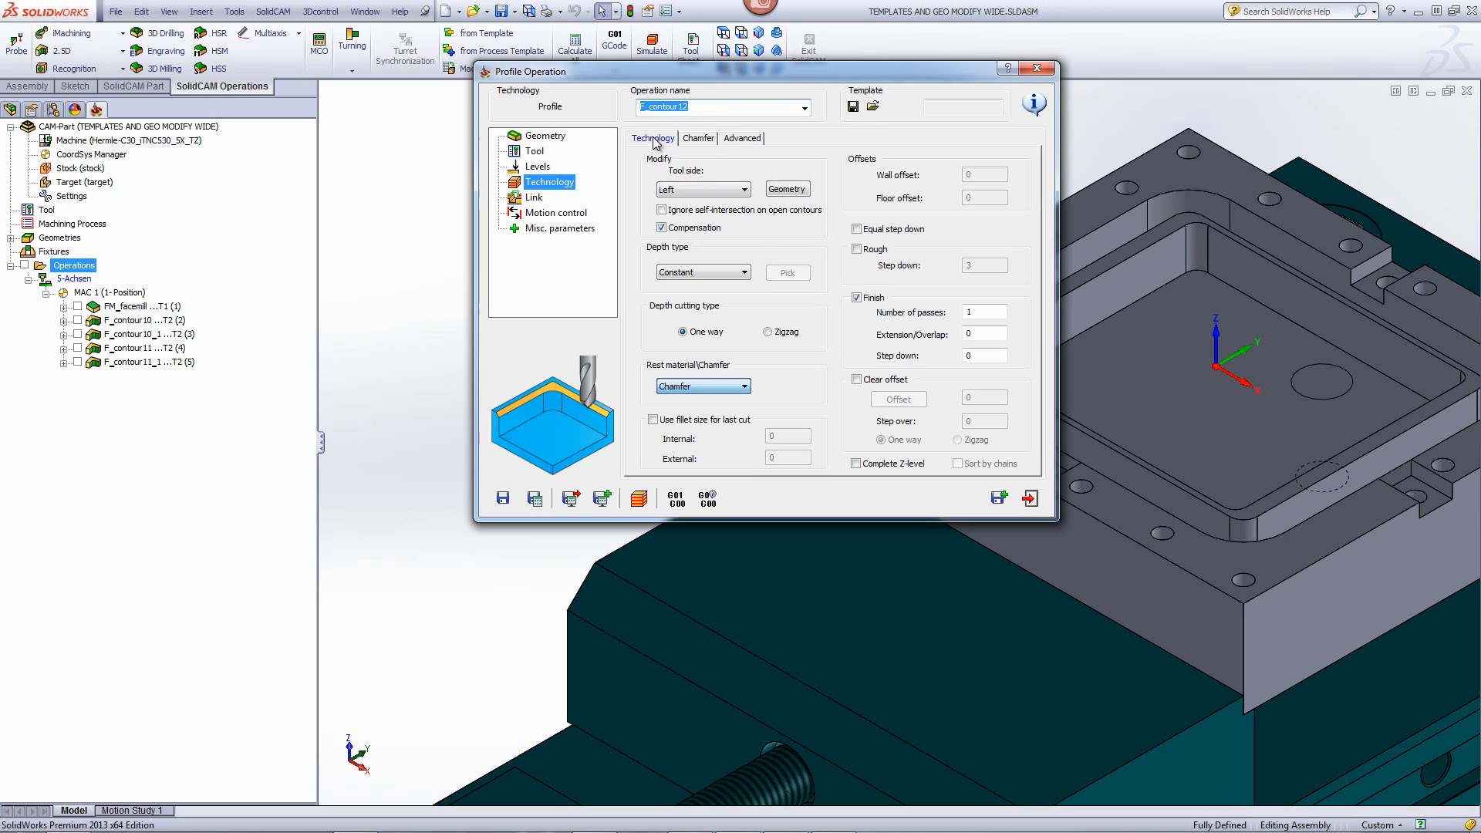
left_click(699, 142)
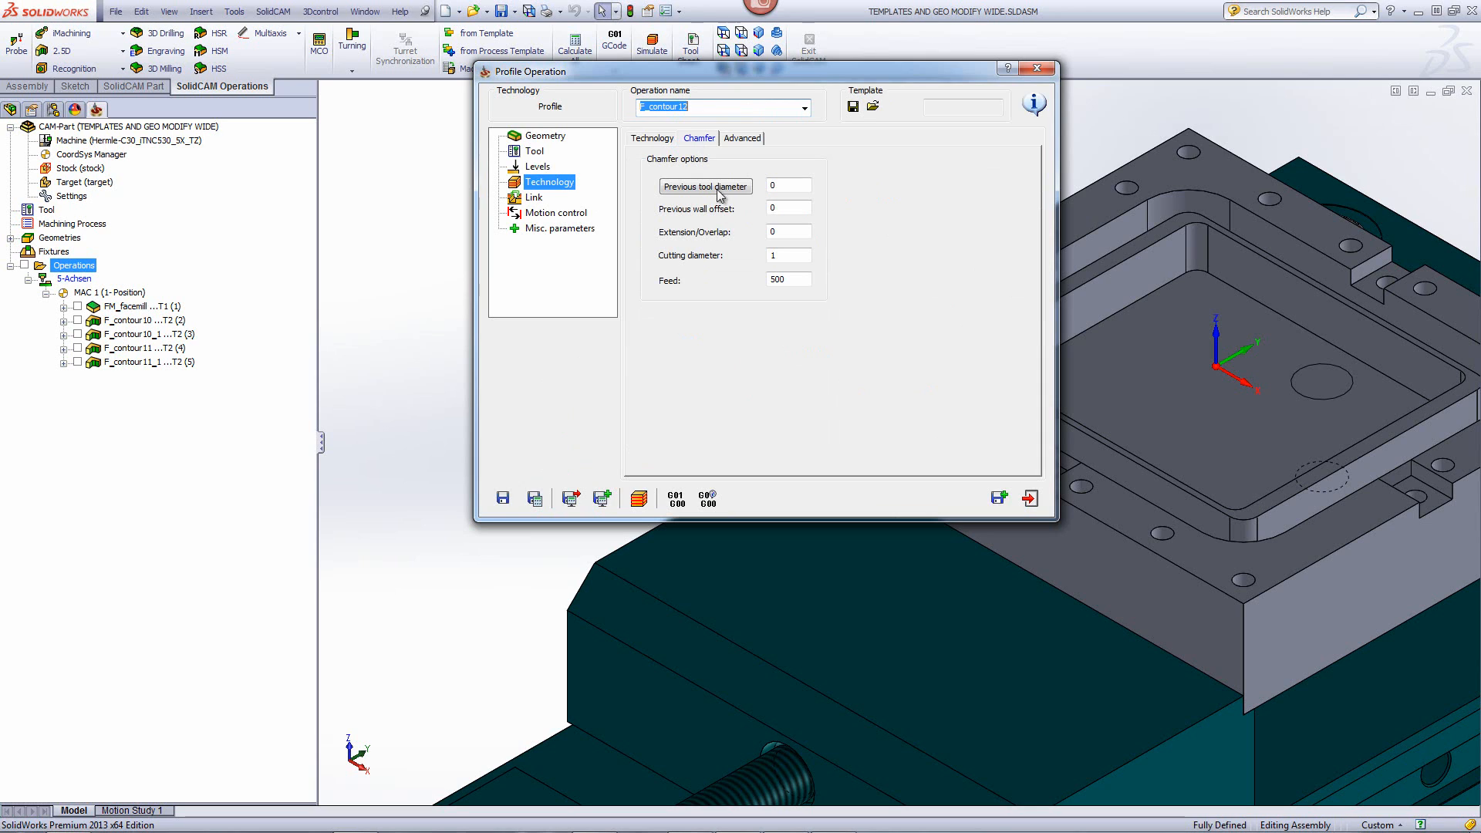
left_click(787, 257)
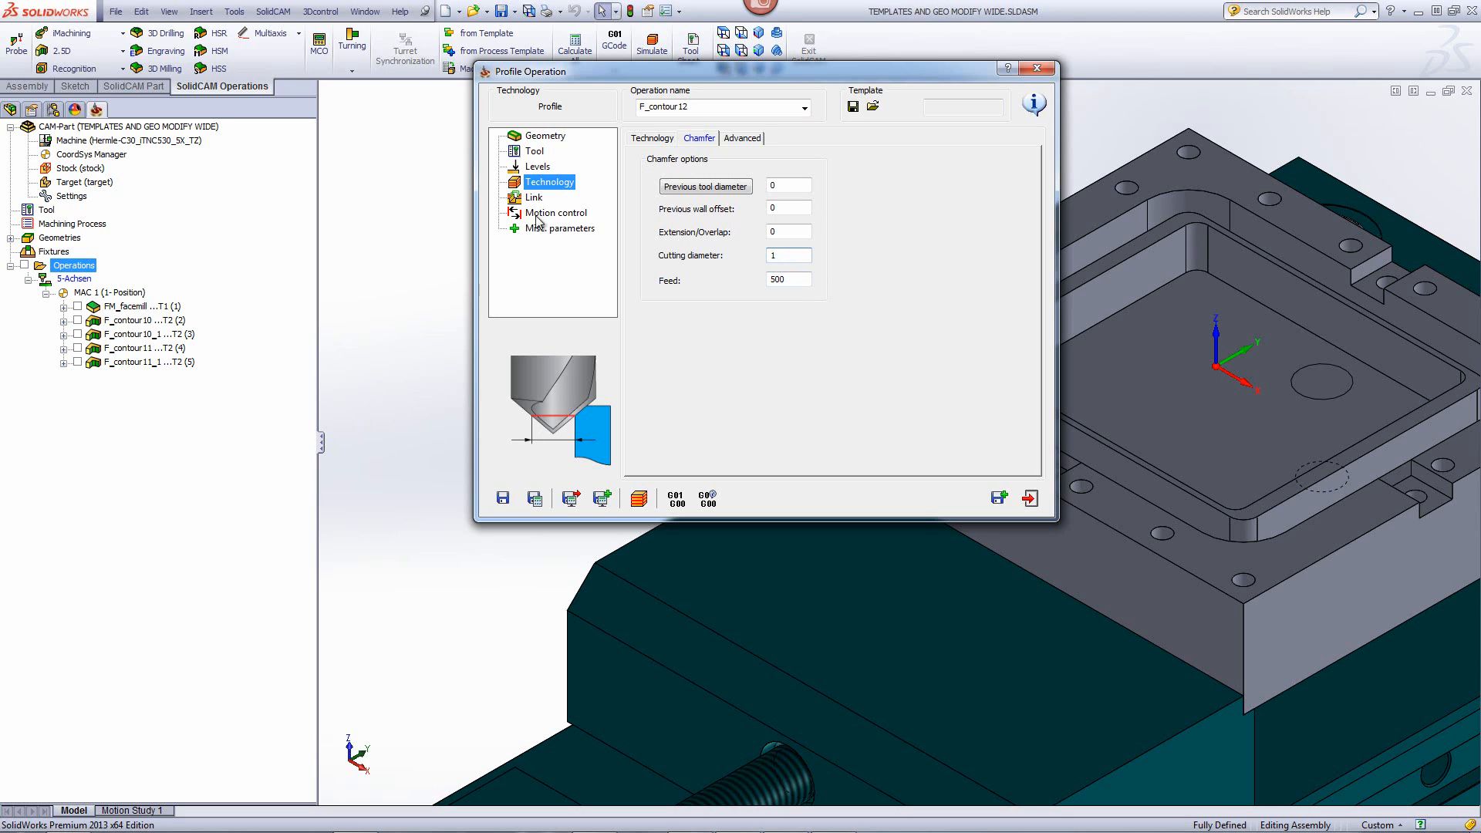
Step: Set the lead in to Arc with radius 2 and arc angle 90, and make the lead out same as lead in
left_click(529, 200)
left_click(678, 276)
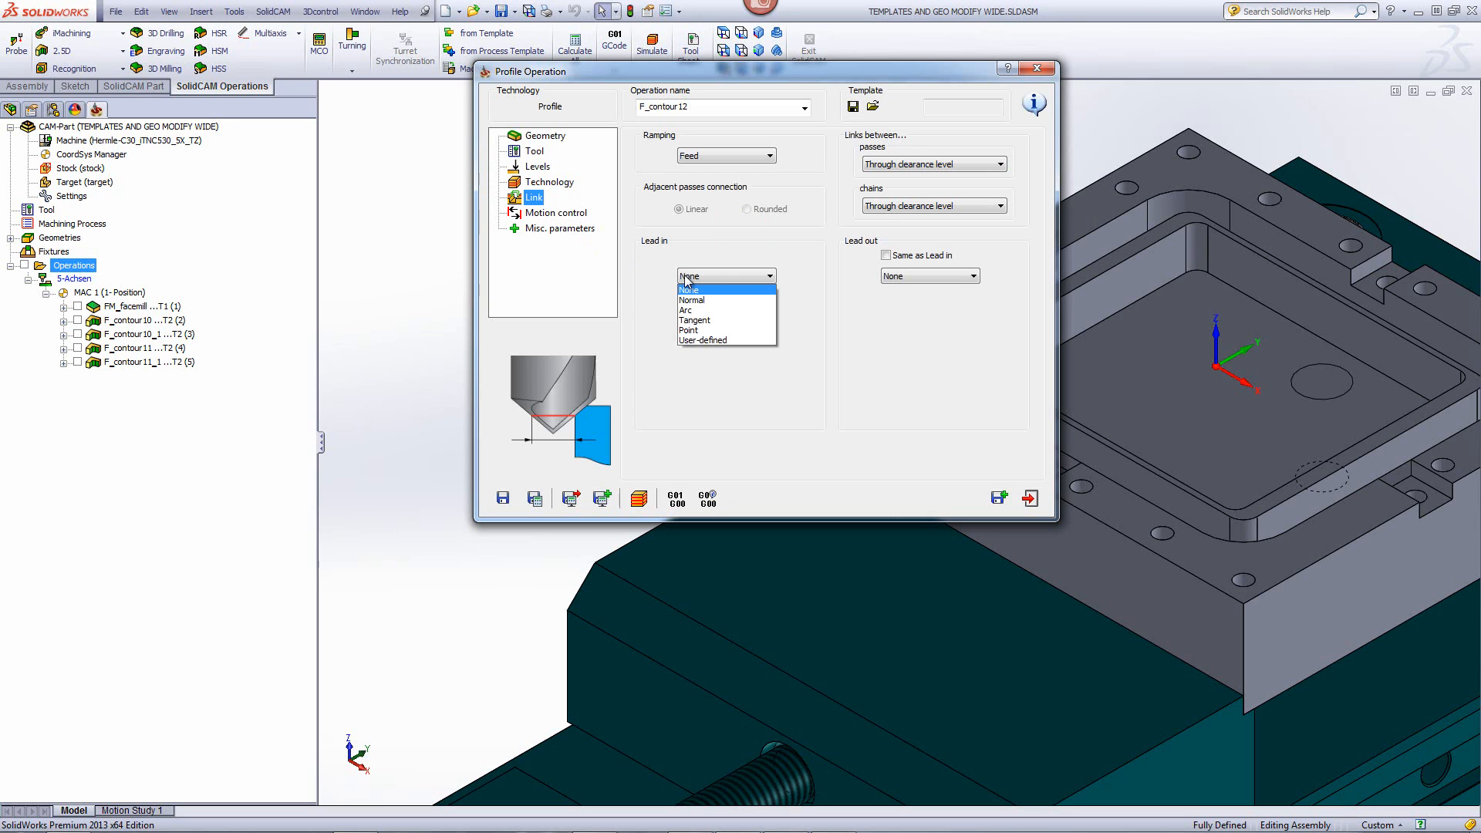
left_click(696, 296)
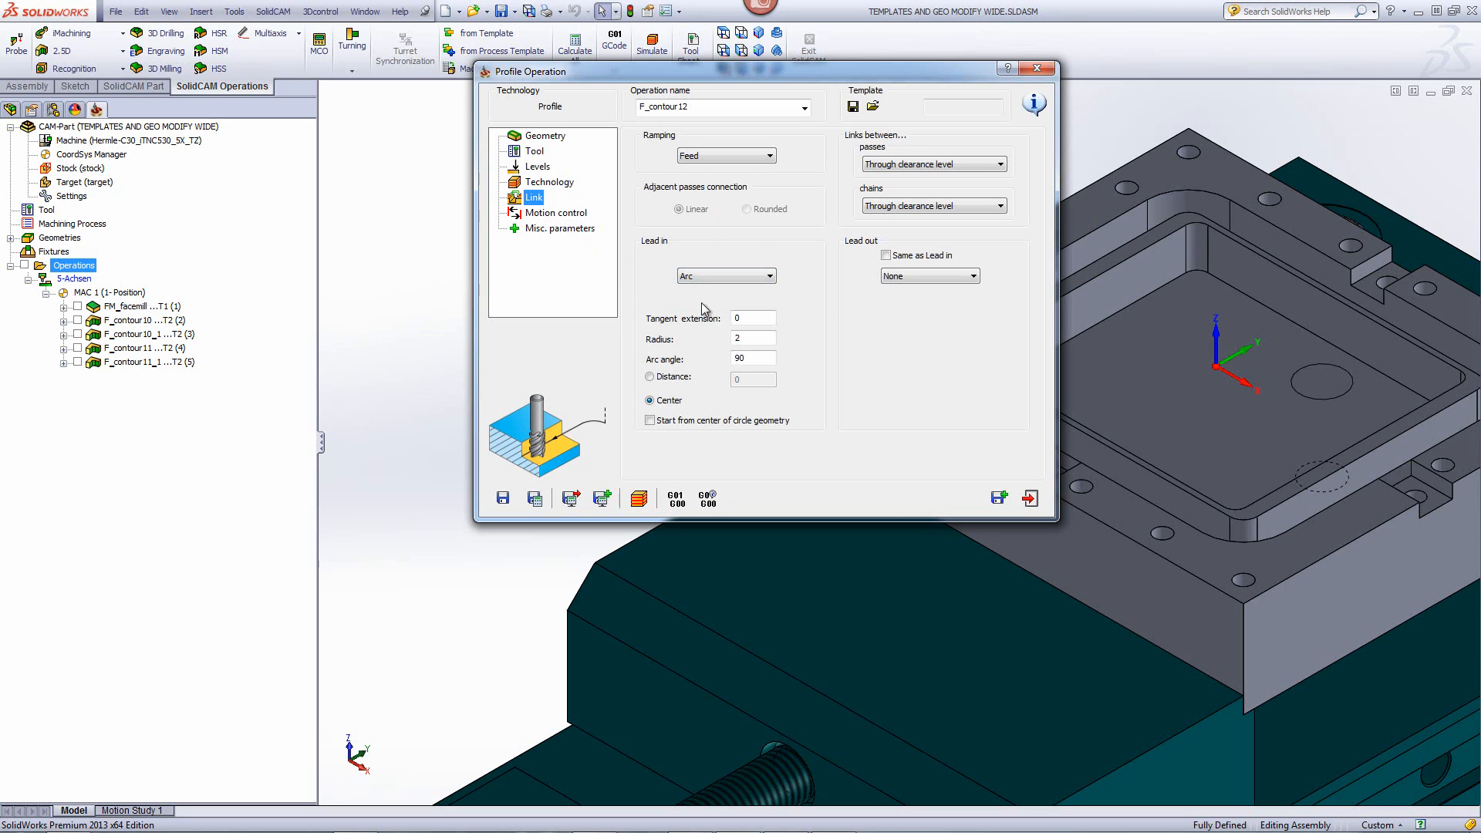
left_click(886, 256)
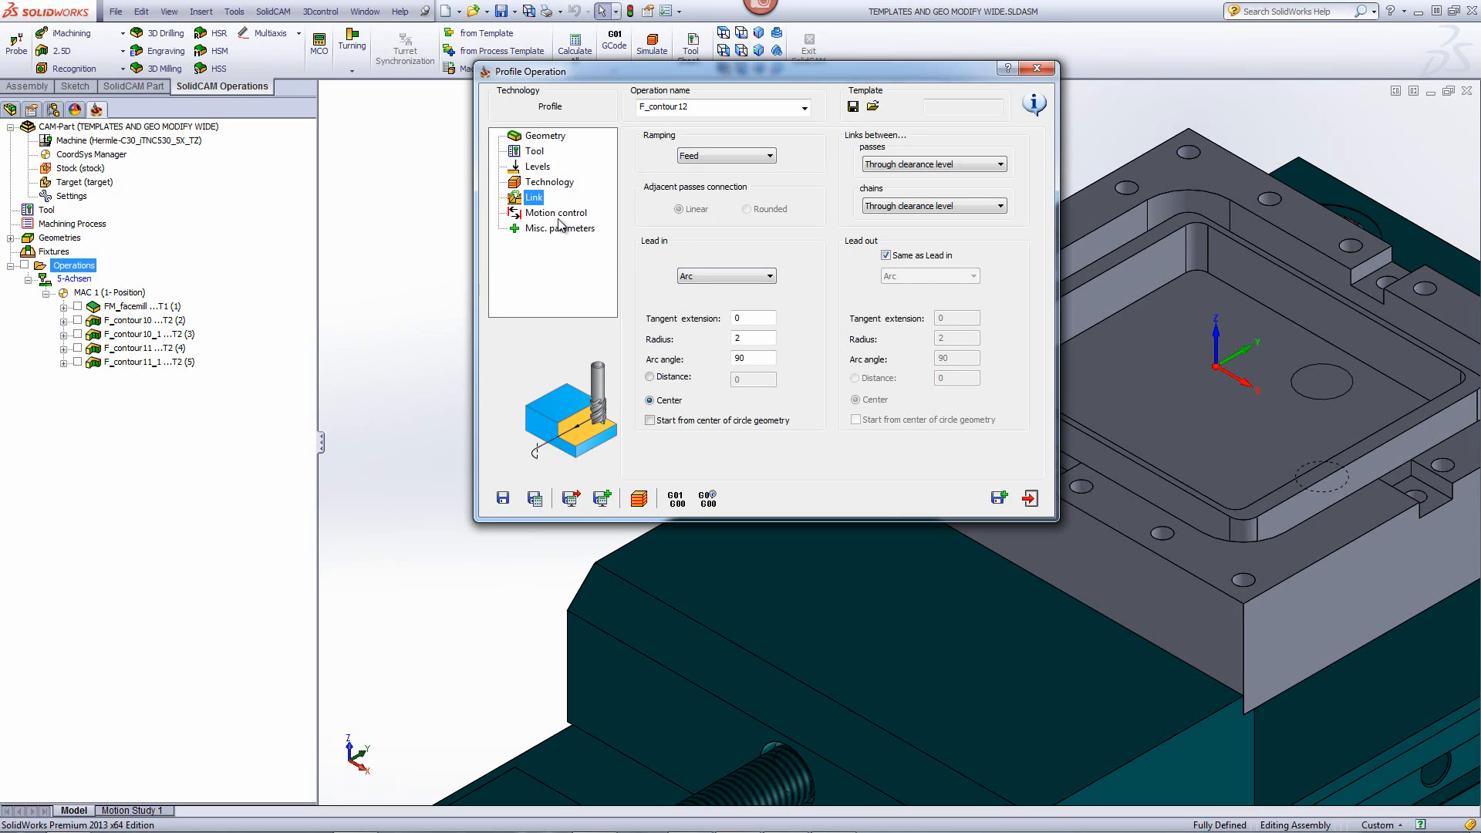
Step: Turn off Compensation in the chamfer operation's technology settings
left_click(551, 183)
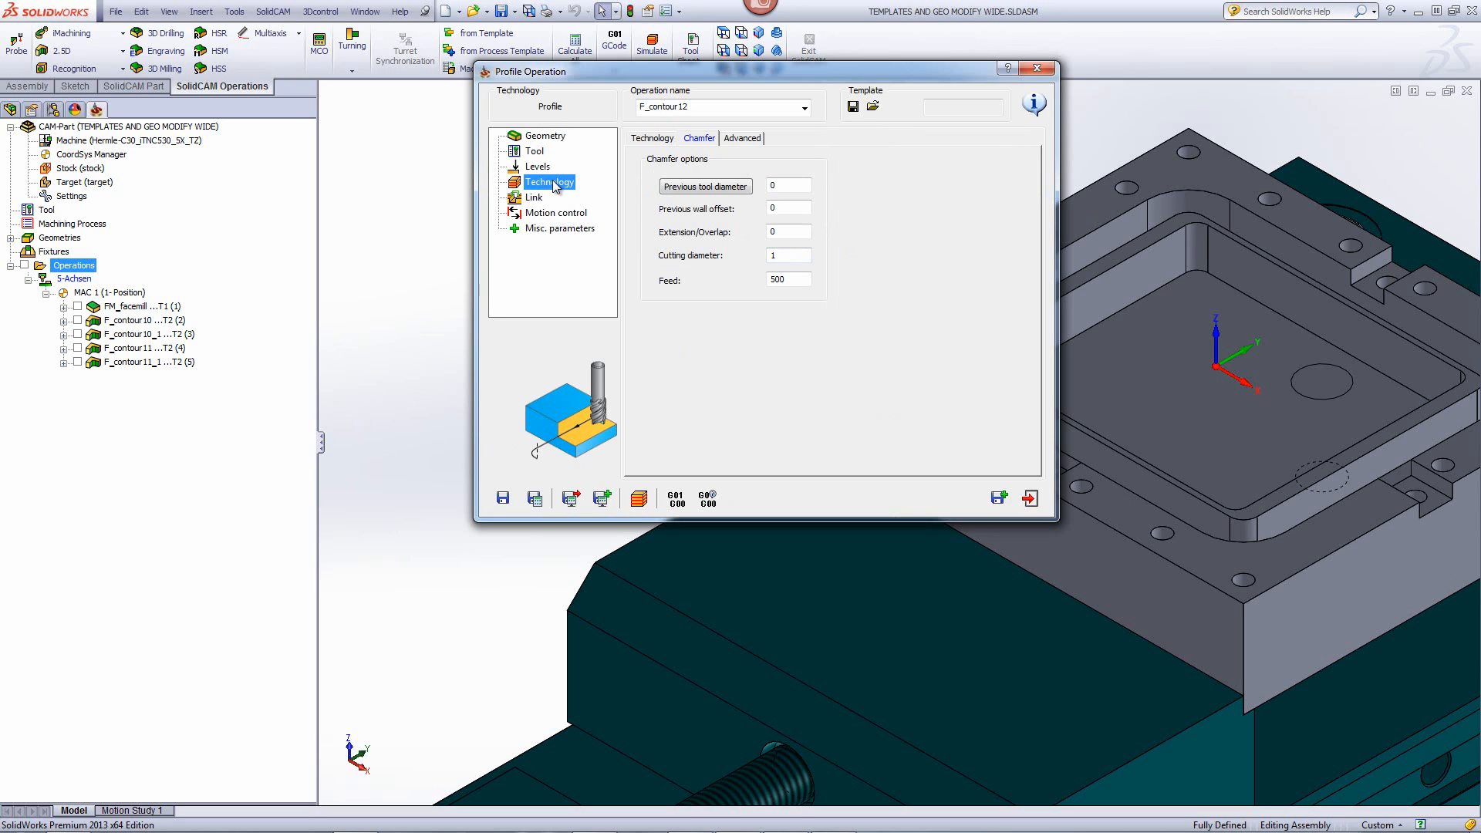
left_click(653, 140)
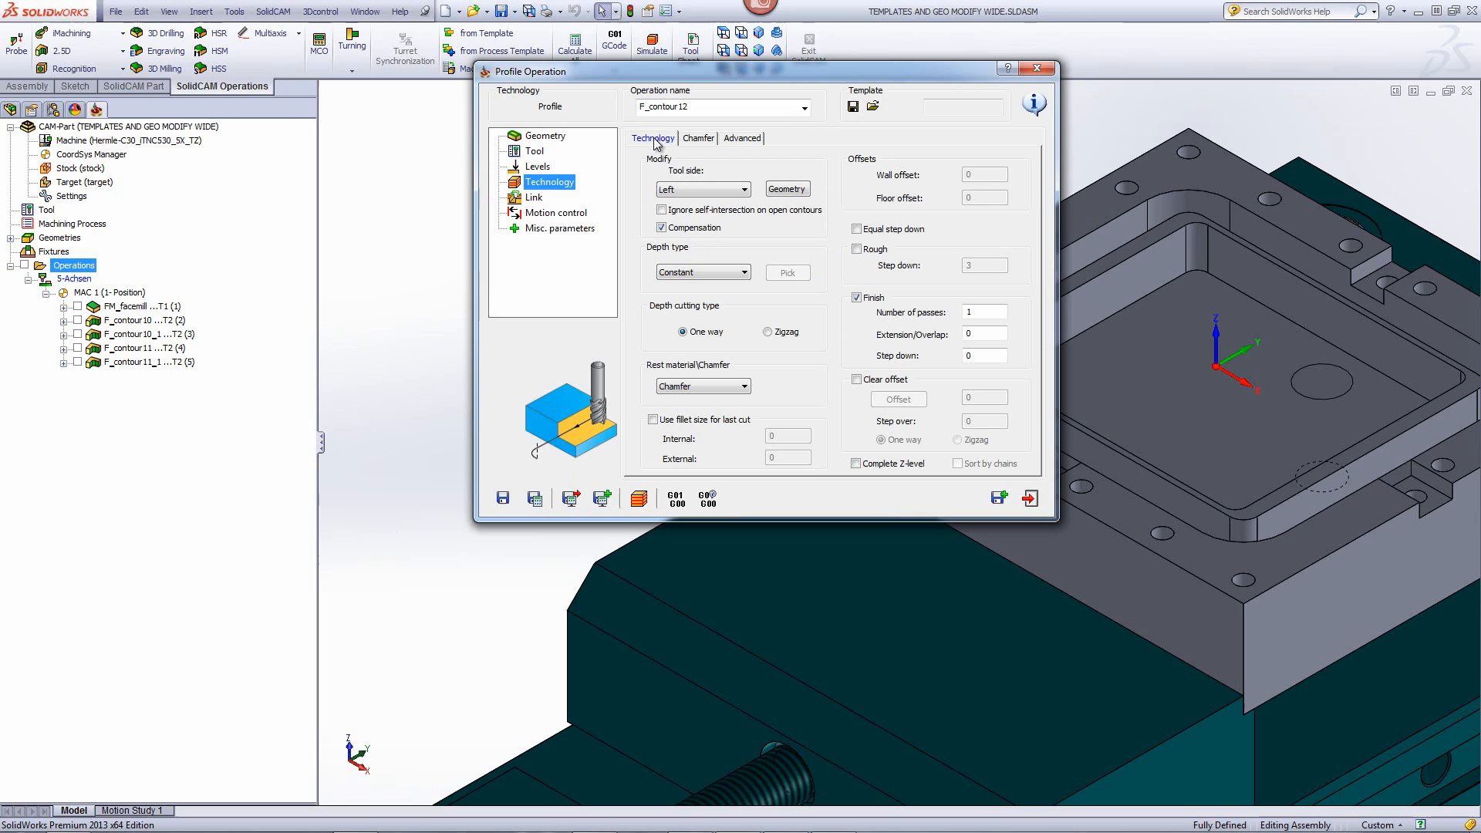
left_click(662, 229)
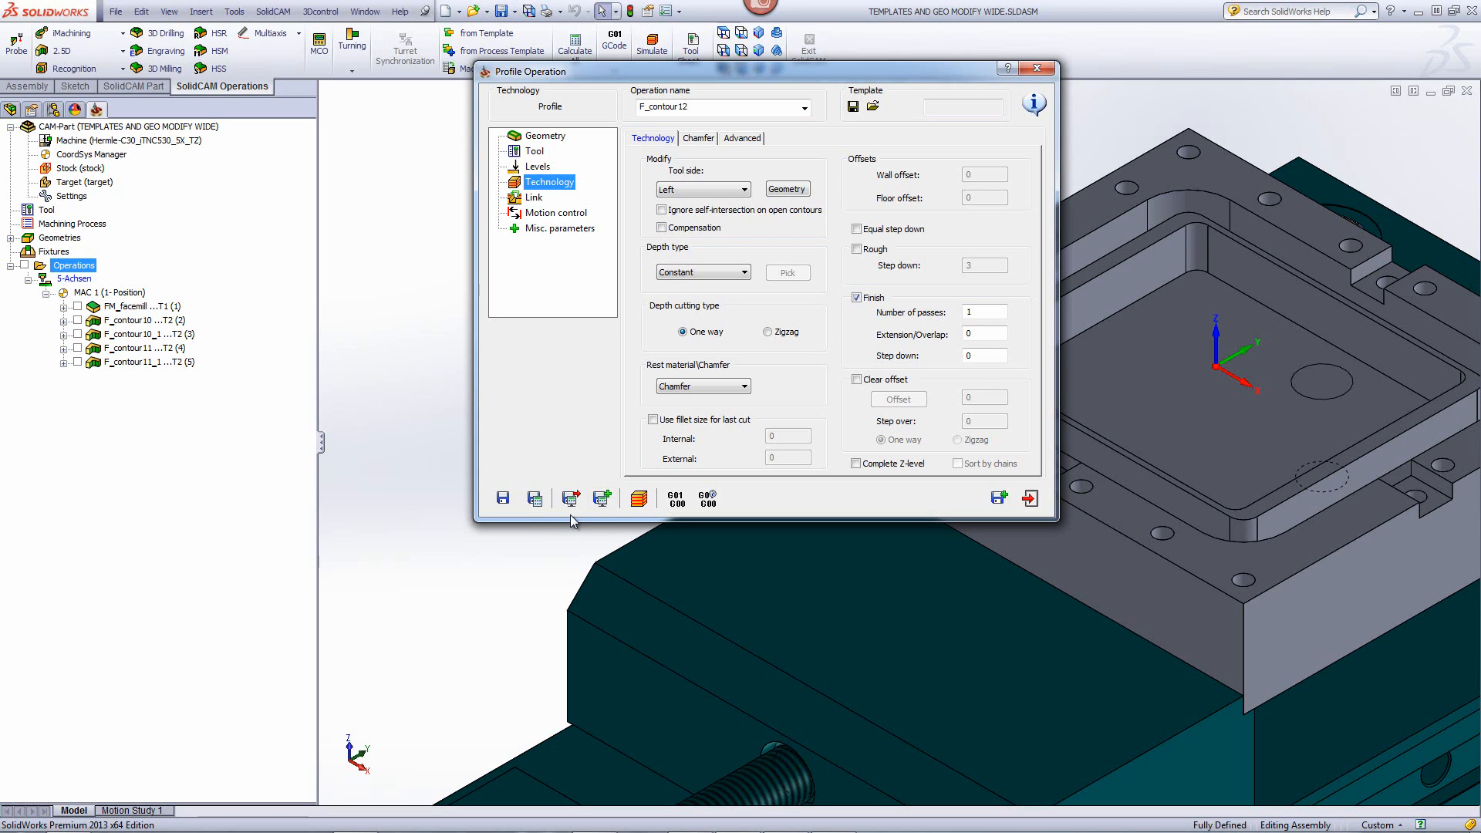
Step: Simulate the chamfer operation in SolidVerify, stepping through its first moves until the tool plunges to cutting depth
left_click(640, 500)
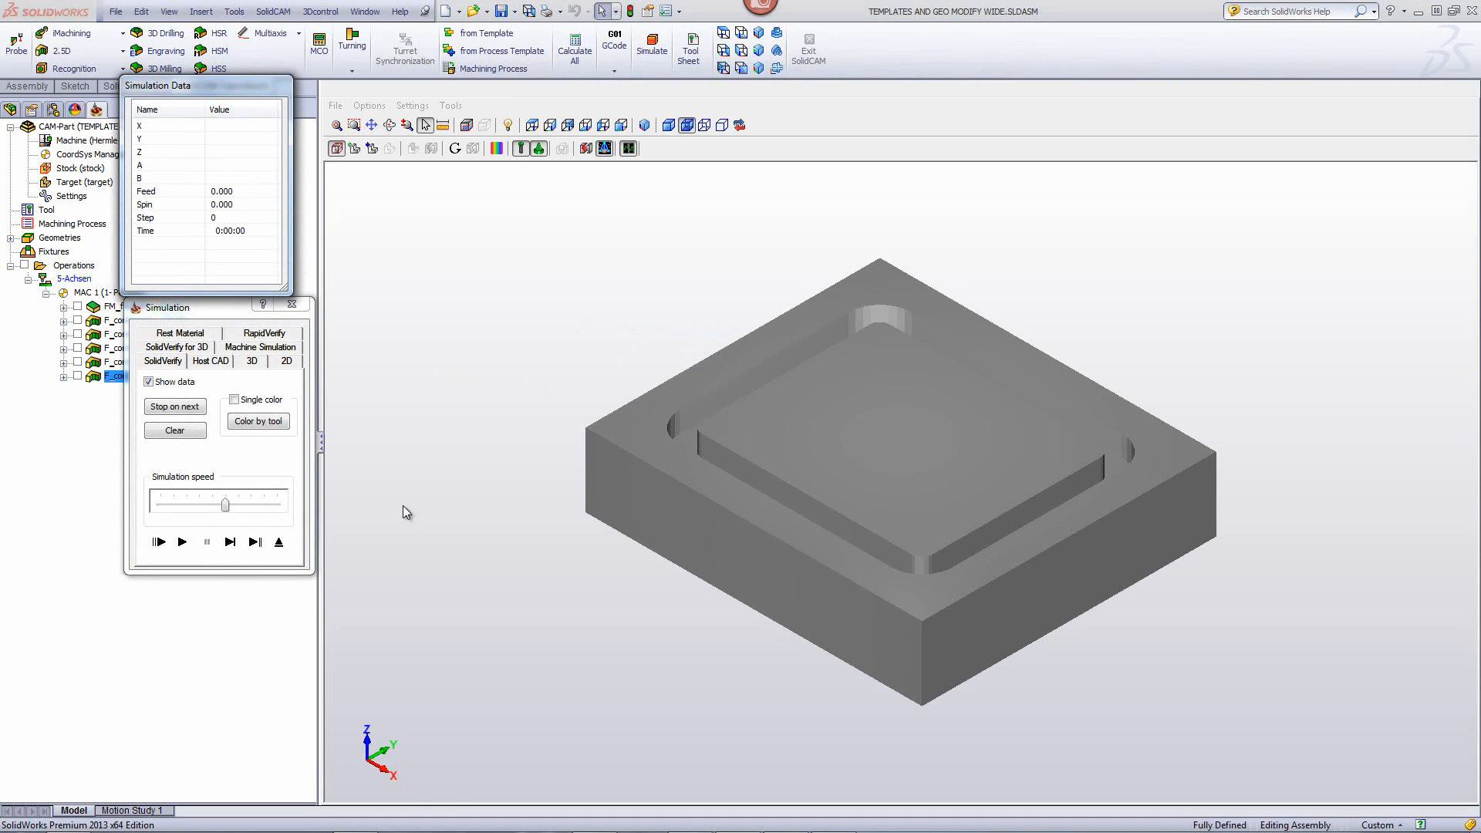
left_click(230, 542)
left_click(230, 542)
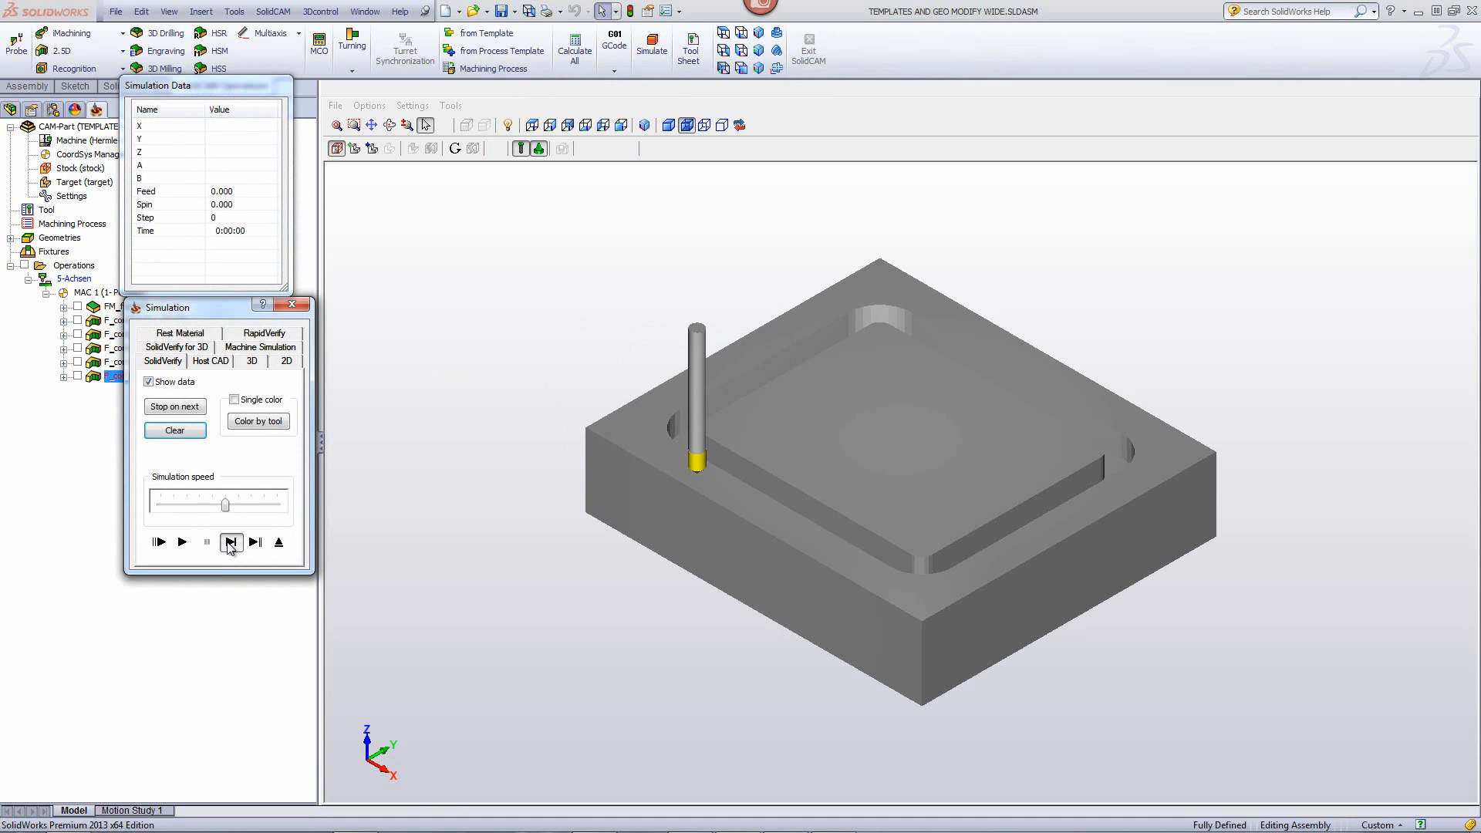
left_click(230, 542)
left_click(230, 541)
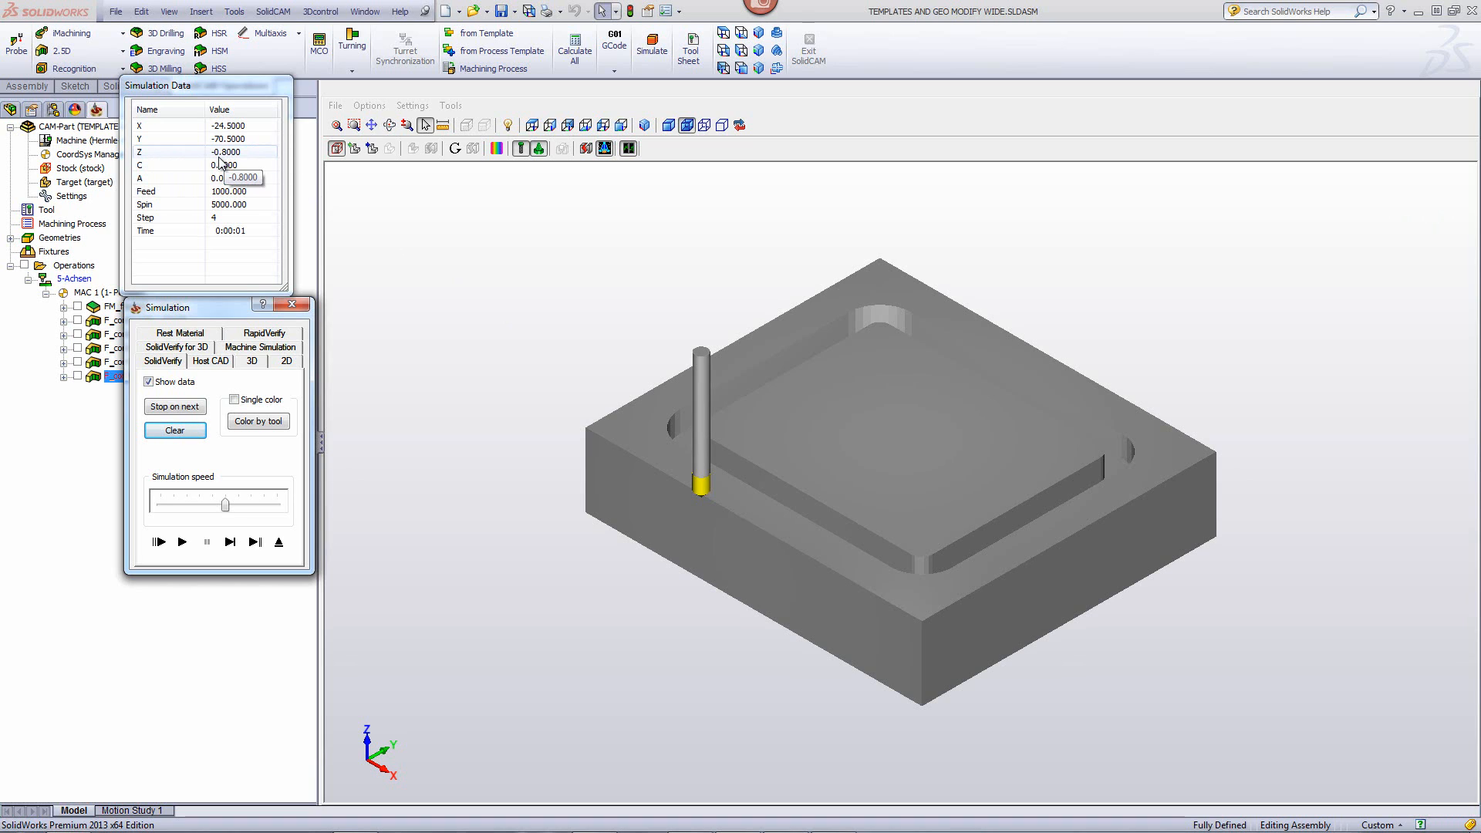
Step: Examine the chamfer tool tip against the stock's top edge in a side view
left_click(568, 125)
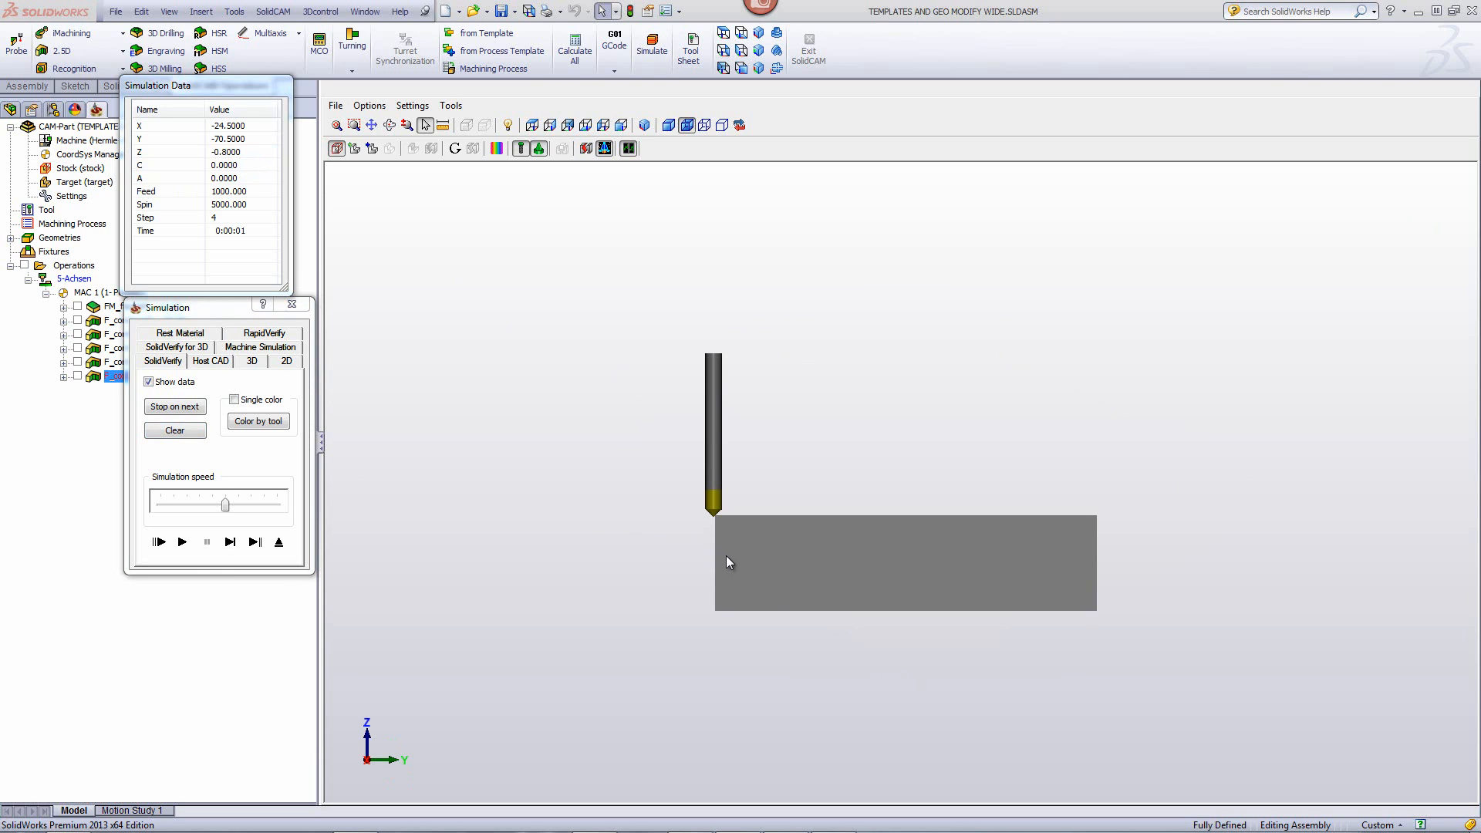
scroll(726, 556, "up", 8)
scroll(467, 561, "down", 4)
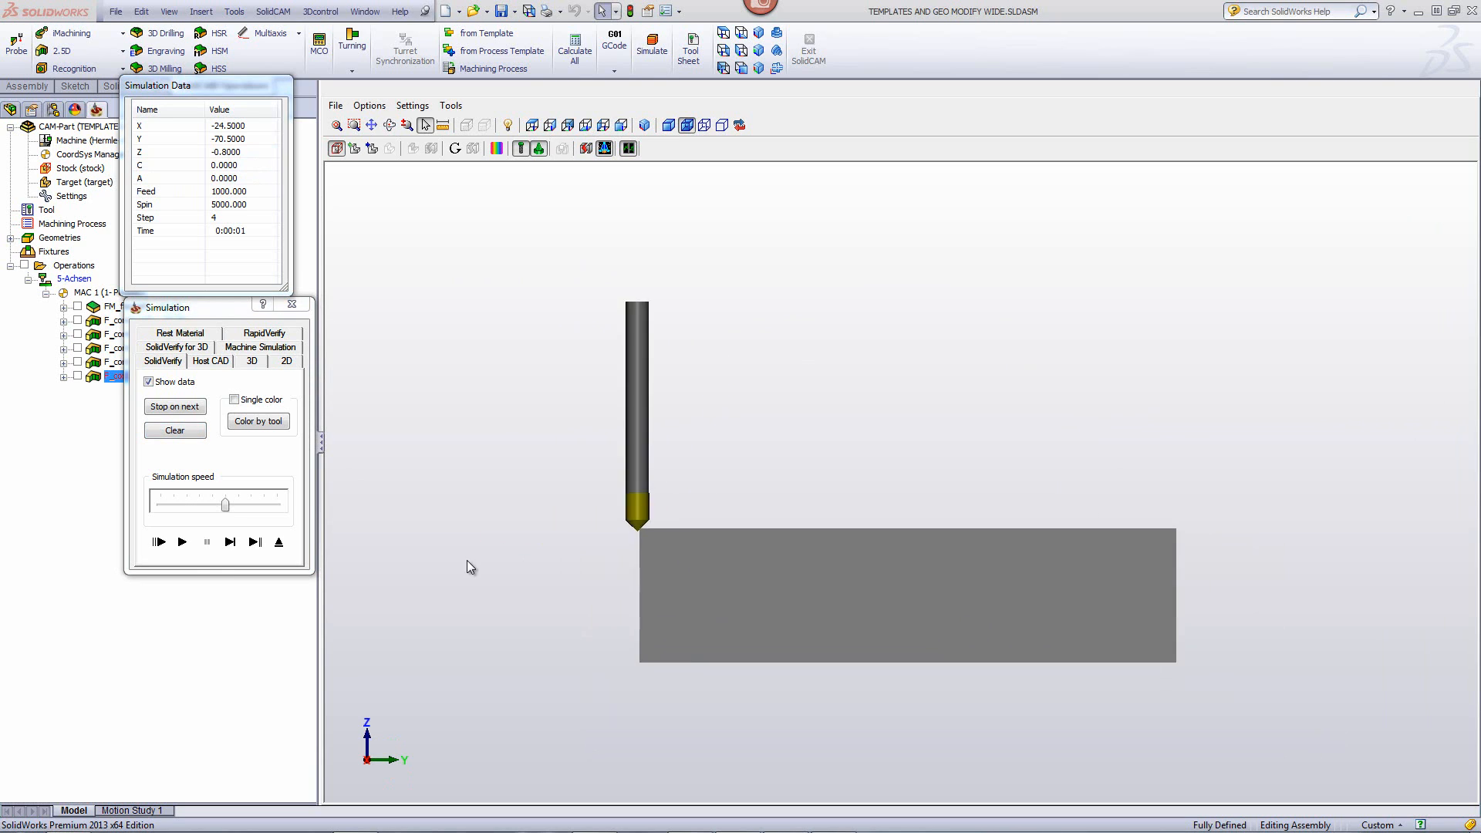
scroll(468, 563, "down", 2)
scroll(583, 548, "up", 1)
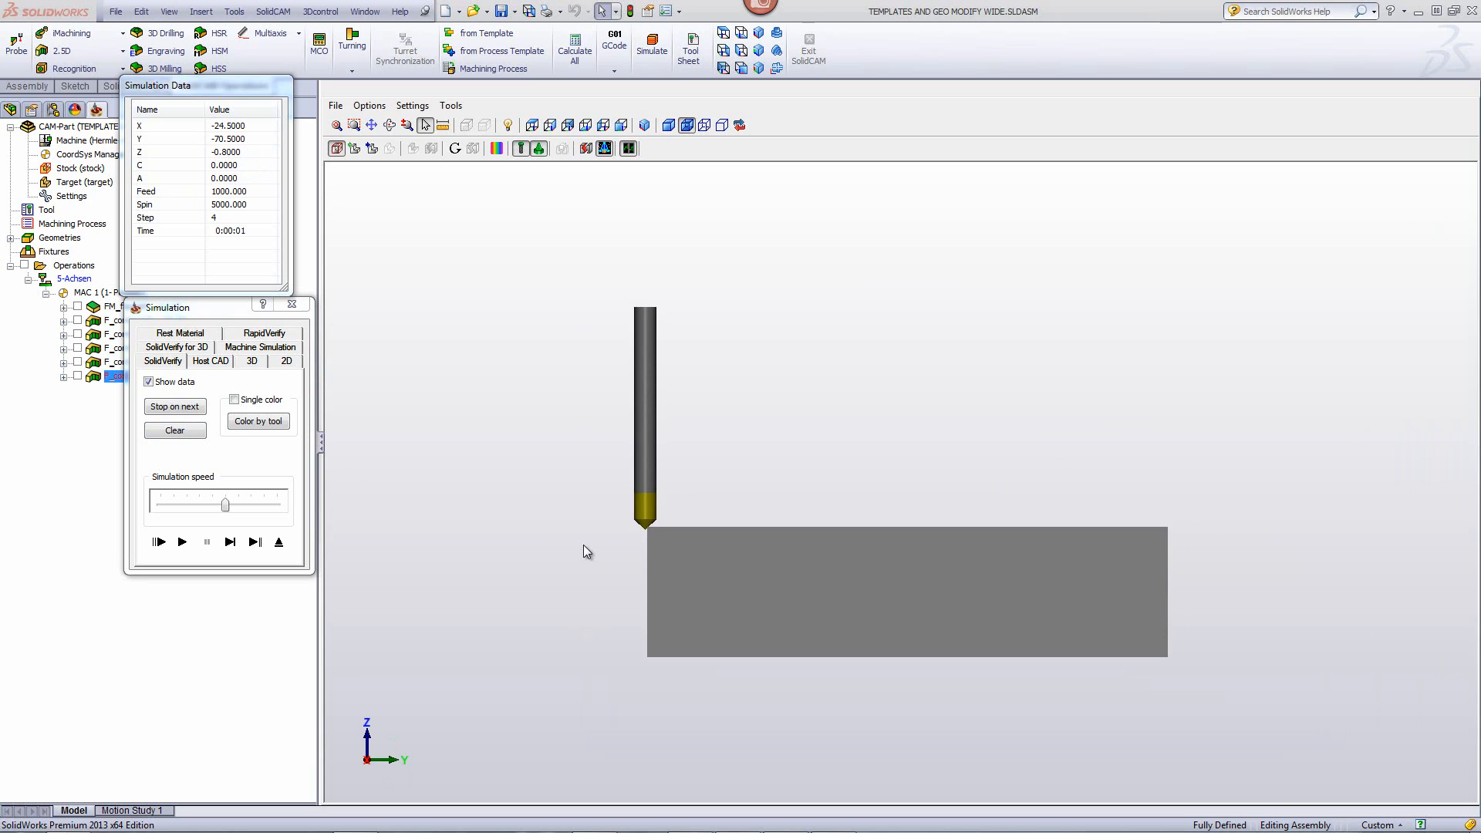
scroll(584, 546, "up", 5)
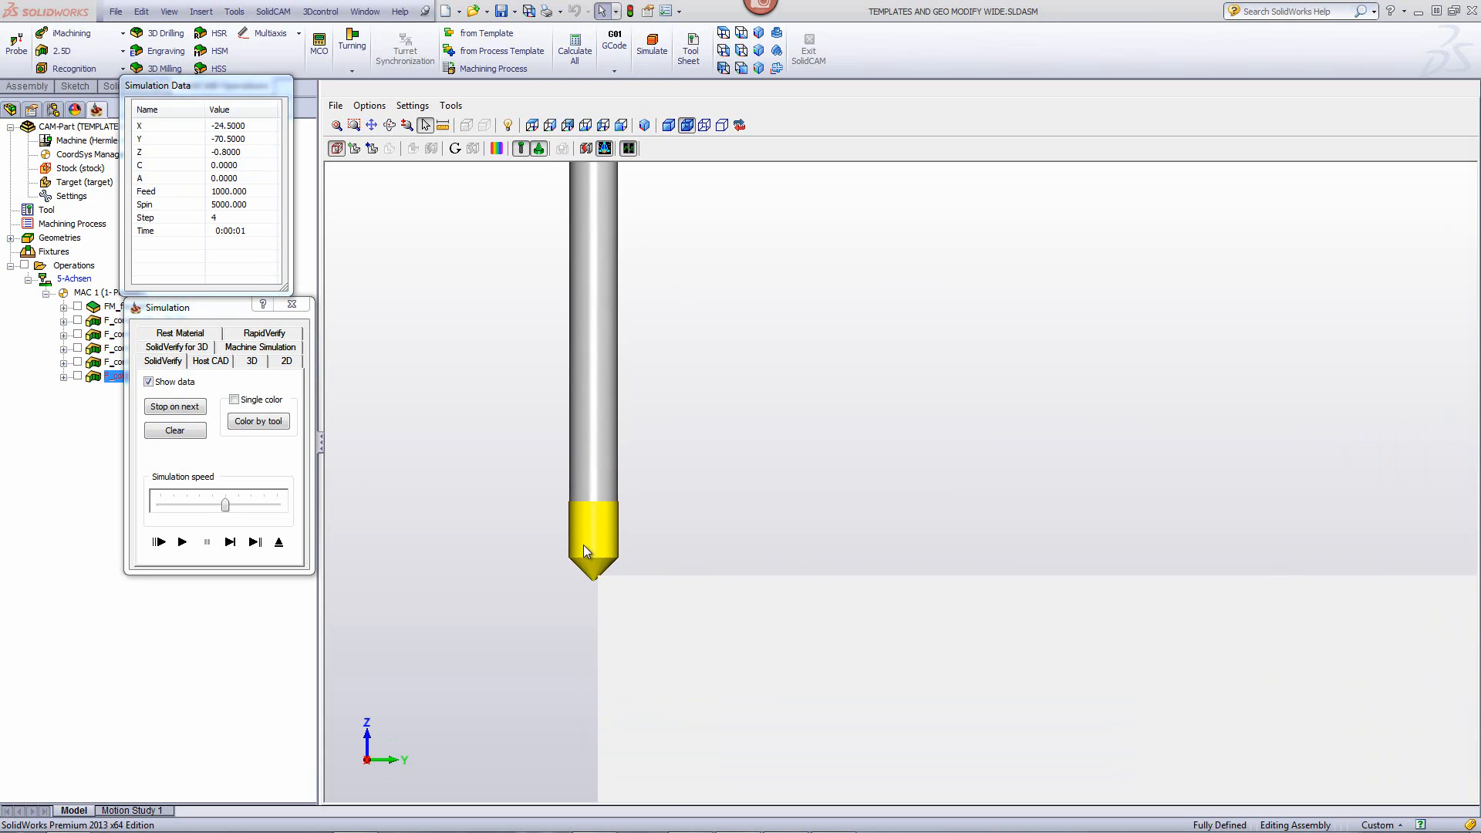
scroll(584, 548, "up", 1)
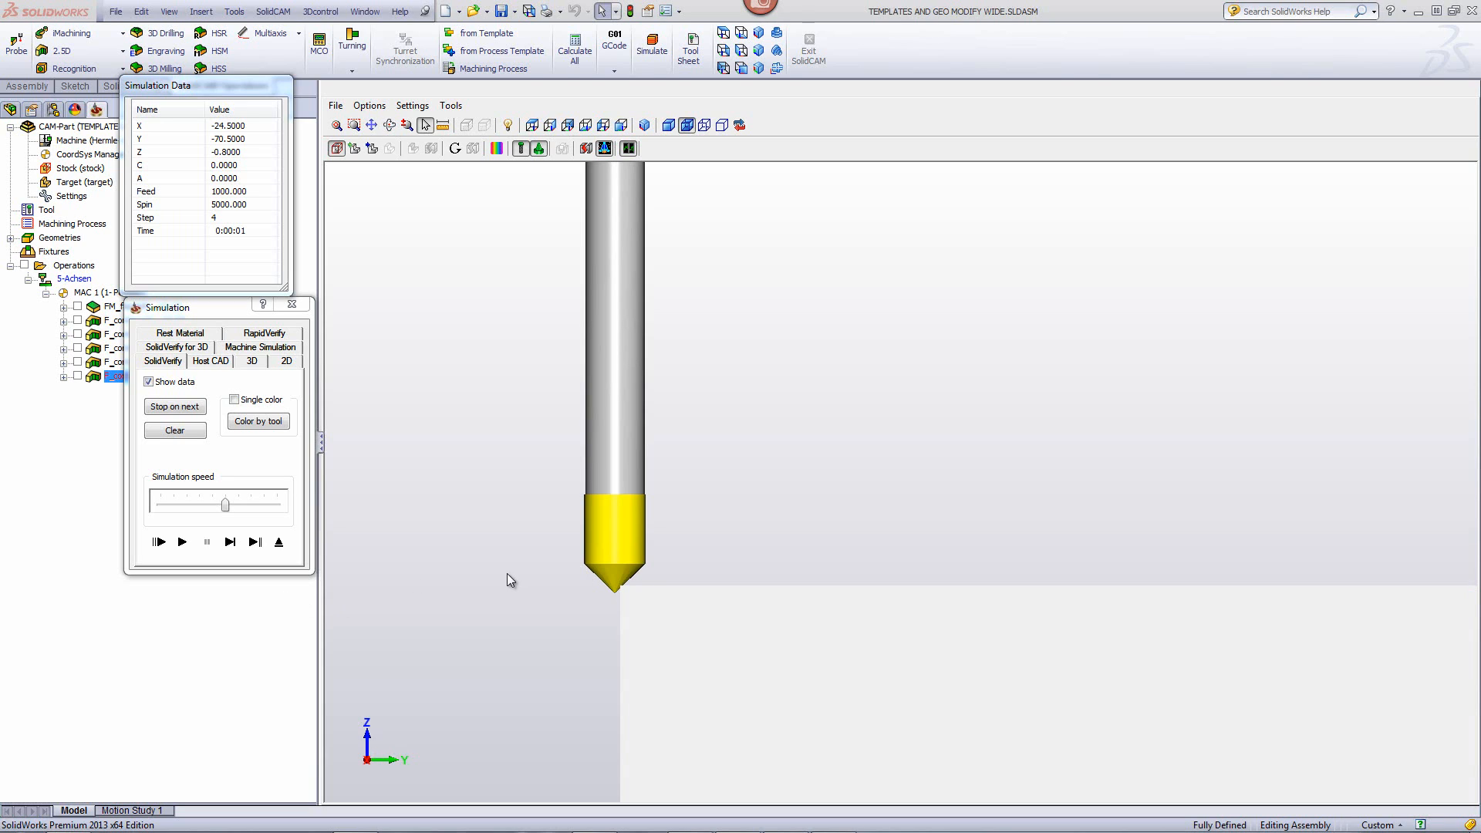
Step: Run the rest of the simulation, examine the chamfered outlines around the notches and pocket, and exit the simulation
left_click(183, 542)
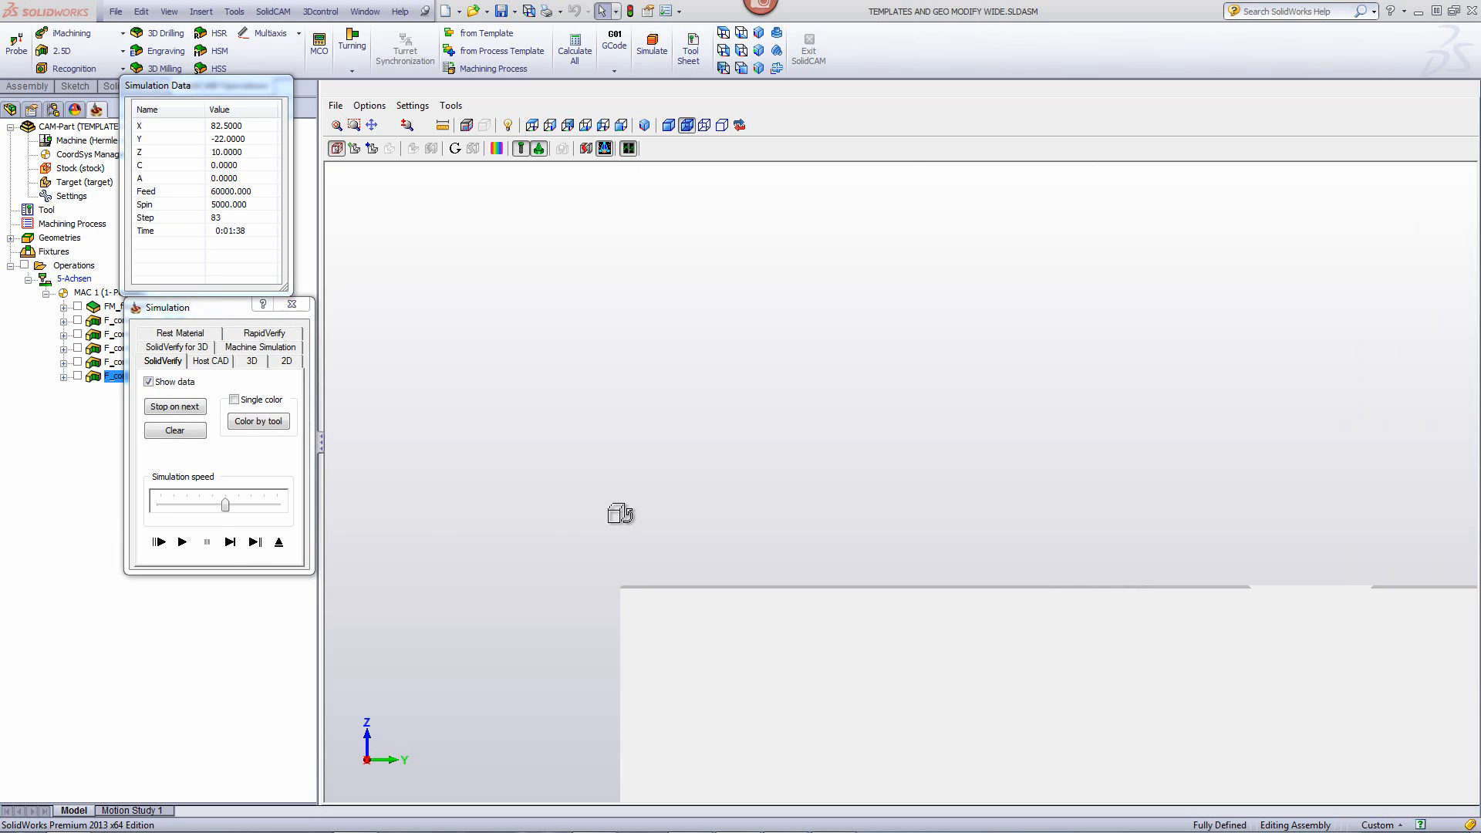
scroll(623, 519, "down", 3)
middle_click_drag(685, 540, 717, 565)
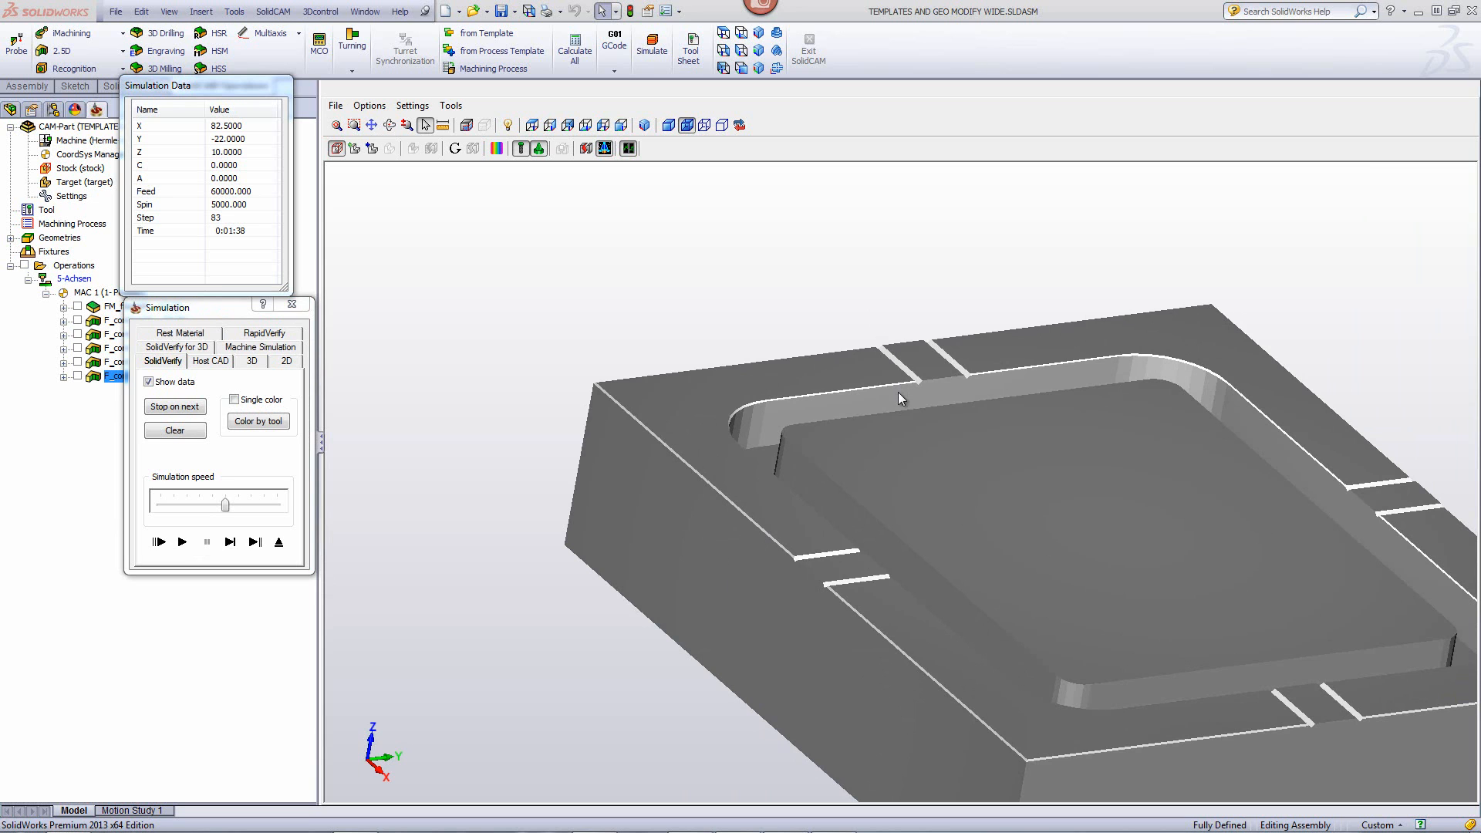
middle_click_drag(893, 391, 869, 409)
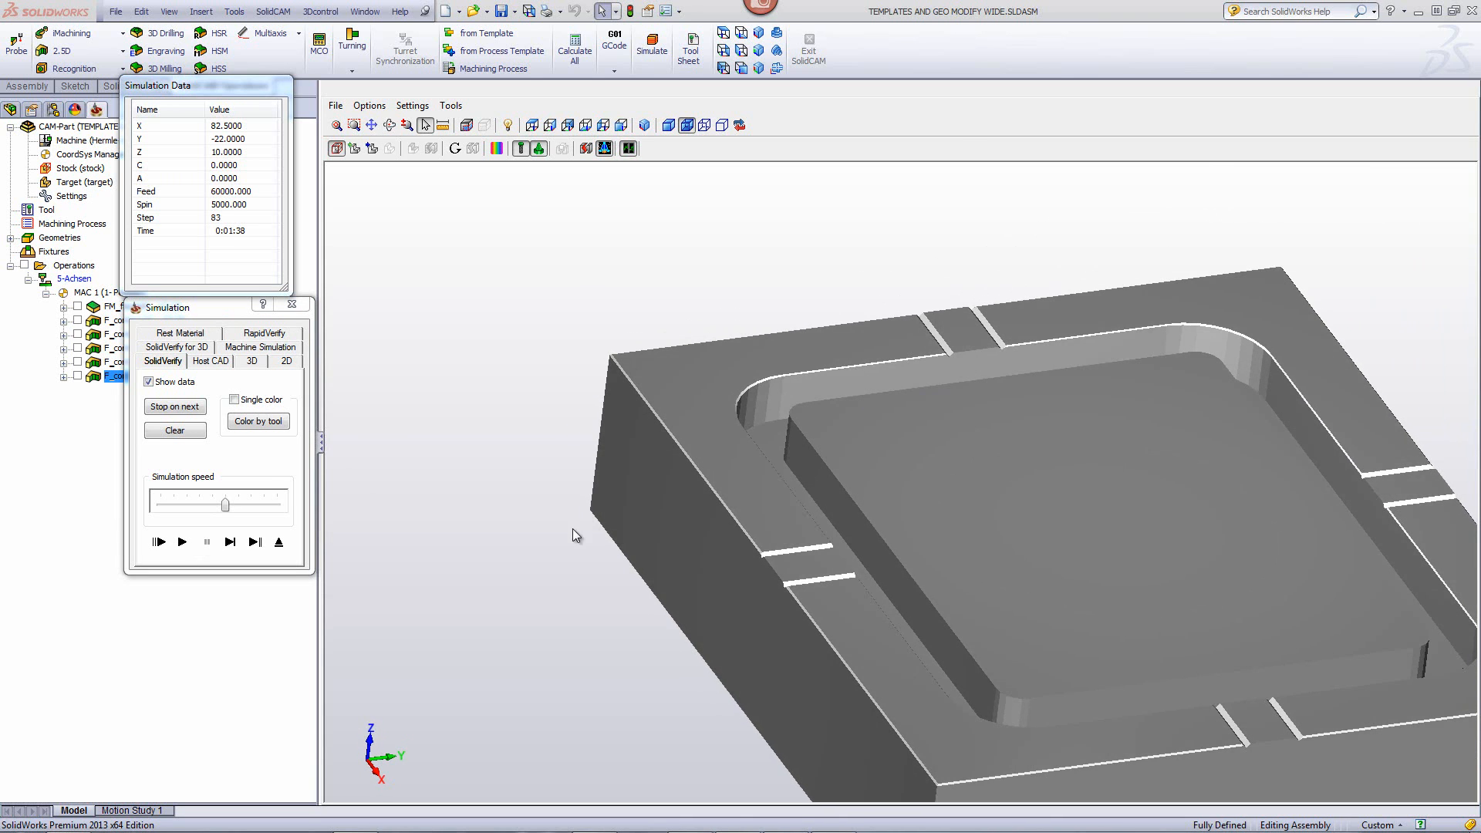
left_click(281, 544)
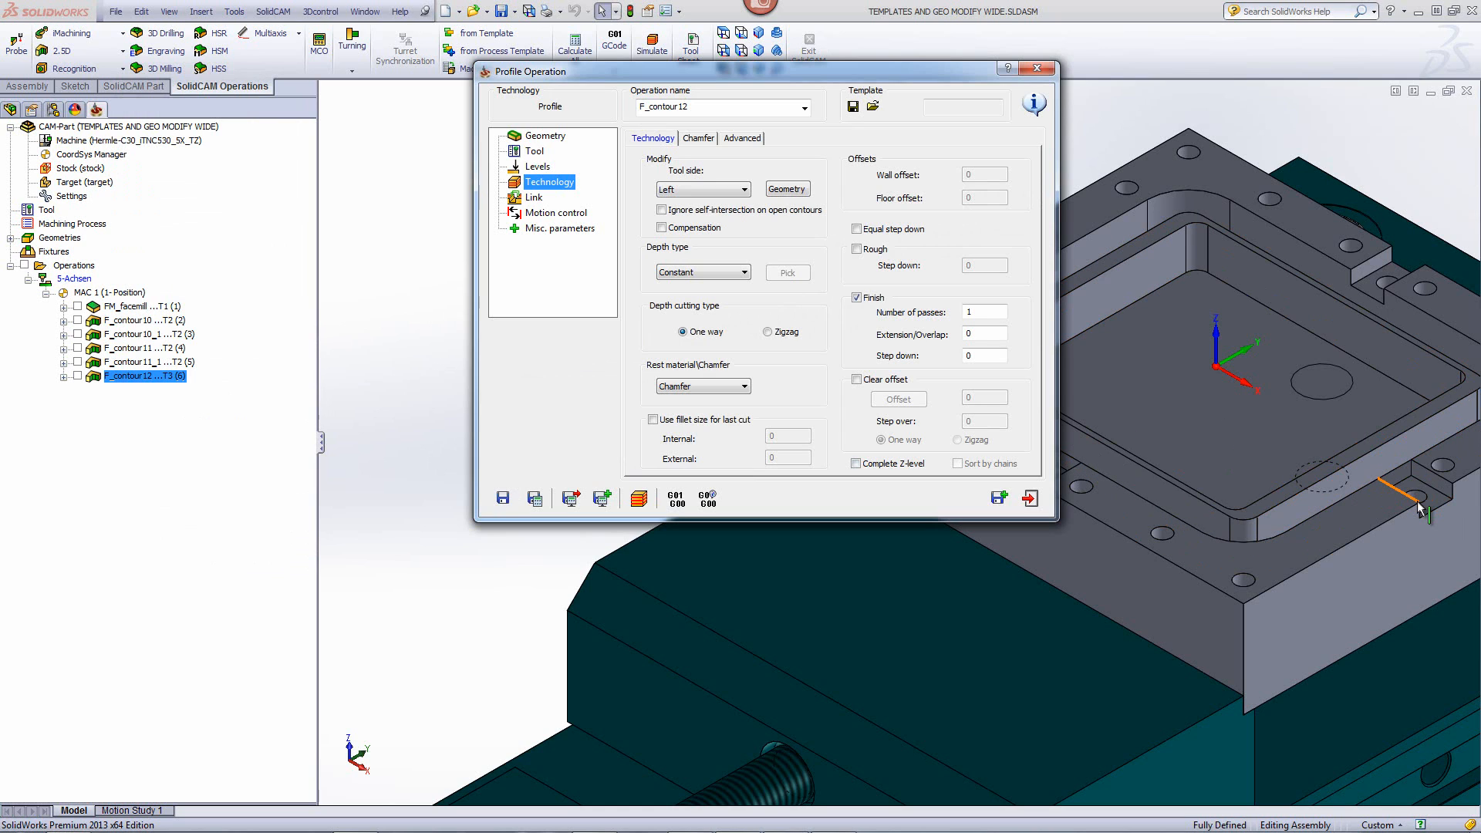
Step: Save and copy the chamfer operation F_contour12, and start defining a new geometry for the copy
left_click(1029, 499)
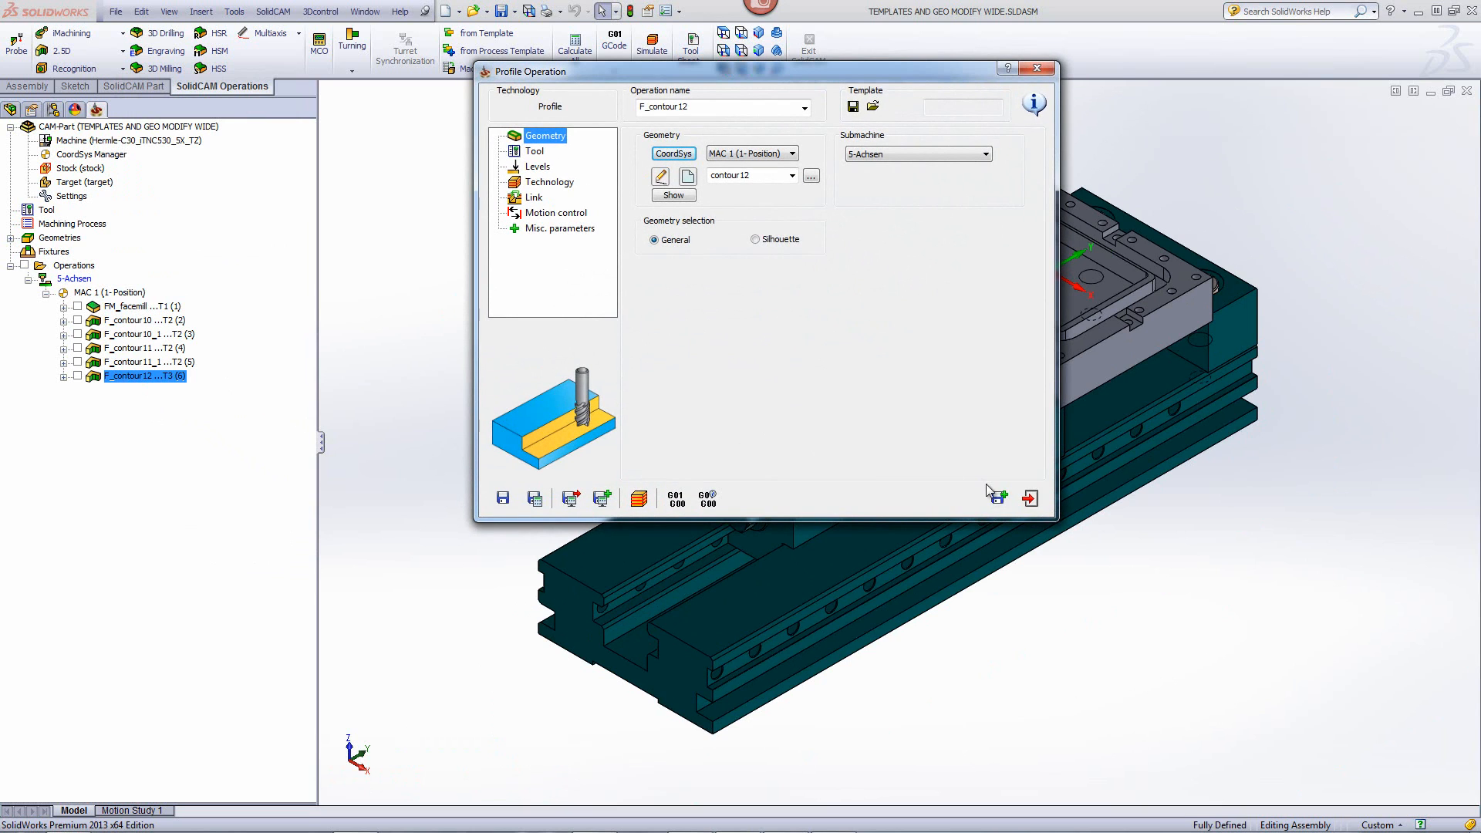
left_click(998, 497)
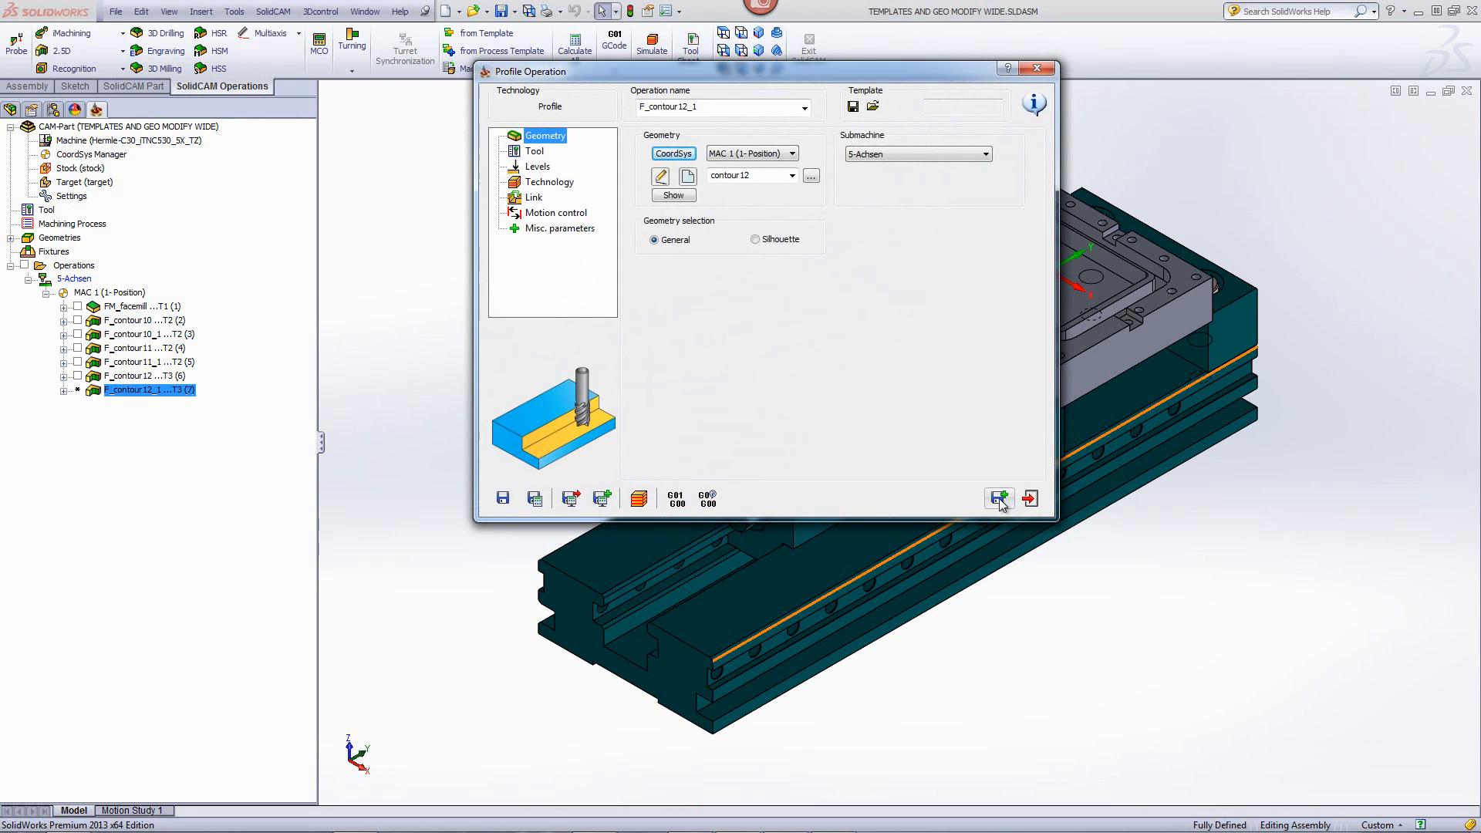
left_click(689, 179)
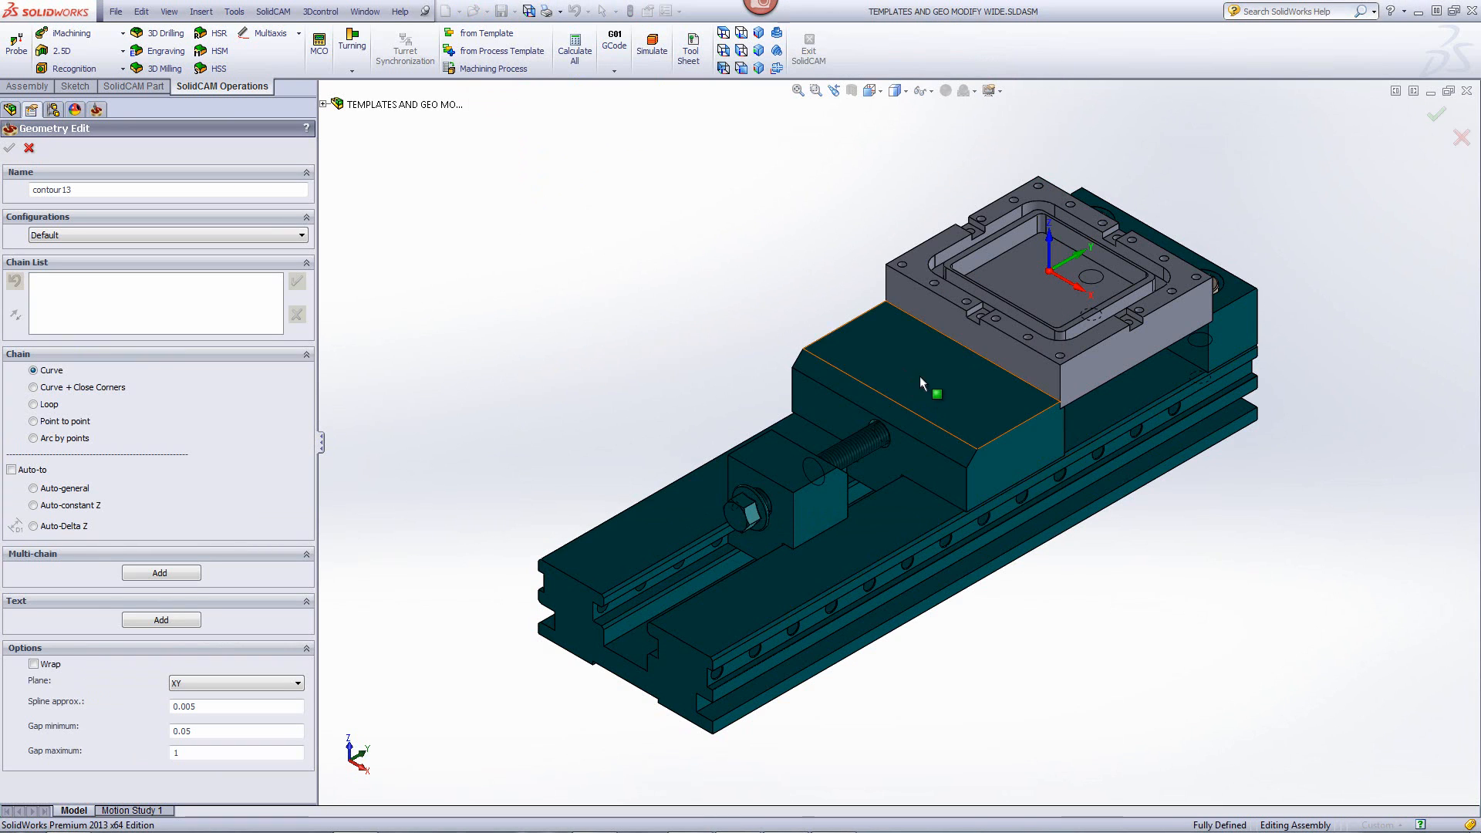
Step: Define the geometry from two separate curve chains: the outer and inner floor edges of the front notch, and accept it
scroll(921, 383, "down", 3)
scroll(712, 224, "down", 2)
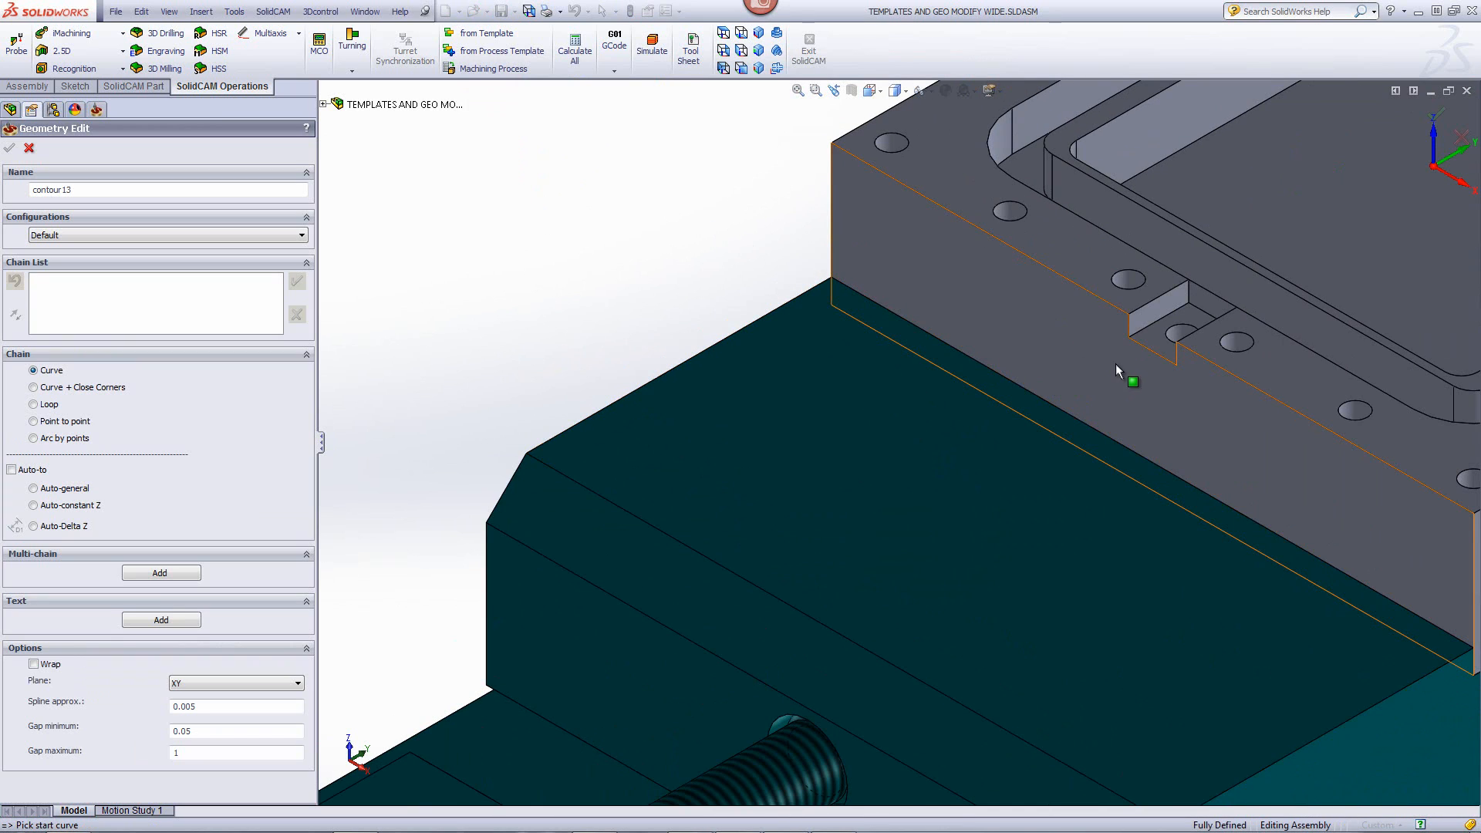
left_click(1163, 359)
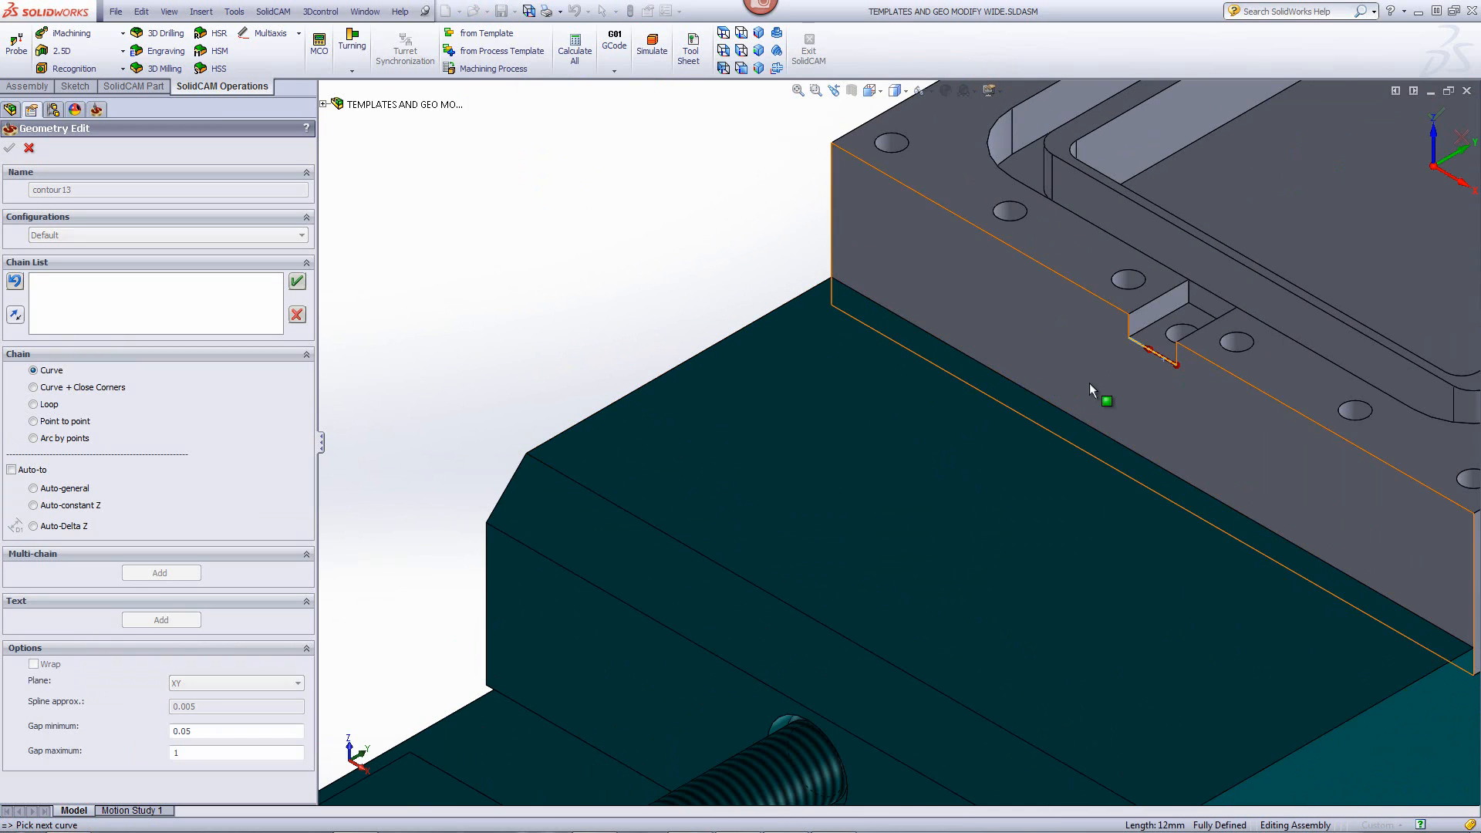
left_click(297, 283)
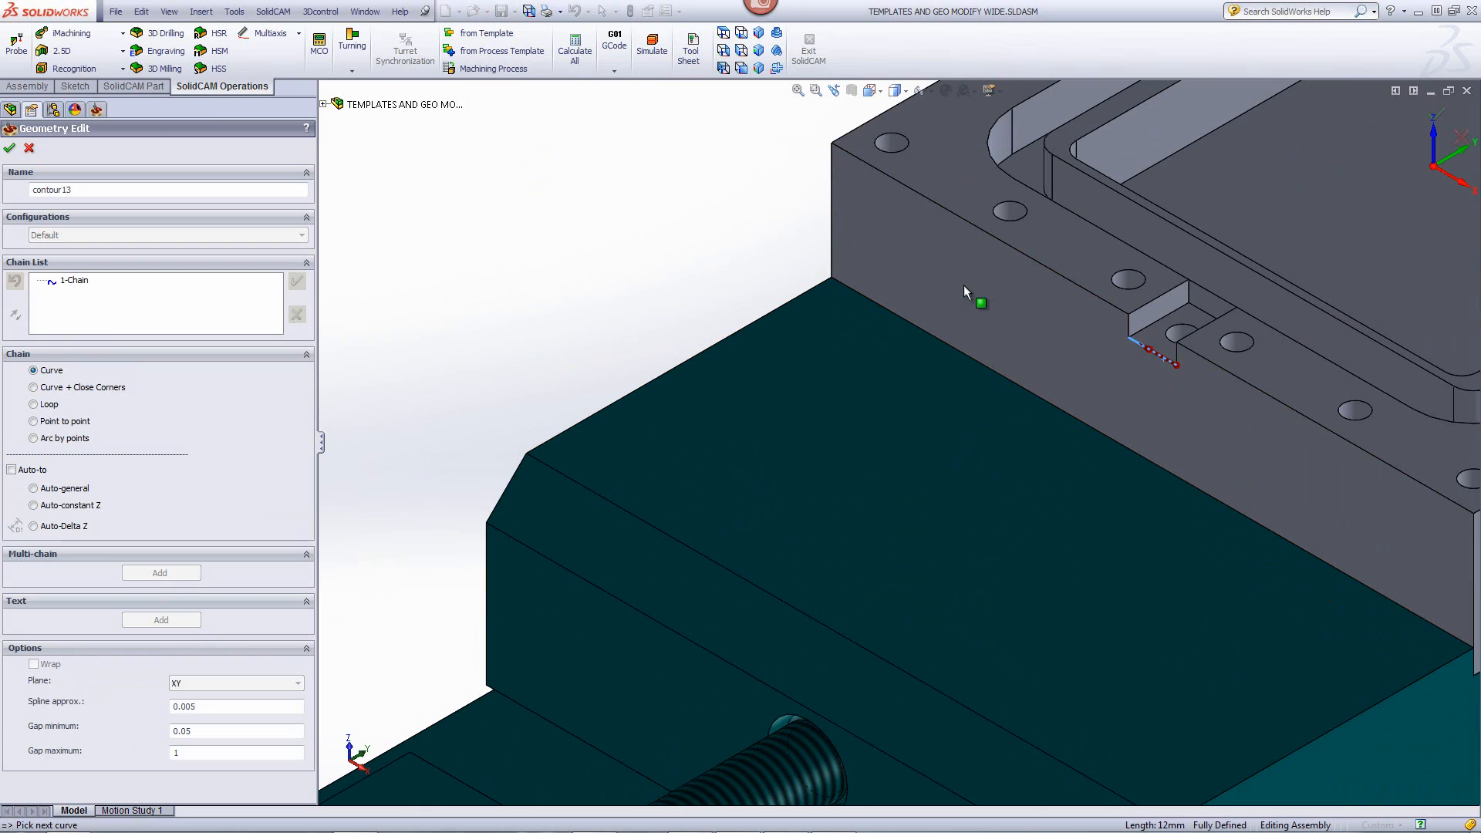
left_click(1196, 310)
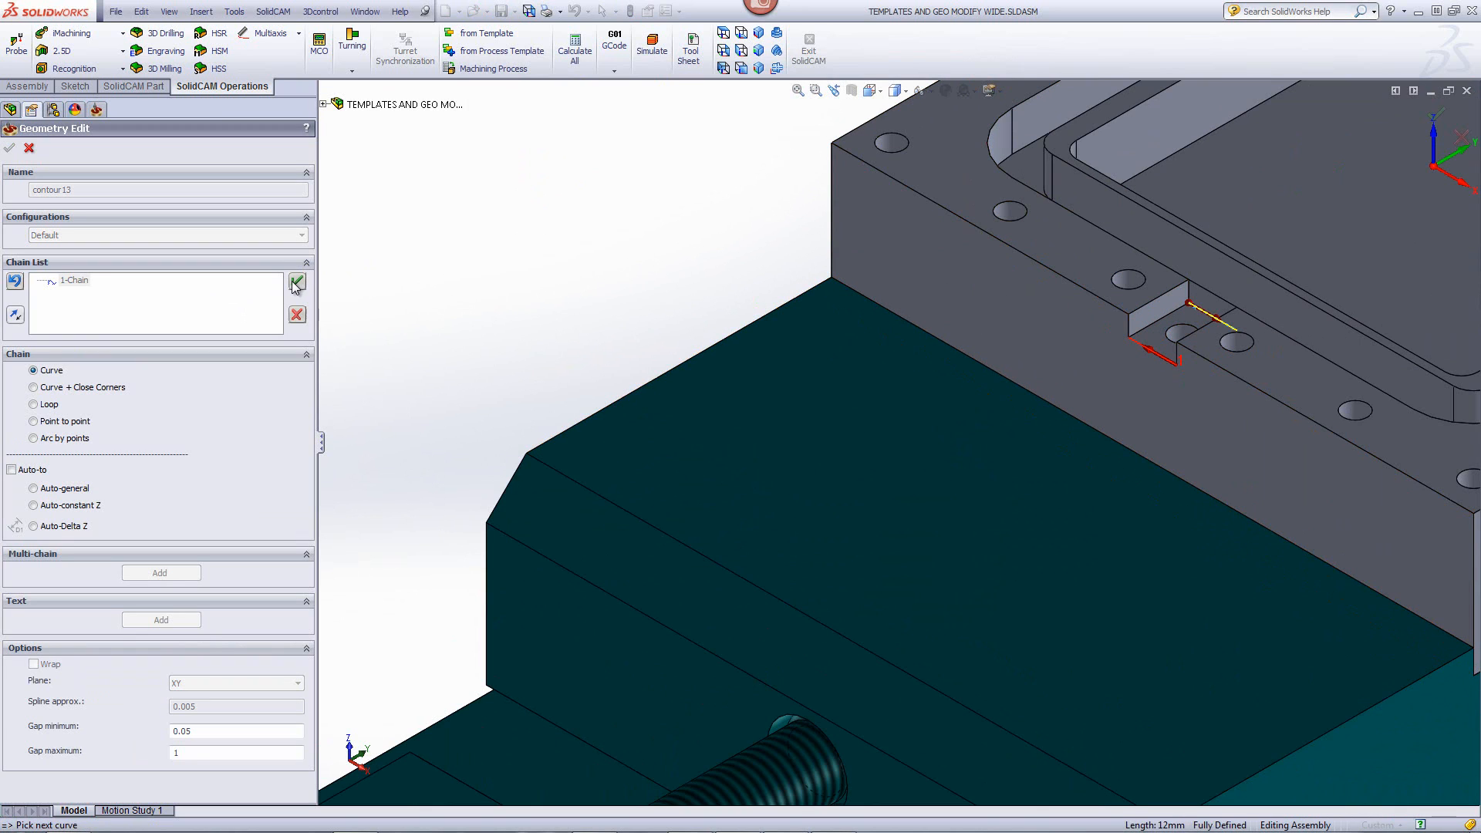
left_click(297, 282)
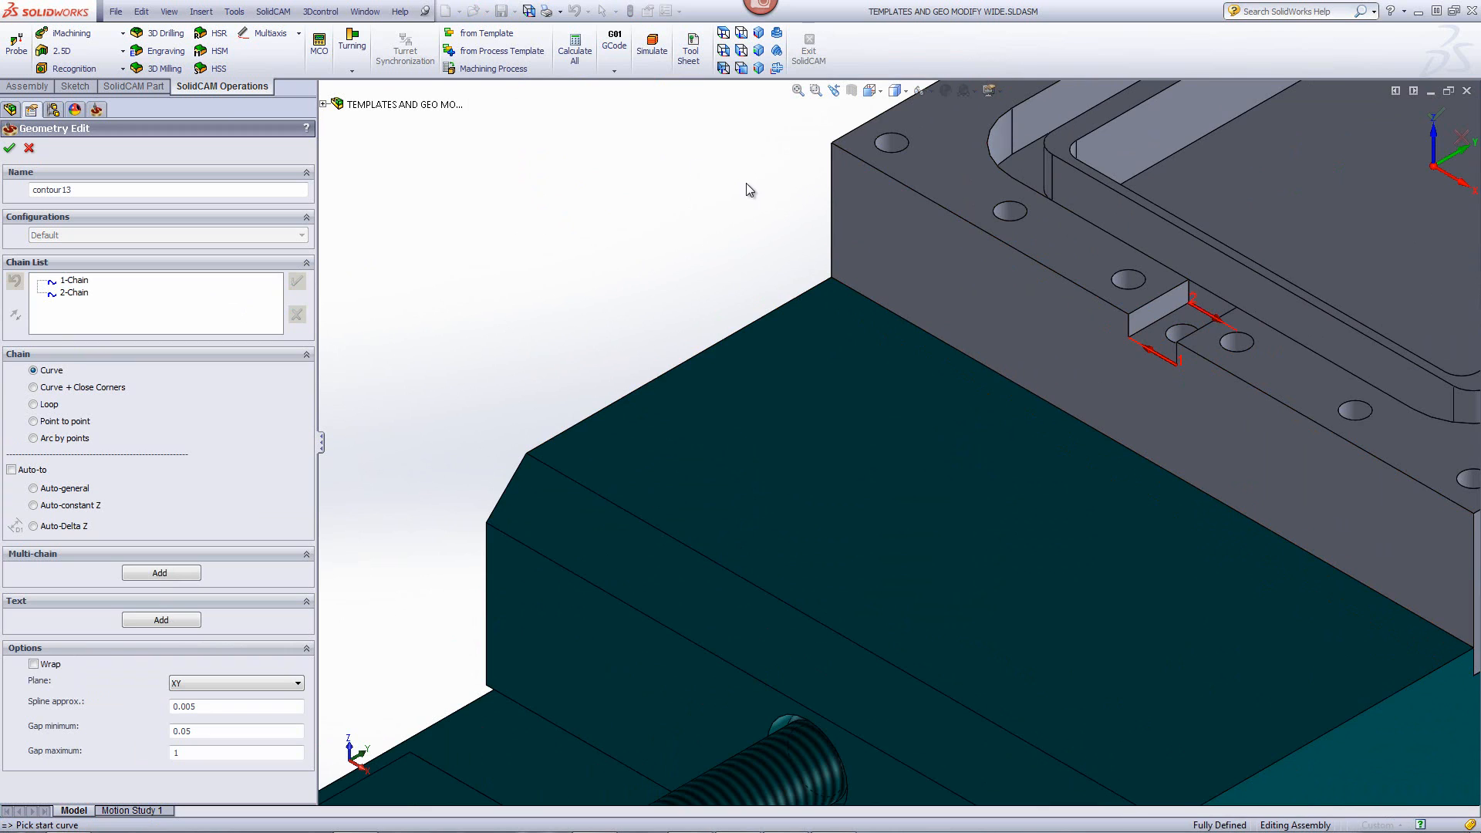
scroll(748, 185, "up", 5)
scroll(1011, 281, "down", 1)
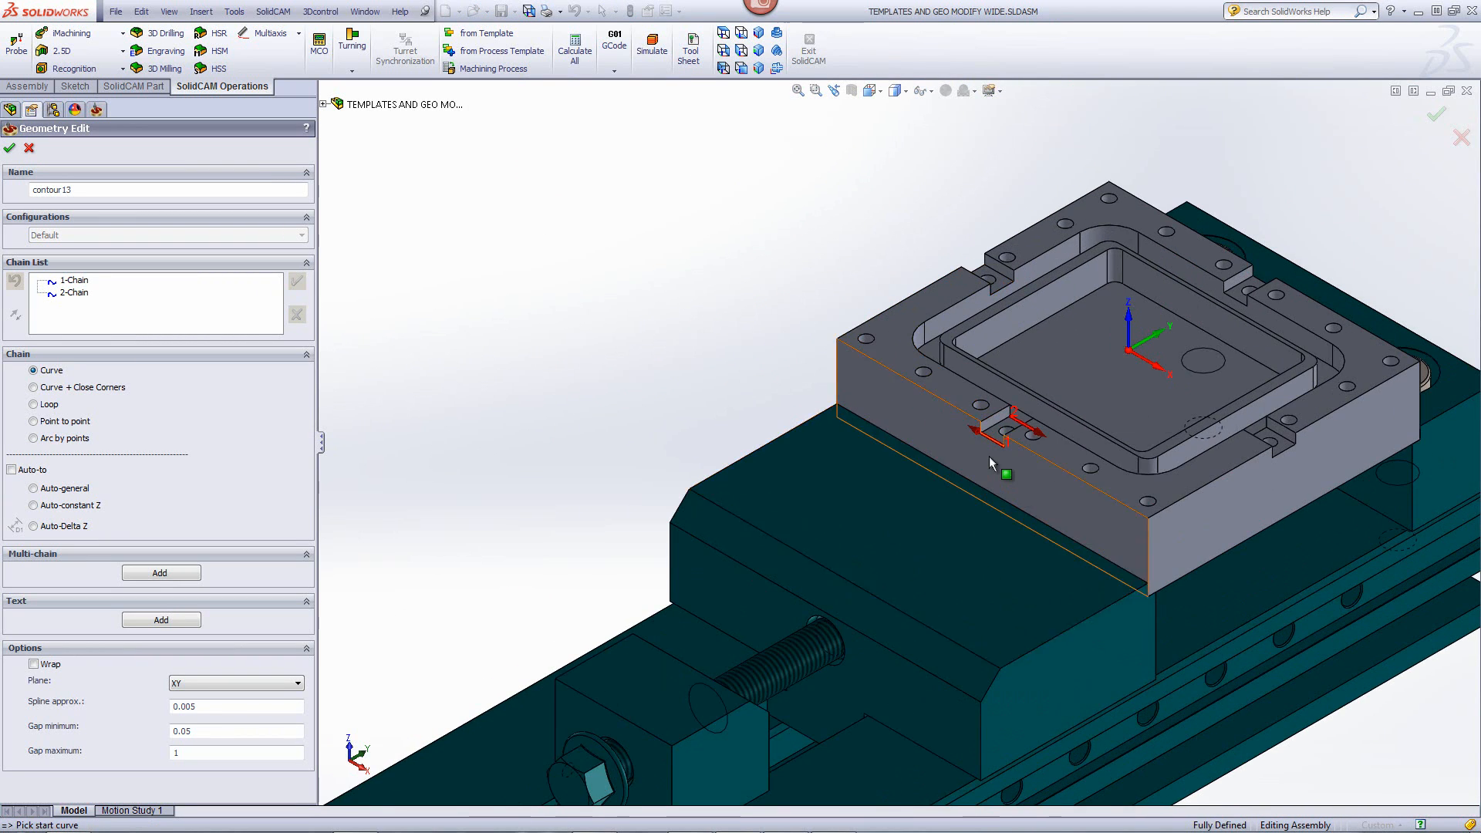
scroll(990, 458, "down", 5)
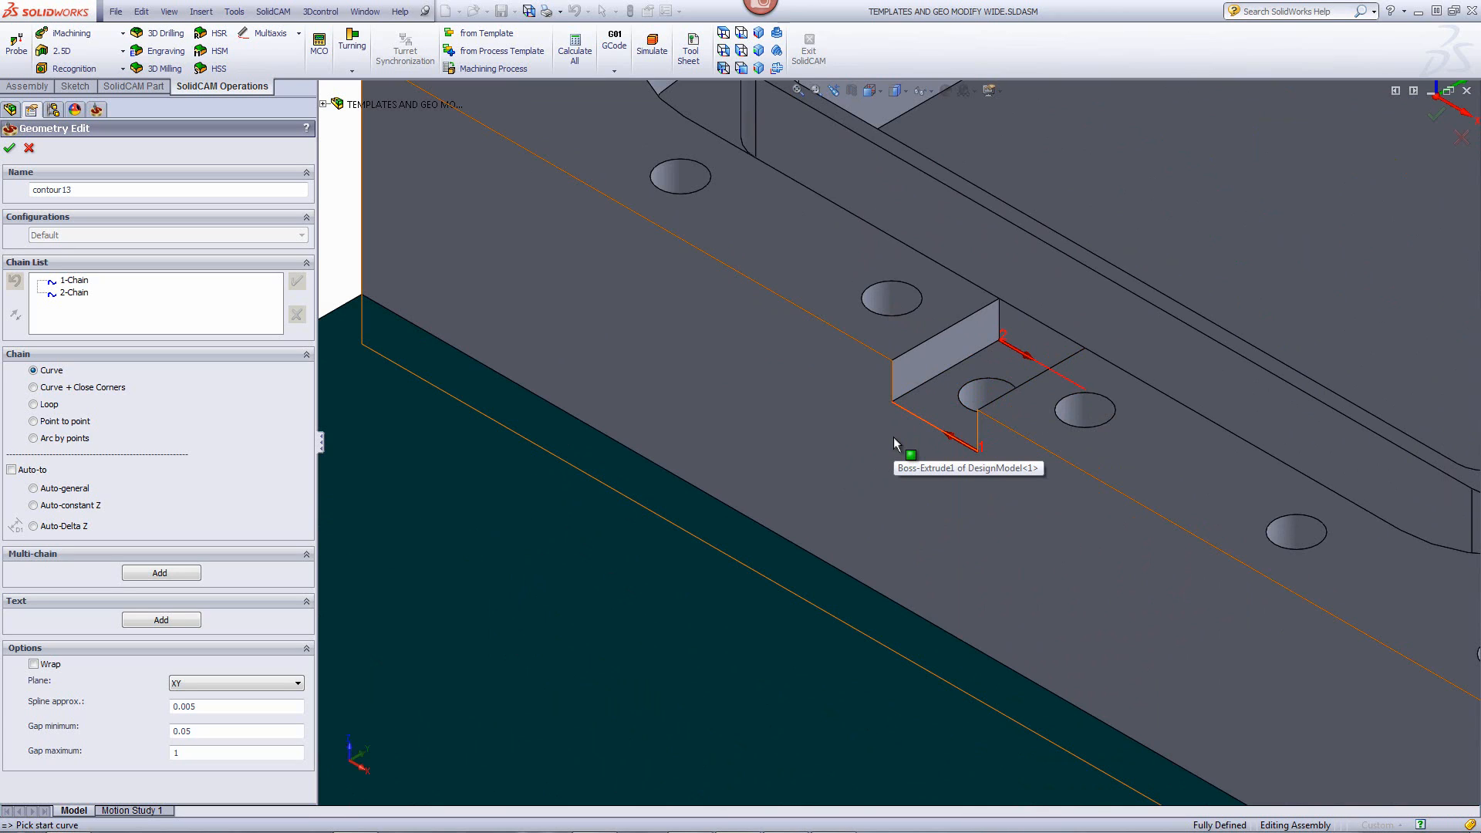
left_click(9, 148)
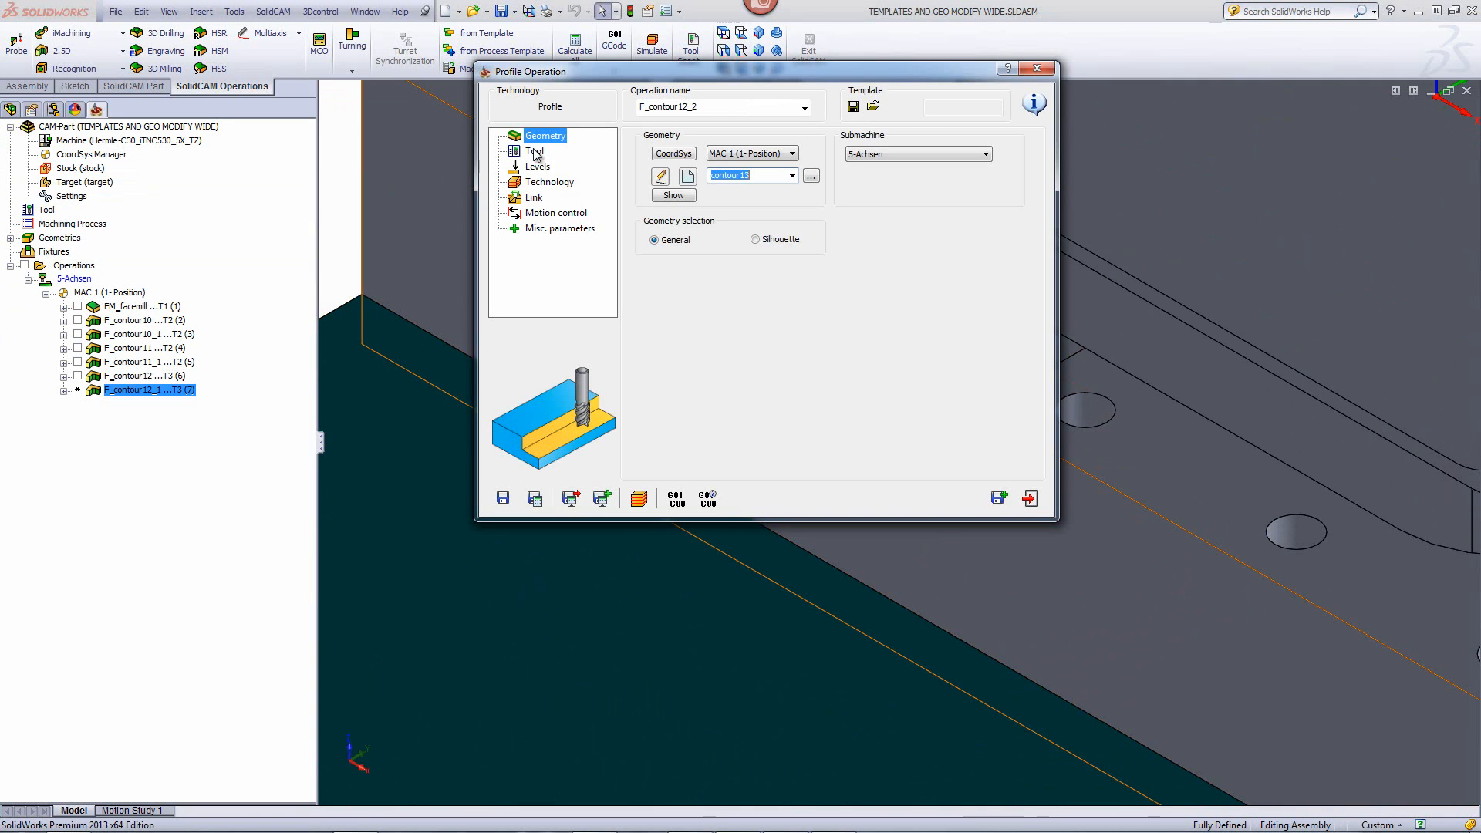
Step: Pick the notch floor as the copied operation's upper level and set the profile depth to 0.3
left_click(536, 152)
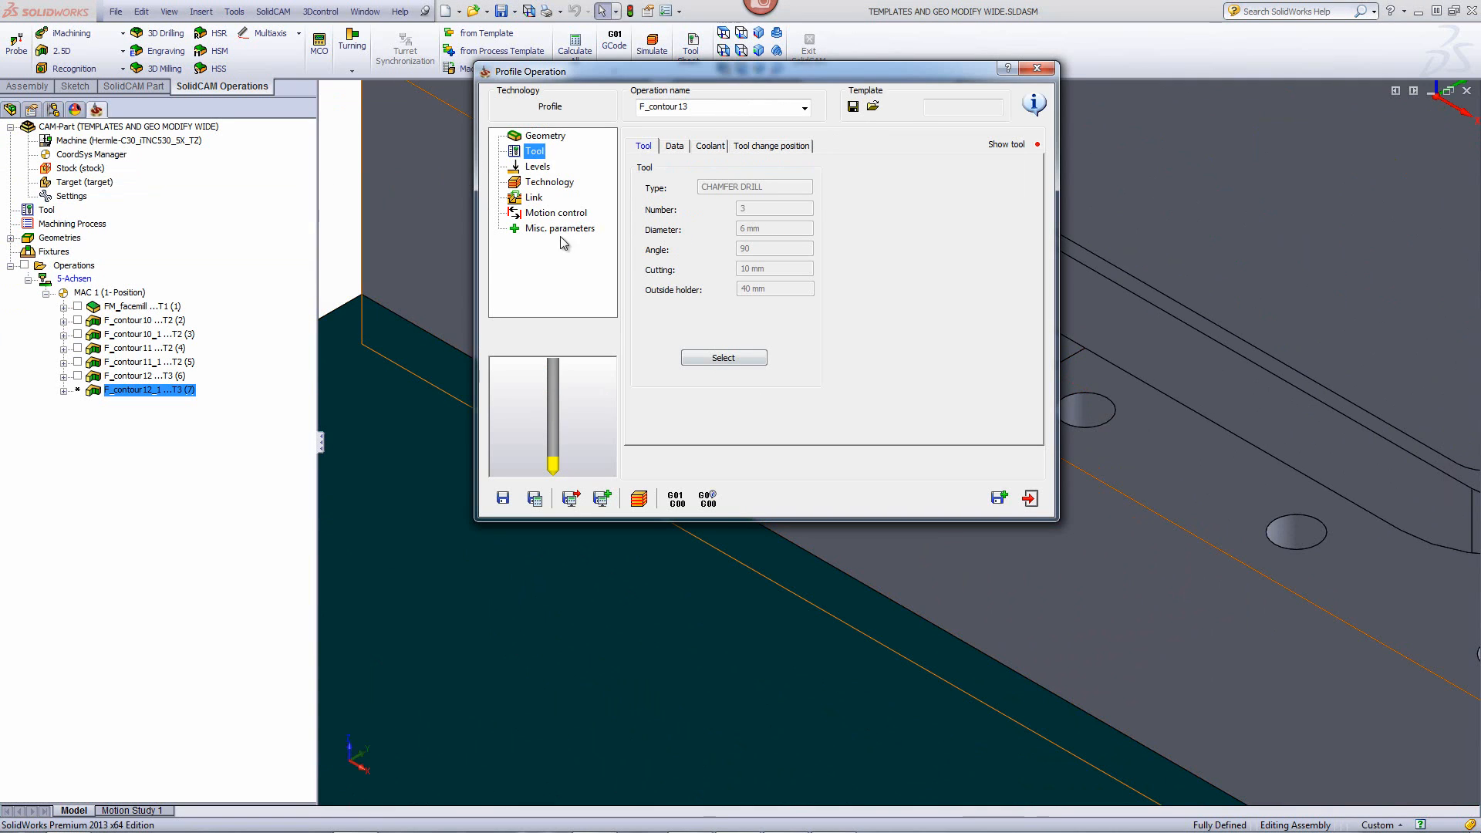
left_click(538, 168)
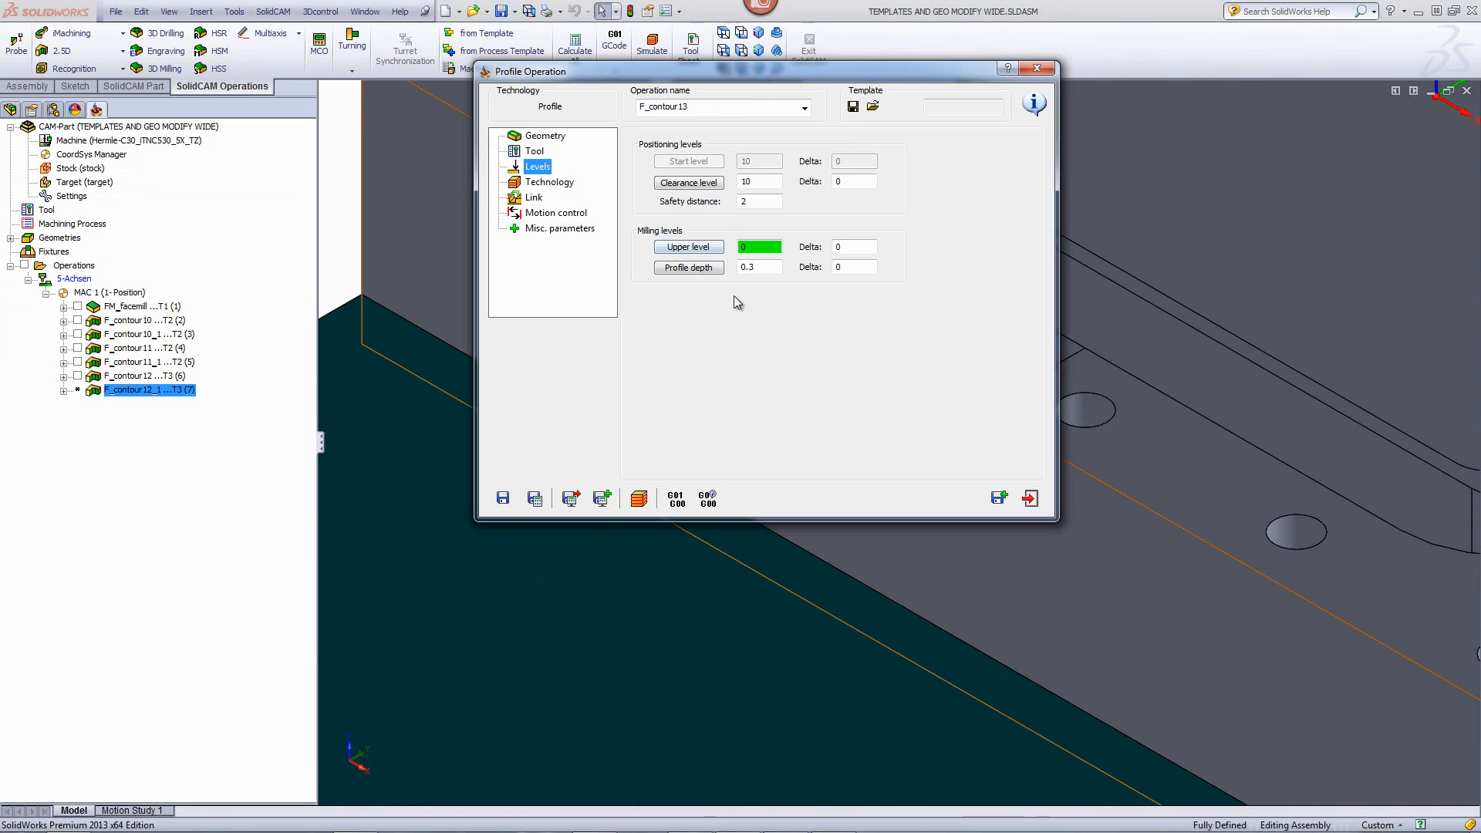
left_click(711, 248)
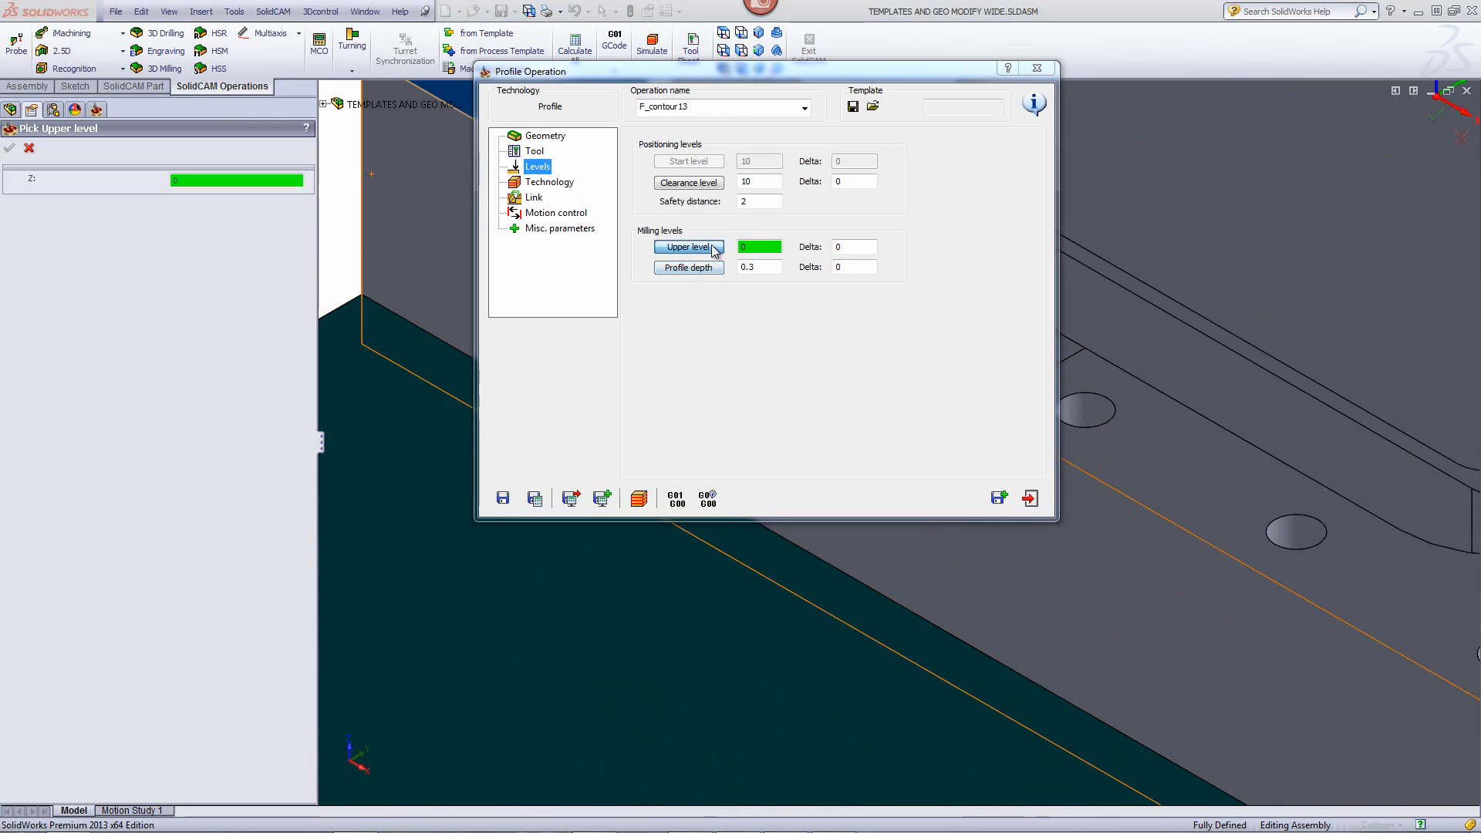
left_click(949, 414)
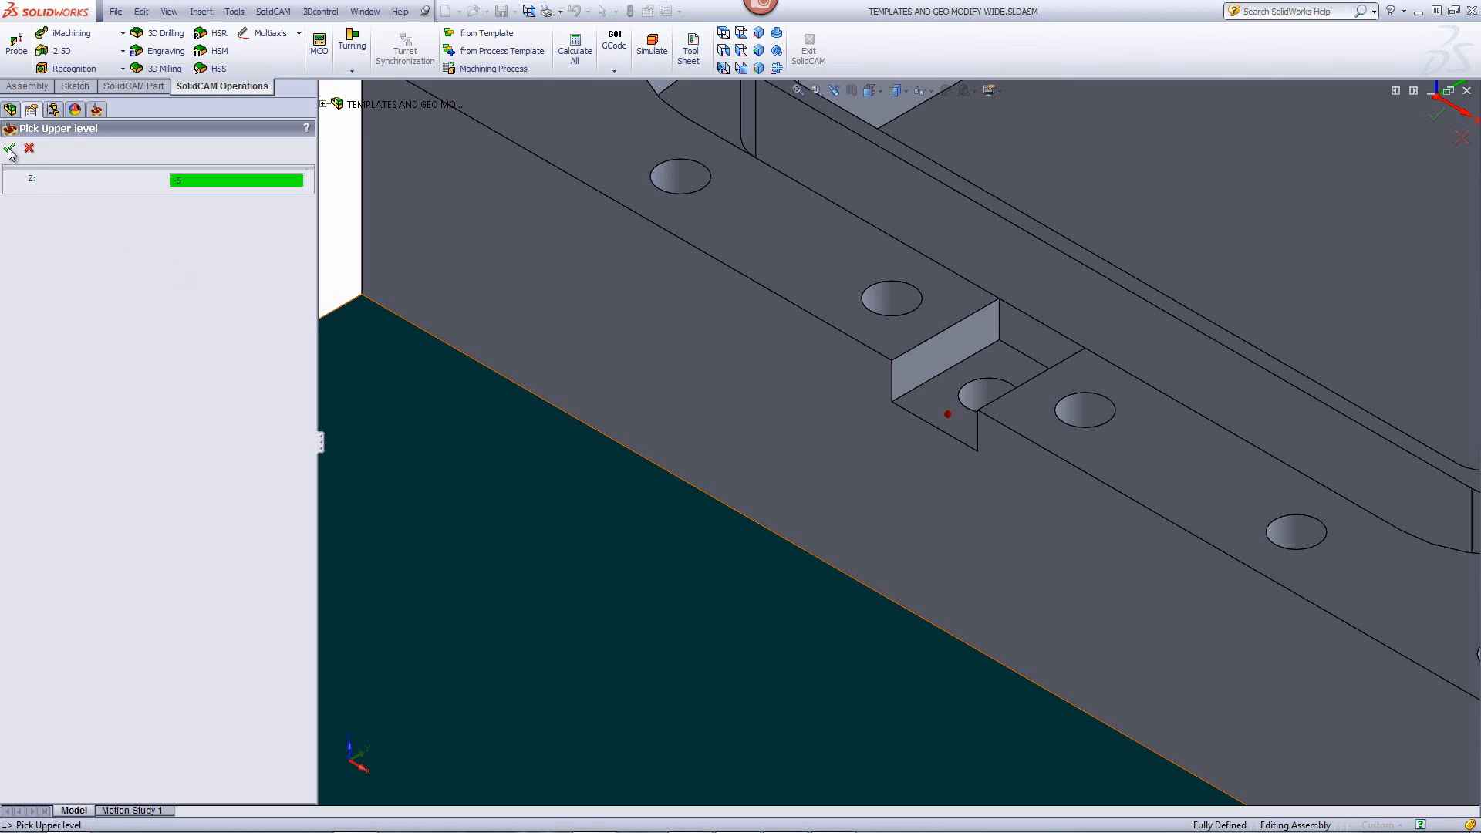
left_click(9, 147)
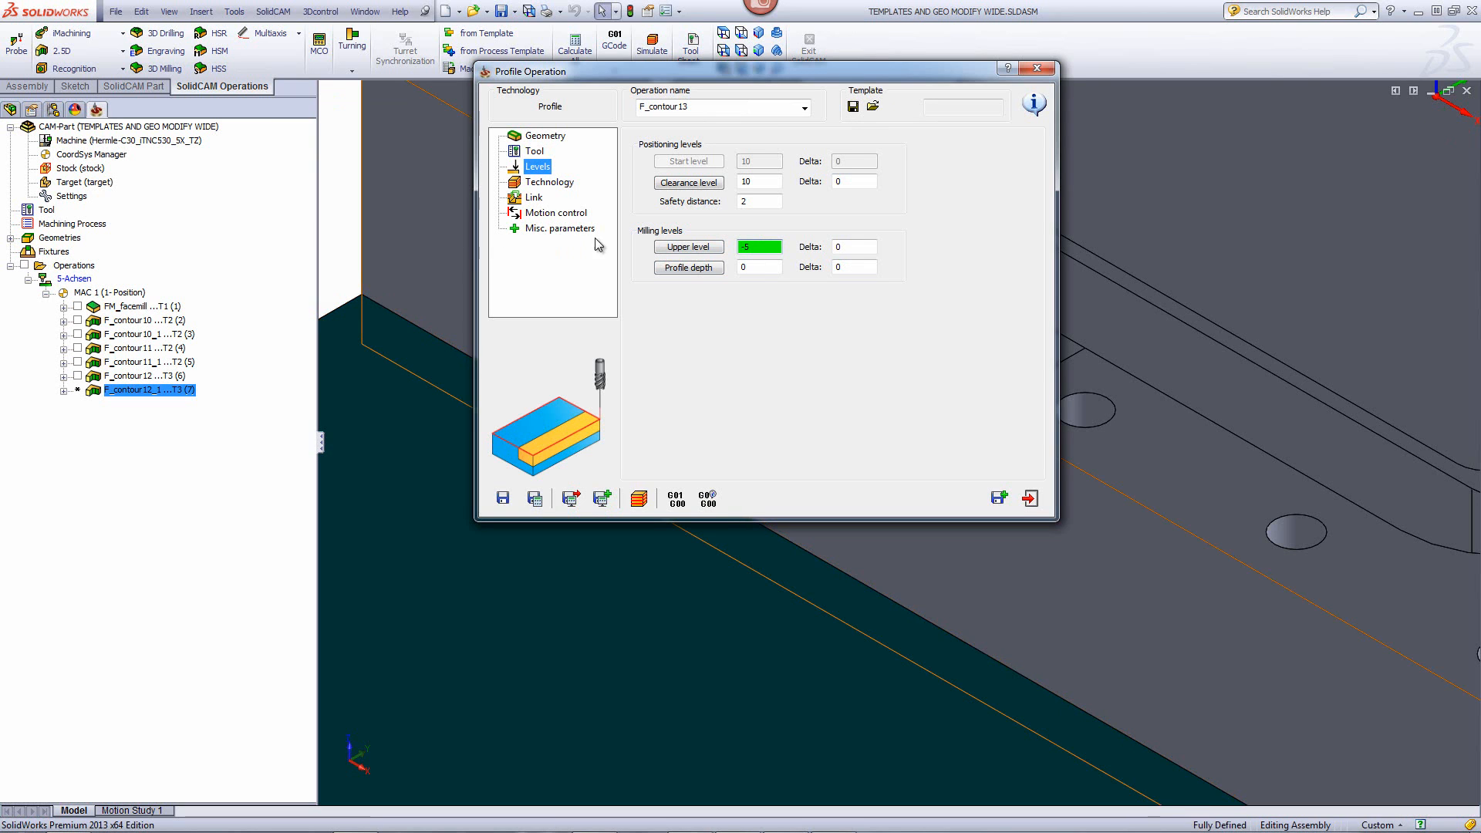
left_click(743, 267)
type(".")
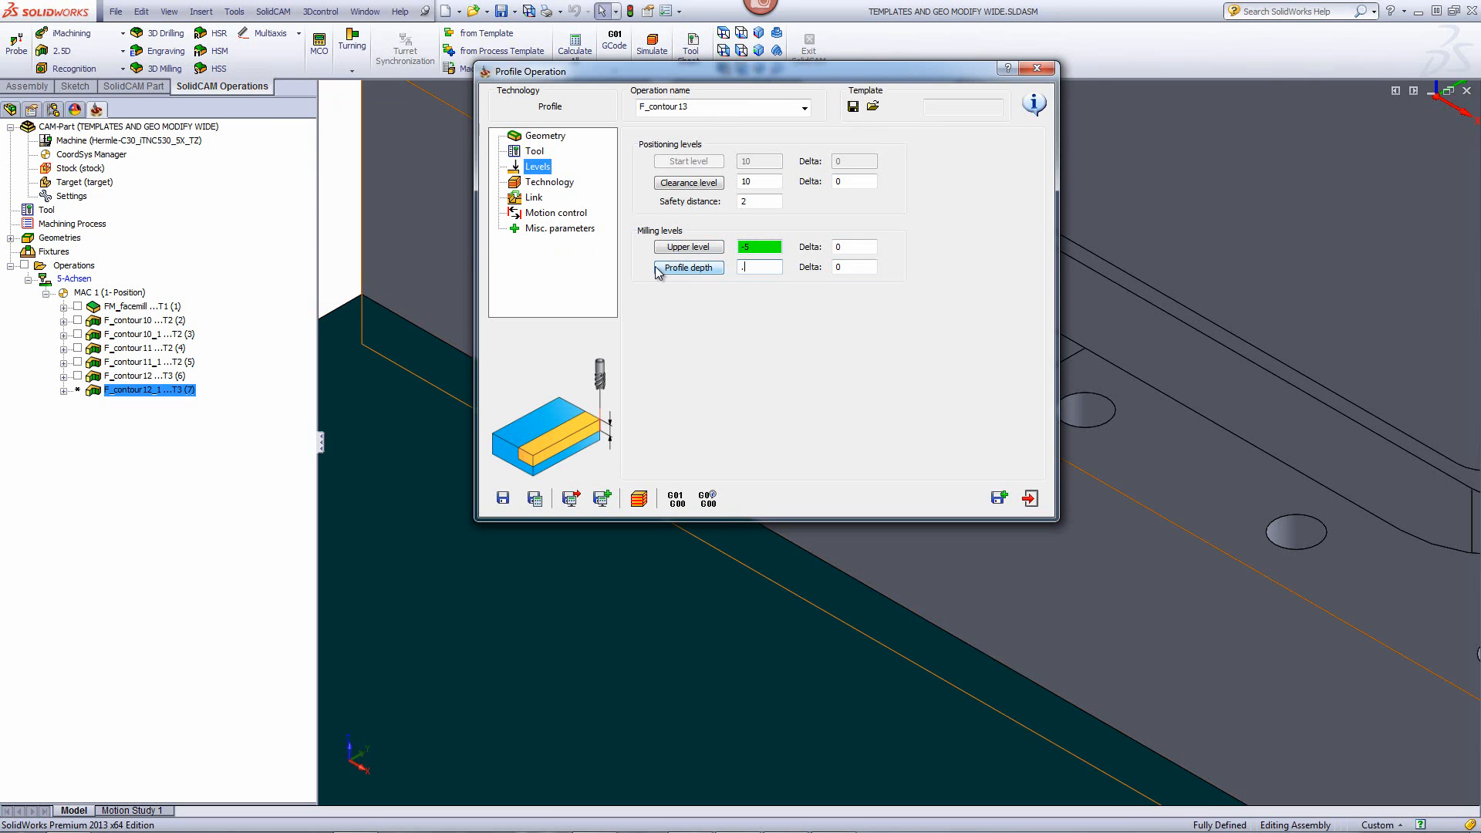
type("3")
Step: Set the operation's lead-in type to Normal in the link settings
left_click(564, 184)
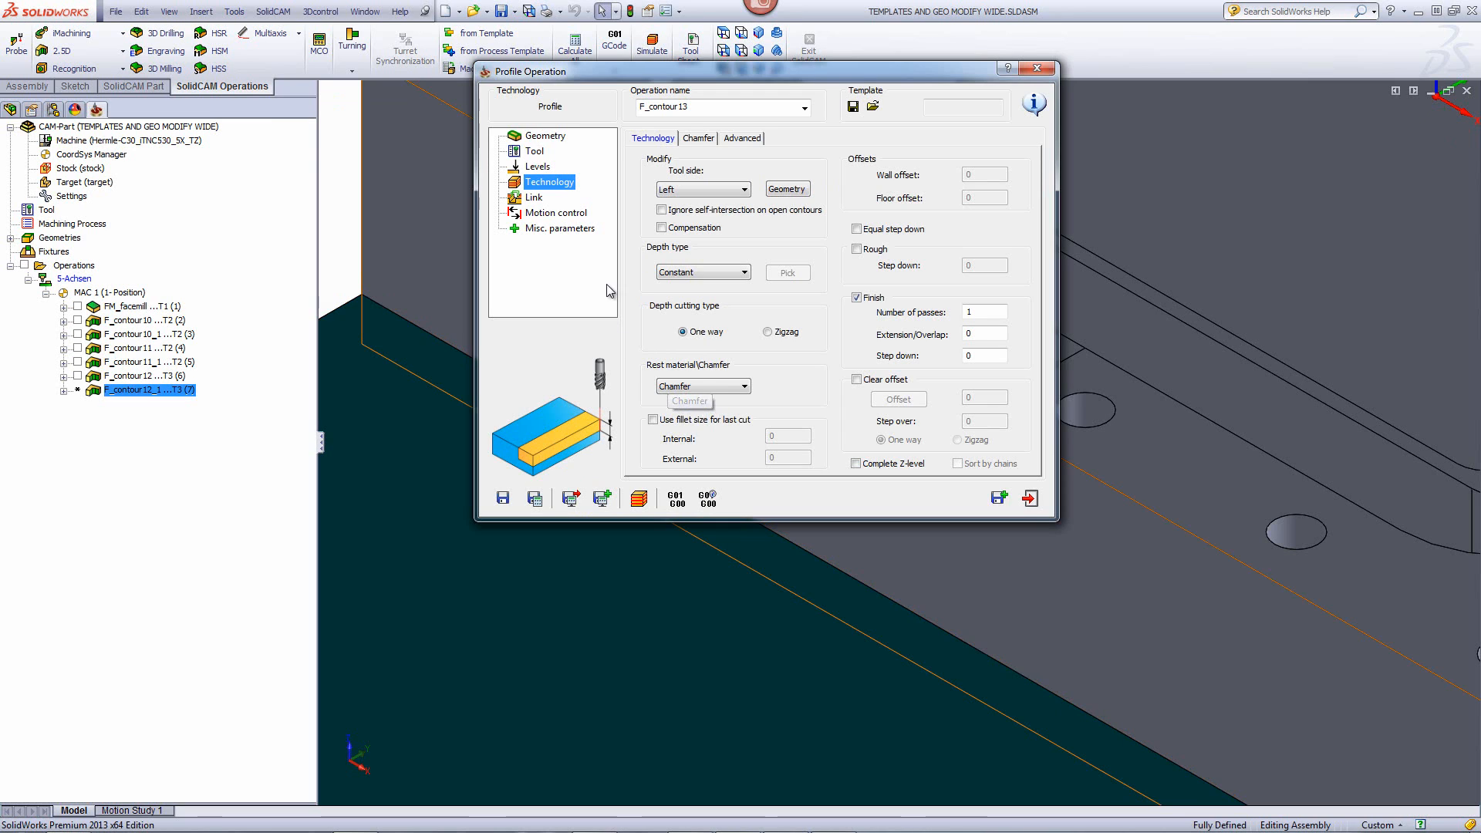
left_click(557, 201)
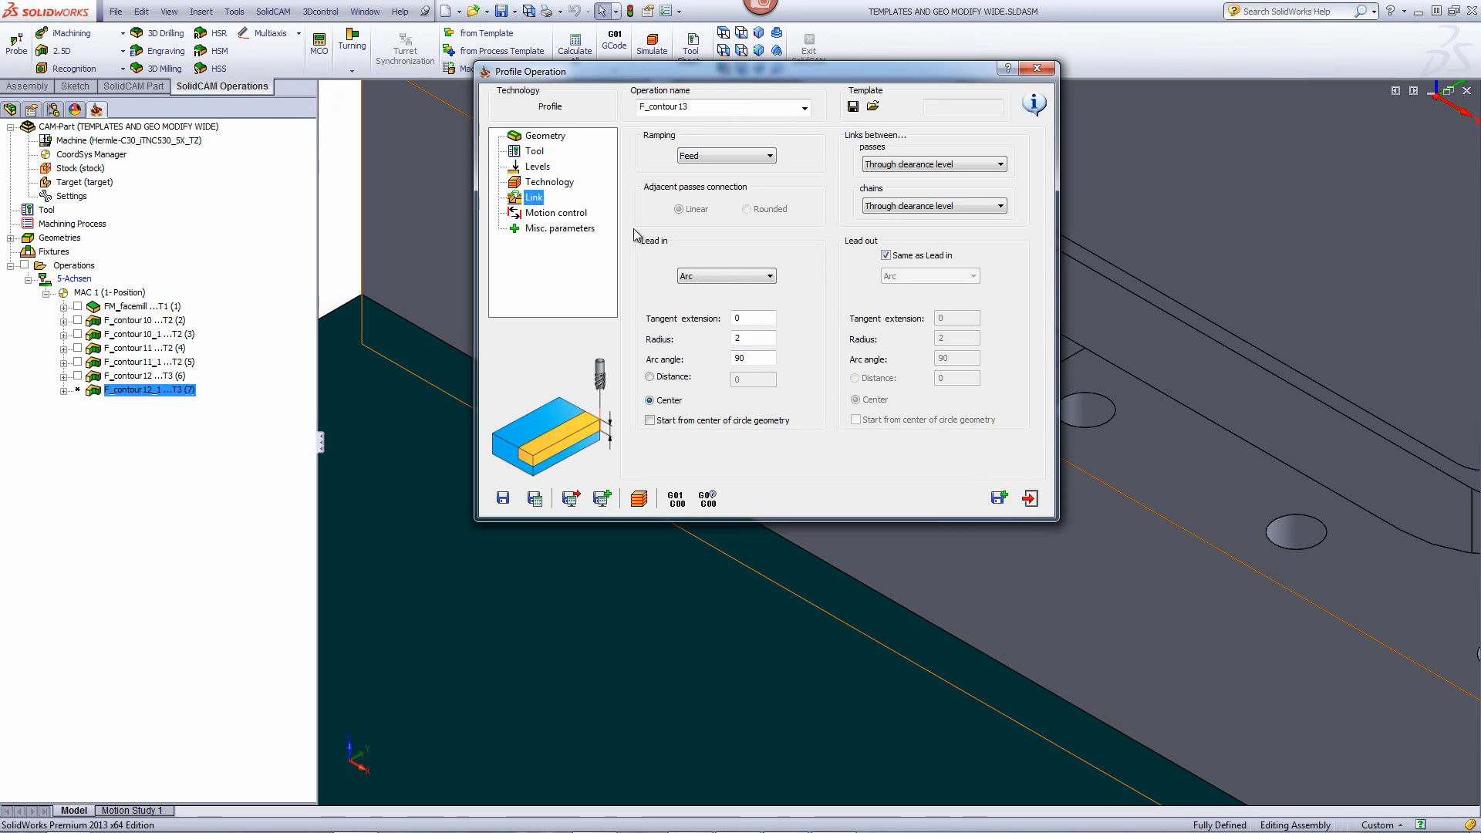
left_click(699, 277)
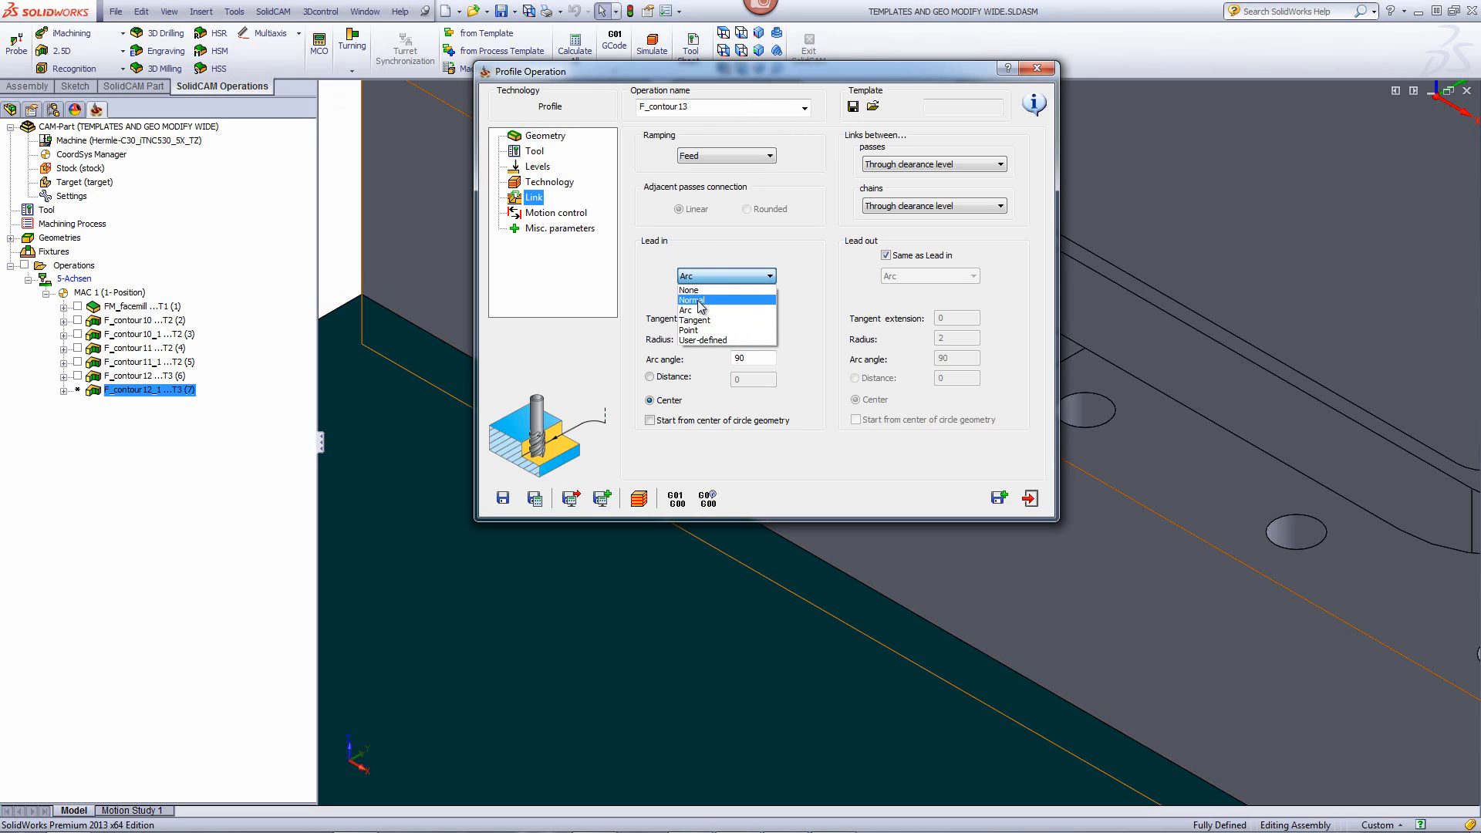
left_click(695, 300)
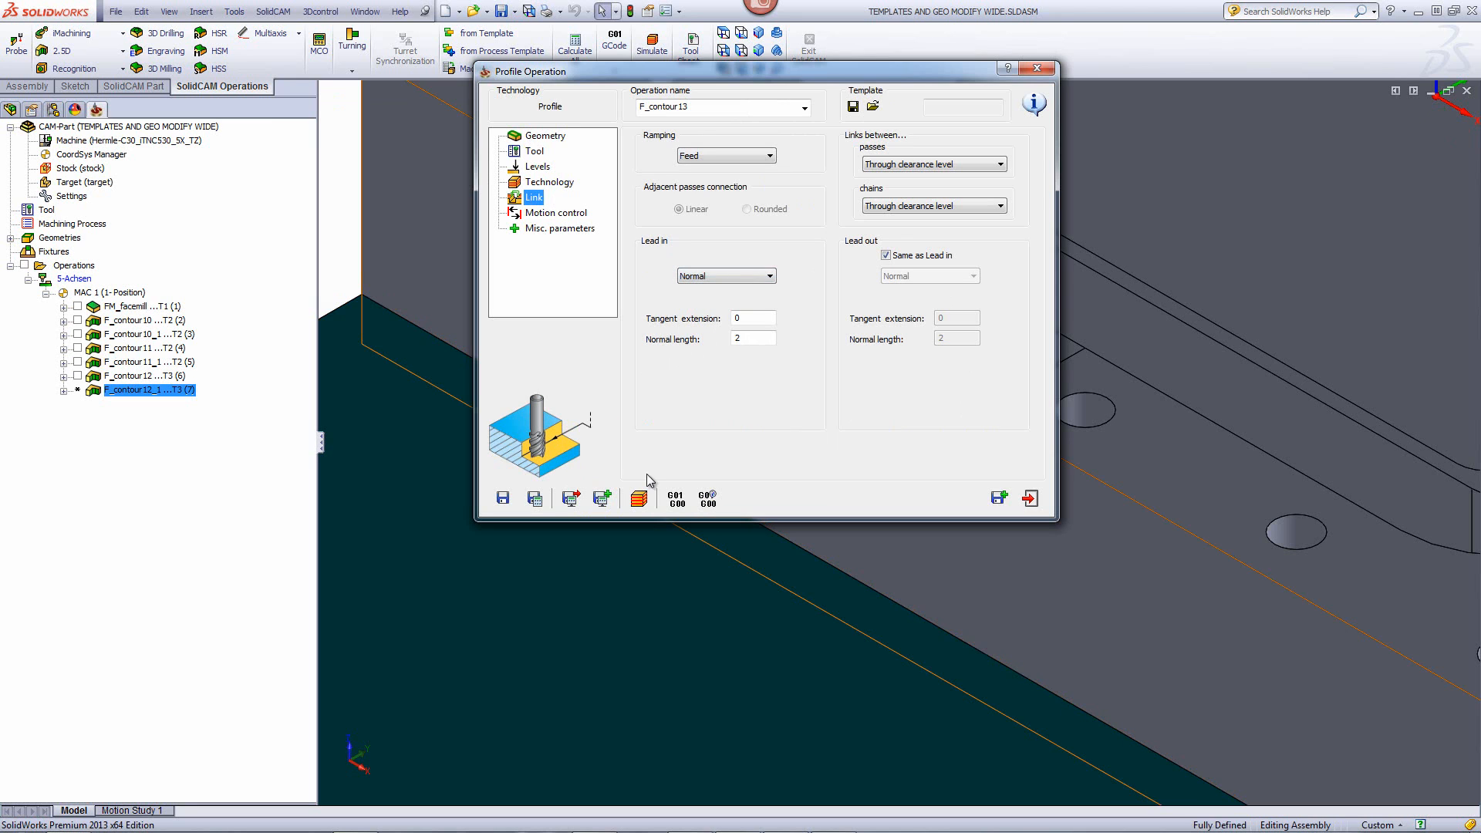
Step: Save and calculate the notch chamfer operation, and simulate all operations in SolidVerify in operation step mode
left_click(639, 498)
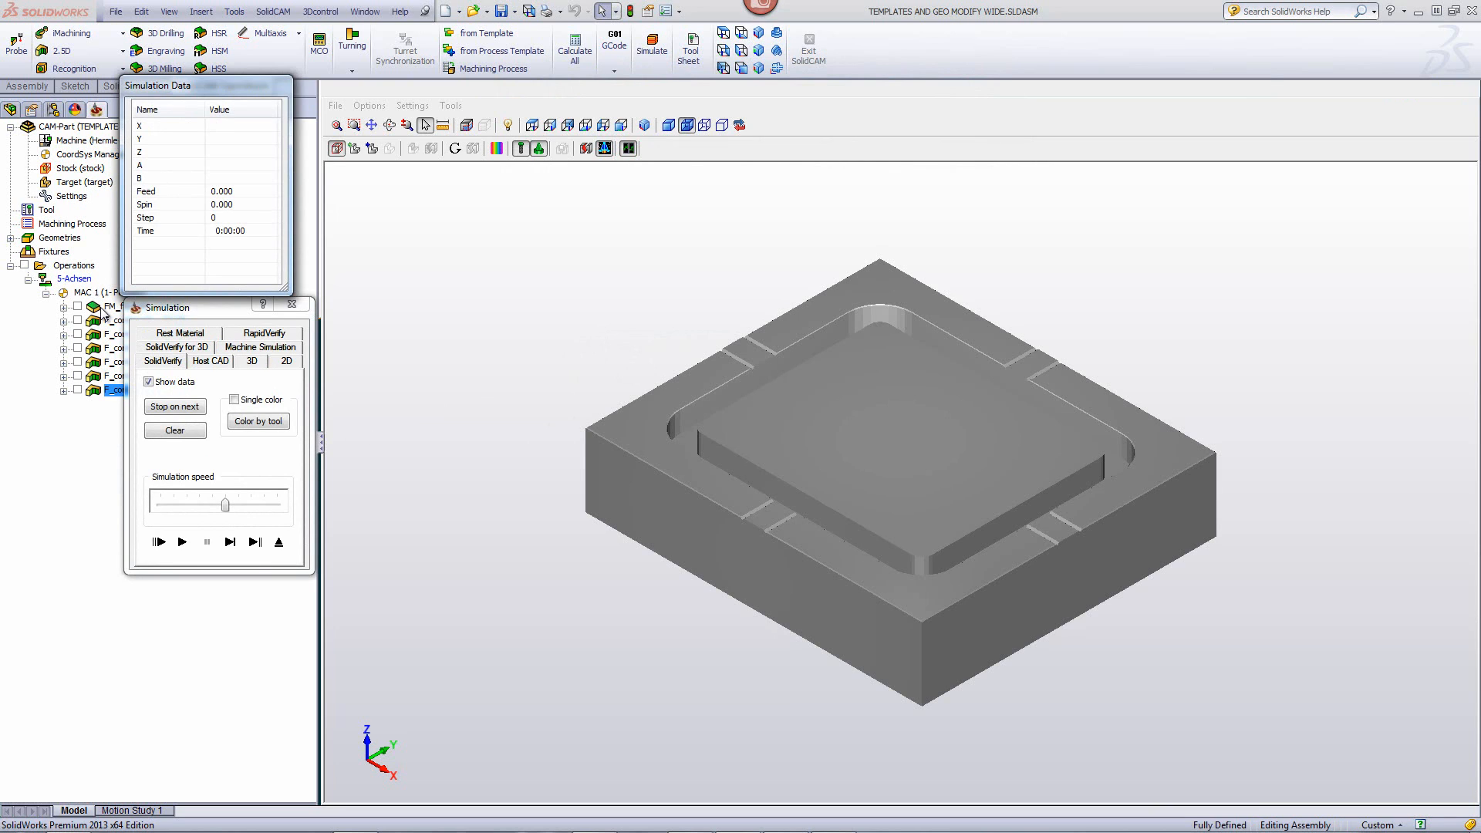
left_click(70, 266)
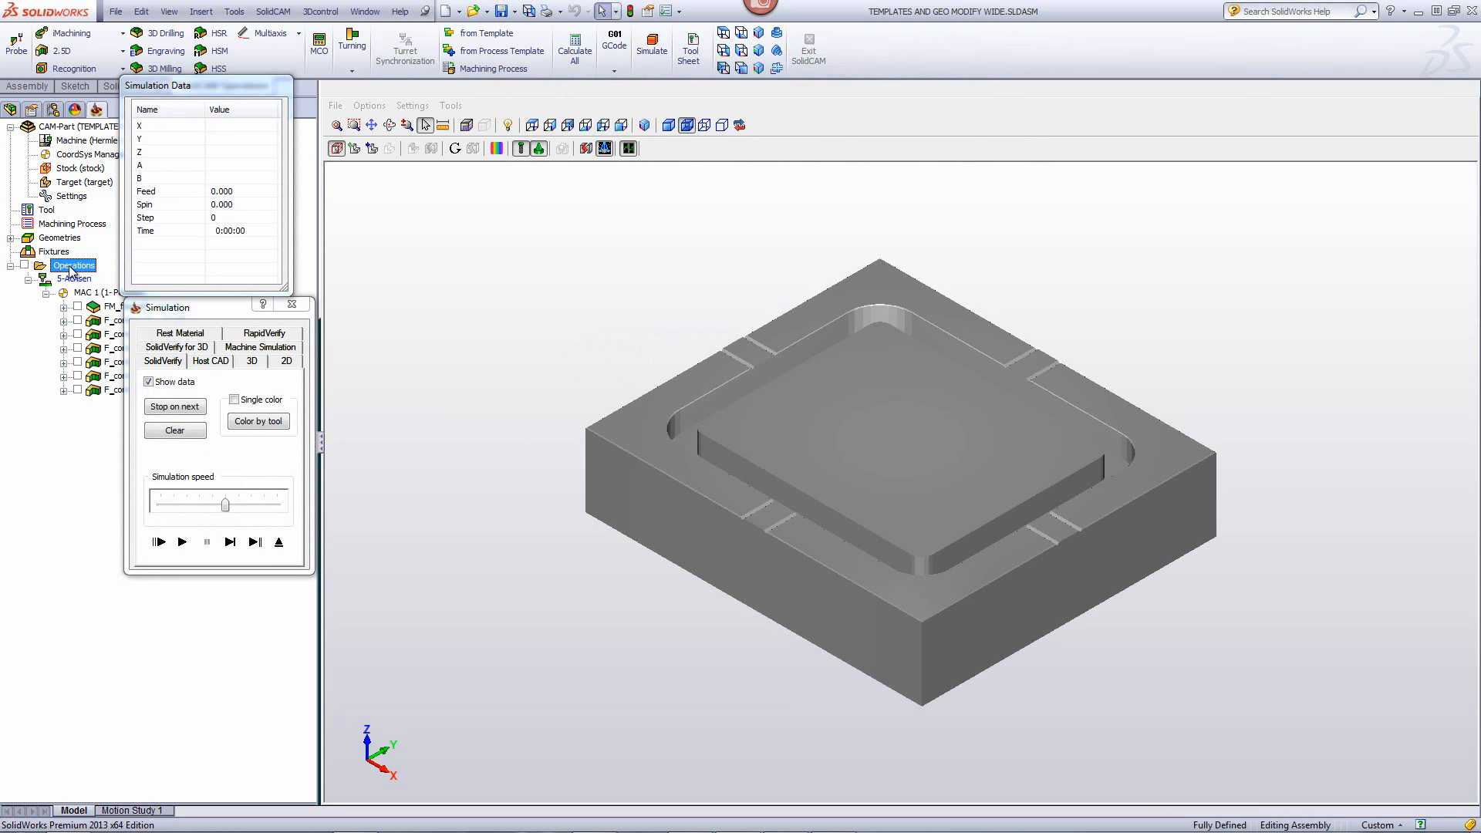
left_click(255, 542)
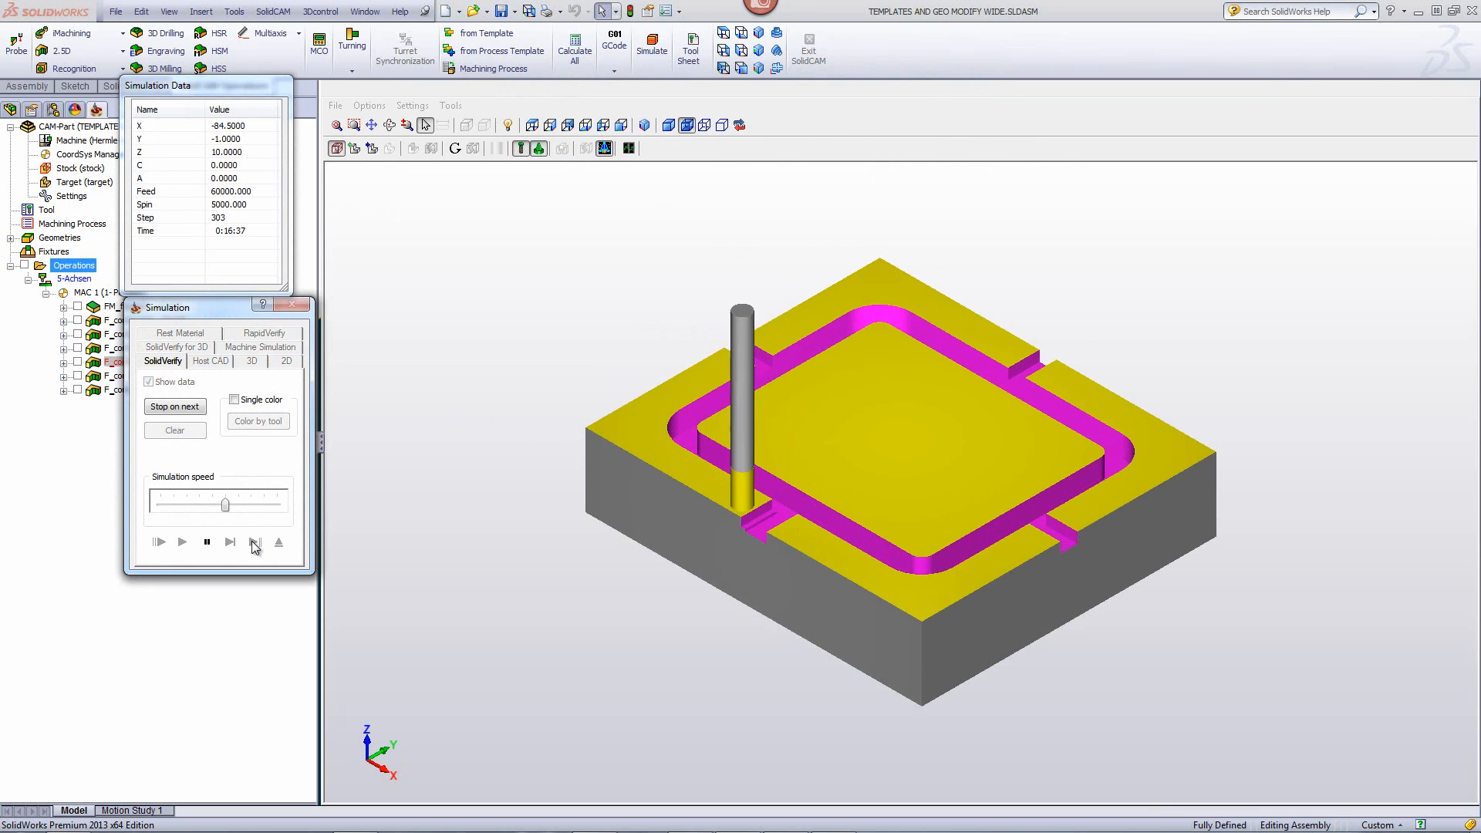
left_click(254, 543)
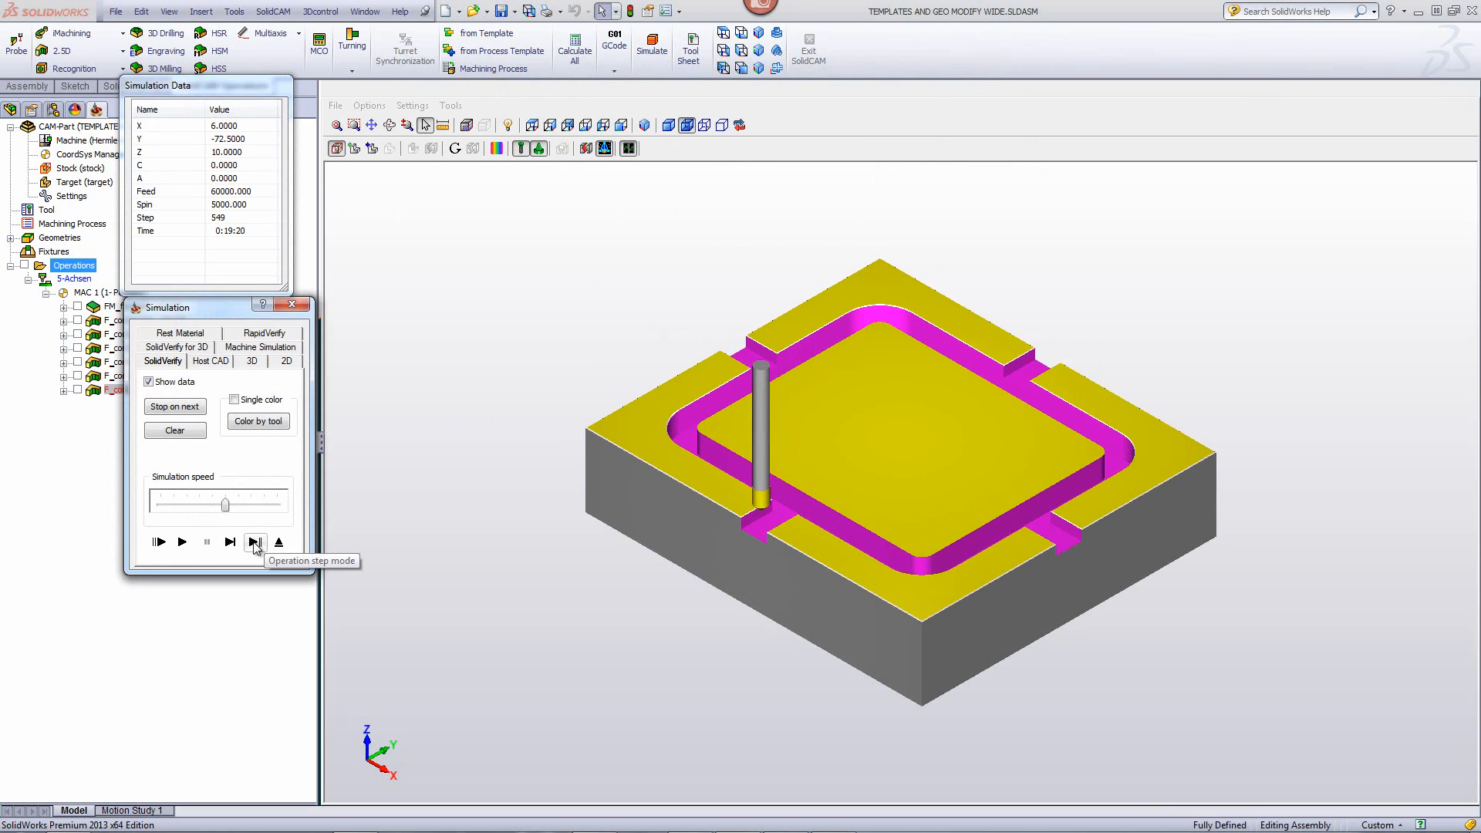
Step: Step through the tool moves of the notch chamfer in a close-up view, examine the notch corners, and exit the simulation
scroll(817, 419, "up", 5)
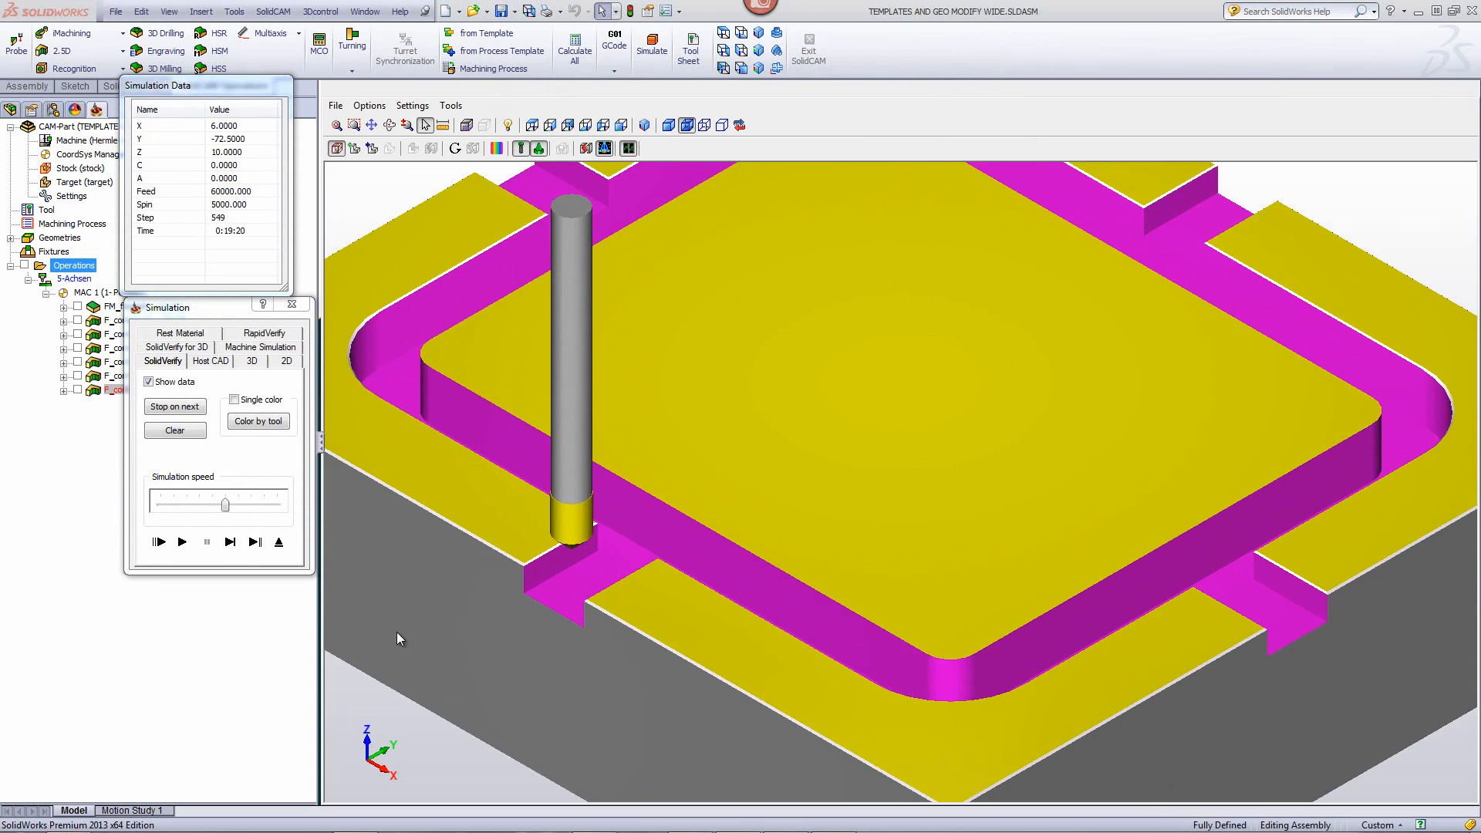
left_click(230, 542)
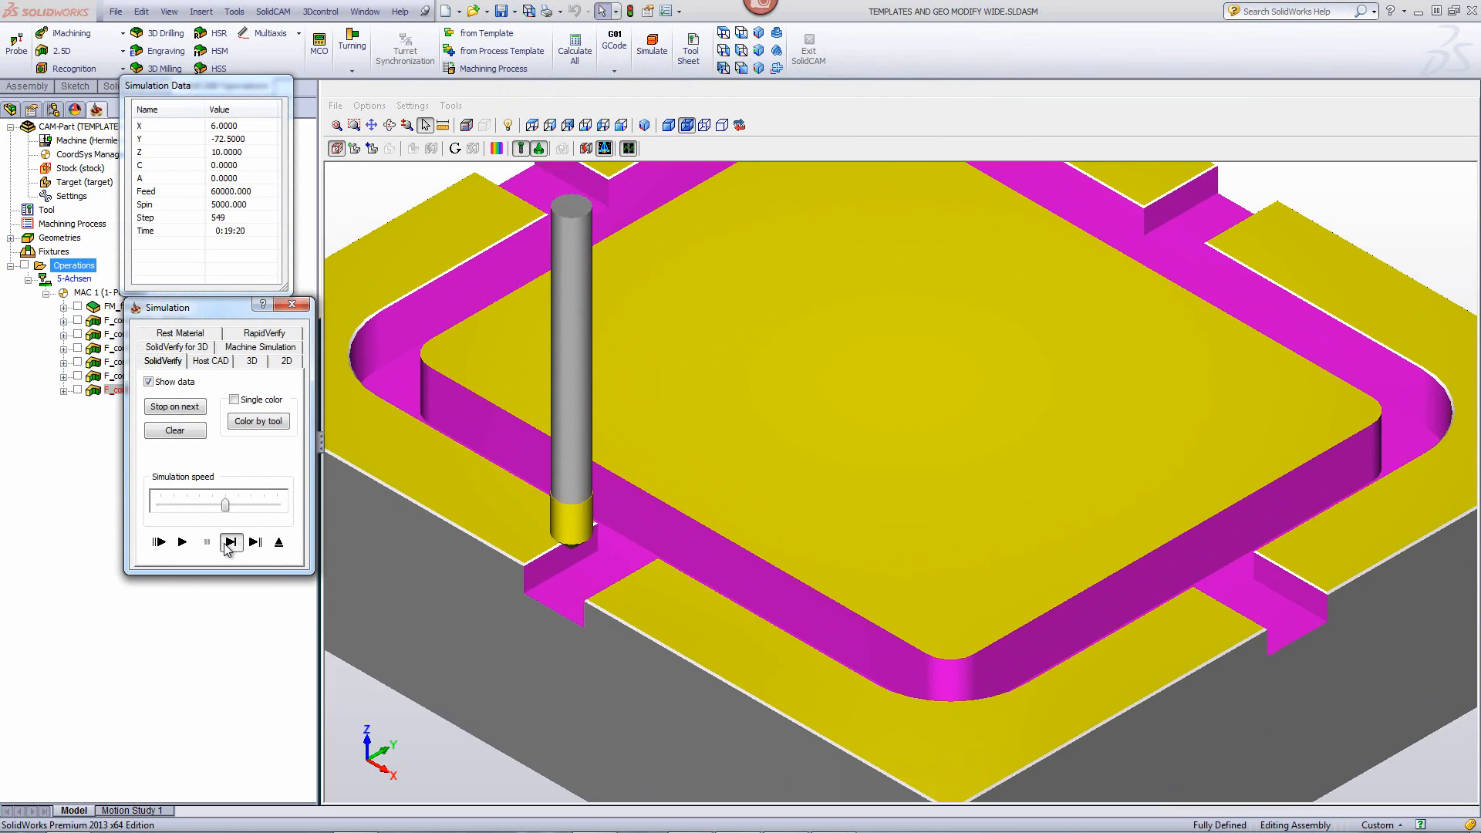
left_click(229, 543)
left_click(229, 543)
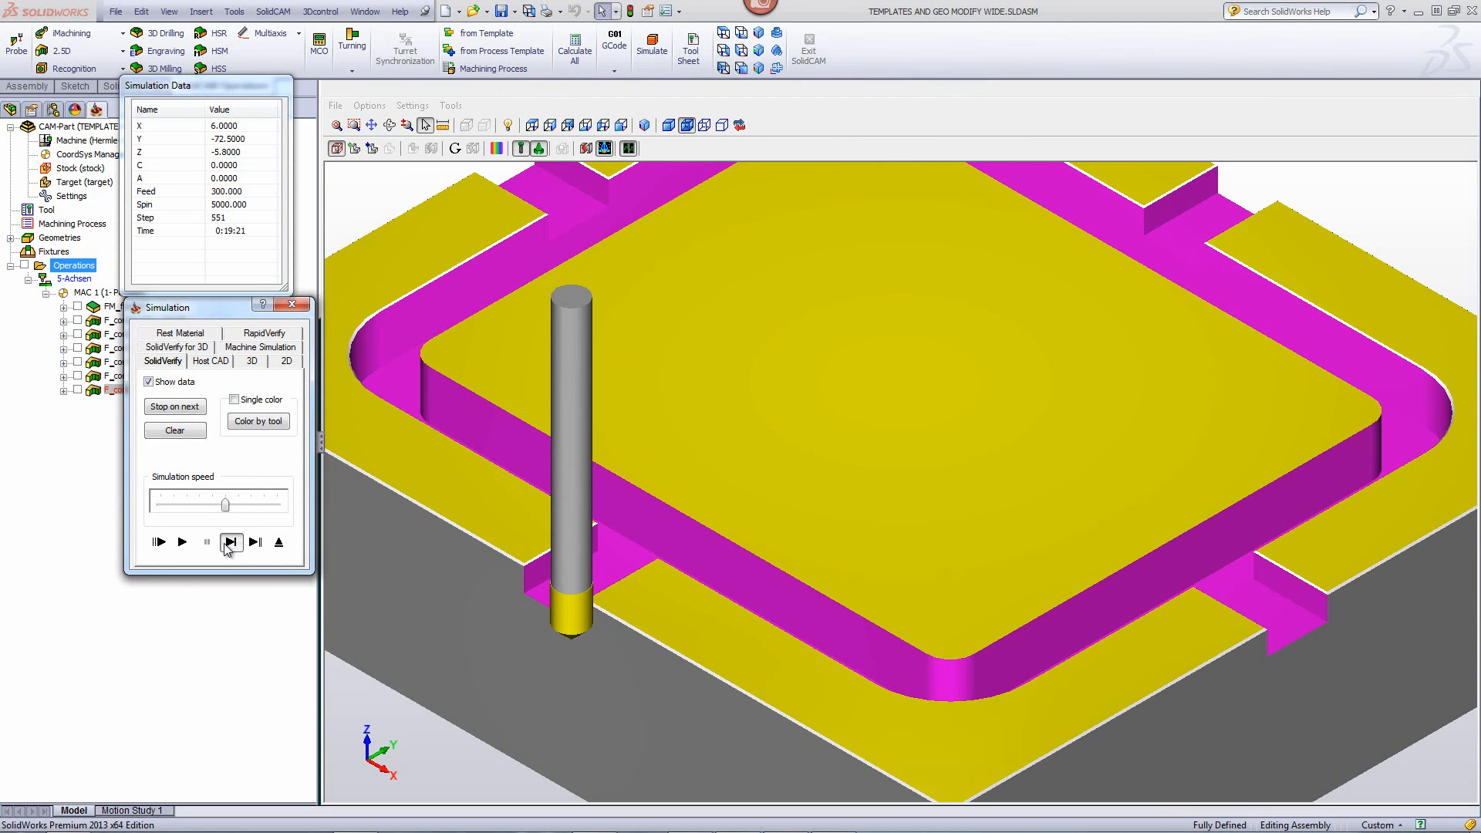
left_click(229, 542)
left_click(229, 542)
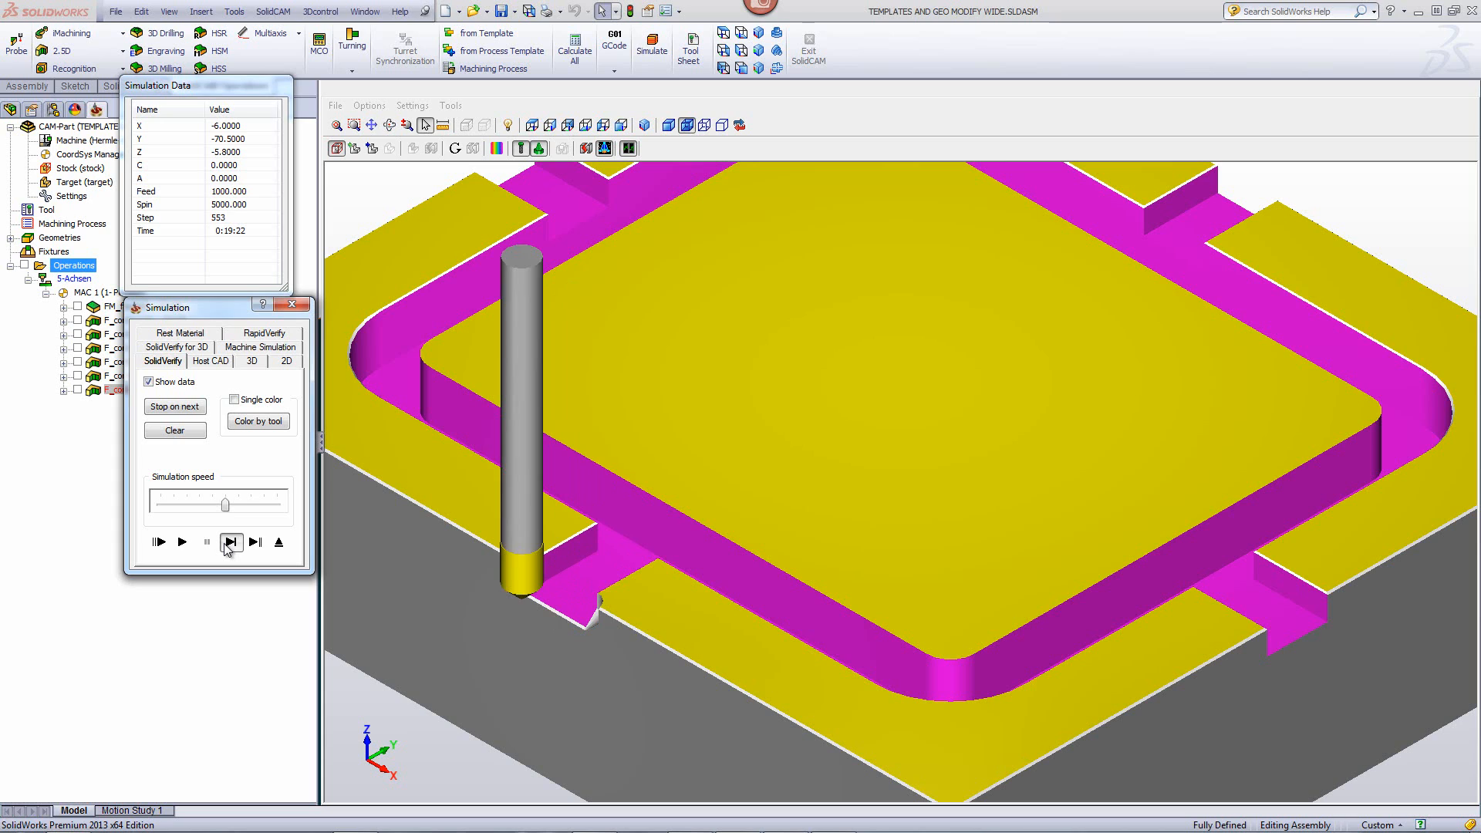
left_click(229, 543)
left_click(230, 542)
left_click(229, 542)
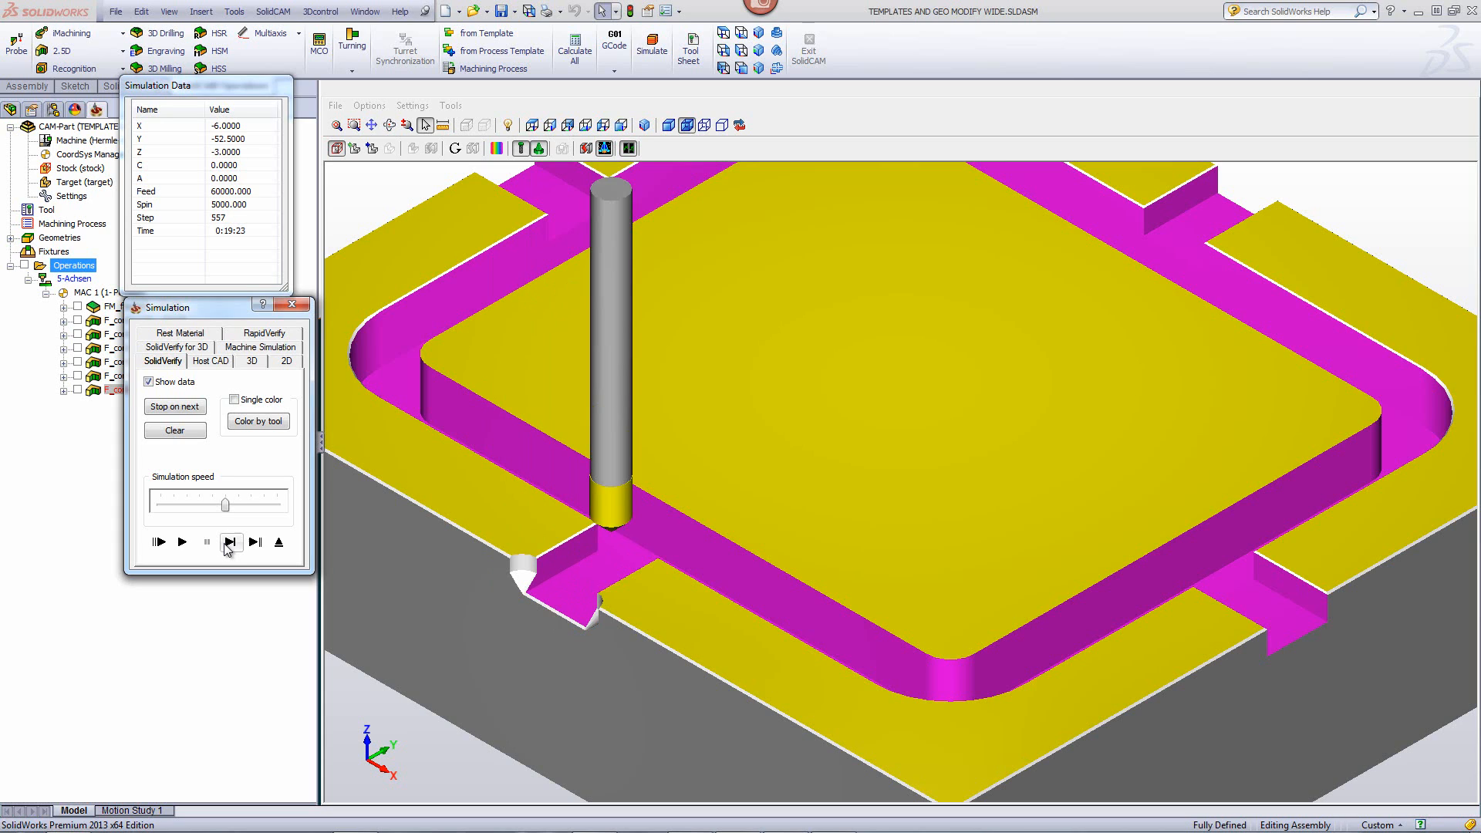
left_click(230, 543)
left_click(229, 543)
left_click(229, 542)
left_click(230, 542)
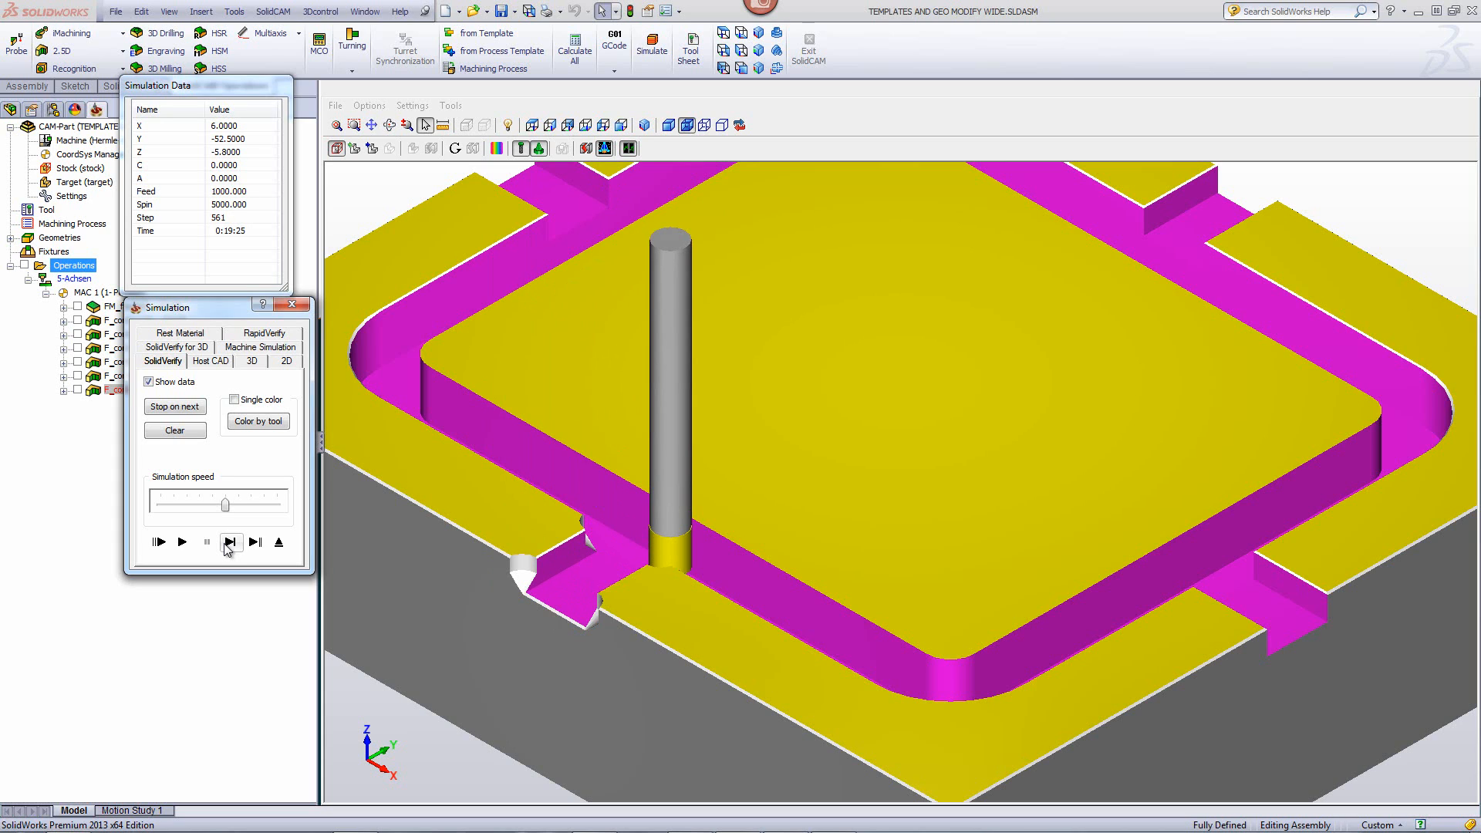
left_click(229, 542)
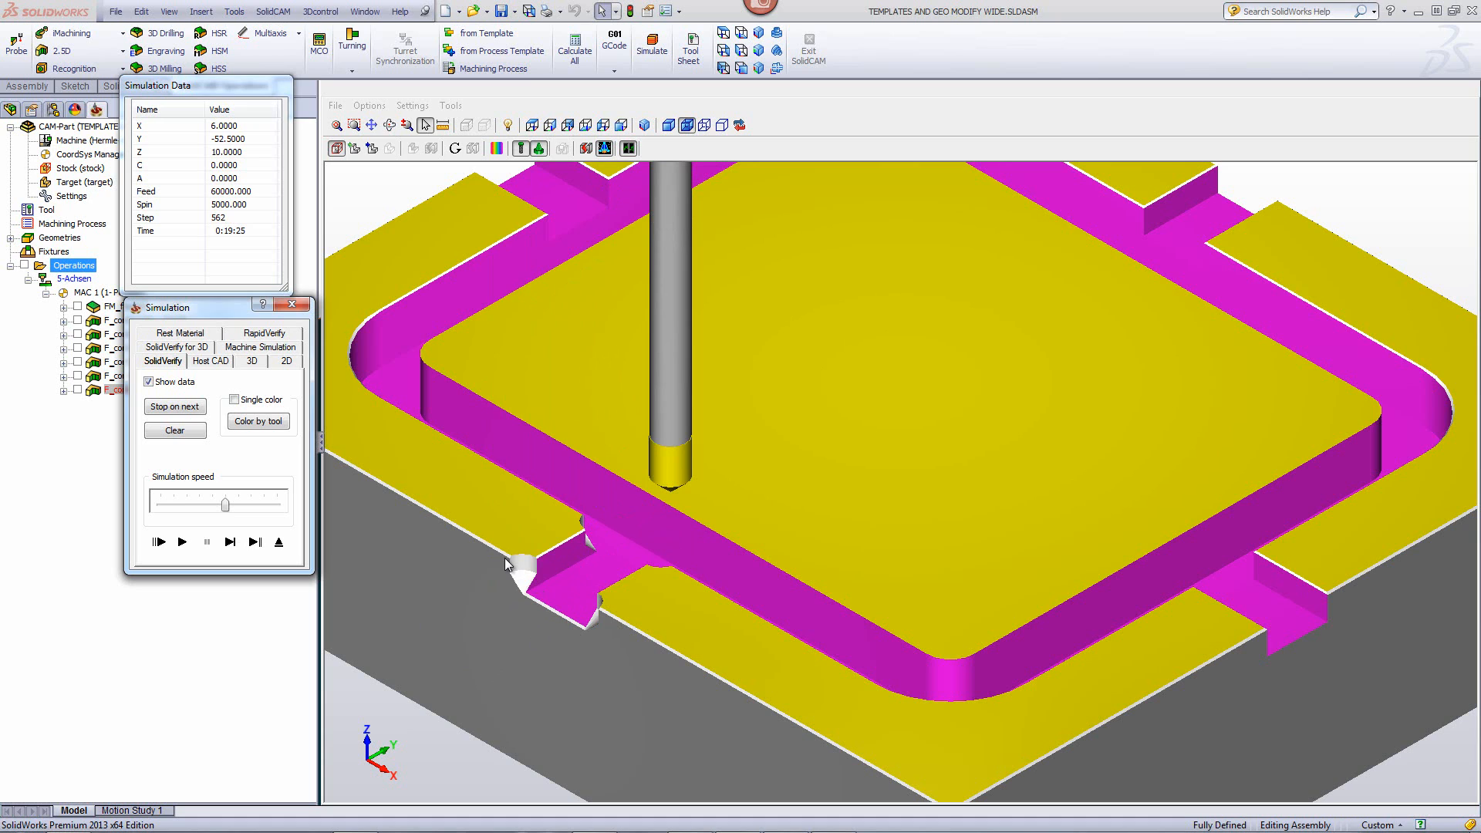
left_click(279, 542)
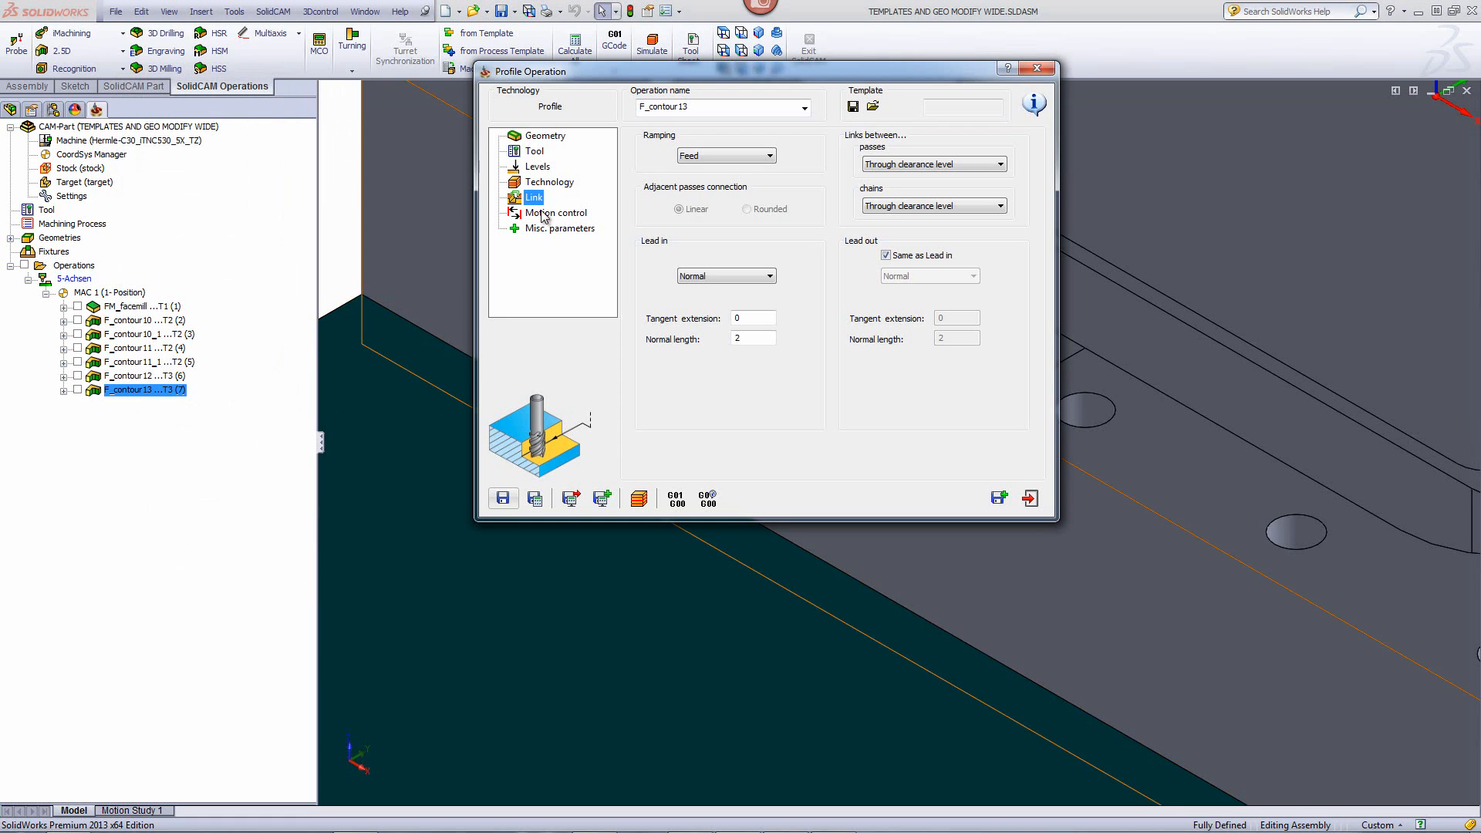
Step: Set the cutting diameter in the notch operation's chamfer options to 5
left_click(551, 184)
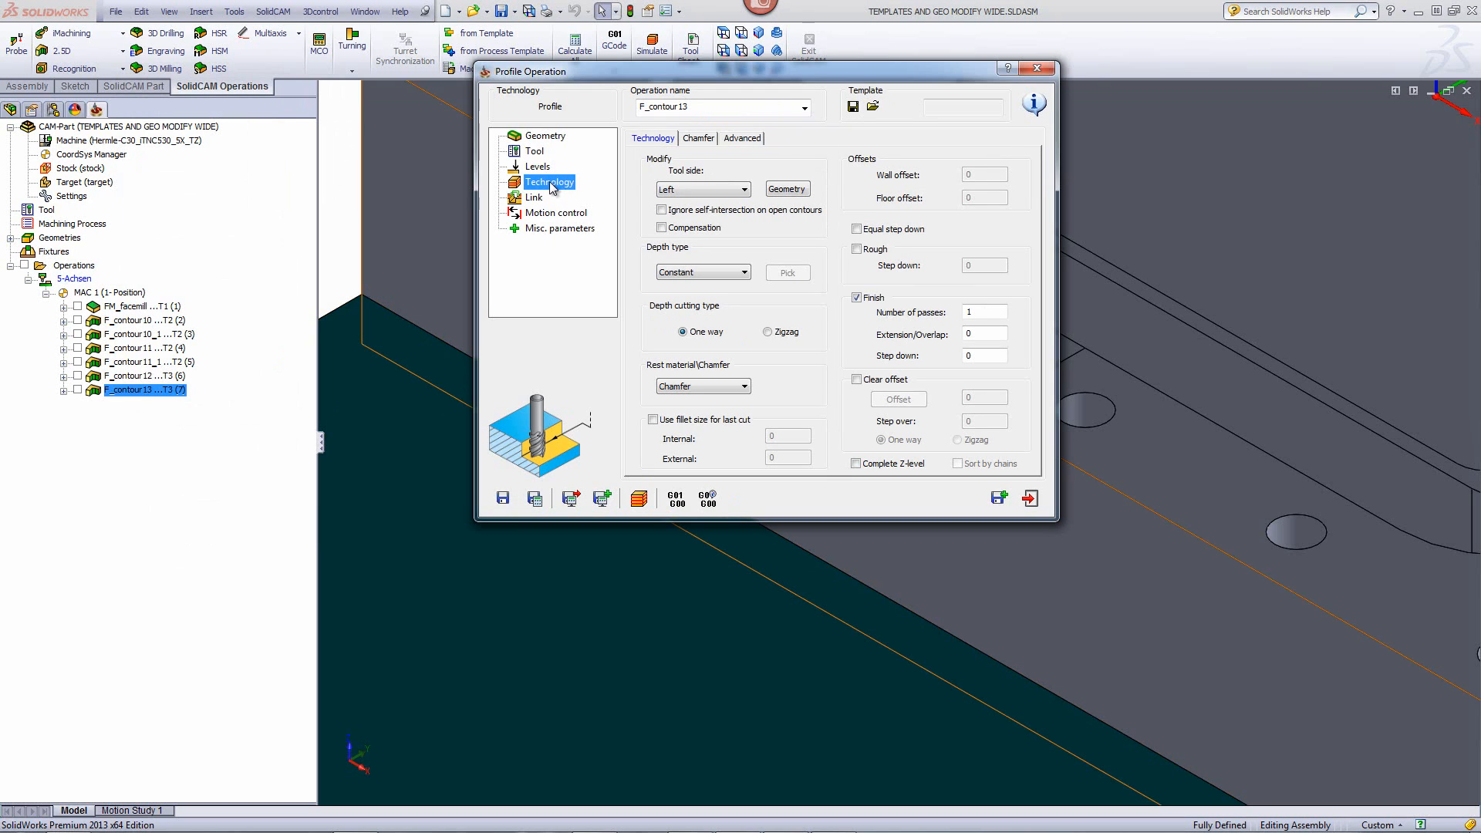
left_click(700, 140)
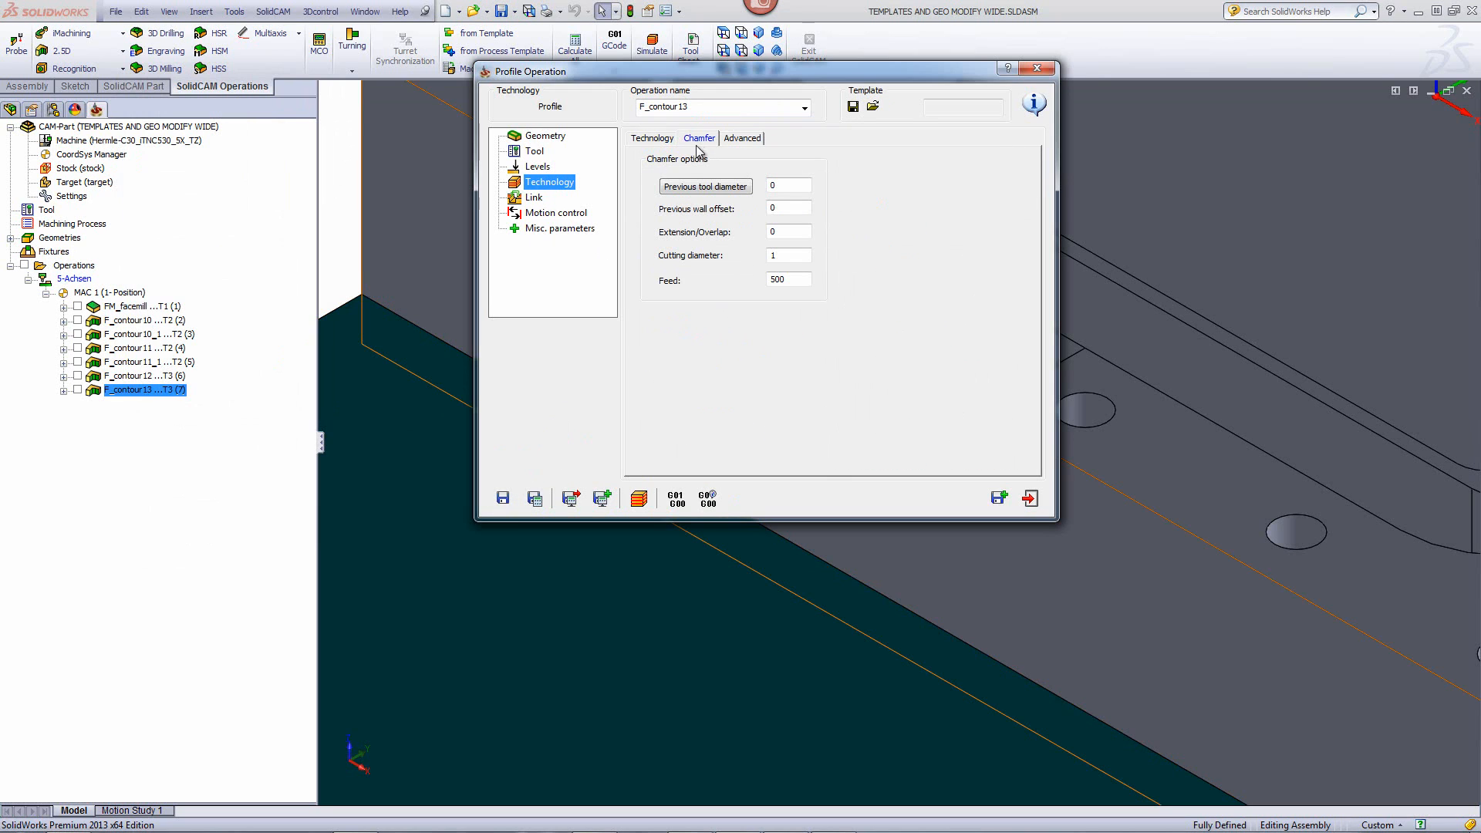
double_click(784, 255)
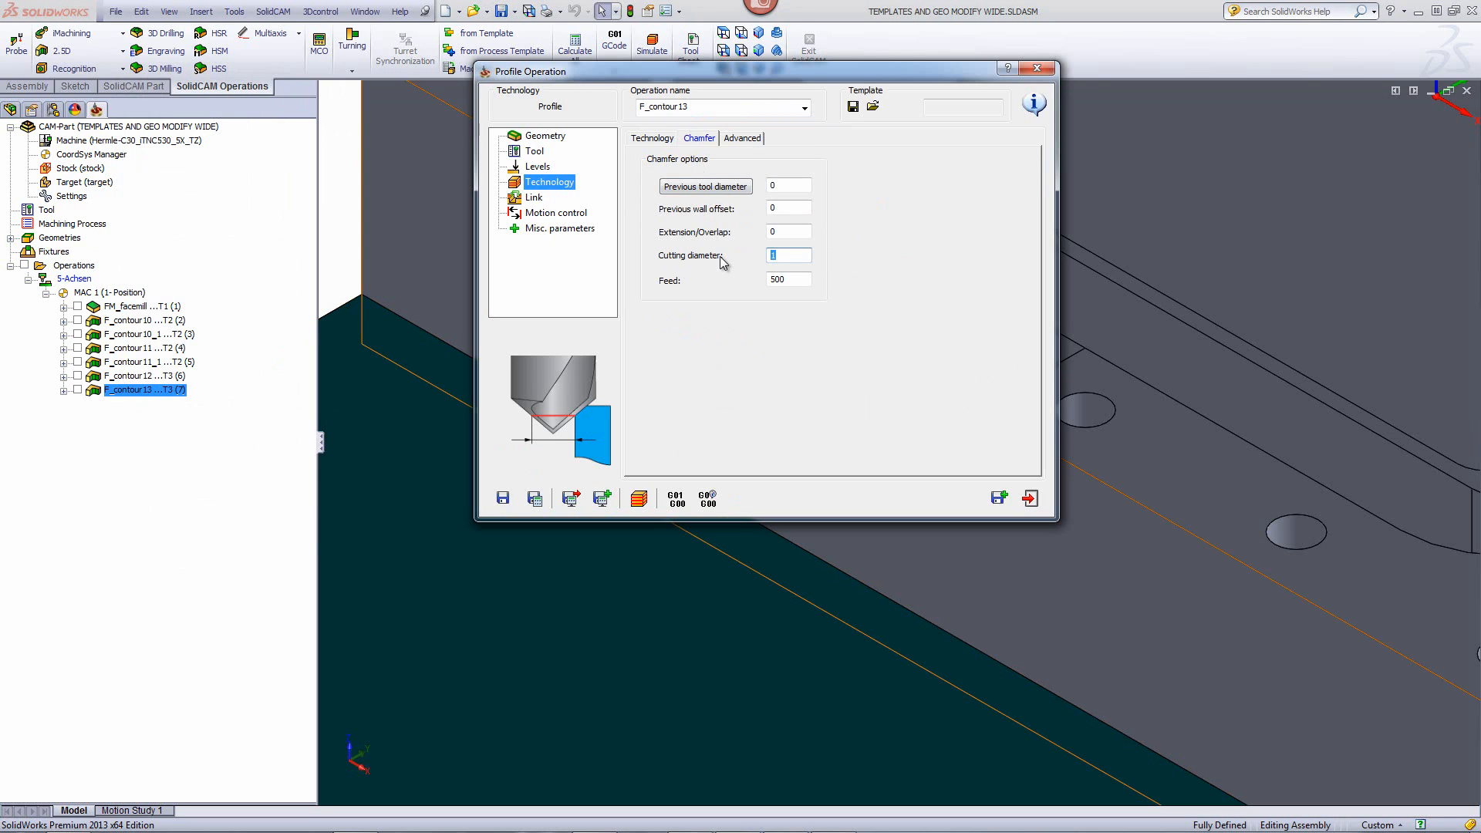
type("5")
left_click(644, 139)
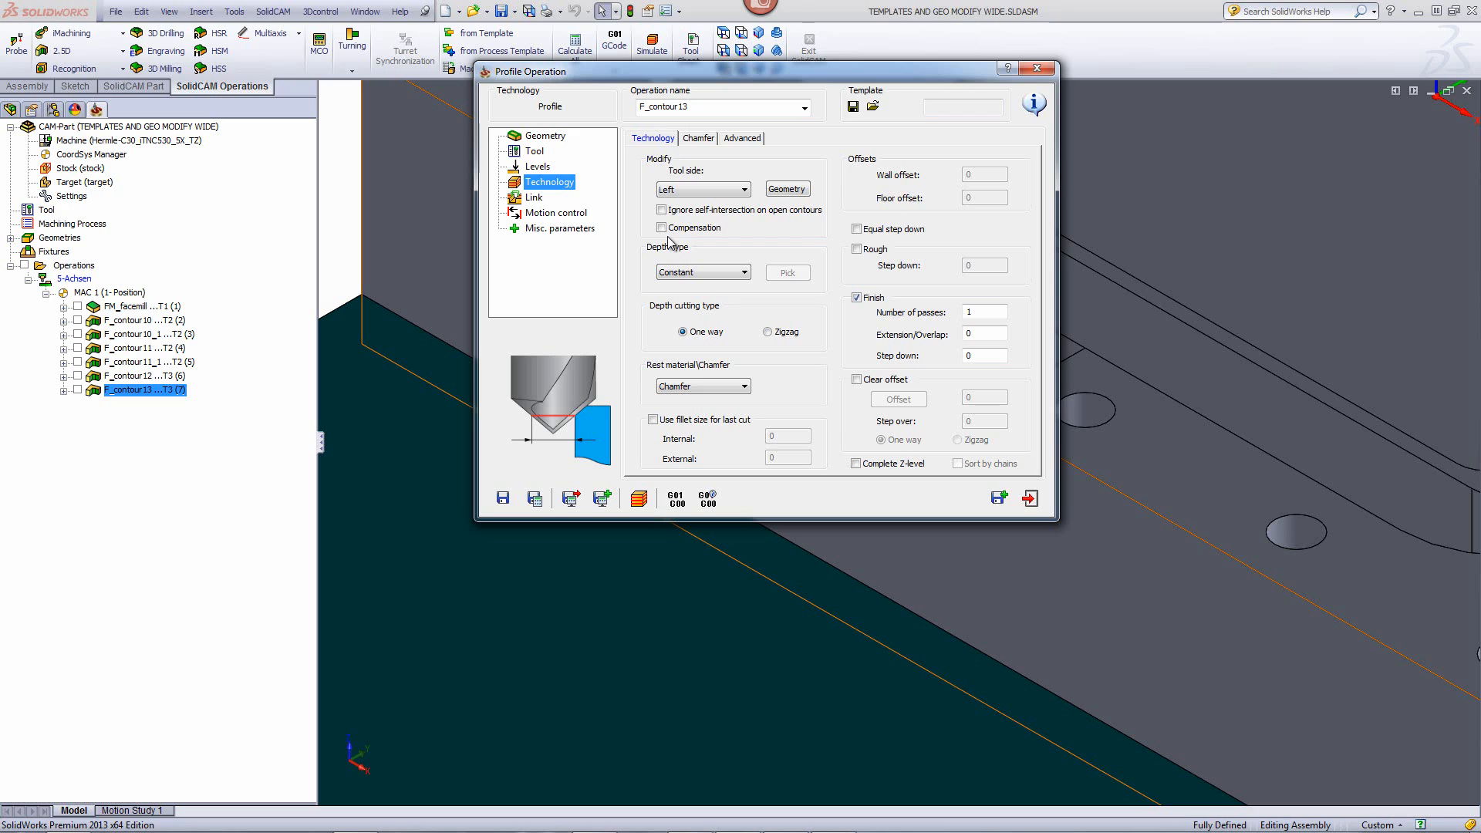
left_click(699, 138)
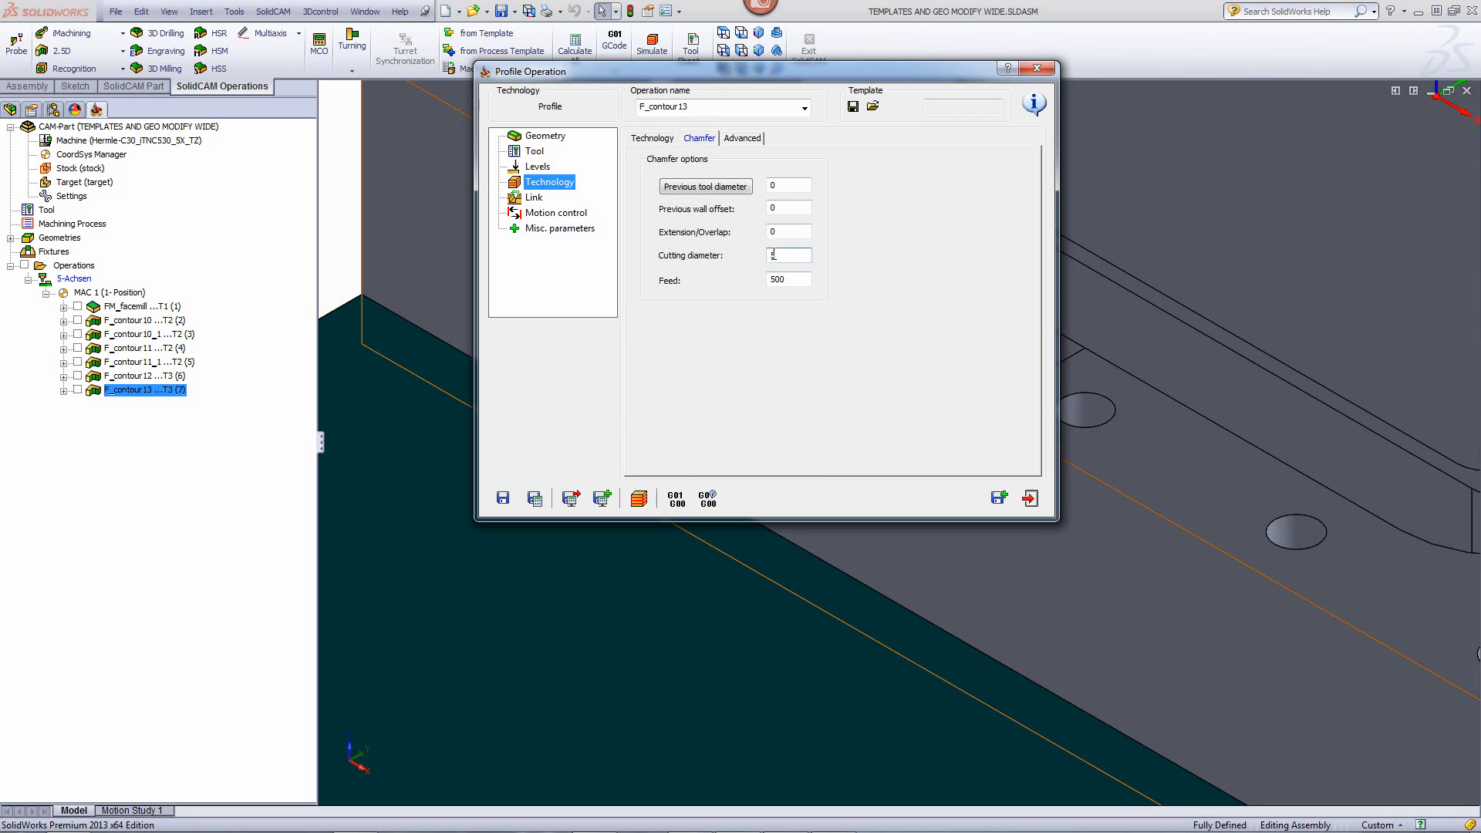
Step: Calculate the notch chamfer with the new cutting diameter and simulate all operations in SolidVerify operation step mode
left_click(639, 499)
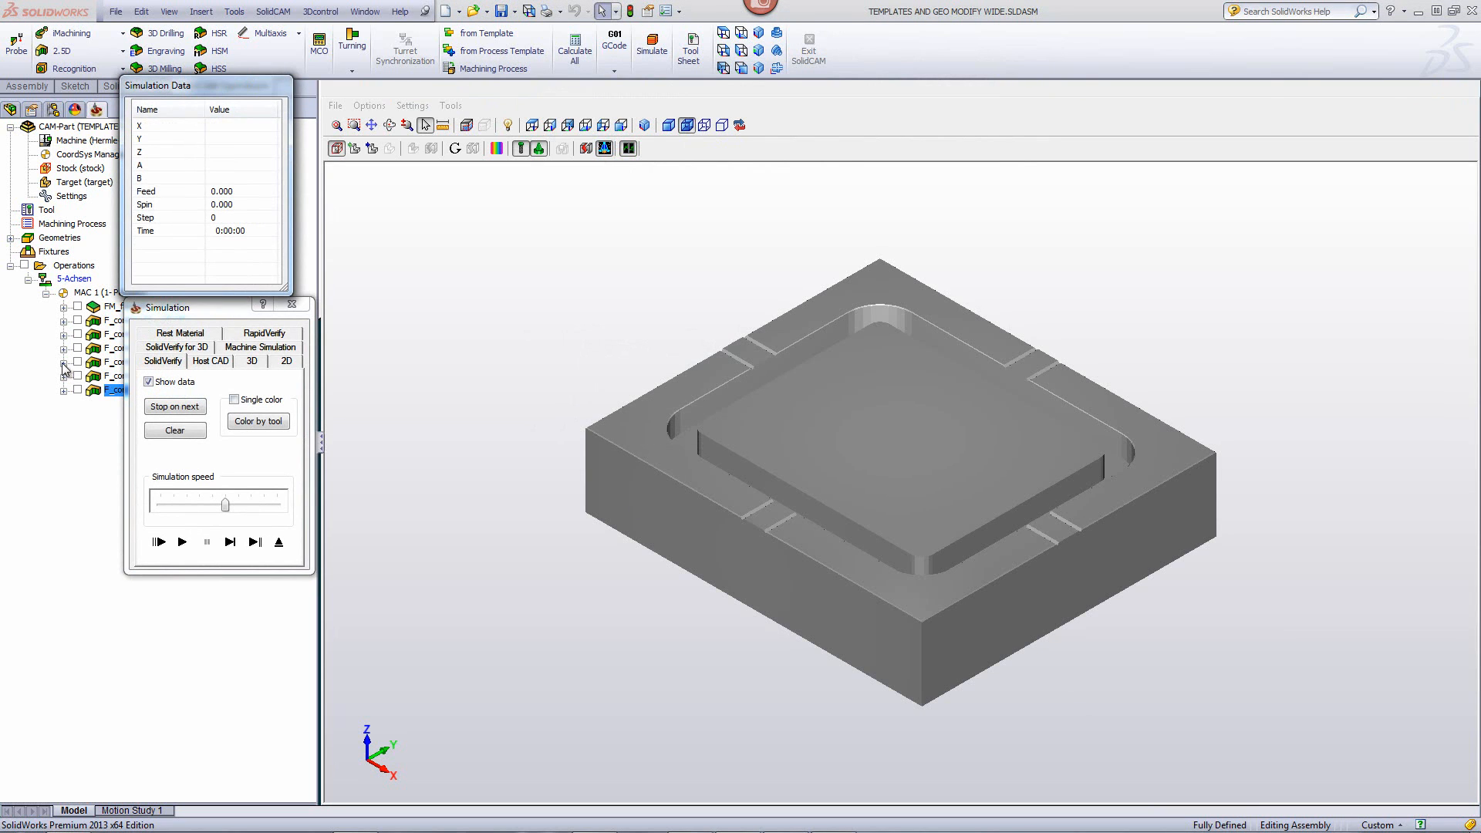
left_click(74, 266)
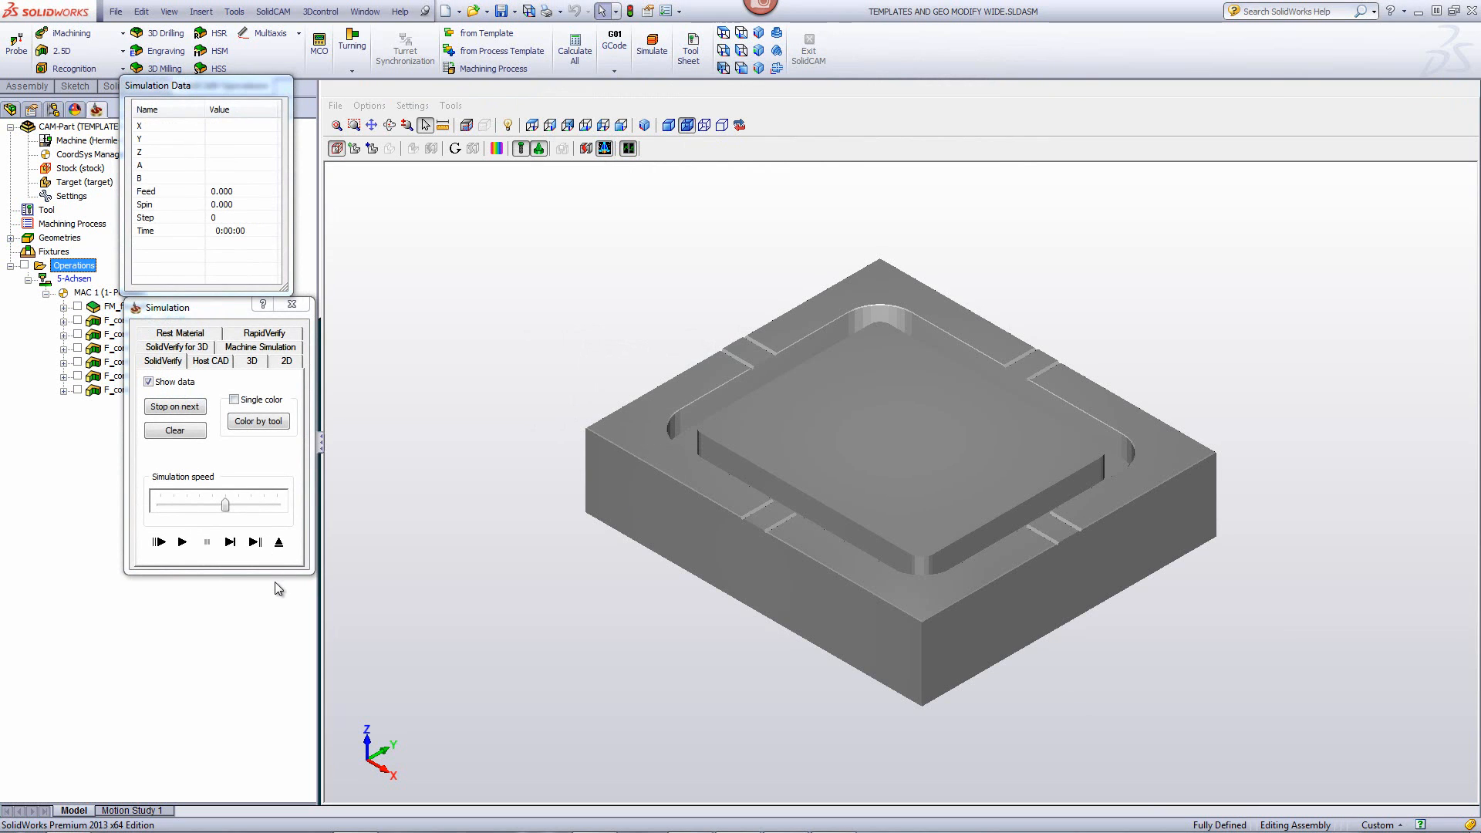
left_click(256, 543)
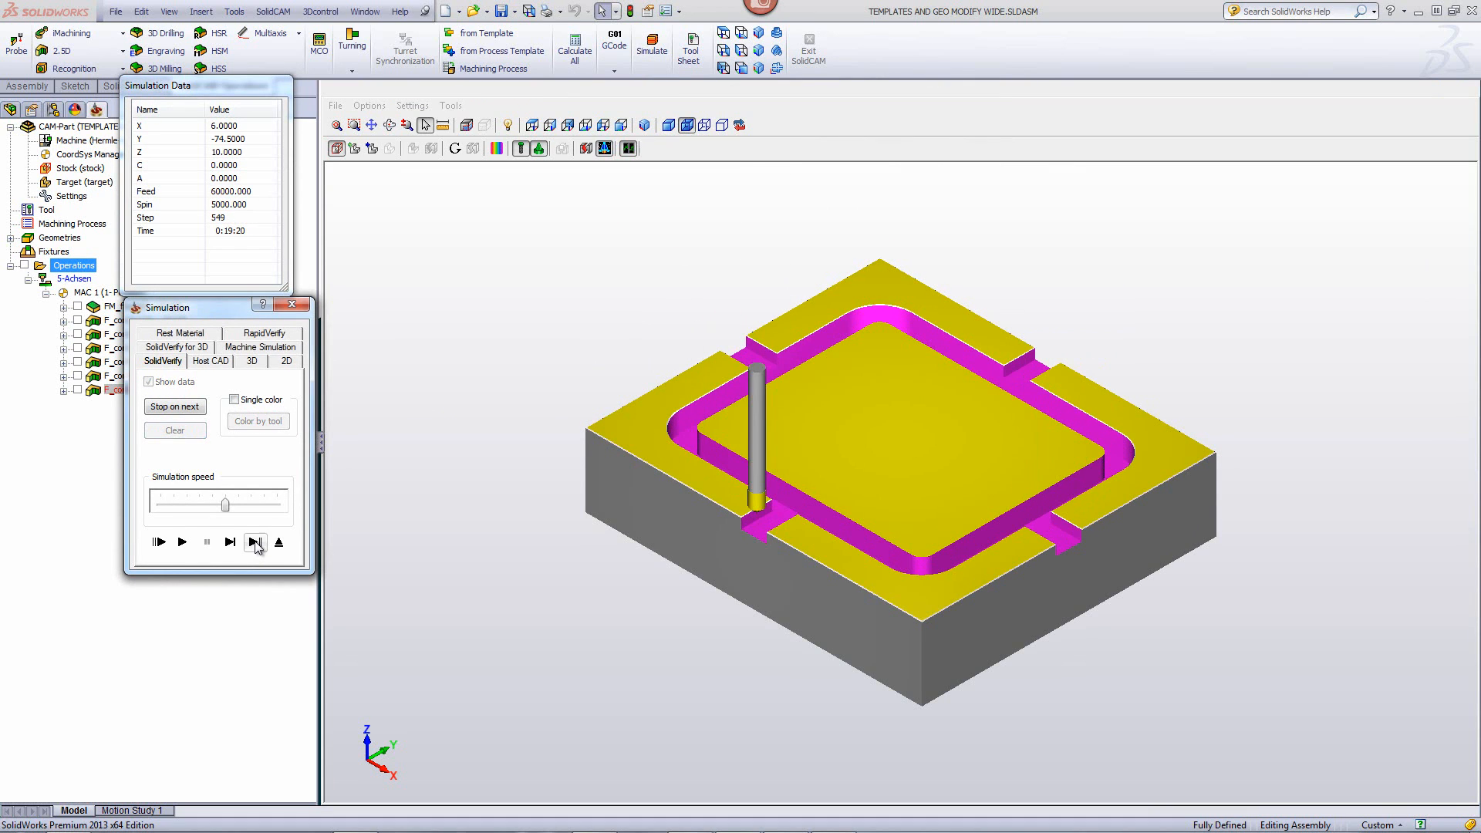
Step: Step through and play the notch chamfer's tool moves, examine the notch corners in close-up, and exit the simulation
left_click(232, 542)
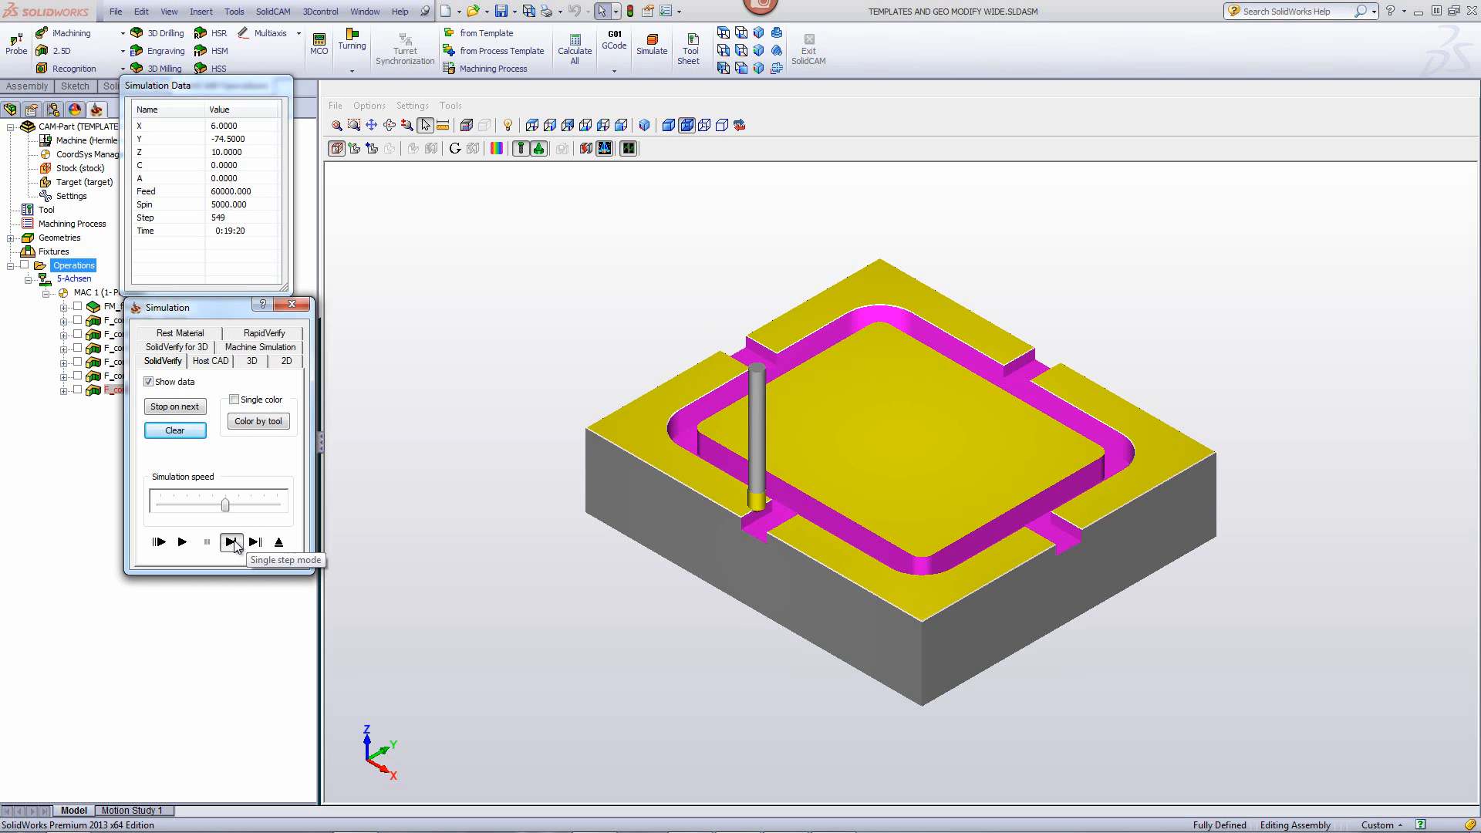
left_click(235, 545)
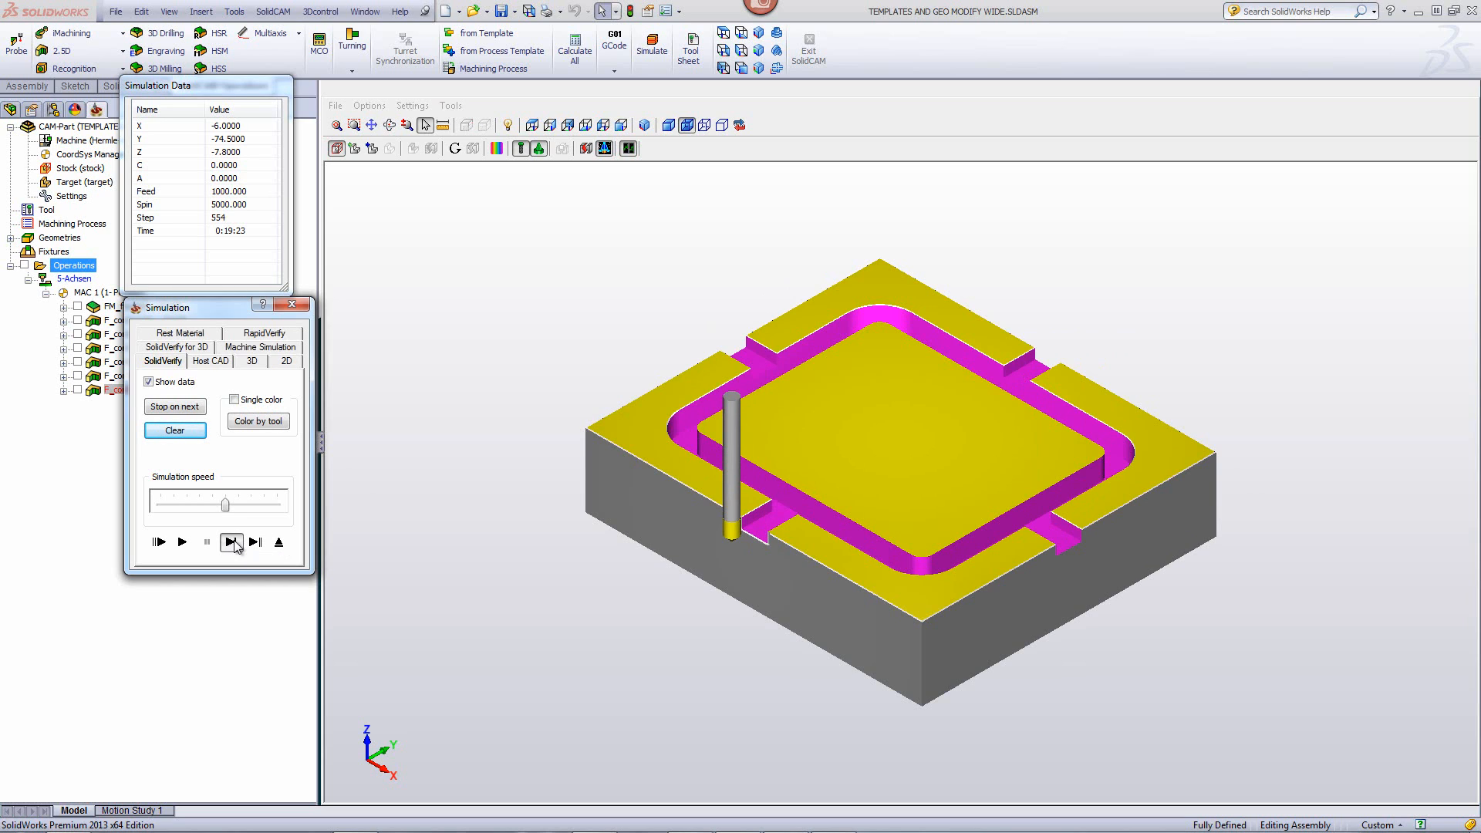
left_click(234, 545)
left_click(184, 544)
left_click(503, 513)
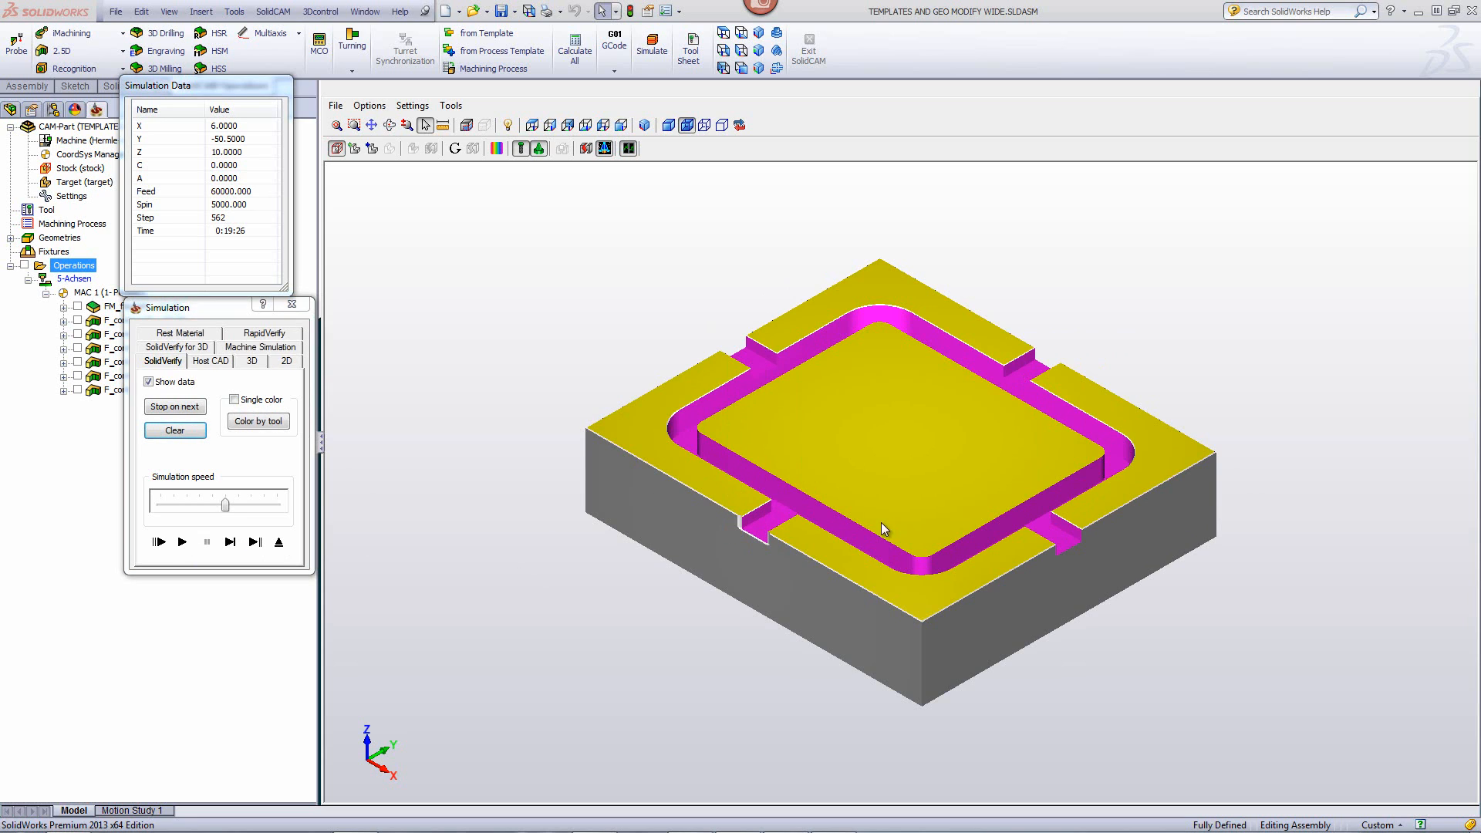
scroll(886, 533, "up", 3)
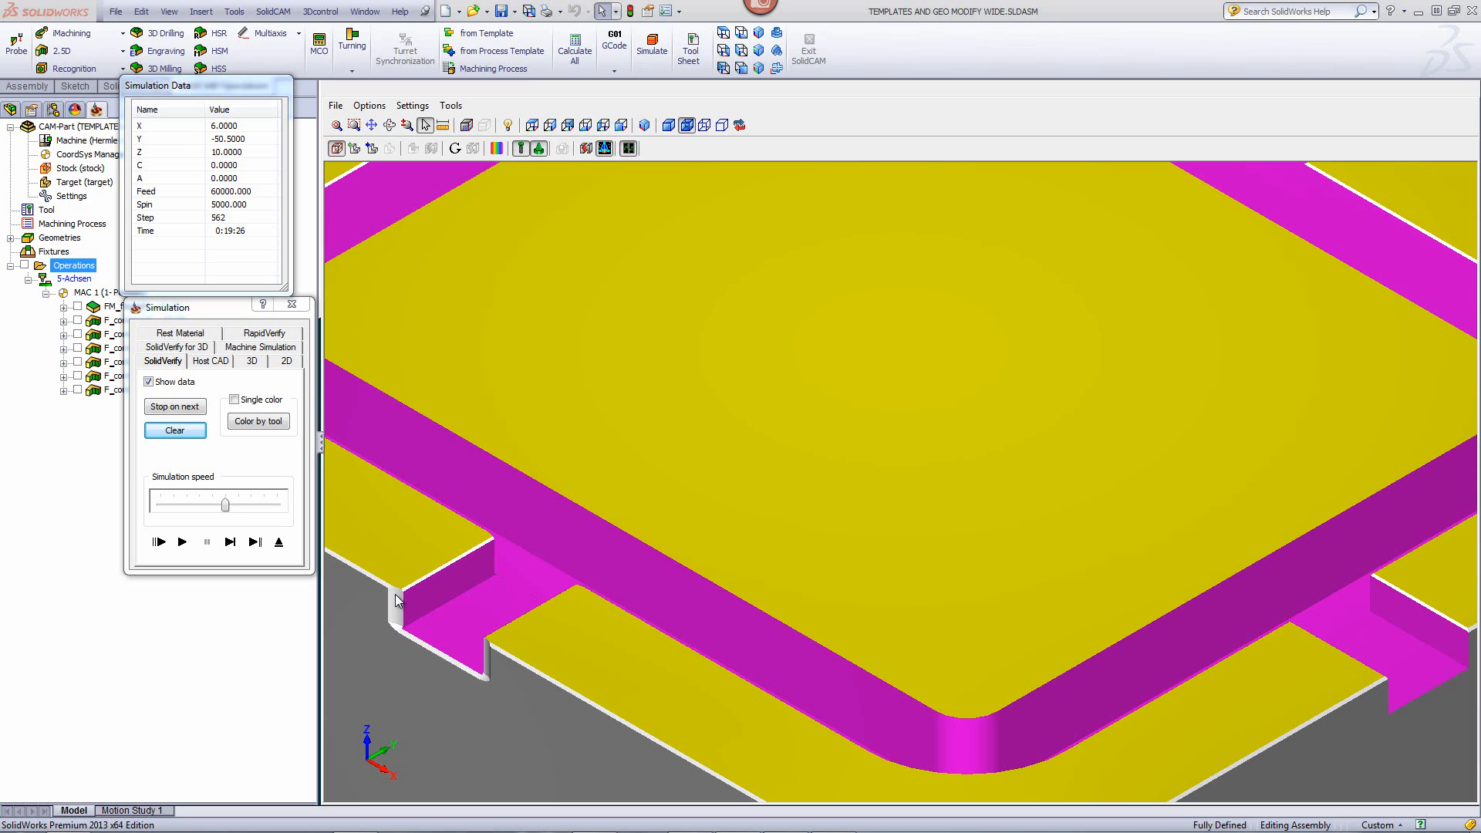
middle_click_drag(399, 602, 324, 604)
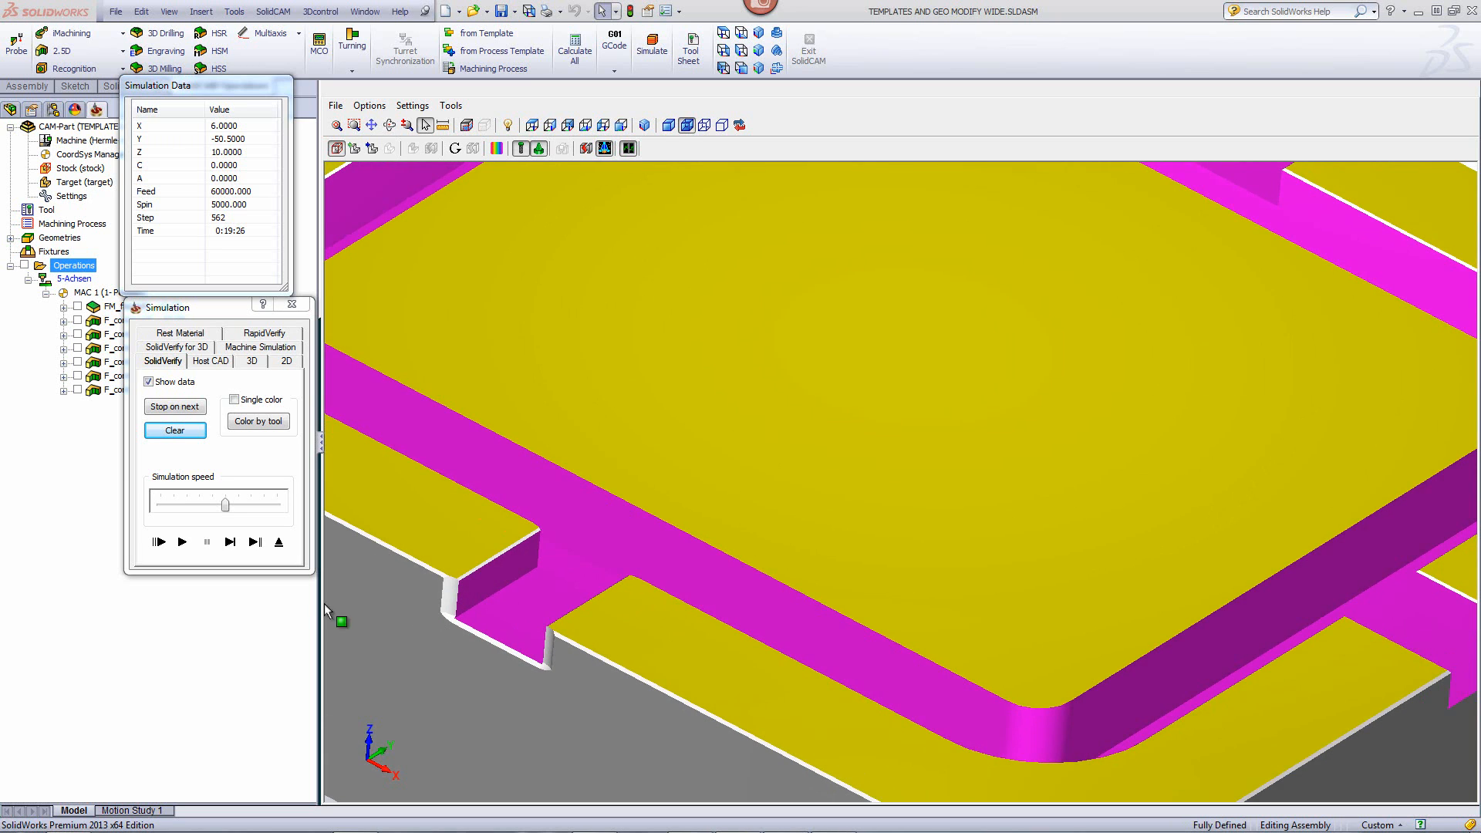
left_click(278, 543)
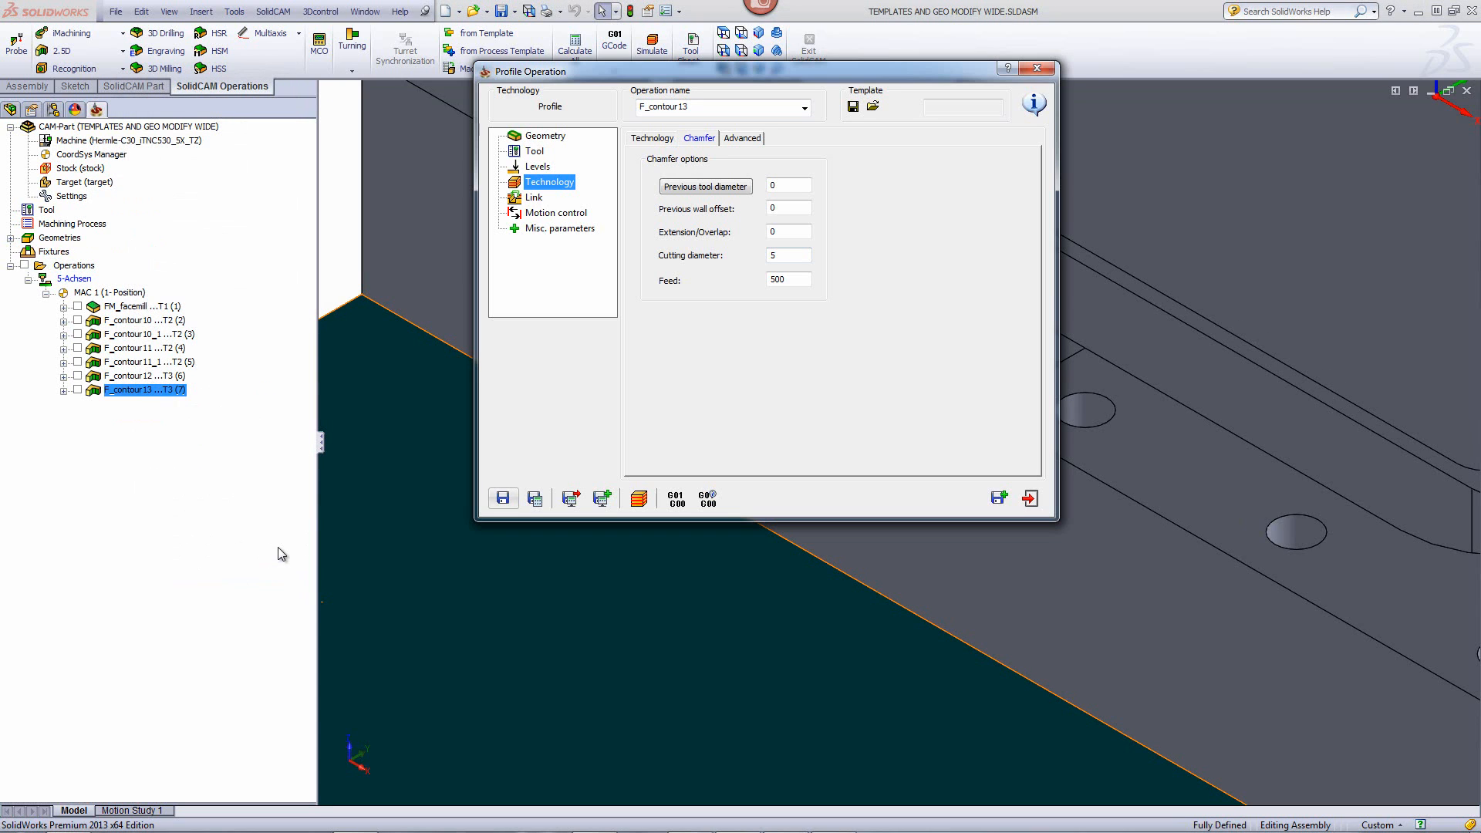
Step: Modify the notch chamfer geometry with start and end extensions of -1.5 applied to all open chains
left_click(653, 138)
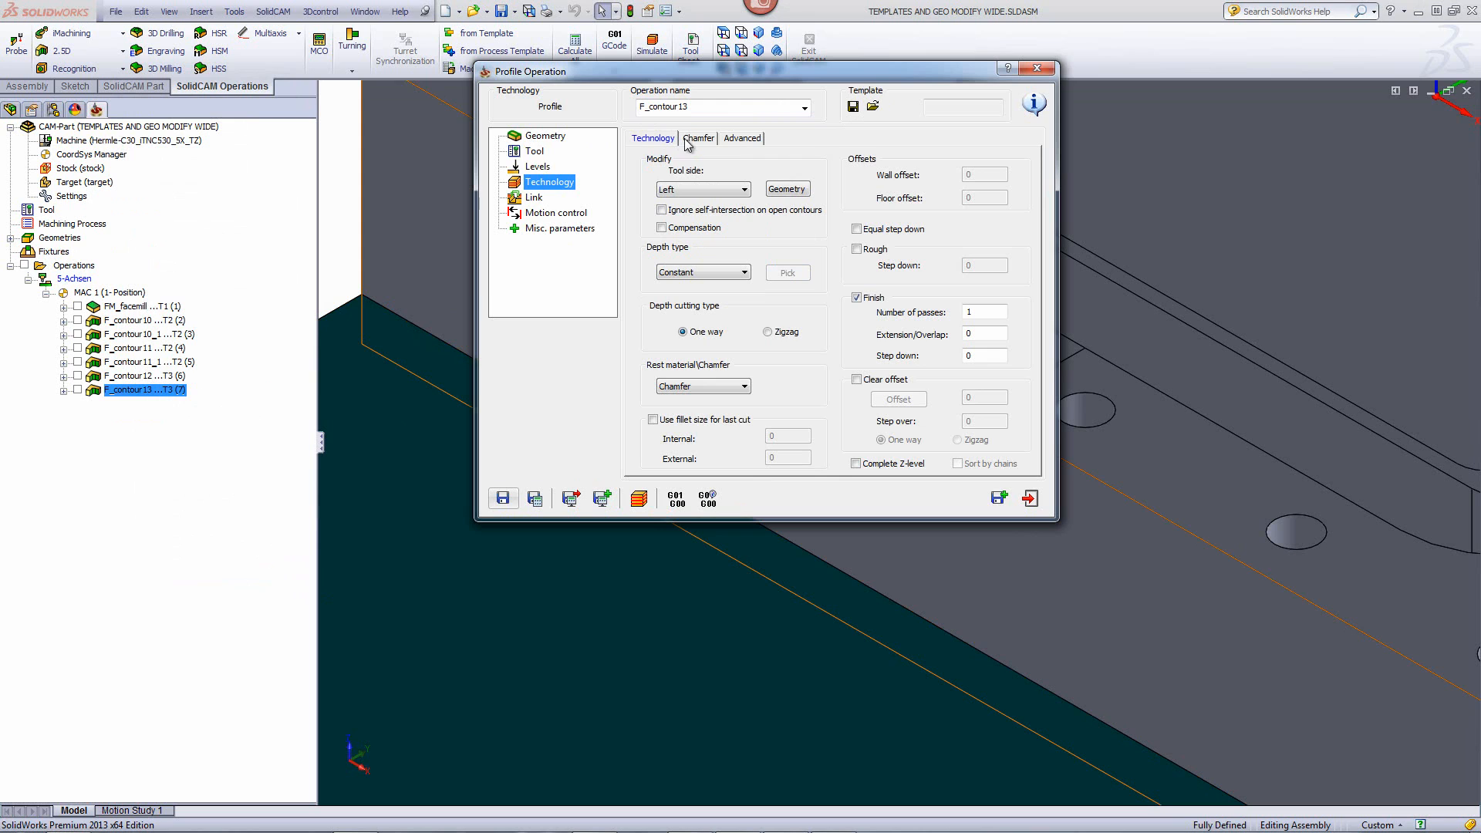
left_click(790, 192)
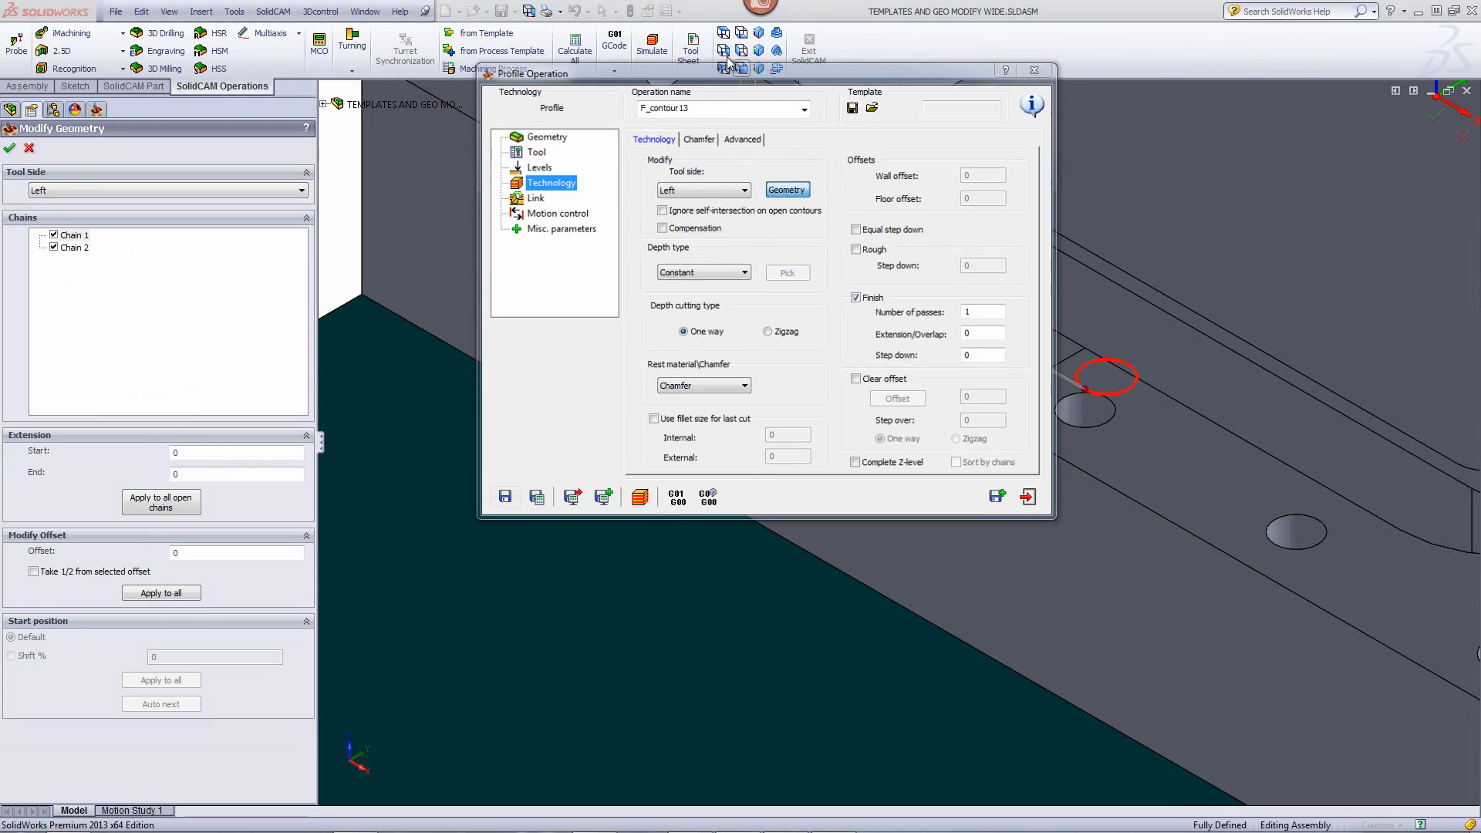
left_click(724, 51)
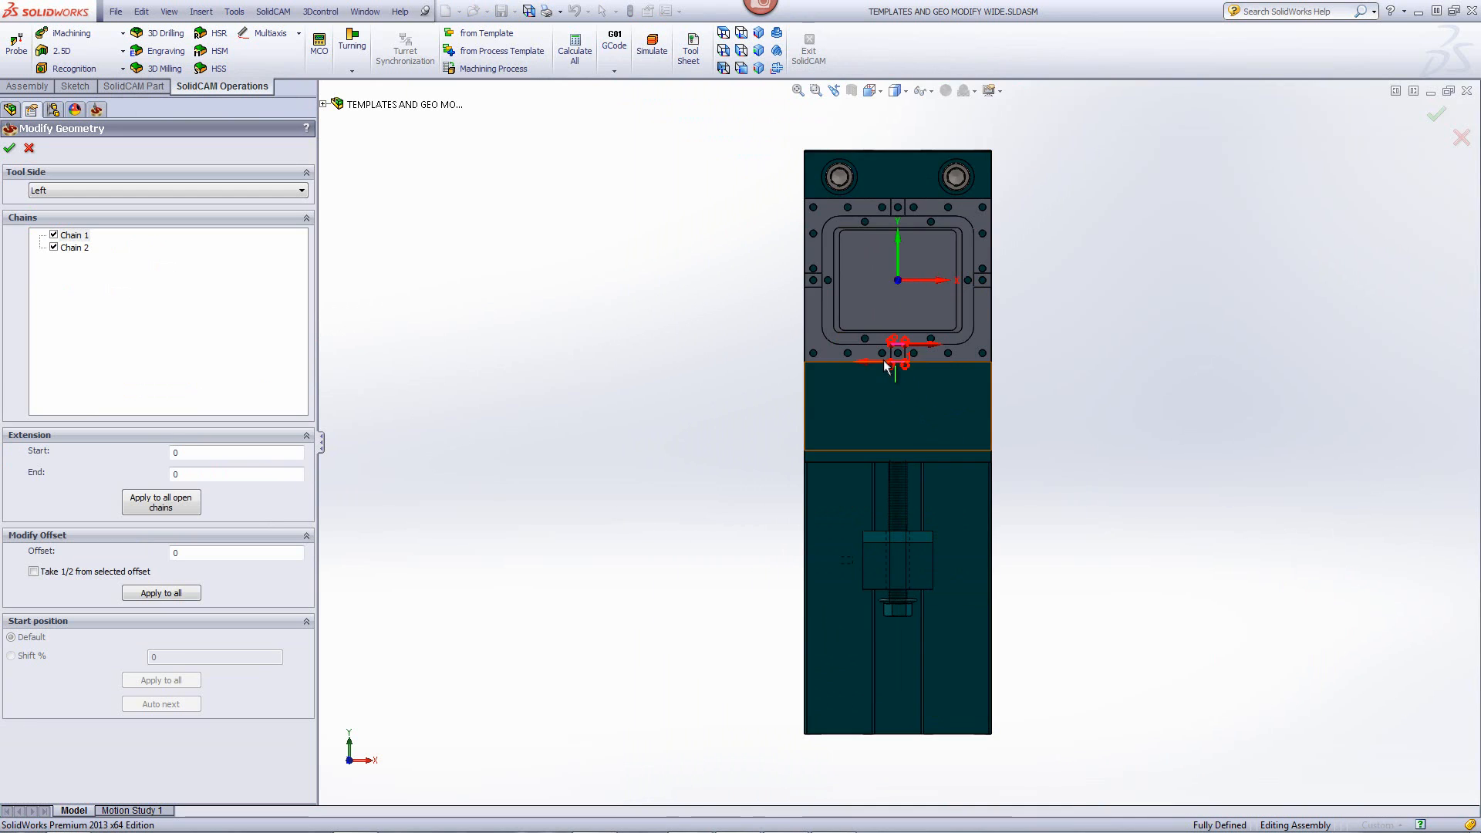
scroll(886, 366, "down", 10)
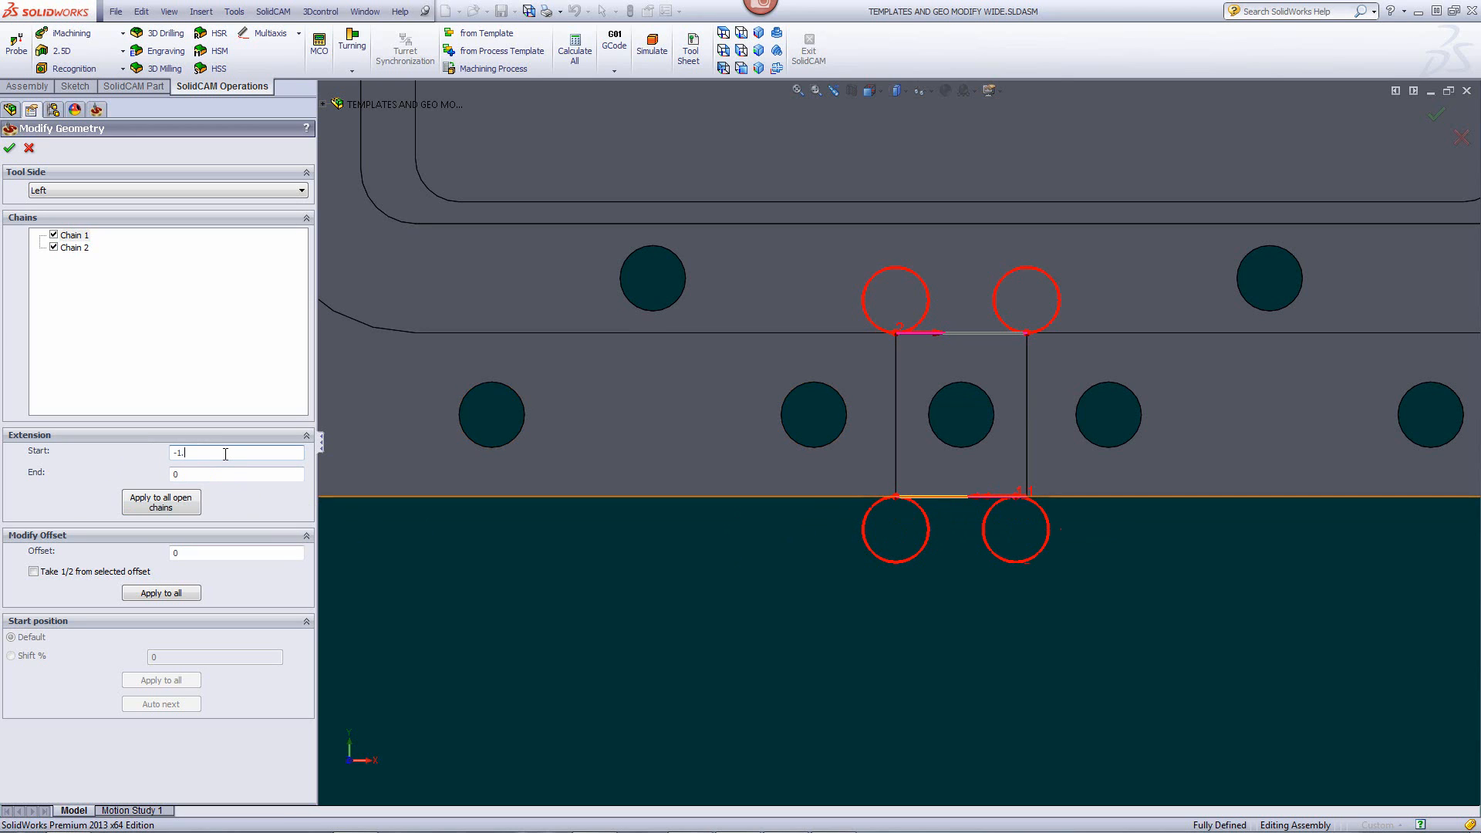
type("1.5")
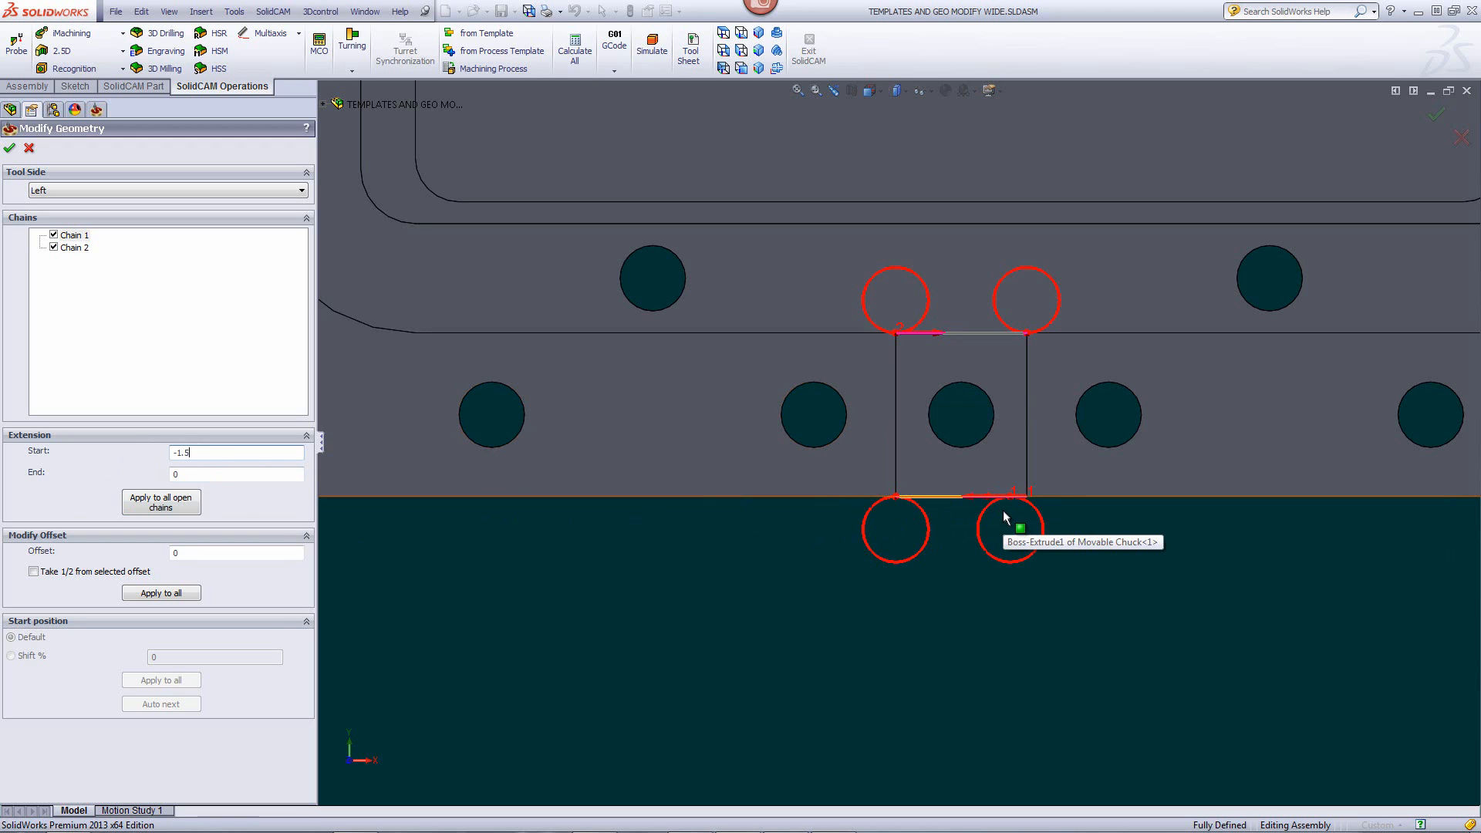
left_click(217, 480)
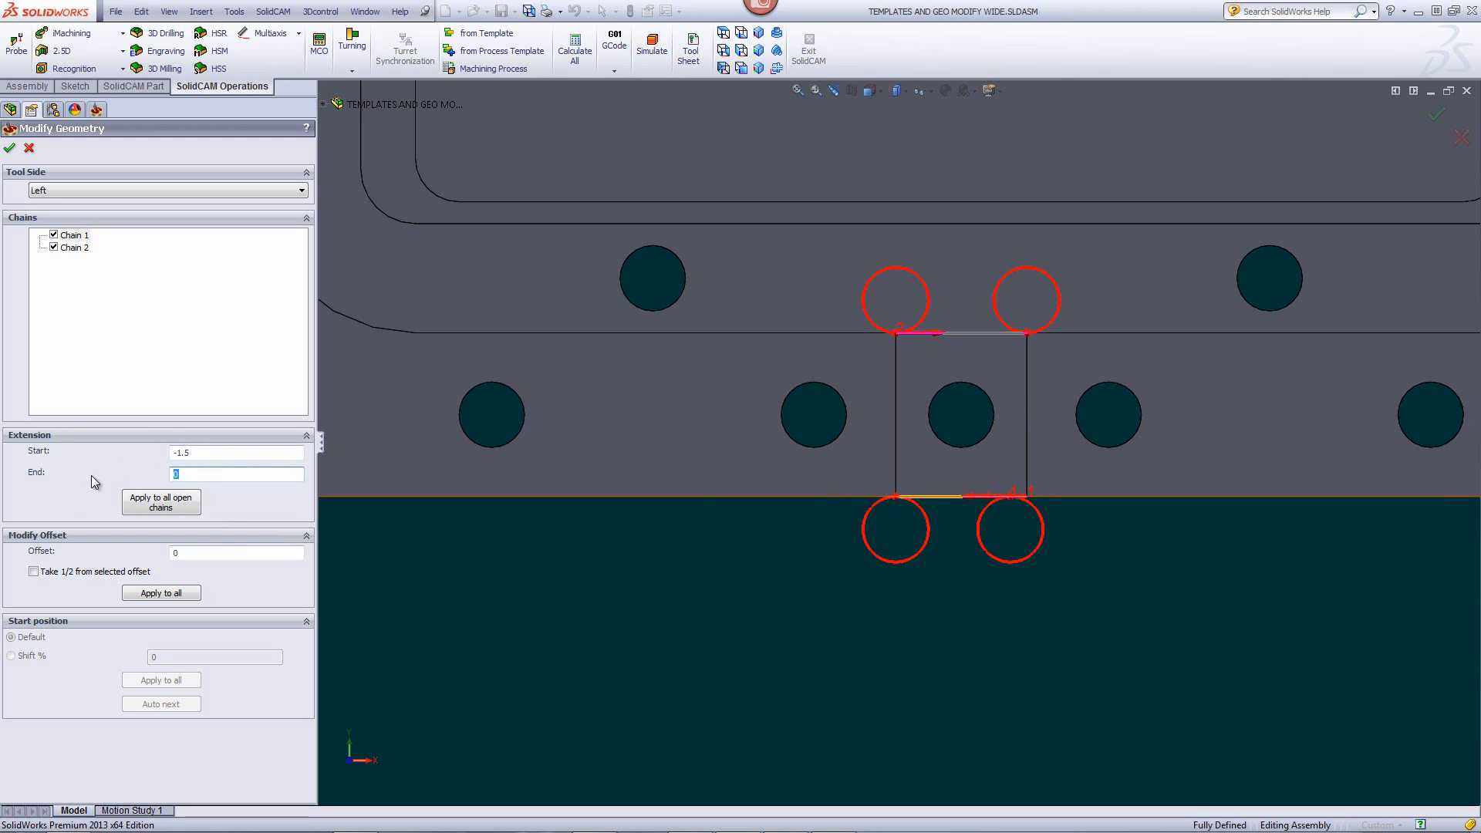
type("-1.5")
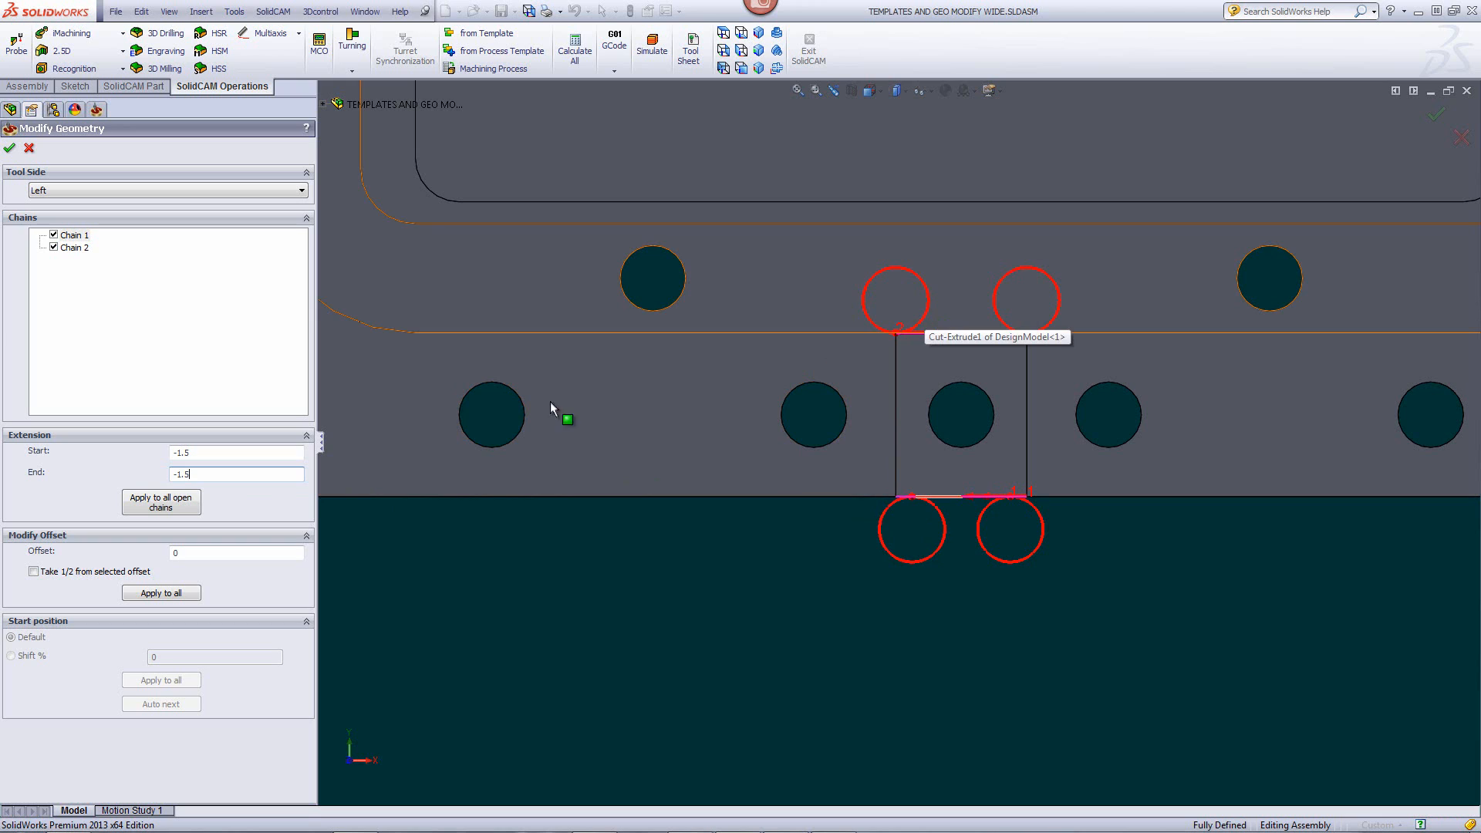
left_click(184, 506)
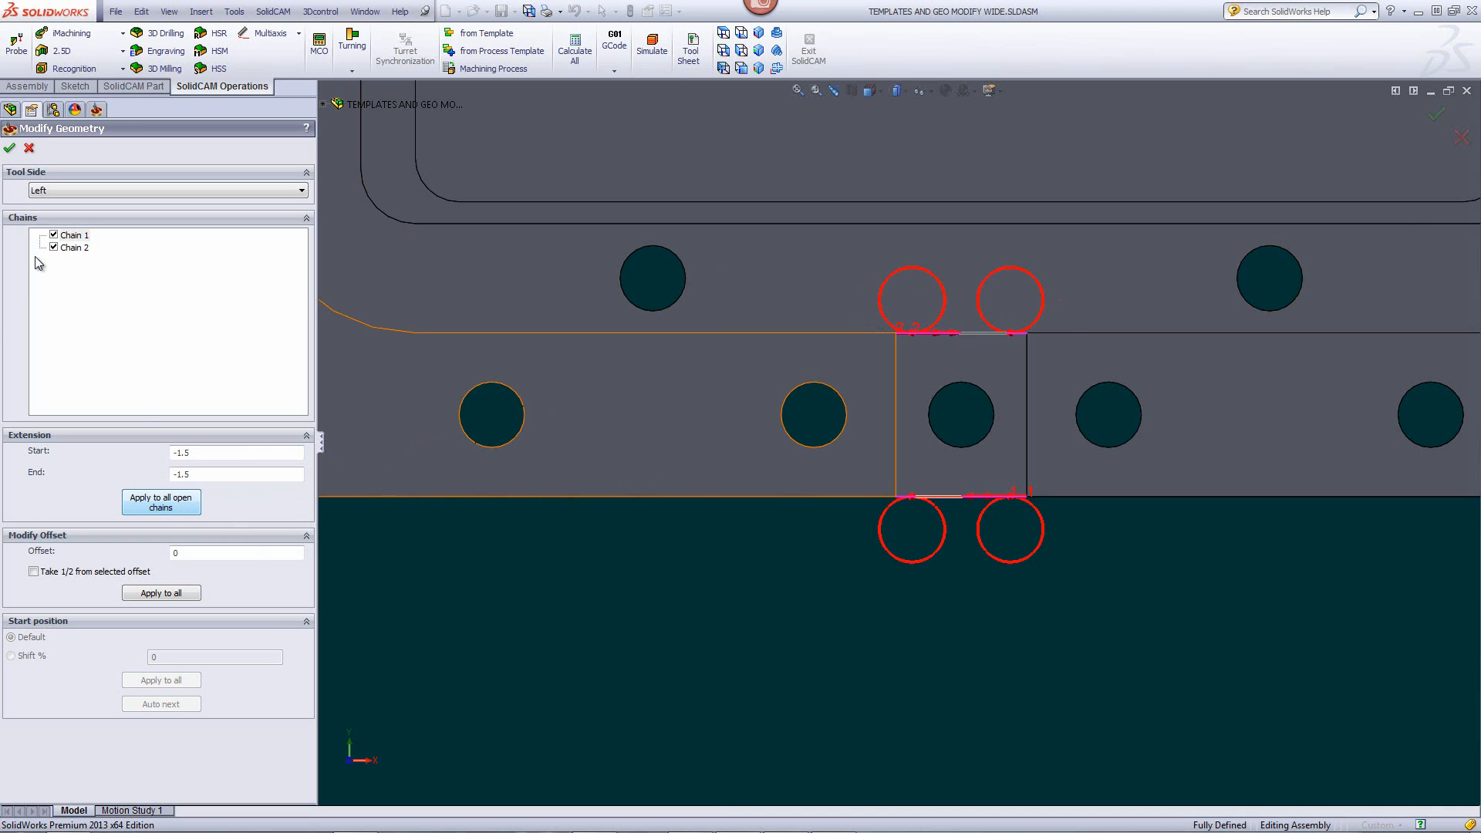
left_click(9, 147)
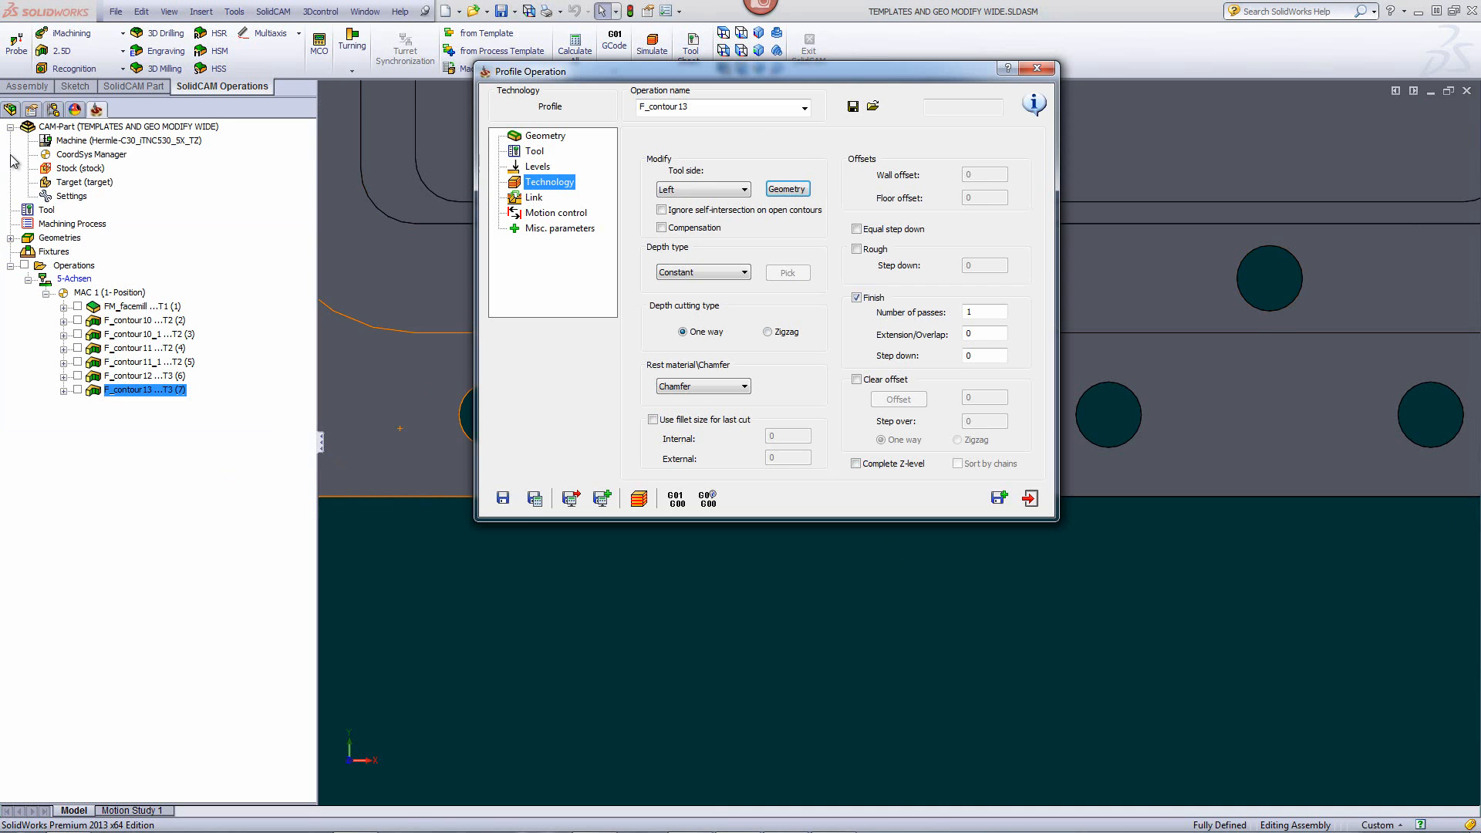
Step: Save and calculate the operation with the shortened chains and play the SolidVerify simulation of all operations
left_click(534, 498)
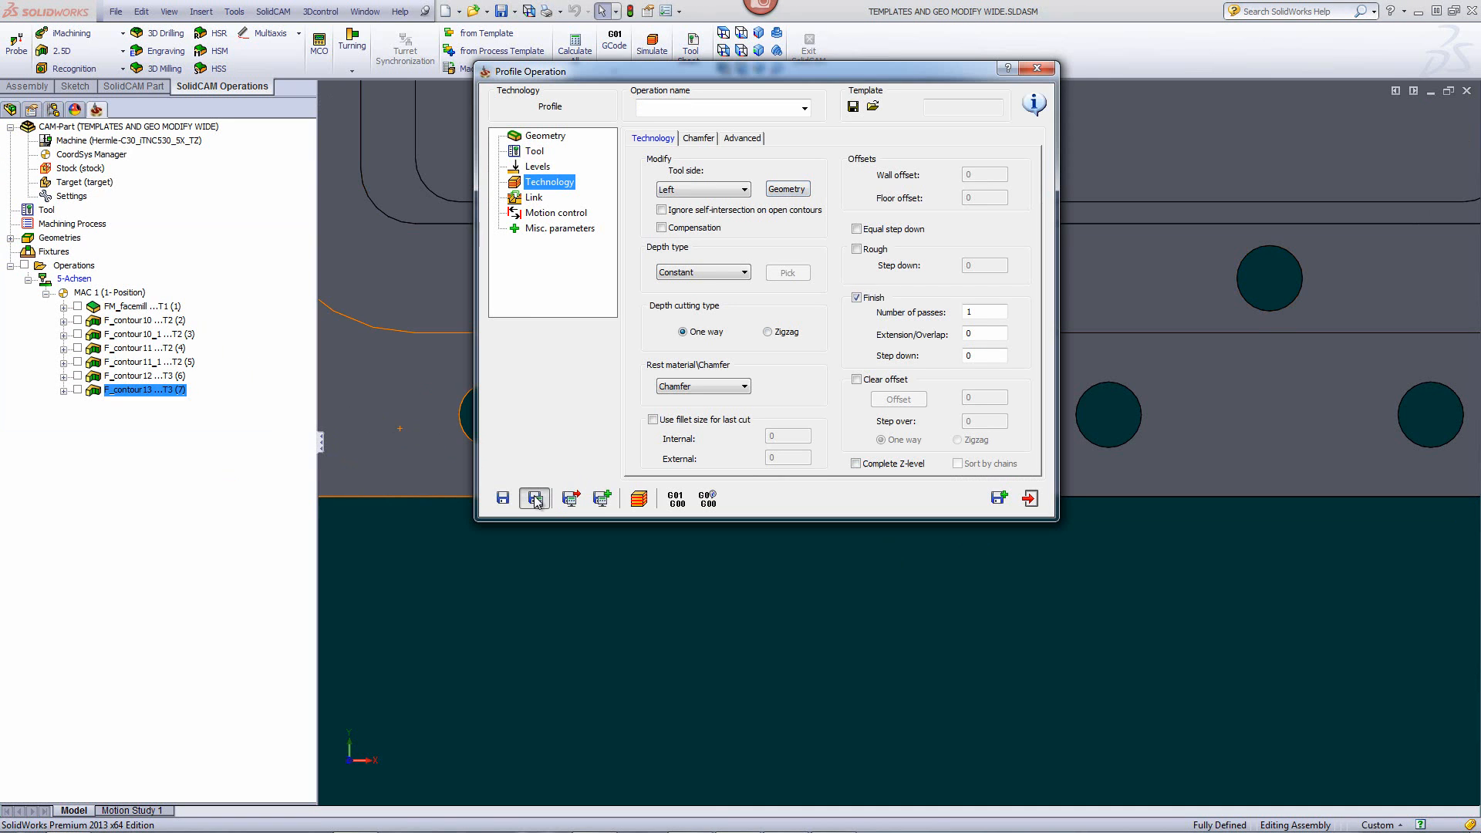
left_click(571, 499)
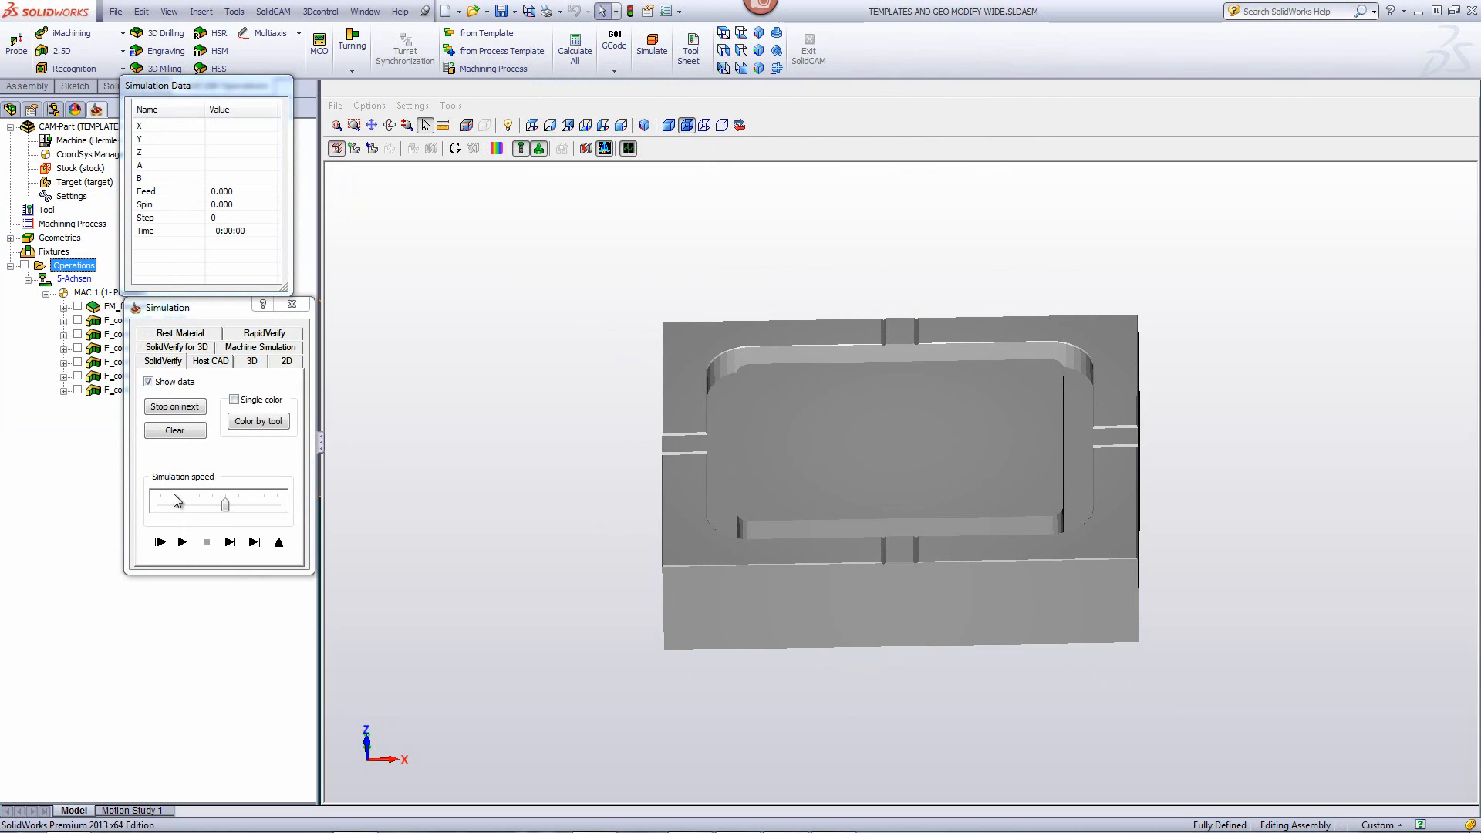
left_click(182, 542)
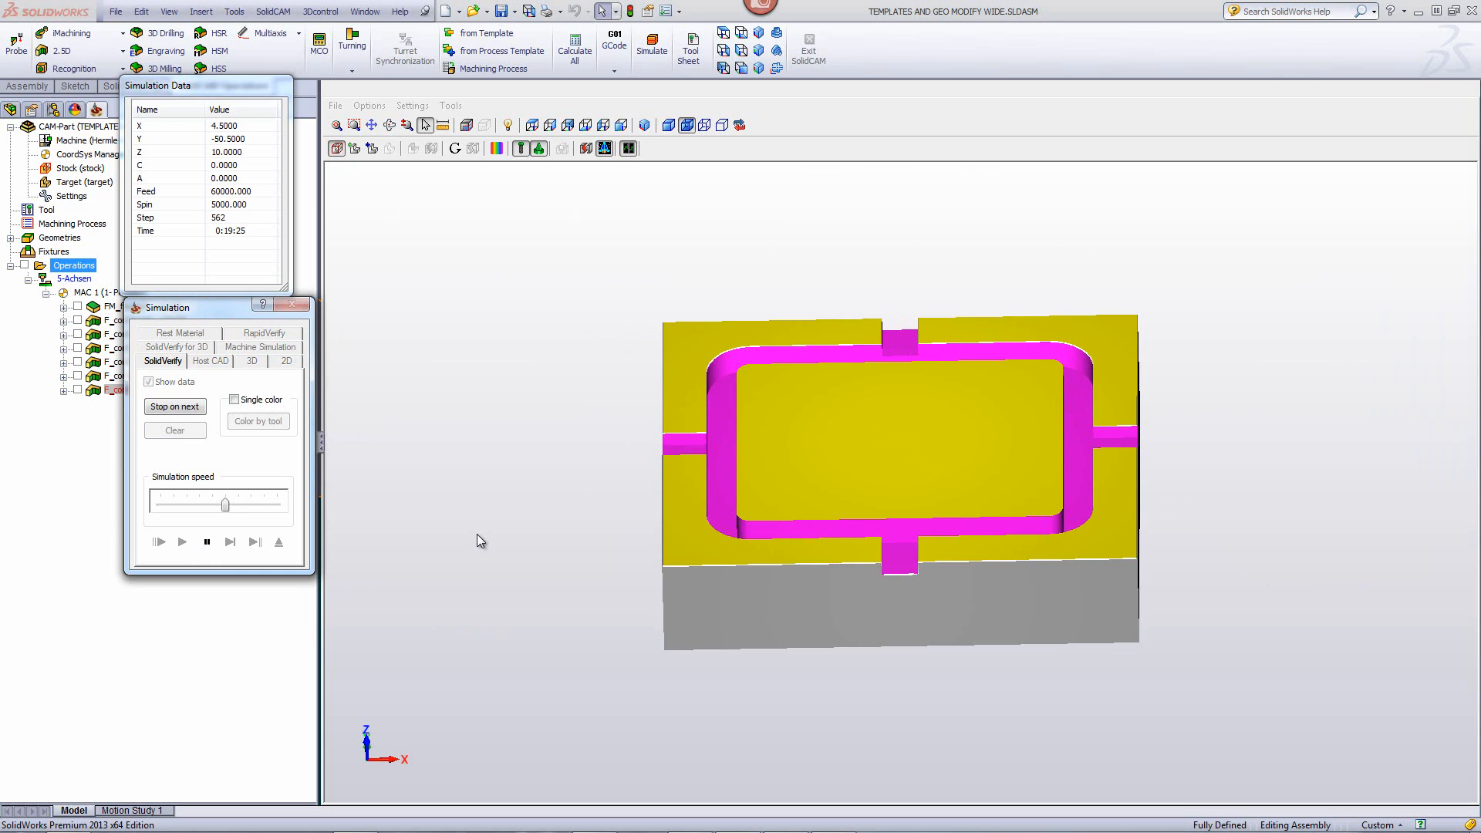
Step: Examine the chamfered outer floor edge and side walls of the front notch from several close-up angles, and exit the simulation
middle_click_drag(841, 609, 785, 607)
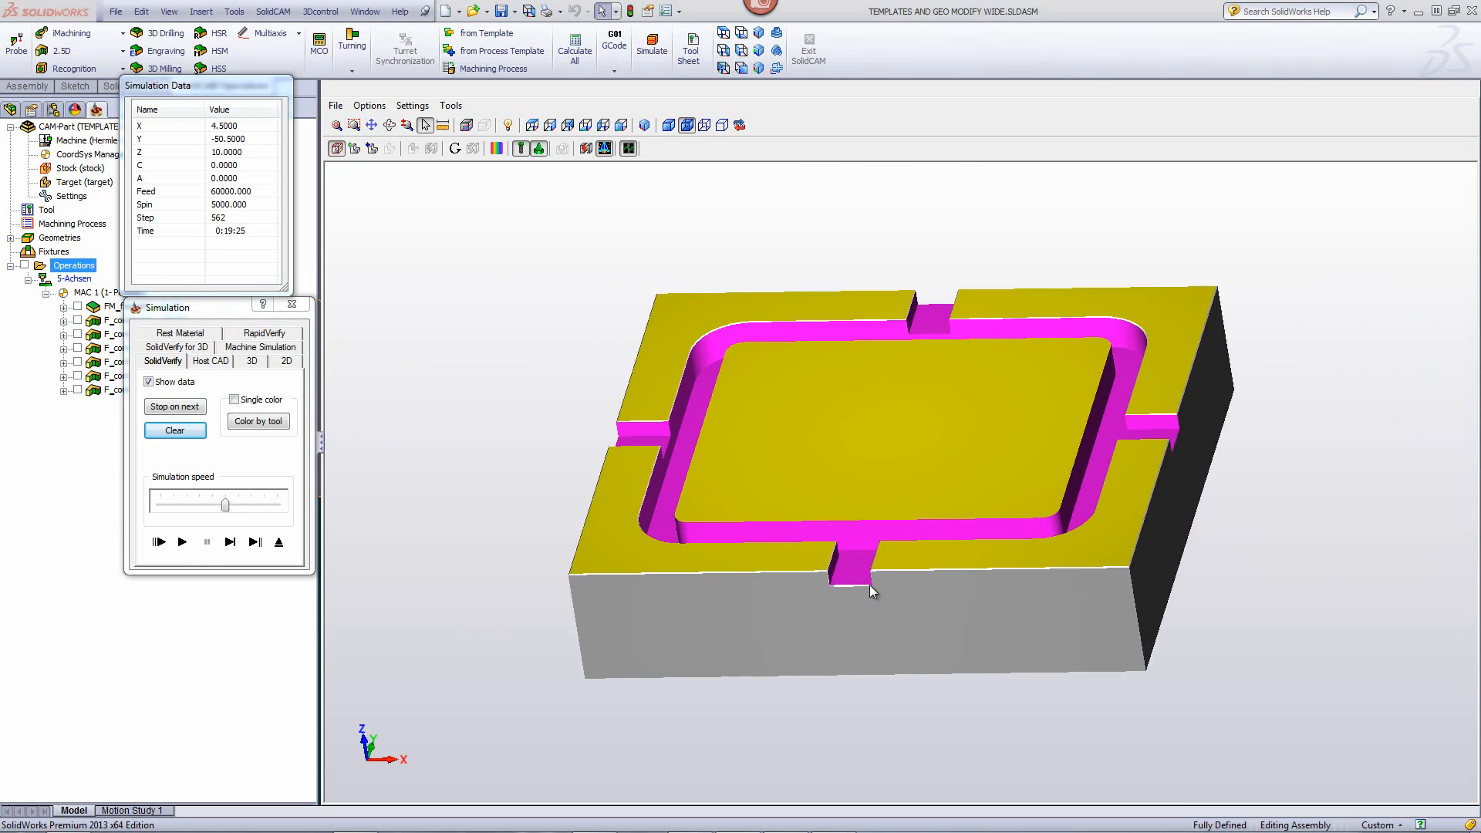
scroll(827, 624, "up", 5)
scroll(817, 656, "down", 3)
scroll(818, 657, "up", 4)
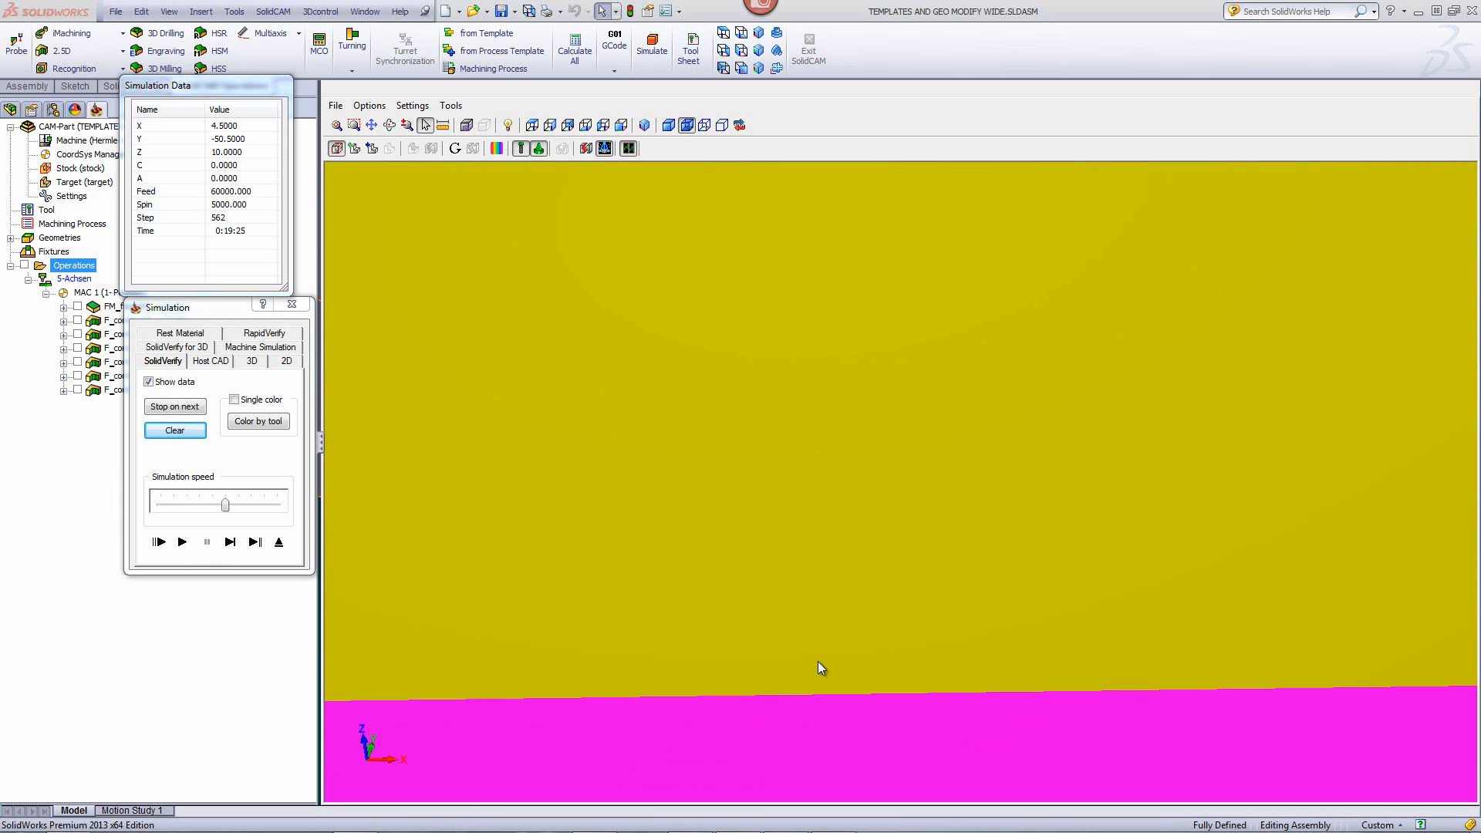
scroll(818, 661, "down", 2)
middle_click_drag(781, 781, 906, 628)
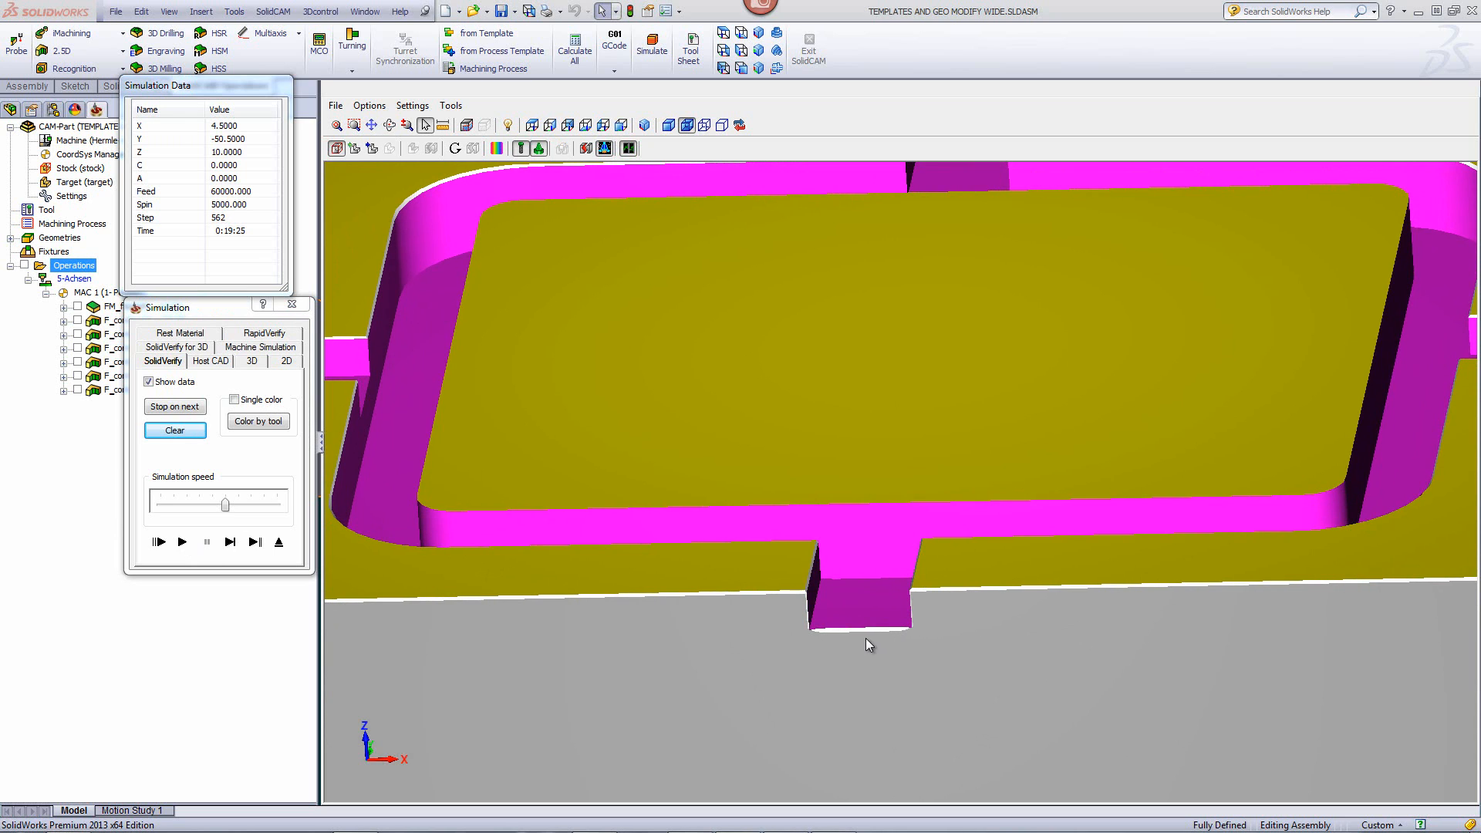
scroll(798, 625, "up", 3)
middle_click_drag(798, 625, 712, 658)
scroll(712, 658, "up", 3)
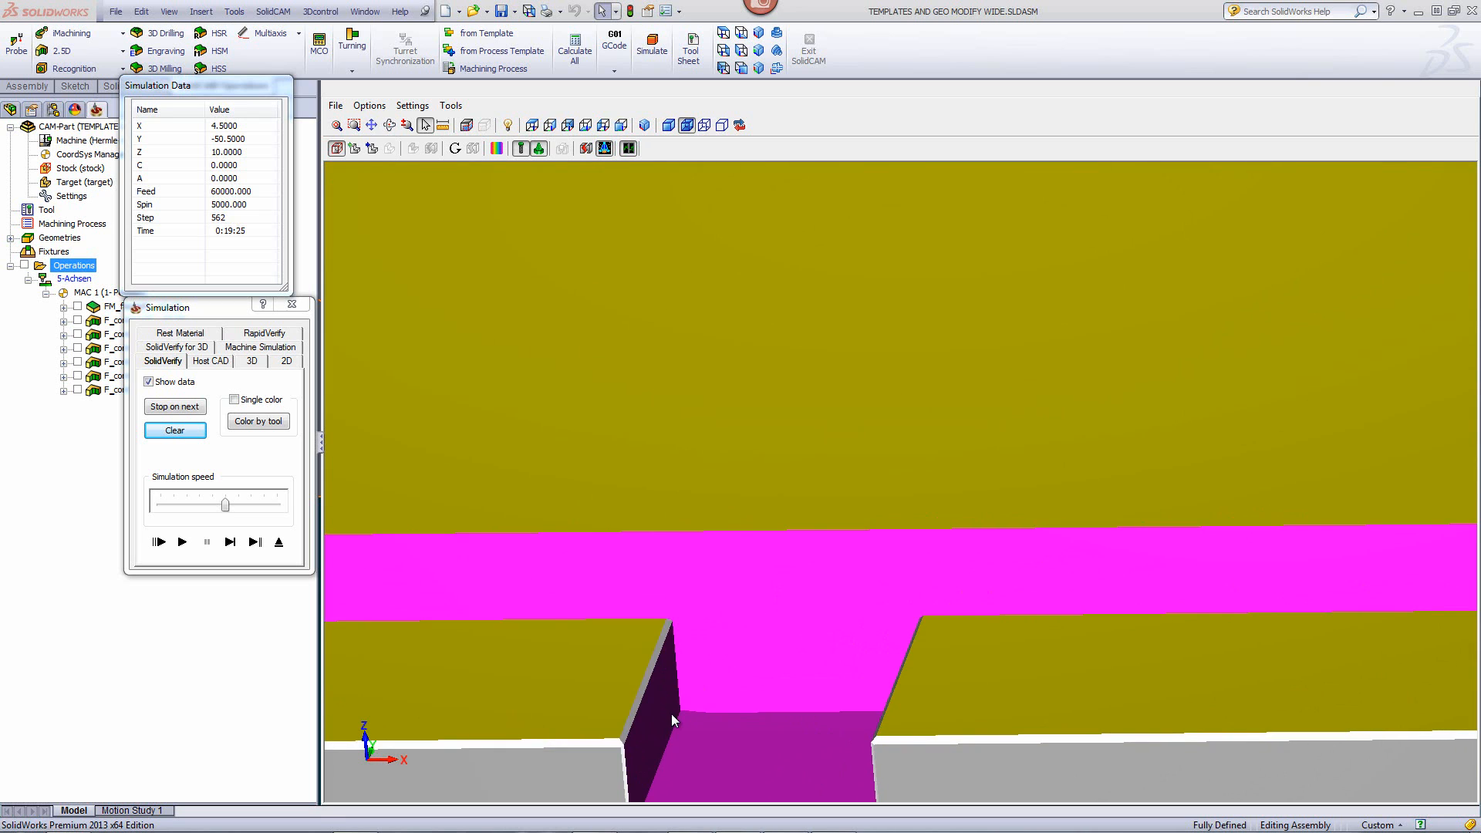
scroll(669, 721, "down", 3)
scroll(682, 715, "up", 3)
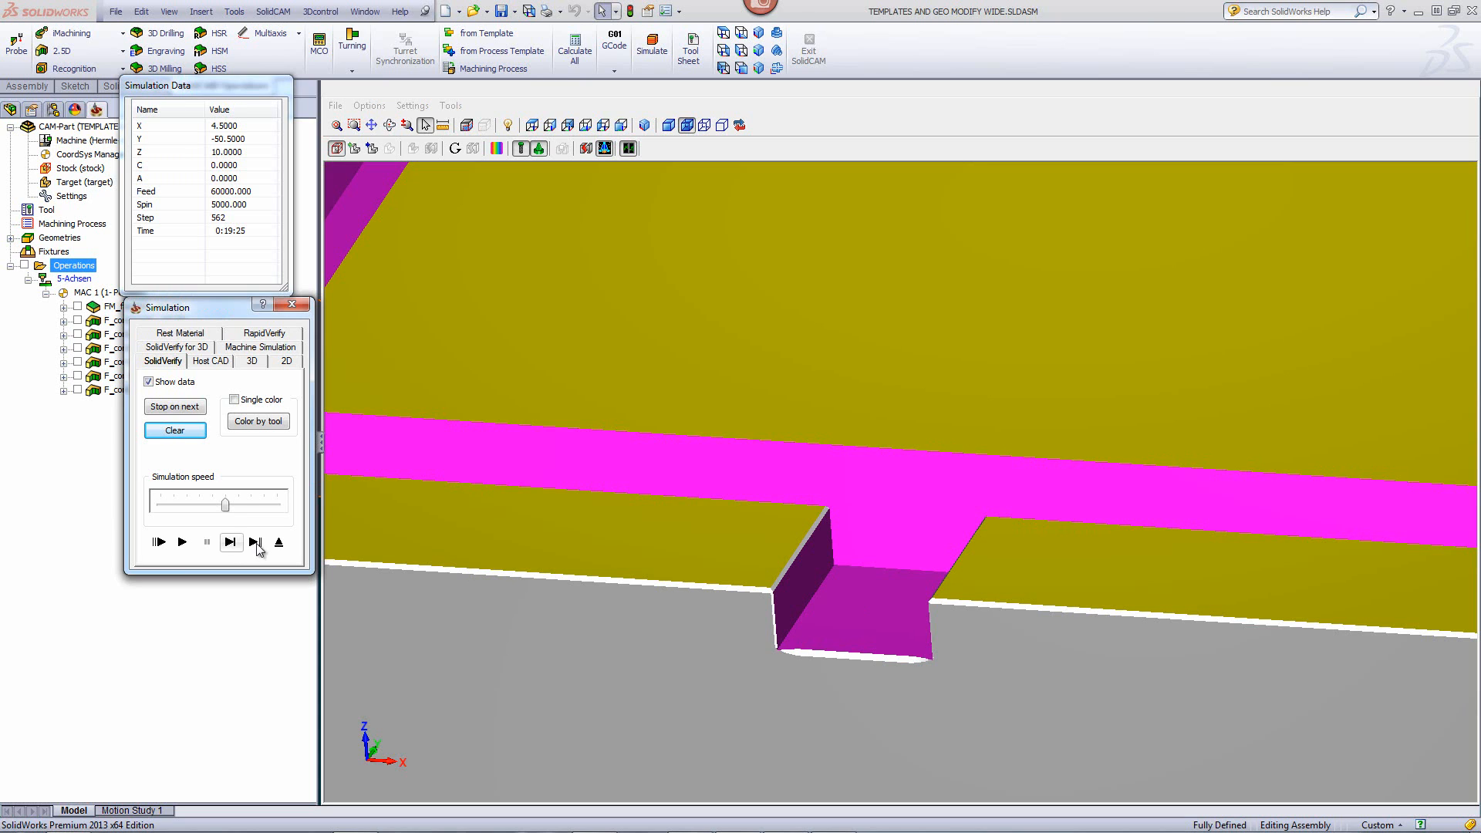
left_click(280, 542)
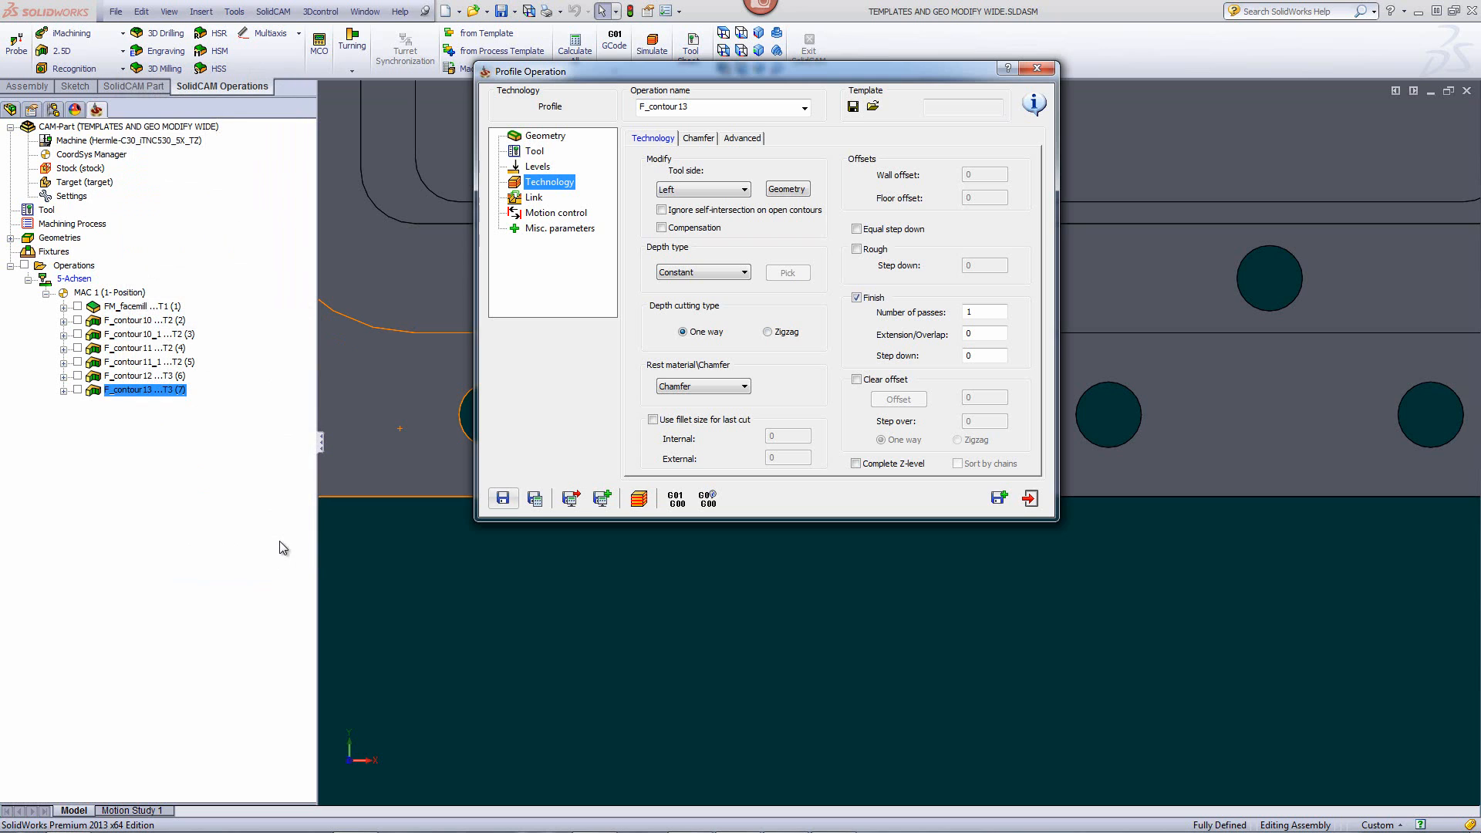
Step: Exit the notch chamfer operation, clear the face selection, and show the whole part
left_click(691, 633)
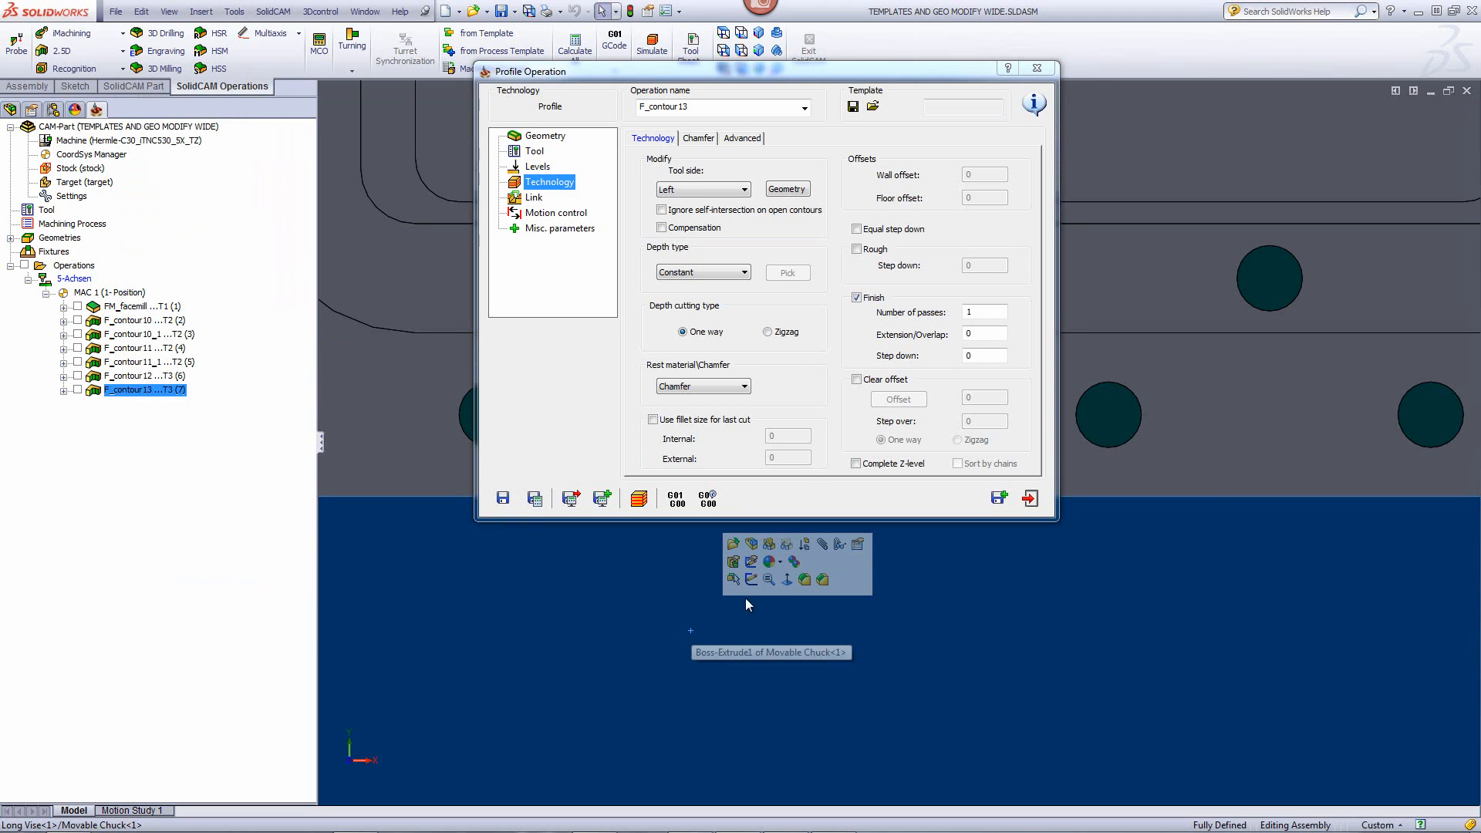
left_click(1034, 499)
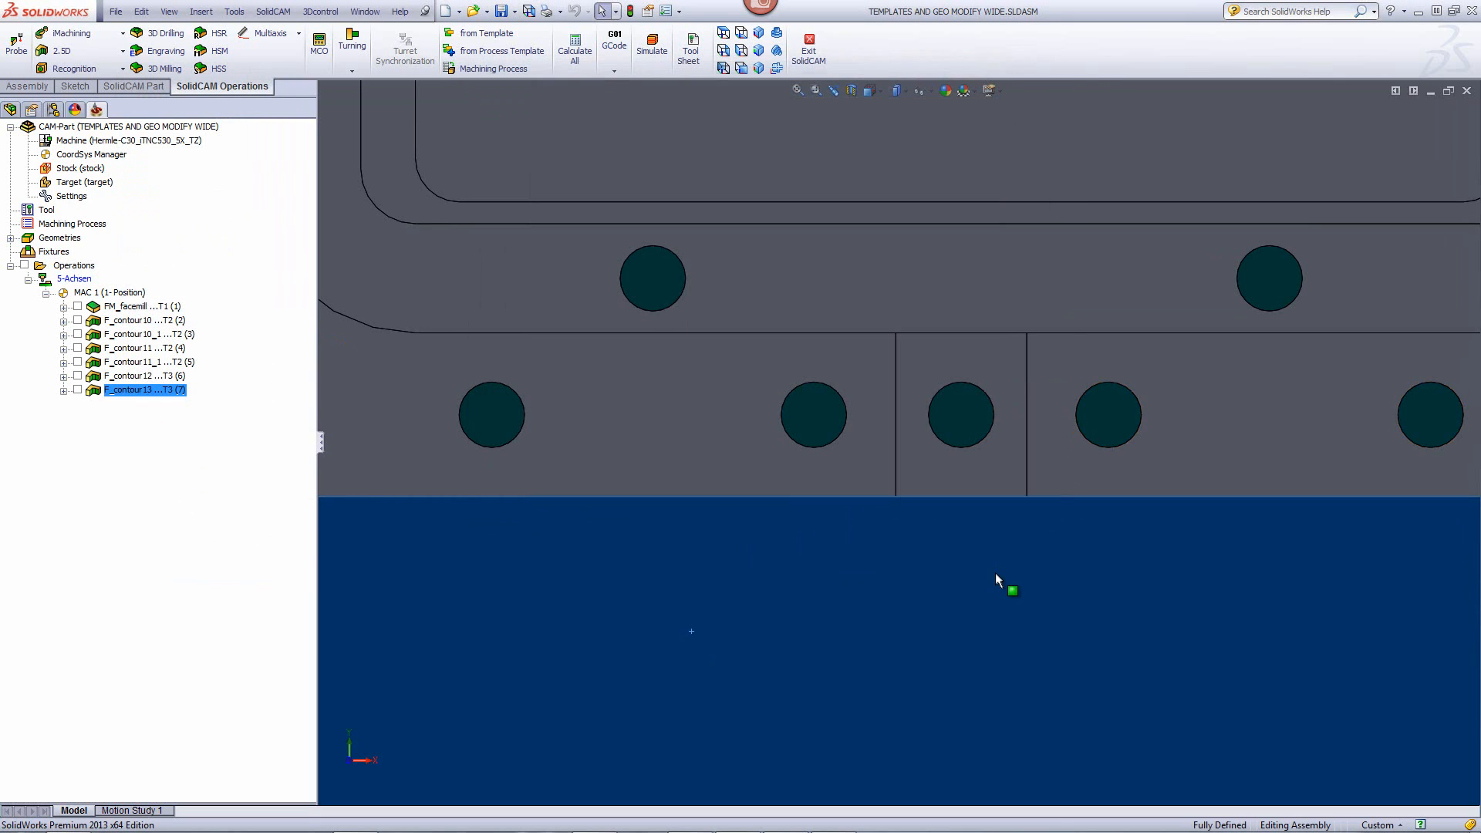
left_click(996, 579)
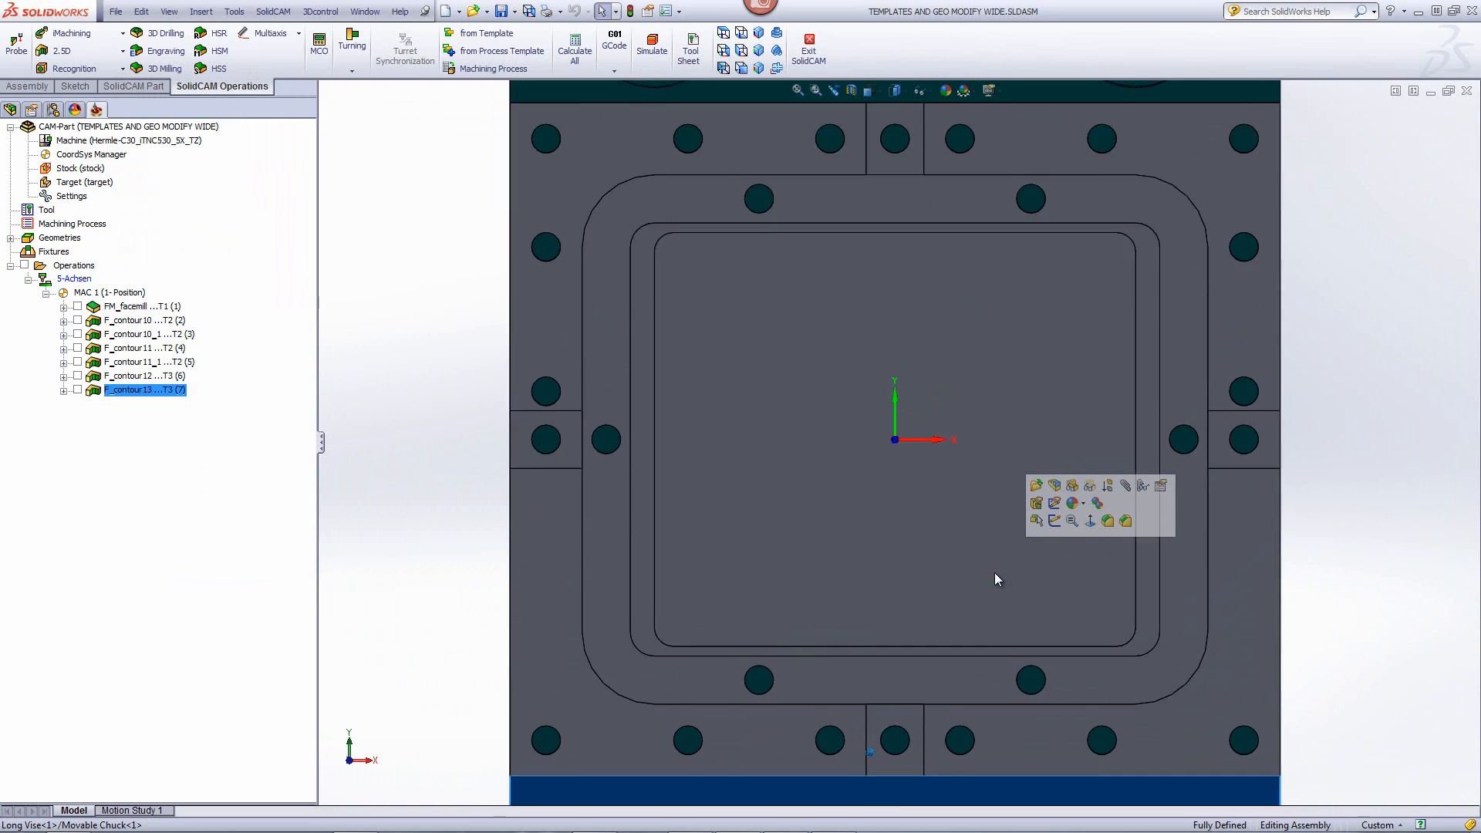
left_click(1321, 534)
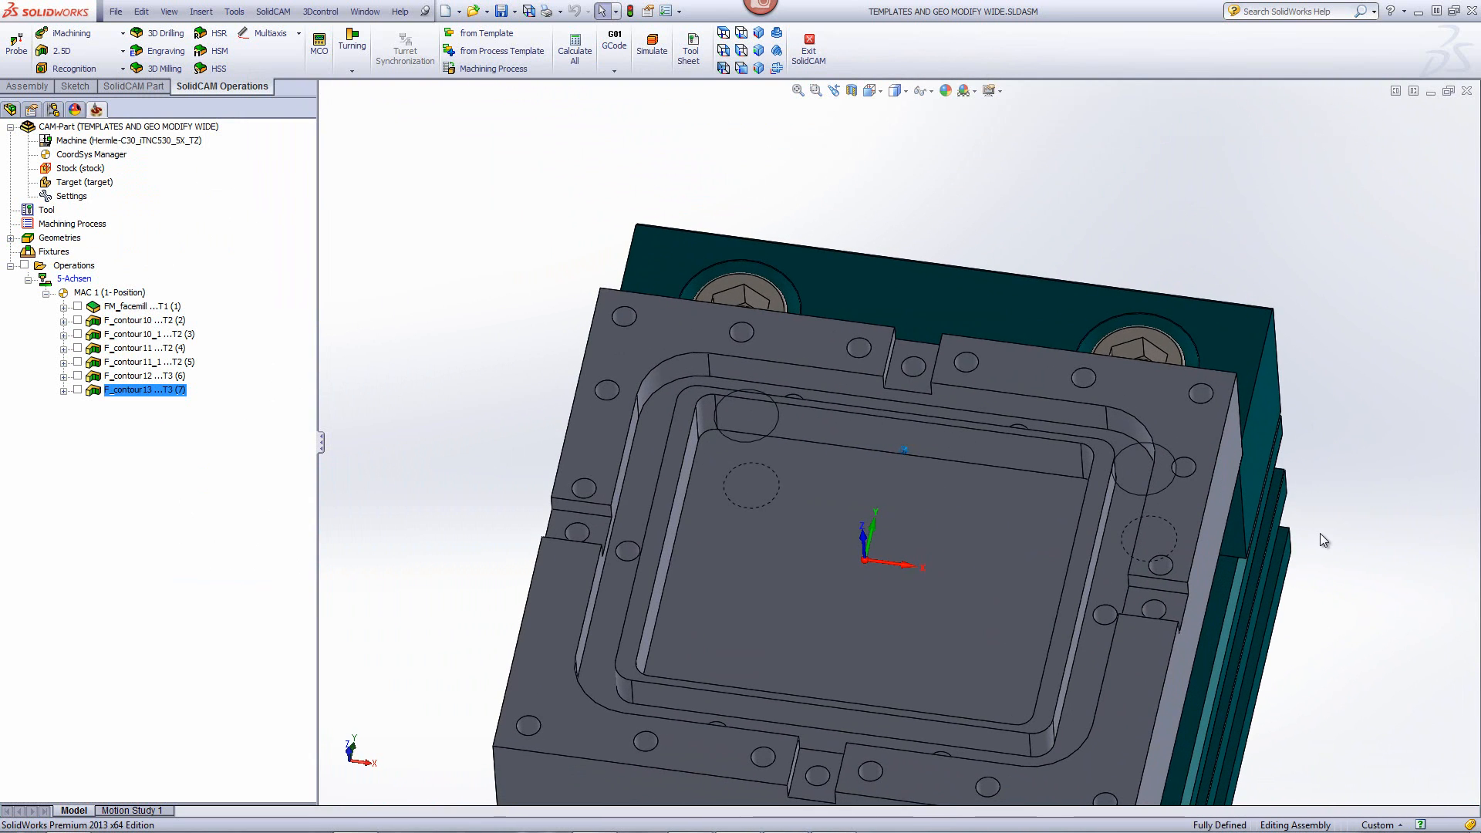